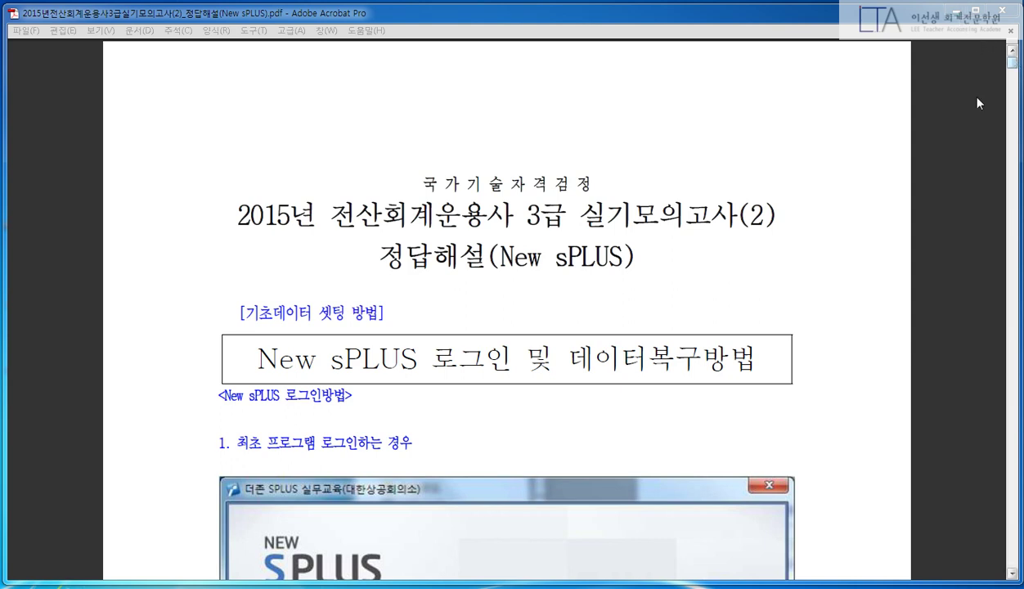
- Minimize sPLUS and scroll the answer-key PDF to the '문제1 : 회계원리' page
left_click(943, 130)
key("alt+Tab")
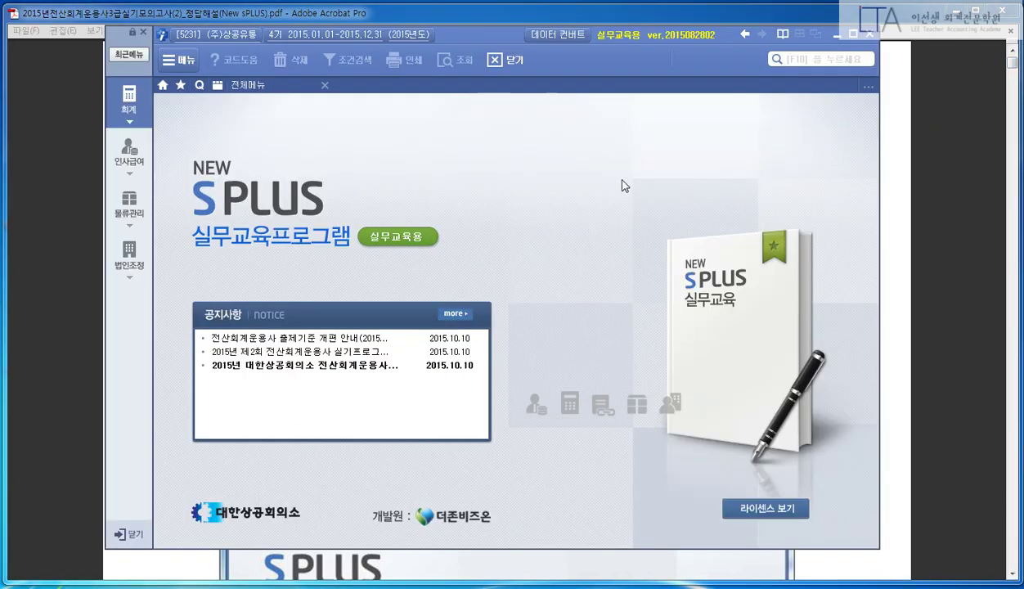
left_click(835, 36)
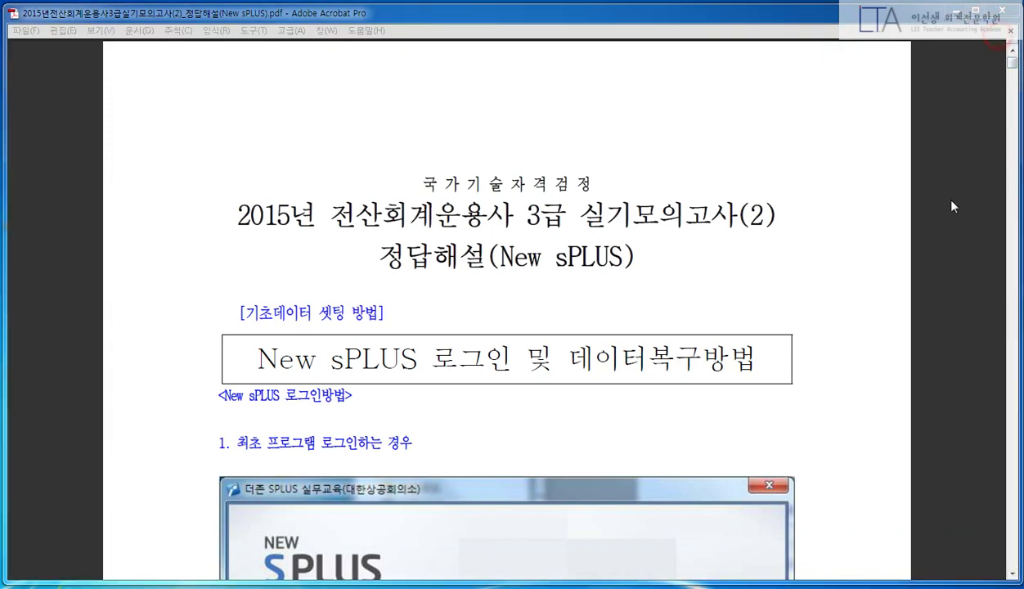
left_click_drag(1012, 64, 1014, 194)
scroll(1013, 101, "down", 2)
left_click(1018, 131)
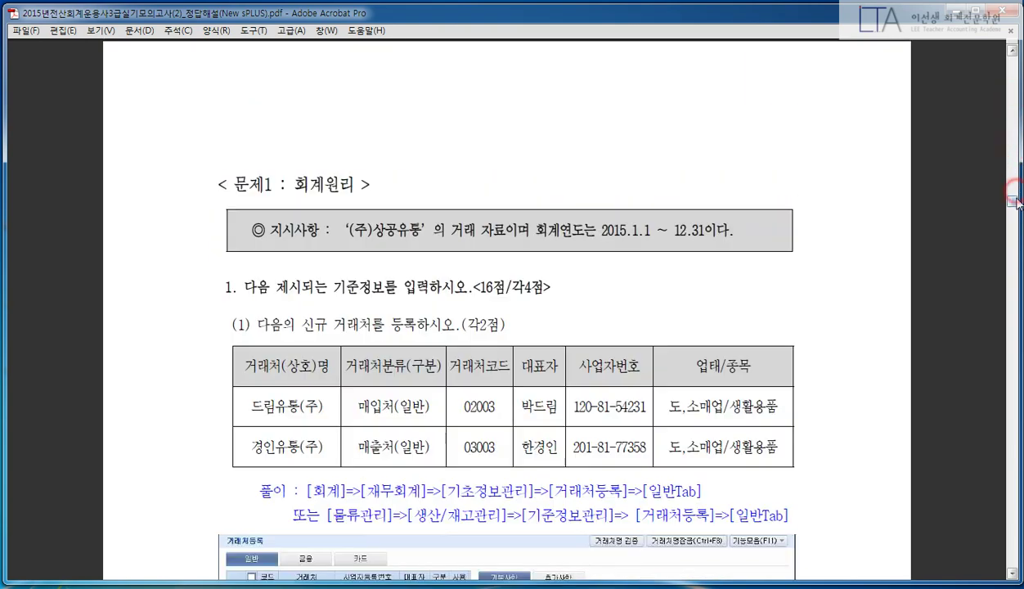
scroll(962, 219, "down", 2)
scroll(961, 219, "down", 1)
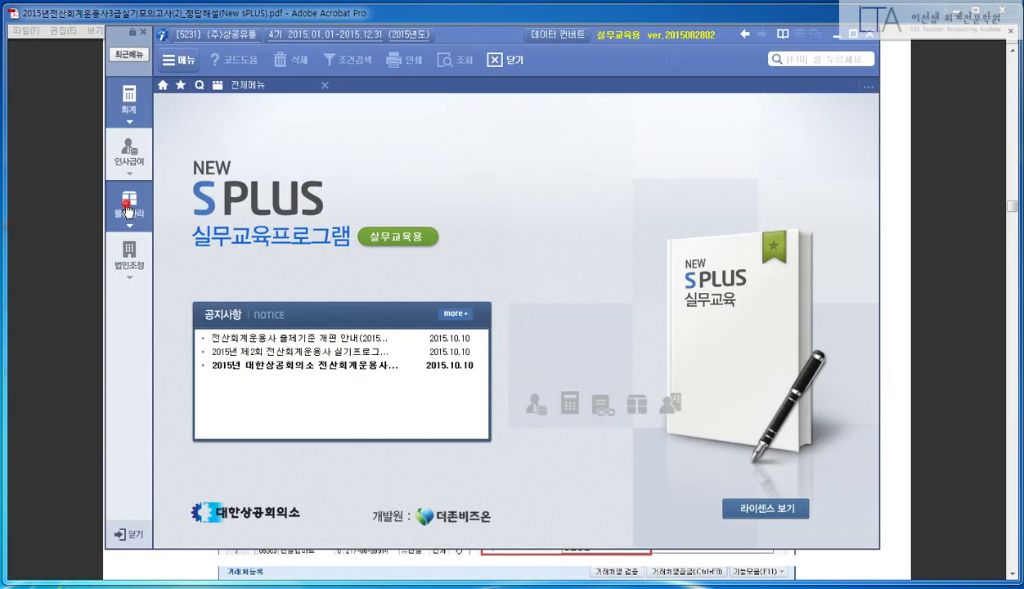
- Open 거래처등록 from 물류관리 > 기준정보관리
left_click(128, 211)
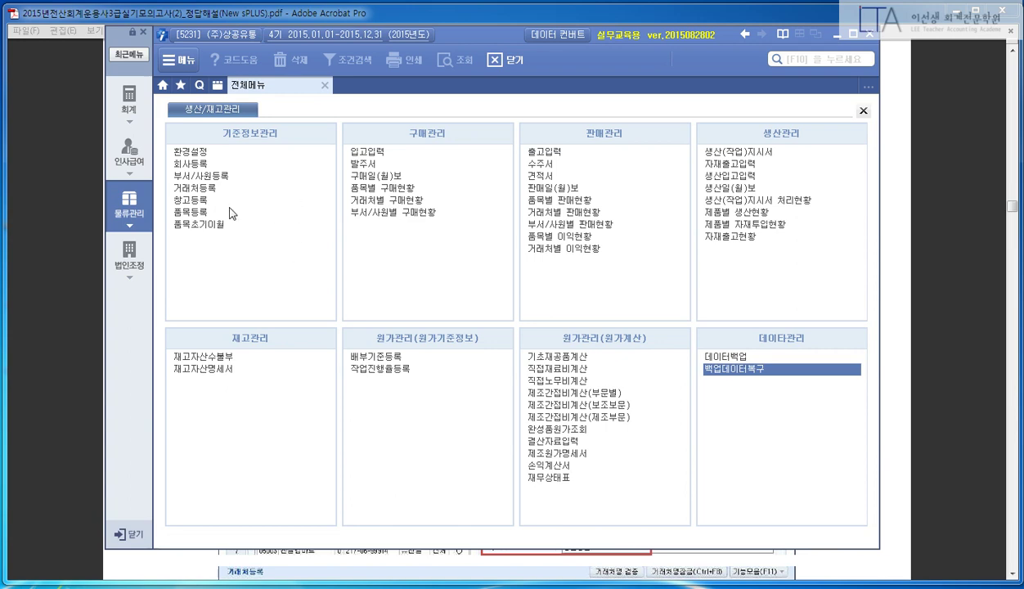
left_click_drag(481, 37, 450, 57)
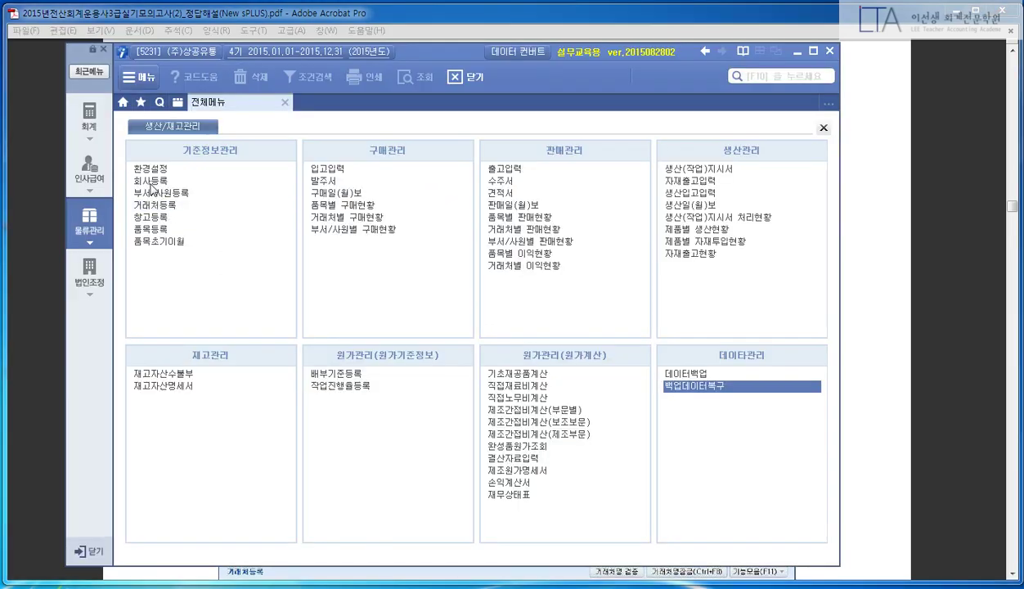
left_click(174, 206)
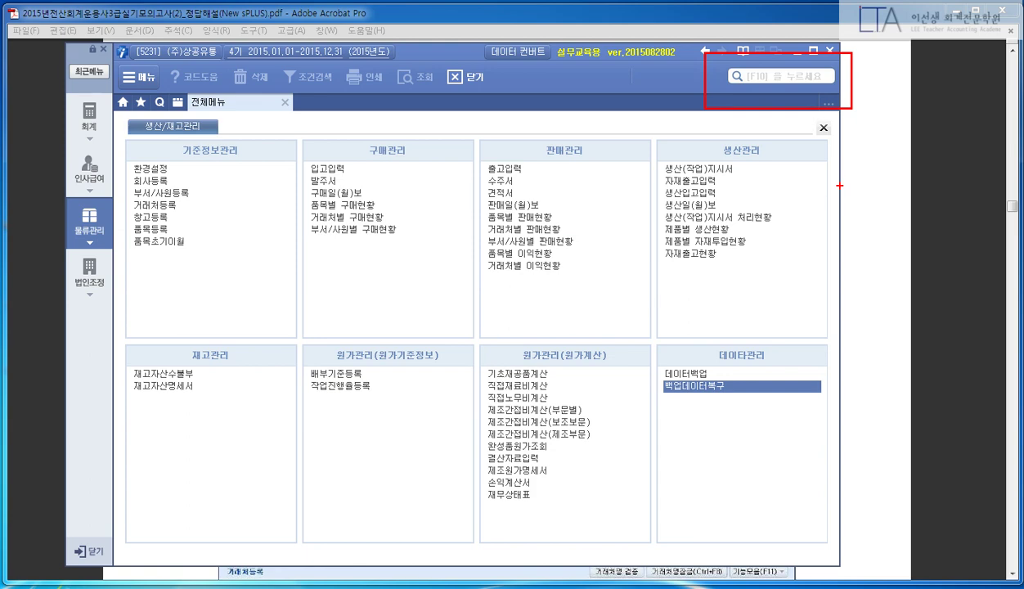
left_click(156, 205)
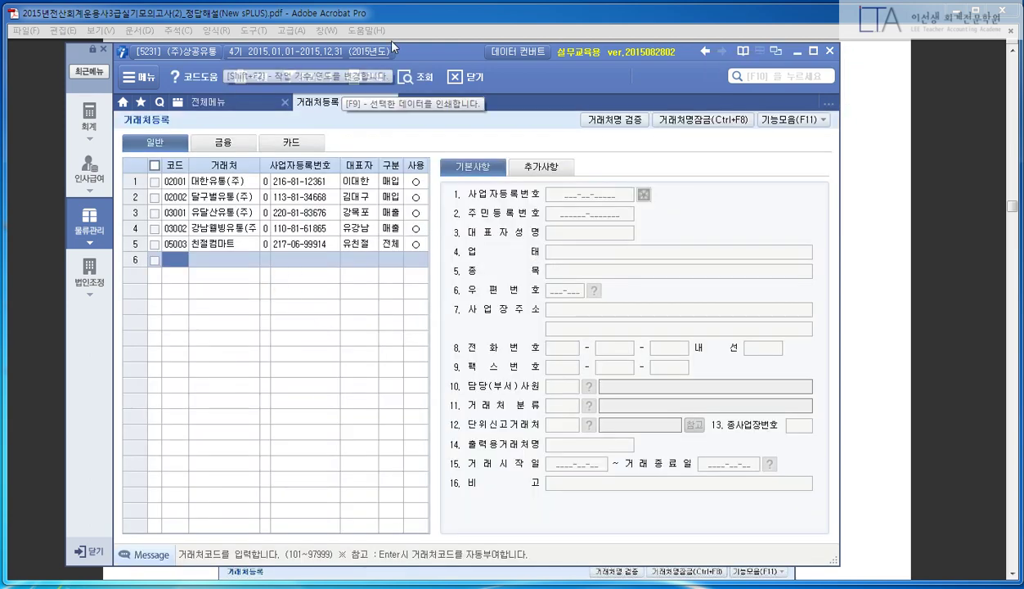
- Position the sPLUS window just under the Problem 1 customer table in the PDF
left_click_drag(413, 47, 511, 50)
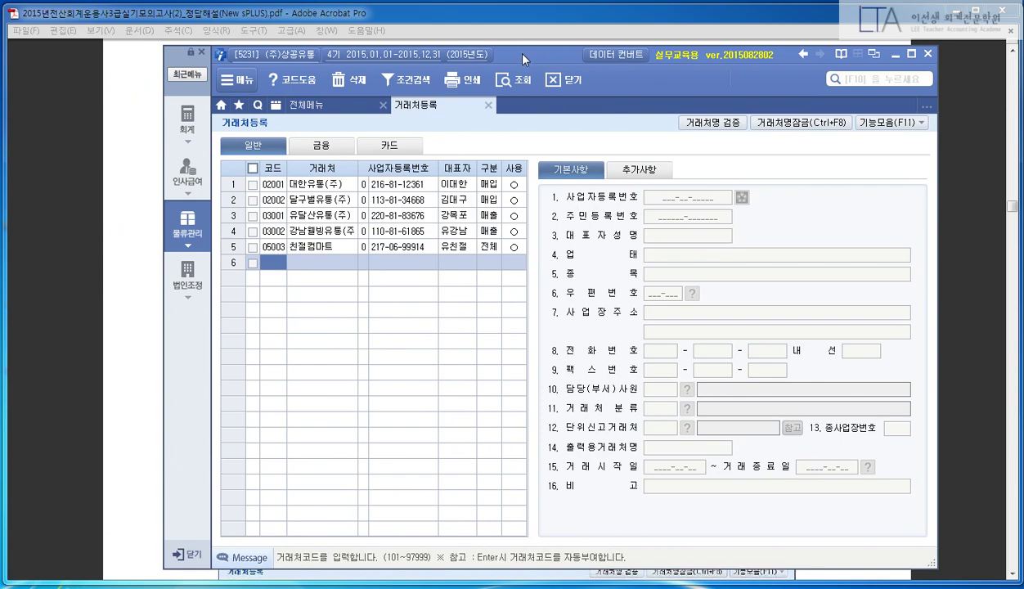
left_click_drag(521, 52, 488, 370)
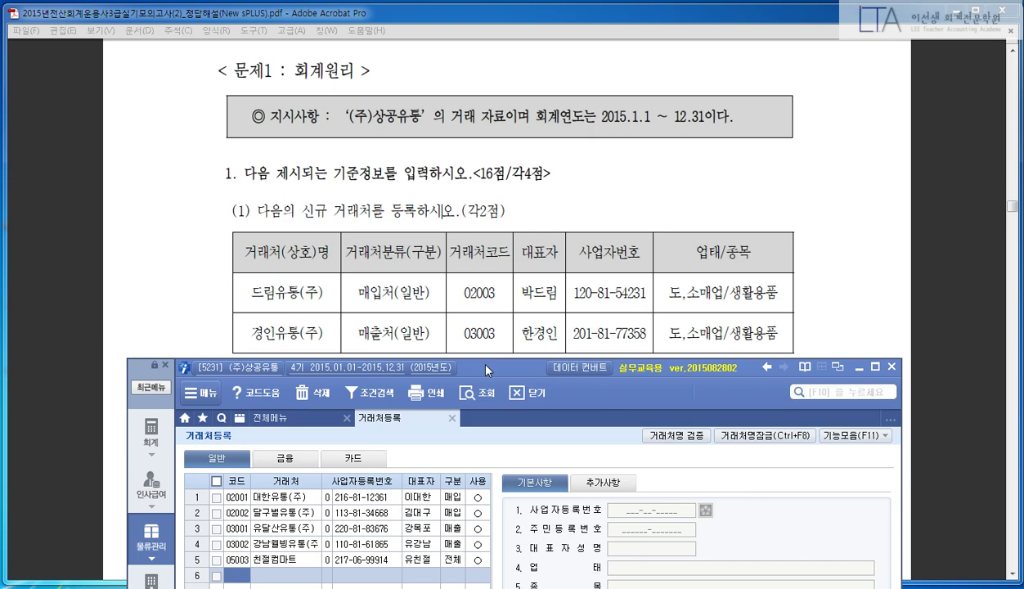
left_click(532, 165)
scroll(590, 164, "down", 5)
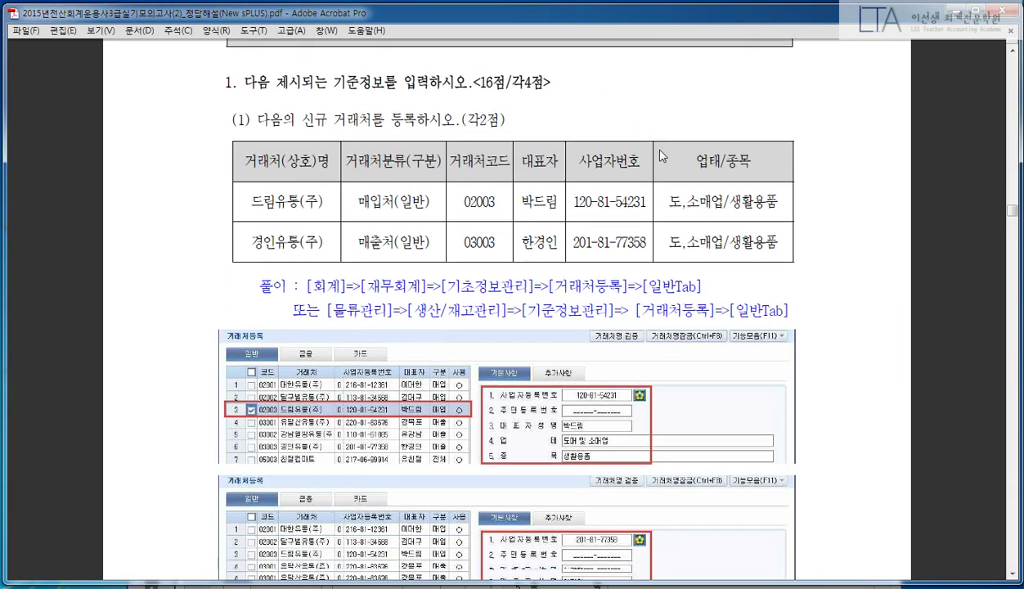
scroll(660, 156, "down", 3)
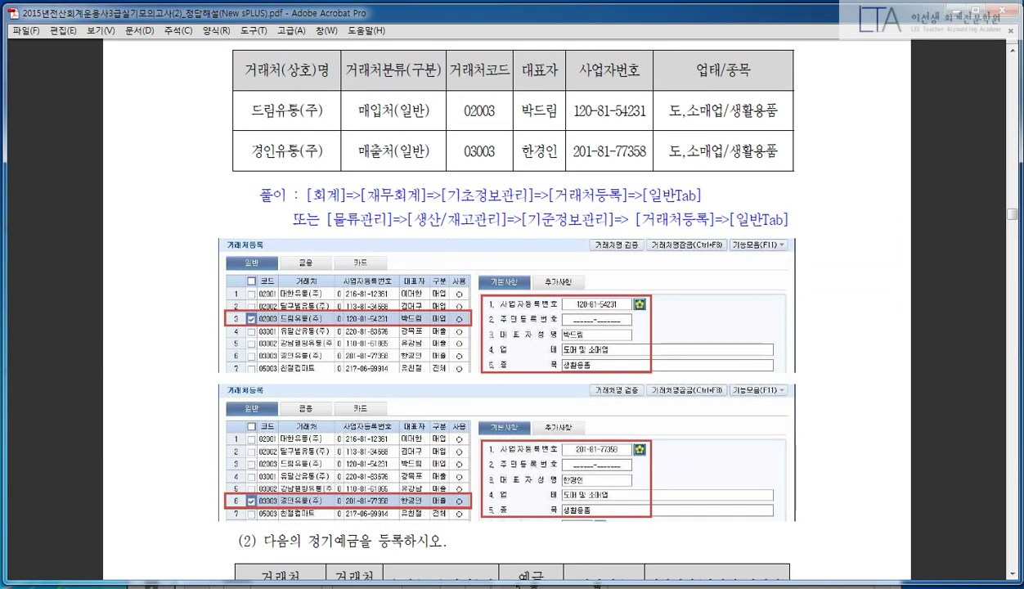
key("alt+Tab")
left_click_drag(506, 448, 493, 136)
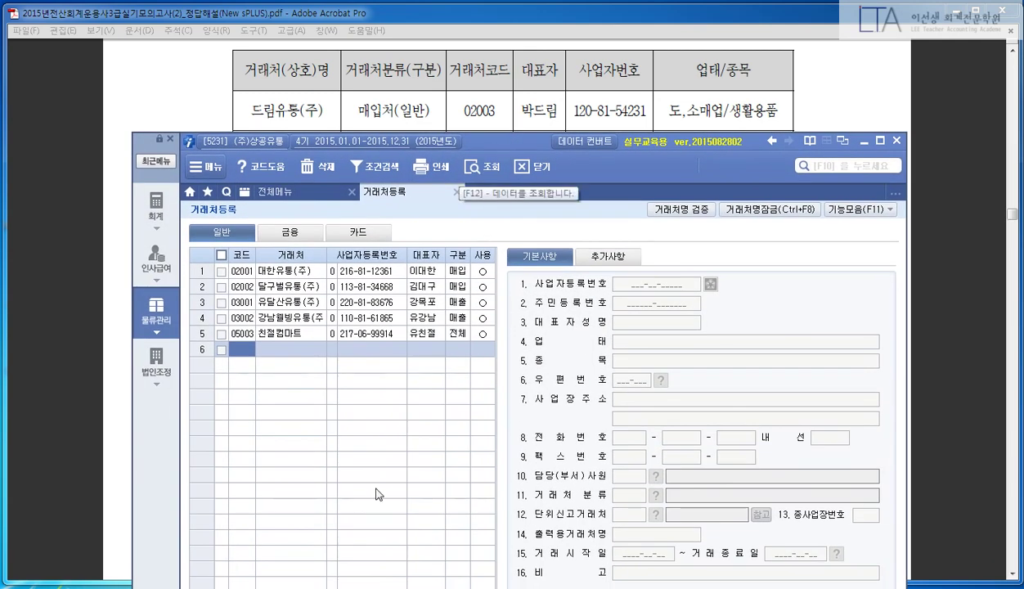
- Start row 02003 as 드림유통(주) with its business registration number and representative
type("02003")
key("Return")
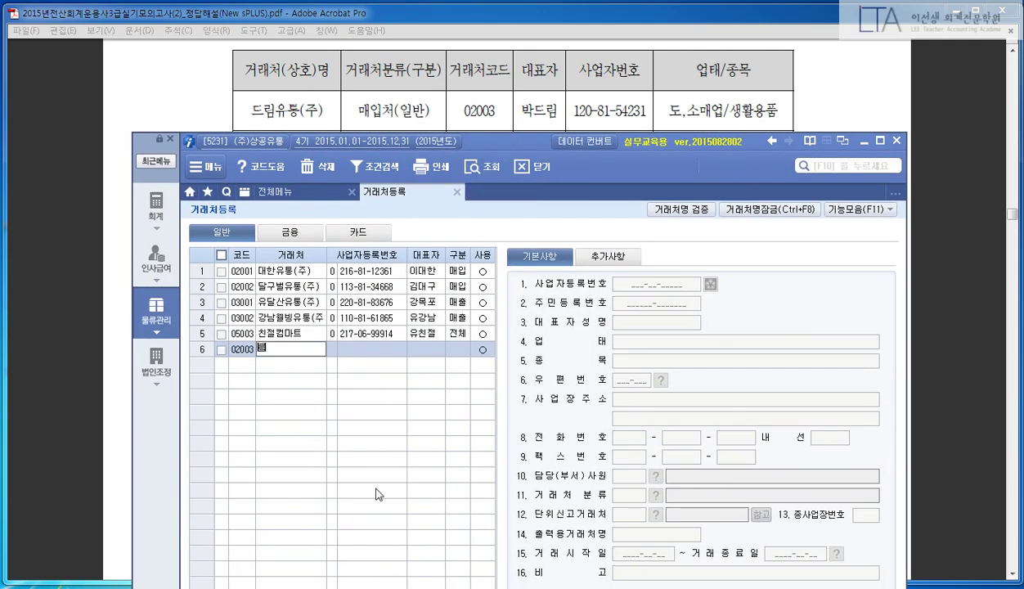
type("드림유통")
key("Return")
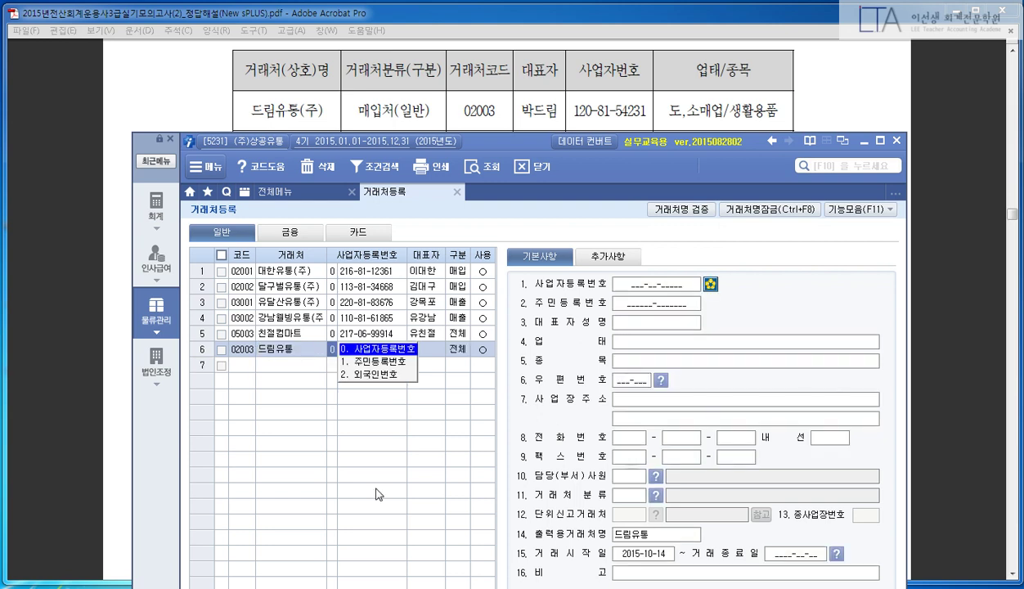
left_click(309, 348)
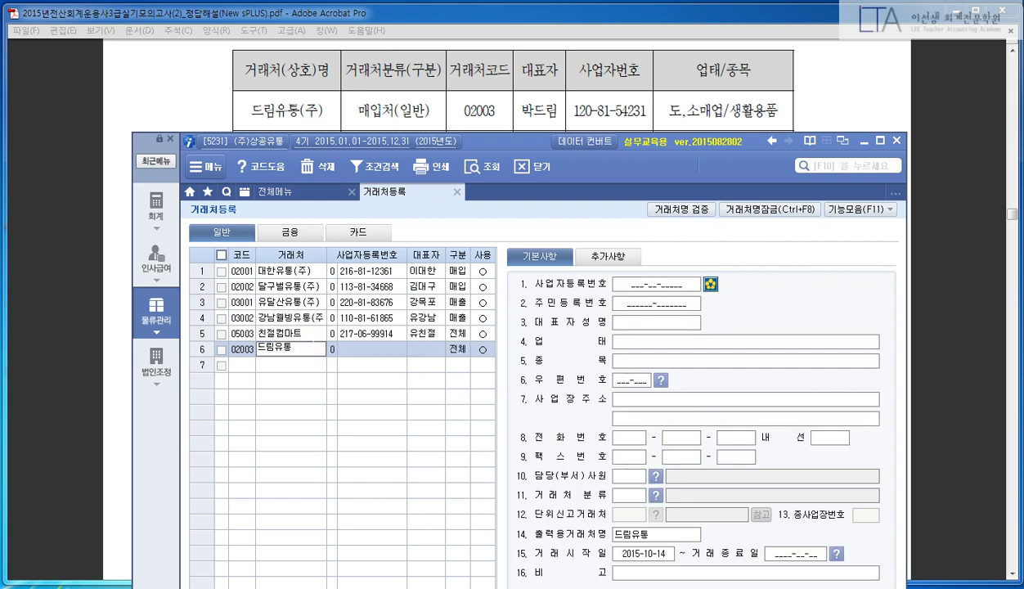
key("Return")
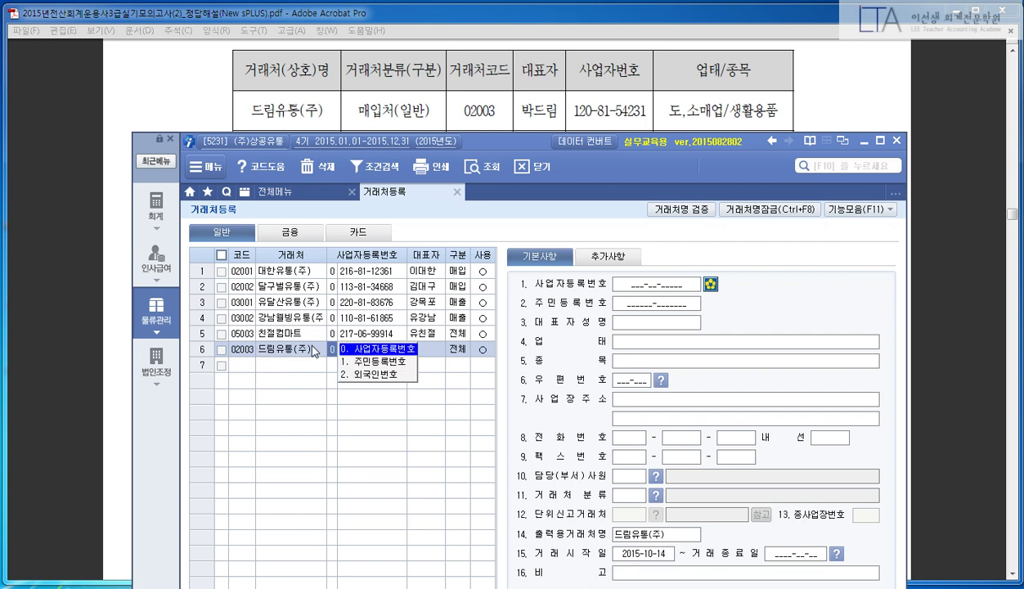
key("Return")
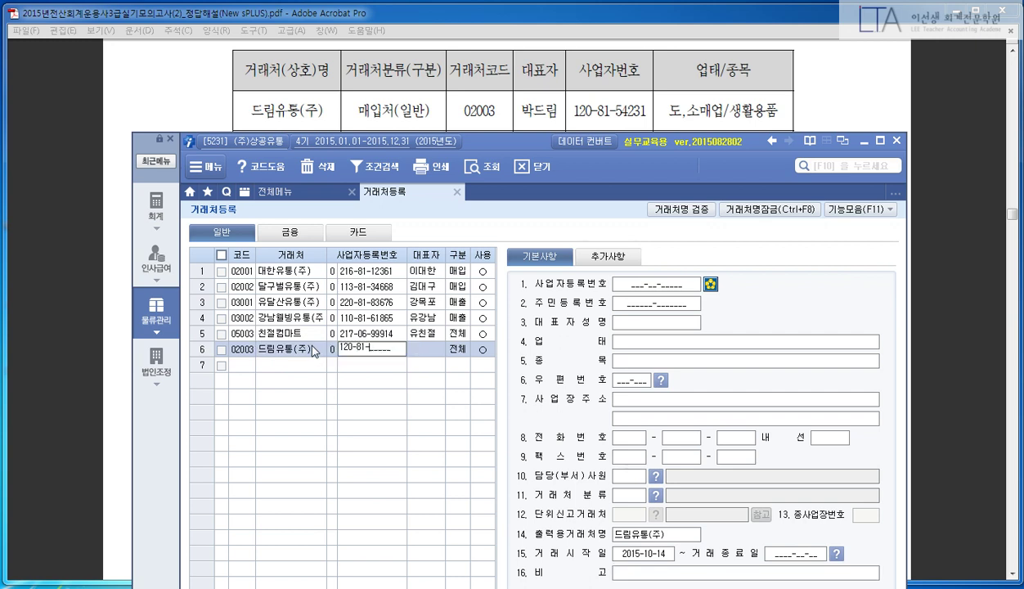
key("Return")
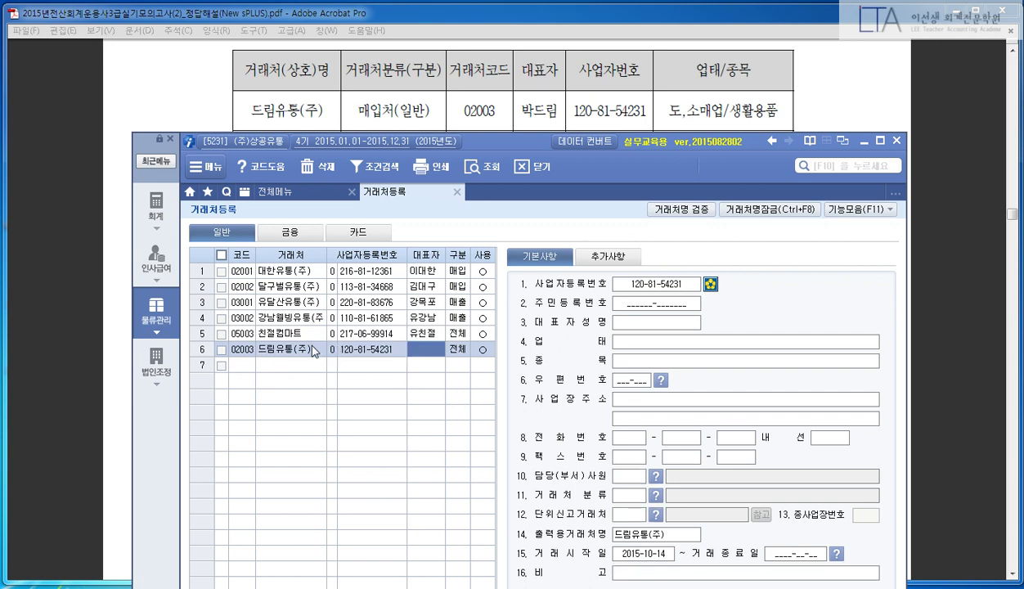
key("Return")
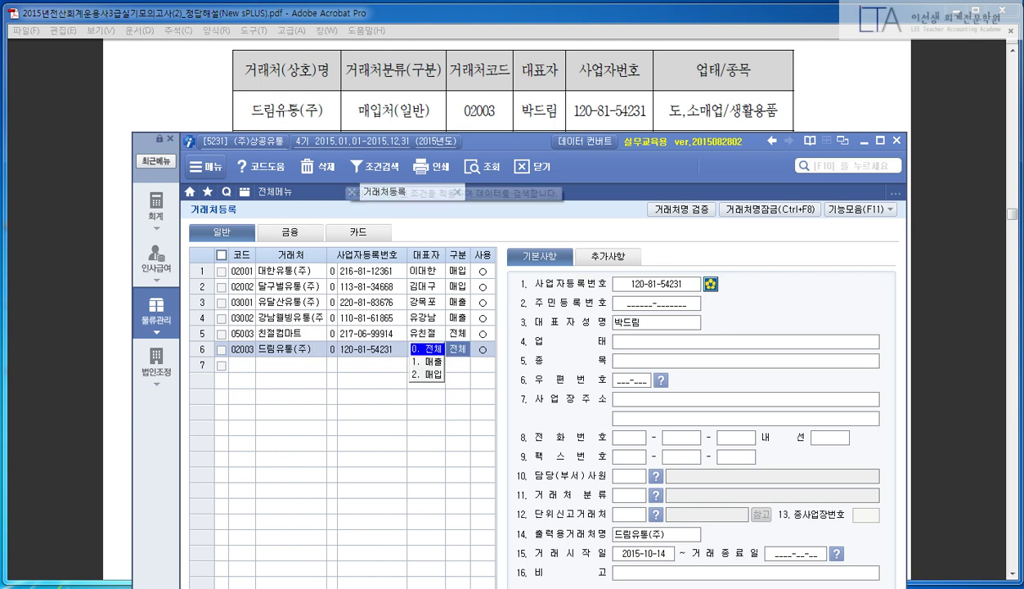
- Set the new customer's category to 매입 and keep it in use
left_click_drag(356, 100, 428, 131)
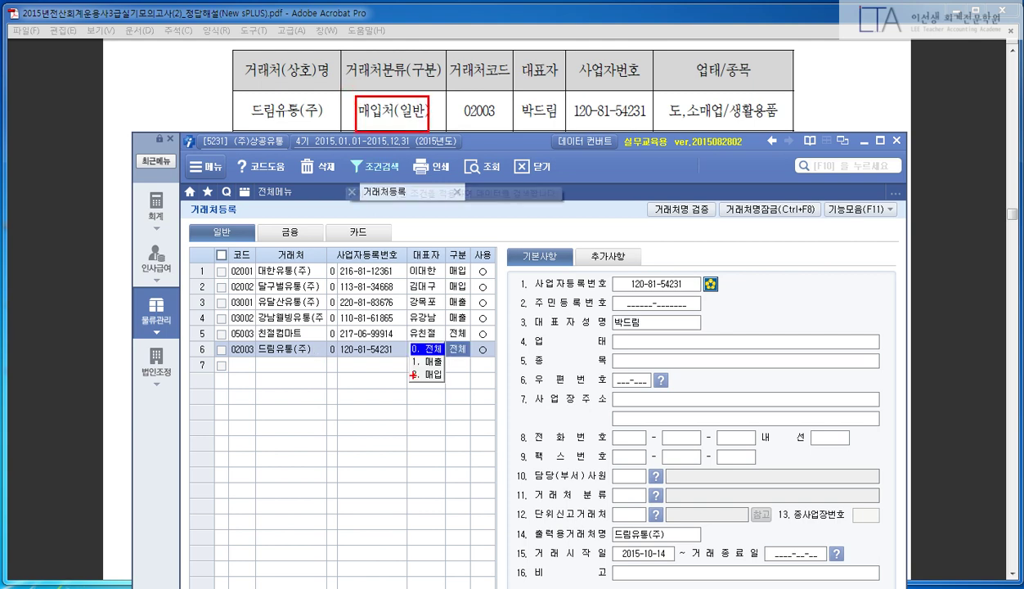
left_click_drag(401, 369, 447, 389)
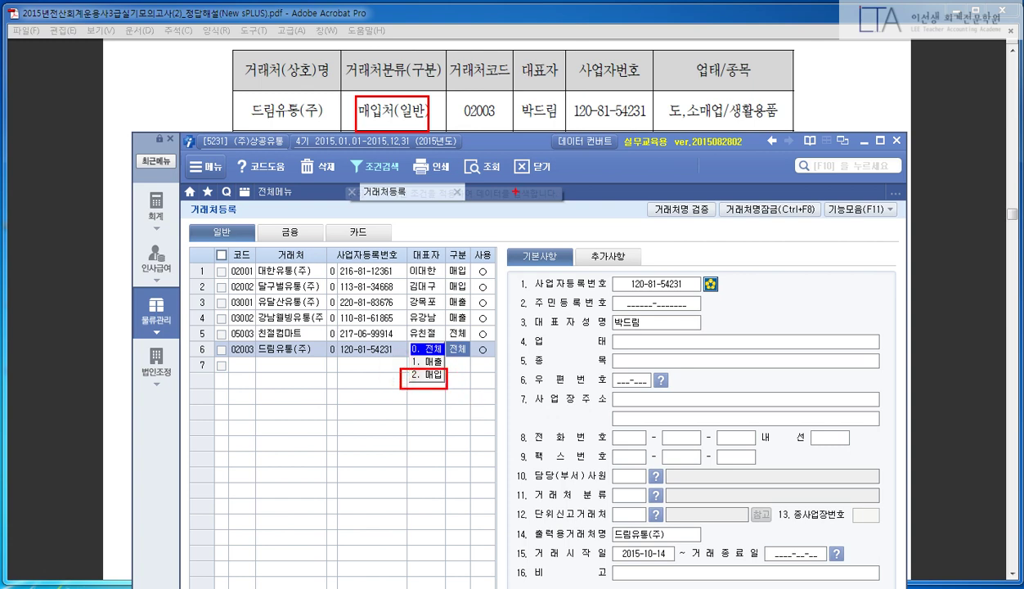
key("Escape")
key("2")
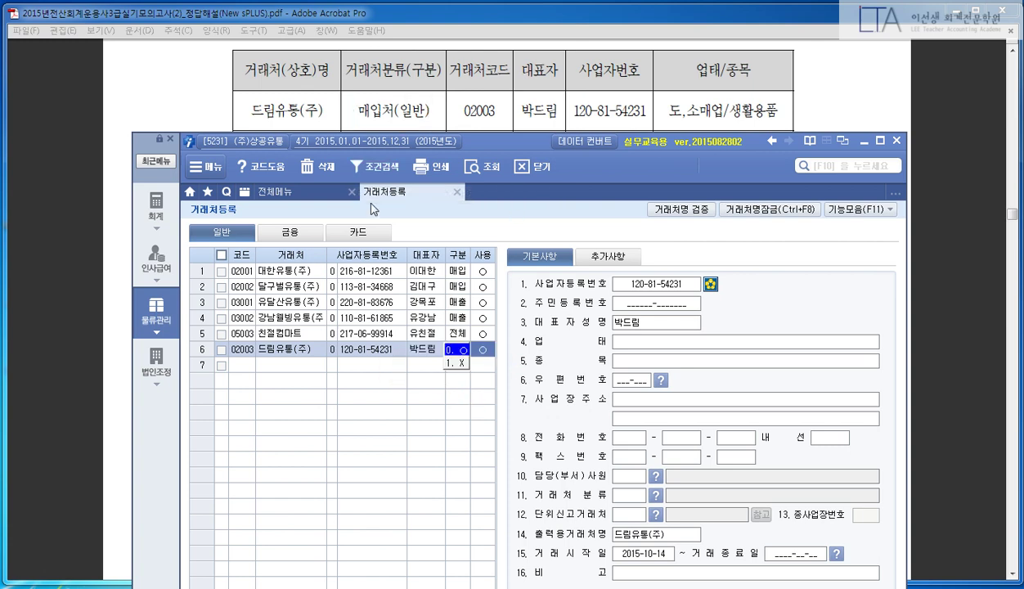
key("Return")
key("Up")
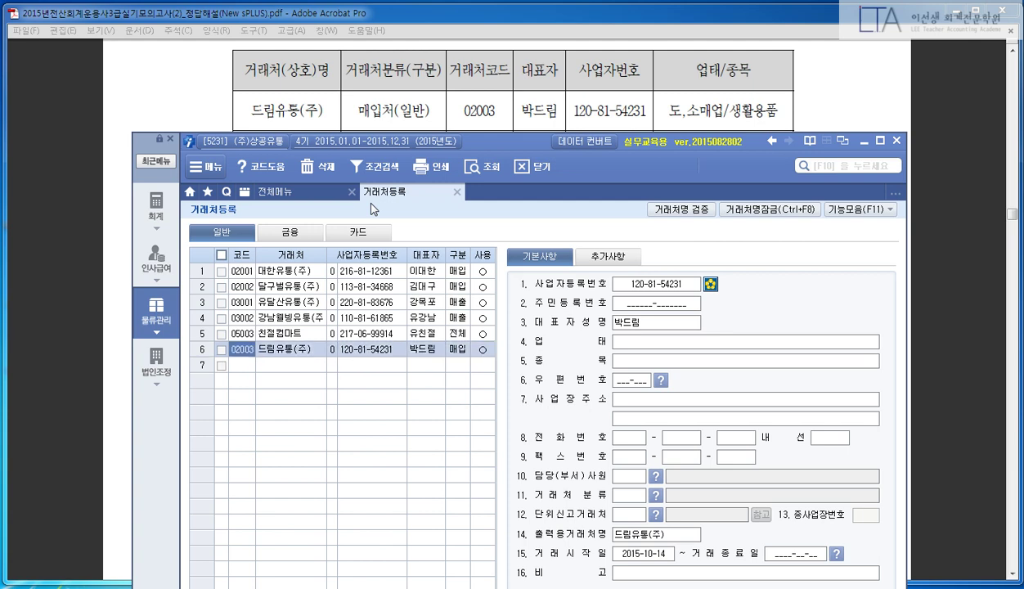
key("Return")
key("Return")
key("Return")
key("Return")
key("Return")
key("Return")
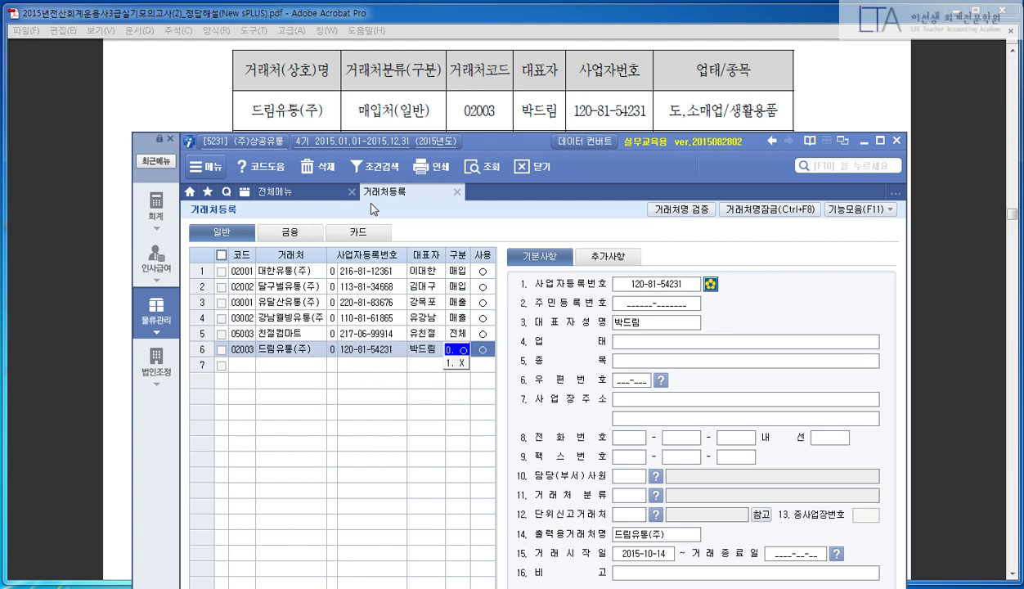
key("Up")
key("Return")
key("Return")
key("Return")
key("Return")
key("Return")
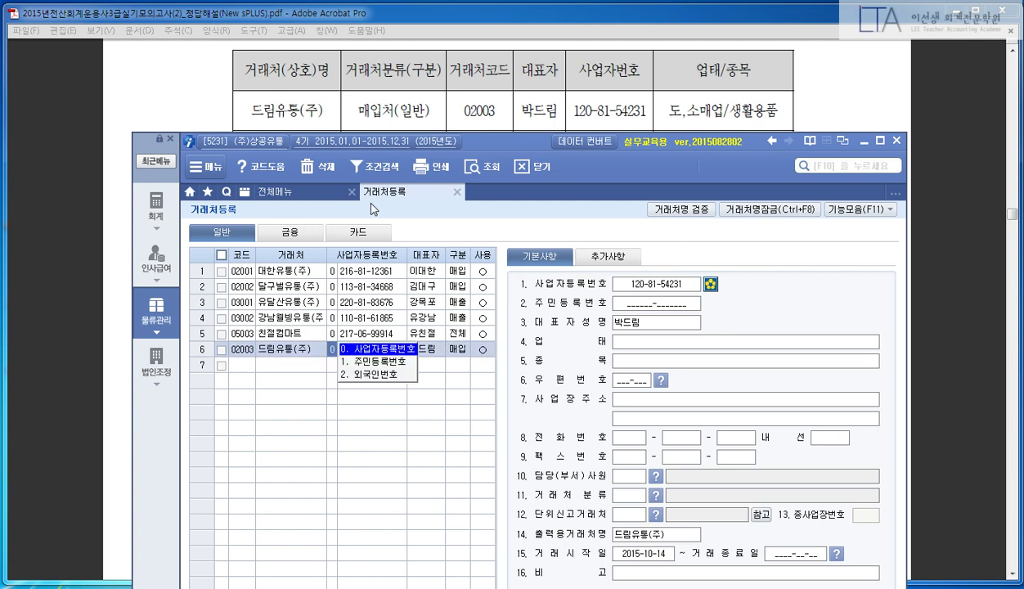
key("Return")
key("Return")
key("Return")
key("Return")
key("Return")
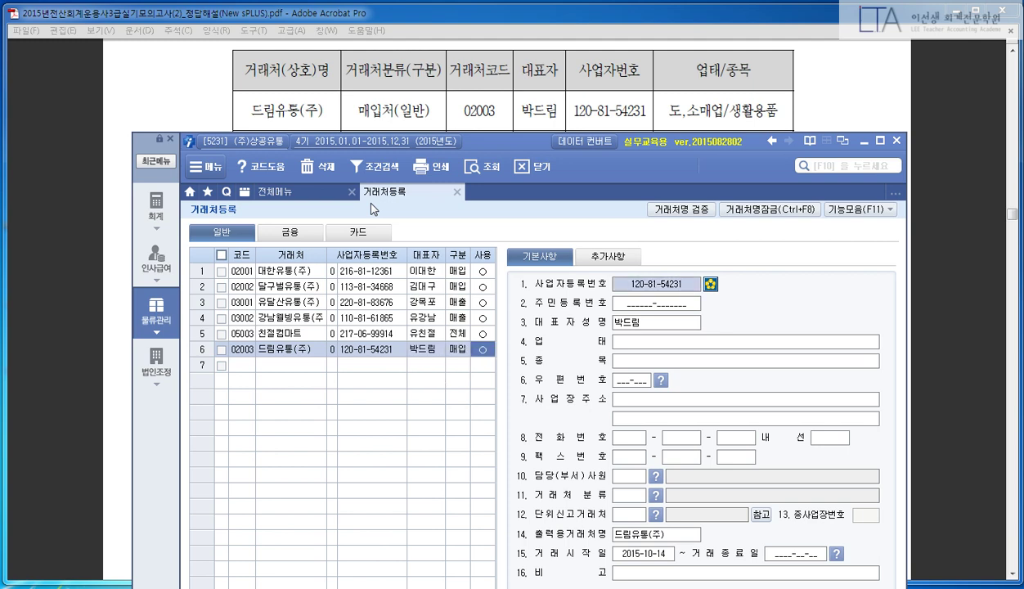
- Enter 업태 도,소매업 and 종목 생활용품, then review the saved 드림유통(주) entry
type("도,소매업")
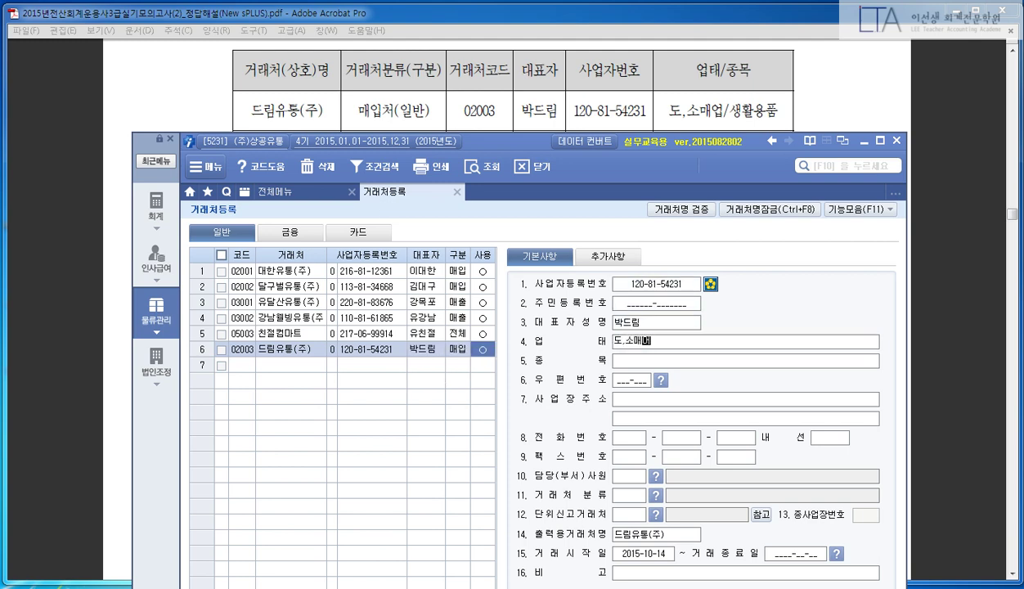
key("Return")
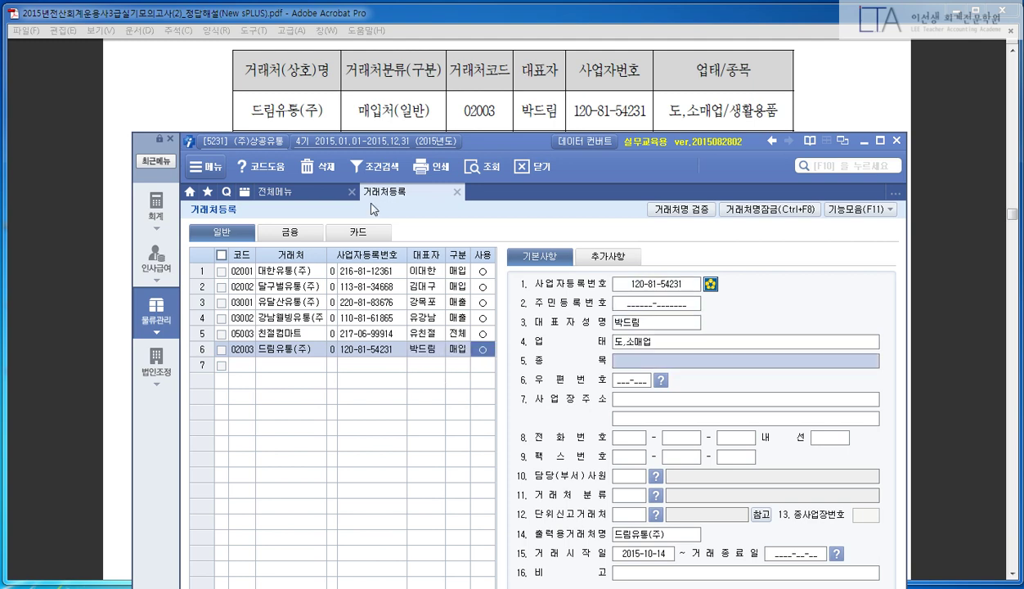
type("생활용ㅍ")
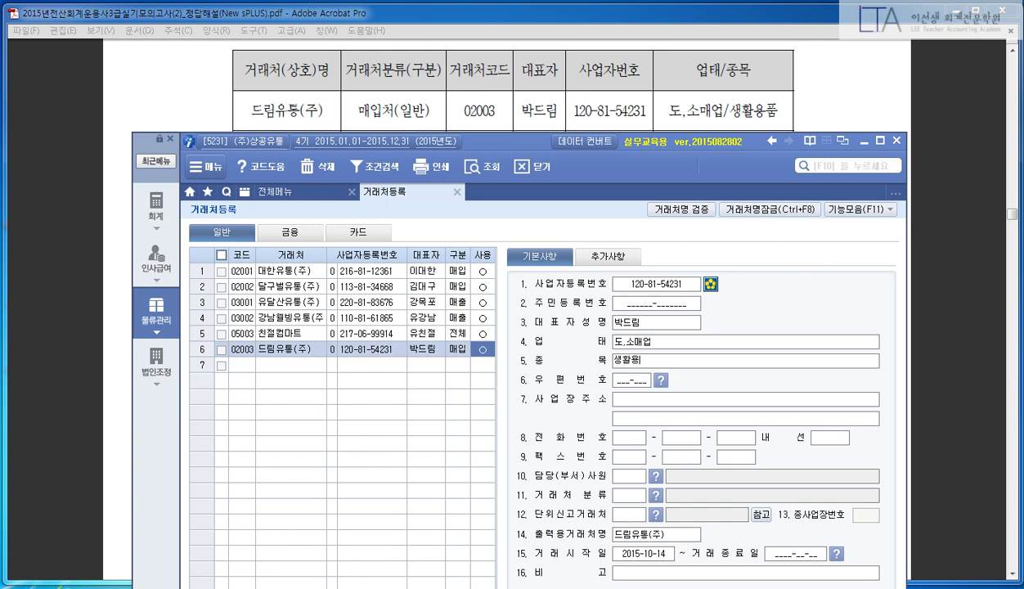
type("품")
key("Return")
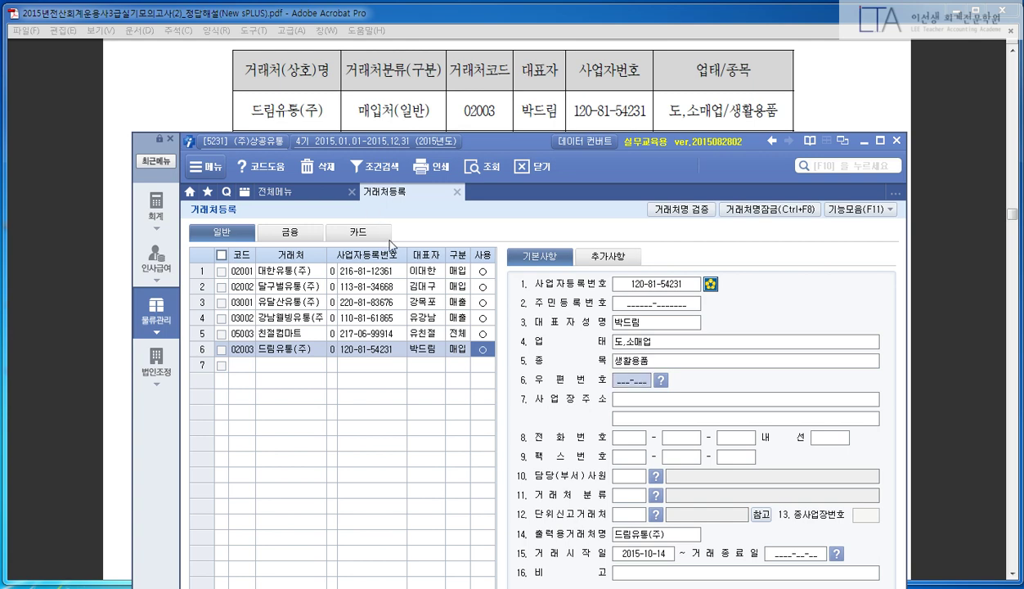
left_click(416, 413)
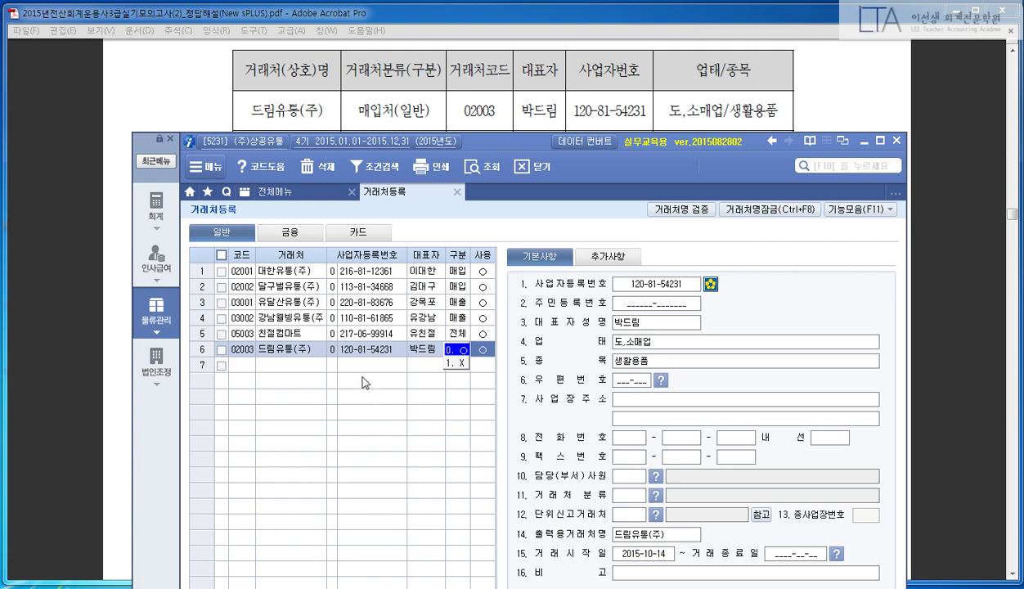
left_click(279, 365)
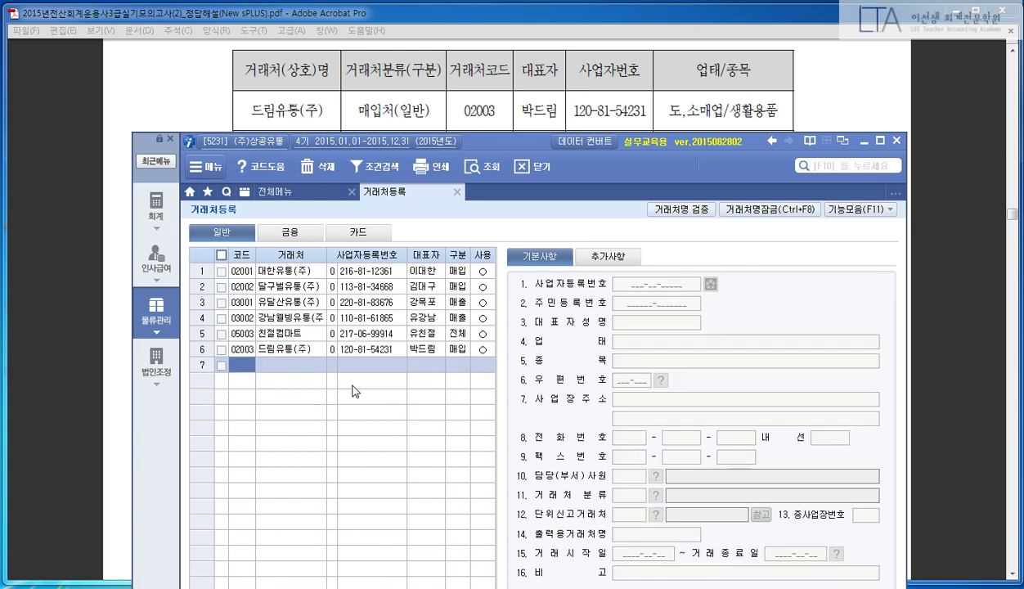
left_click(398, 348)
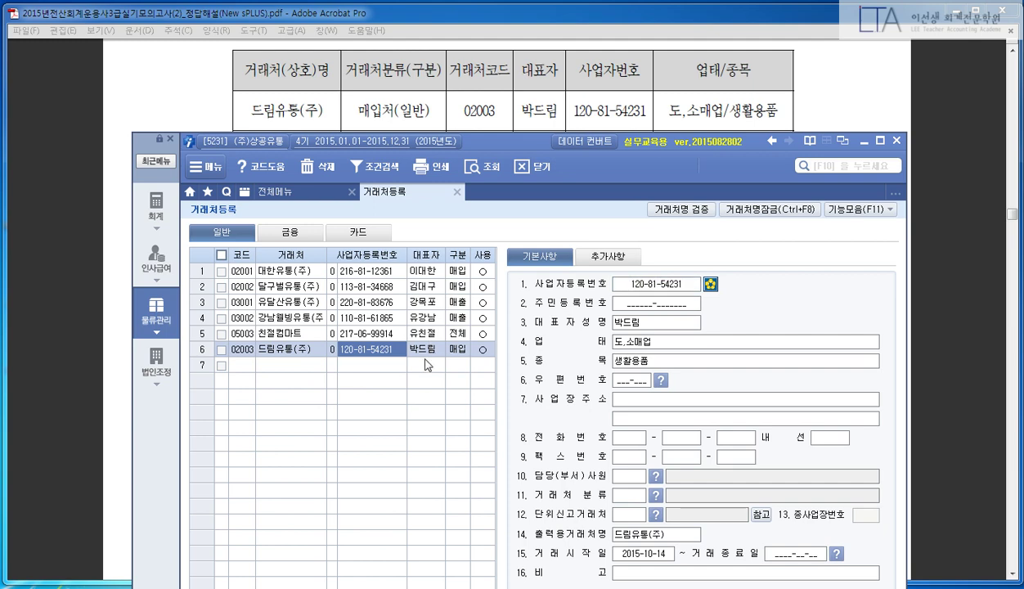
left_click_drag(634, 242, 713, 329)
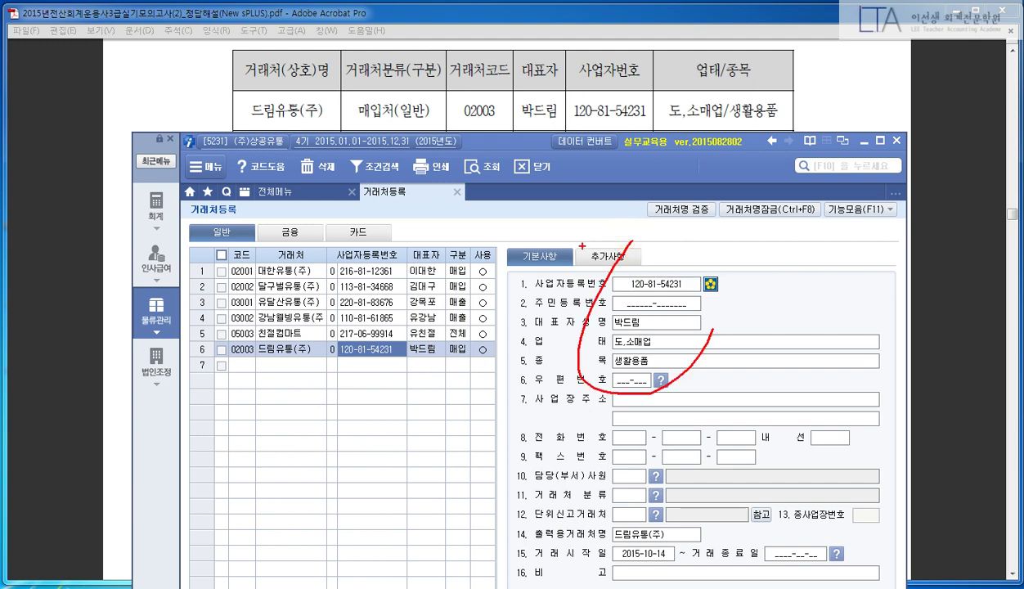
left_click_drag(395, 350, 427, 325)
key("Escape")
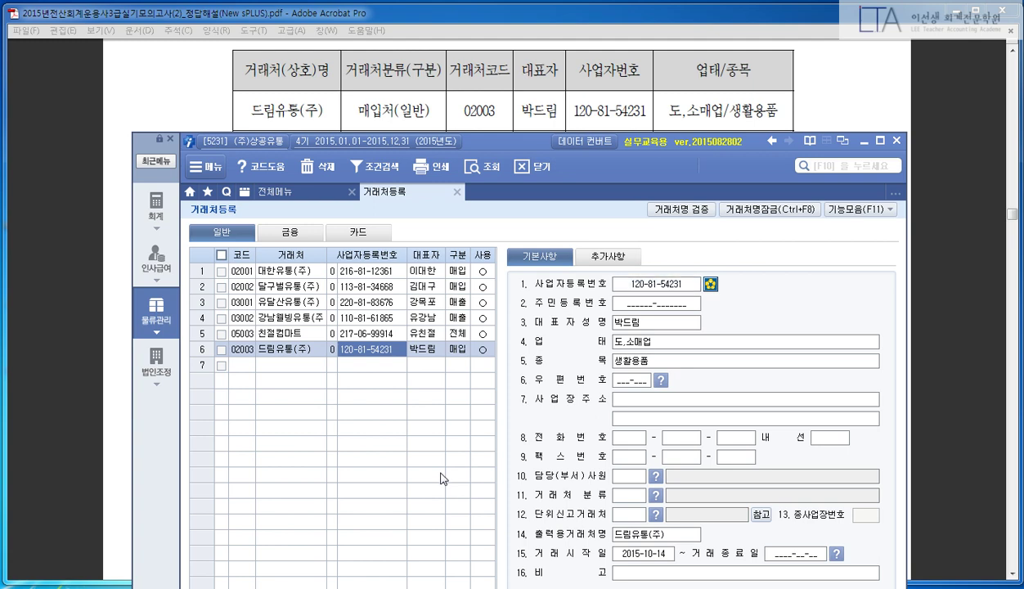
key("Down")
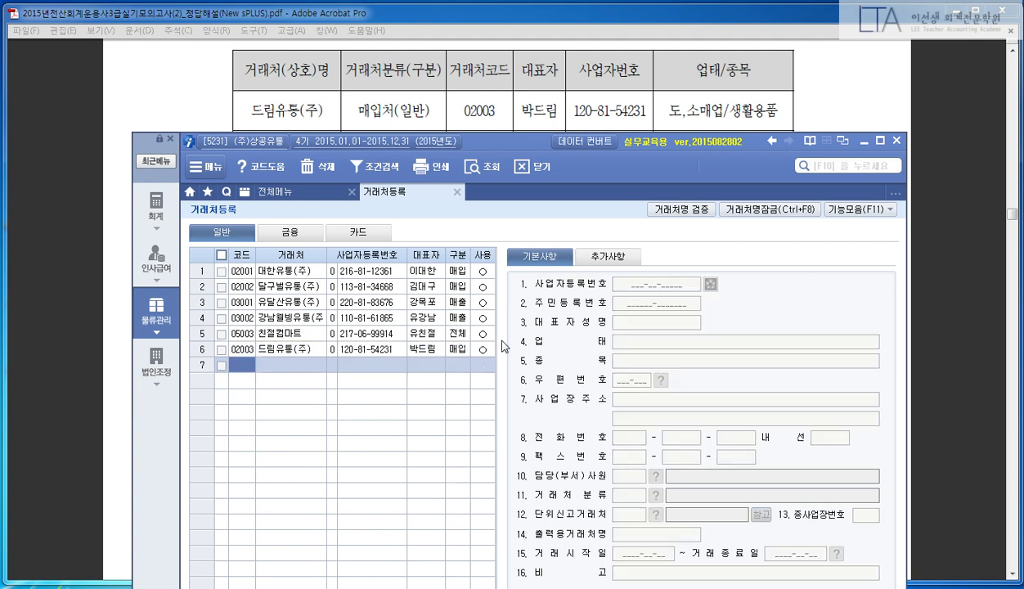
- Start row 03003 as 경인유통(주) with its business registration number and representative
left_click_drag(514, 145, 514, 187)
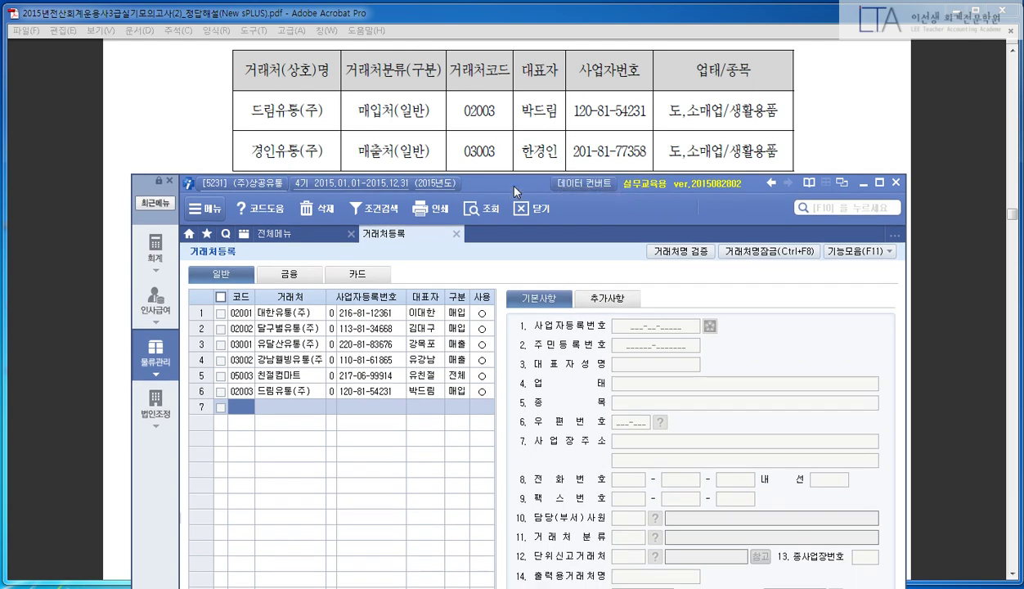
type("03003")
key("Return")
type("경인")
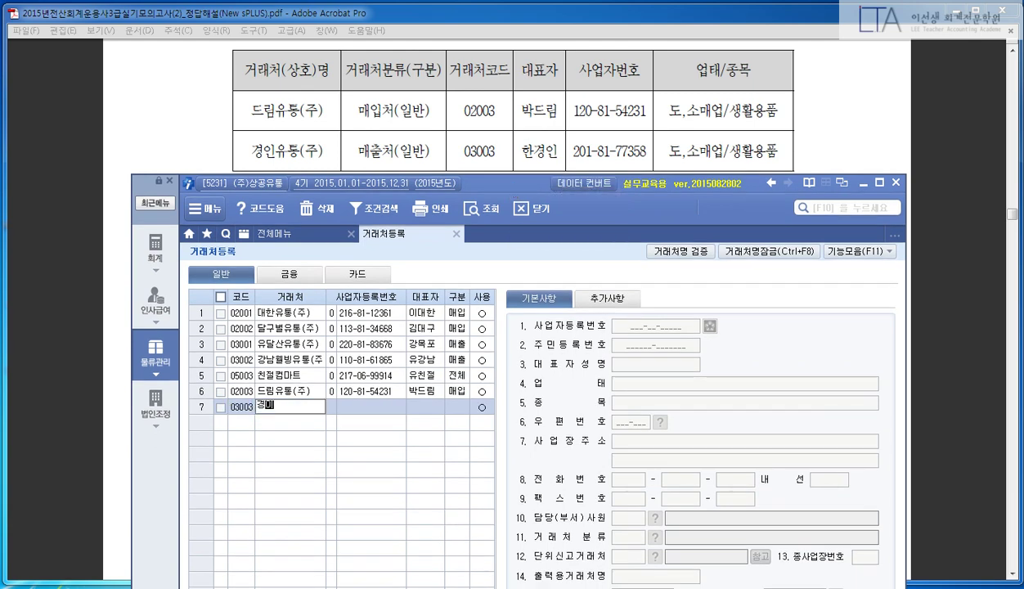
type("유통(주)")
key("Return")
key("Return")
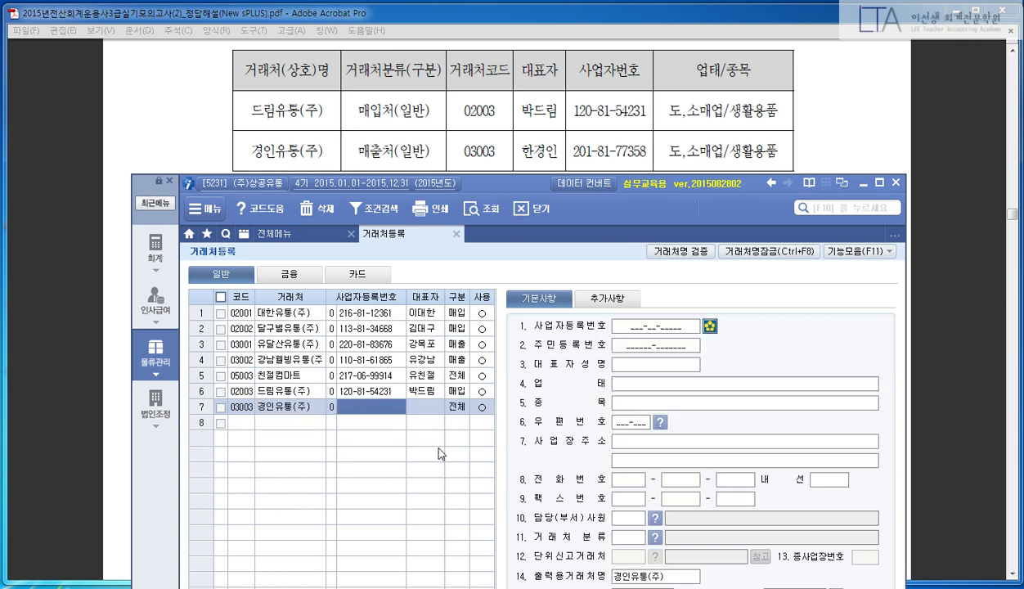
type("201-81-7758")
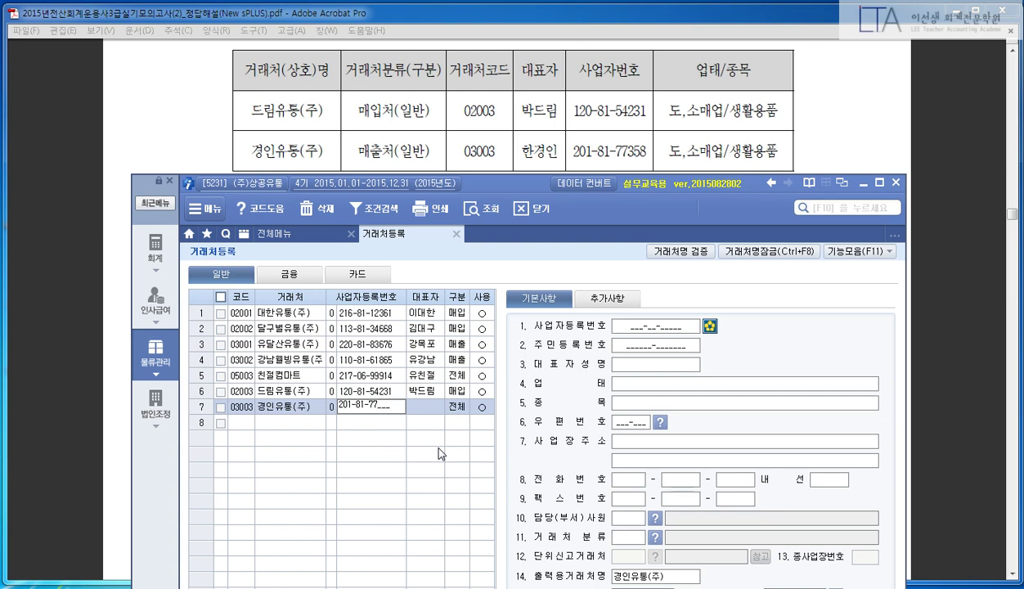
key("Return")
type("한경인")
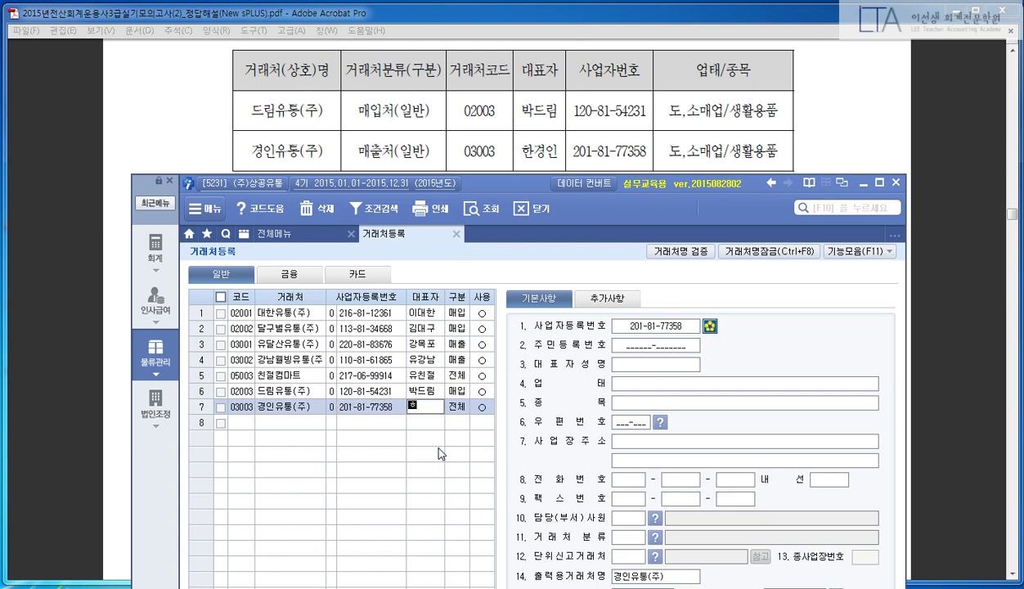
key("Return")
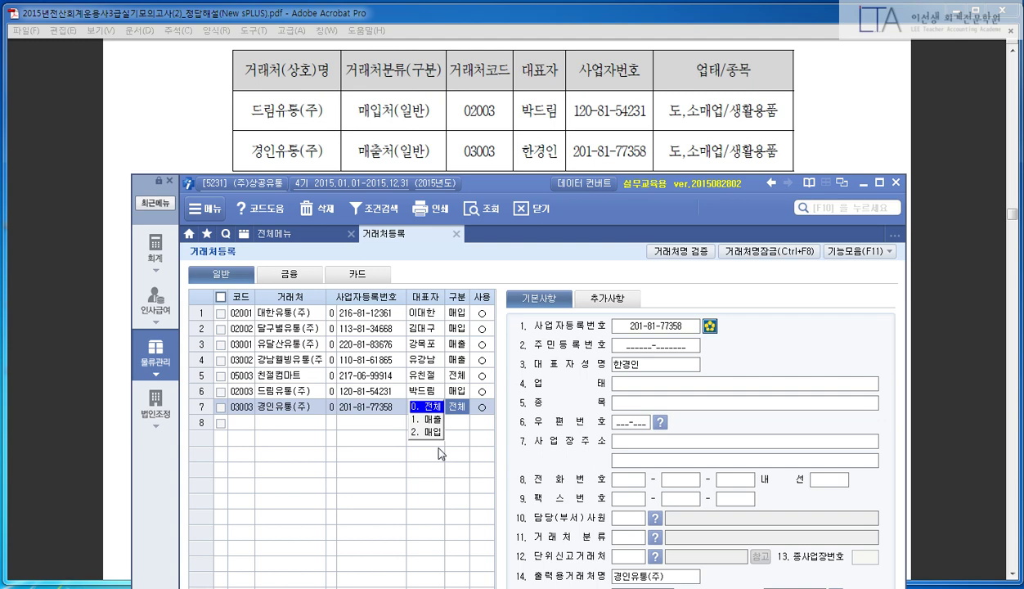
- Mark 경인유통(주) as a 매출 client in use, with 도,소매업 and 생활용품
type("1")
key("Return")
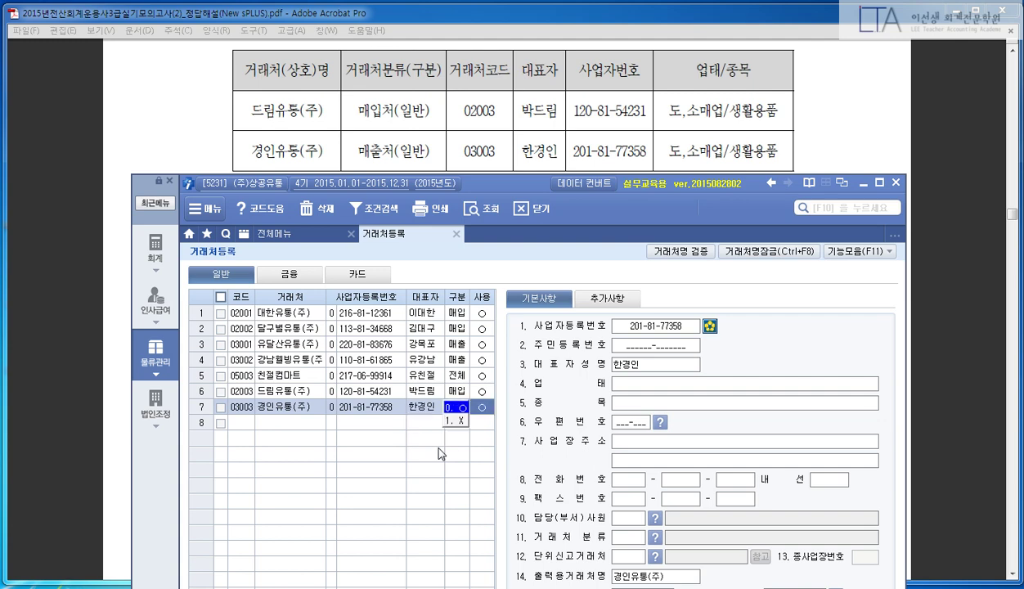
key("Return")
key("Return")
key("Return")
key("Return")
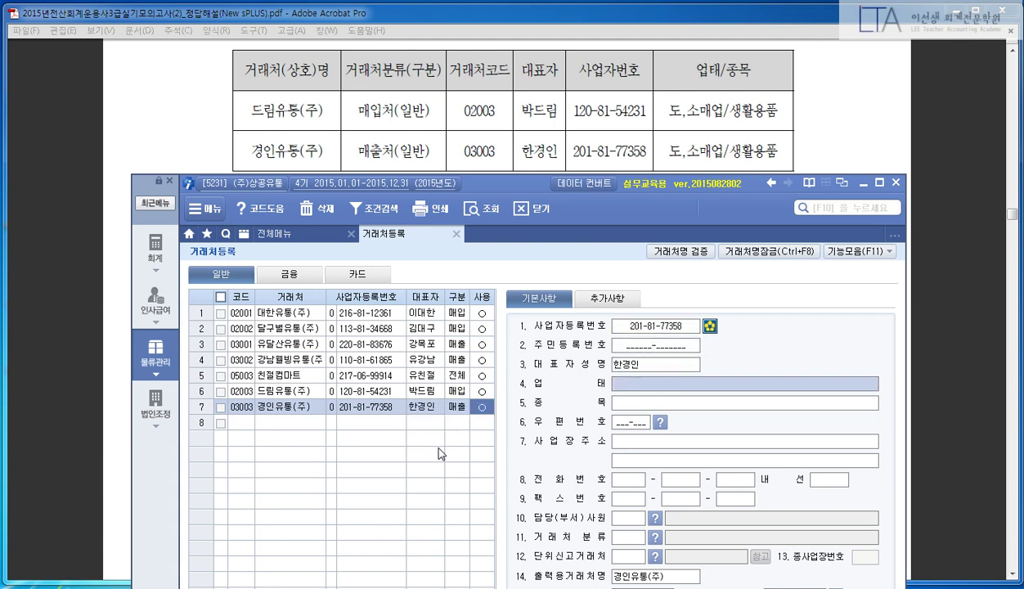
type("도,소매업")
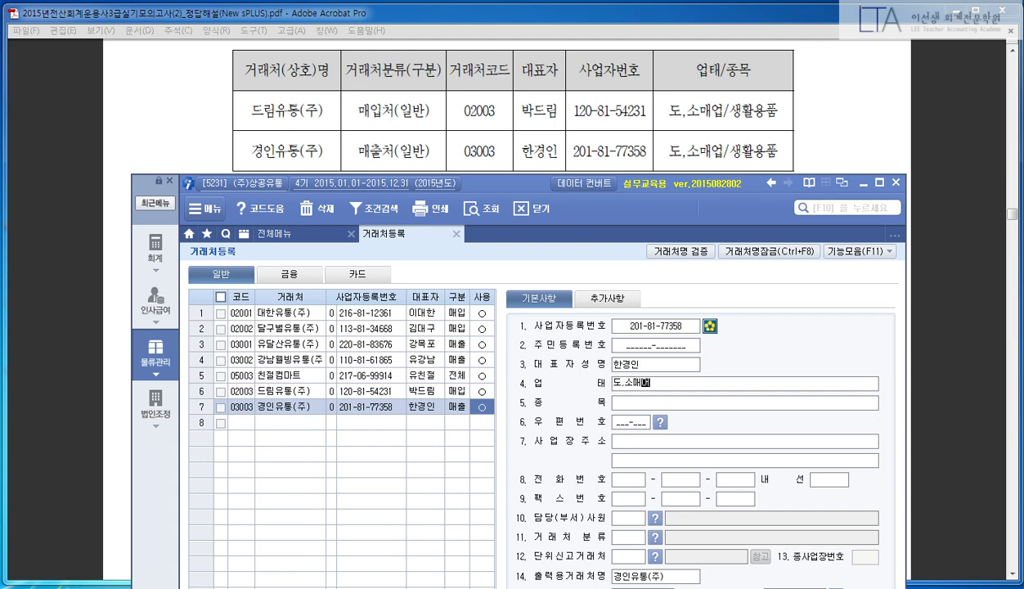
key("Return")
type("생활용품")
key("Return")
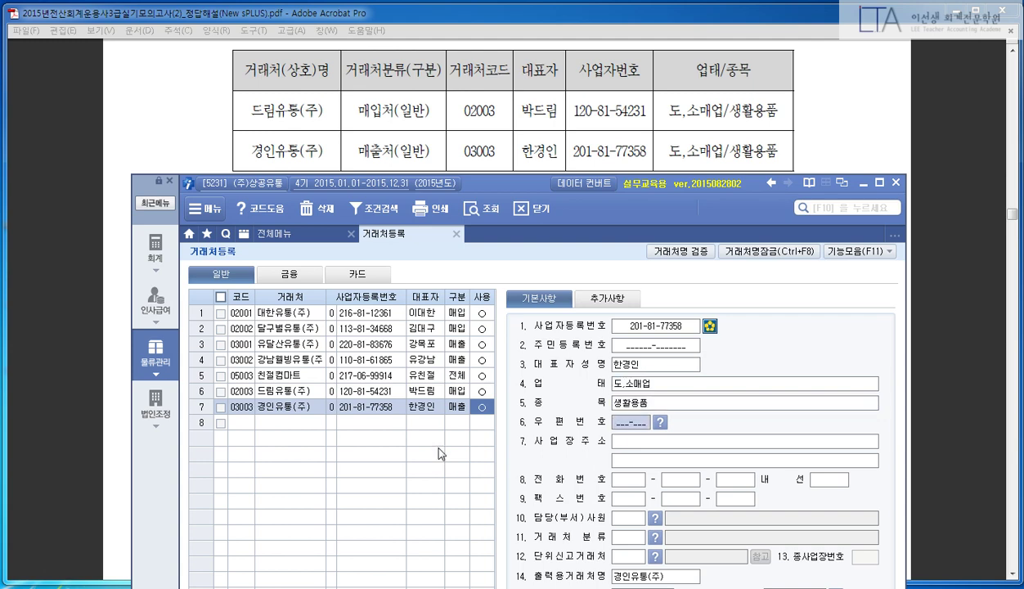
- Check both new customers' business numbers and close customer registration
left_click_drag(494, 179, 519, 35)
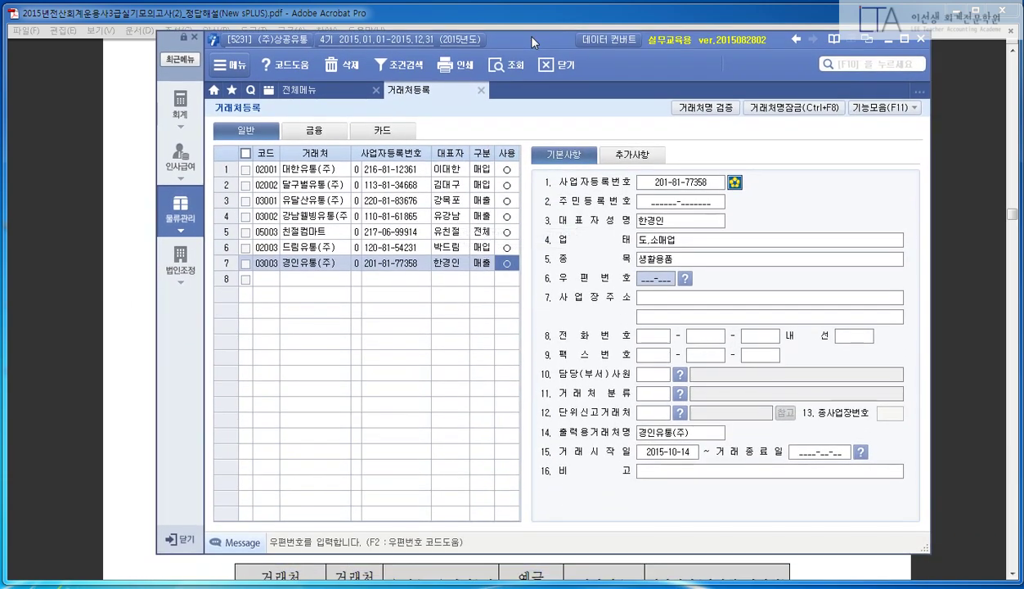
left_click(337, 247)
left_click(393, 263)
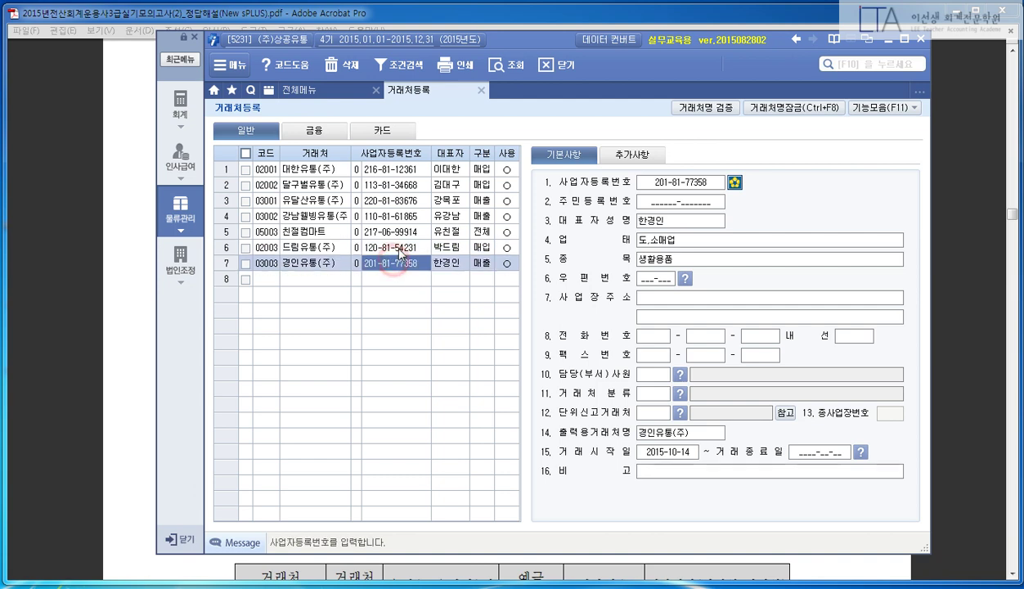
left_click(398, 249)
left_click(399, 263)
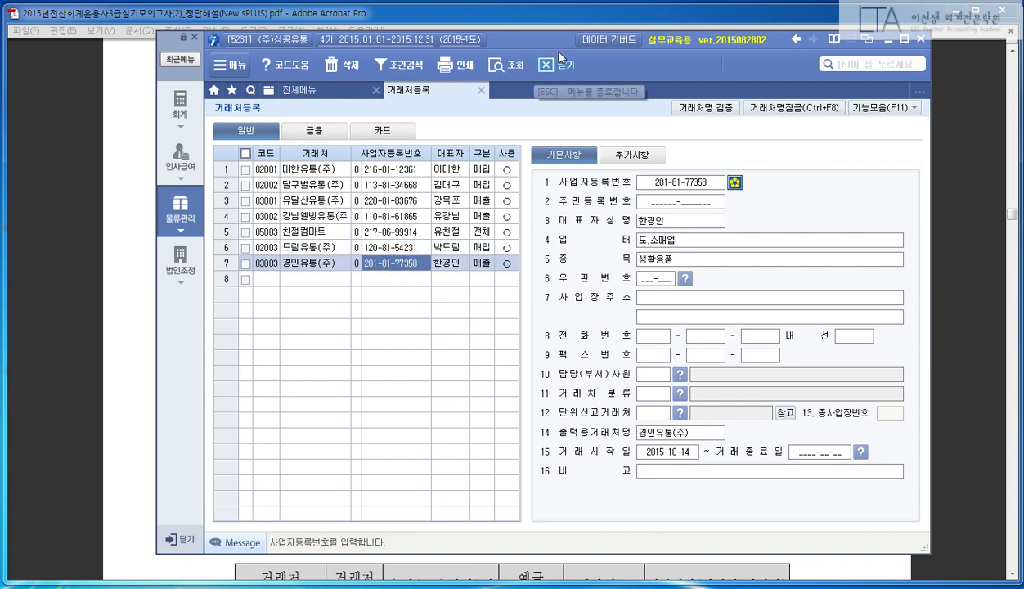
left_click(540, 62)
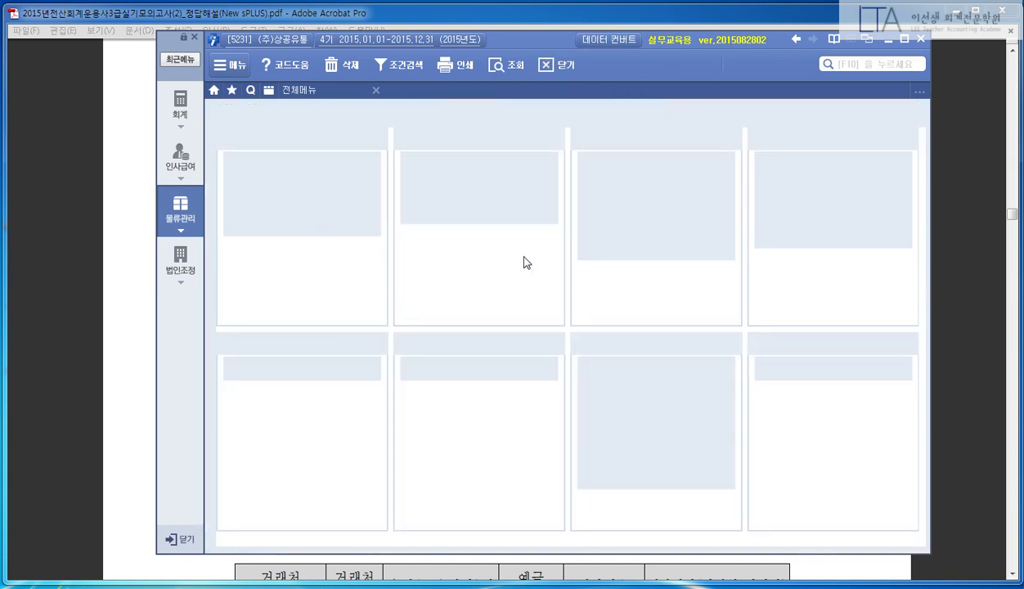
- Read exercise (2) 정기예금 in the PDF, then return to the sPLUS full menu
left_click(862, 40)
left_click(855, 255)
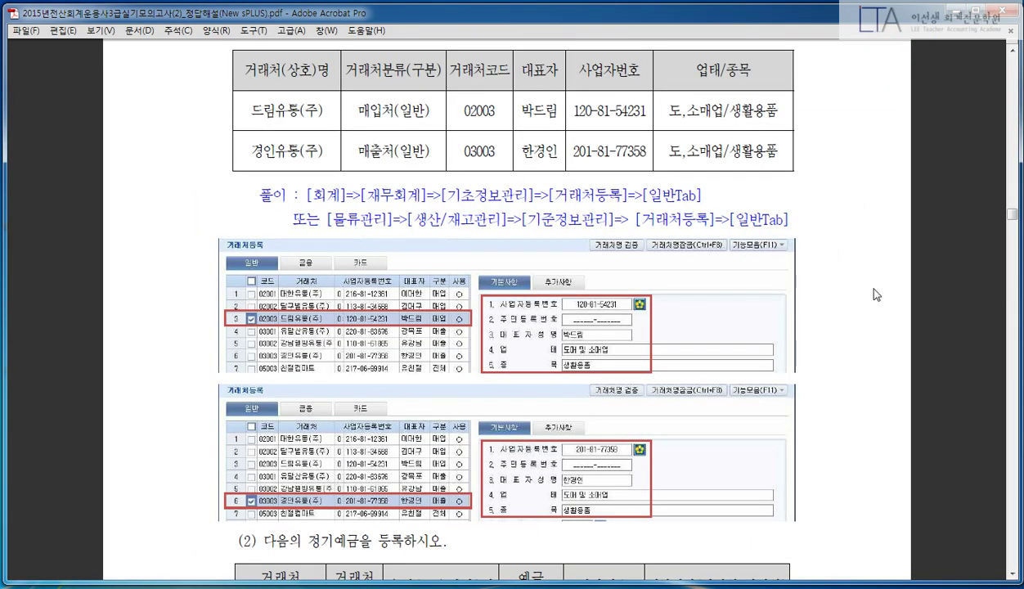
scroll(875, 293, "down", 5)
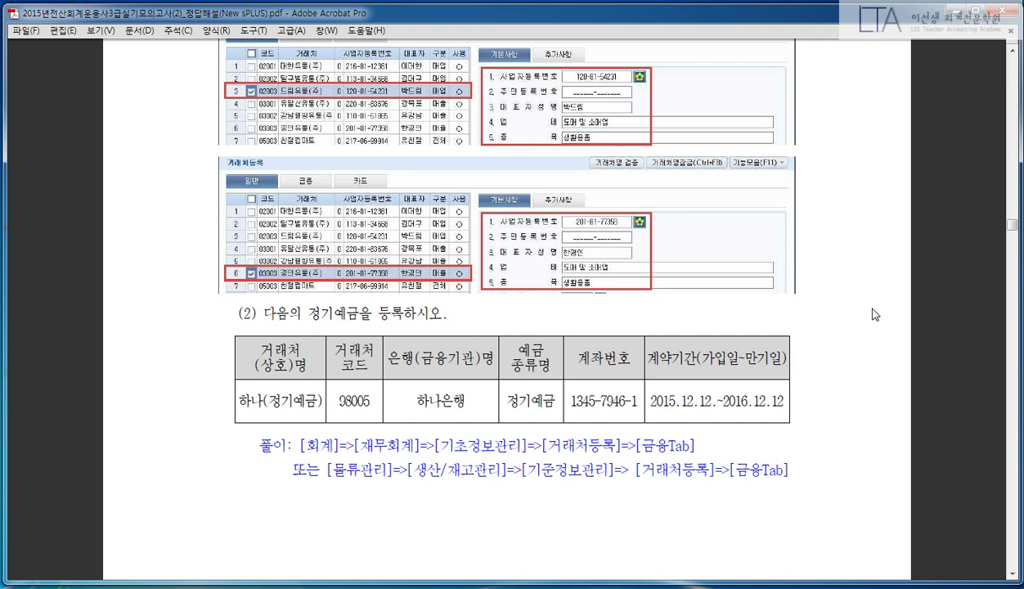
scroll(873, 314, "down", 1)
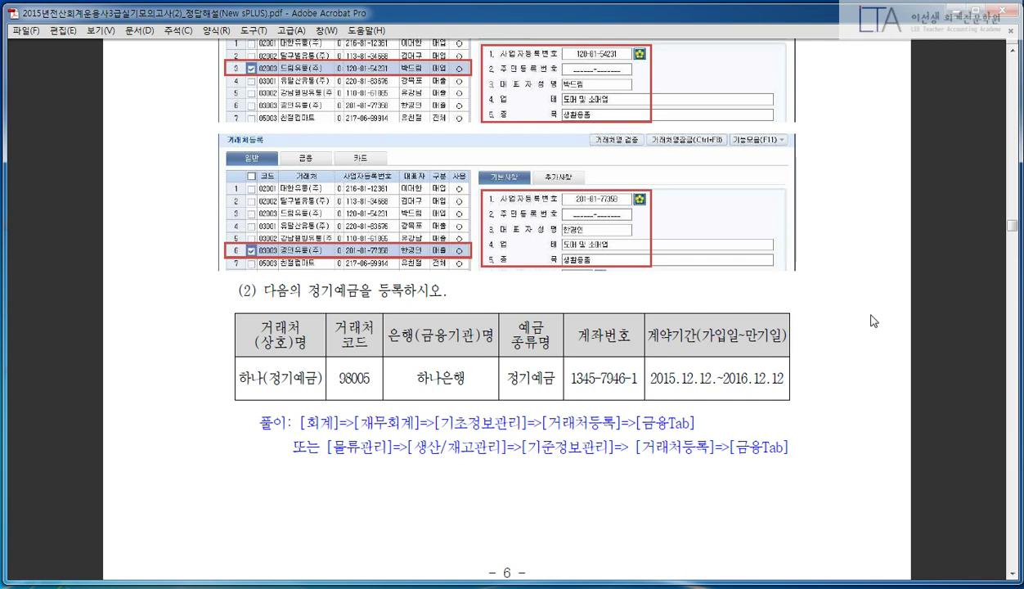
scroll(872, 277, "down", 5)
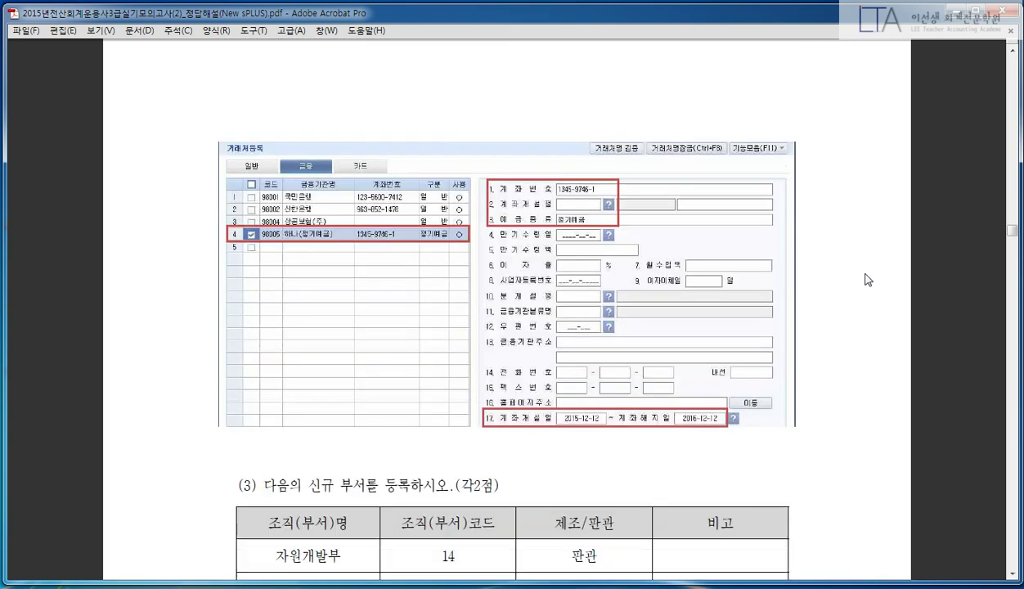
scroll(871, 277, "up", 5)
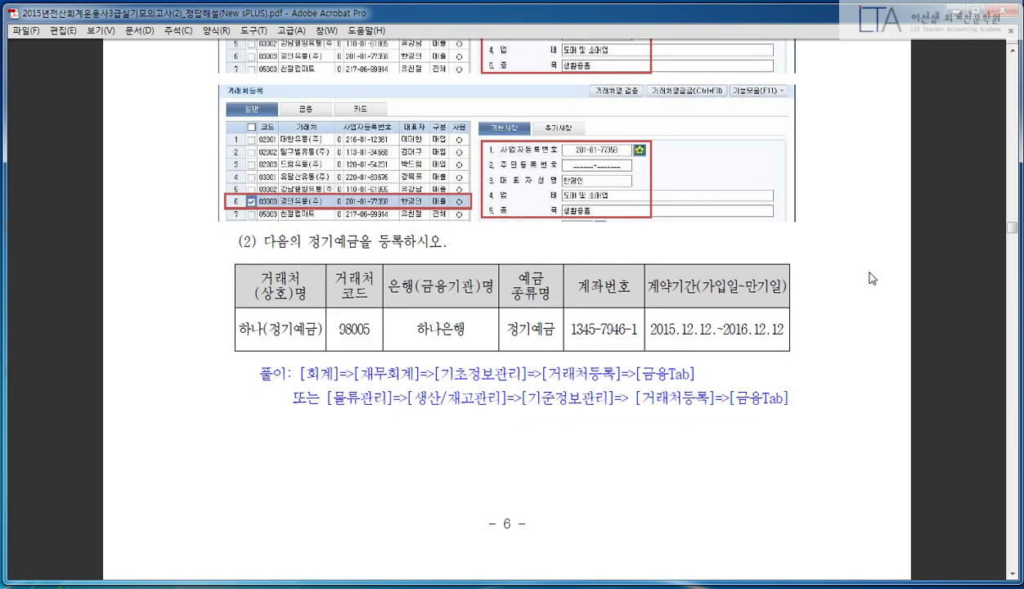
scroll(872, 279, "down", 1)
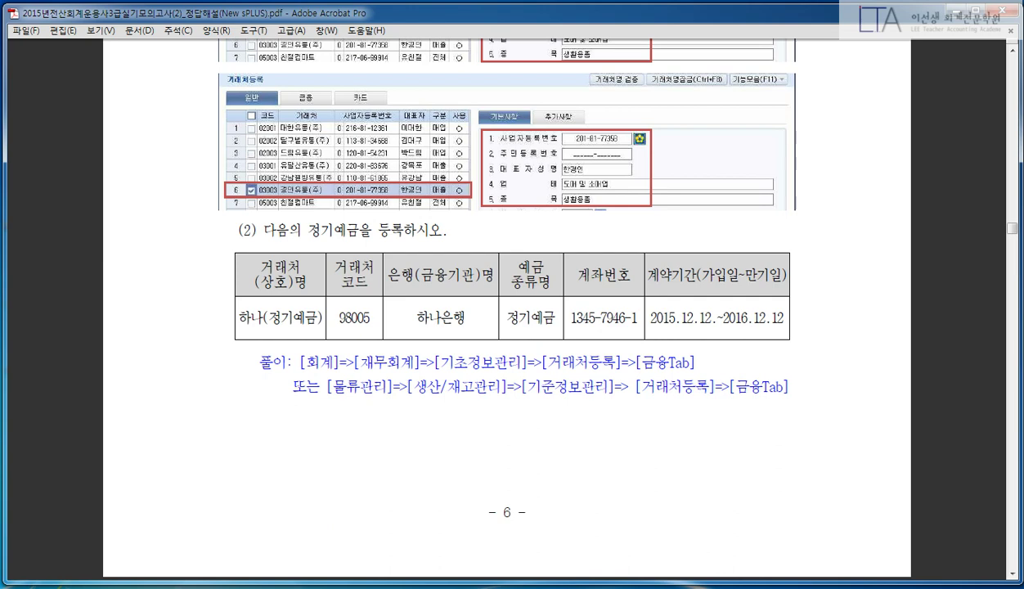
left_click(374, 584)
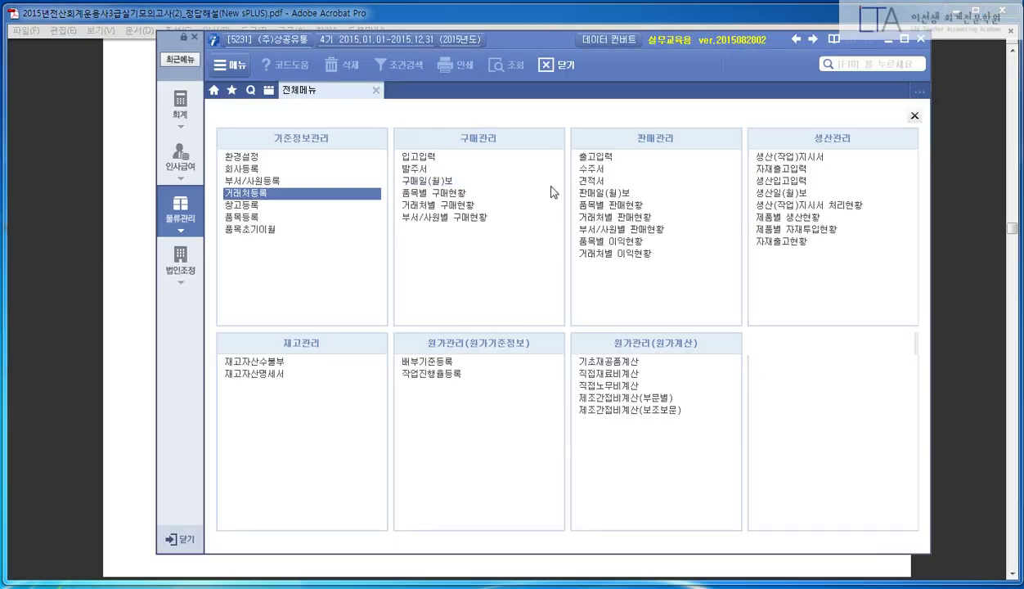
- Reopen 거래처등록 on the 금융 tab and enter code 98005 in a new row
left_click(269, 195)
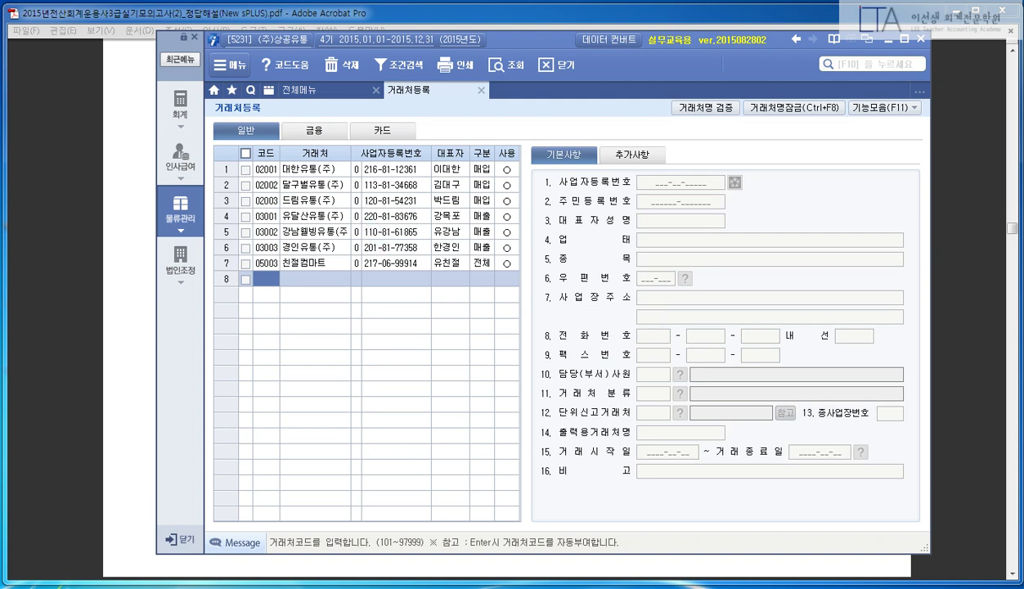
left_click_drag(264, 109, 351, 152)
left_click_drag(300, 124, 353, 101)
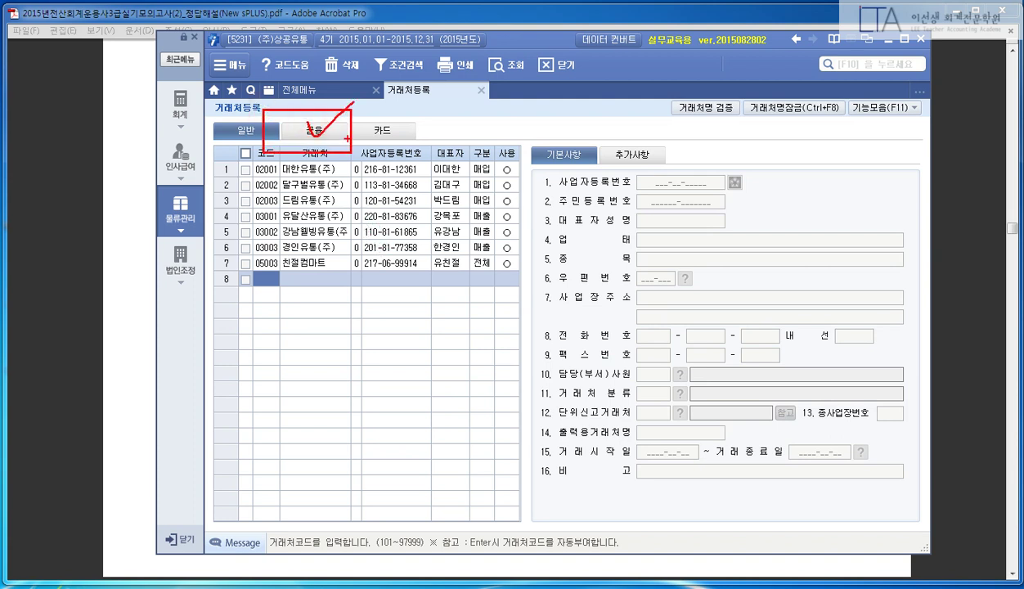
left_click(315, 132)
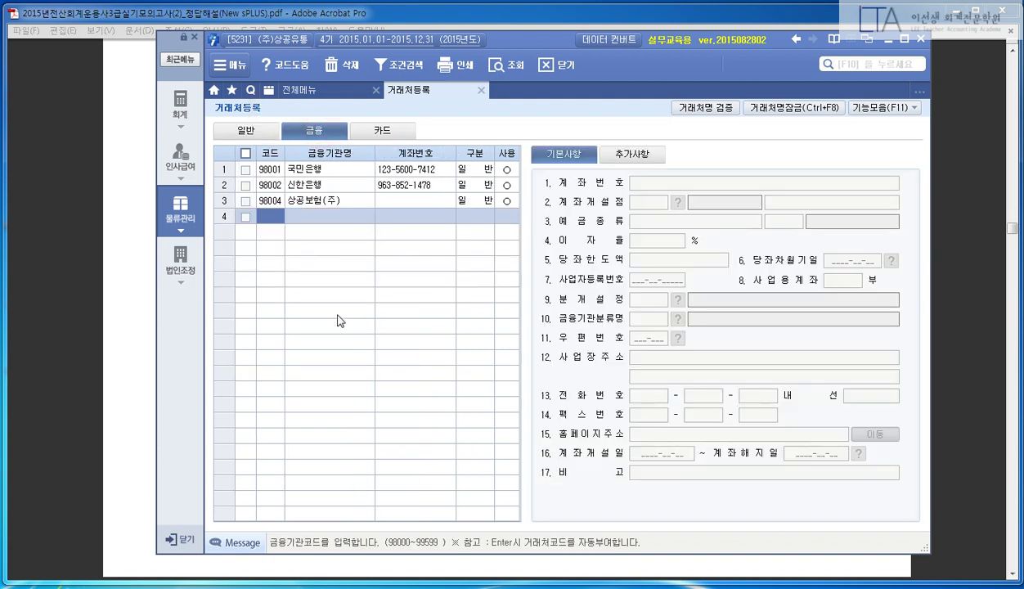
left_click_drag(531, 35, 563, 52)
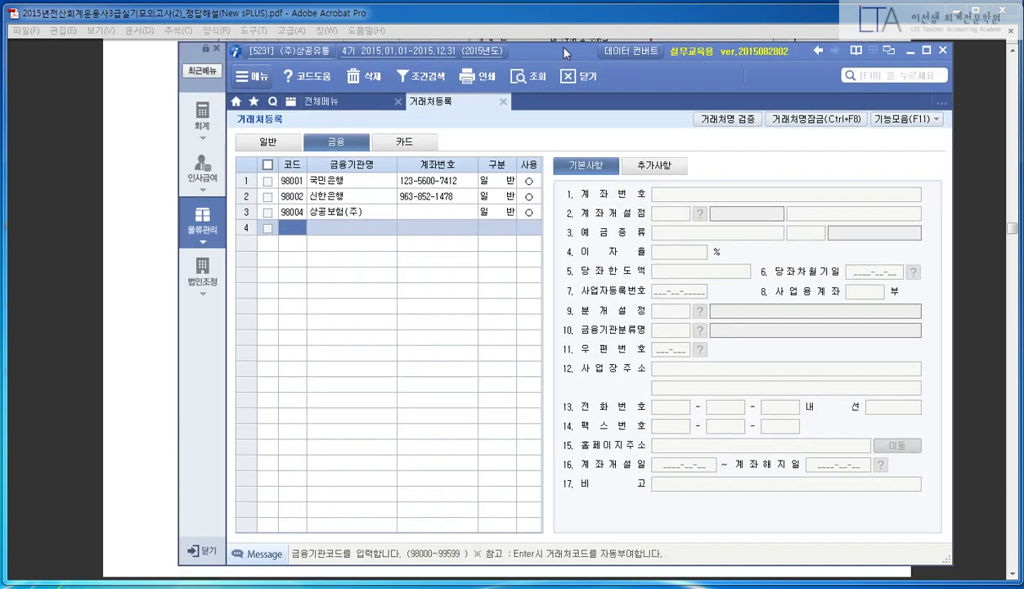
type("98005")
key("Return")
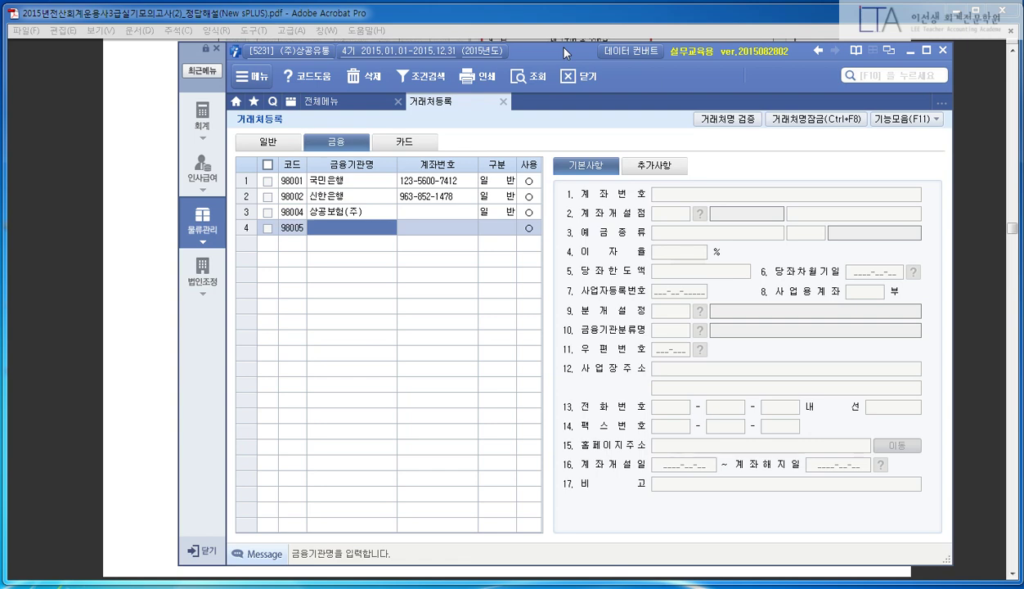
- Check the exercise table's bank and client name columns in the PDF
left_click(559, 9)
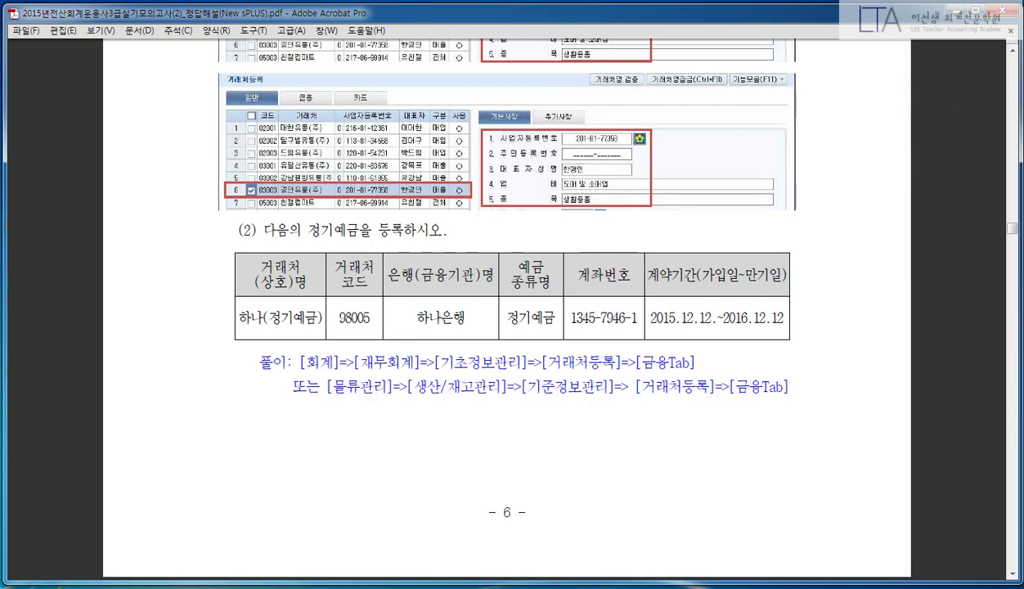
left_click_drag(384, 254, 493, 339)
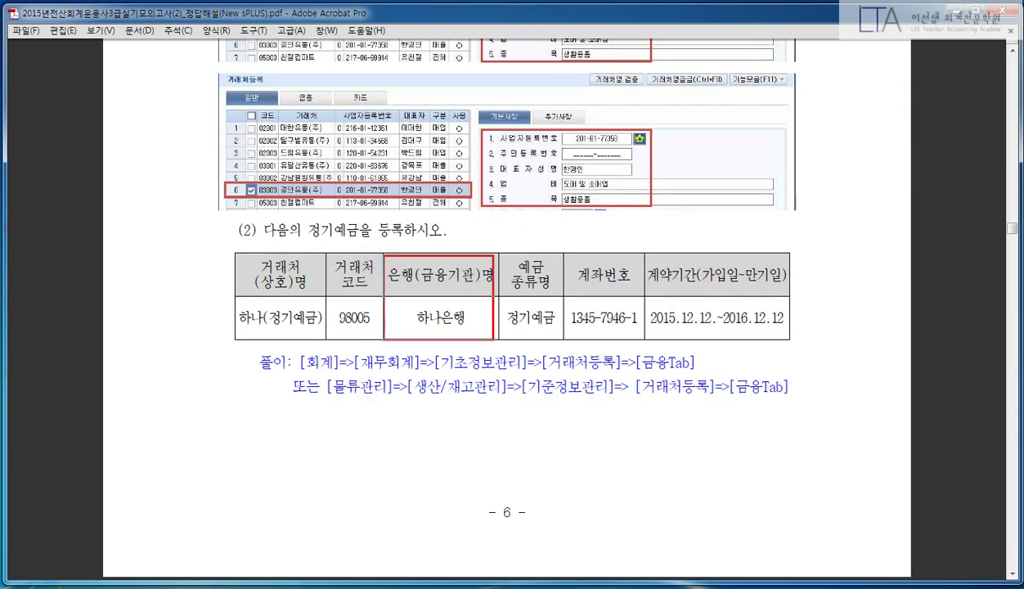
mouse_move(309, 345)
left_mouse_down()
mouse_move(255, 329)
mouse_move(283, 245)
mouse_move(304, 337)
left_mouse_up()
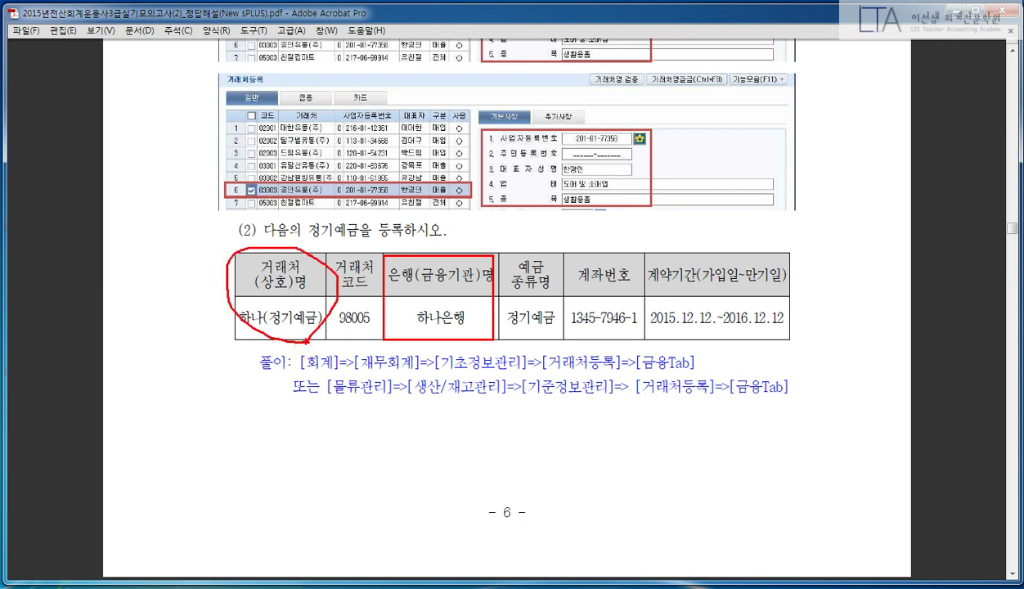
key("Escape")
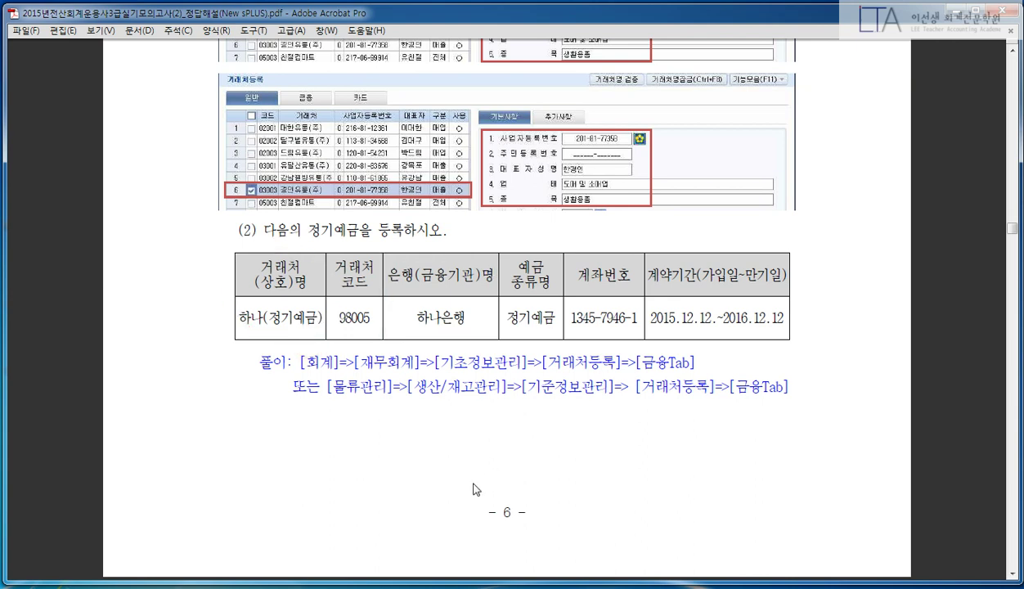
key("alt+Tab")
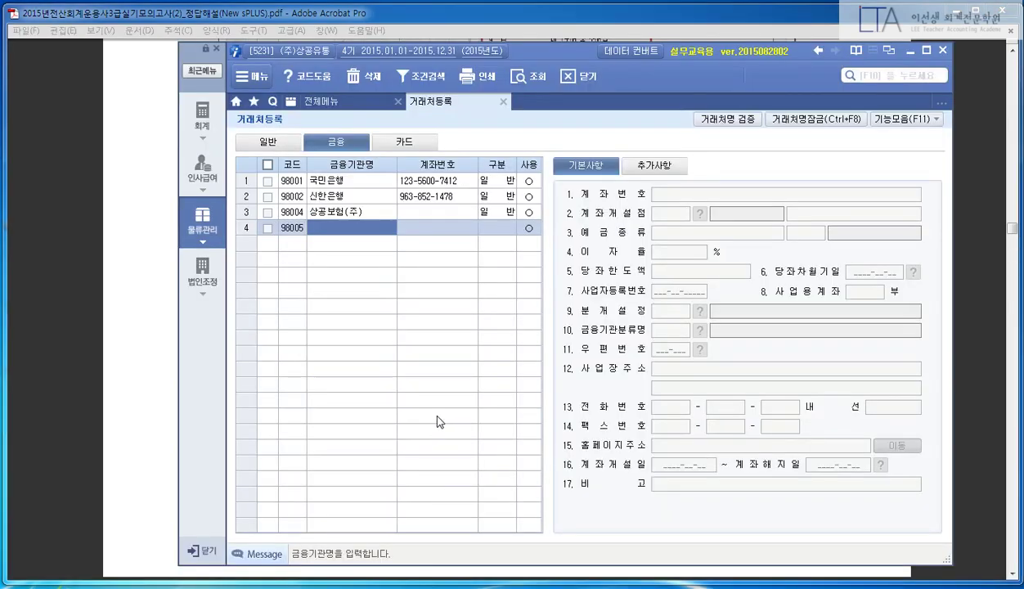
- Name the 98005 institution 하나(정기예금) and enter its account number from the PDF
type("하나(정")
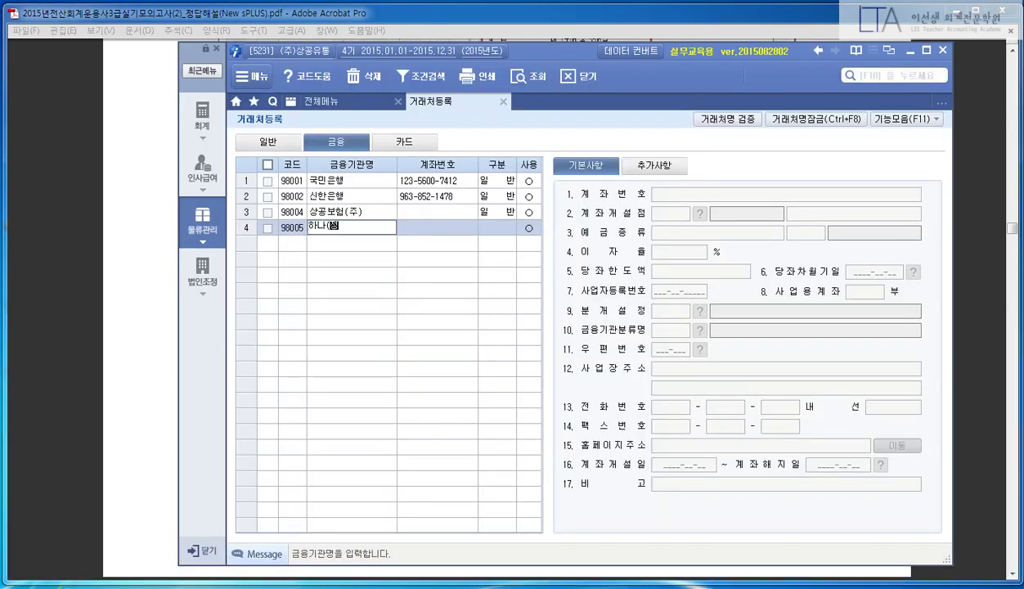
type("주)은행")
key("Escape")
type("하나(정기예금)")
key("Return")
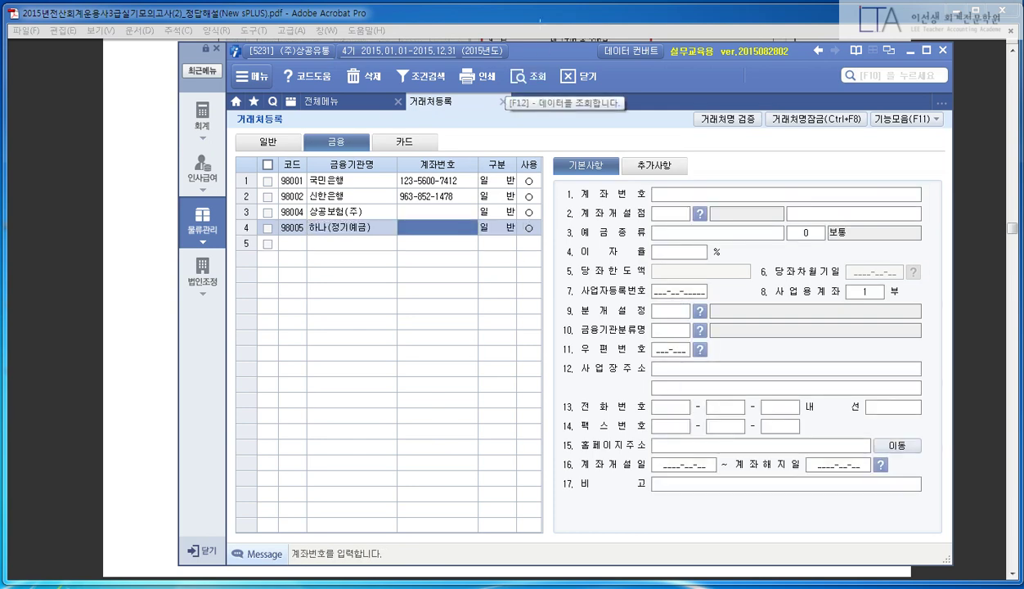
left_click(533, 20)
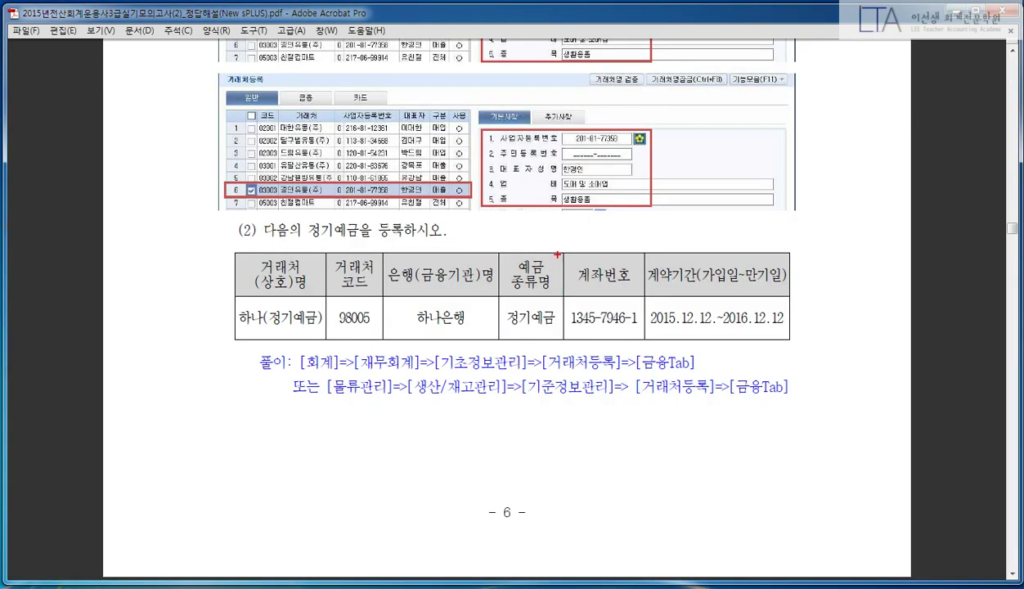
left_click_drag(557, 252, 644, 349)
key("alt+Tab")
type("13")
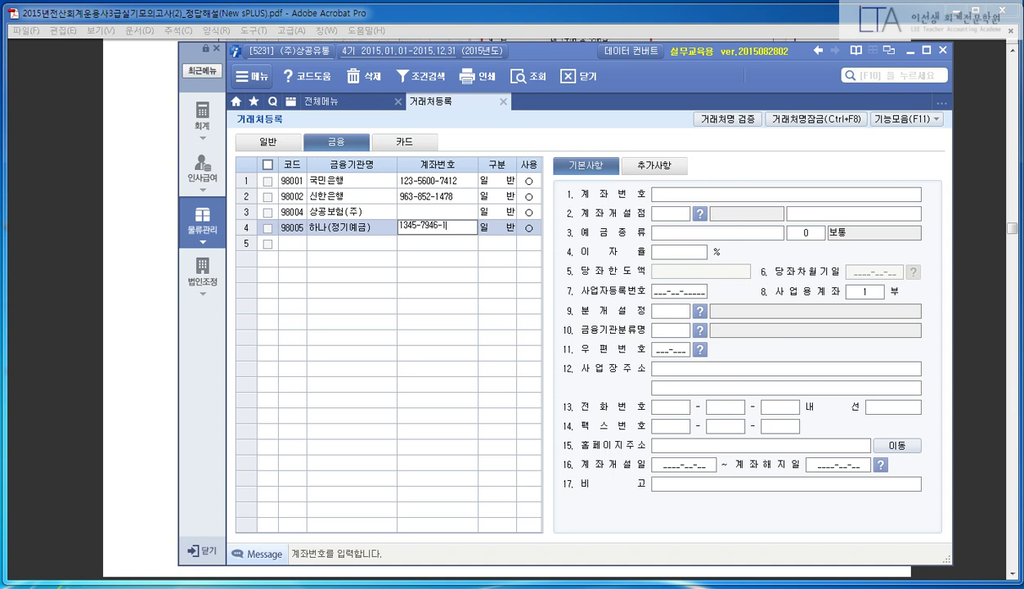
key("Return")
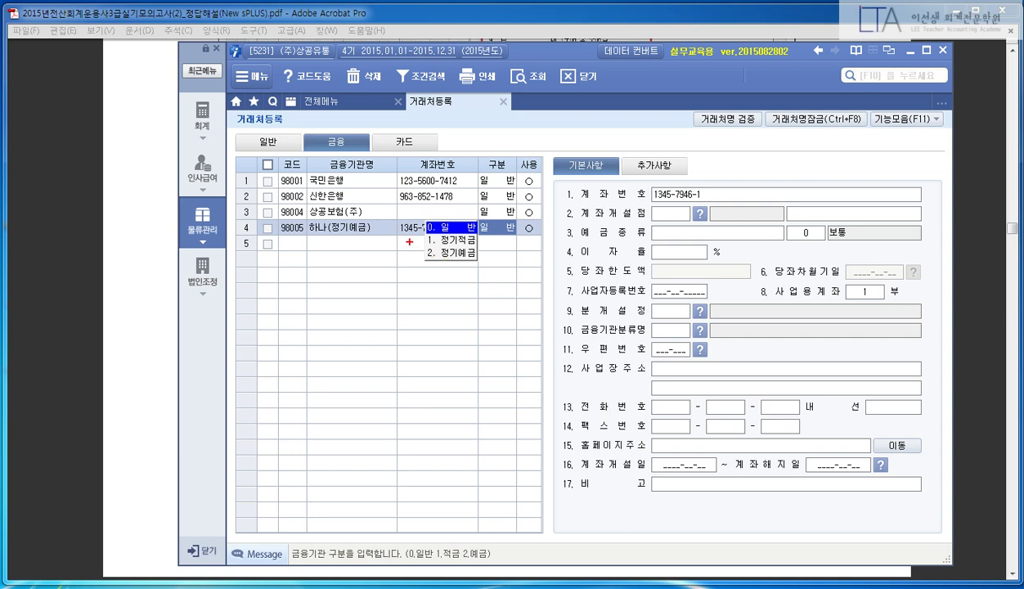
- Set the category to 2.정기예금 and close the client register
left_click_drag(408, 241, 492, 267)
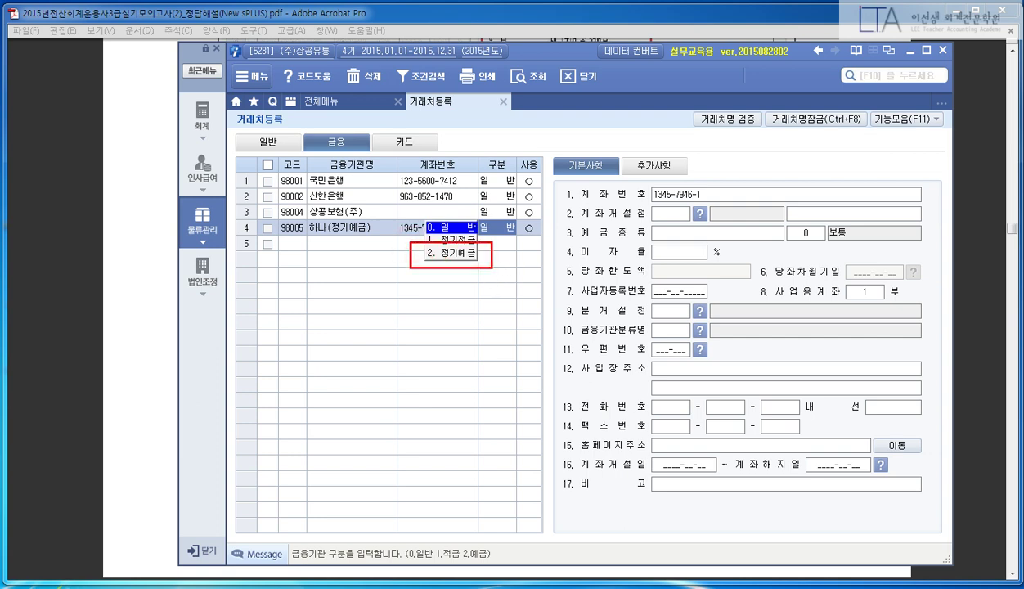
key("Escape")
key("2")
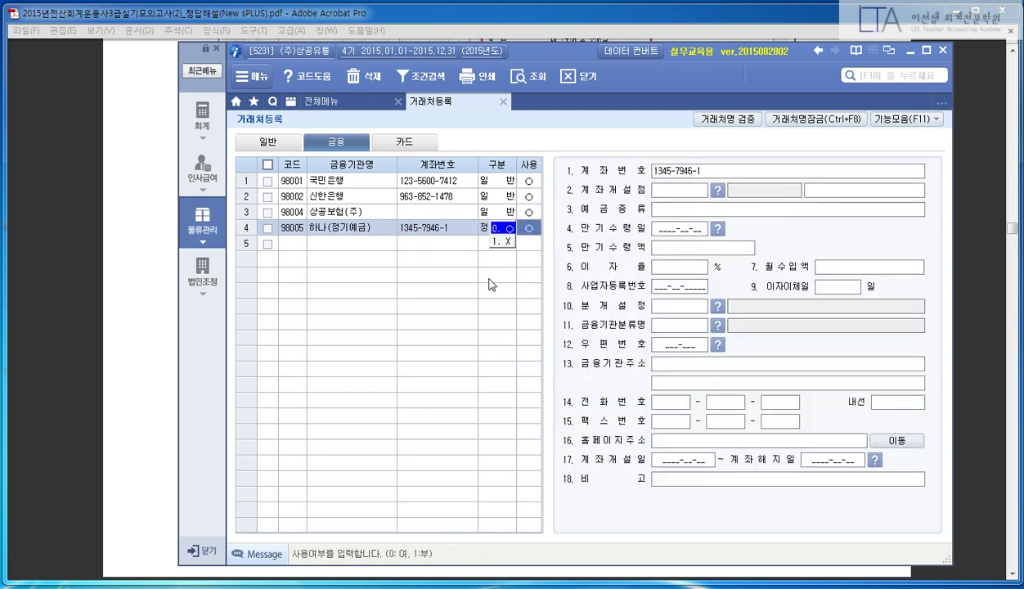
left_click(457, 227)
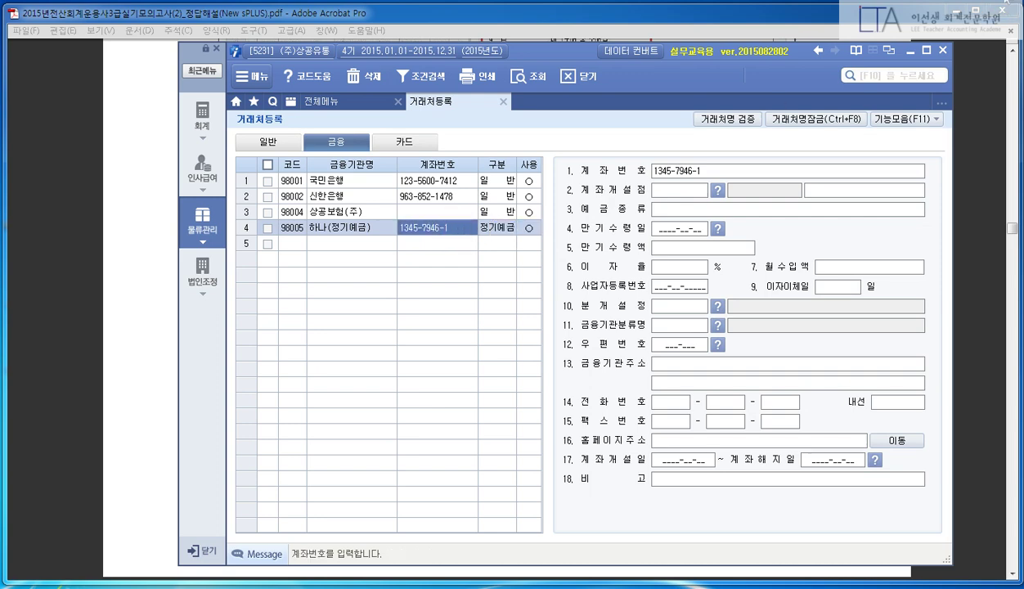
key("Escape")
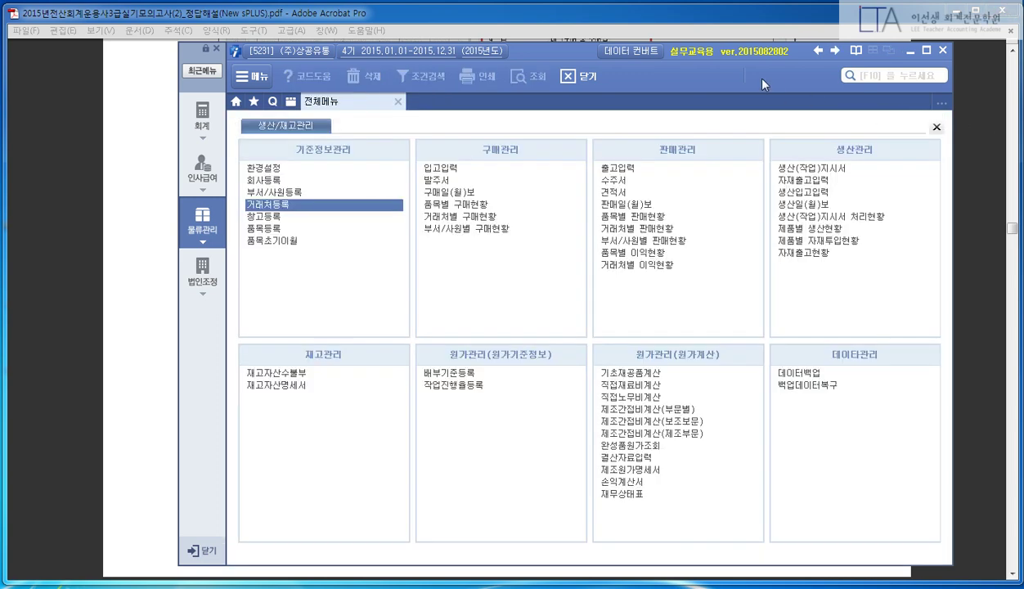
- Reopen the 98005 하나(정기예금) record and set its deposit type to 정기예금
mouse_move(573, 63)
left_mouse_down()
mouse_move(568, 351)
mouse_move(578, 390)
mouse_move(585, 108)
mouse_move(682, 417)
mouse_move(687, 368)
mouse_move(686, 383)
mouse_move(592, 72)
left_mouse_up()
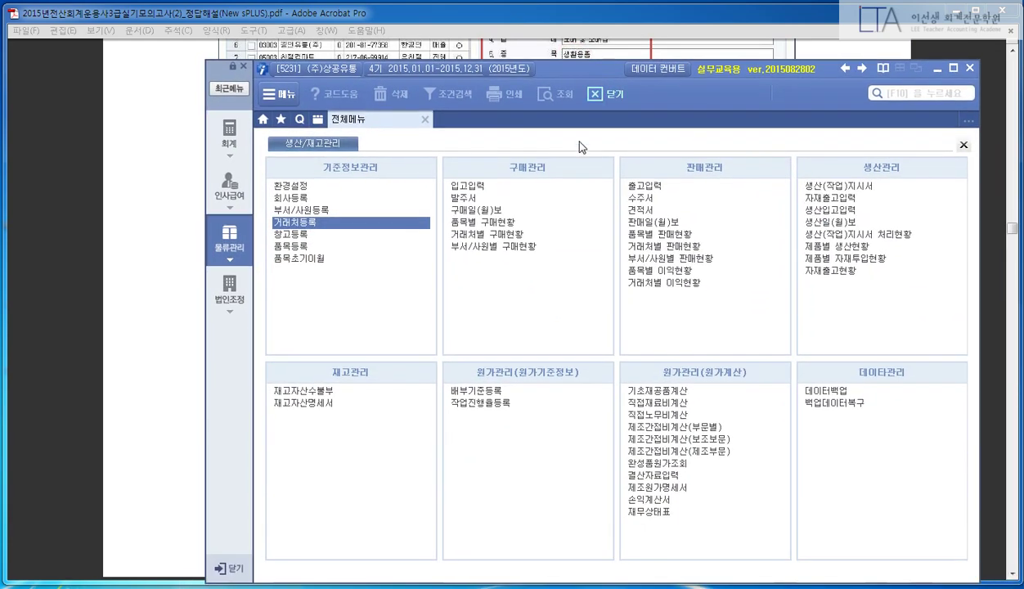
left_click(382, 221)
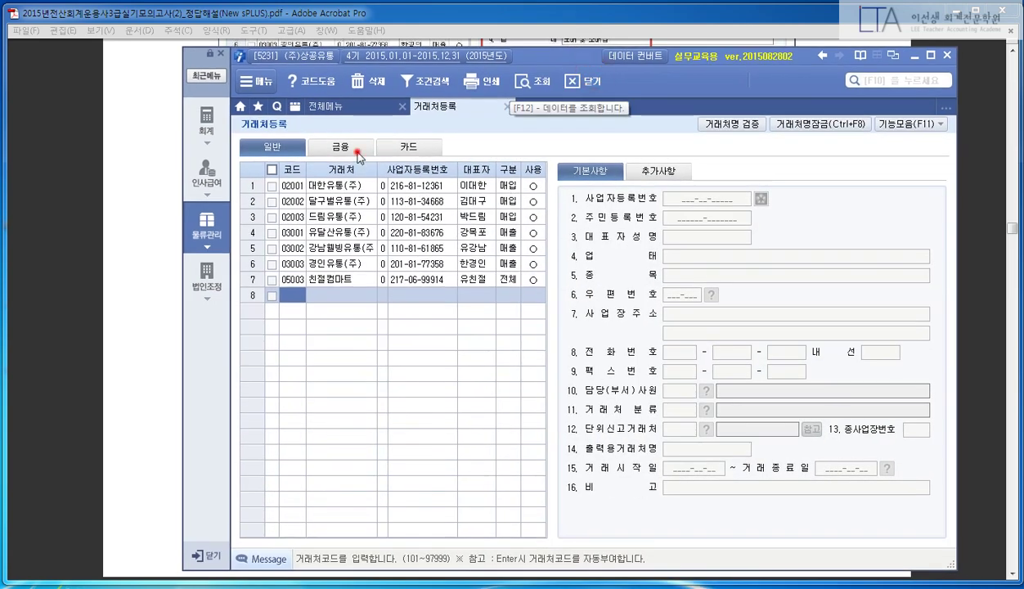
left_click(359, 155)
left_click(359, 233)
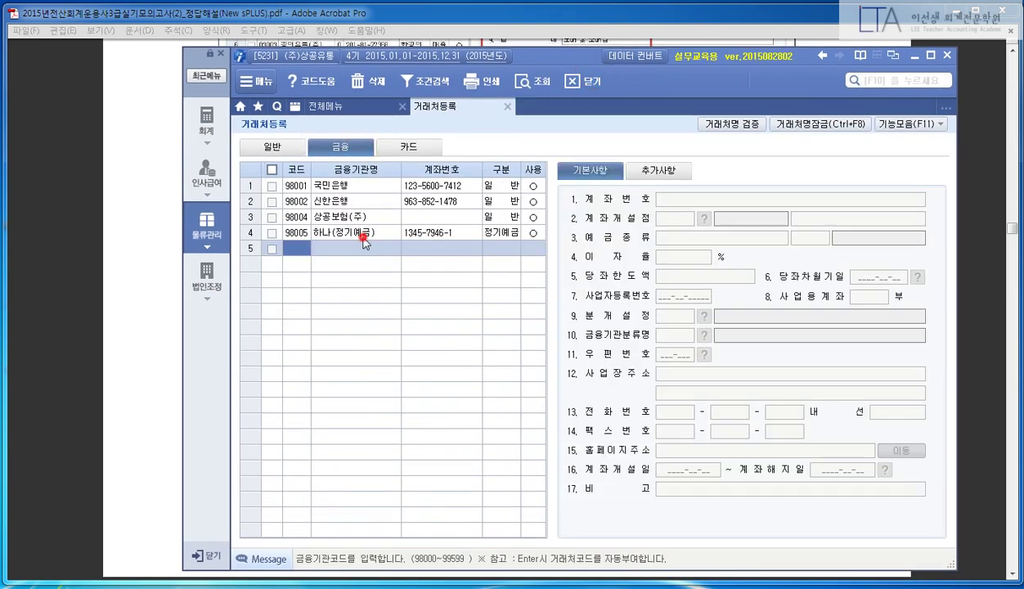
left_click(669, 214)
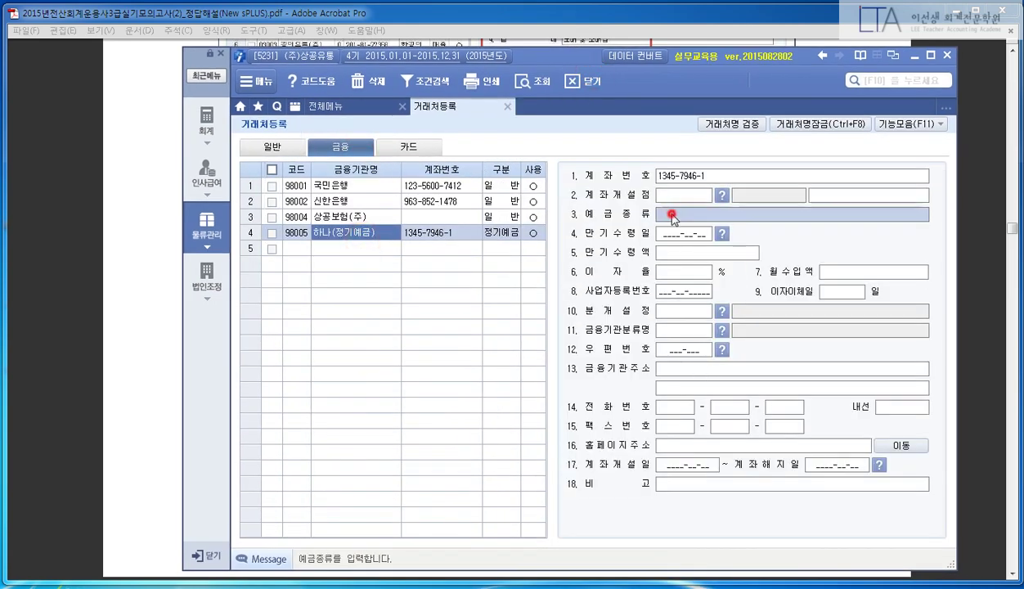
type("gksk")
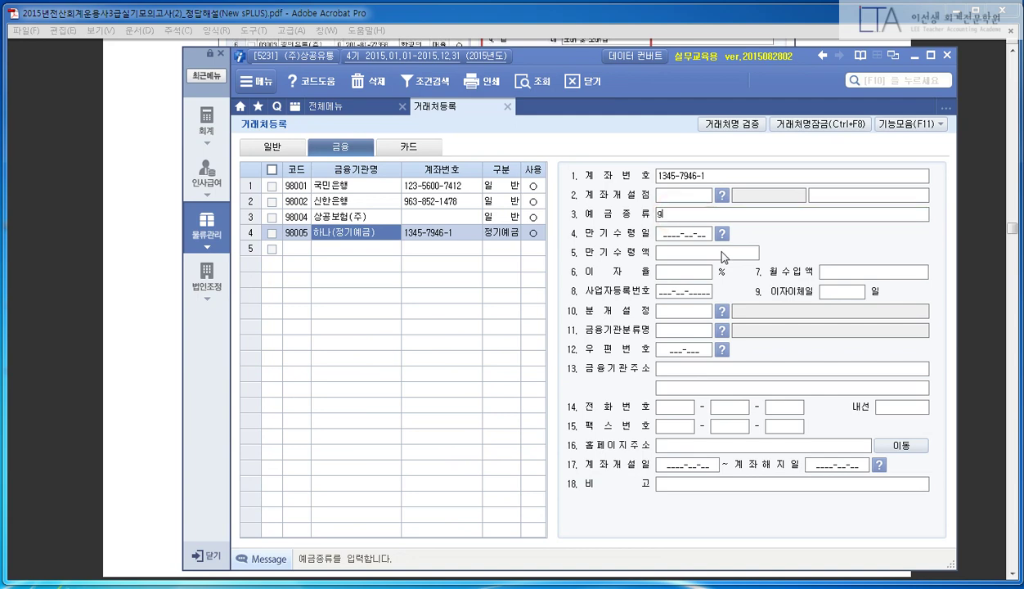
type("rldrldPrma")
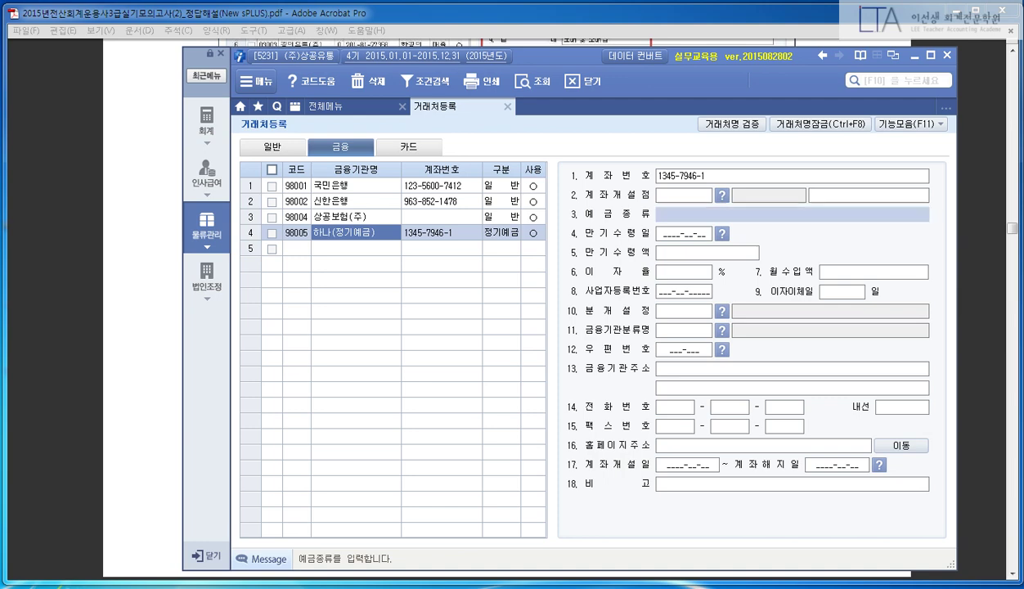
key("Return")
left_click(713, 215)
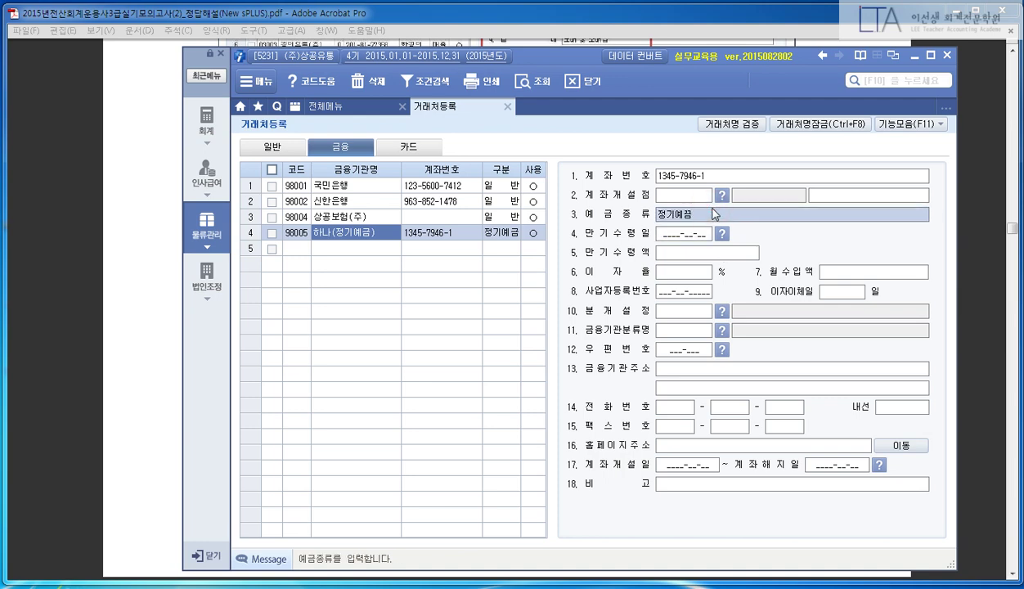
type("wjdrldPr")
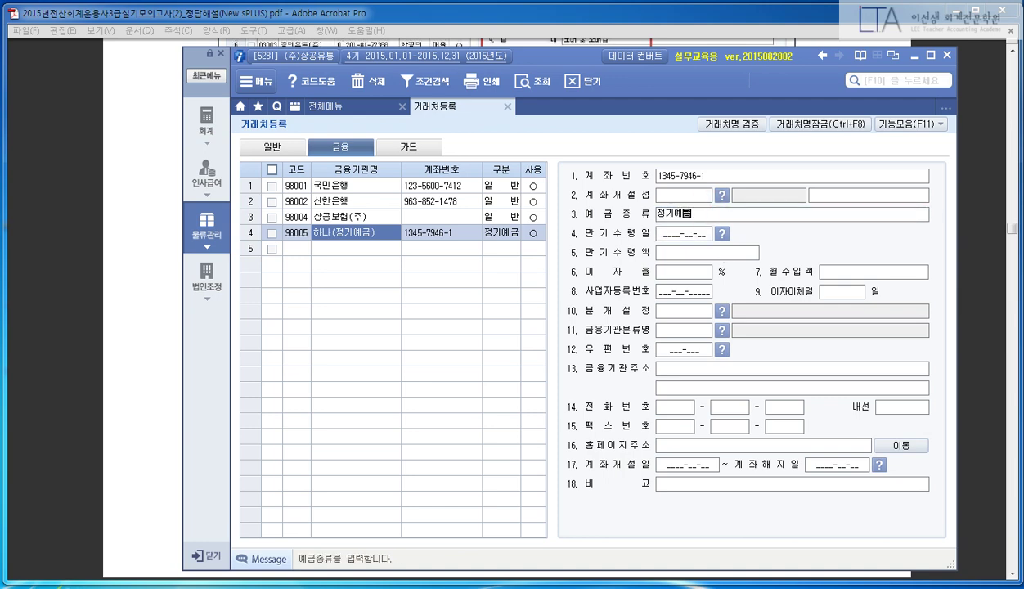
type("ma")
key("Return")
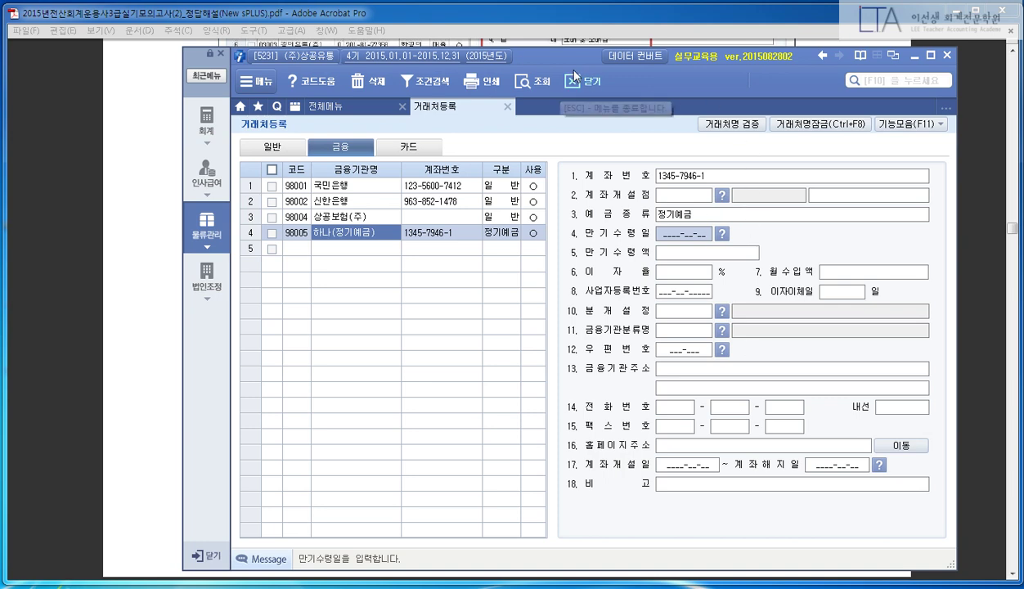
- Enter account opening date 2015-12-12 and closing date 2016-12-12
left_click_drag(570, 57, 568, 52)
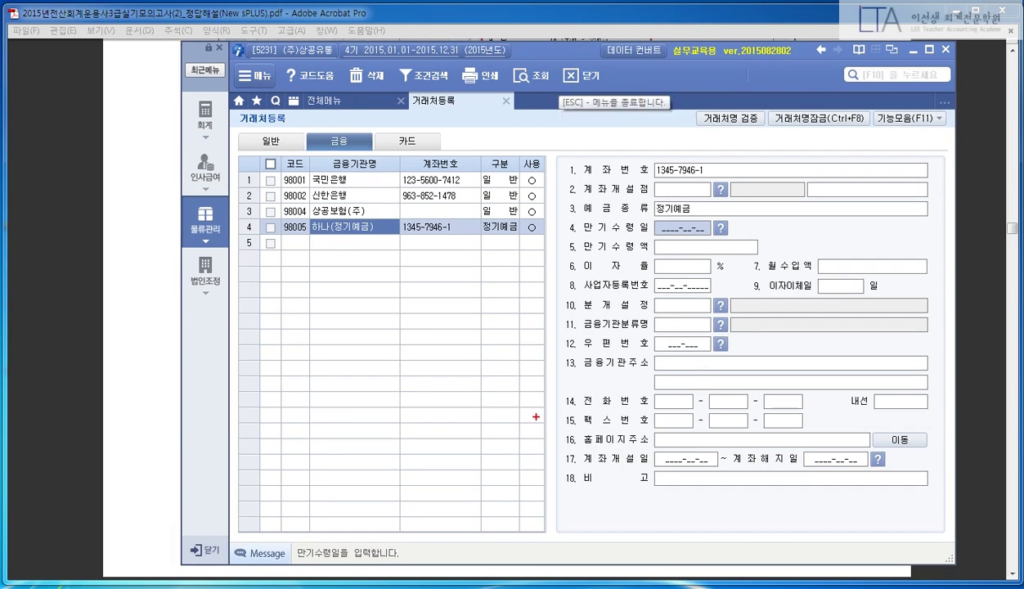
left_click_drag(553, 443, 914, 477)
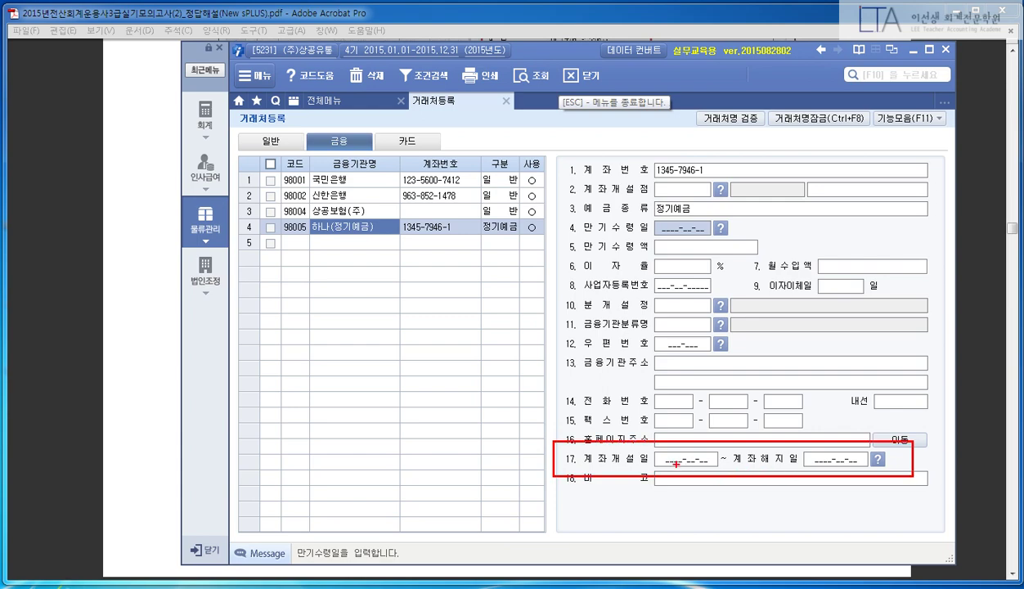
key("Escape")
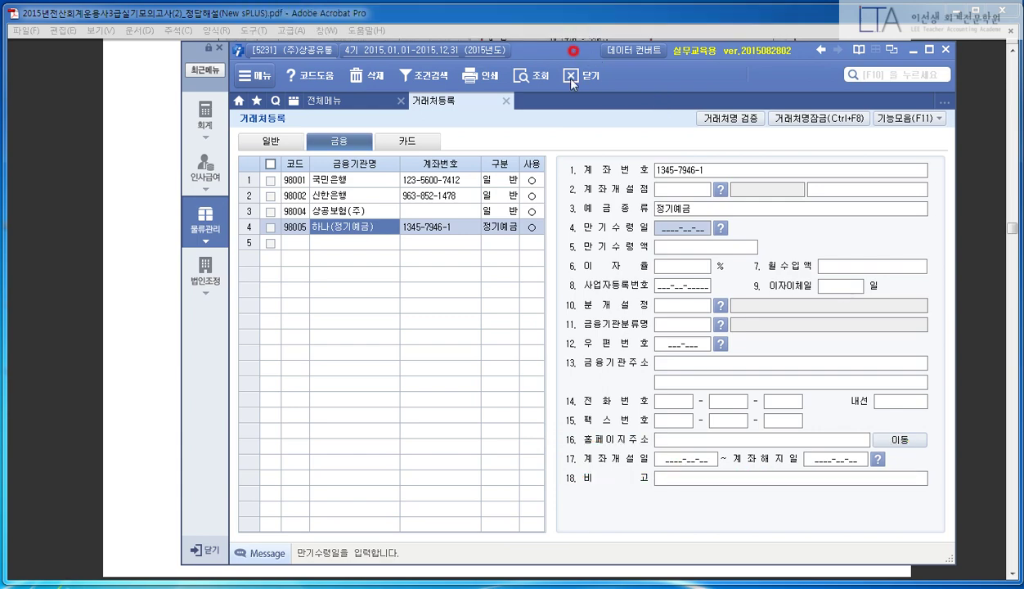
mouse_move(573, 54)
left_mouse_down()
mouse_move(561, 214)
mouse_move(576, 240)
mouse_move(581, 401)
mouse_move(586, 358)
mouse_move(517, 39)
left_mouse_up()
left_click(603, 440)
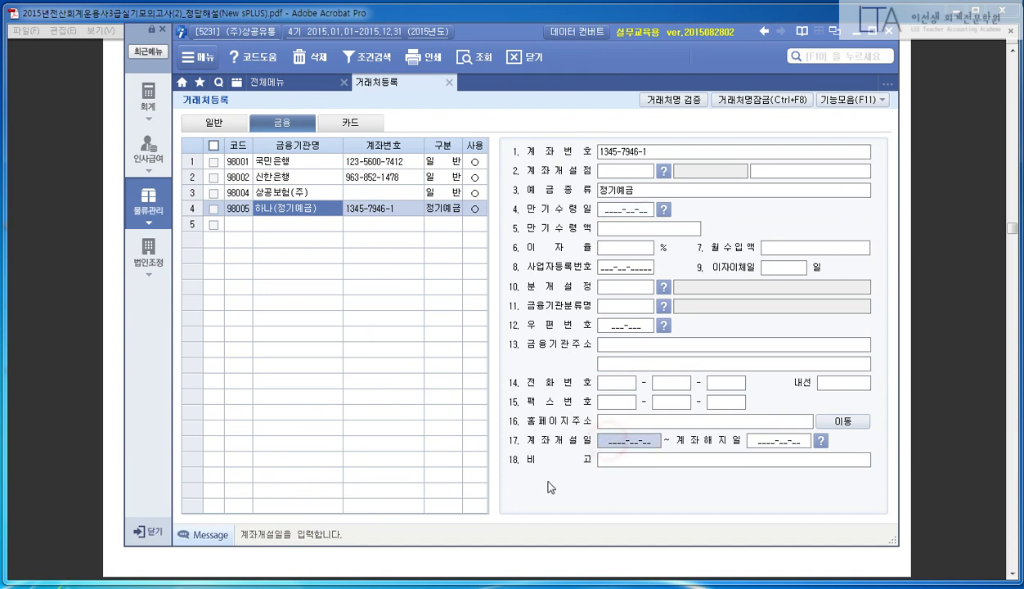
type("2015-12-12")
key("Return")
type("20161212")
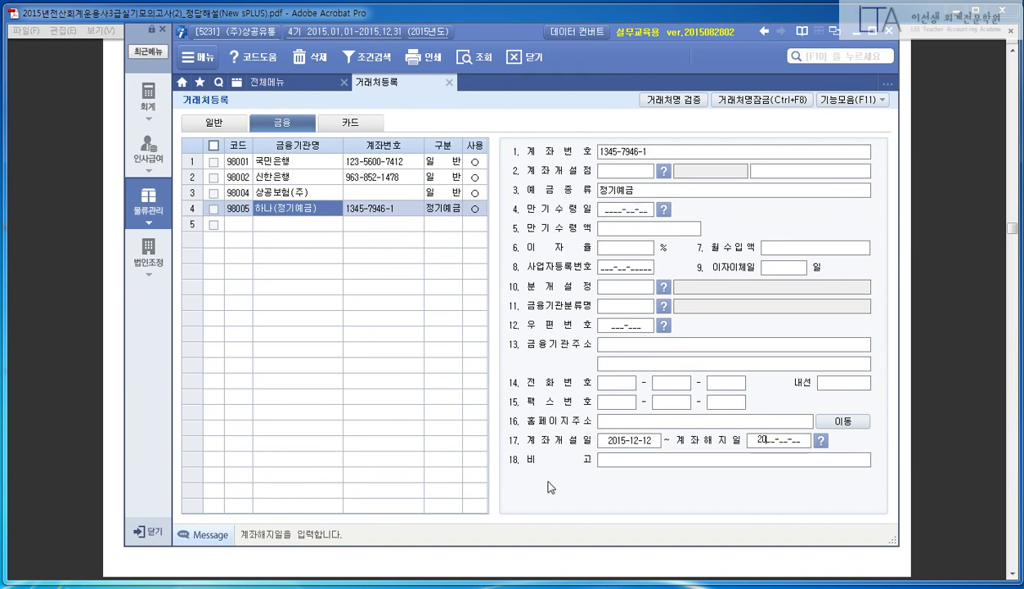
key("Return")
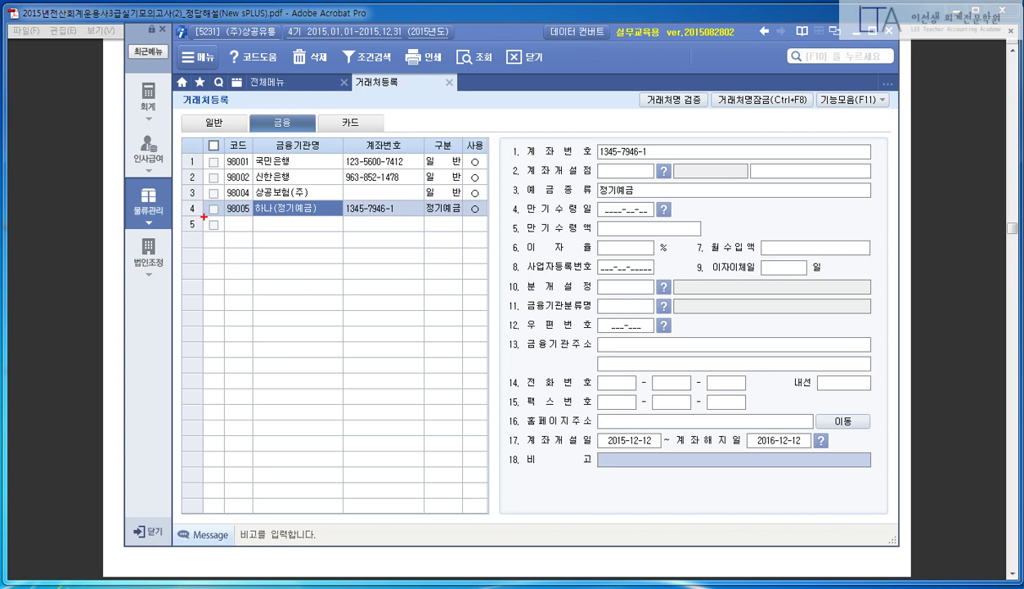
- Review the 98005 row, deposit type and dates, then close the register
left_click_drag(200, 196, 490, 224)
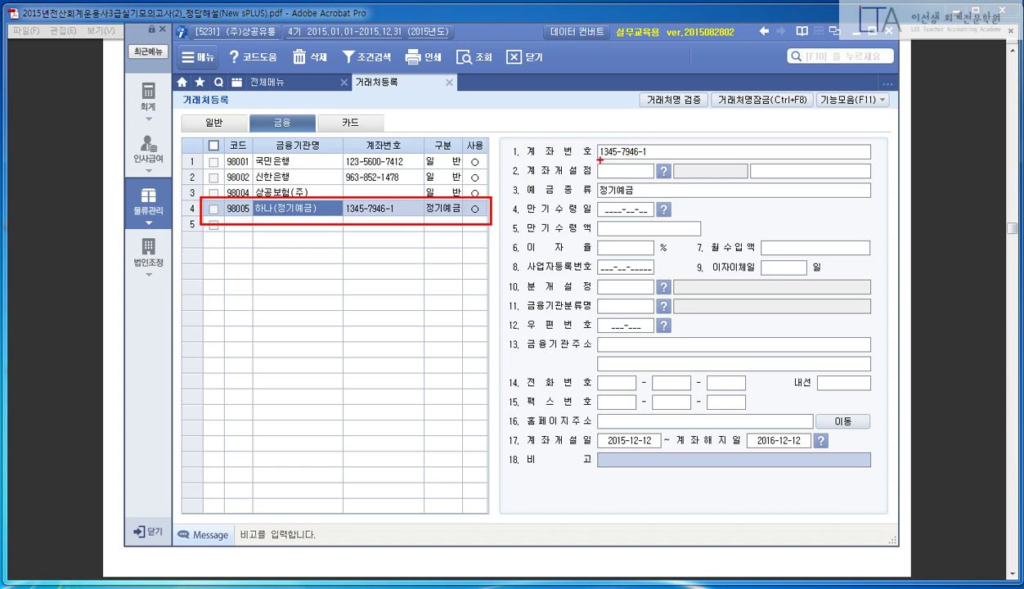
left_click_drag(504, 177, 654, 199)
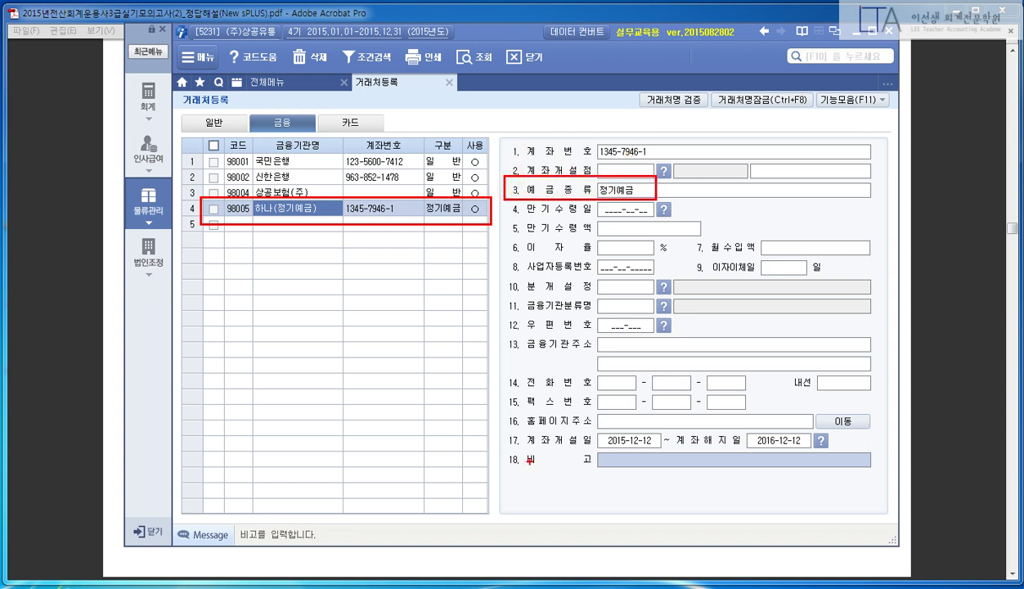
left_click_drag(503, 428, 834, 457)
key("Escape")
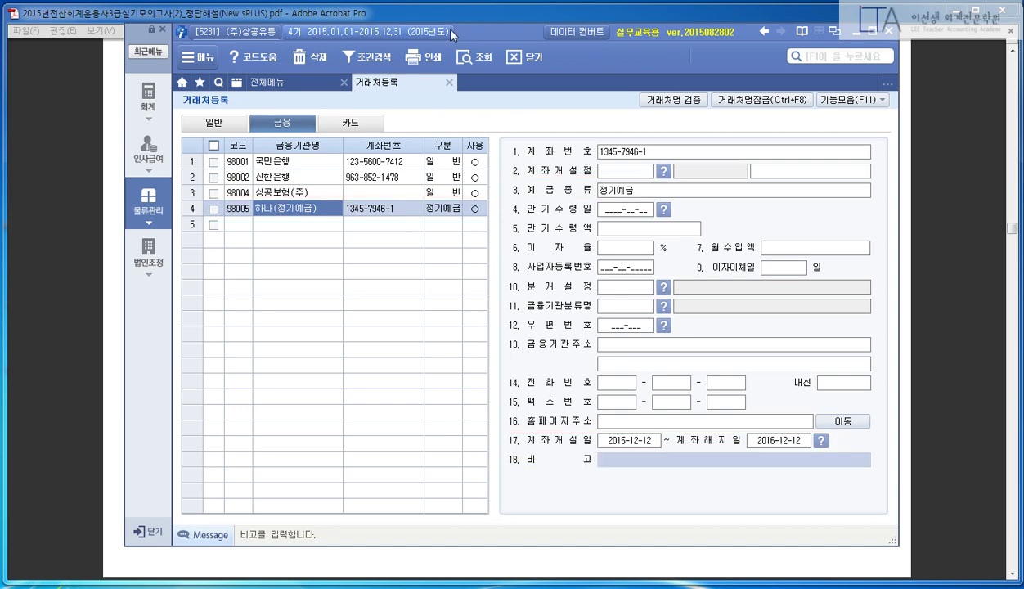
key("Escape")
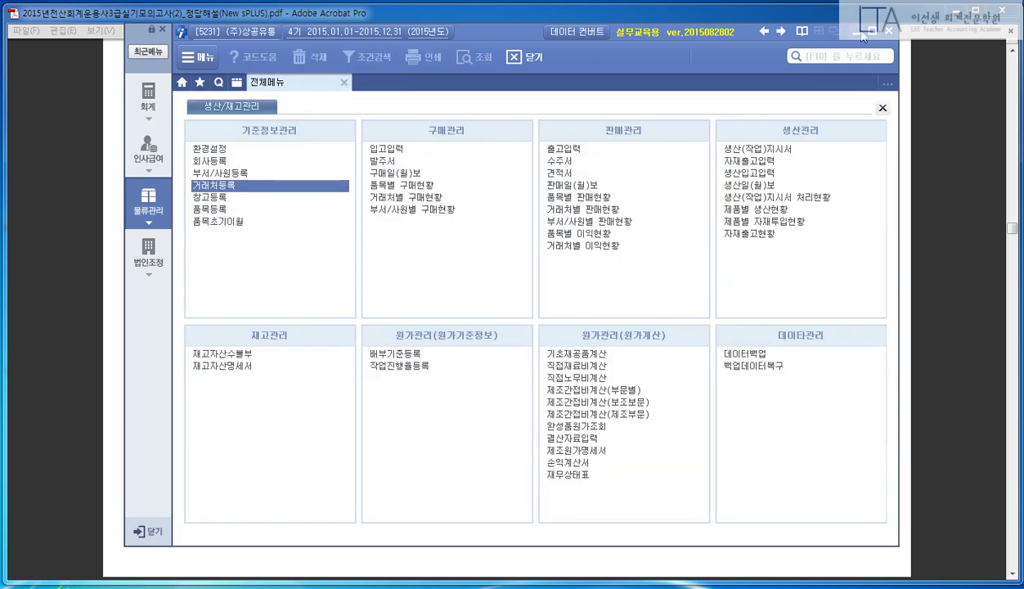
left_click(856, 31)
scroll(506, 327, "down", 5)
scroll(507, 327, "down", 2)
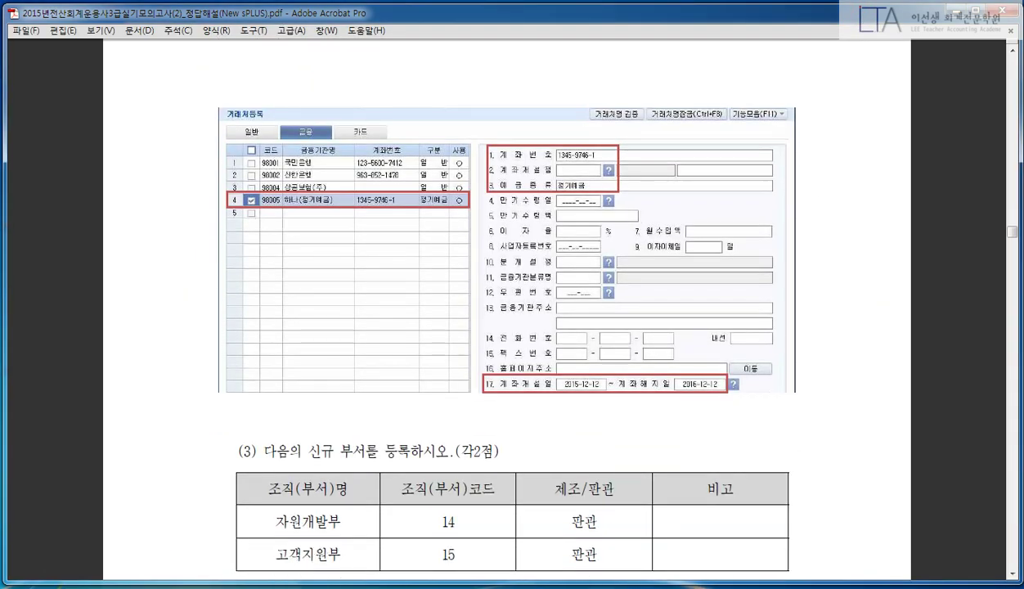
scroll(788, 373, "down", 10)
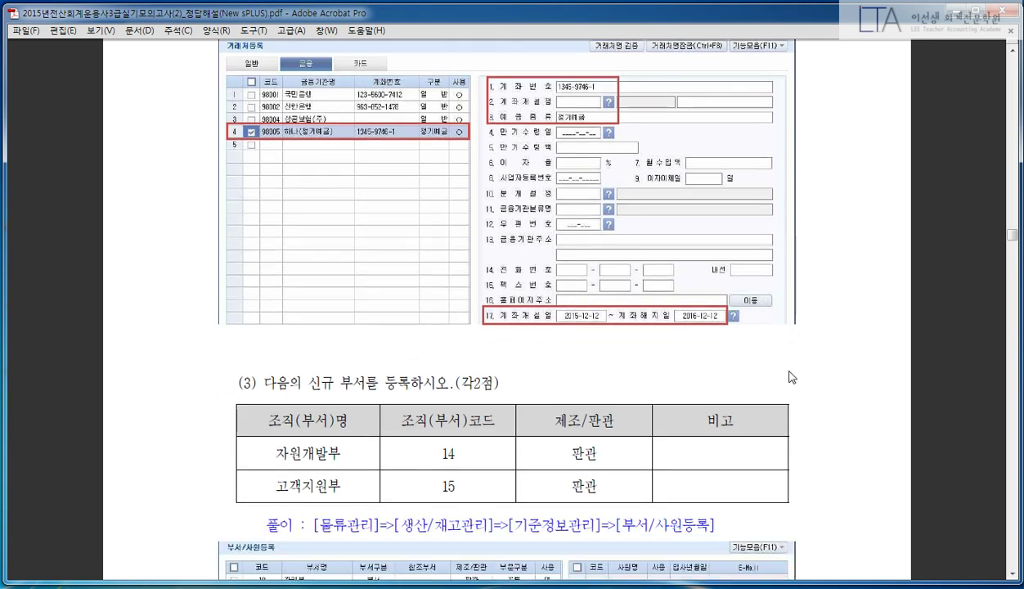
scroll(788, 304, "down", 2)
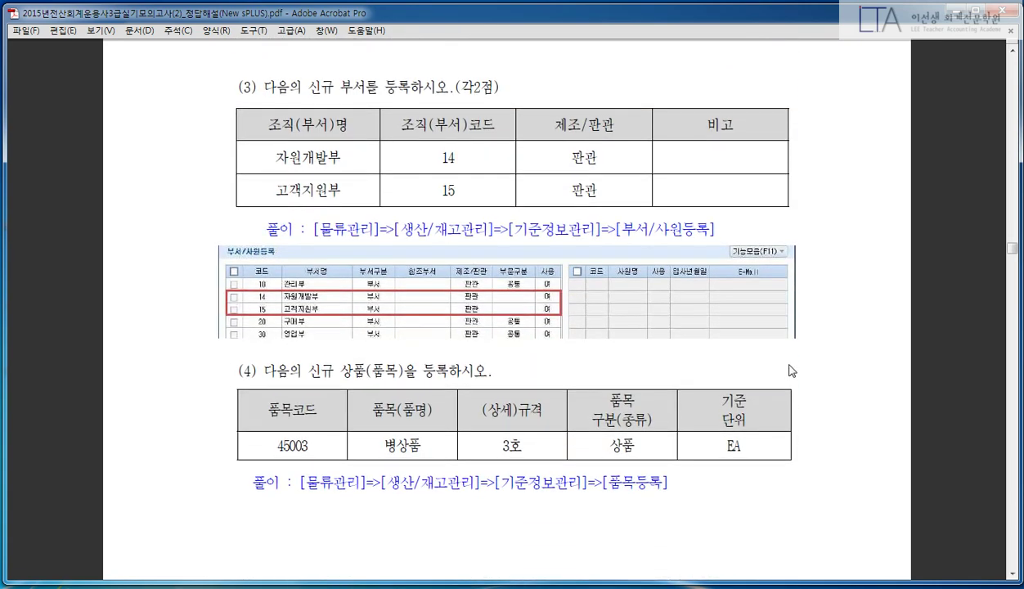
key("alt+Tab")
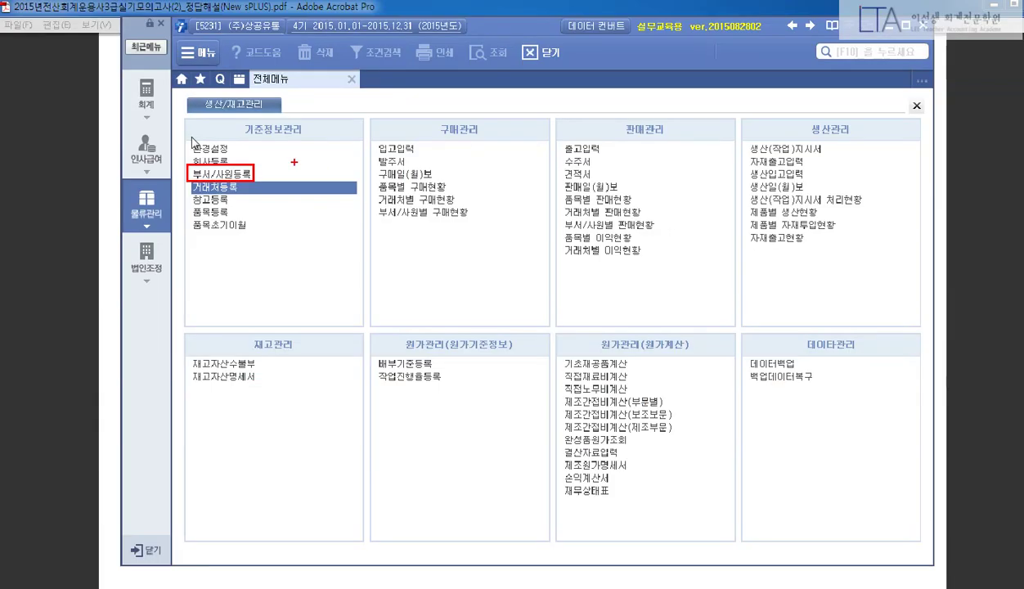
- Search the menus with F10 for '부서' and open 부서/사원등록
left_click_drag(697, 16, 907, 80)
key("Escape")
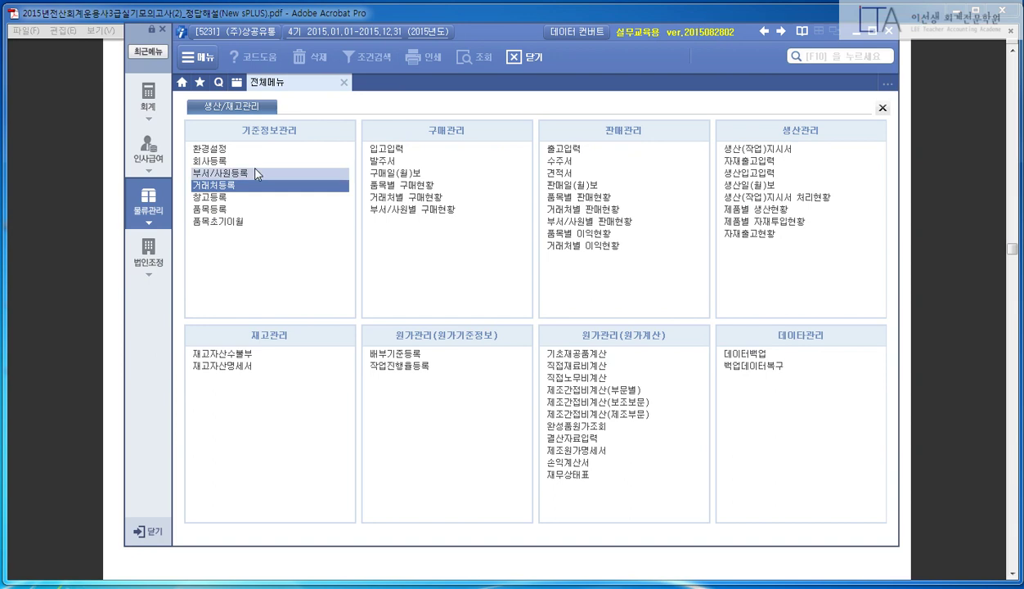
key("F10")
type("부서")
key("Down")
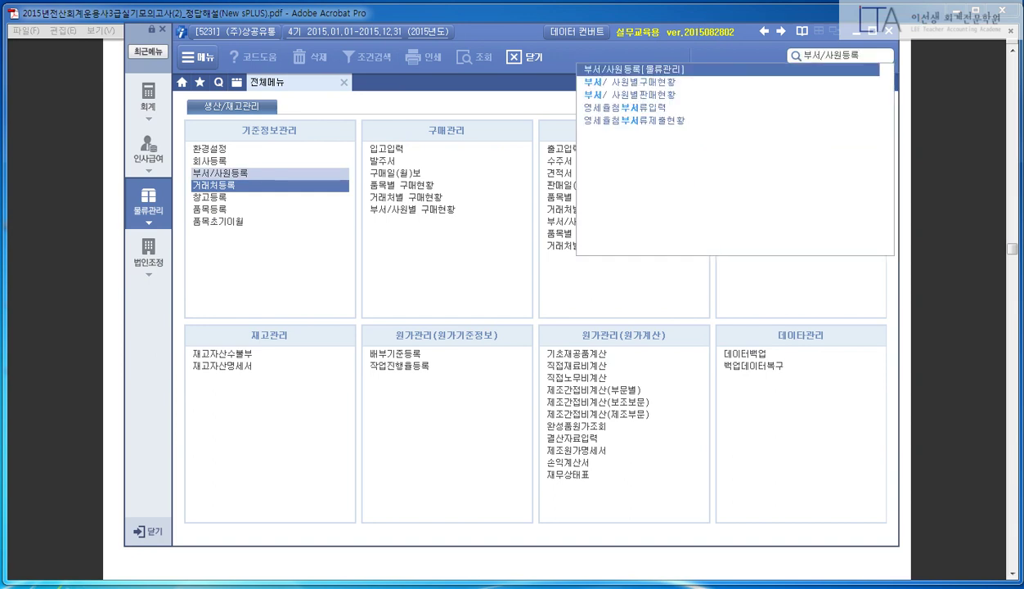
key("Return")
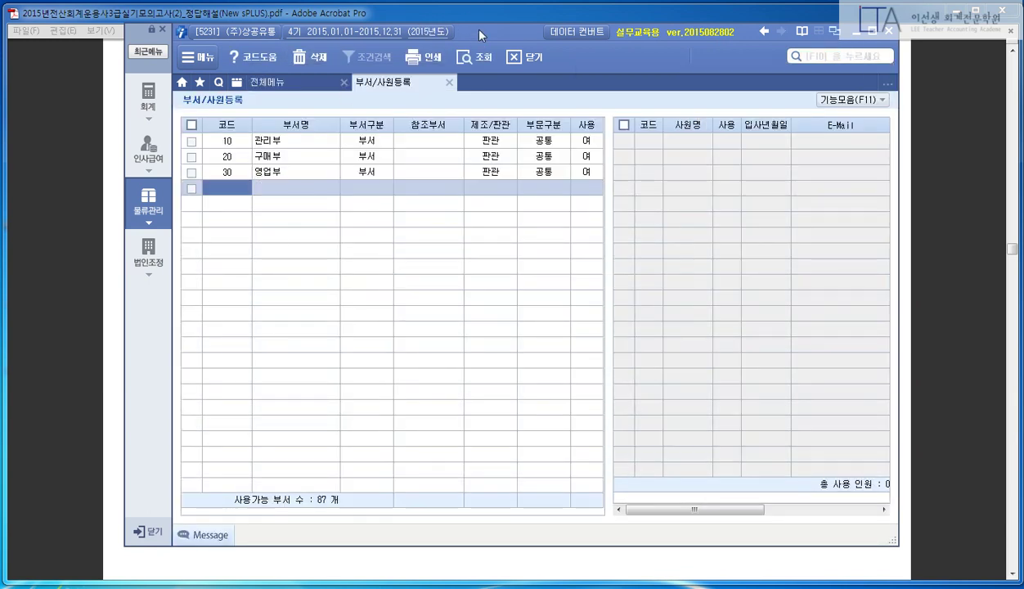
- Register department 14 자원개발부 as a 부서 classed 판관, leaving 부문구분 blank
left_click(359, 13)
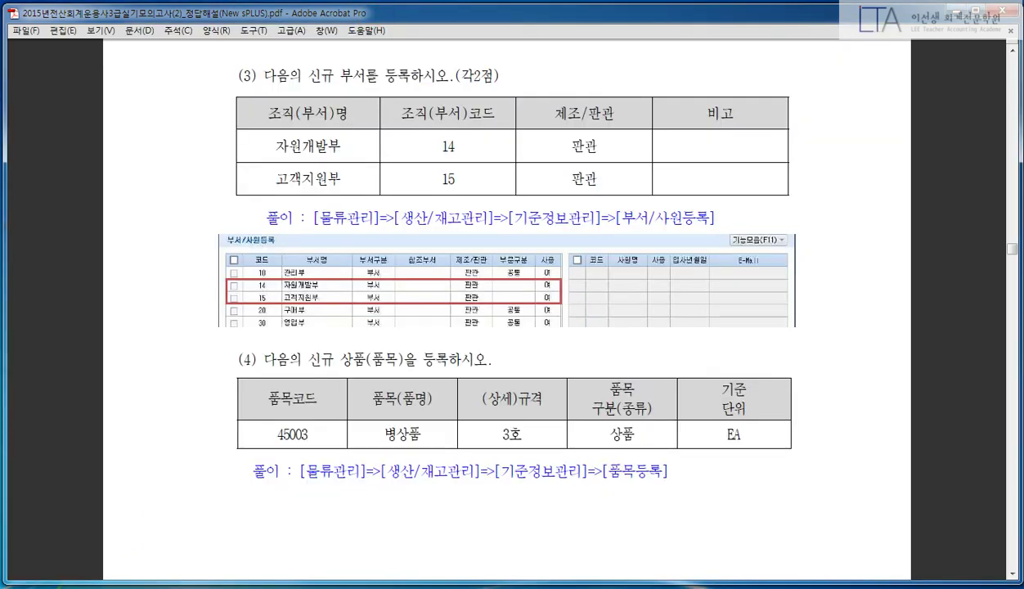
scroll(507, 311, "down", 2)
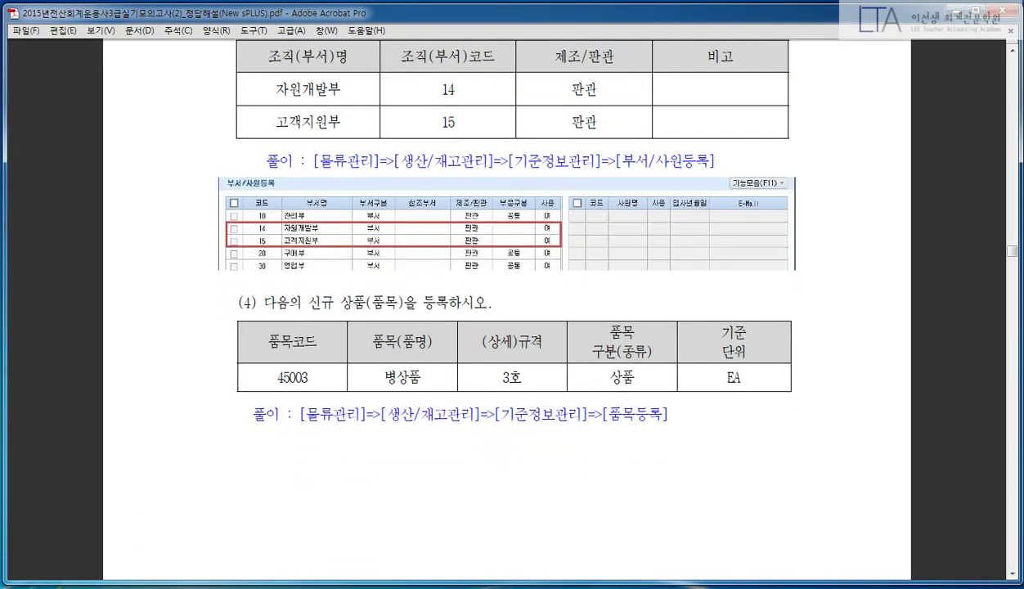
key("alt+Tab")
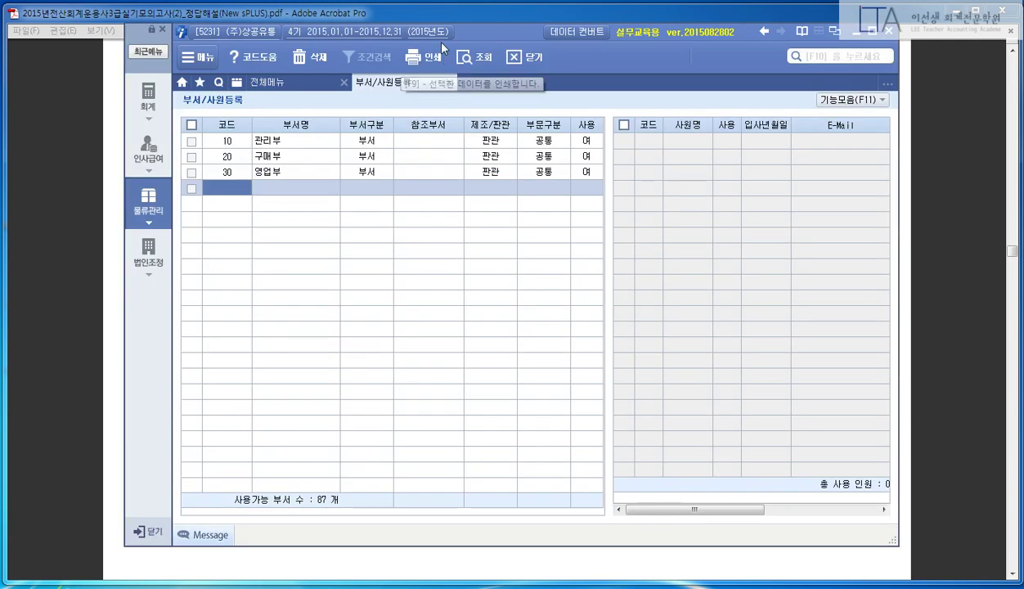
left_click_drag(462, 30, 474, 118)
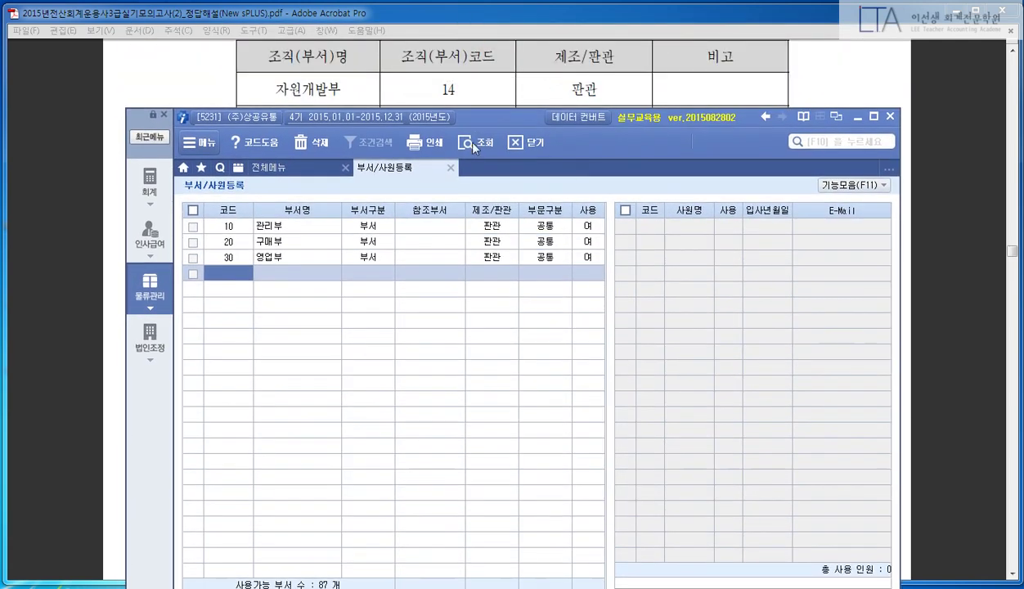
type("14")
key("Return")
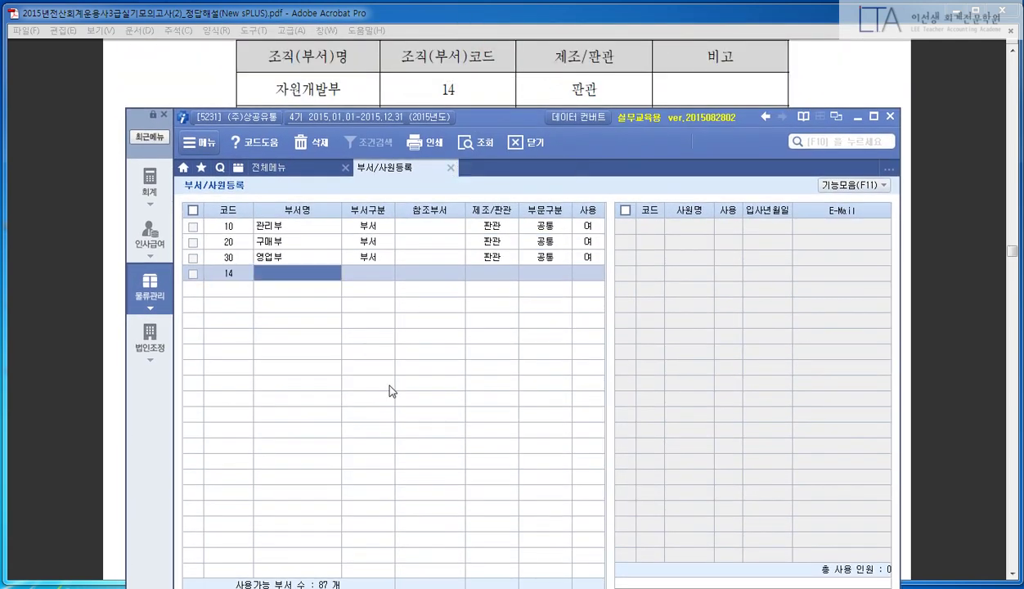
type("자원ㄱ개발부")
key("Return")
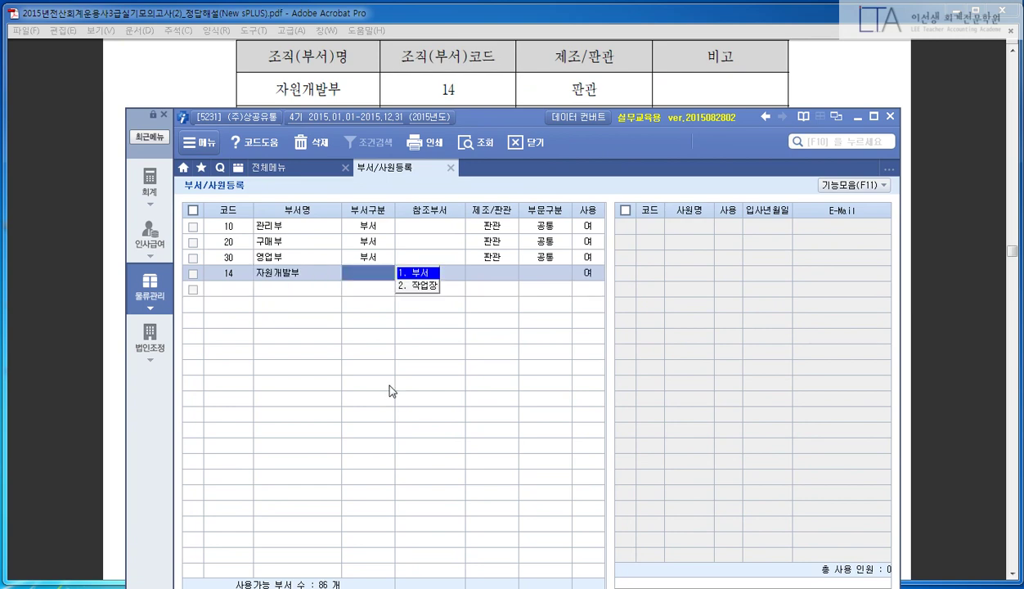
key("Return")
key("2")
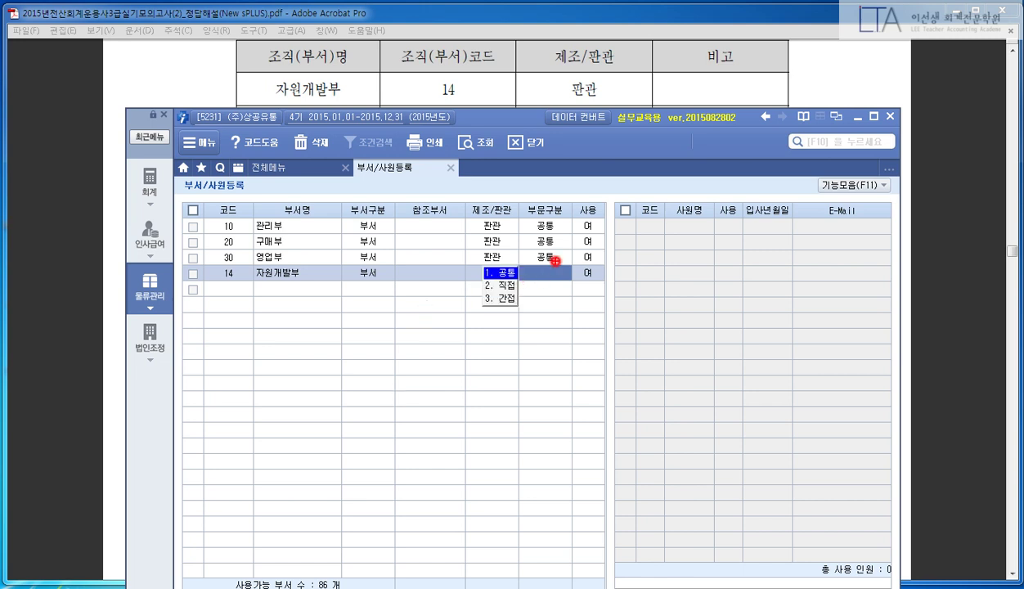
mouse_move(556, 260)
left_mouse_down()
mouse_move(532, 287)
mouse_move(565, 285)
left_mouse_up()
left_click_drag(783, 219, 703, 441)
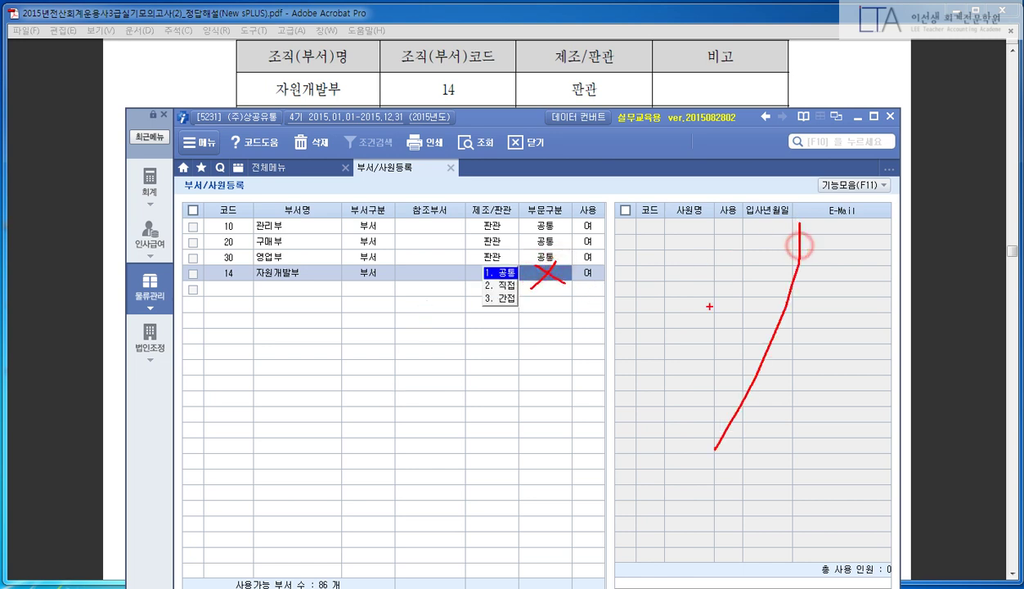
left_click_drag(683, 245, 799, 409)
key("Escape")
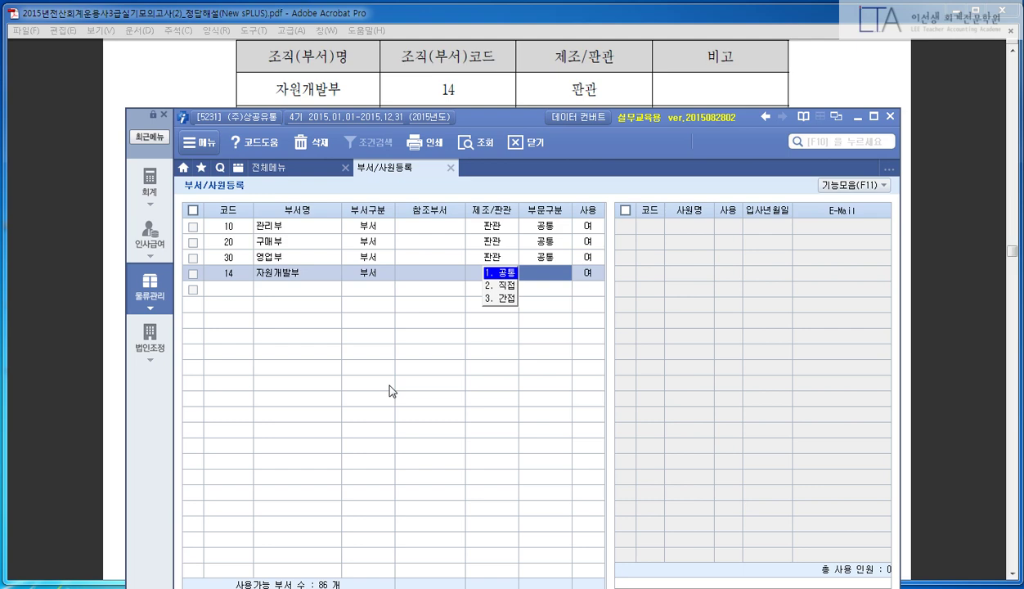
key("Escape")
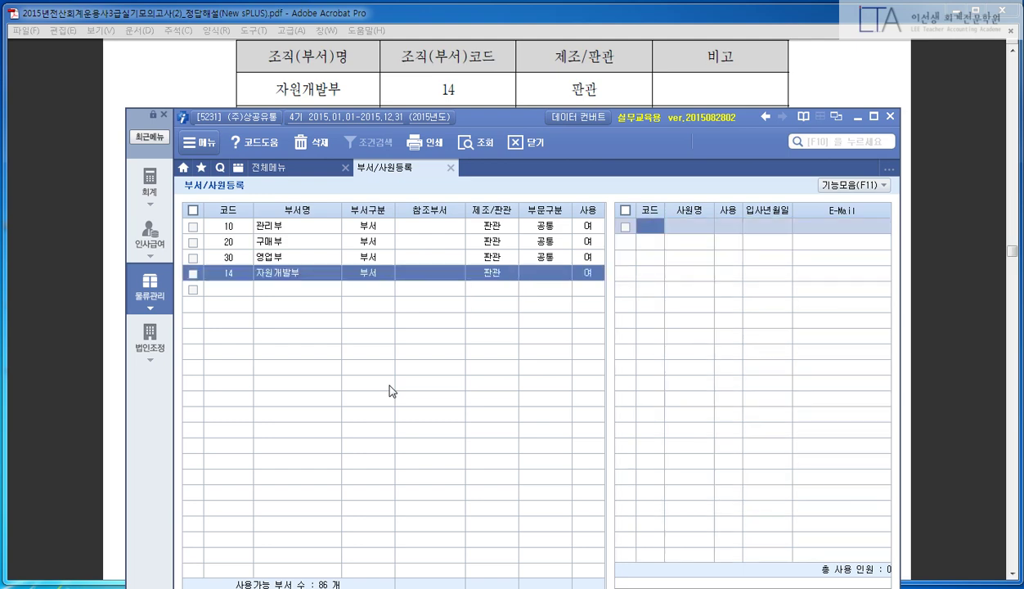
key("Down")
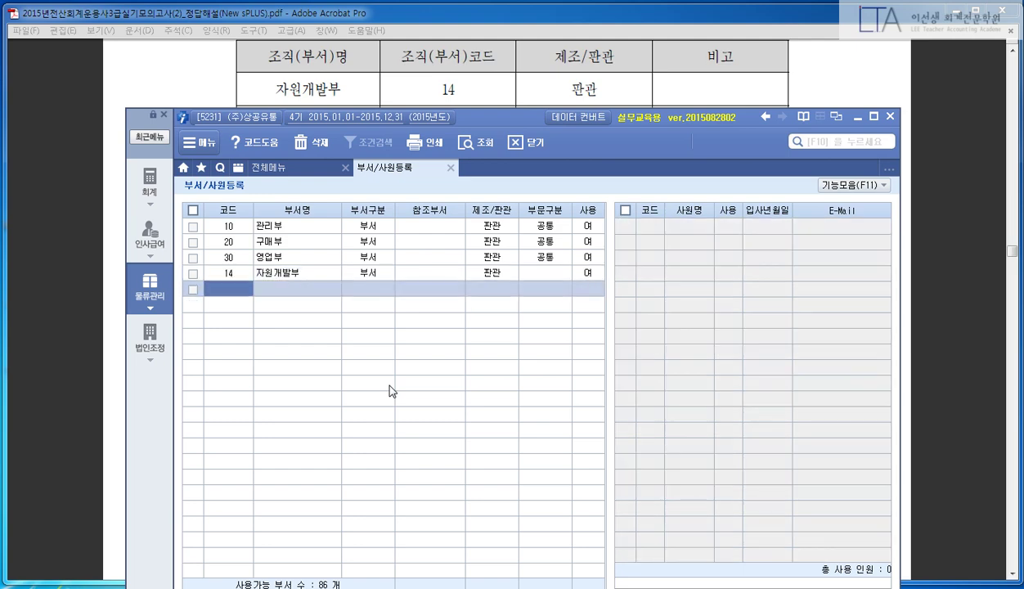
- Register department 15 고객지원부 as a 판관 부서 and return to the answer PDF
left_click_drag(493, 114, 501, 146)
type("15")
key("Return")
type("고")
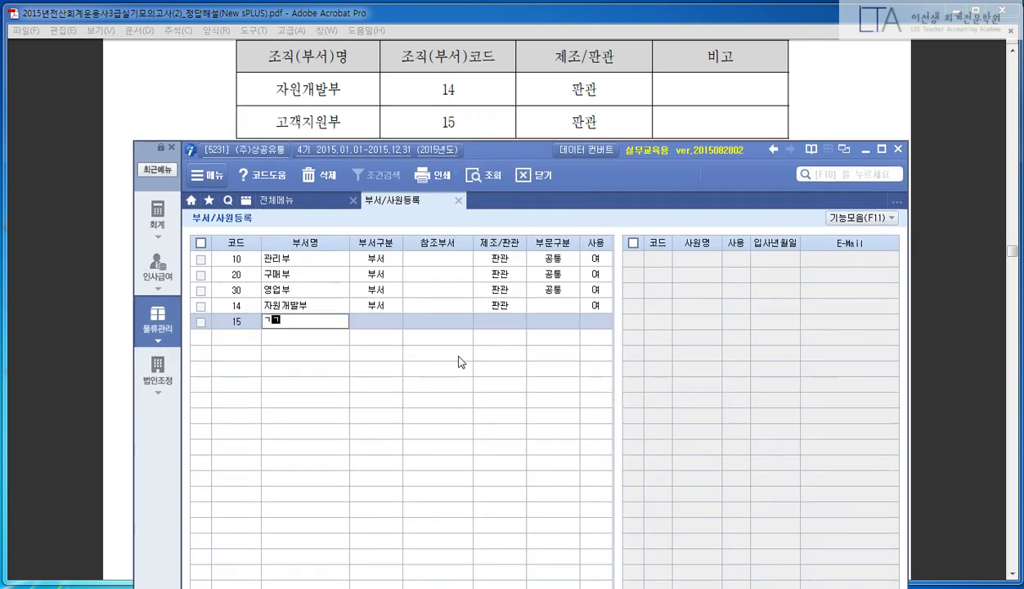
type("객지원부")
key("Return")
type("1")
key("Return")
key("Left")
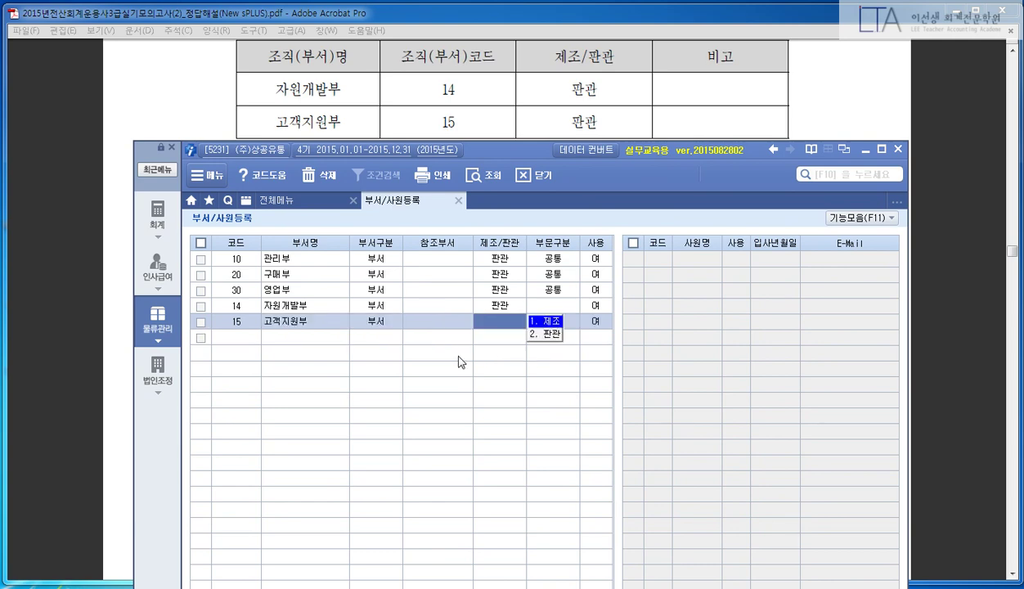
type("2")
key("Return")
key("Return")
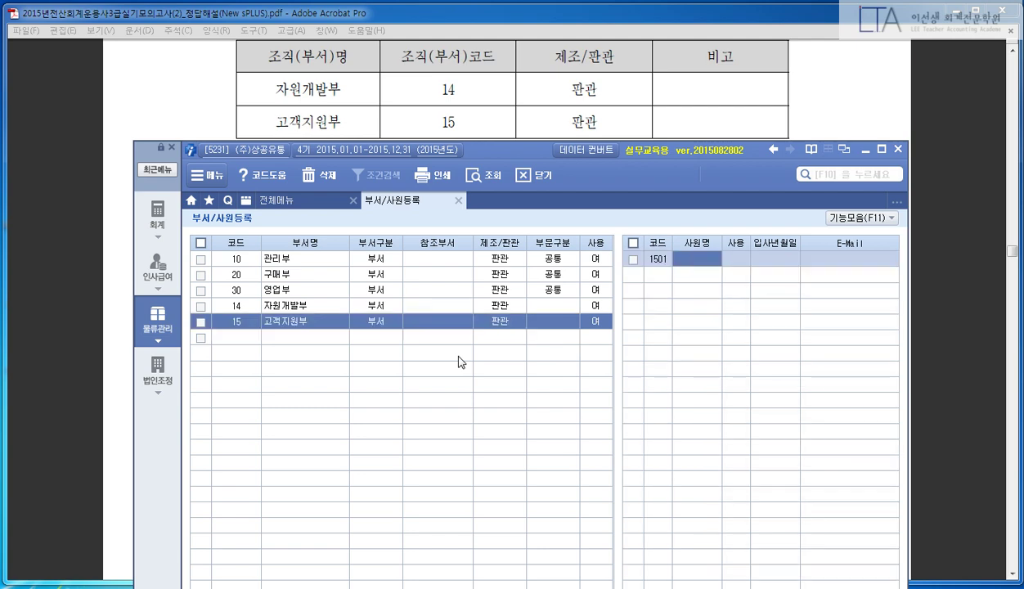
key("Escape")
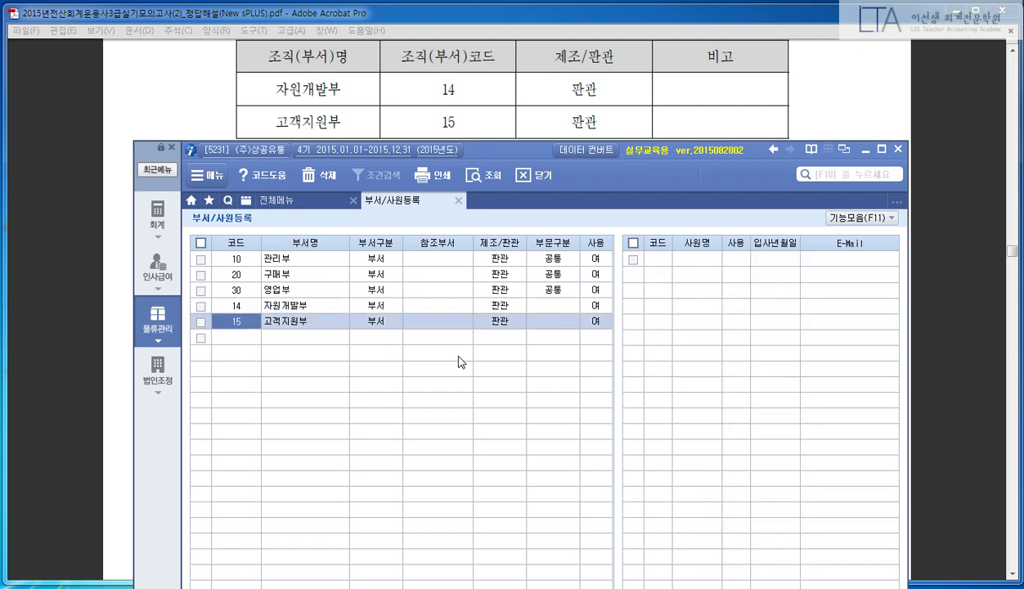
left_click(717, 119)
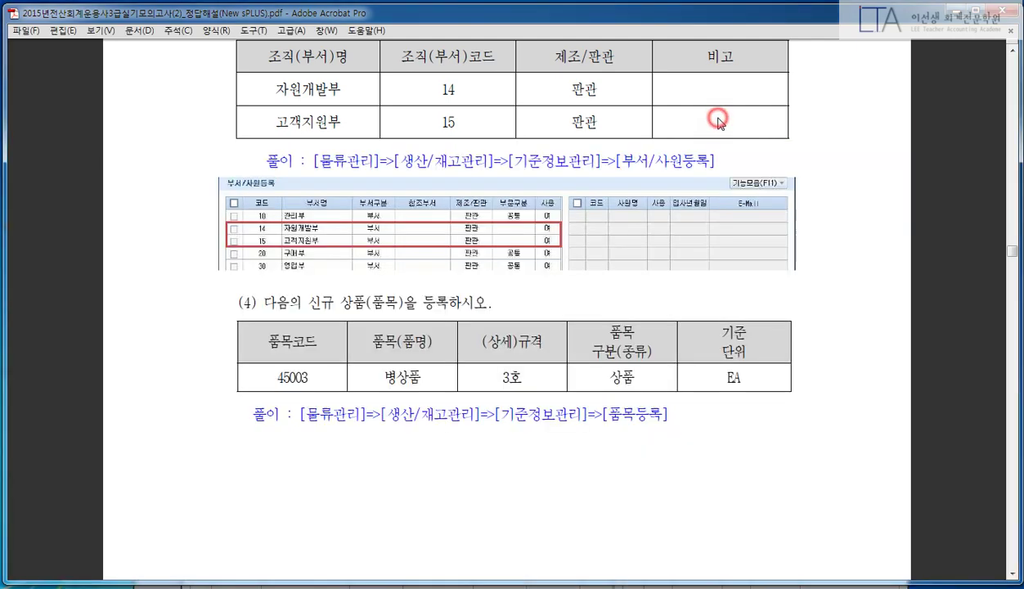
- Close the 부서/사원등록 screen in New sPLUS
scroll(790, 215, "down", 3)
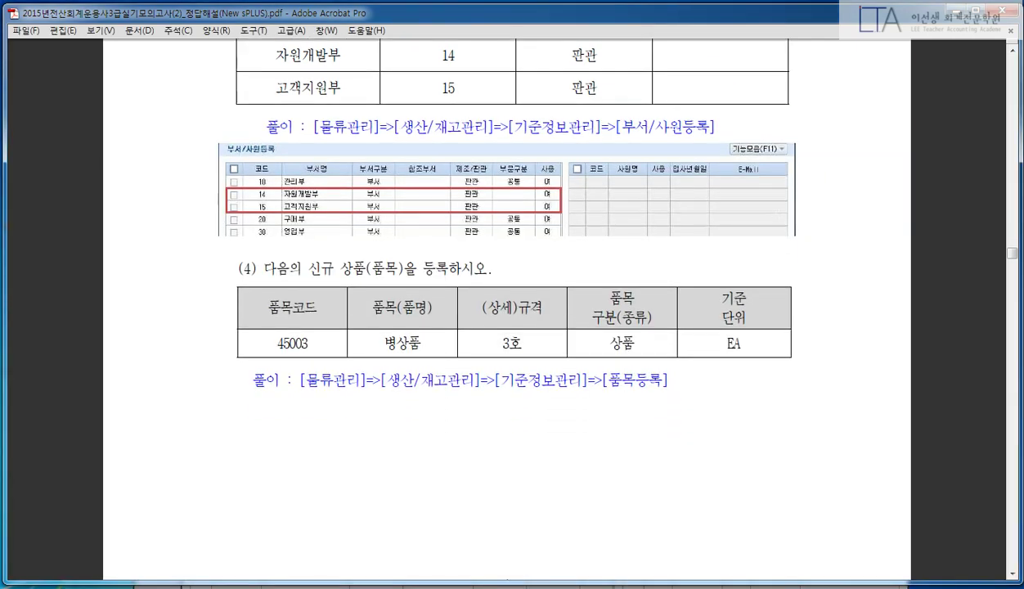
scroll(788, 215, "down", 1)
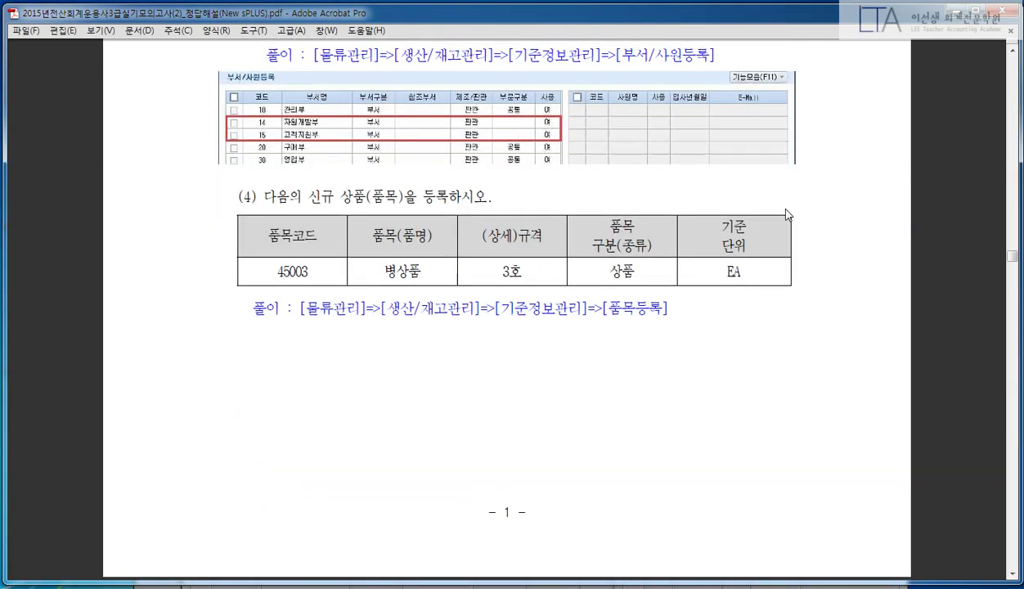
left_click(399, 572)
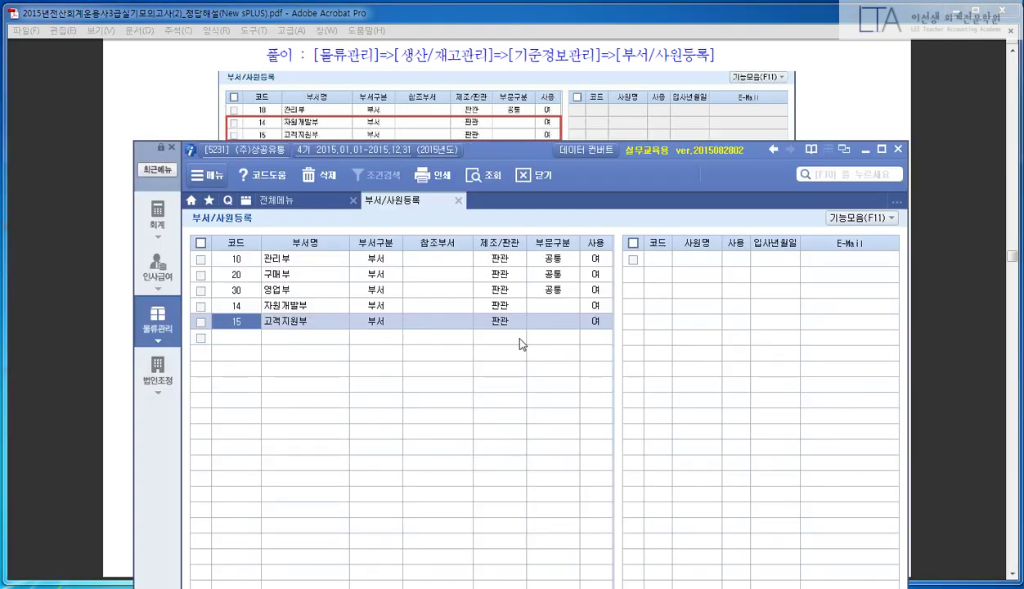
key("Escape")
left_click_drag(506, 150, 508, 297)
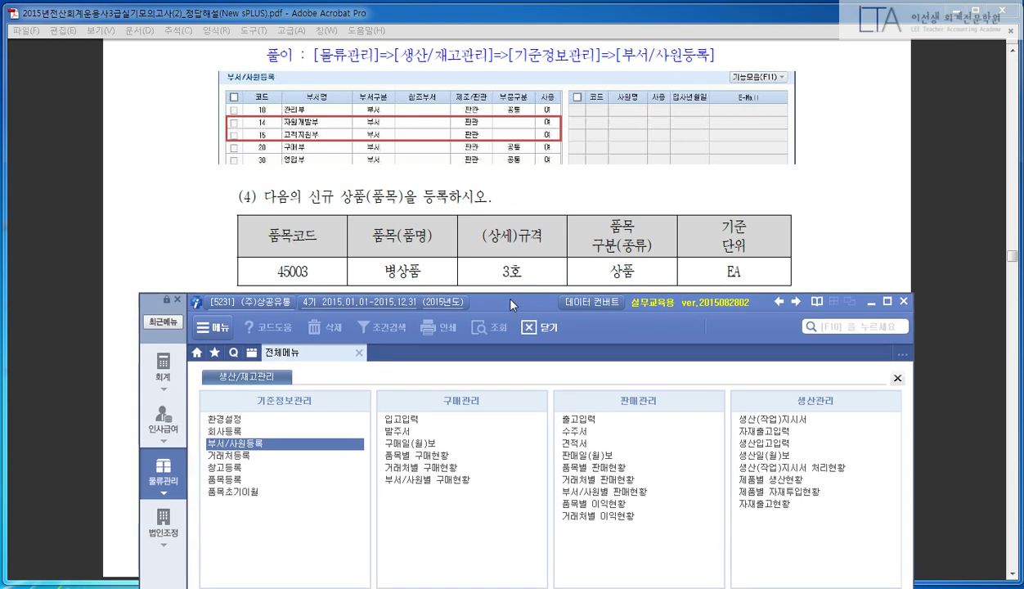
left_click_drag(509, 292, 488, 55)
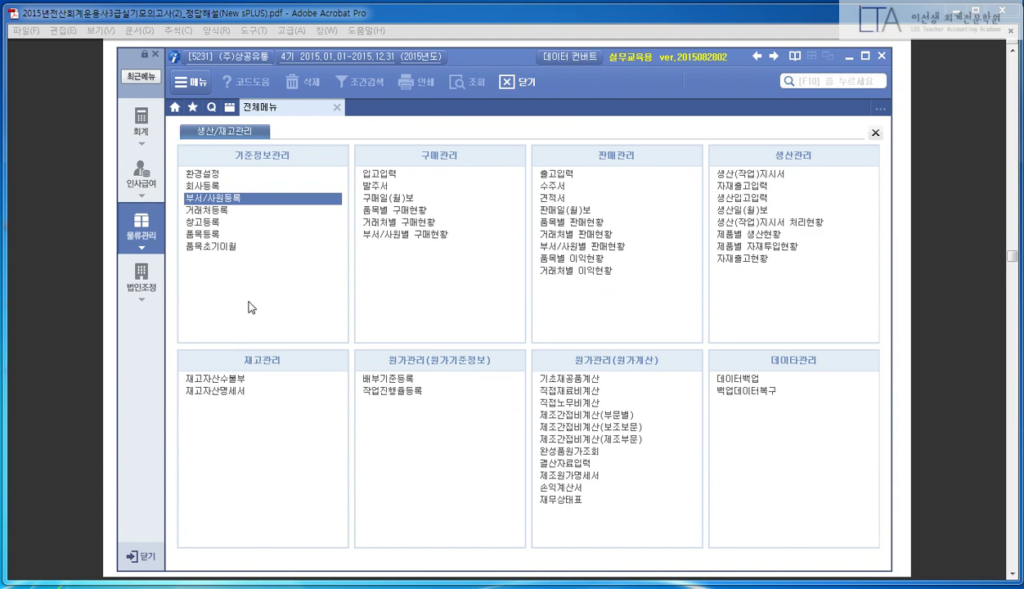
- Open 품목등록 under 기준정보관리 in the 생산/재고관리 menu
key("ctrl+1")
left_click(198, 241)
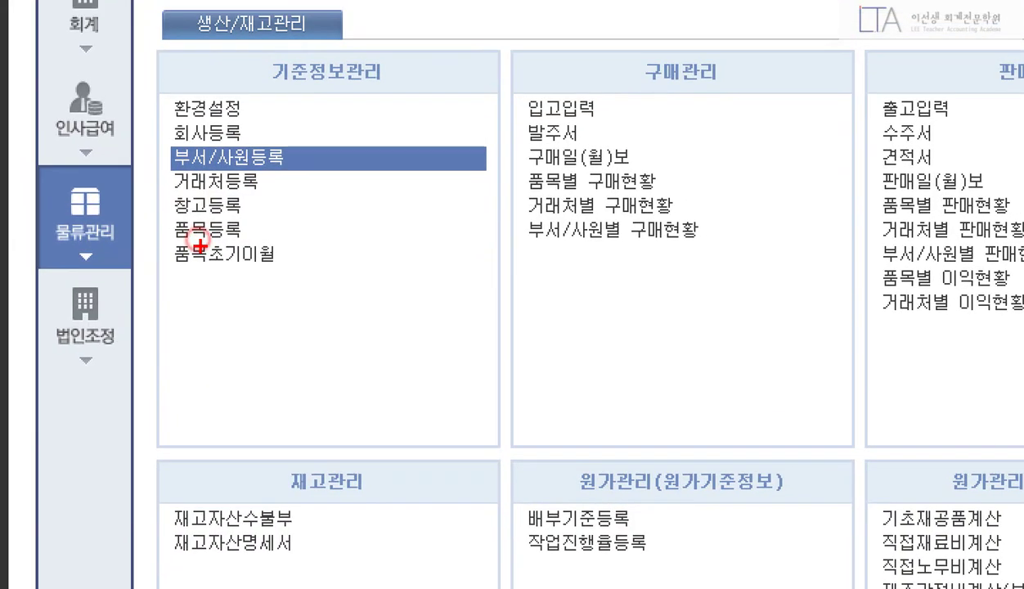
left_click_drag(153, 211, 278, 250)
left_click_drag(292, 211, 345, 178)
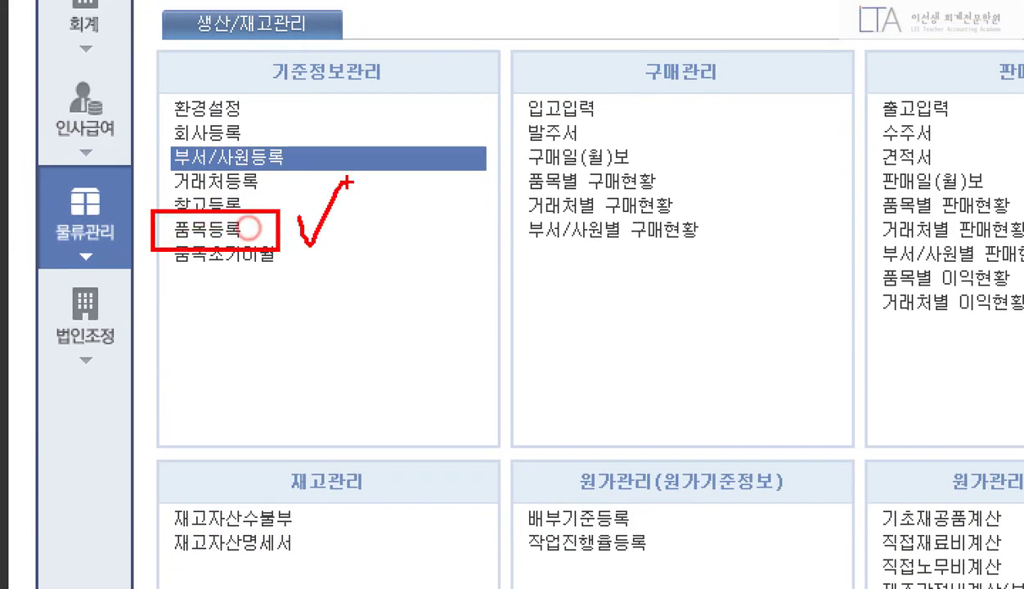
scroll(382, 288, "down", 3)
key("Escape")
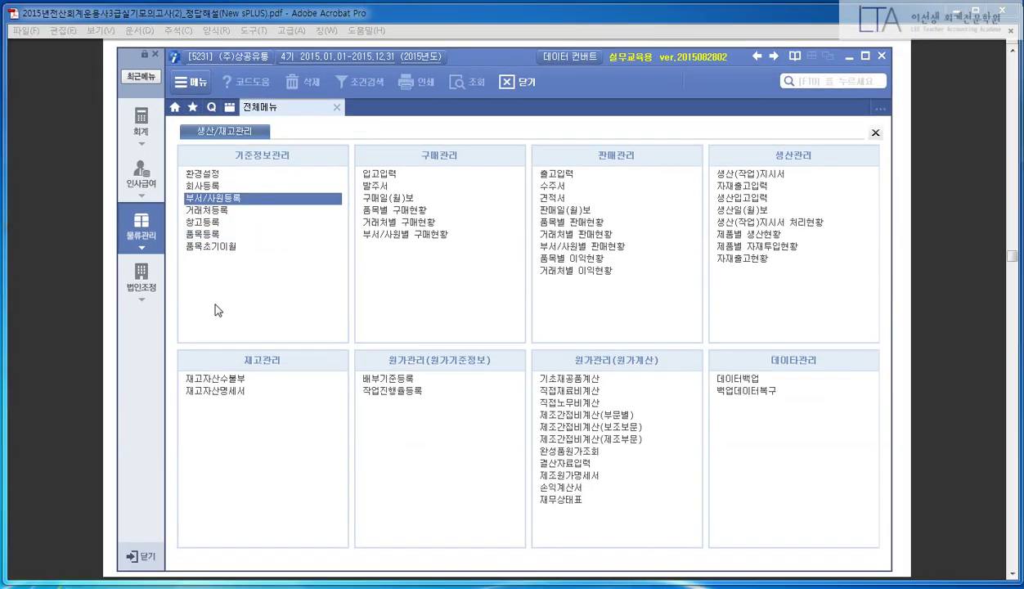
left_click(216, 235)
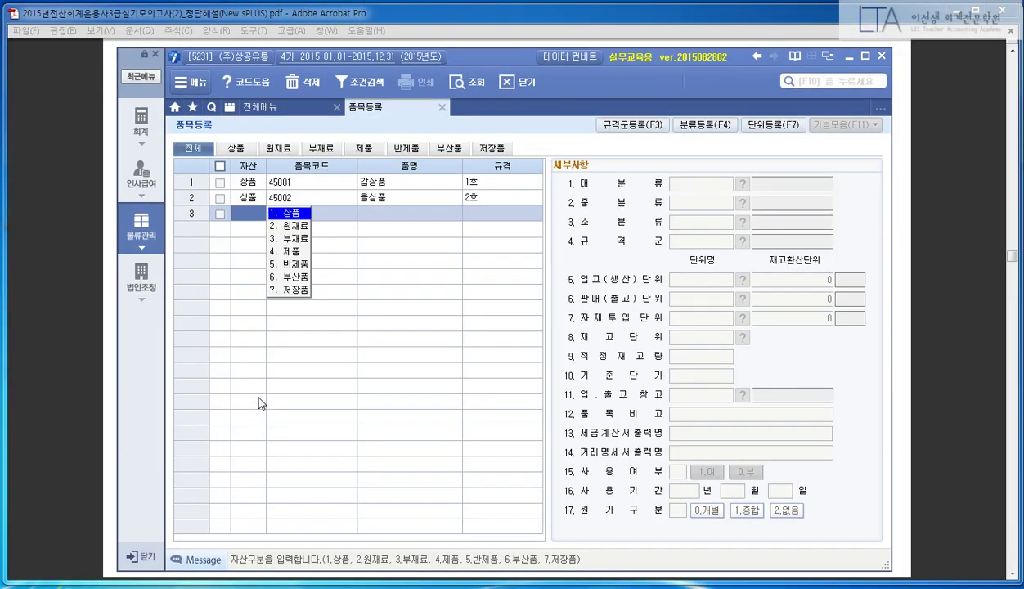
- Add row 3 as a 상품: code 45003, name 병상품, specification 3호
key("Return")
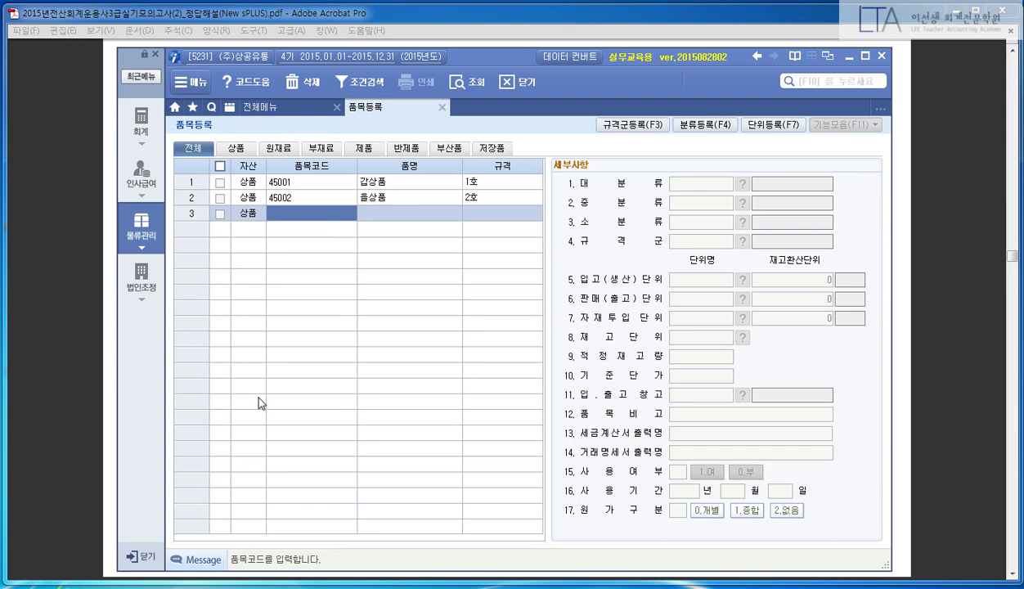
type("45003")
key("Return")
type("병상품")
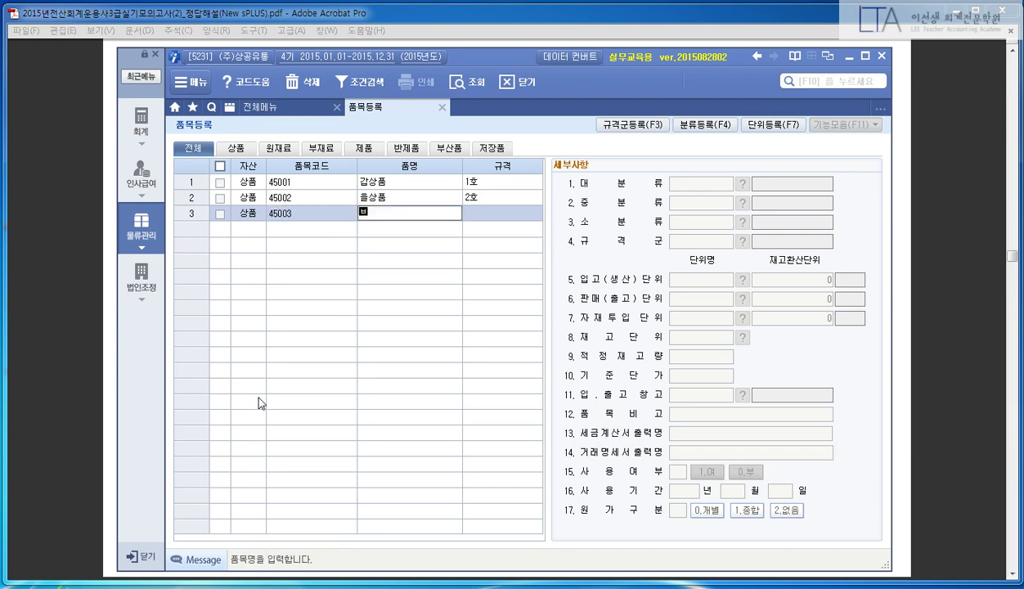
key("Return")
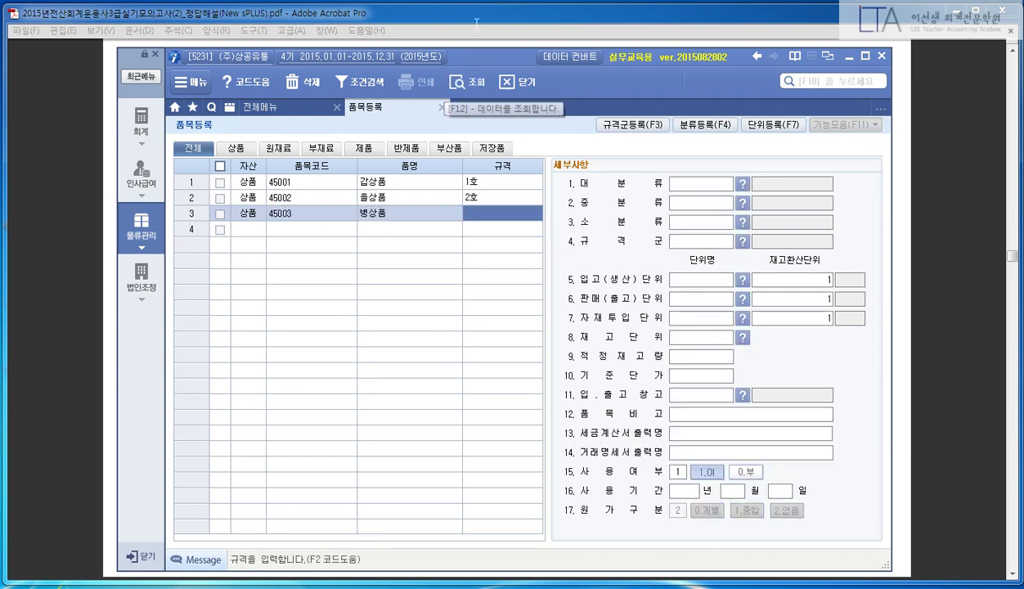
left_click(442, 11)
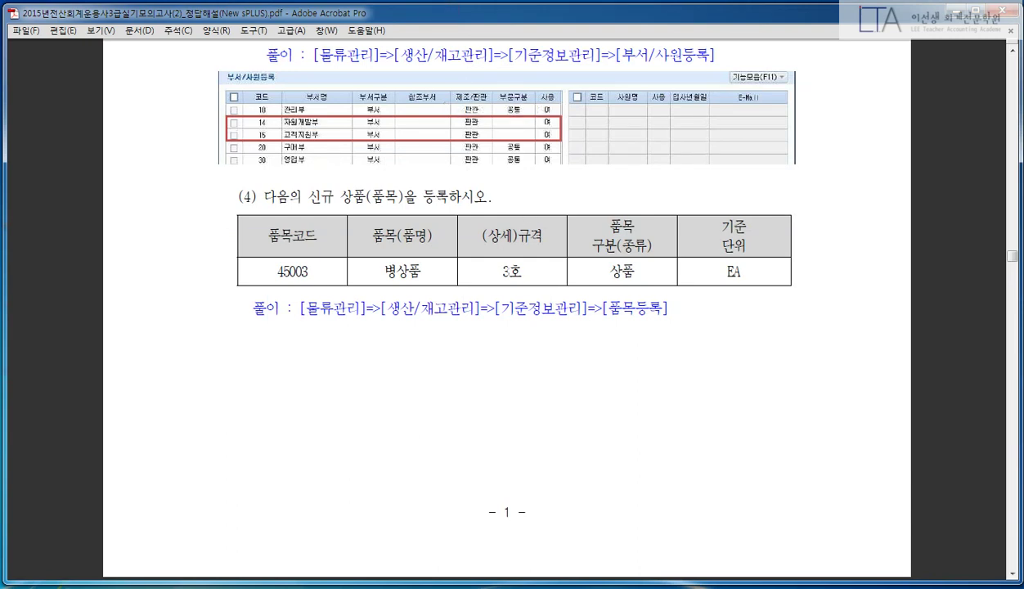
left_click(366, 582)
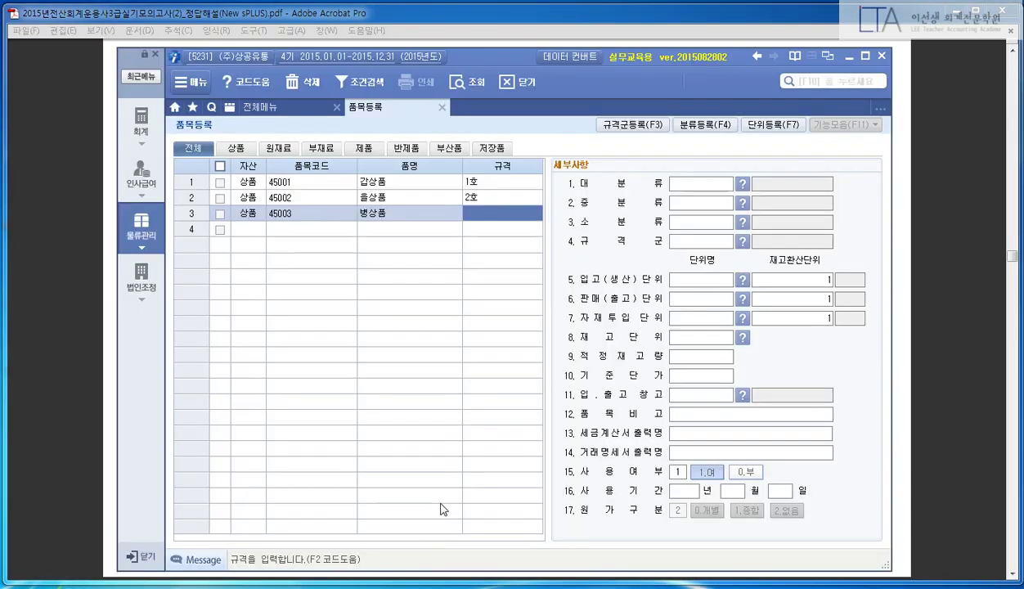
type("3호")
key("Return")
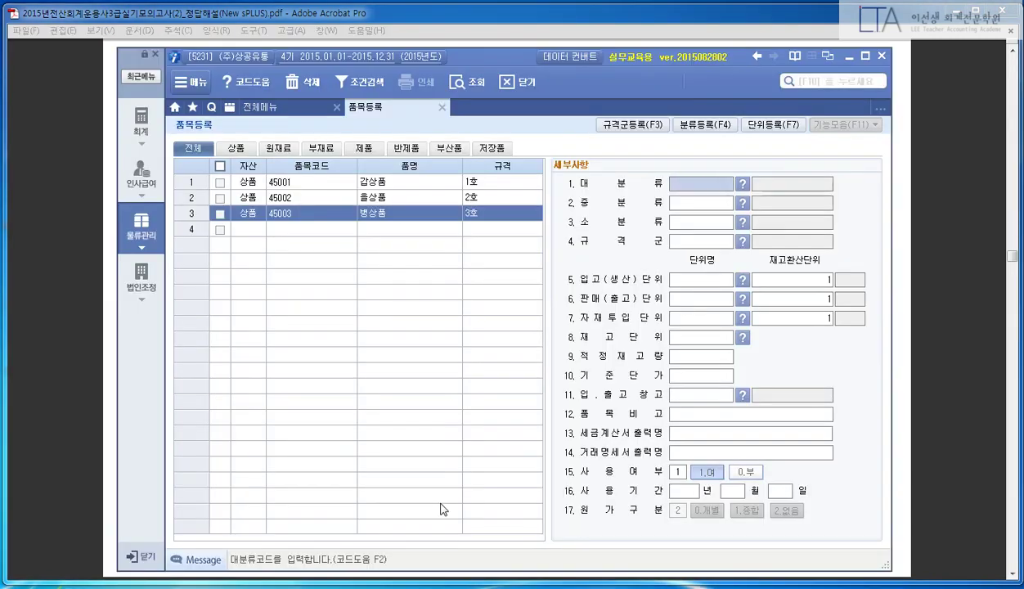
- Check the answer PDF for the item type 상품 and base unit EA
left_click(526, 21)
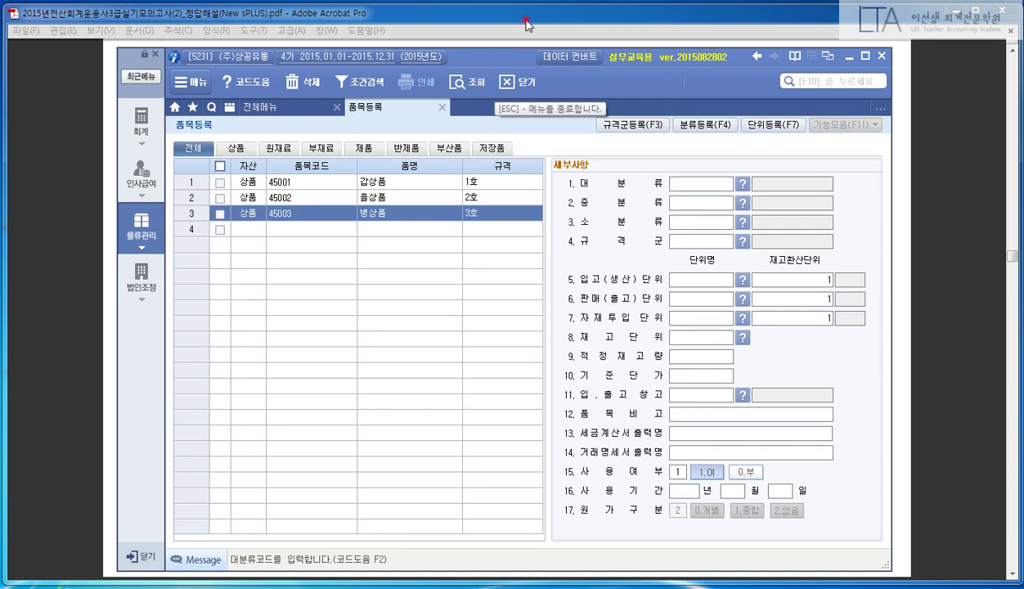
double_click(609, 268)
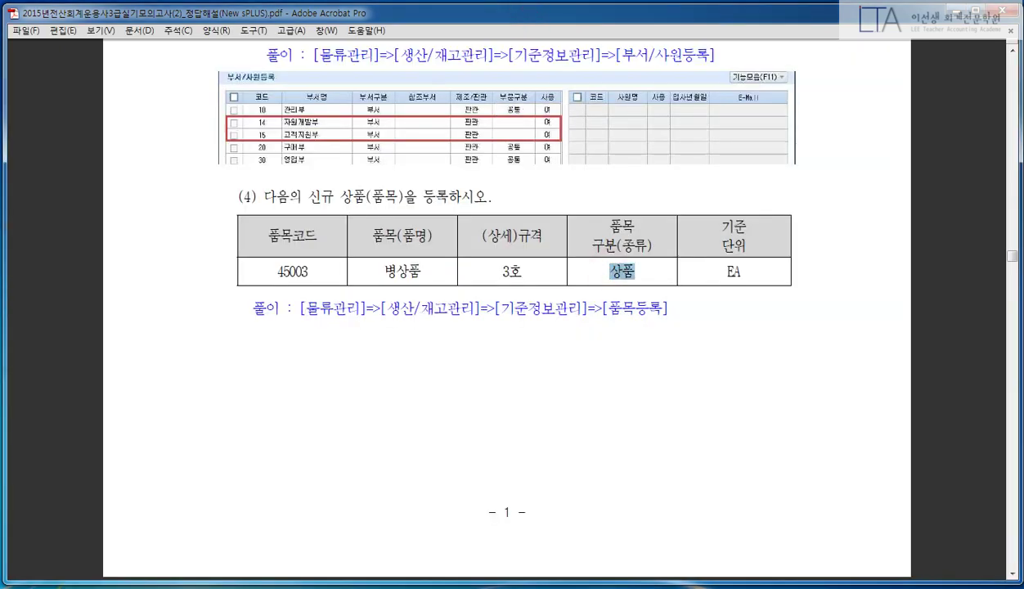
left_click(659, 276)
left_click(658, 287)
mouse_move(751, 207)
left_mouse_down()
mouse_move(675, 293)
mouse_move(767, 212)
left_mouse_up()
key("Escape")
key("alt+Tab")
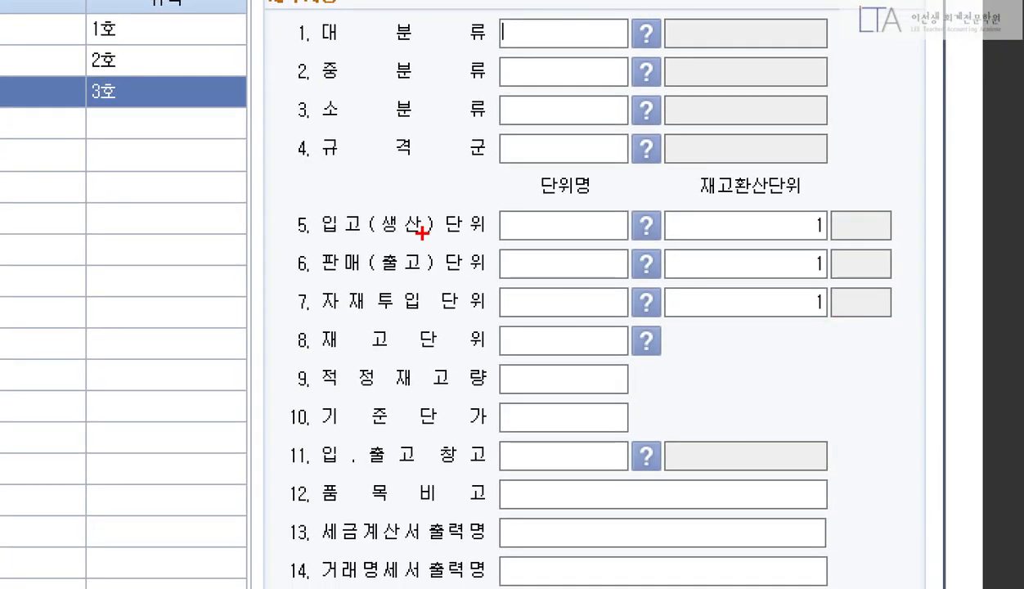
- Set item 45003's 입고(생산) unit to EA from the F2 unit list
mouse_move(258, 201)
left_mouse_down()
mouse_move(365, 320)
mouse_move(908, 359)
left_mouse_up()
mouse_move(572, 215)
left_mouse_down()
mouse_move(574, 225)
mouse_move(601, 219)
left_mouse_up()
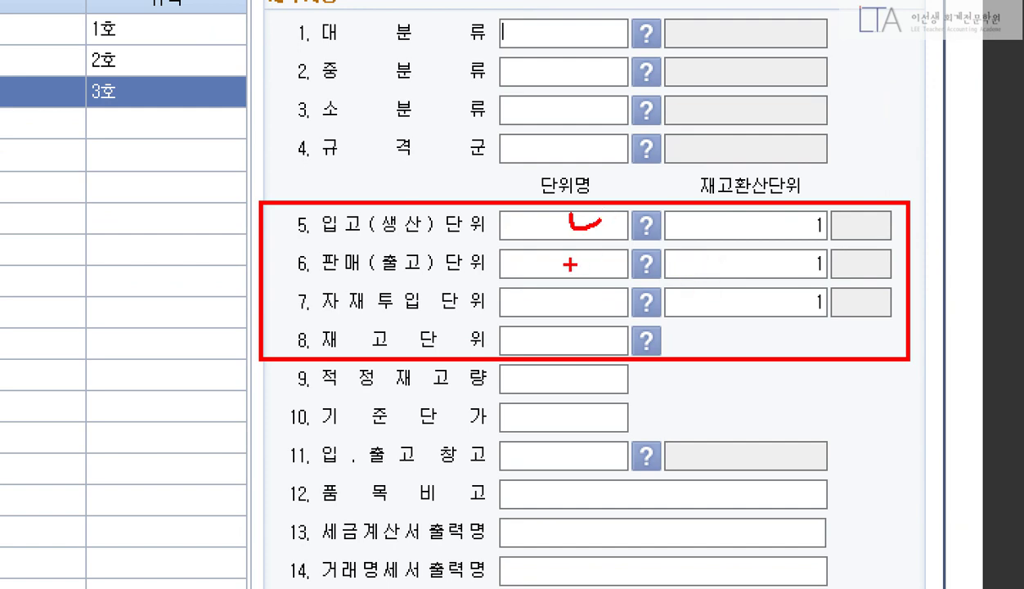
mouse_move(567, 254)
left_mouse_down()
mouse_move(583, 267)
mouse_move(592, 307)
left_mouse_up()
left_click_drag(569, 345, 585, 352)
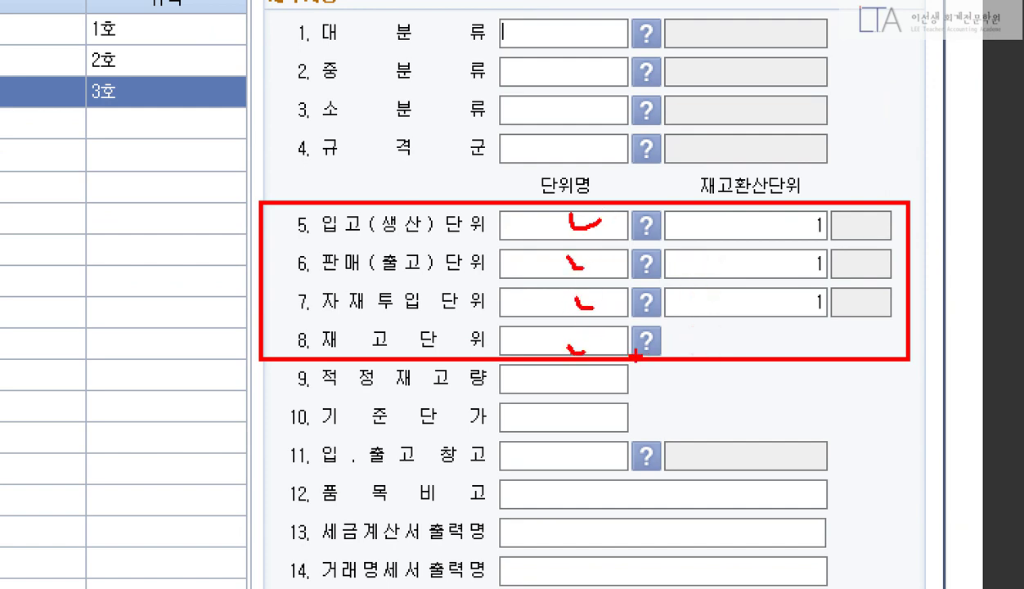
key("Escape")
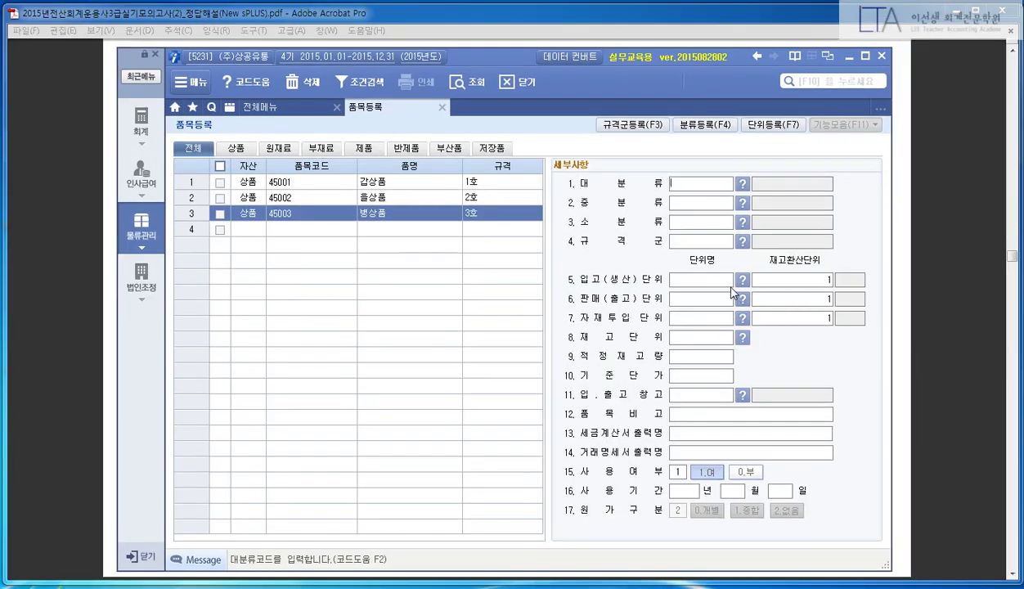
left_click(723, 283)
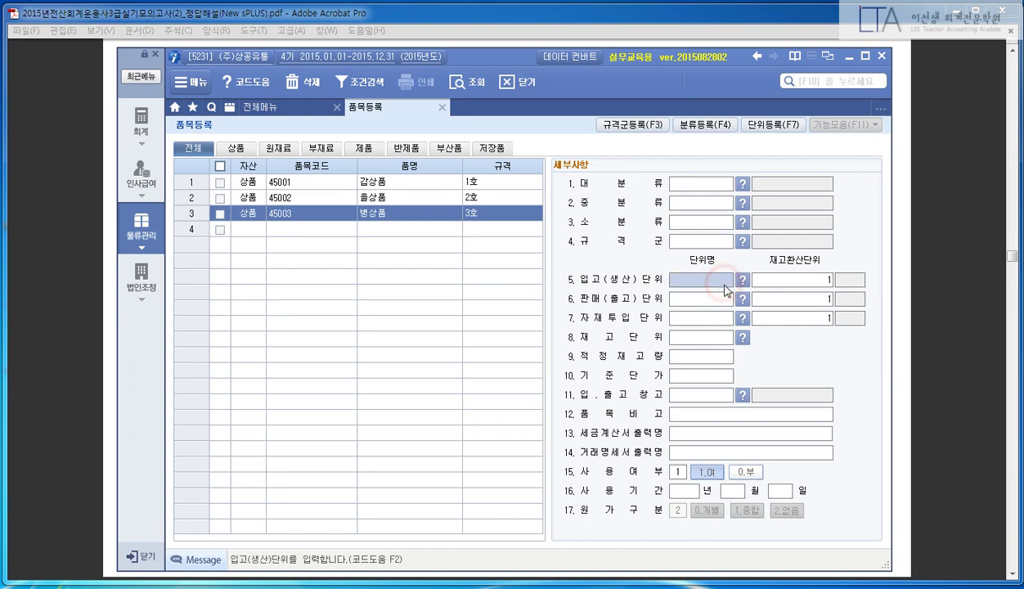
key("F2")
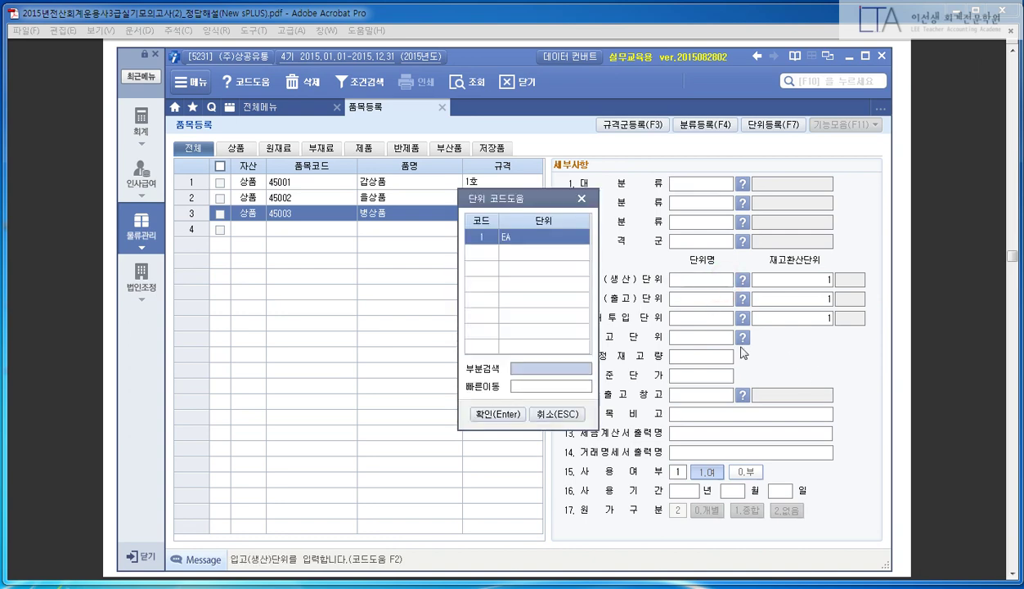
left_click(517, 408)
left_click(710, 296)
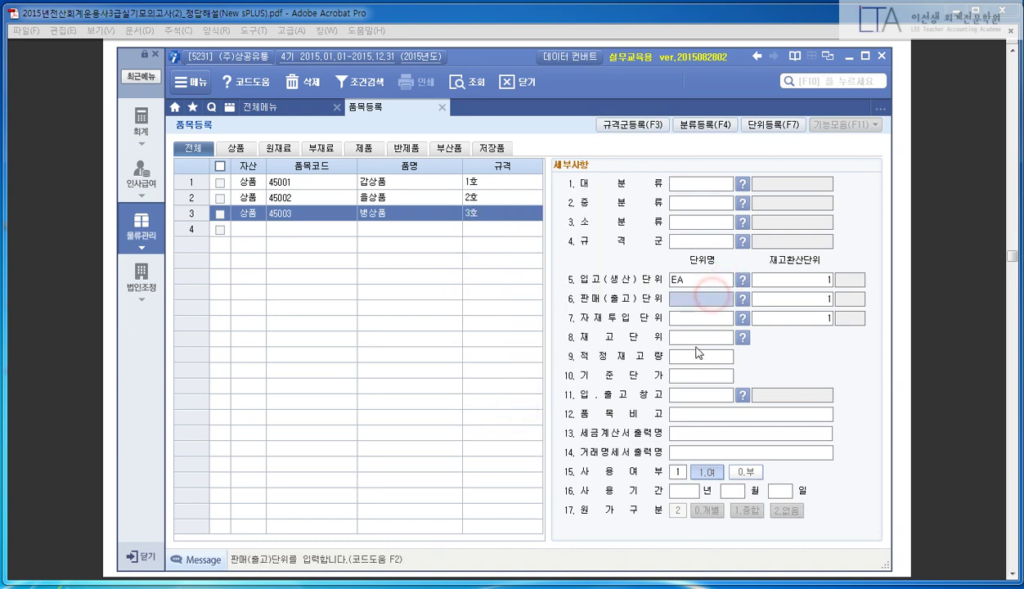
- Set the 판매, 자재투입 and 재고 units to EA too, then close 품목등록
key("F2")
key("Return")
key("Return")
key("F2")
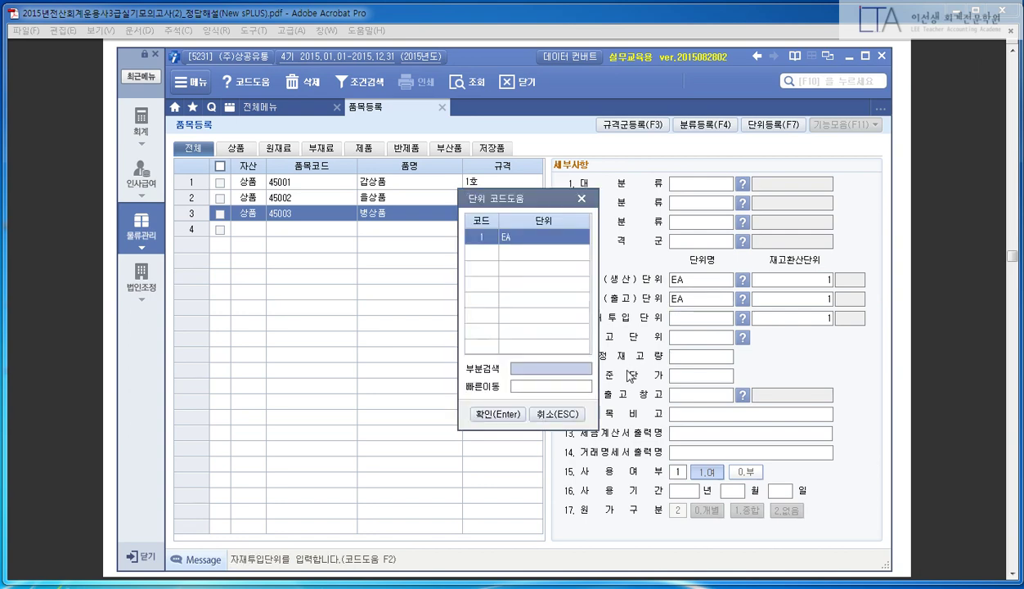
key("Return")
key("Return")
key("F2")
key("Return")
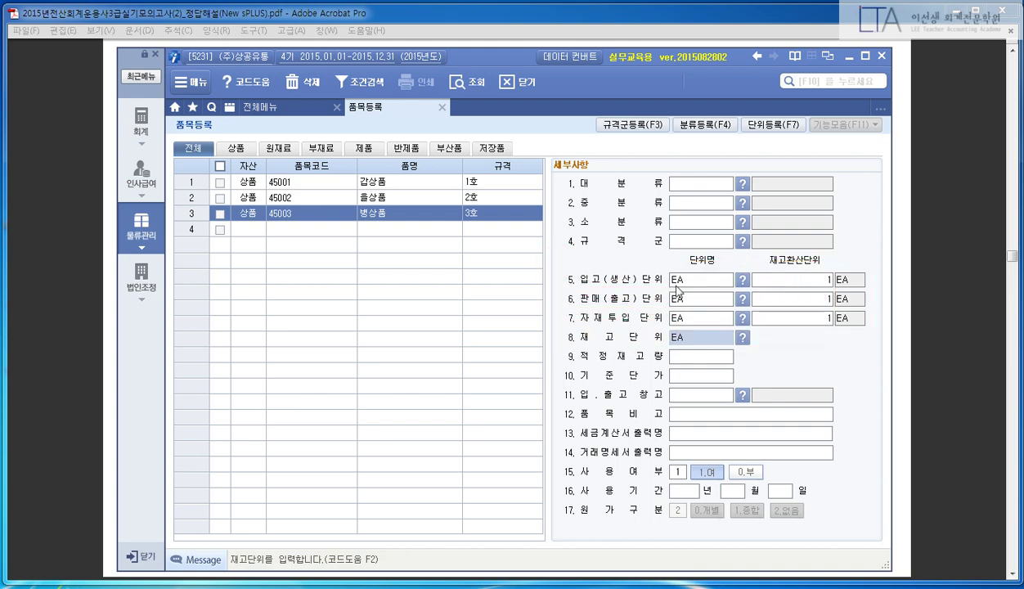
key("Escape")
left_click(699, 25)
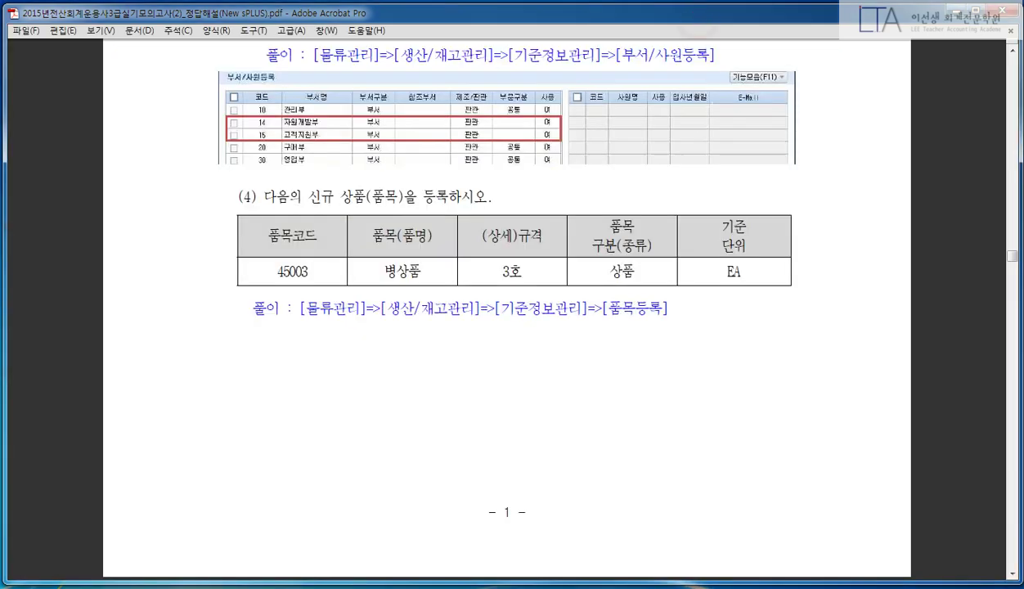
- Scroll the PDF to question 2's transactions and bring sPLUS back to its 회계 menus
scroll(660, 252, "down", 10)
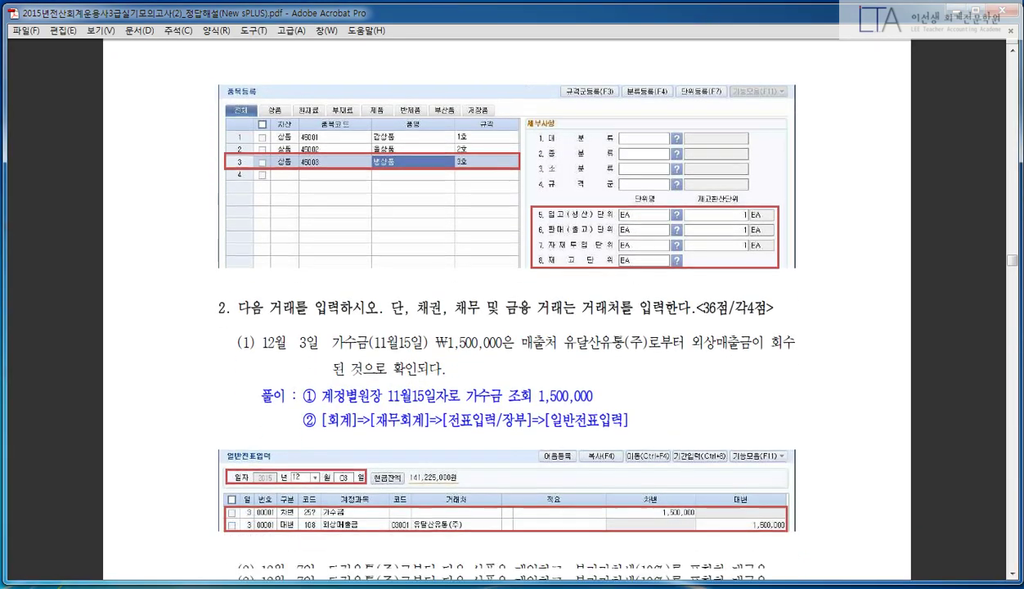
scroll(711, 251, "down", 6)
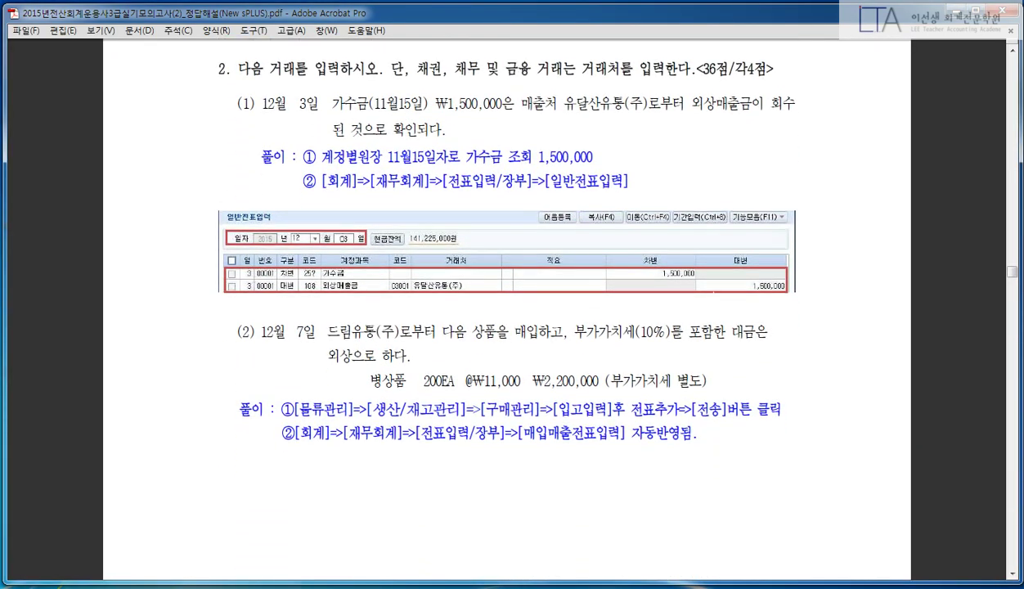
scroll(717, 303, "up", 1)
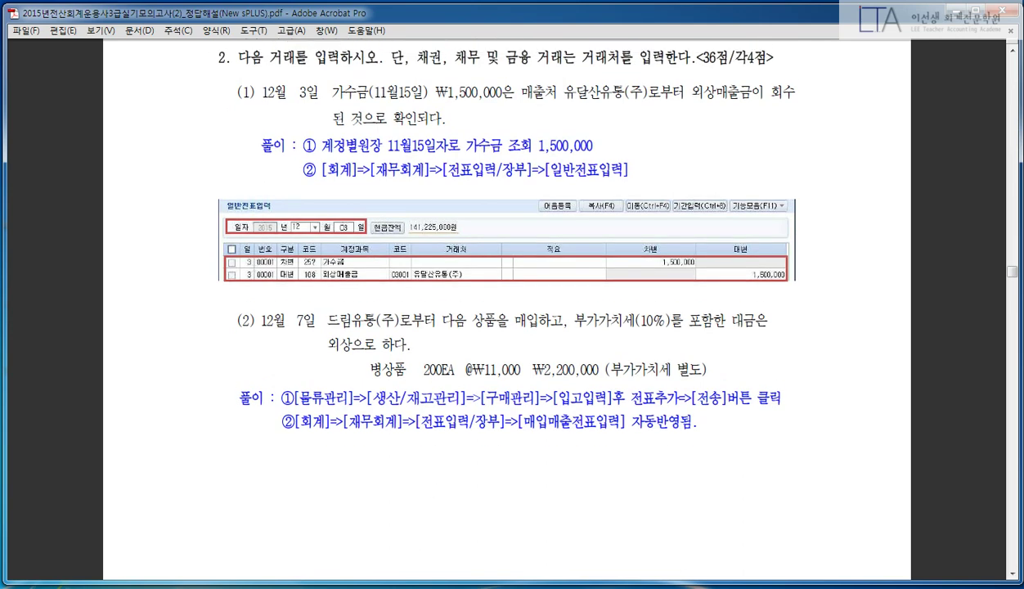
key("alt+Tab")
left_click(137, 127)
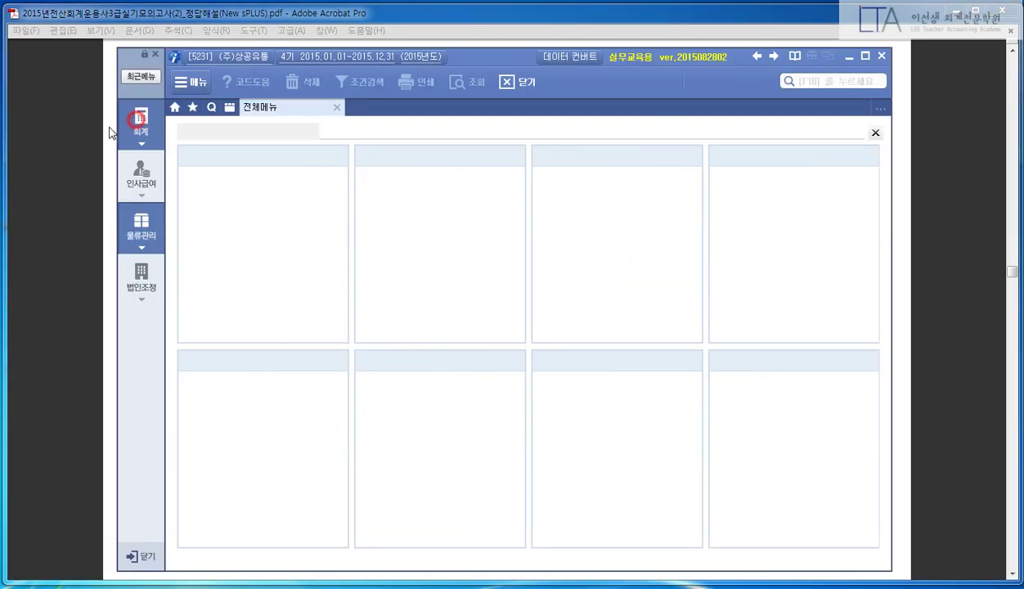
- Open 일반전표입력 and switch its 화면구성 to 4.계정과목(간편입력)
left_click(383, 172)
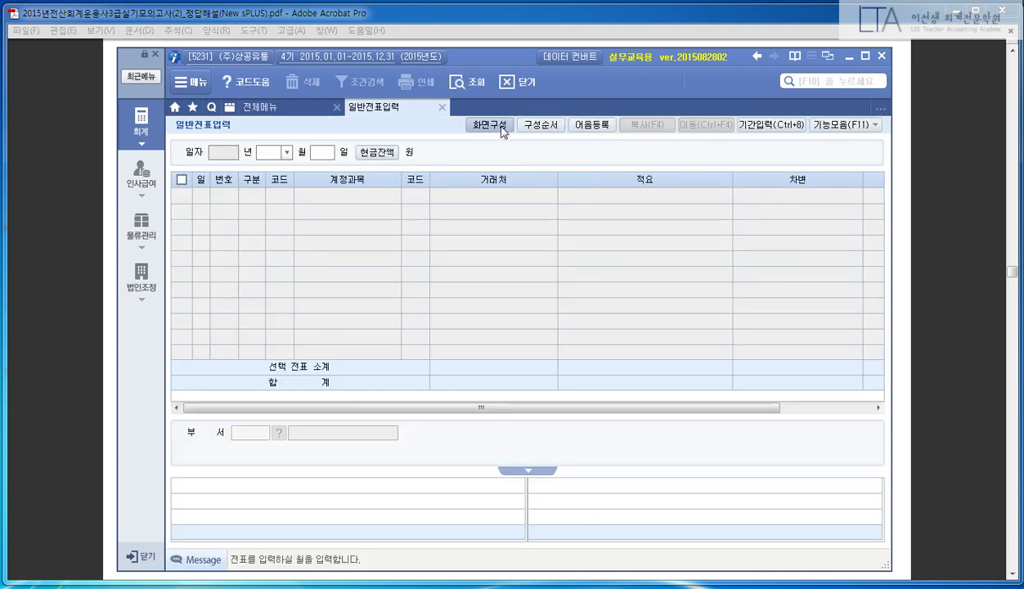
left_click(502, 129)
left_click(559, 381)
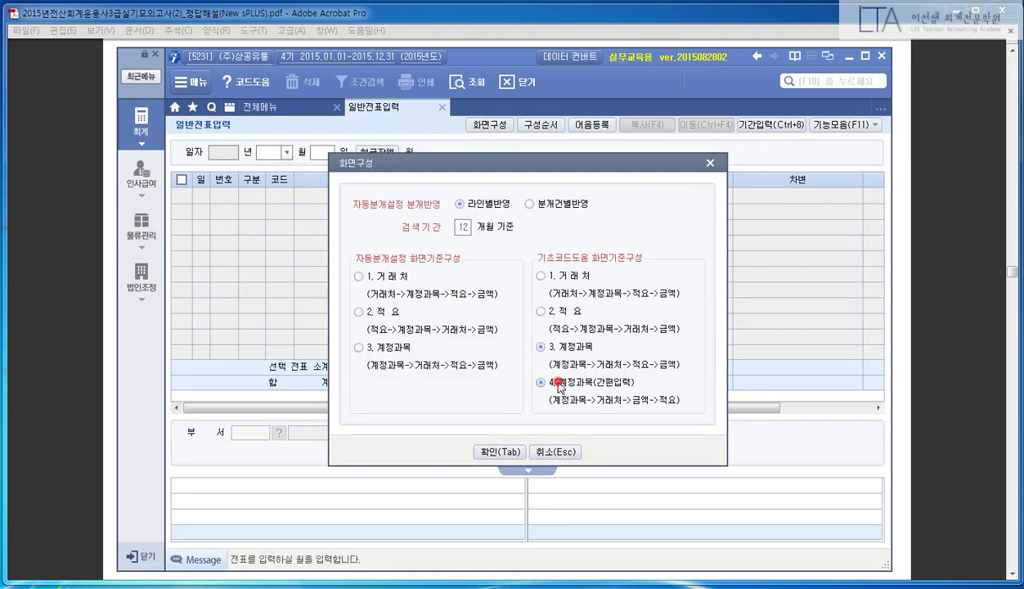
left_click(497, 452)
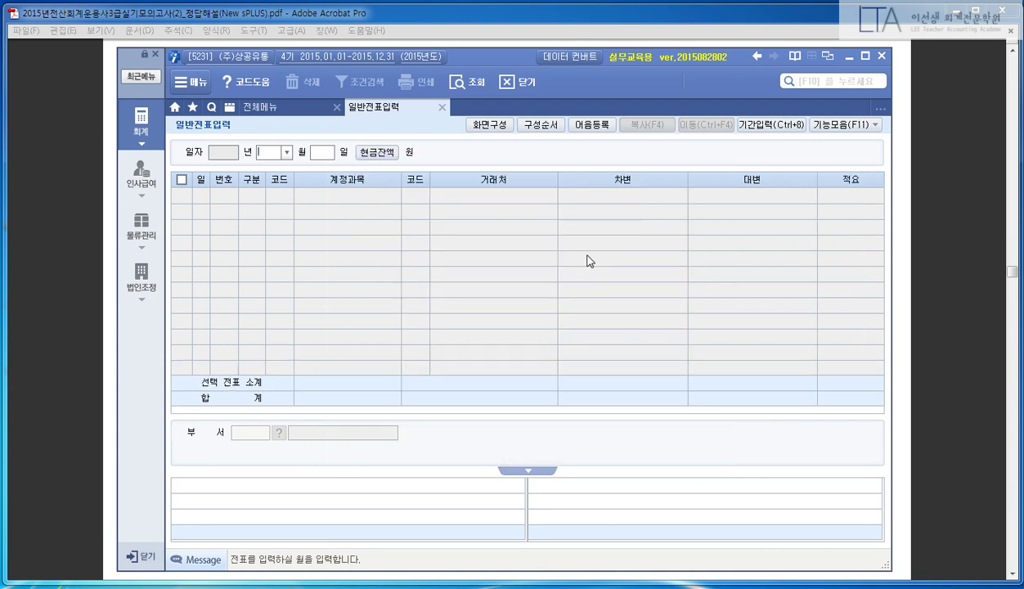
left_click(874, 125)
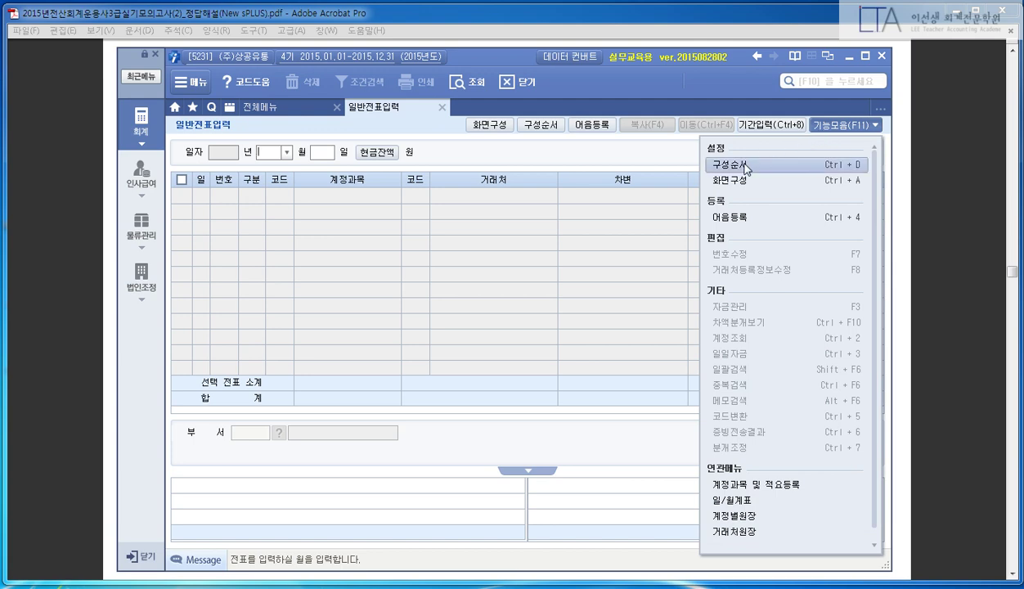
mouse_move(728, 164)
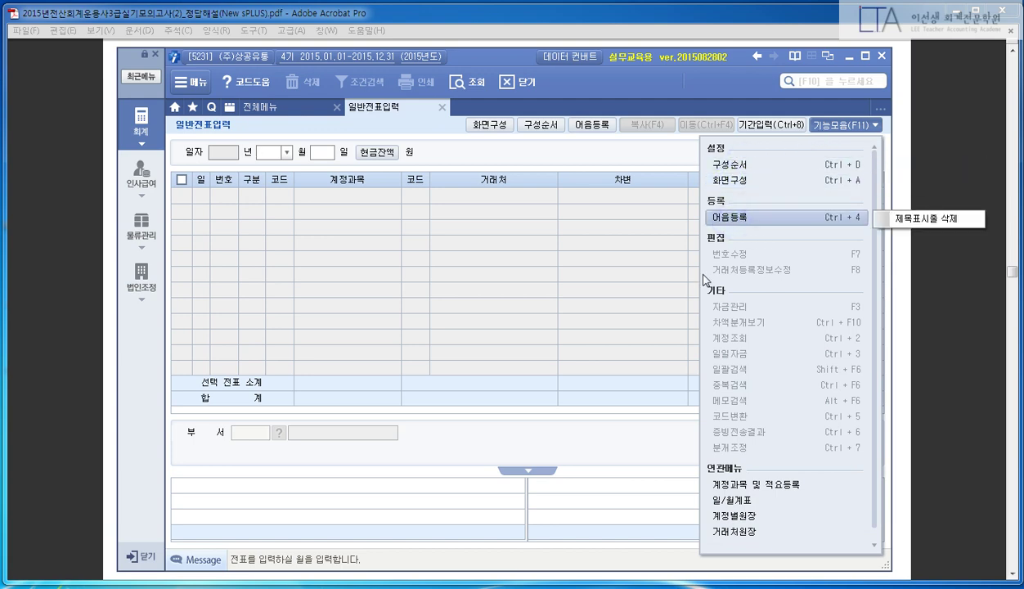
left_click(605, 178)
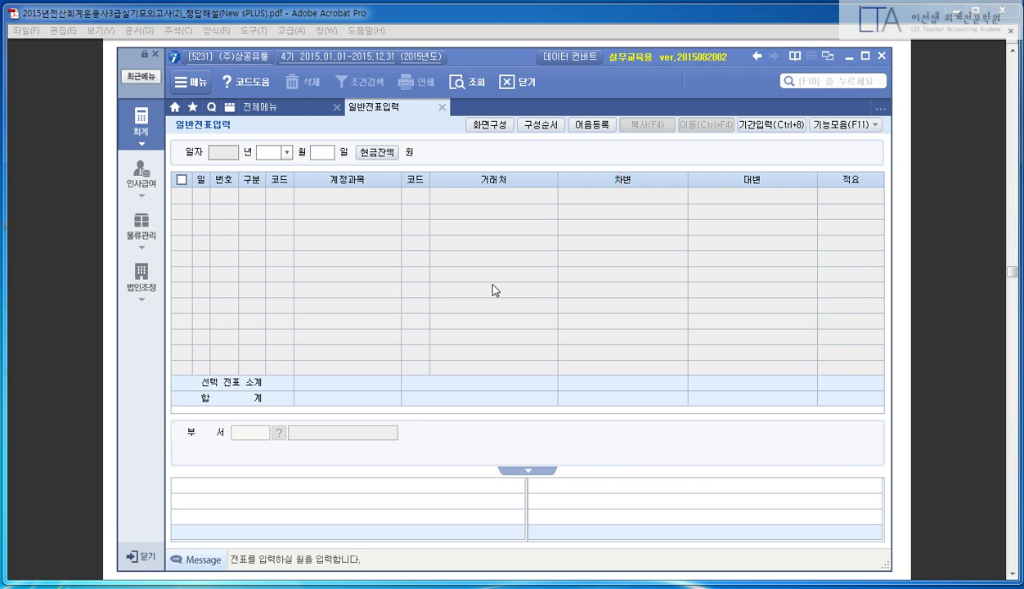
left_click(413, 32)
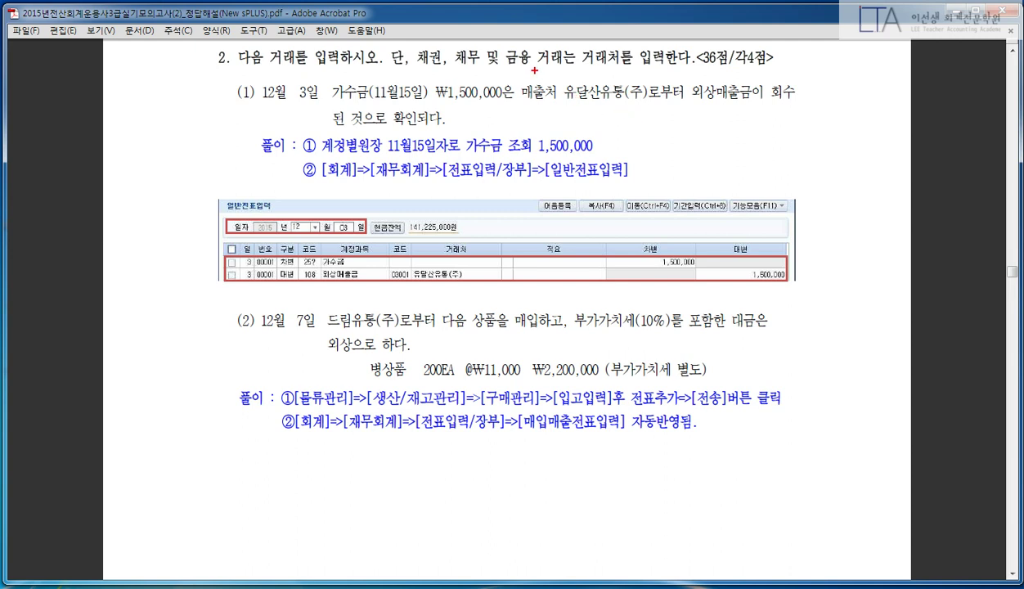
- Start a voucher dated 12월 3일 in 일반전표입력
left_click_drag(534, 70, 496, 128)
key("Escape")
key("alt+Tab")
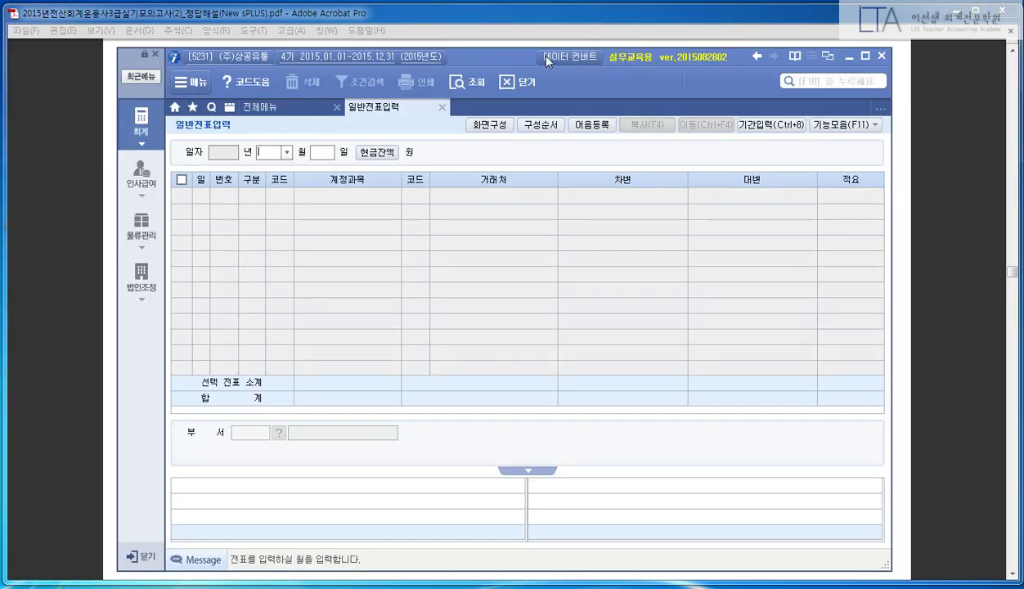
type("12")
key("Return")
type("3")
key("Return")
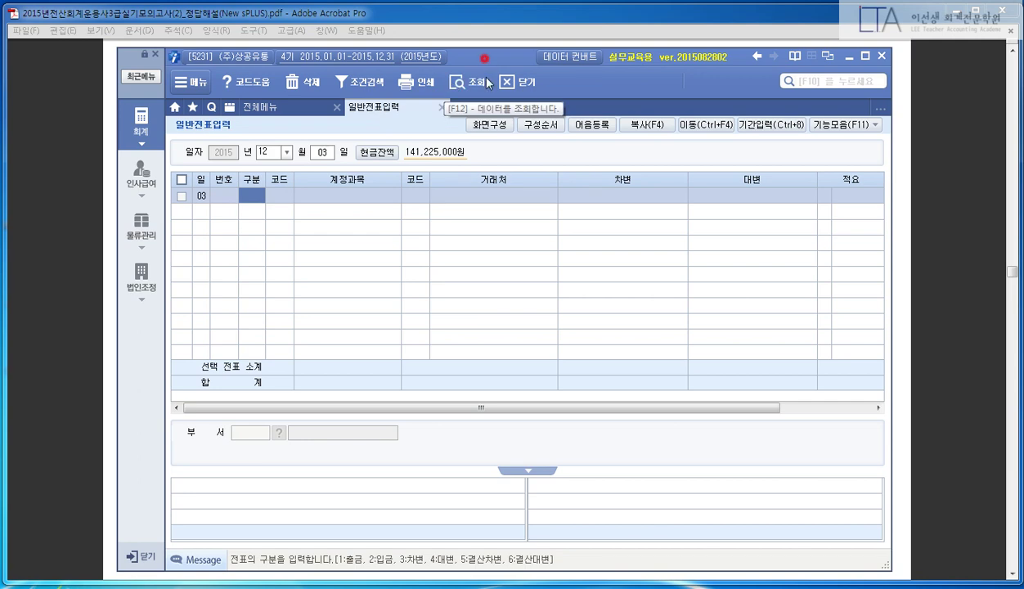
- Enter the debit line 가수금 (257) for 1,500,000, narrowing the 거래처 column
left_click_drag(473, 54, 479, 136)
left_click(486, 280)
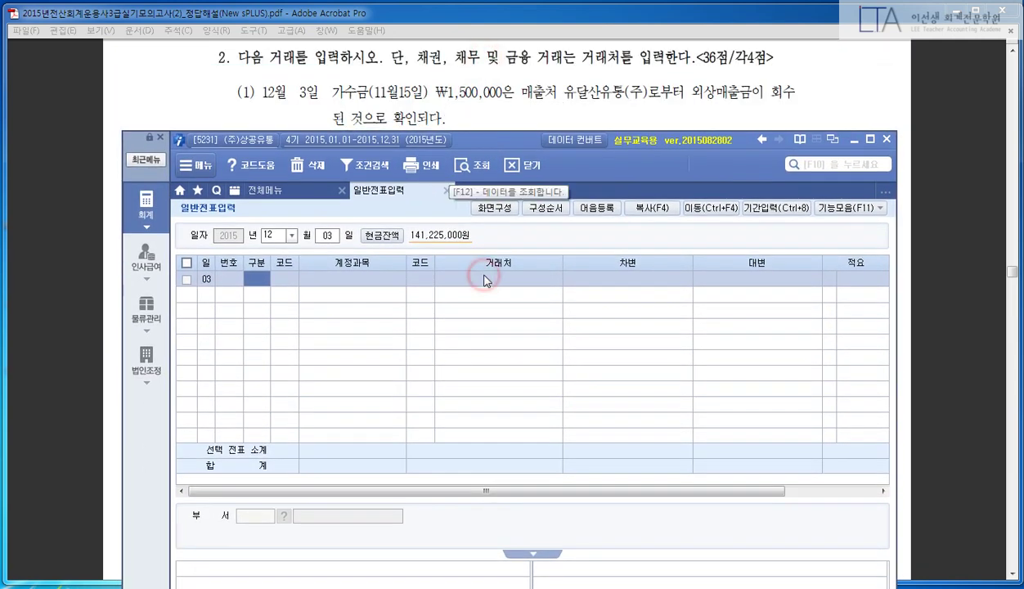
type("3257")
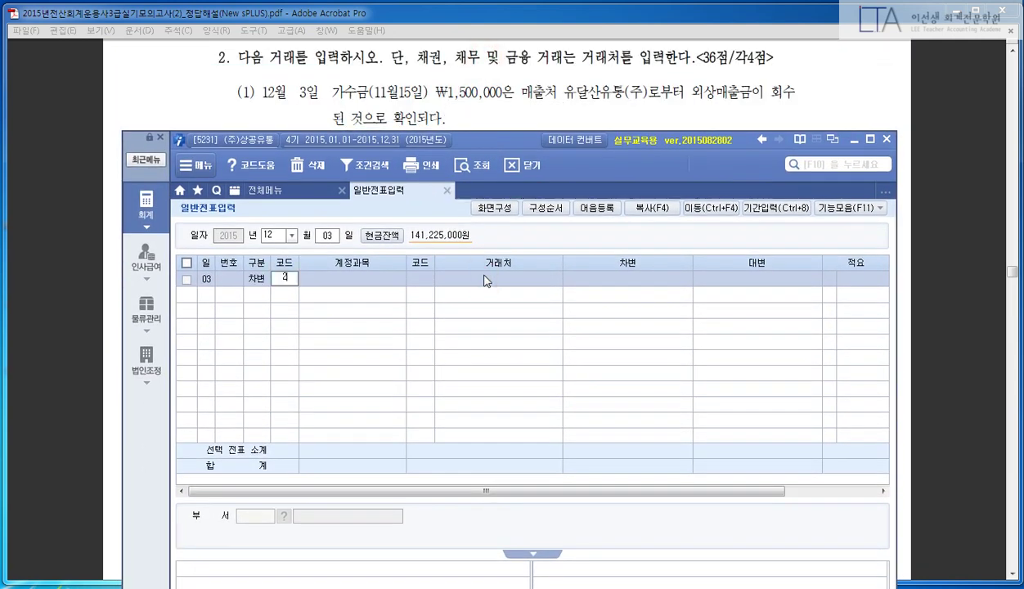
key("Return")
key("Return")
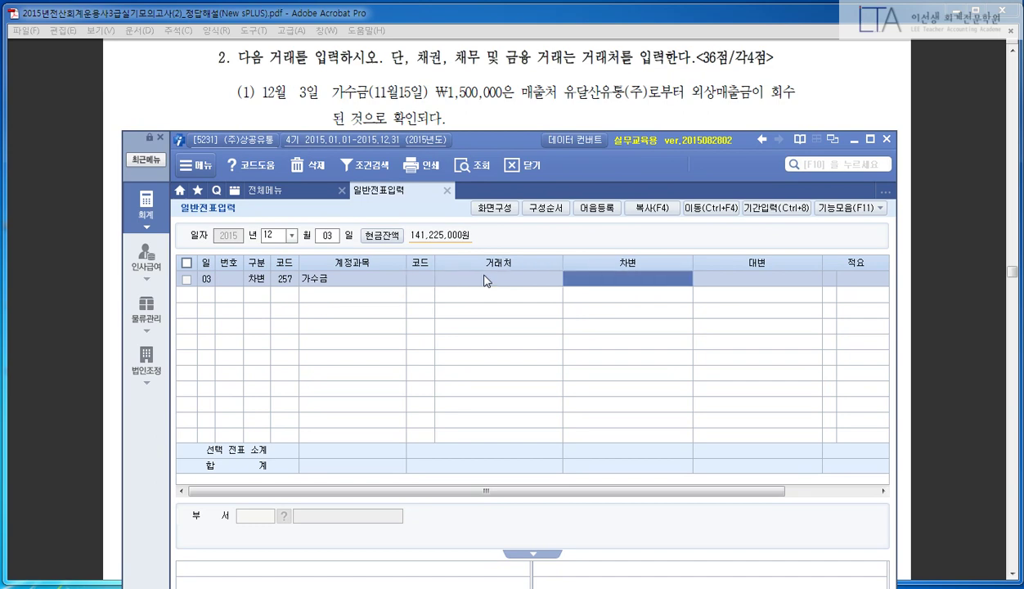
type("1,500,000")
key("Return")
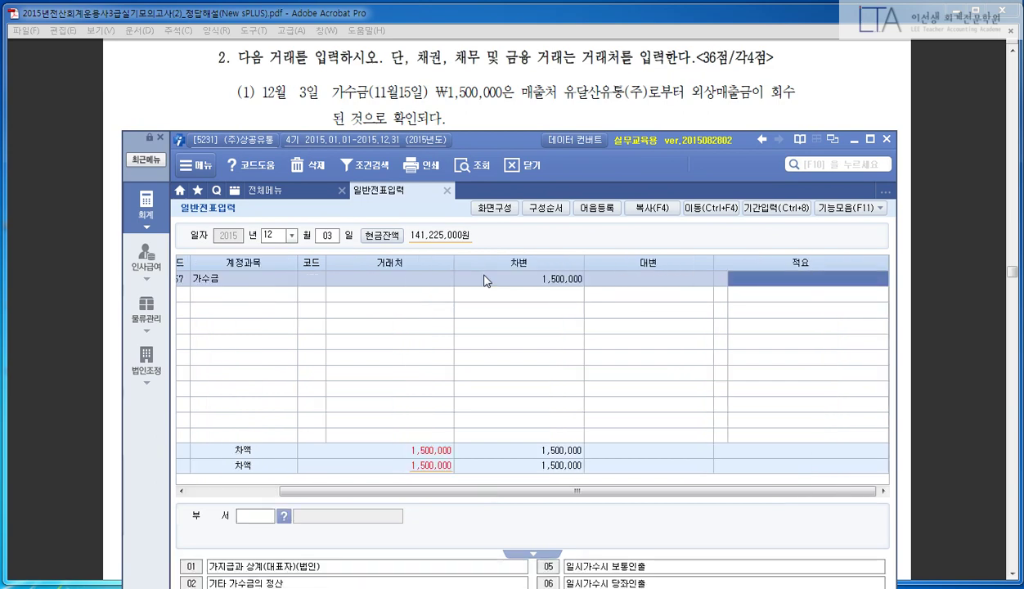
key("Return")
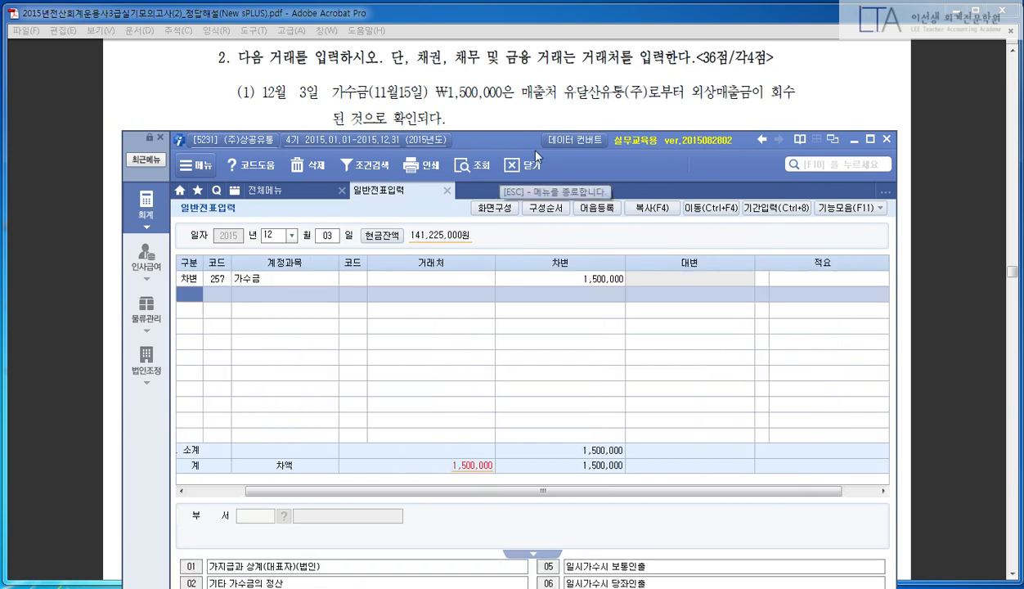
left_click_drag(522, 143, 456, 63)
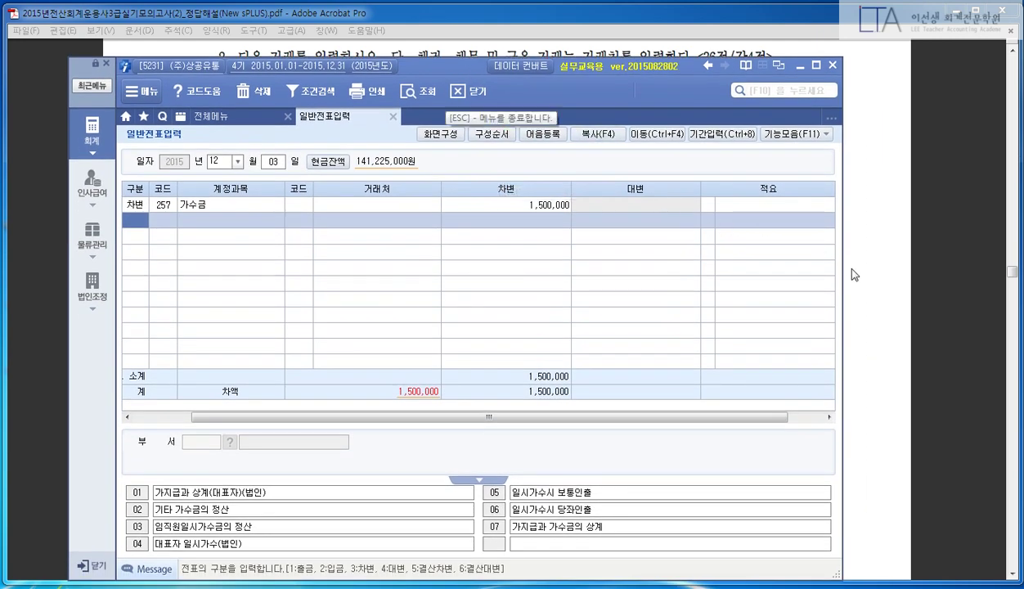
left_click_drag(441, 189, 416, 190)
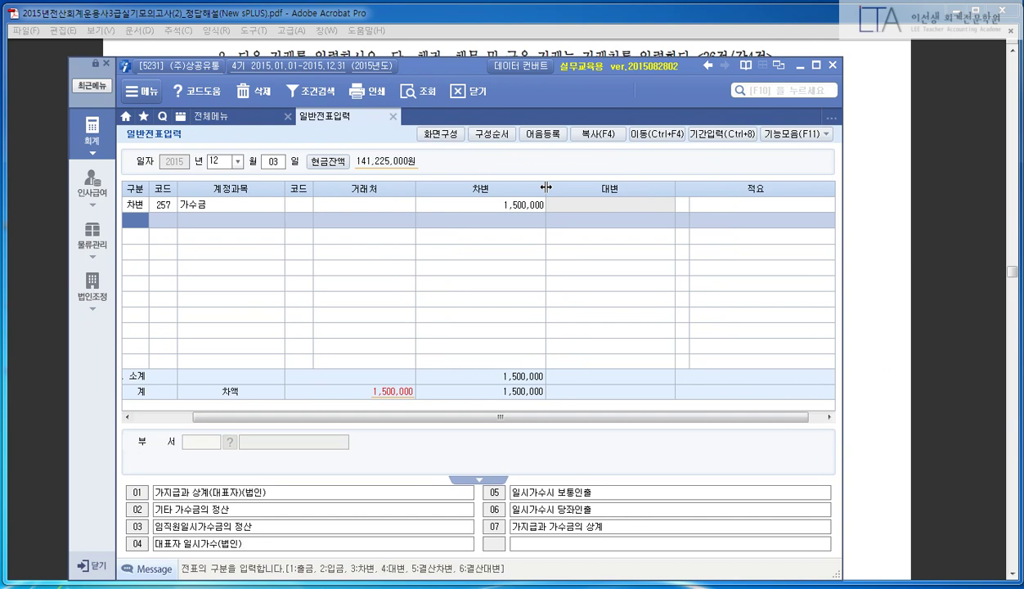
left_click_drag(451, 70, 531, 150)
left_click(378, 281)
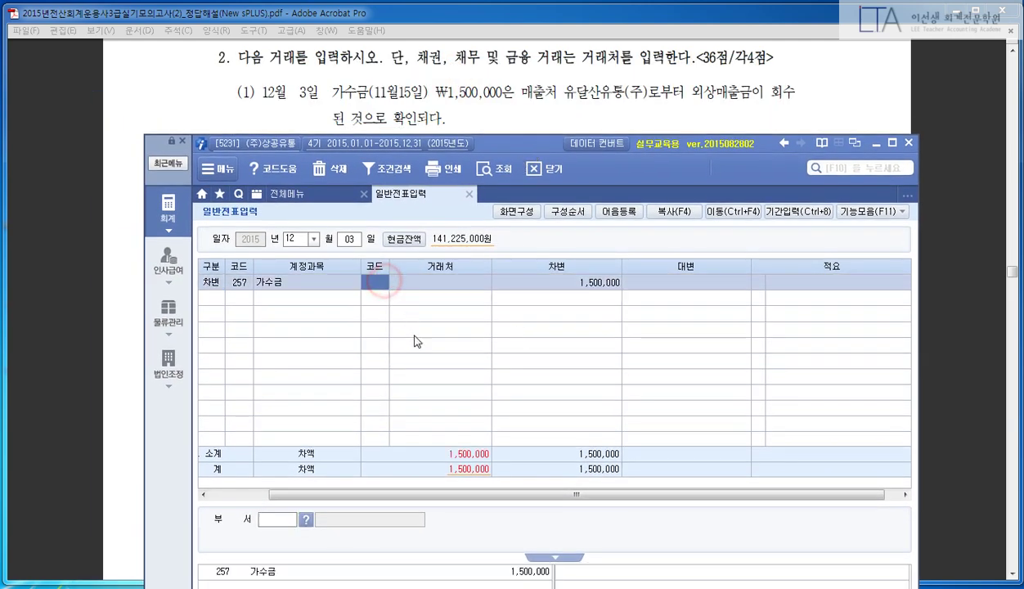
key("Return")
key("Return")
key("Return")
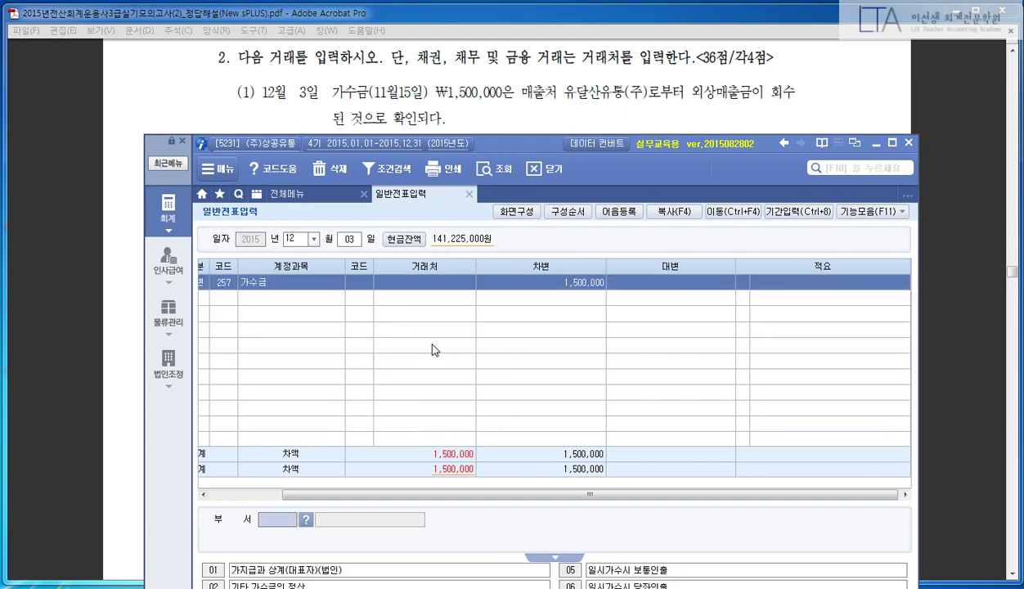
key("Return")
- Enter the credit line 외상매출금 (108), customer 03001 유달산유통(주), 1,500,000
type("4")
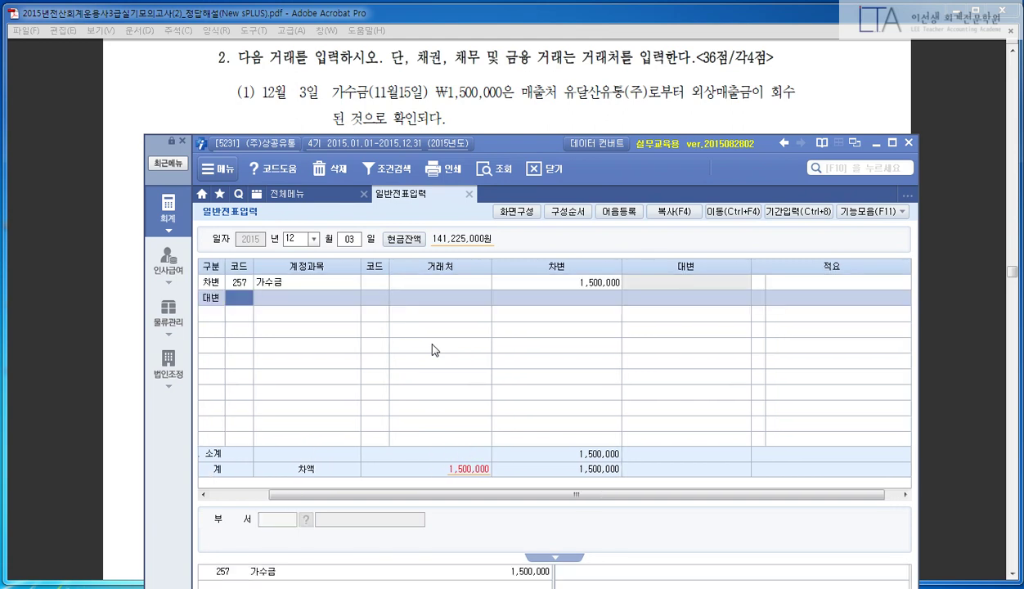
type("108")
key("Return")
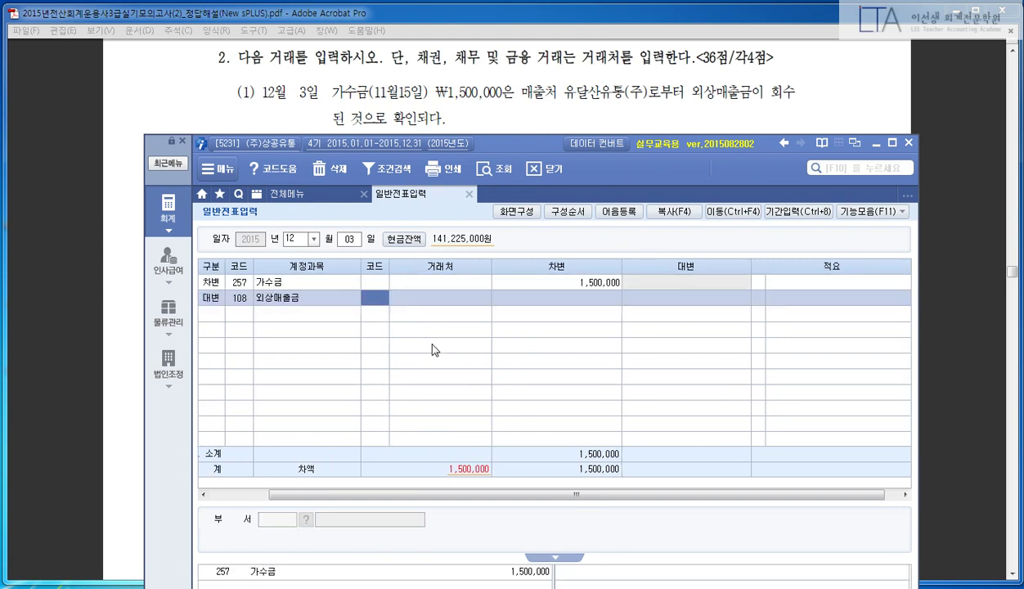
type("3001")
key("Return")
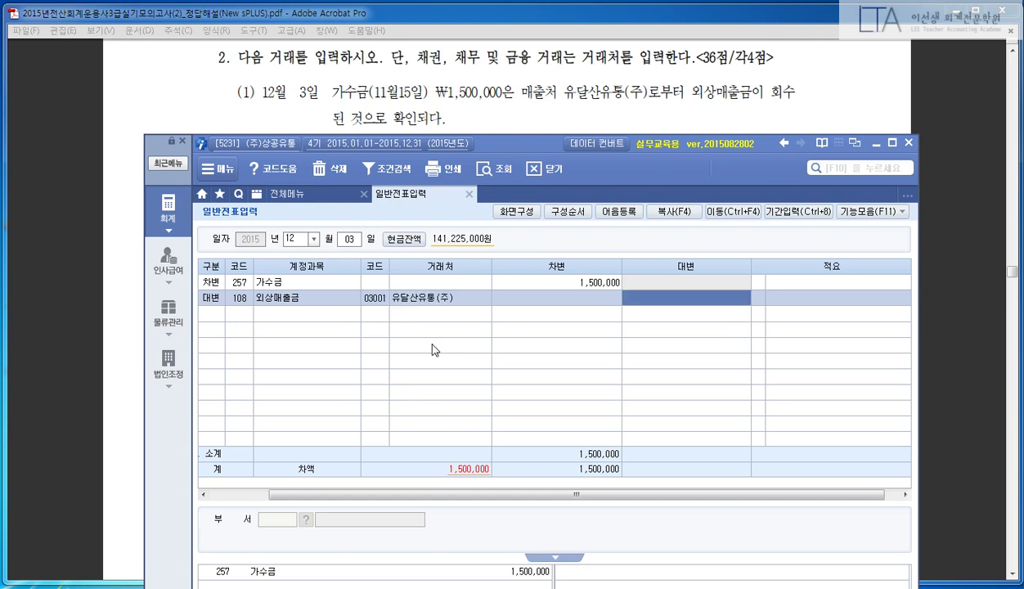
type("1500000")
key("Return")
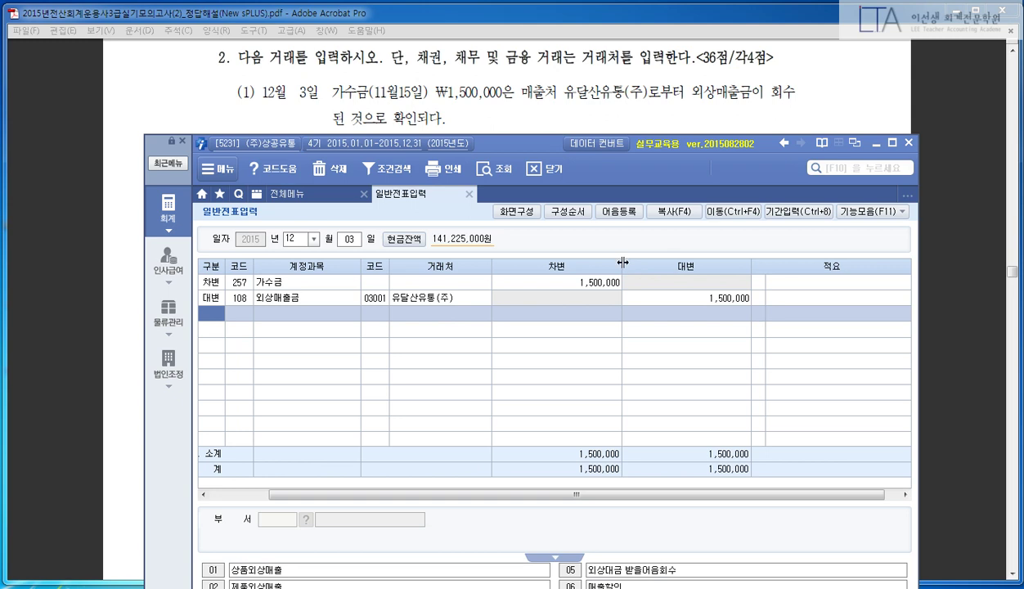
left_click_drag(623, 261, 611, 262)
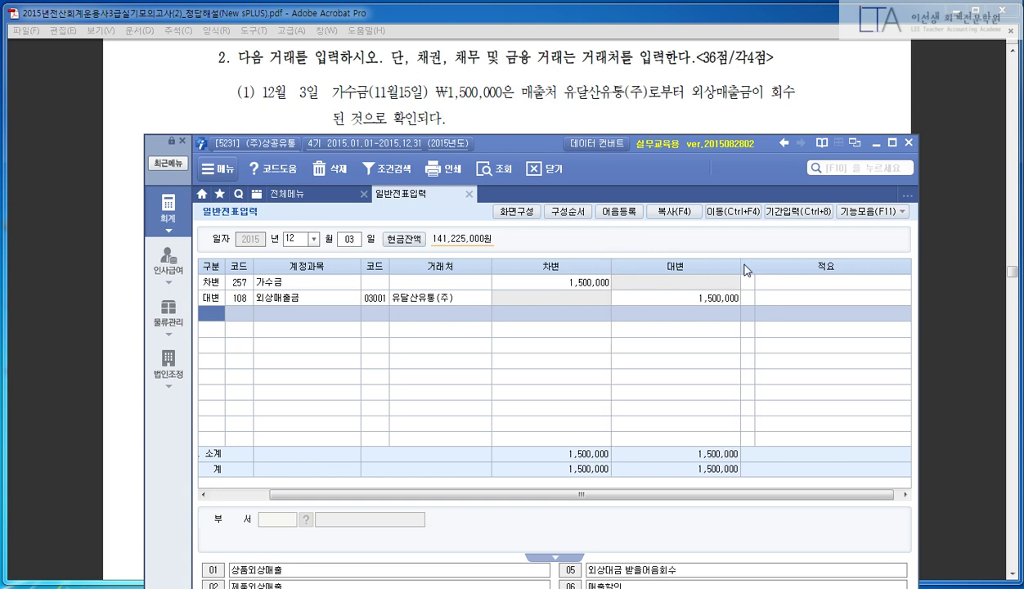
left_click_drag(741, 265, 726, 260)
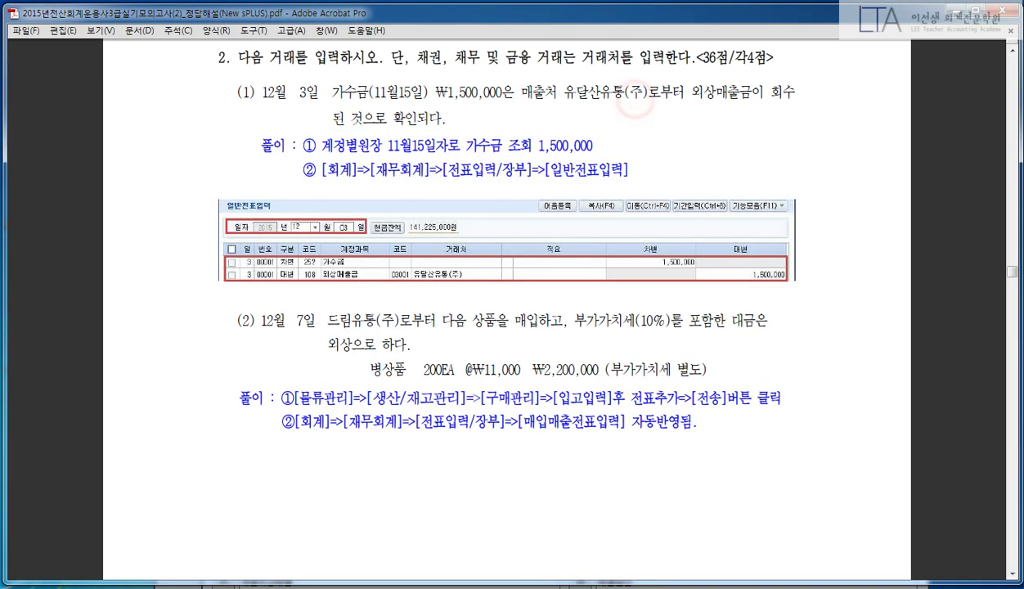
scroll(677, 130, "down", 3)
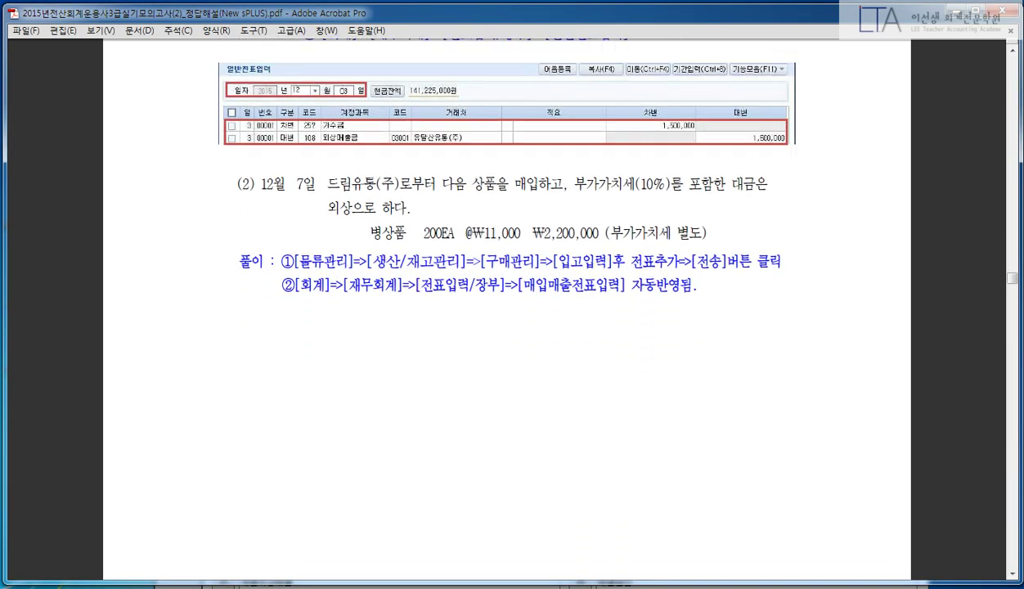
scroll(695, 132, "up", 4)
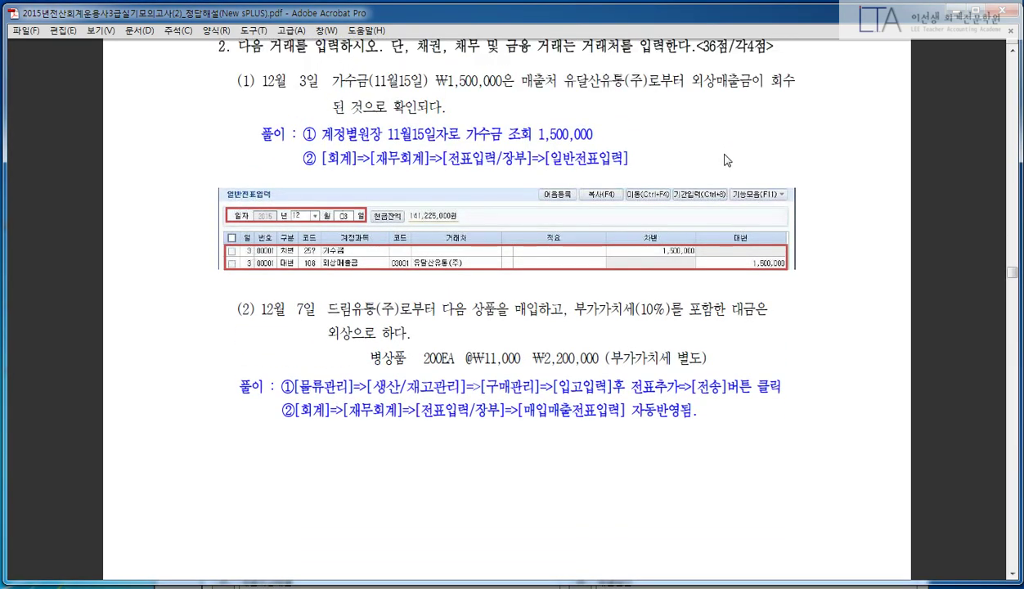
- Scroll the PDF to the Dec 7 purchase problem, then F10-search the menus for 입고
scroll(725, 163, "down", 6)
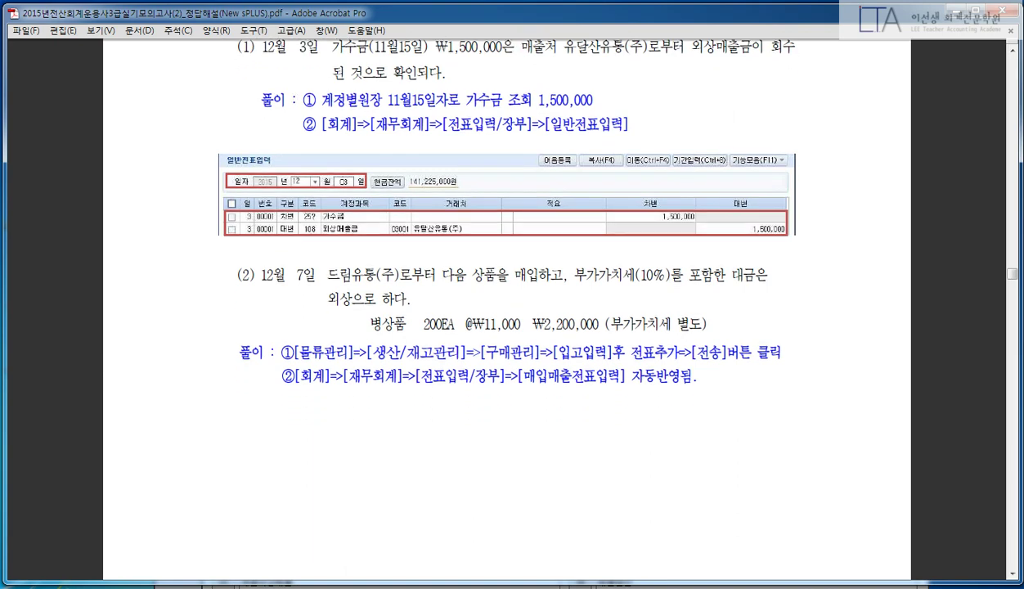
scroll(720, 186, "down", 1)
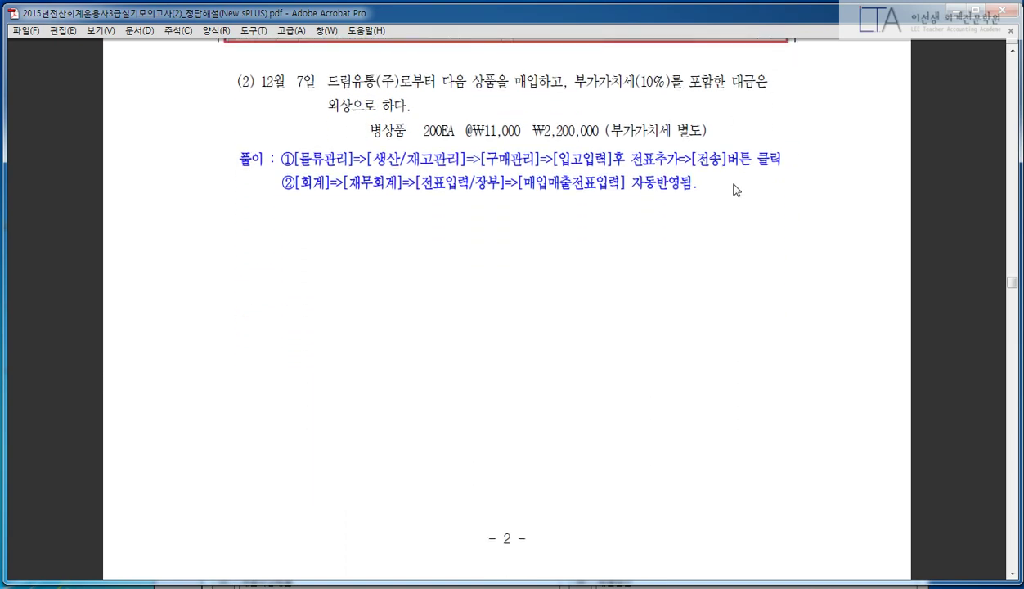
key("alt+Tab")
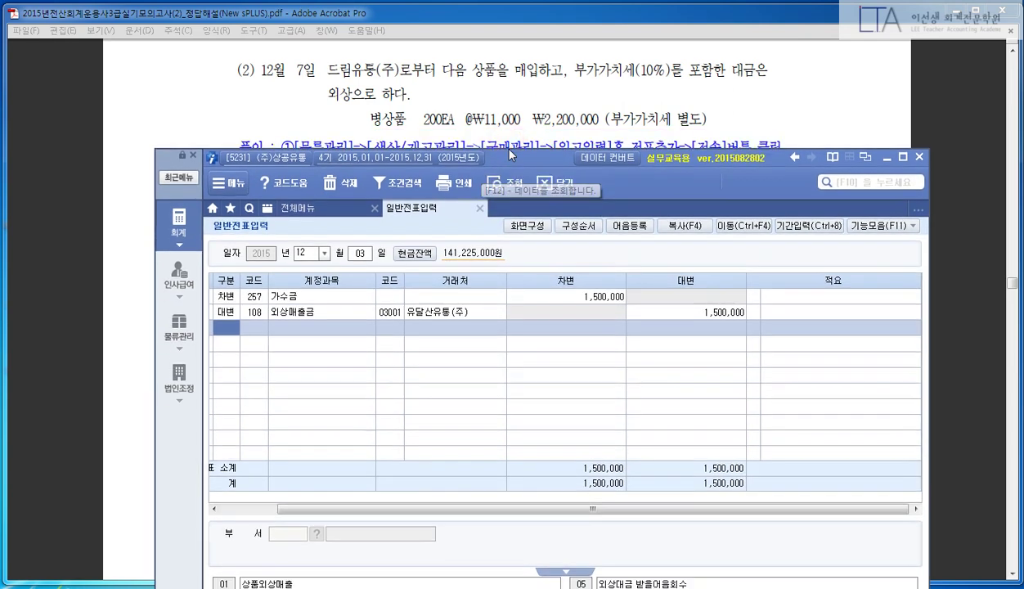
left_click_drag(508, 153, 509, 138)
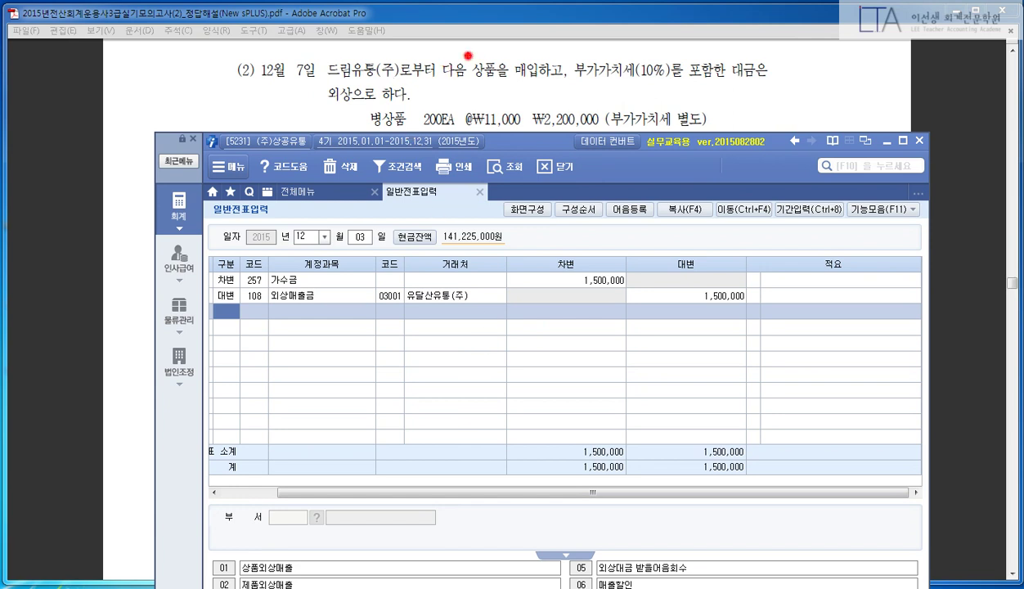
left_click_drag(467, 55, 567, 88)
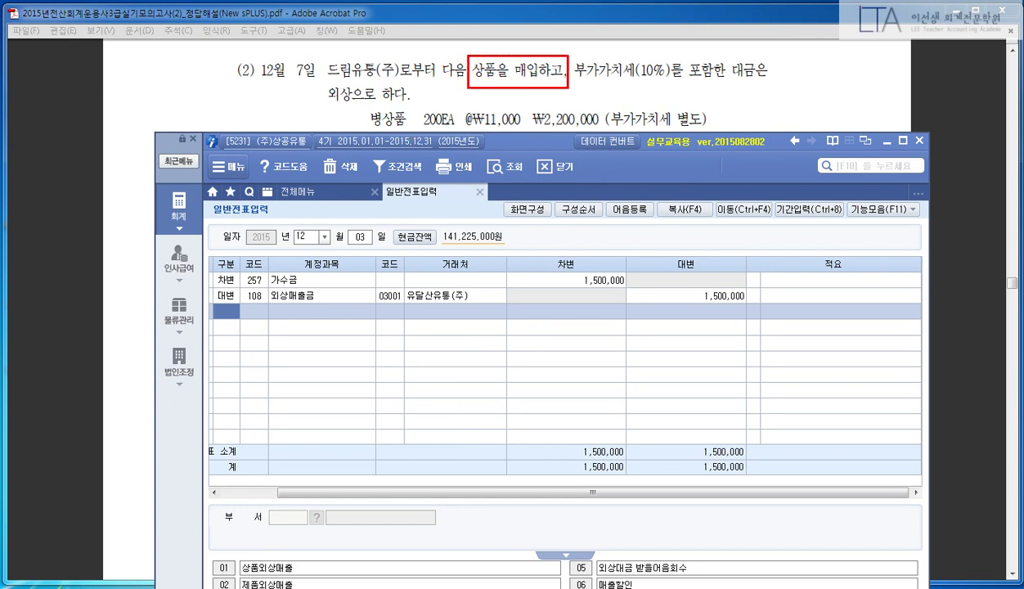
key("Escape")
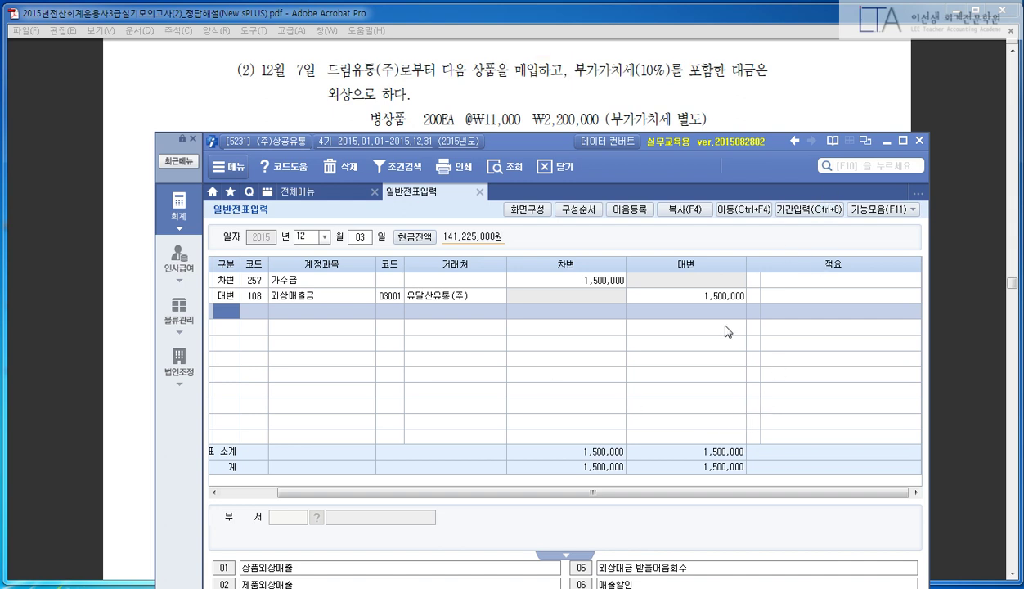
left_click(646, 358)
key("F10")
type("ㅇ;ㅂ")
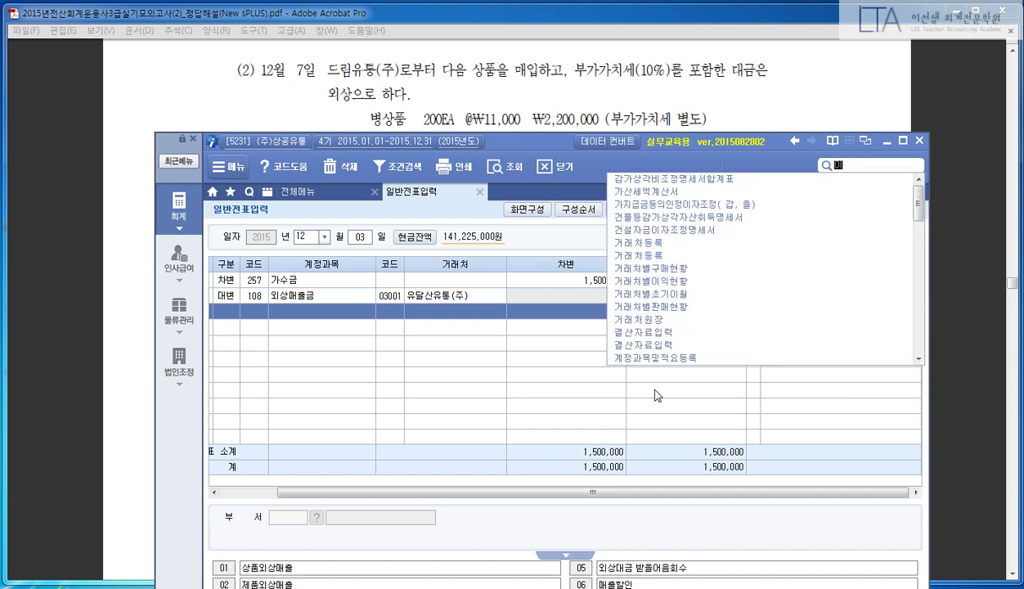
type("고")
- Open 입고입력 and fill the Dec 7 receipt header with supplier 02003 드림유통(주)
key("Down")
key("Return")
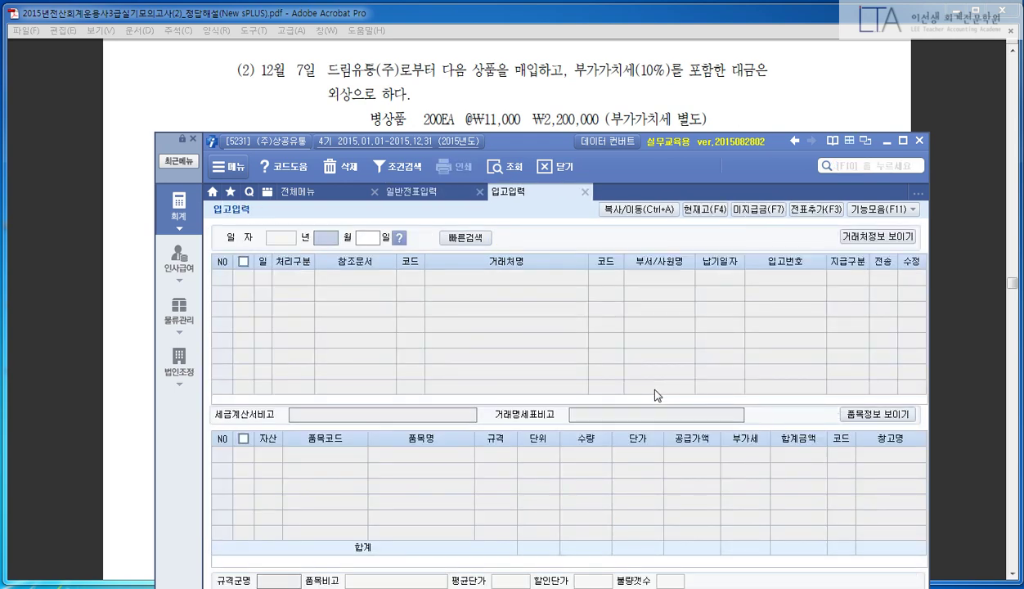
type("120")
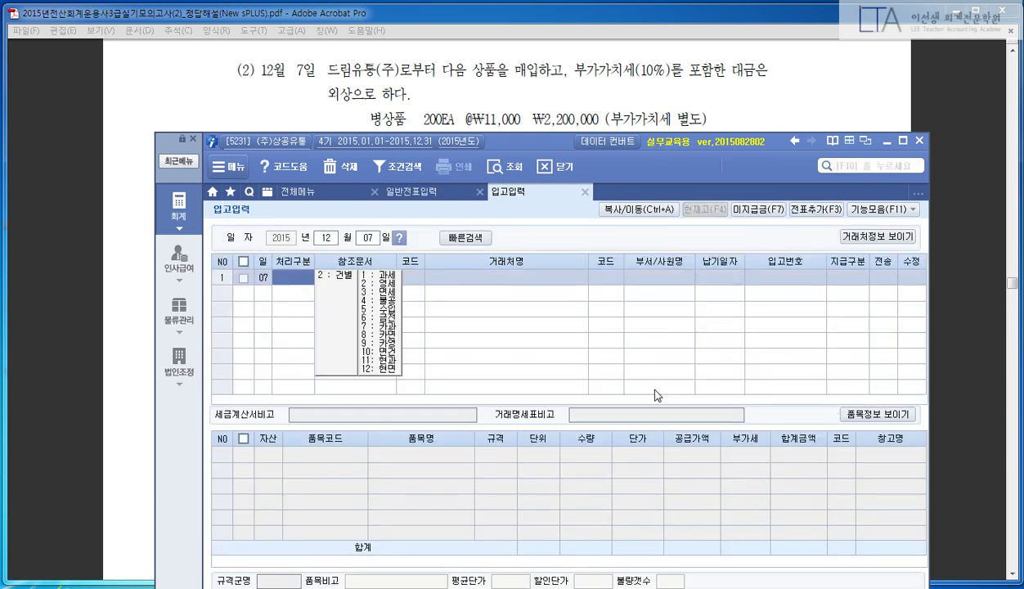
key("Return")
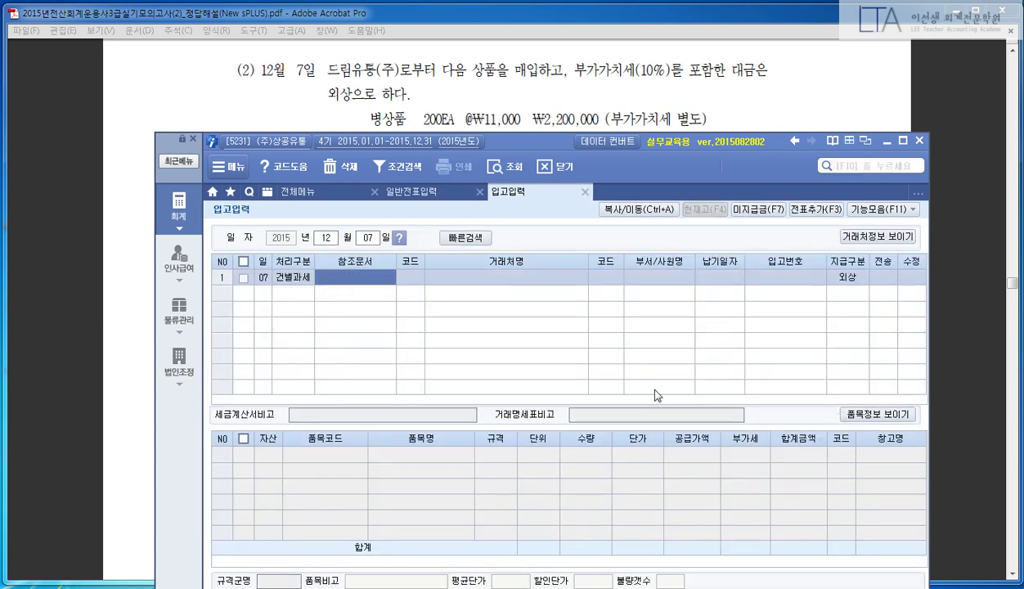
key("F2")
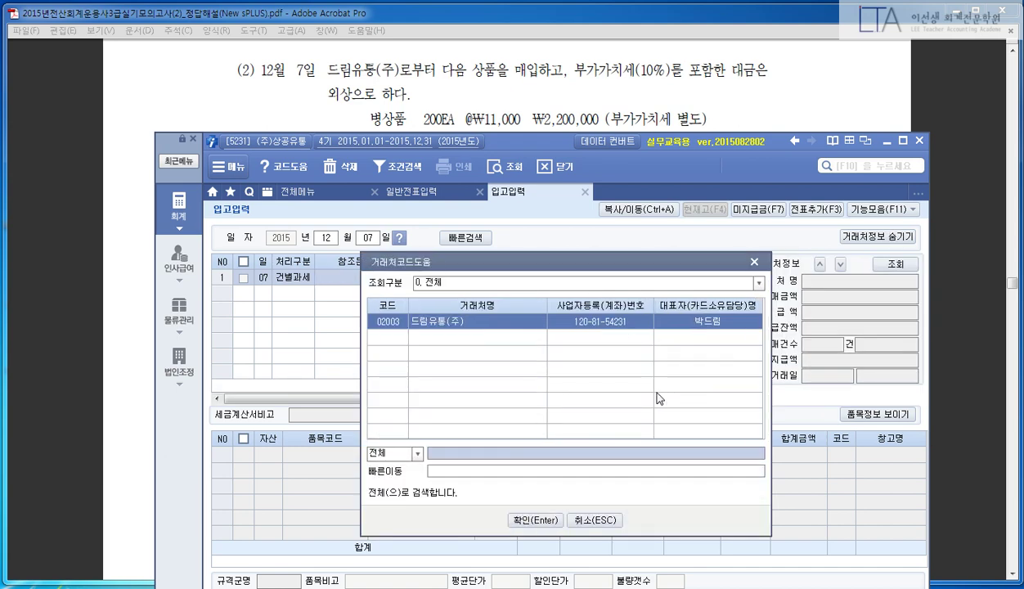
key("Return")
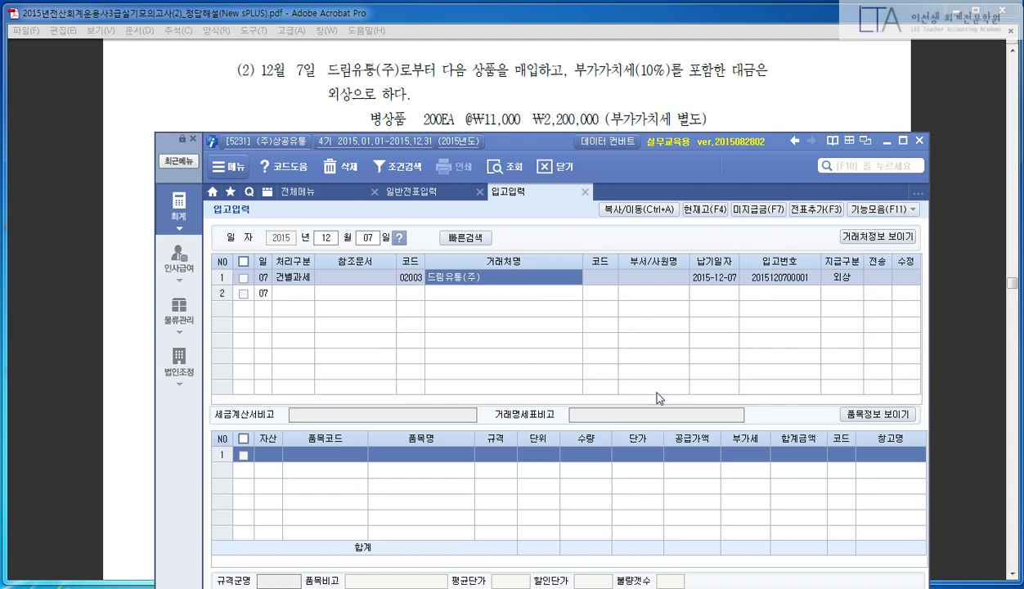
key("Return")
key("Return")
key("Return")
key("Return")
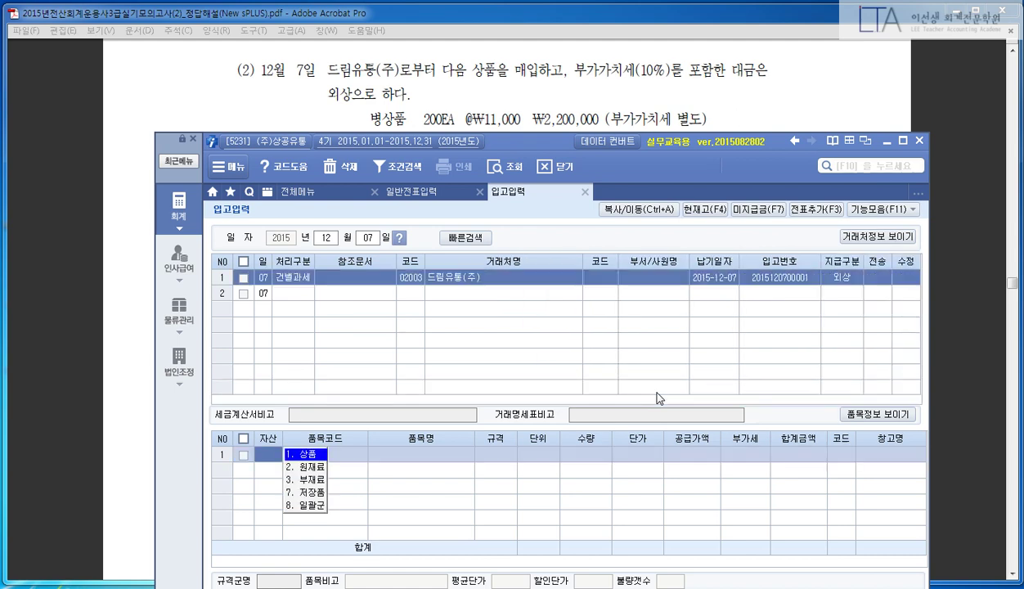
- Add a line for item 45003 병상품 with quantity 200 and unit price 11,000
type("1")
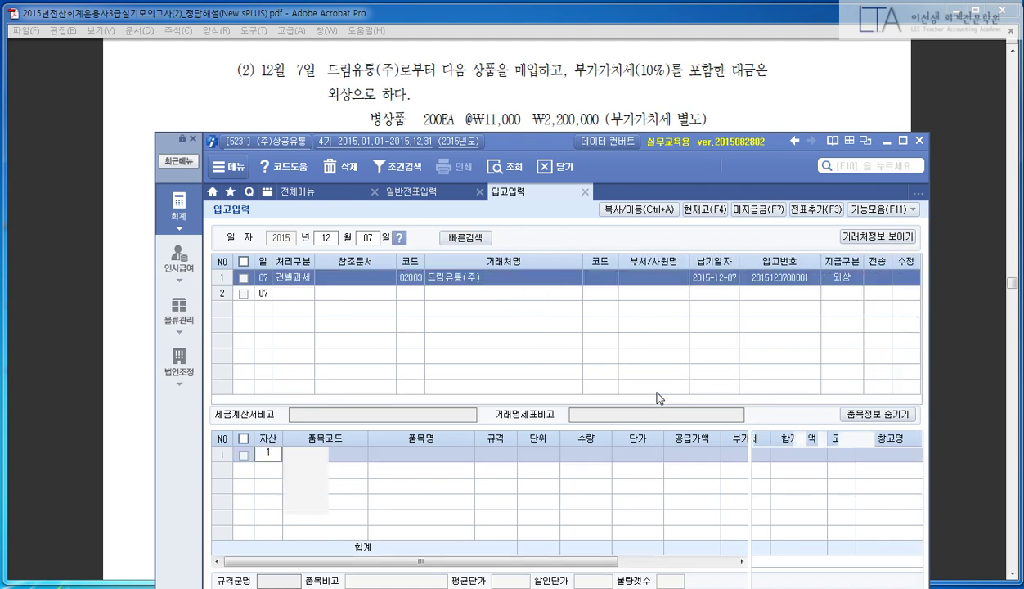
key("Return")
key("Return")
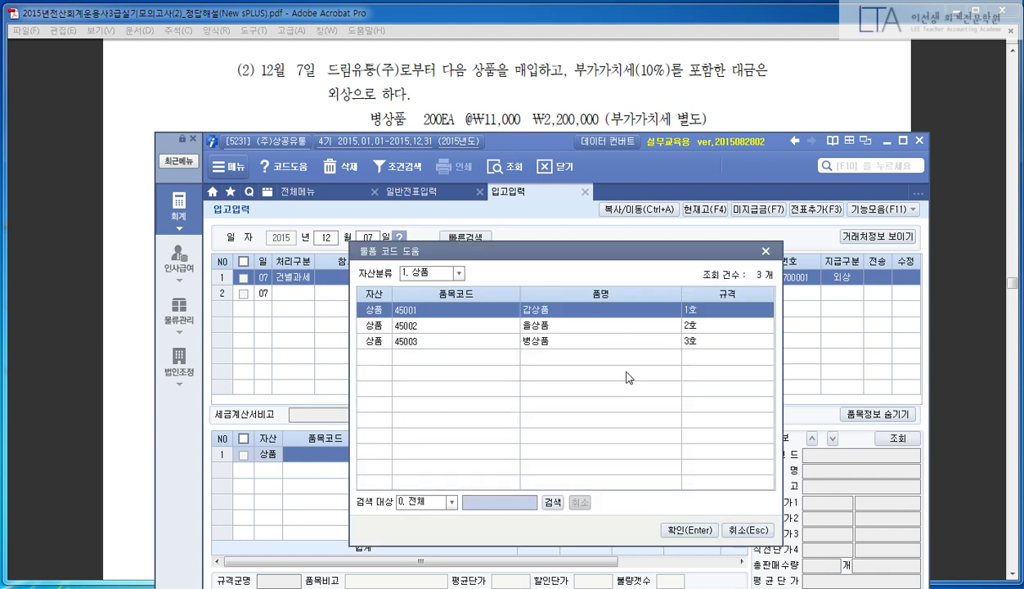
left_click(565, 341)
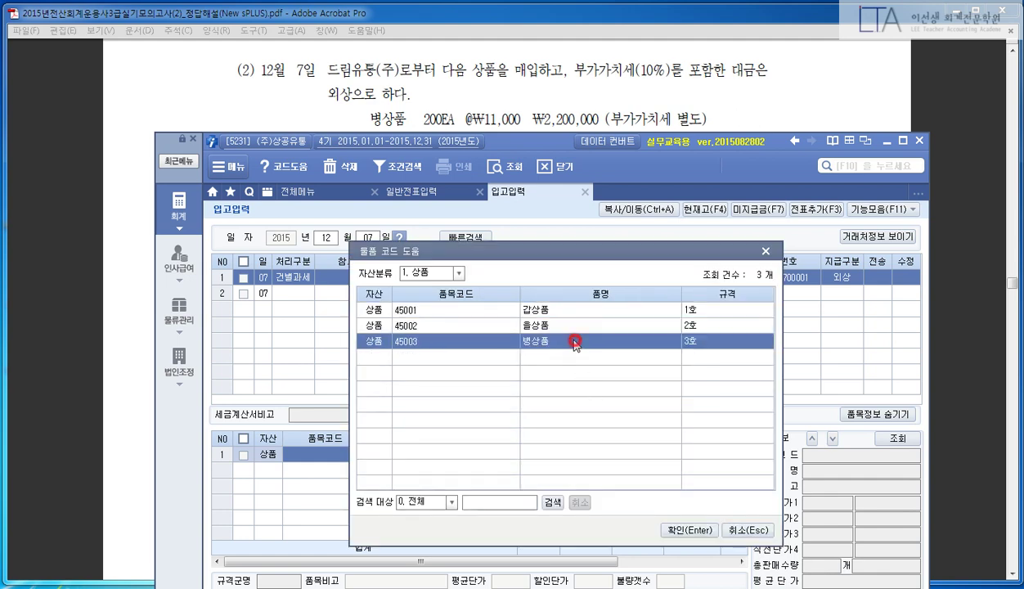
left_click(677, 530)
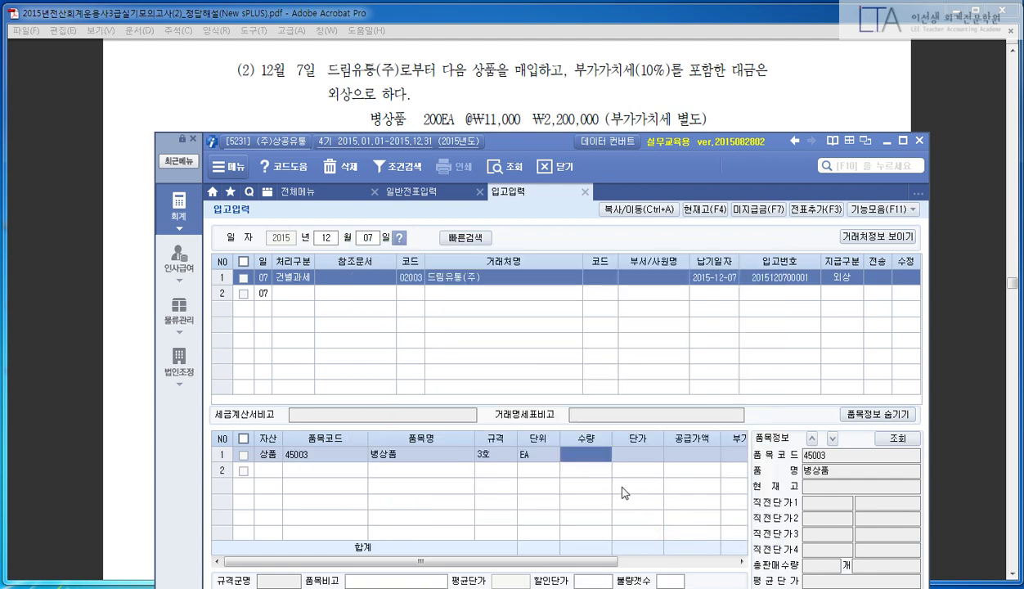
type("200")
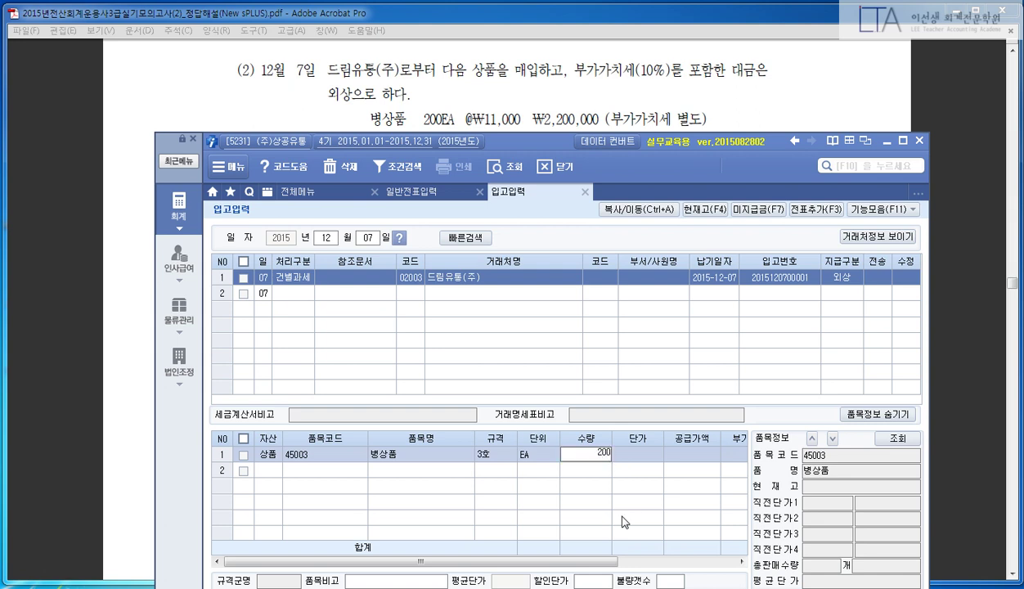
key("Return")
type("110000")
key("Return")
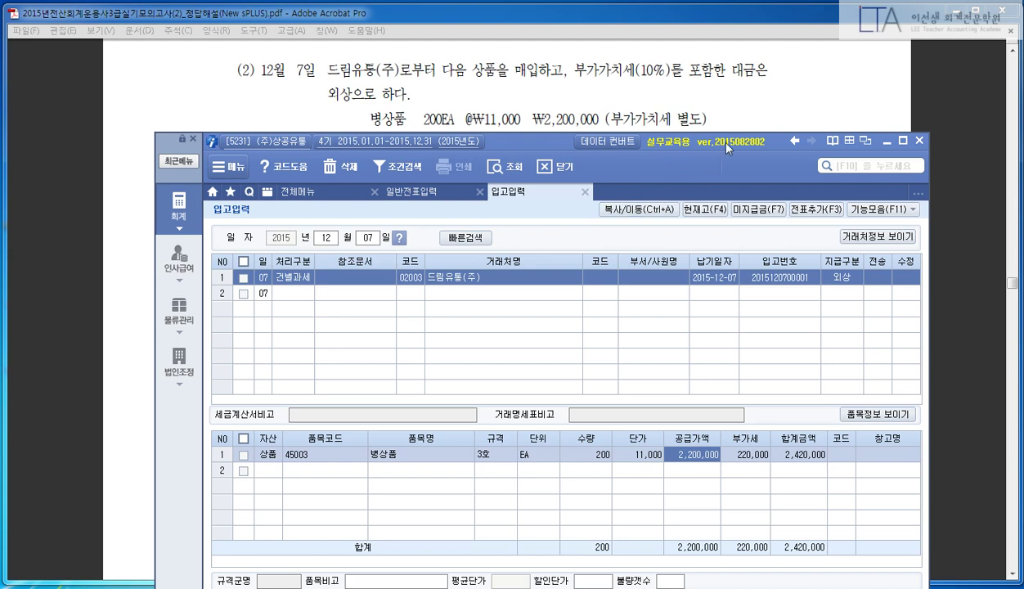
- Highlight the 외상 payment type and the 2,420,000 credit amount against the question
left_click_drag(709, 140, 730, 56)
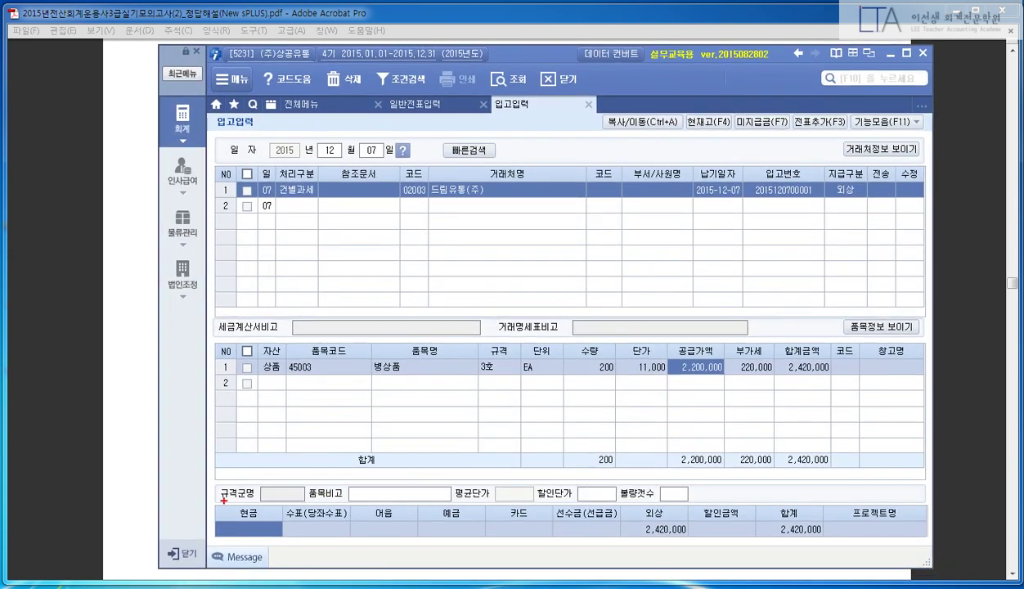
mouse_move(215, 497)
left_mouse_down()
mouse_move(601, 543)
mouse_move(927, 544)
left_mouse_up()
left_click_drag(629, 499, 696, 548)
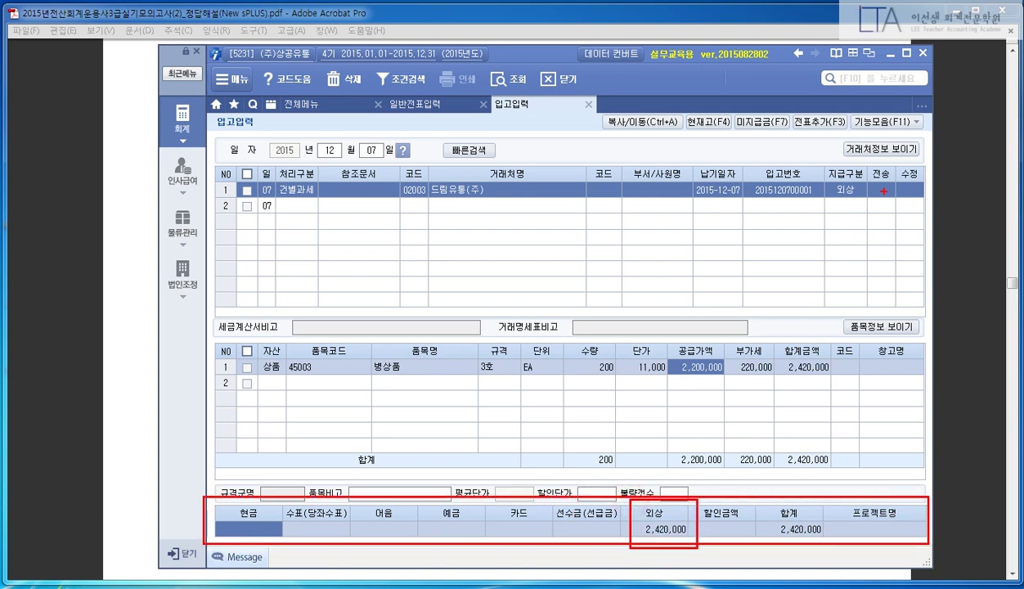
mouse_move(822, 157)
left_mouse_down()
mouse_move(860, 209)
mouse_move(878, 213)
left_mouse_up()
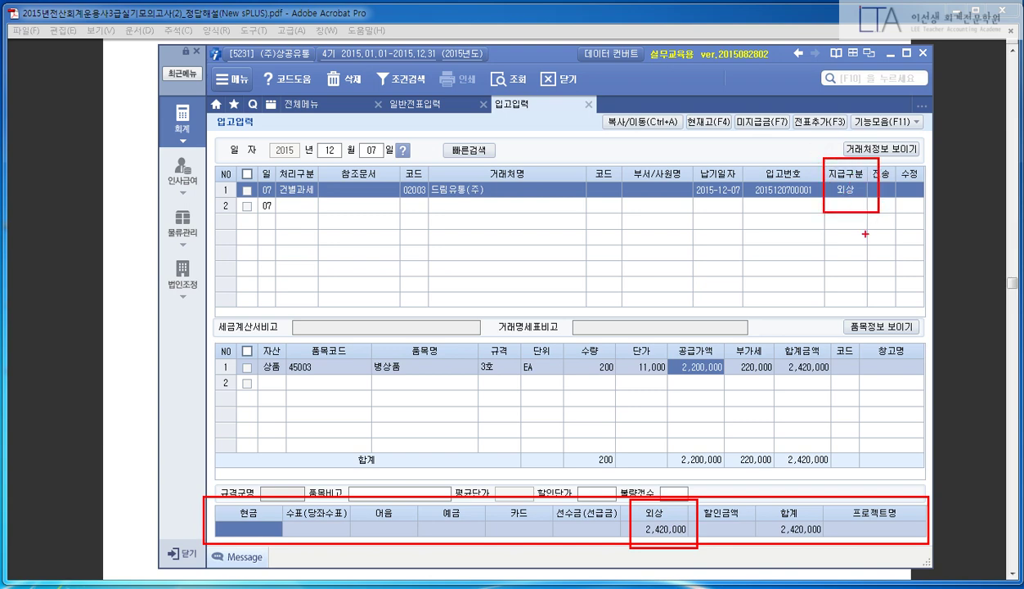
key("Escape")
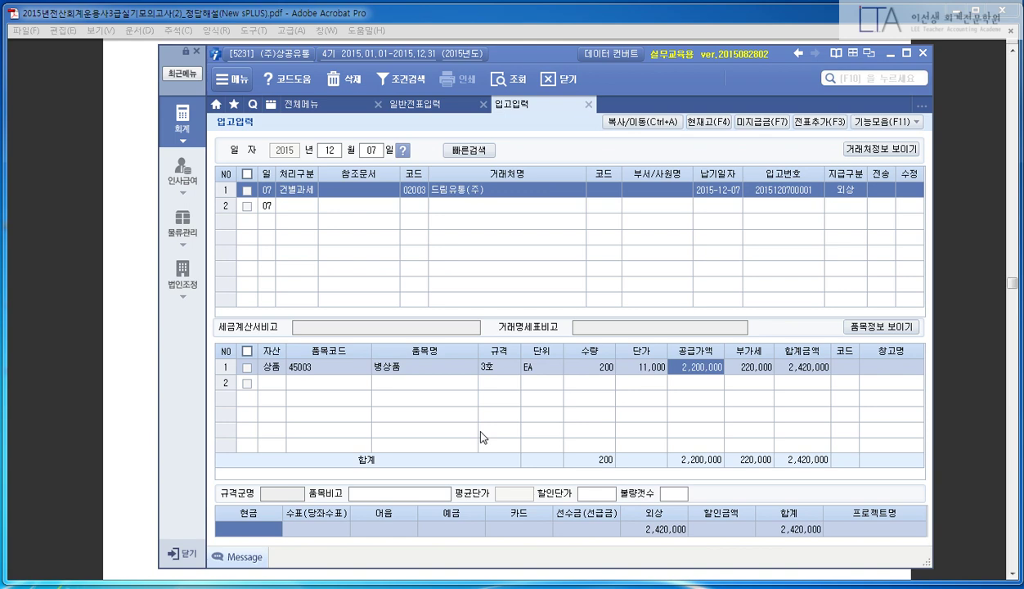
- Check item 45003's stock, then add a voucher (F3 전표추가) for the Dec 7 receipt
key("F4")
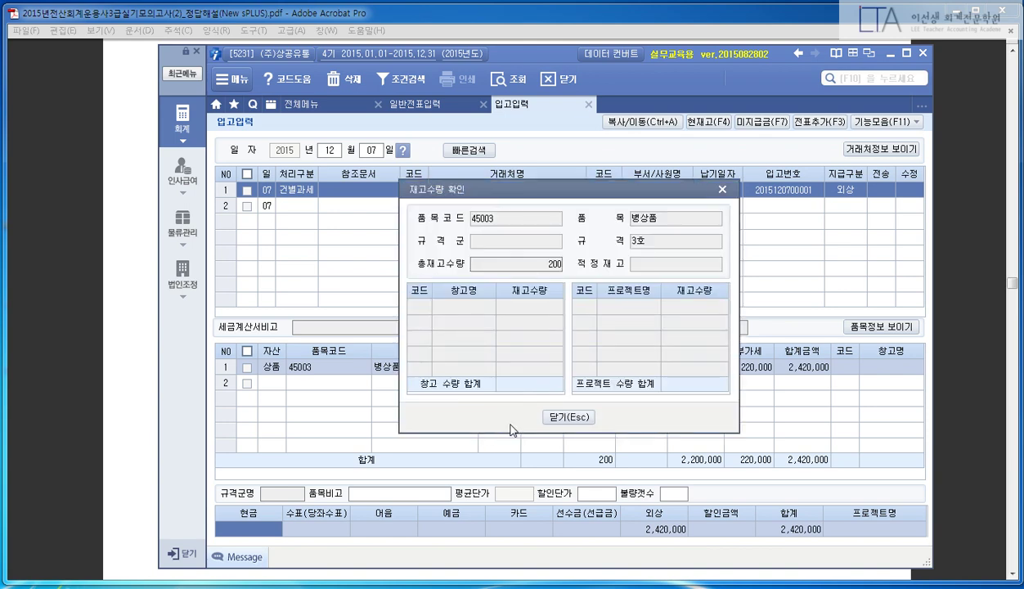
left_click(571, 416)
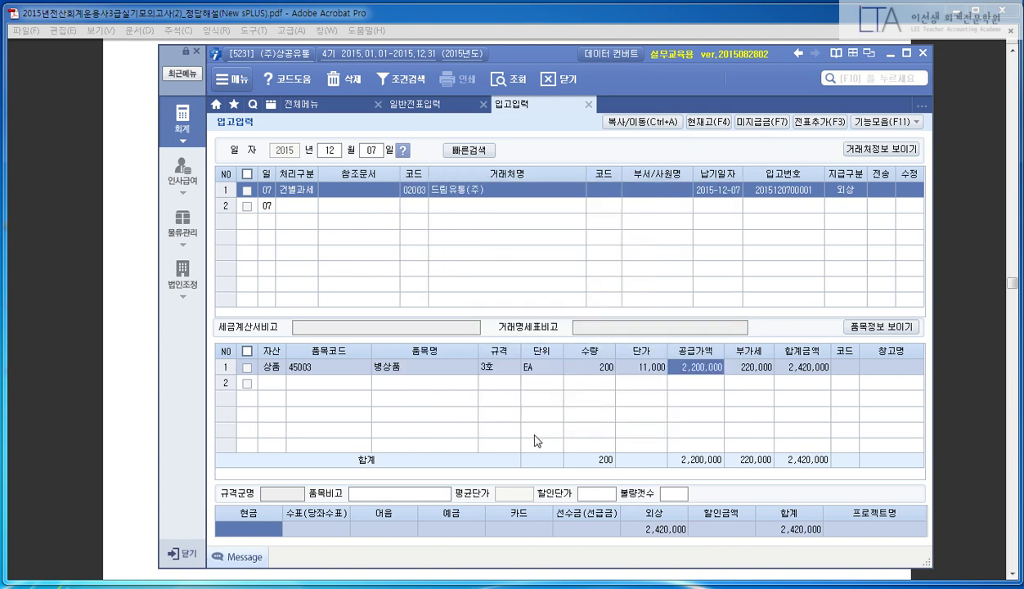
key("F3")
left_click(524, 328)
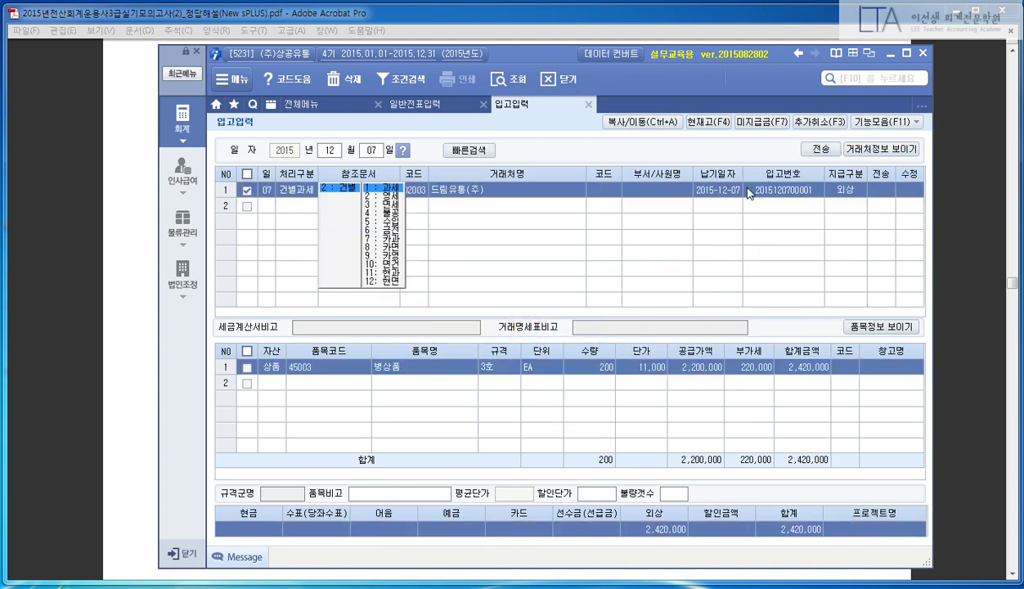
- Transfer (전송) the receipt to accounting, close 입고입력, and show the full menu
left_click_drag(777, 132, 834, 167)
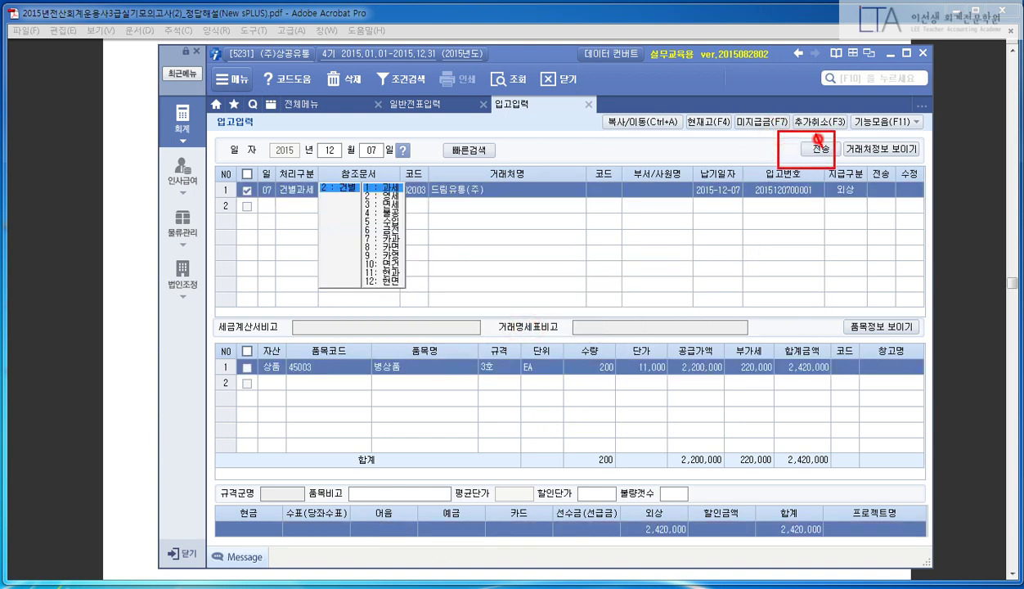
left_click_drag(816, 133, 832, 133)
left_click(818, 149)
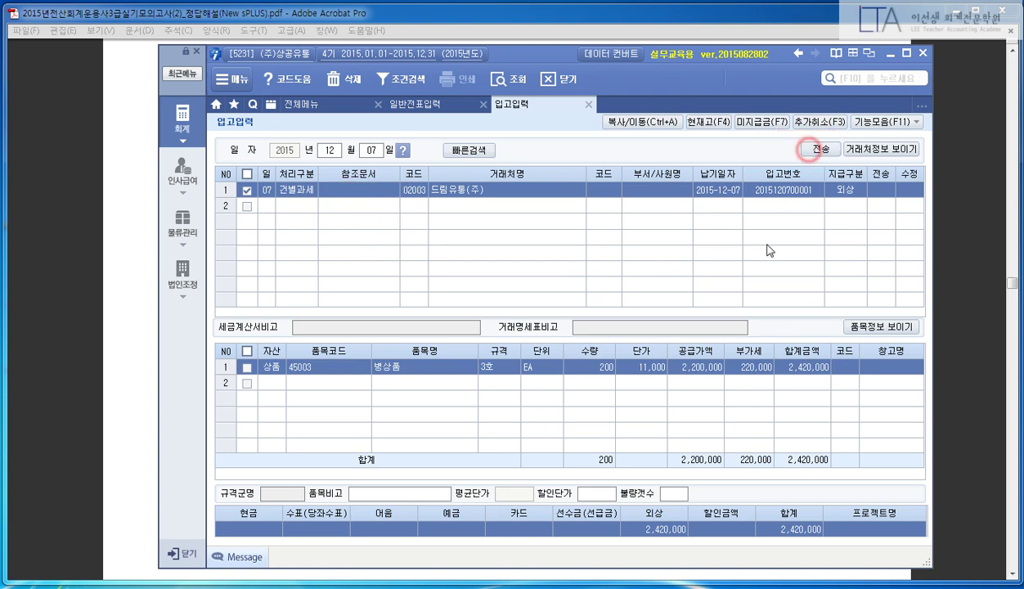
left_click(509, 369)
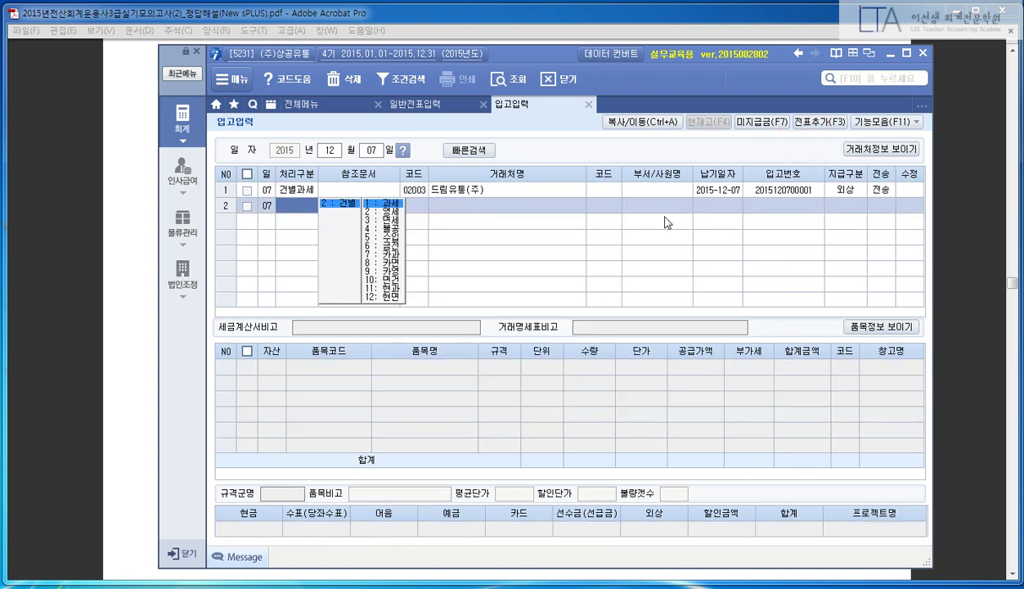
left_click(588, 105)
left_click(327, 104)
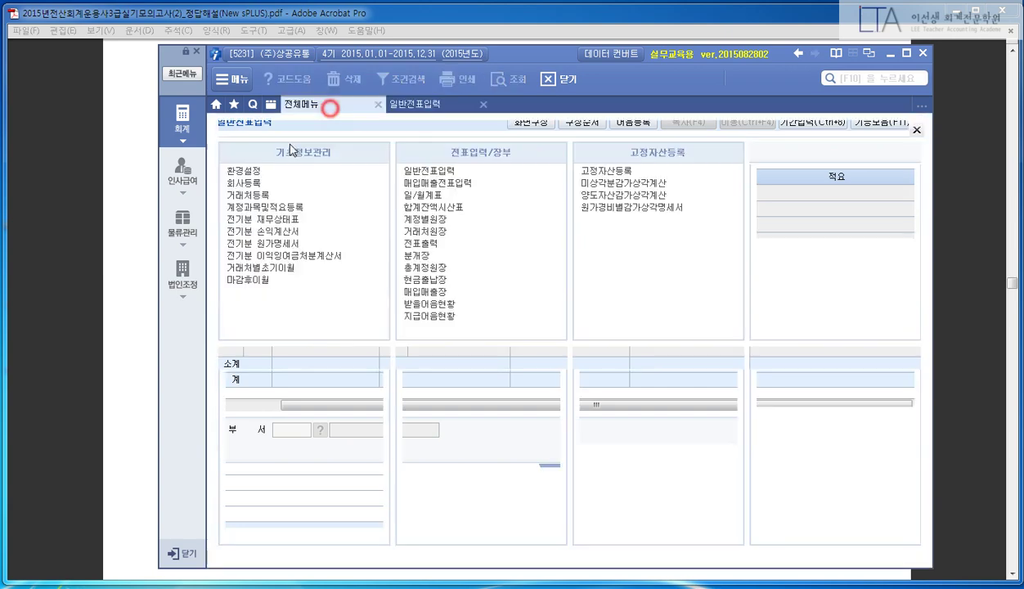
- Load 매입매출전표입력 for 12/07, review the 2,420,000 과세 외상 purchase, then close it
left_click(437, 181)
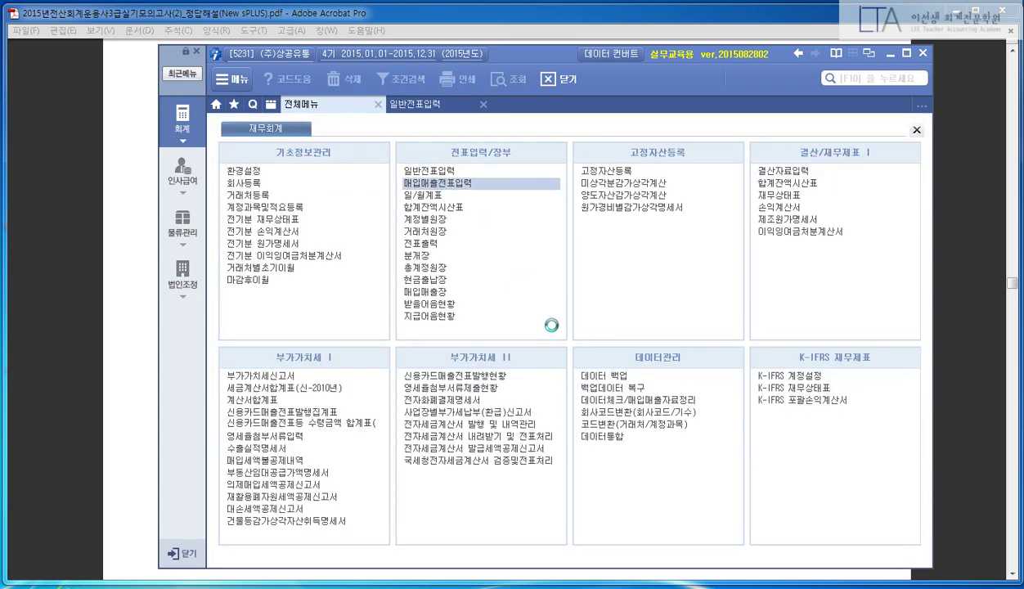
key("alt+Tab")
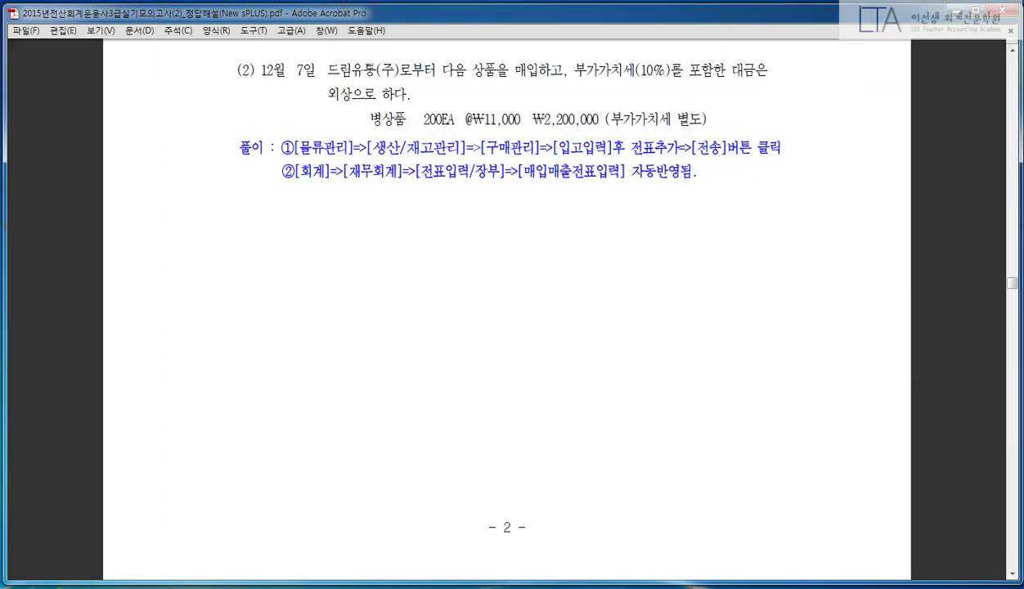
key("alt+Tab")
type("12")
key("Return")
type("07")
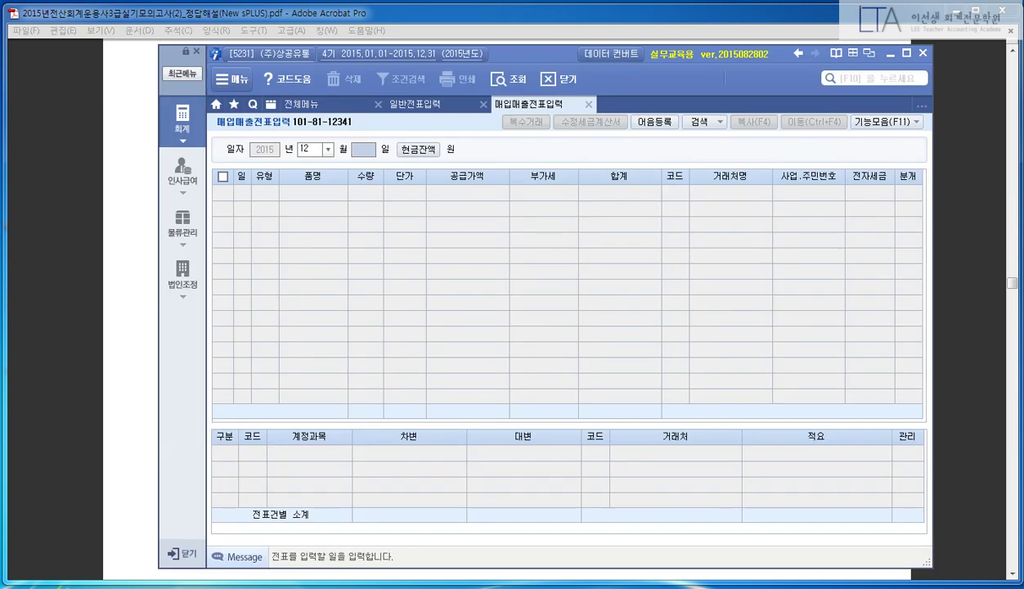
key("Return")
key("Return")
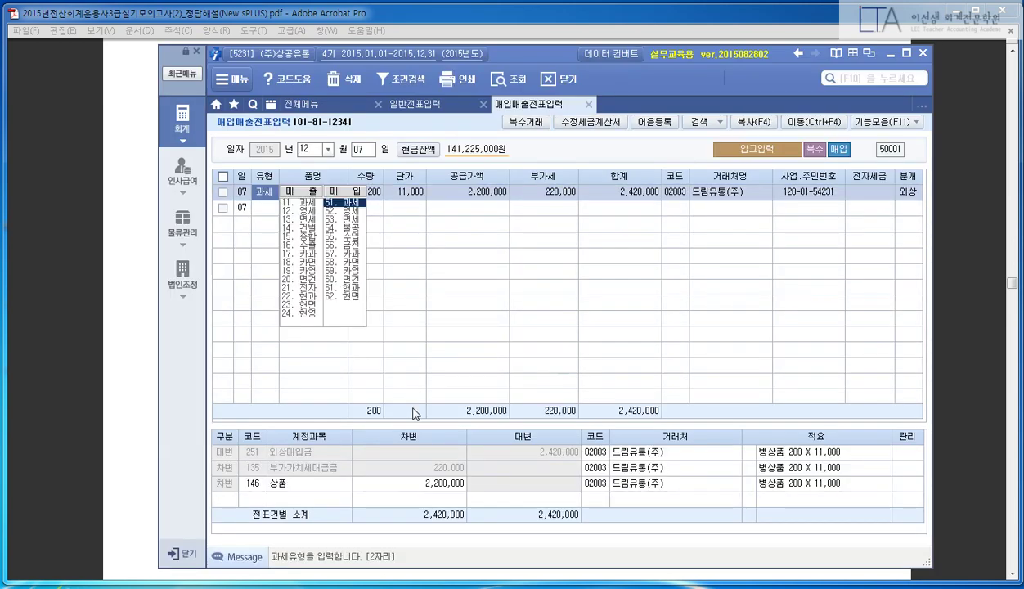
left_click(564, 197)
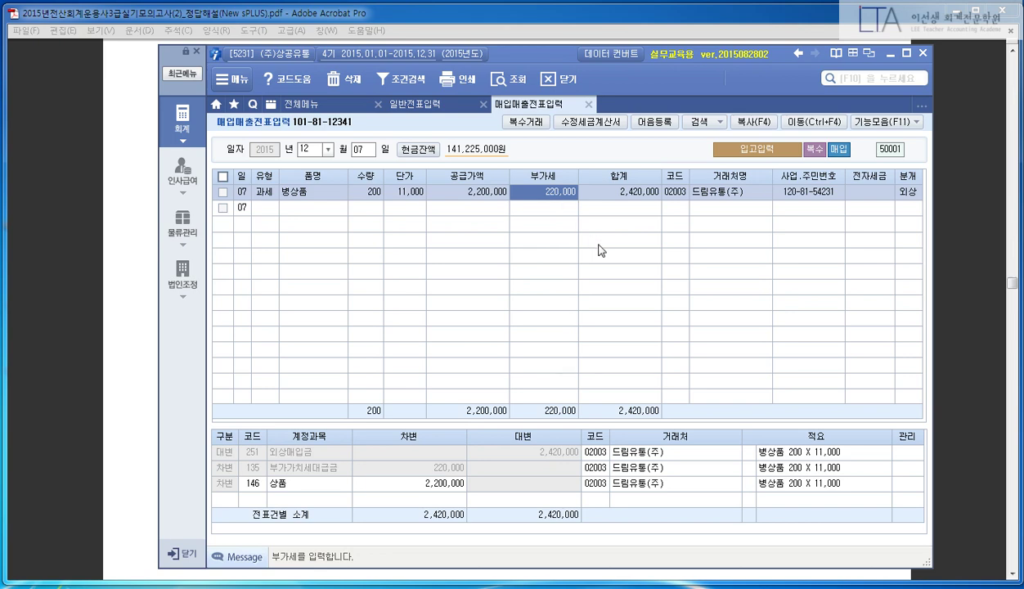
left_click(589, 109)
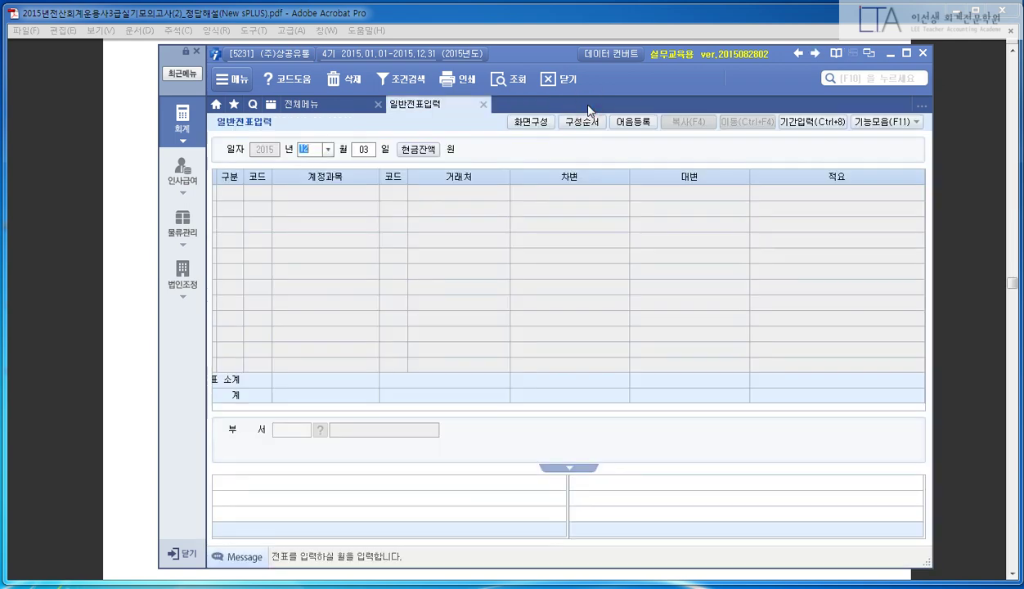
- Scroll the answer PDF to problem (3), the Dec 10 projector asset 06003
left_click(458, 13)
scroll(585, 238, "down", 10)
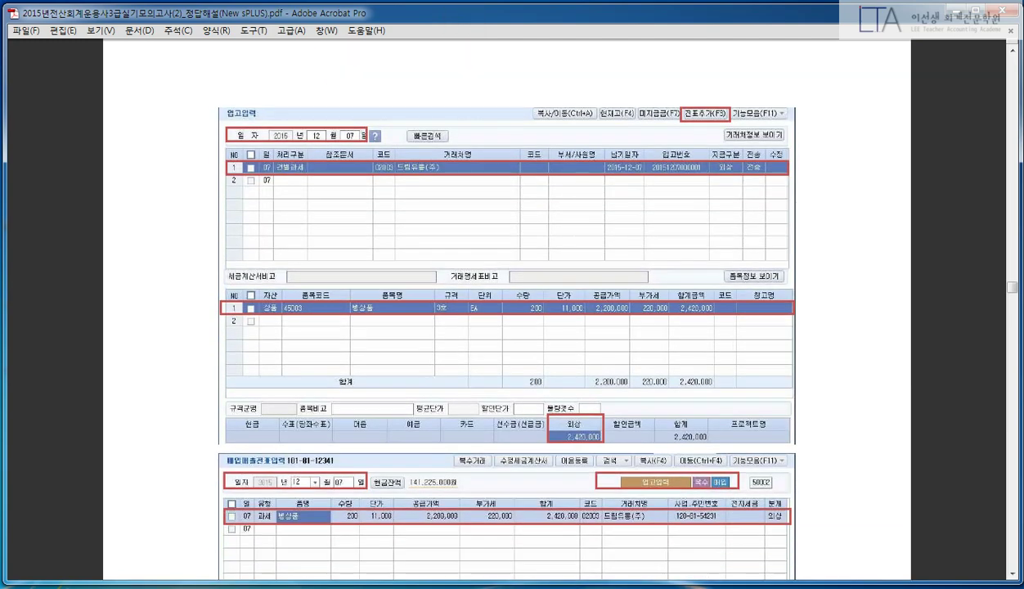
scroll(507, 311, "down", 6)
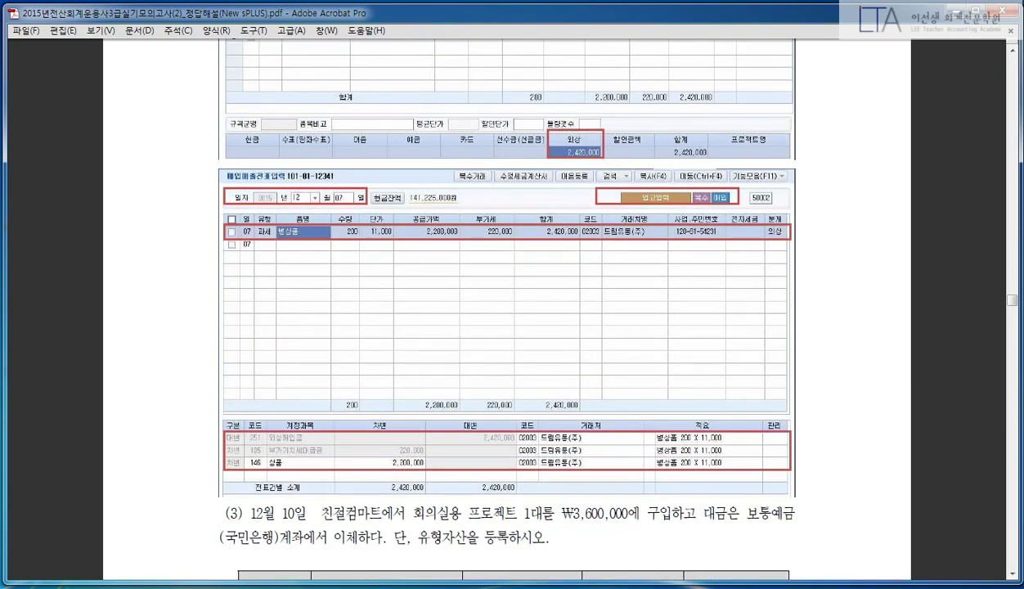
scroll(507, 311, "down", 12)
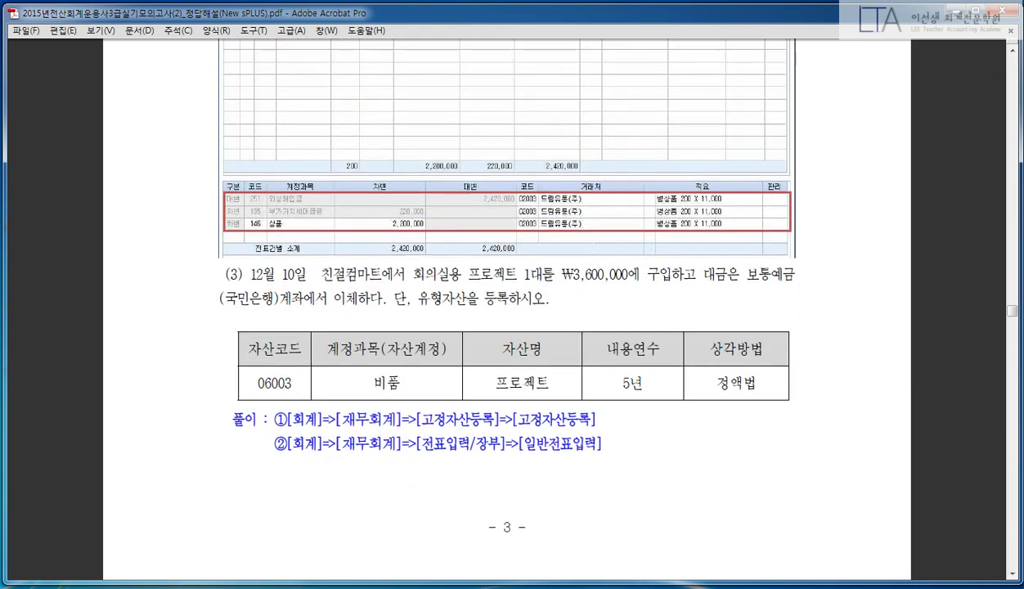
scroll(507, 311, "up", 10)
scroll(507, 311, "down", 10)
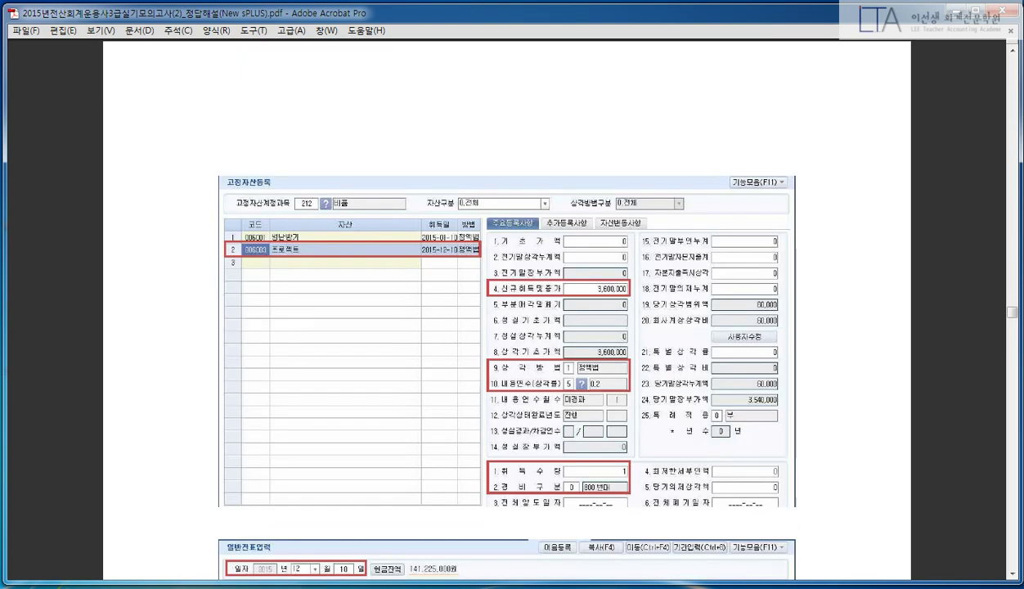
scroll(507, 310, "up", 10)
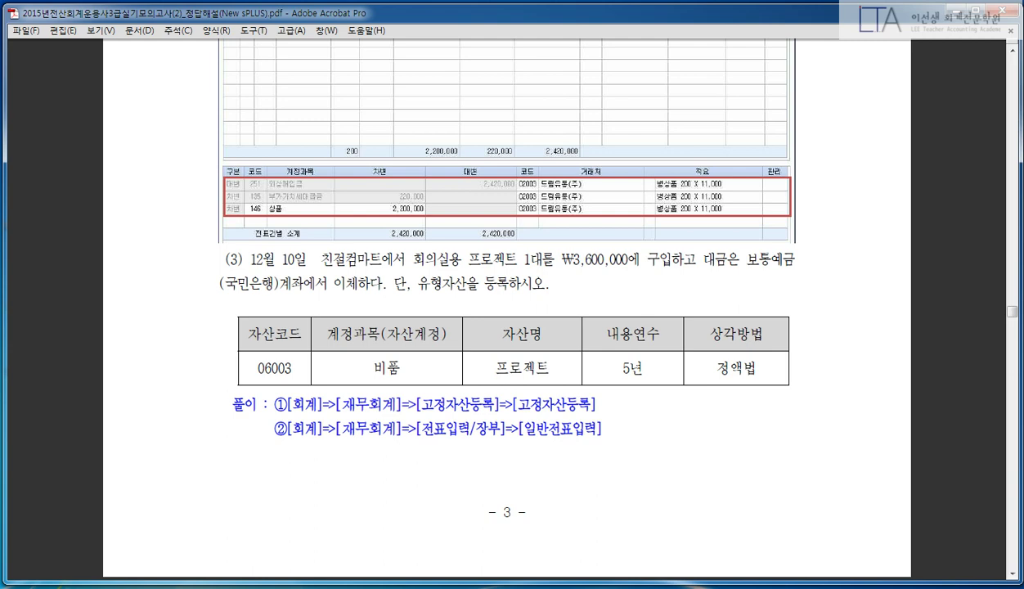
- Highlight the asset name 프로젝트 in question (3), then start a day-10 voucher in 일반전표입력
left_click_drag(466, 243, 528, 269)
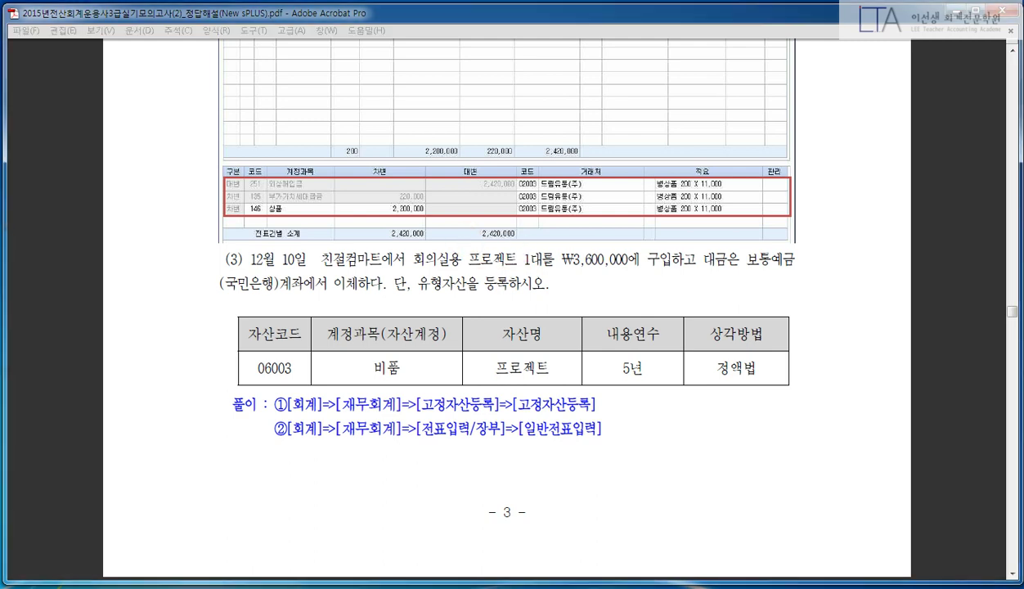
key("alt+Tab")
key("Return")
type("10")
key("Return")
- Enter the debit line 212 비품 for 3,600,000, checking the amount and bank in the question
type("3")
key("Return")
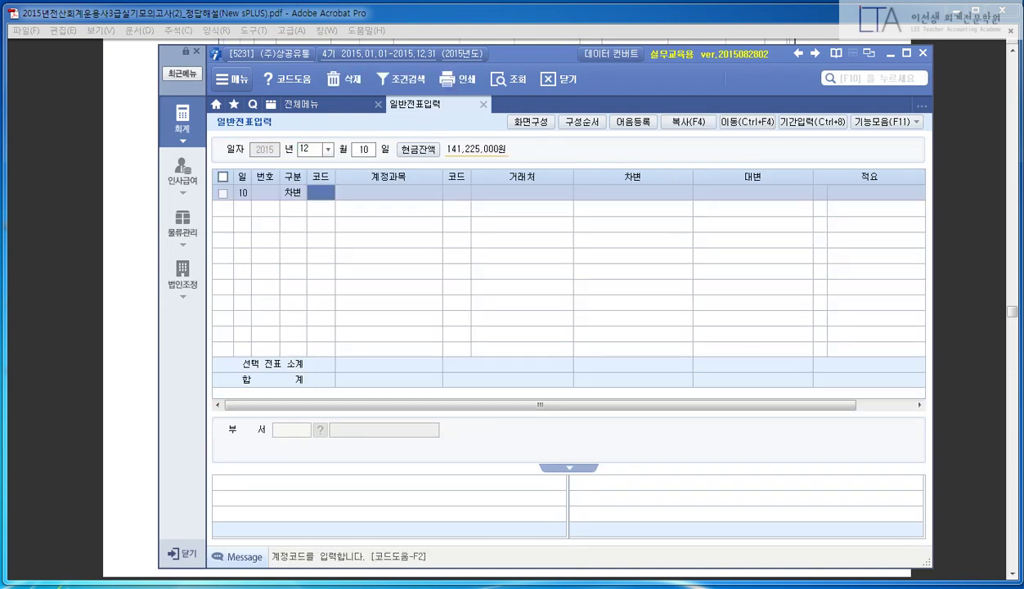
type("212")
key("Return")
key("Return")
key("Return")
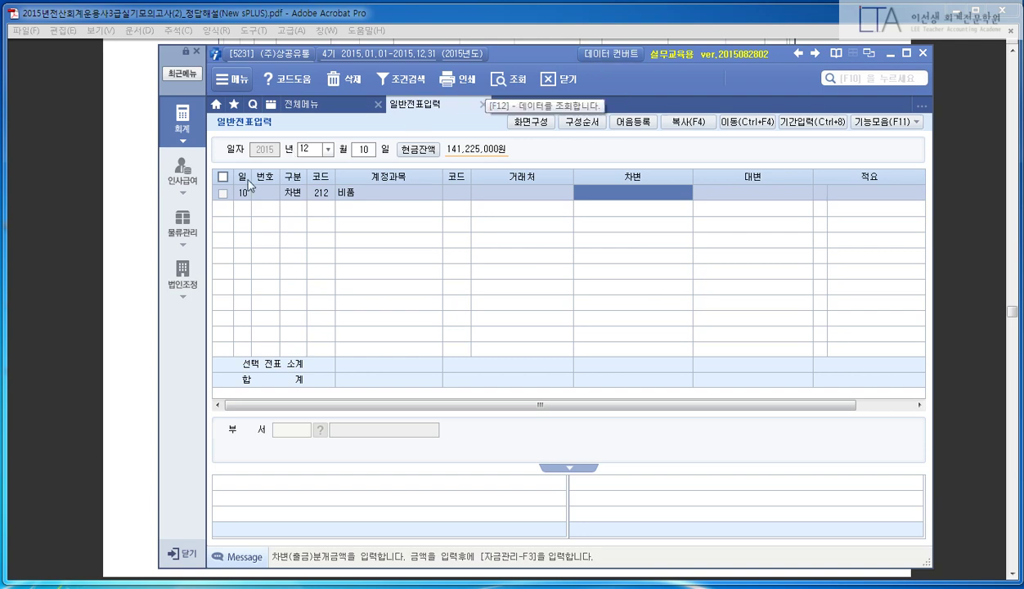
left_click(127, 221)
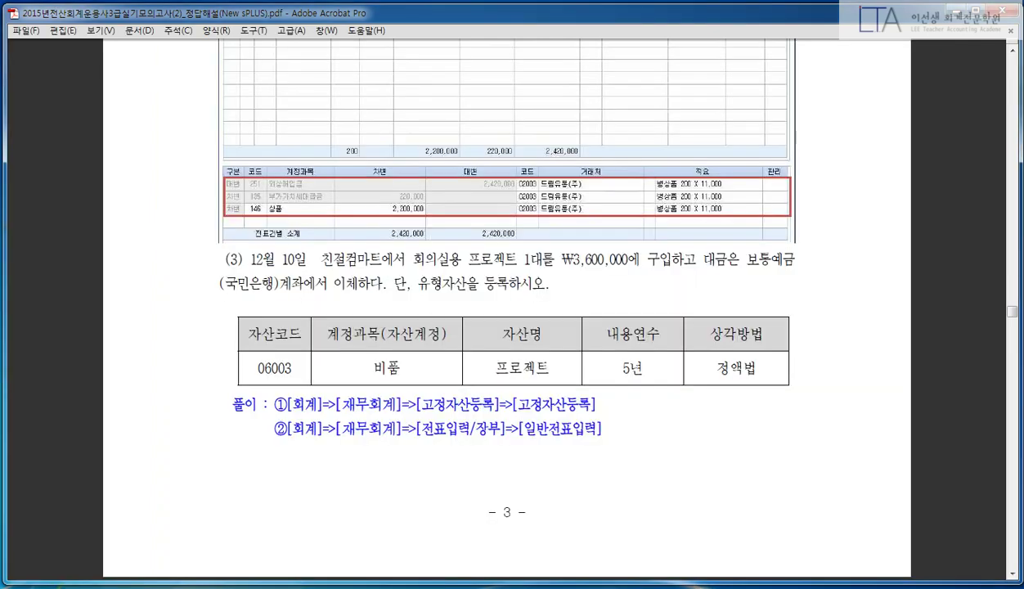
left_click_drag(559, 253, 682, 257)
left_click(646, 255)
left_click_drag(247, 285, 254, 288)
left_click(338, 284)
key("alt+Tab")
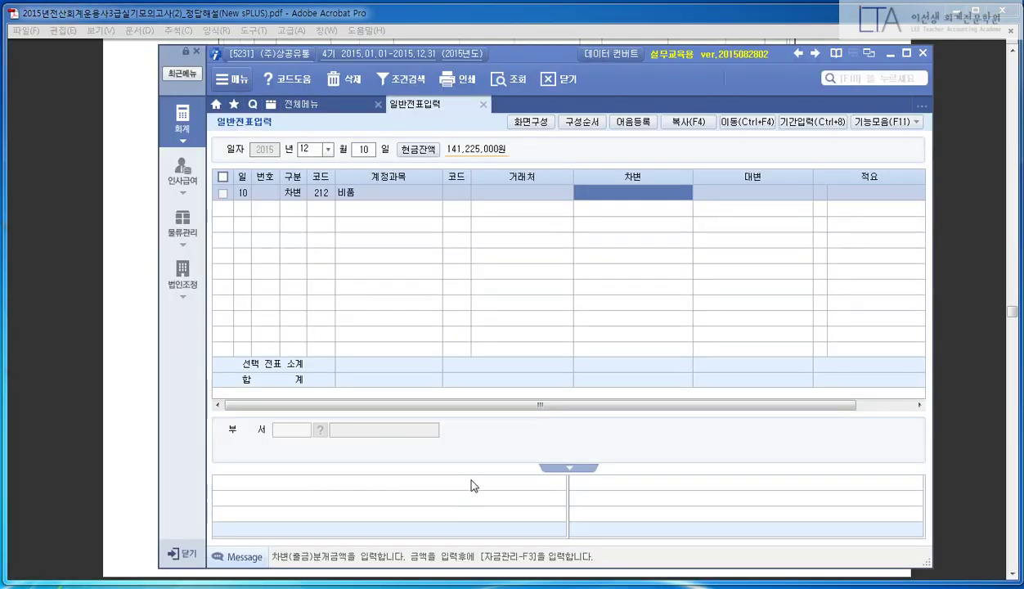
type("3600000")
key("Return")
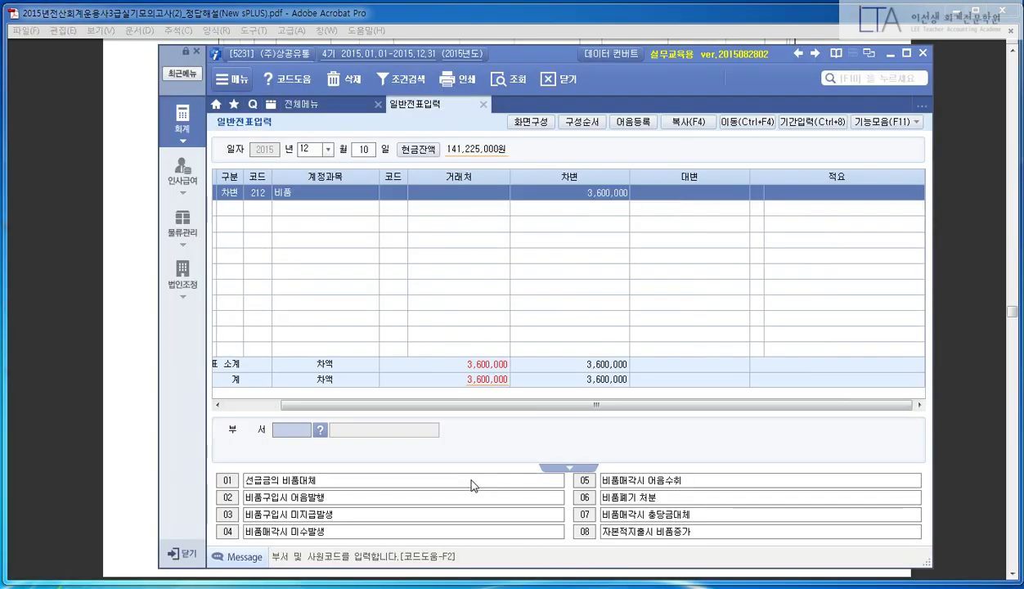
- Add the credit line 103 보통예금, partner 98001 국민은행, for 3,600,000
type("4")
key("Return")
type("103")
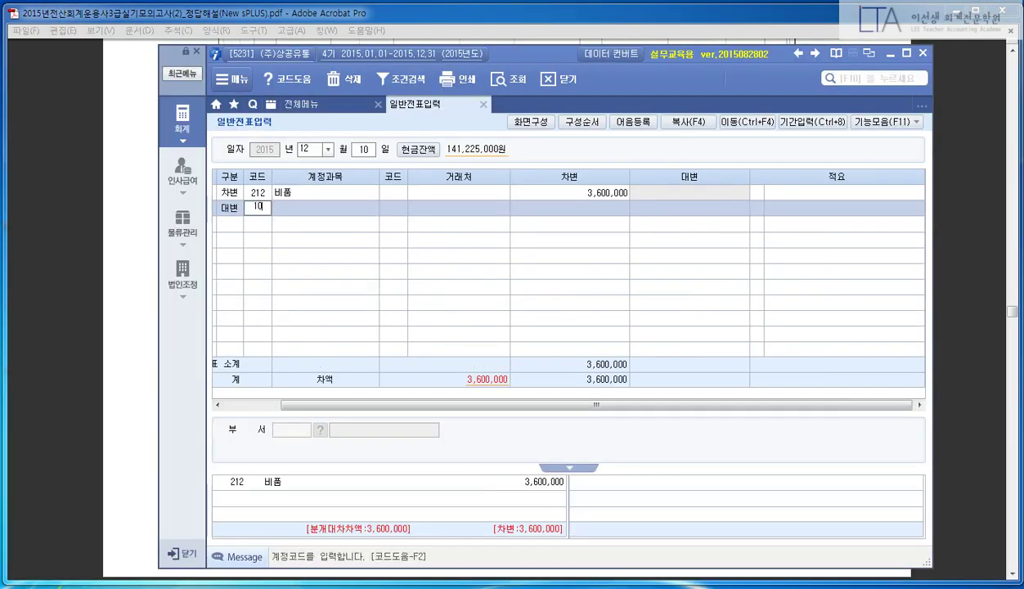
key("Return")
type("98001")
key("Return")
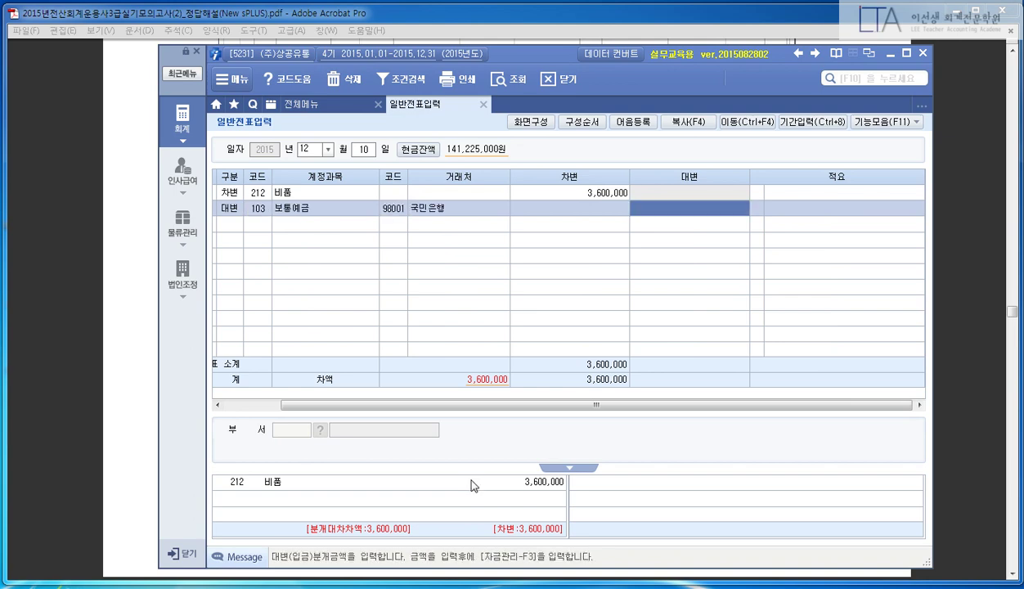
type("3600000")
key("Return")
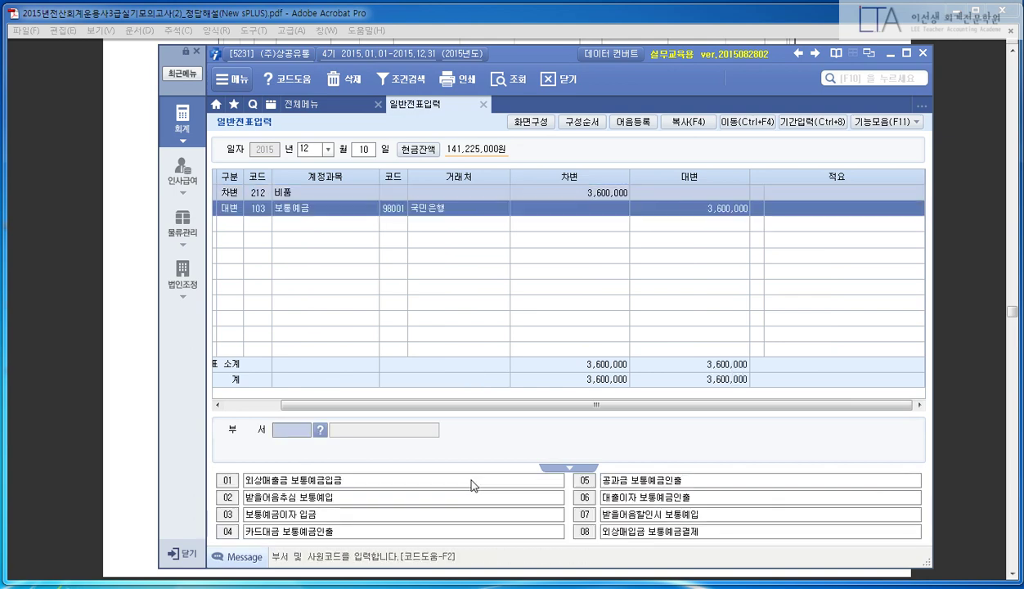
- Narrow the 계정과목, 차변 and 대변 columns, then enlarge the sPLUS window and shift it left
left_click_drag(475, 395, 420, 397)
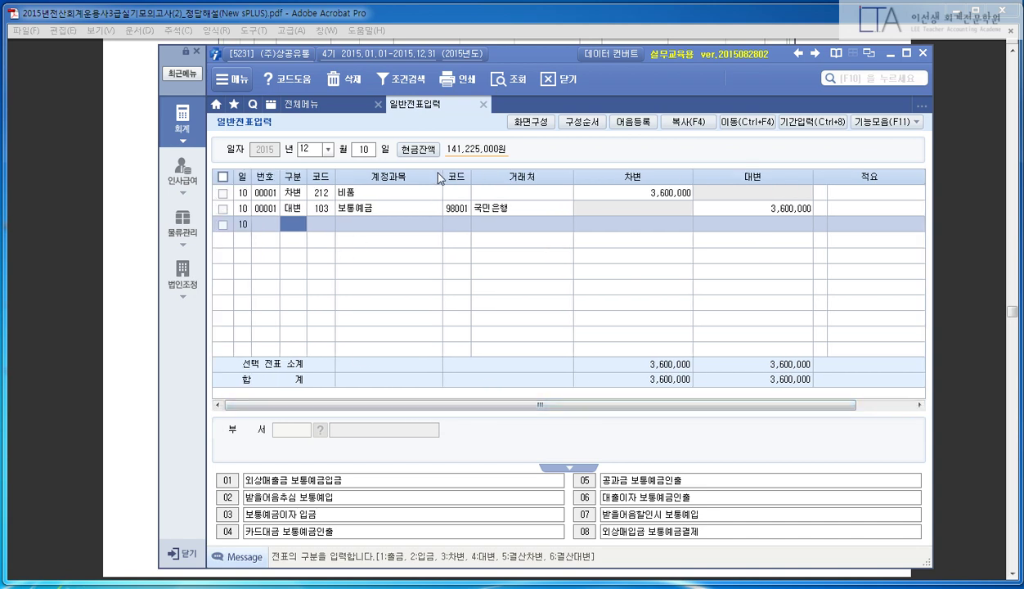
left_click_drag(442, 177, 422, 173)
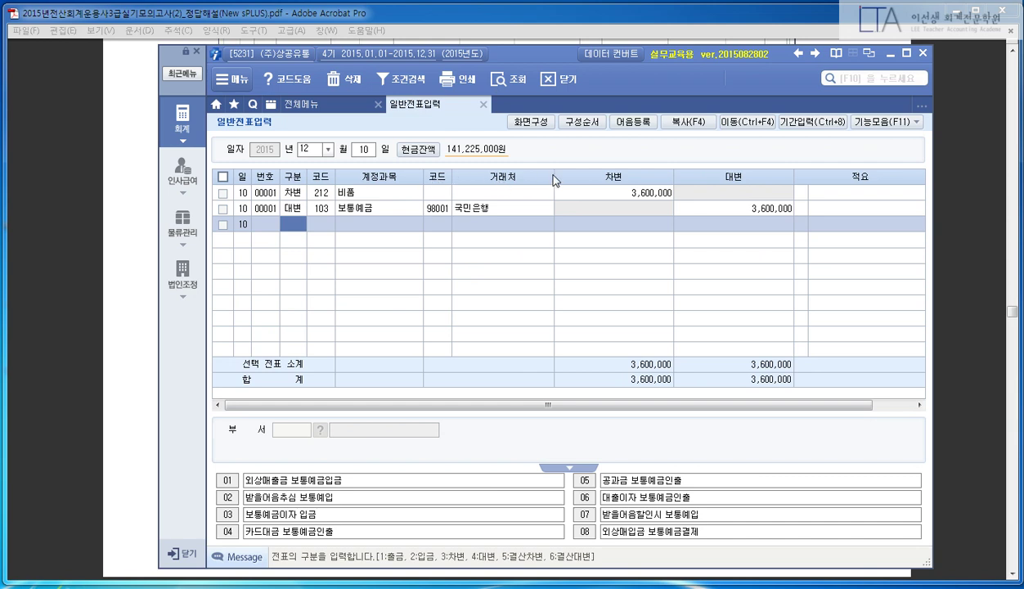
left_click_drag(673, 176, 661, 175)
left_click_drag(782, 173, 770, 172)
left_click_drag(753, 404, 727, 404)
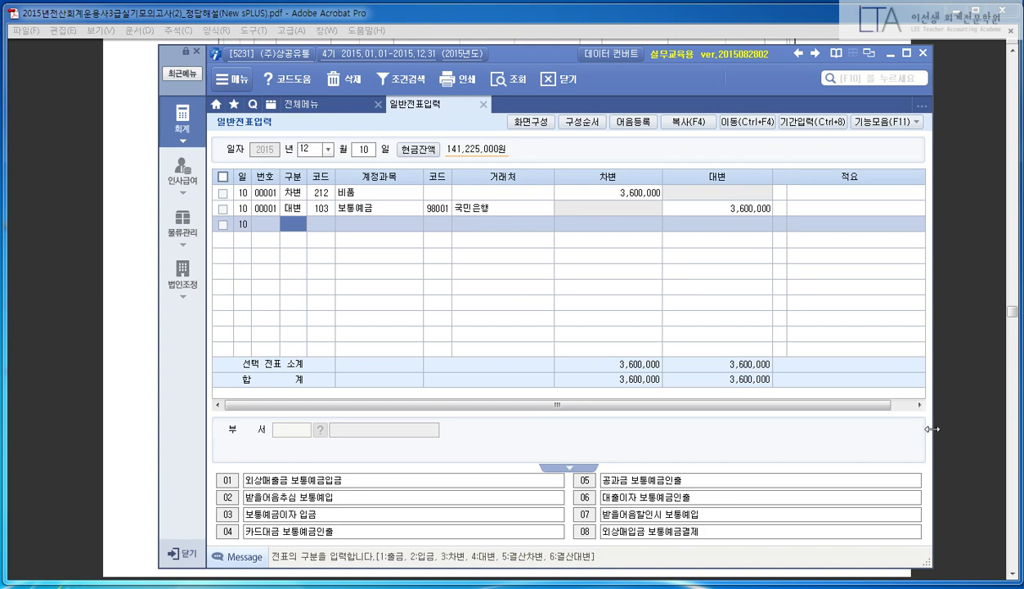
left_click_drag(931, 430, 947, 444)
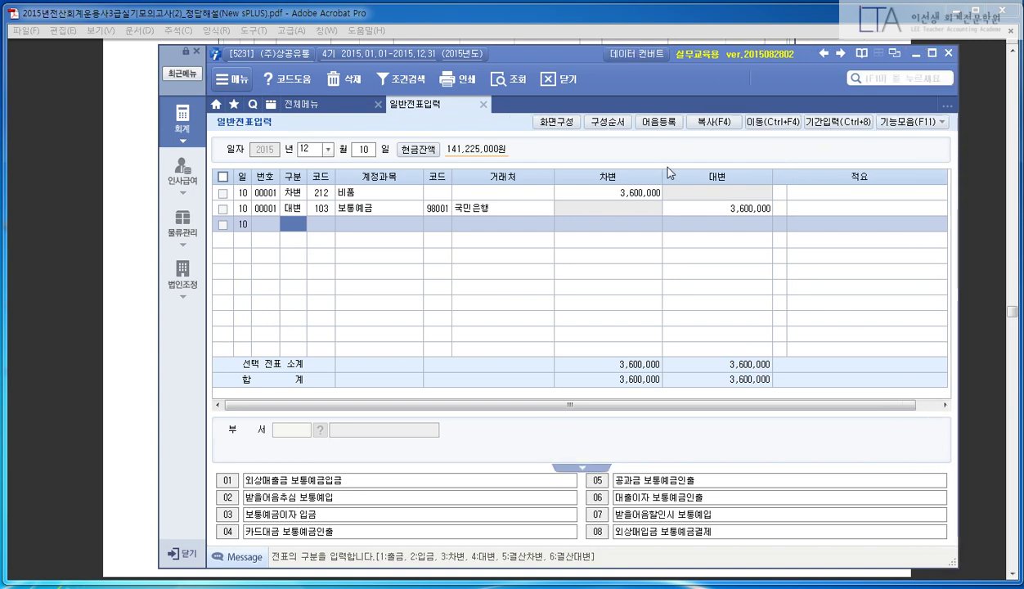
left_click_drag(551, 55, 512, 61)
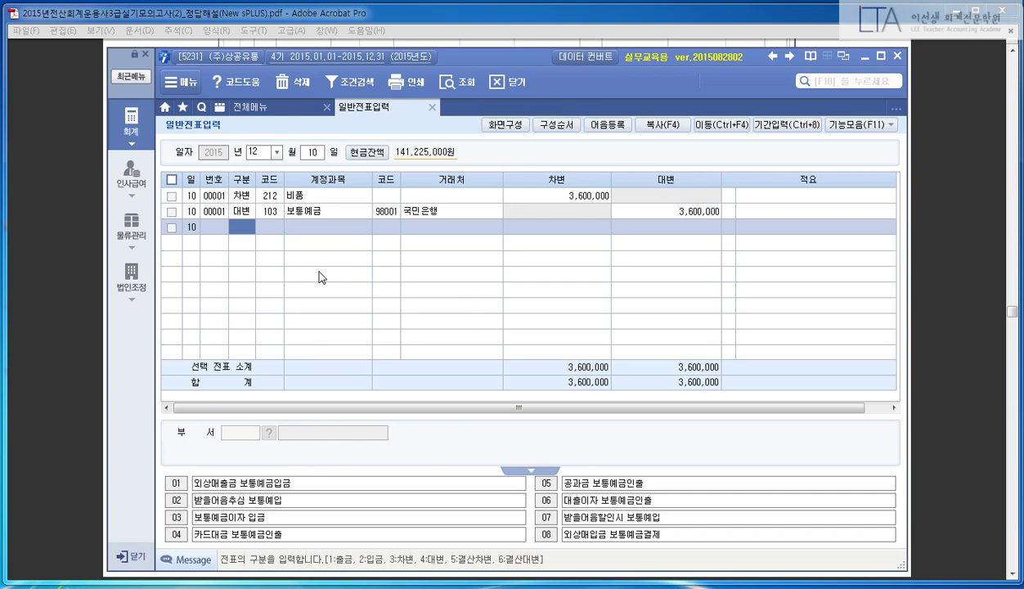
- Close the voucher screen and list account 212 비품 assets in 고정자산등록
key("Escape")
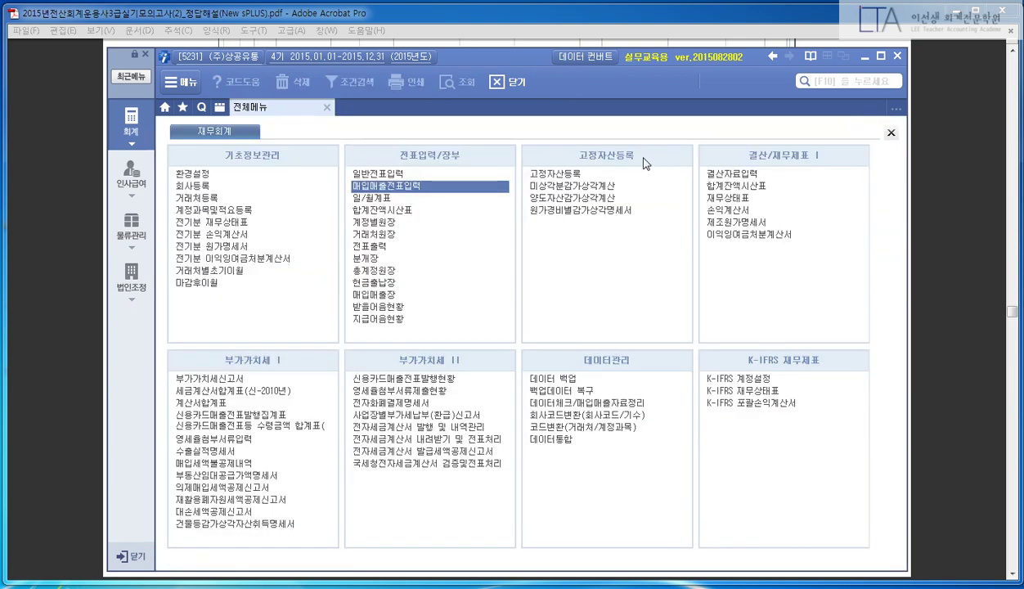
left_click(610, 172)
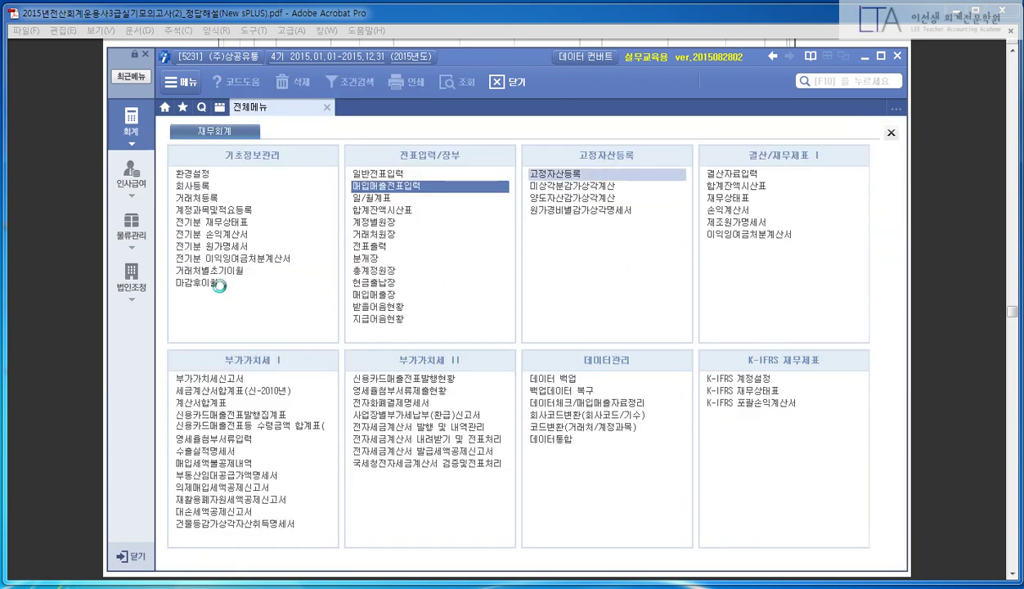
left_click(67, 206)
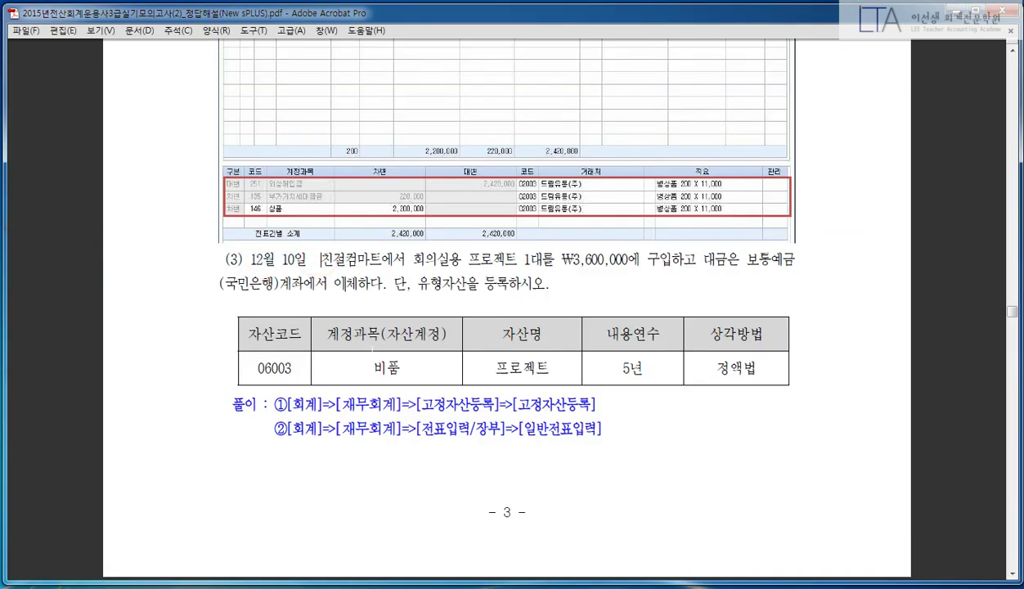
mouse_move(215, 308)
left_mouse_down()
mouse_move(323, 341)
mouse_move(793, 385)
left_mouse_up()
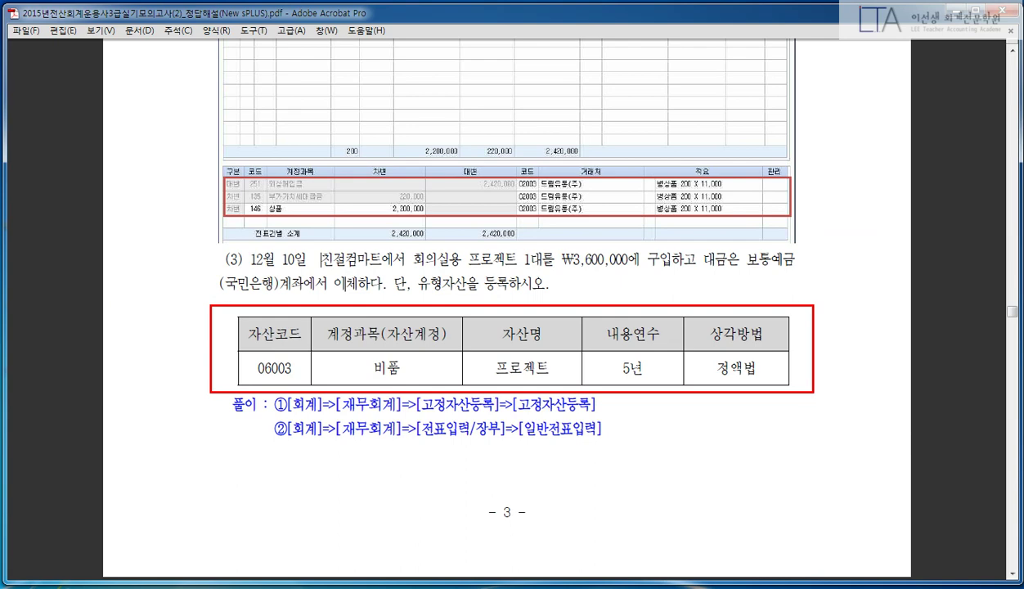
left_click(71, 585)
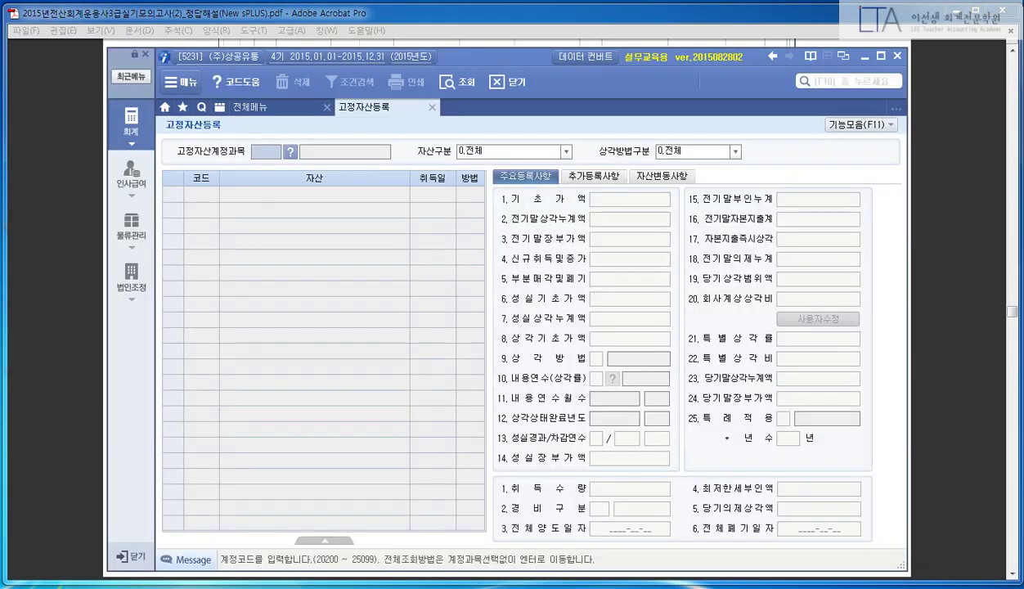
type("212")
key("Return")
key("Return")
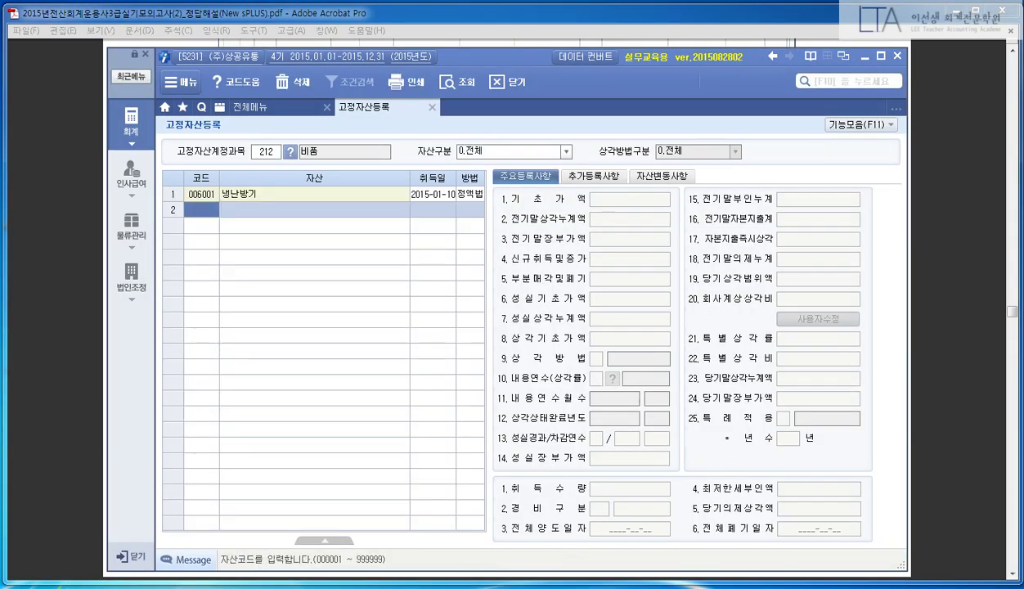
- Review the asset name 프로젝트, 5-year life and 정액법 method in question (3)
left_click(62, 403)
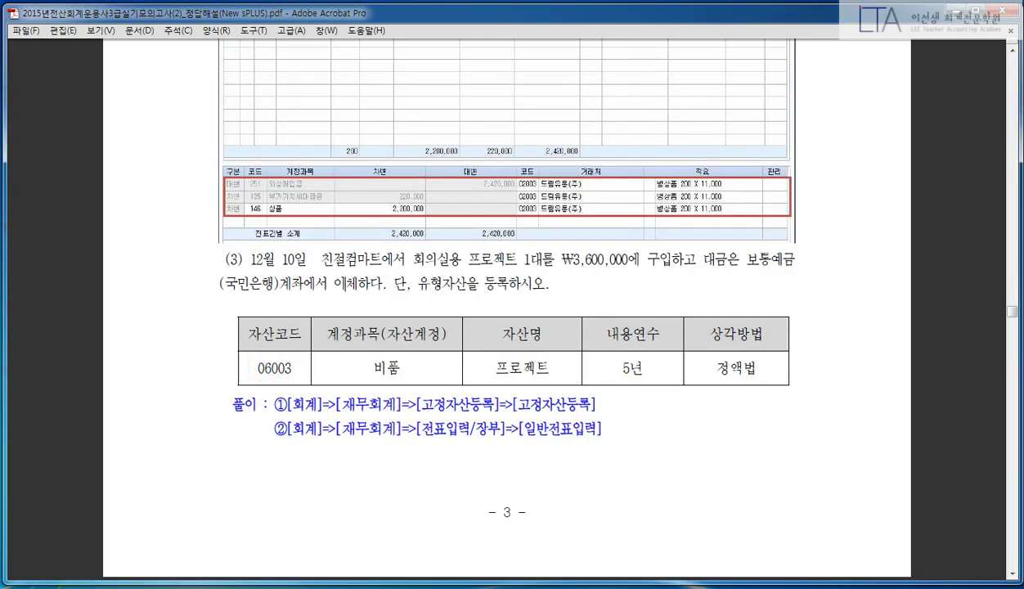
double_click(484, 361)
left_click(544, 362)
left_click(616, 358)
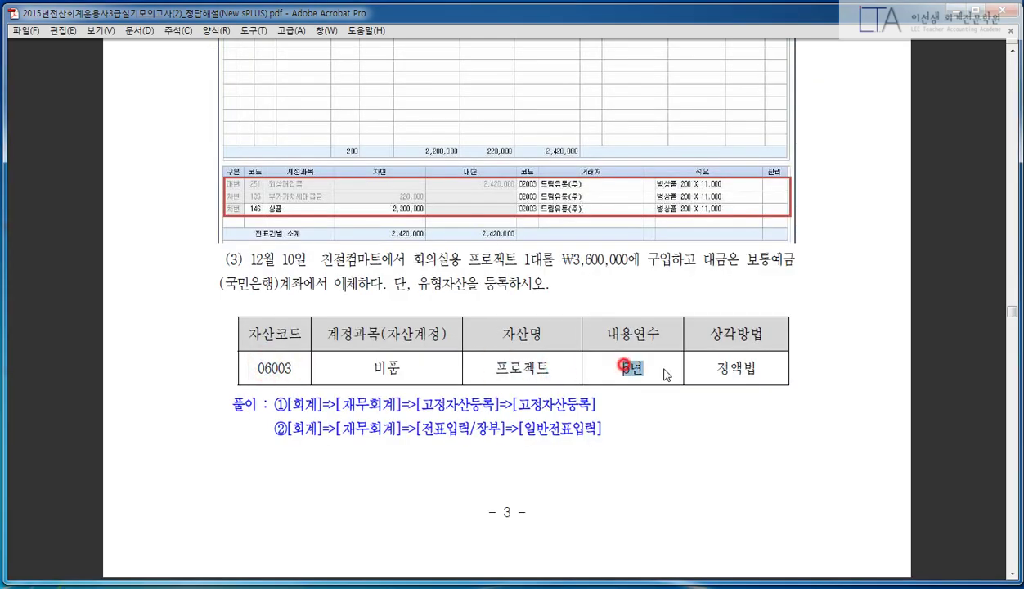
left_click(715, 354)
key("alt+Tab")
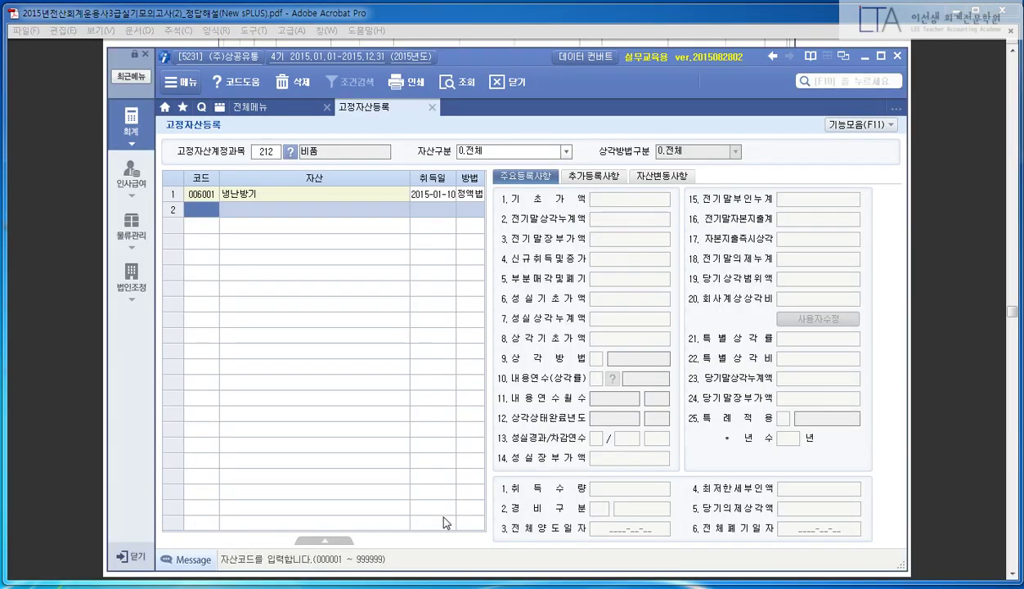
- Enter asset code 006003, name 프로젝트 and acquisition date 20151210
type("006003")
key("Return")
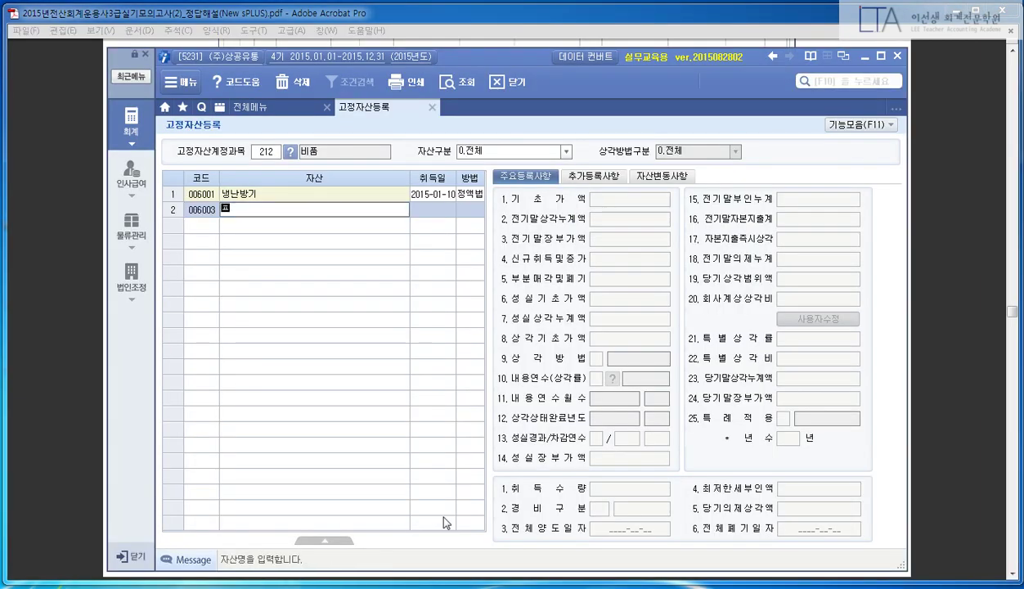
type("프로젝트")
key("Return")
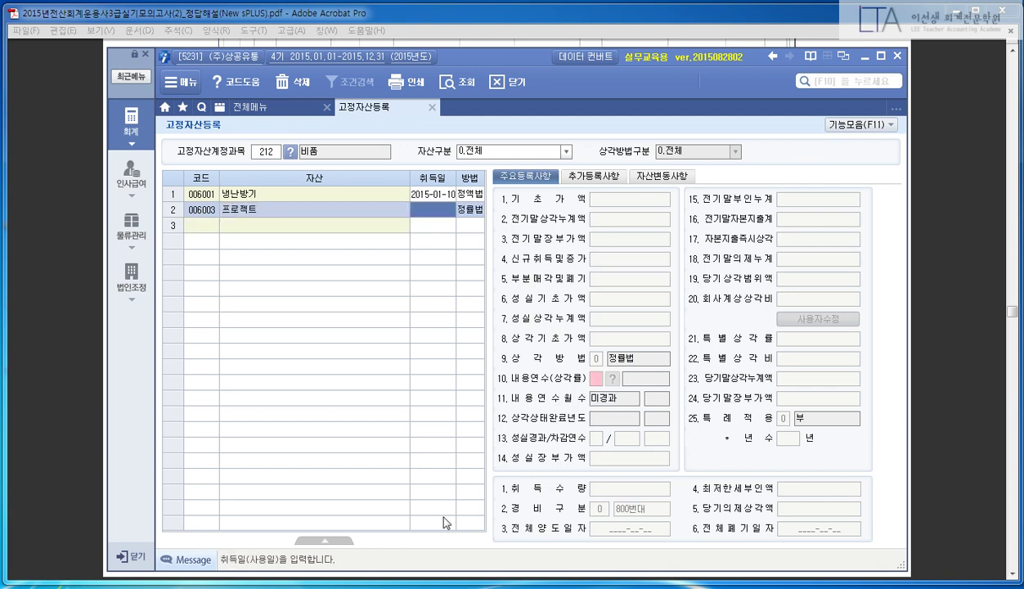
type("20151210")
key("Return")
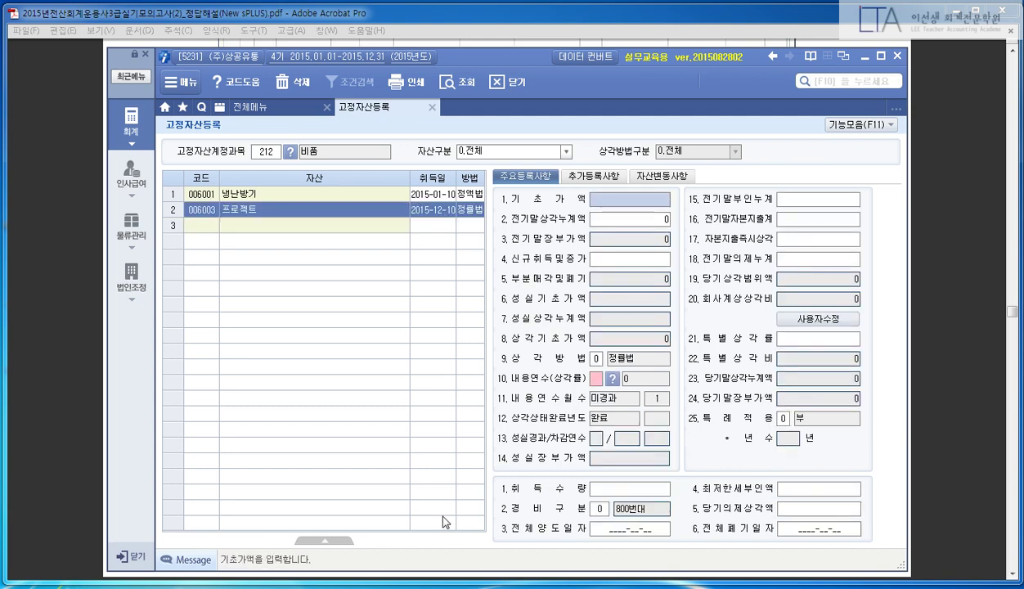
left_click(54, 245)
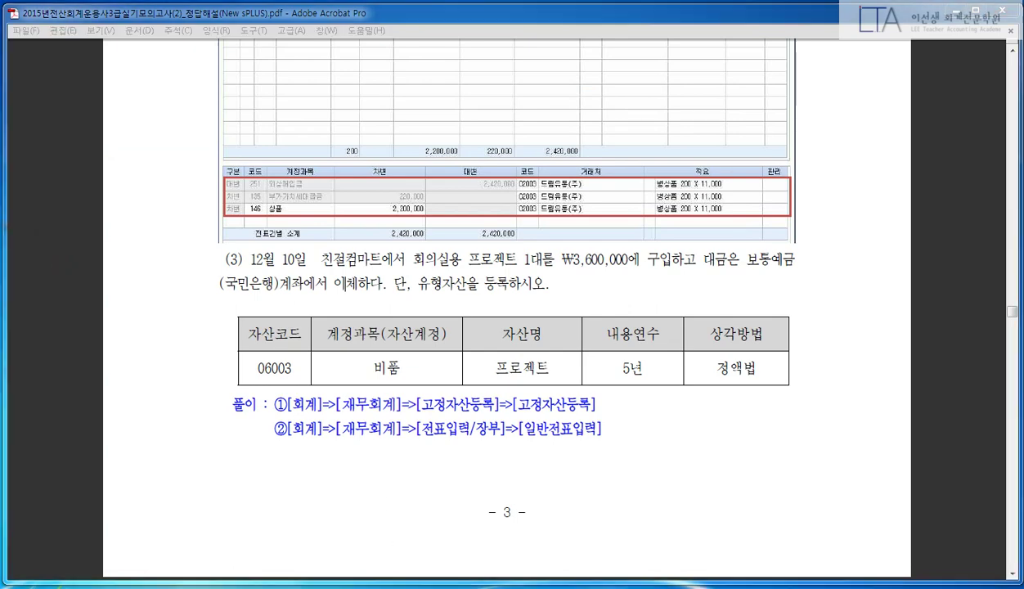
key("alt+Tab")
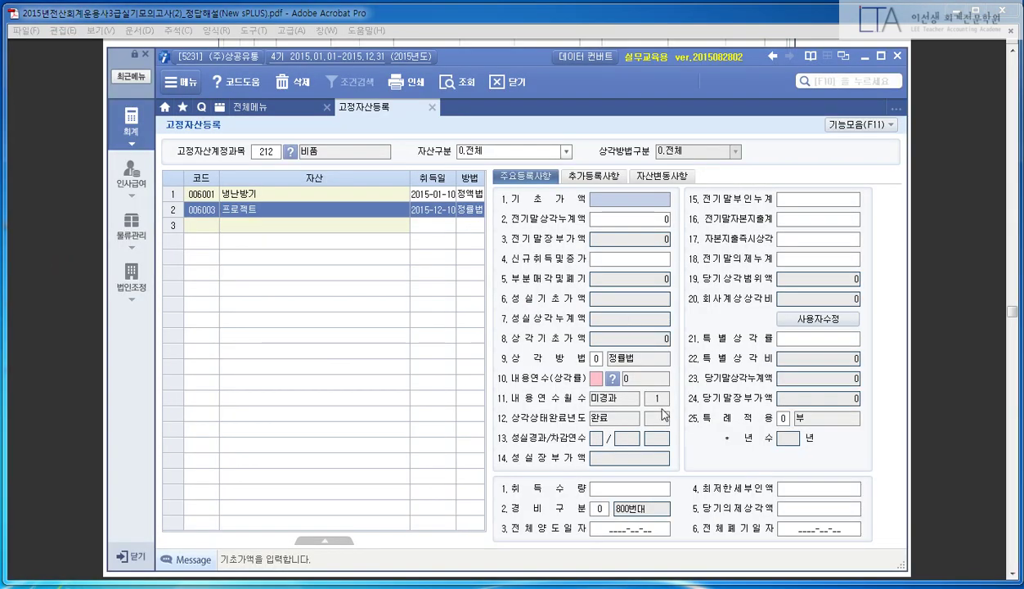
- Locate the 신규취득및증가 field and glance at the additional registration details
left_click(636, 259)
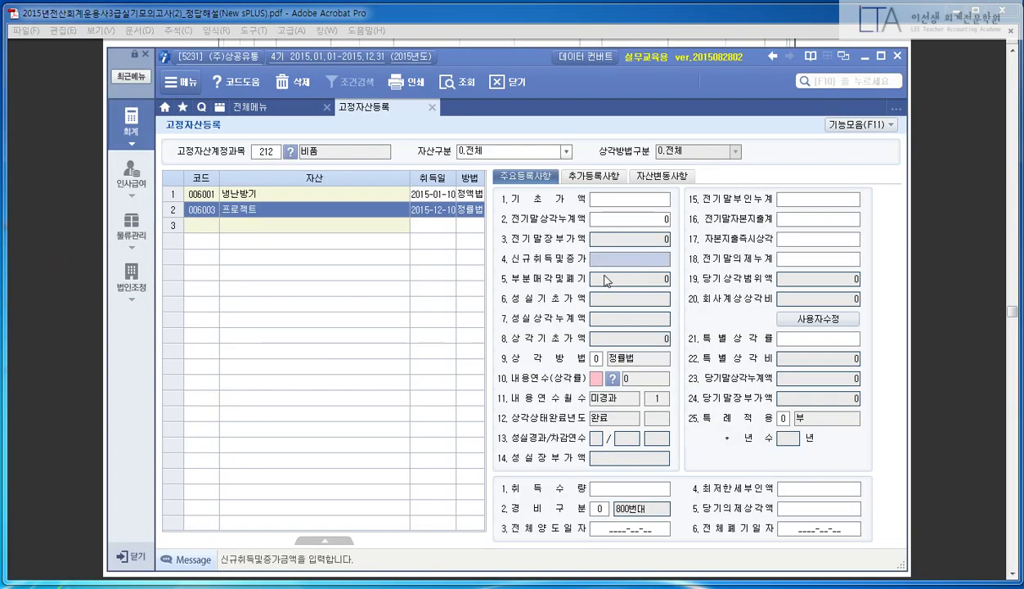
left_click_drag(483, 250, 730, 266)
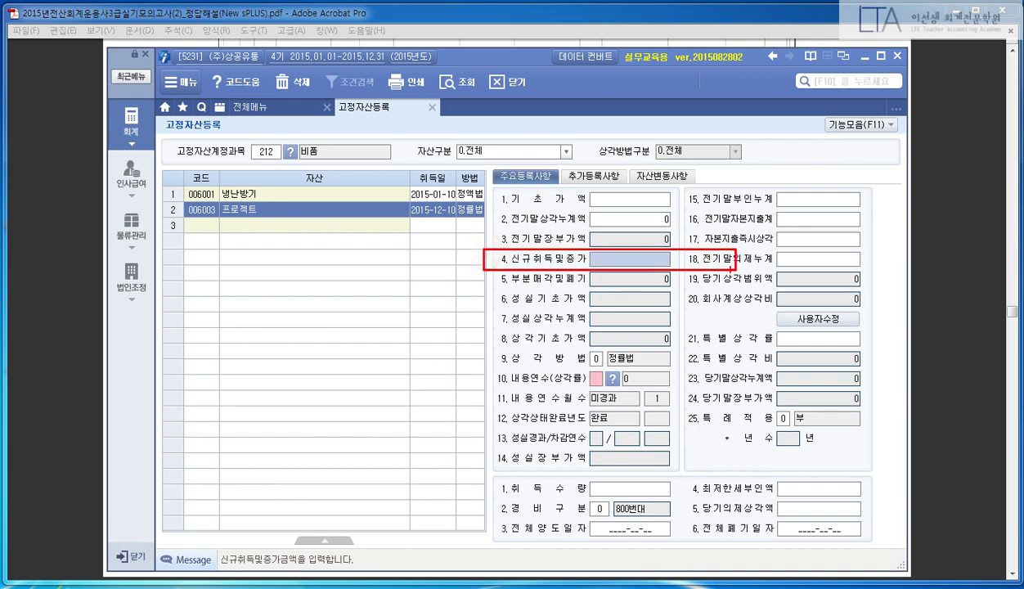
left_click(591, 176)
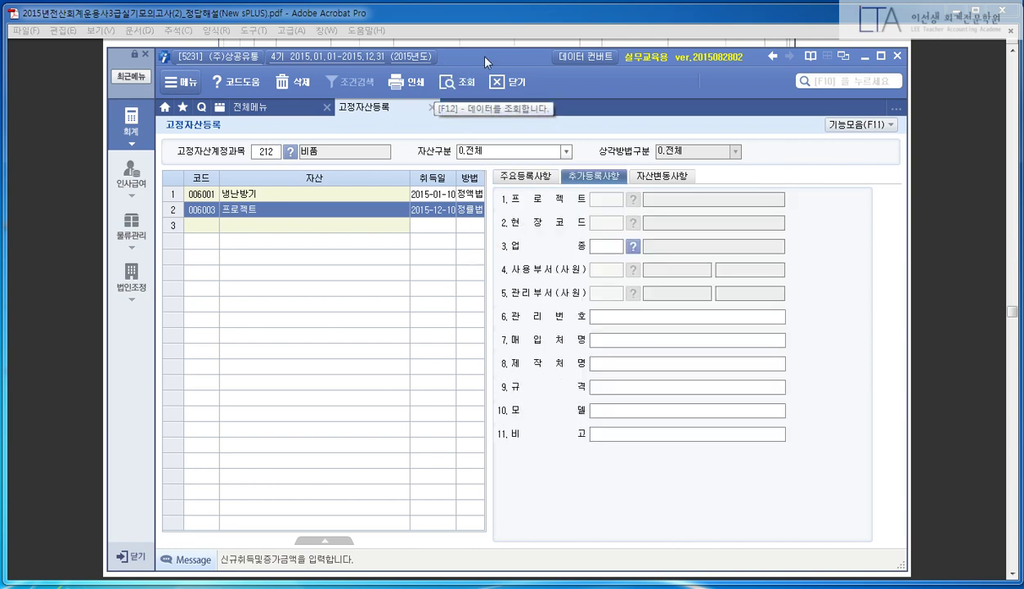
mouse_move(473, 55)
left_mouse_down()
mouse_move(518, 339)
mouse_move(517, 407)
left_mouse_up()
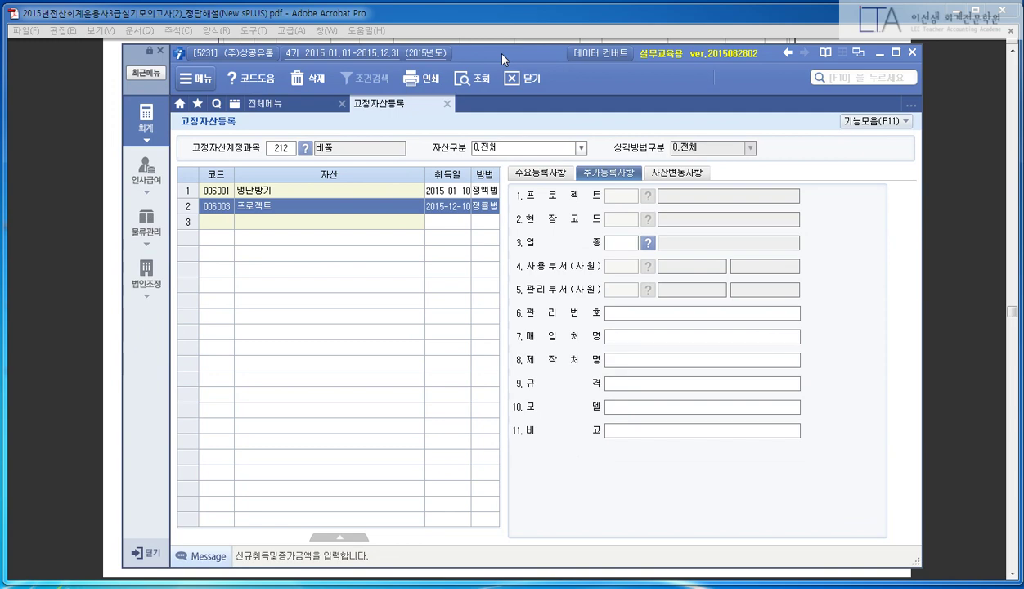
left_click(566, 170)
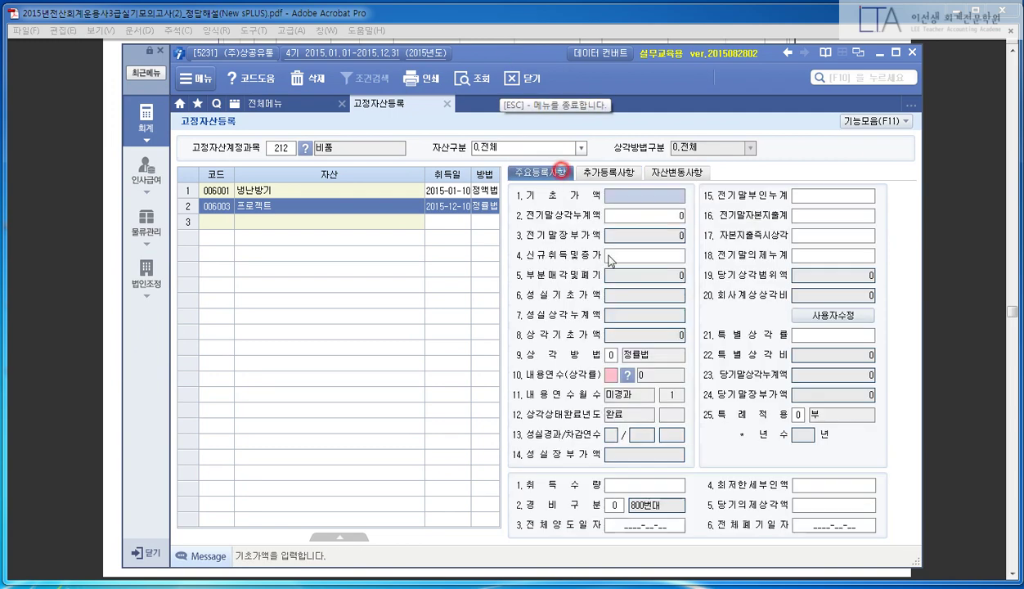
- Enter new acquisition 3,600,000, depreciation method 1 정액법, useful life 5 and quantity 1
left_click(632, 253)
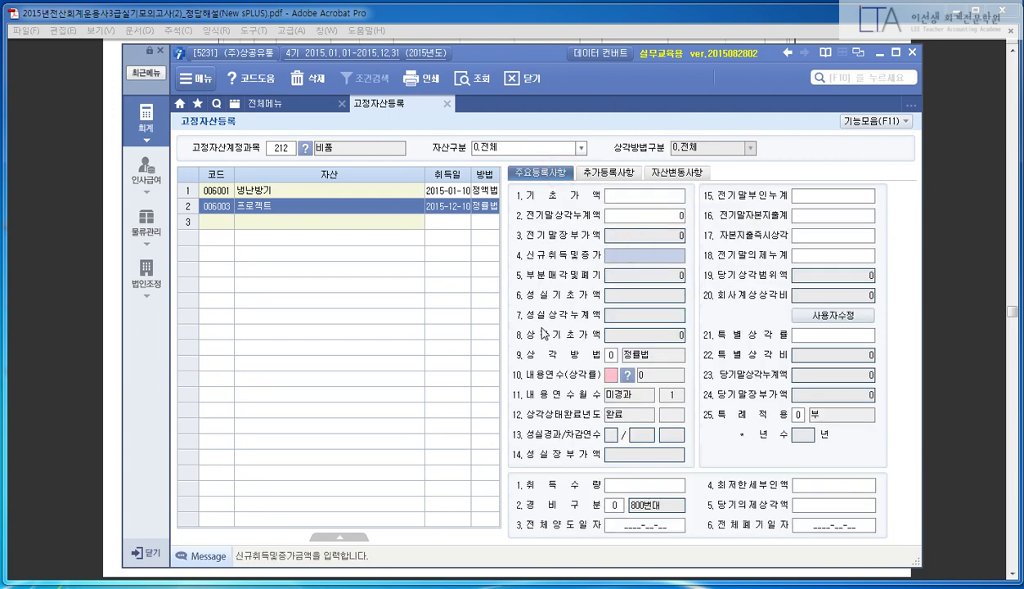
type("3600000")
key("Return")
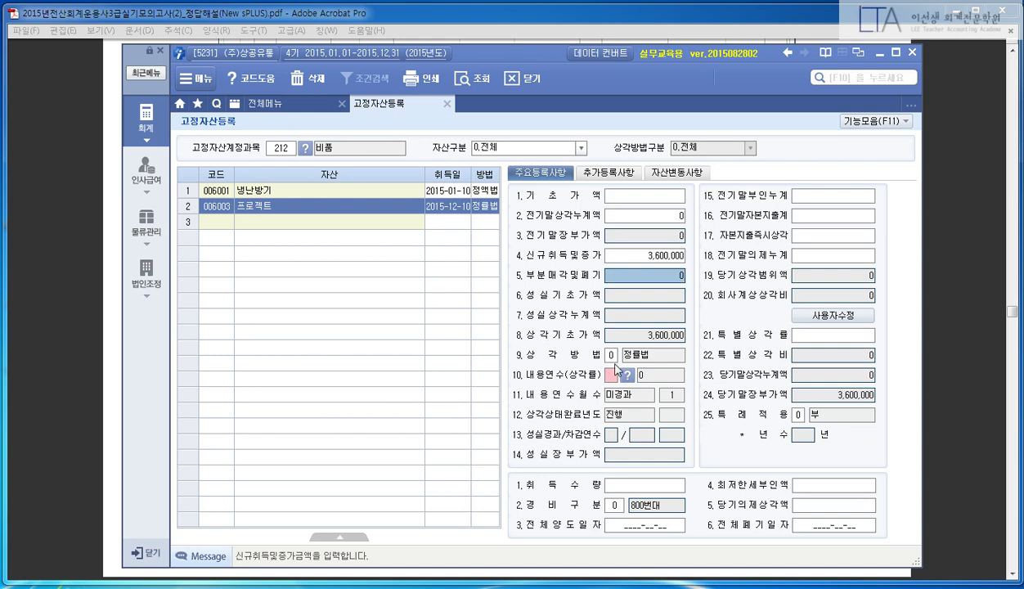
left_click(610, 355)
type("1")
key("Return")
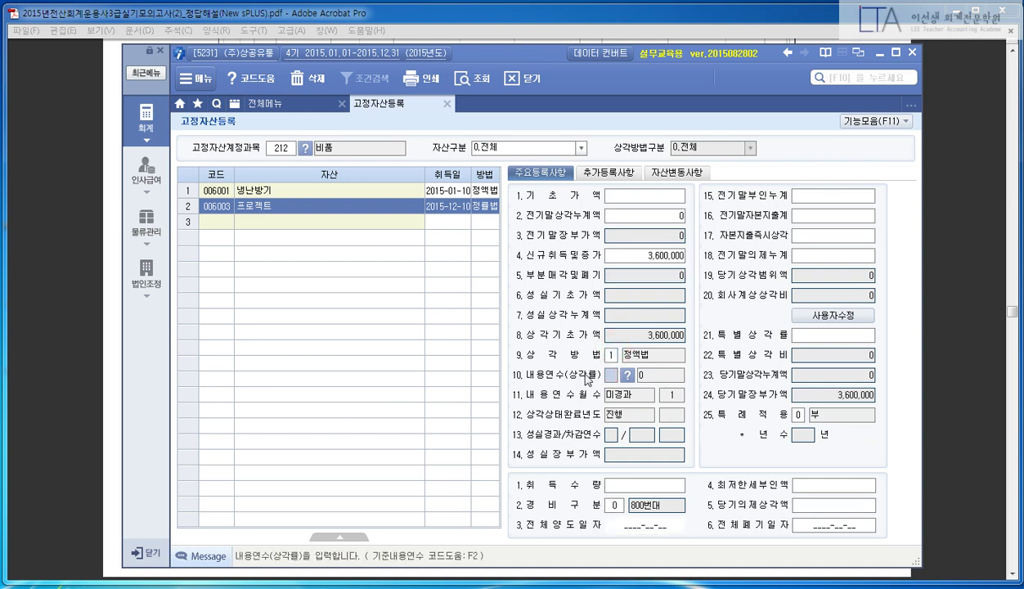
type("5")
key("Return")
left_click(658, 479)
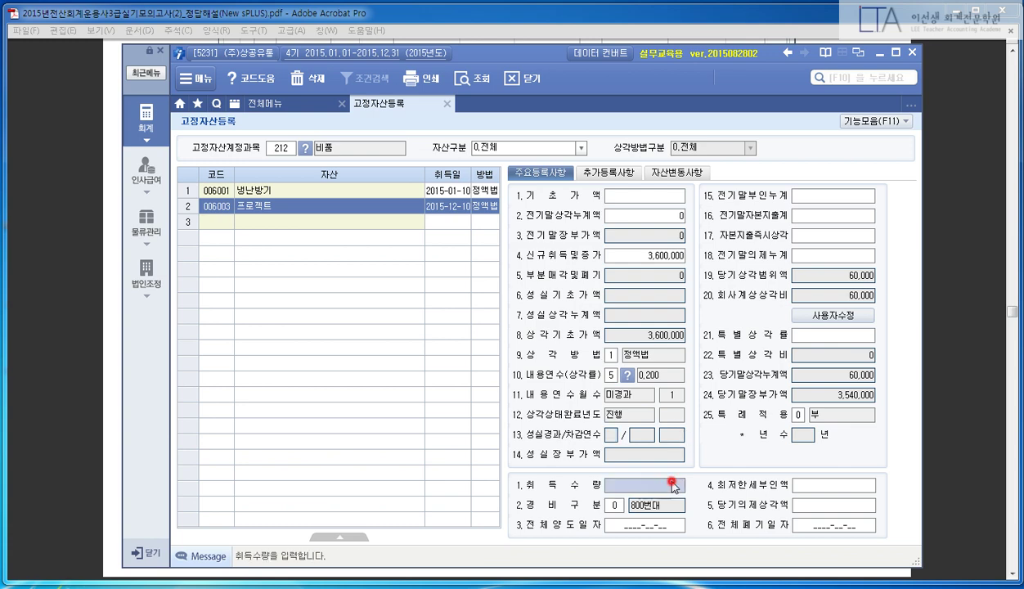
left_click(813, 483)
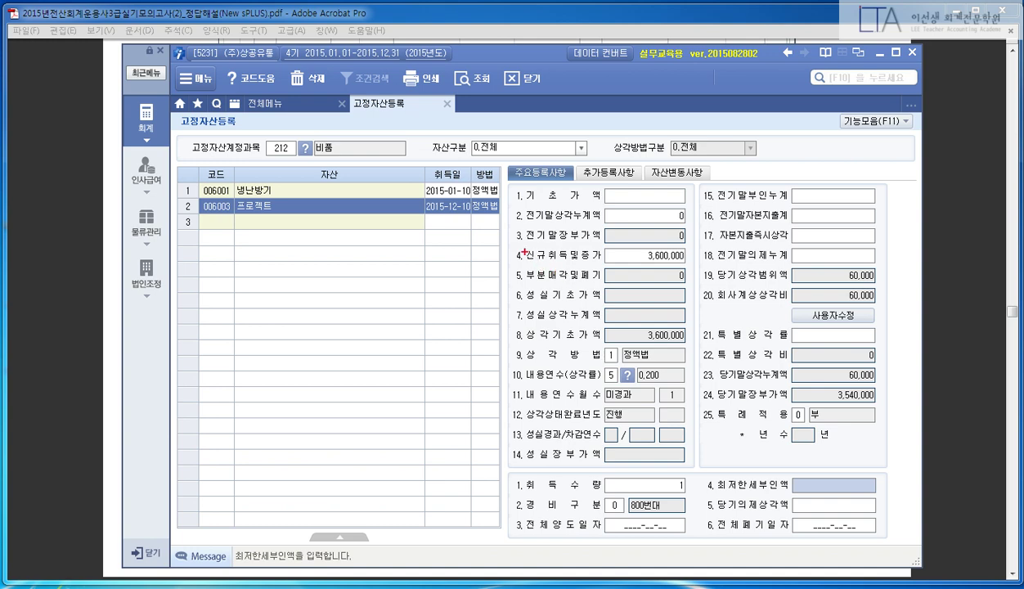
- Highlight the entered amount, method, life and quantity, then close 고정자산등록
left_click_drag(491, 246, 704, 268)
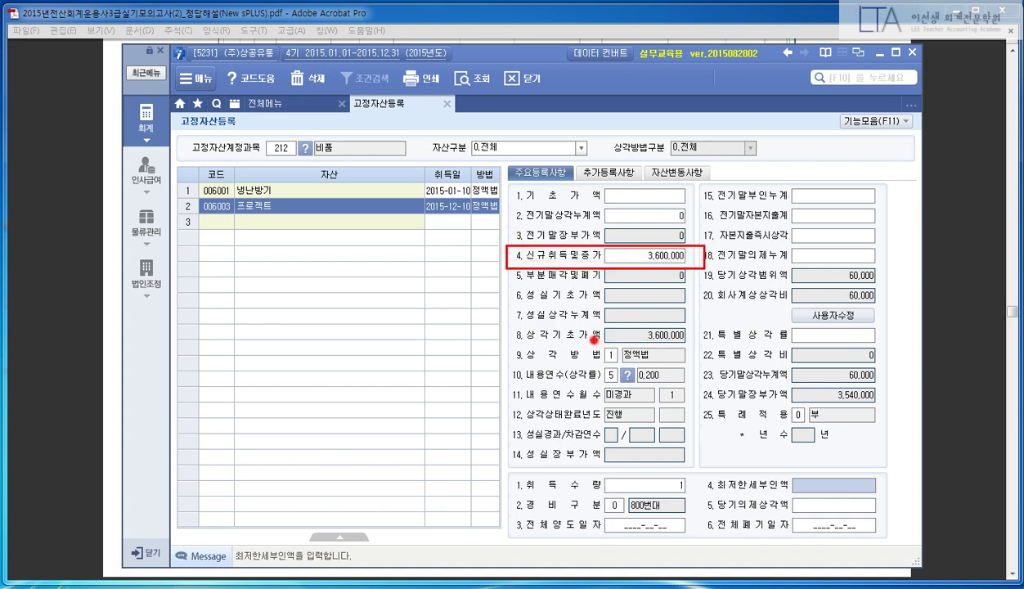
left_click_drag(593, 340, 694, 361)
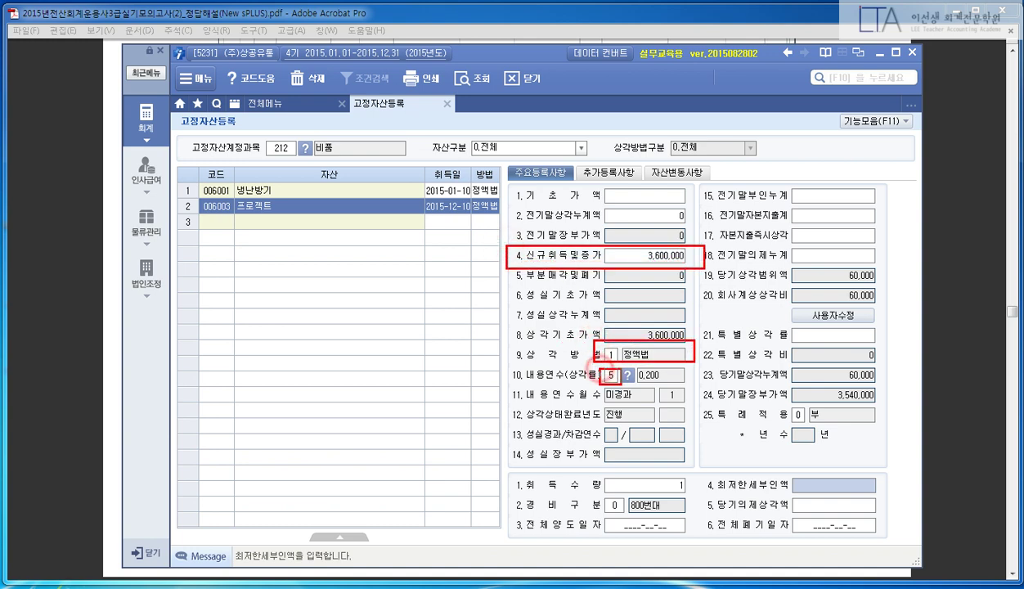
left_click_drag(600, 366, 623, 385)
mouse_move(506, 477)
left_mouse_down()
mouse_move(672, 484)
mouse_move(691, 496)
left_mouse_up()
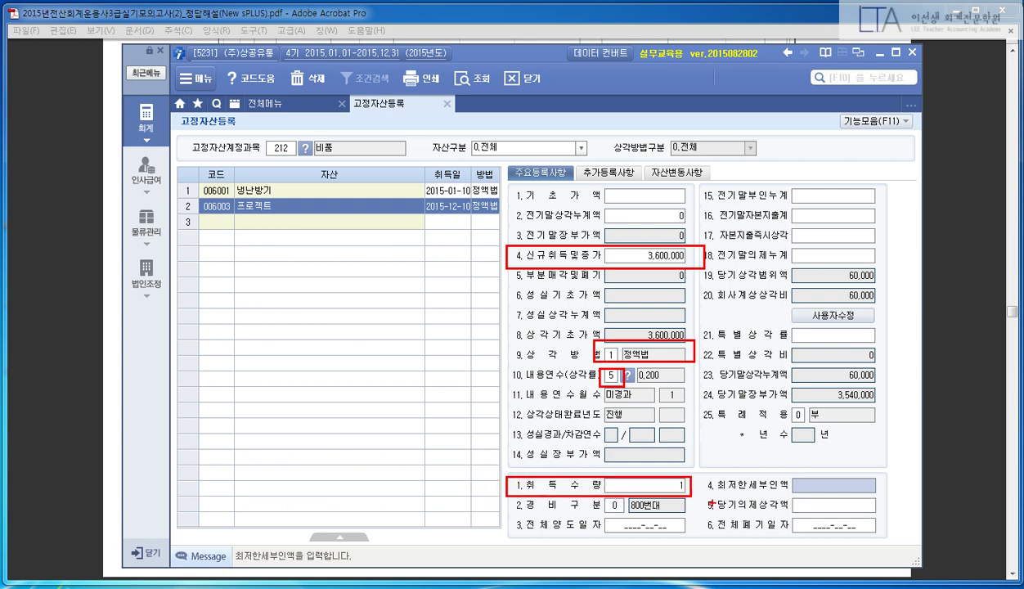
mouse_move(572, 9)
key("Escape")
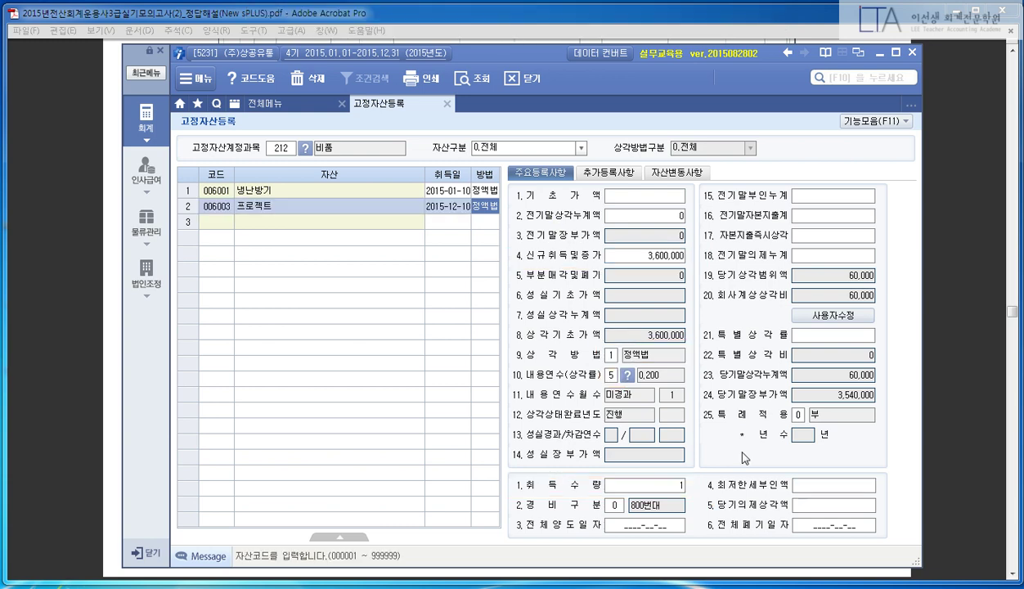
key("Escape")
- Scroll the answer PDF past the asset solution screenshots to question (4), the Dec 12 time deposit
left_click(61, 292)
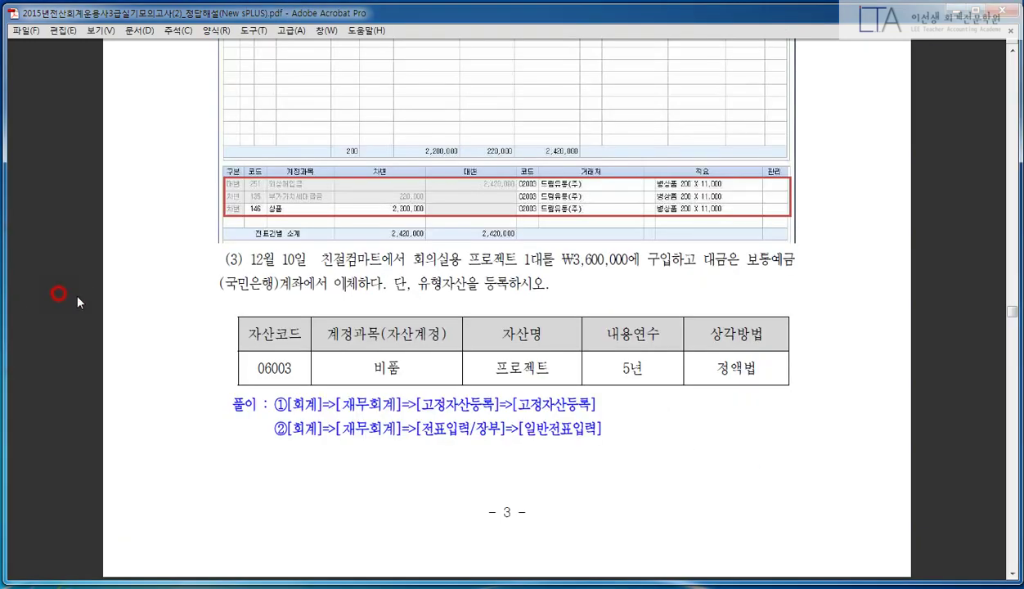
scroll(187, 300, "down", 10)
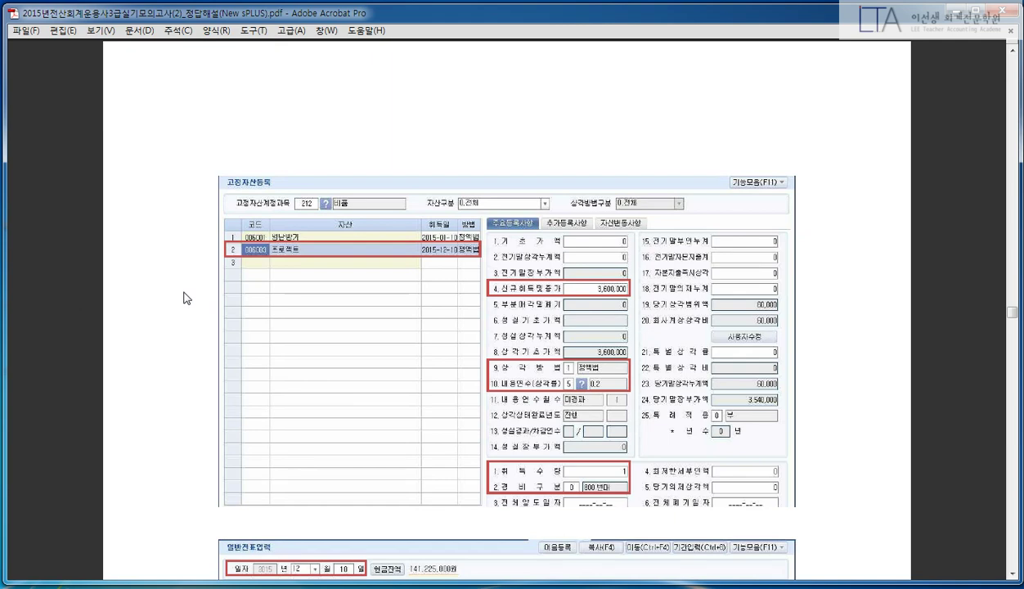
scroll(148, 303, "down", 2)
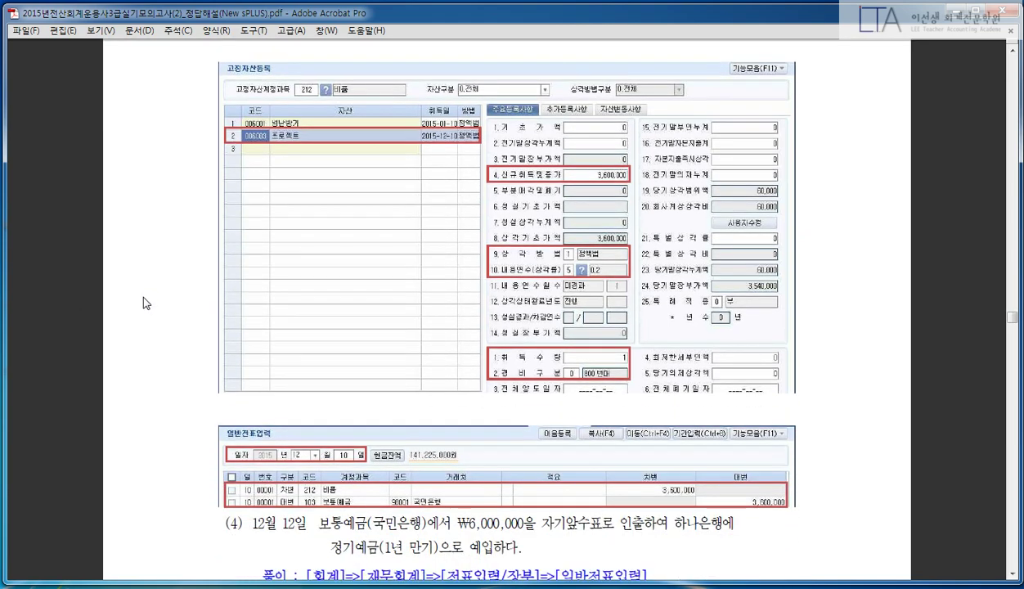
scroll(143, 307, "down", 6)
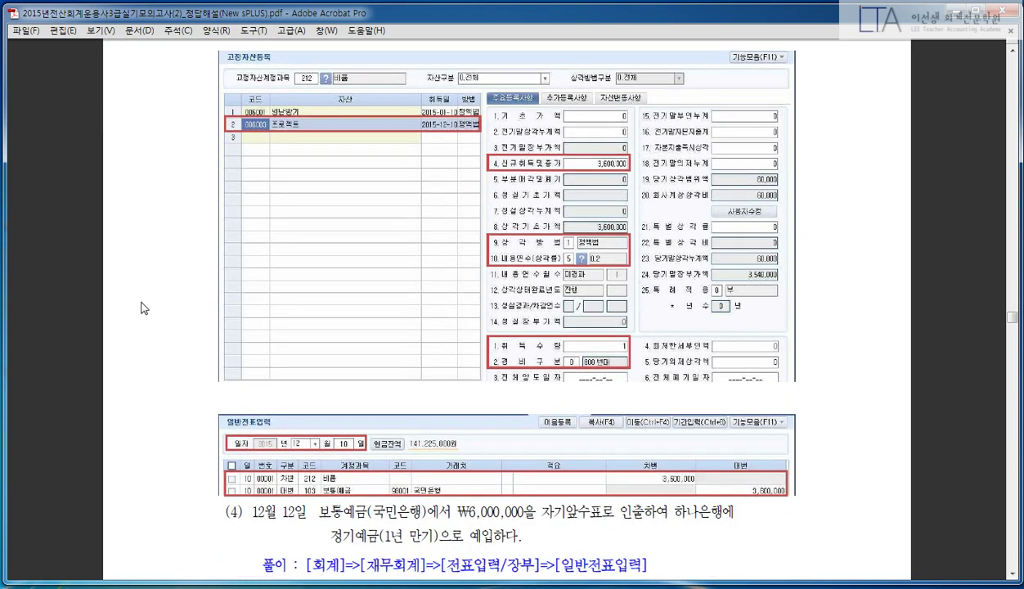
scroll(146, 312, "down", 6)
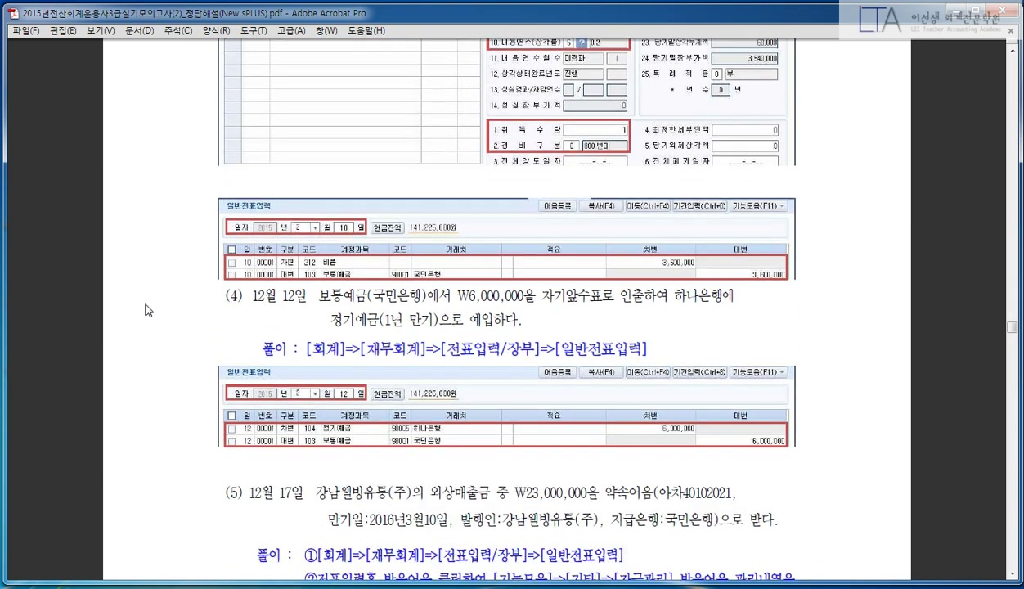
scroll(153, 306, "down", 3)
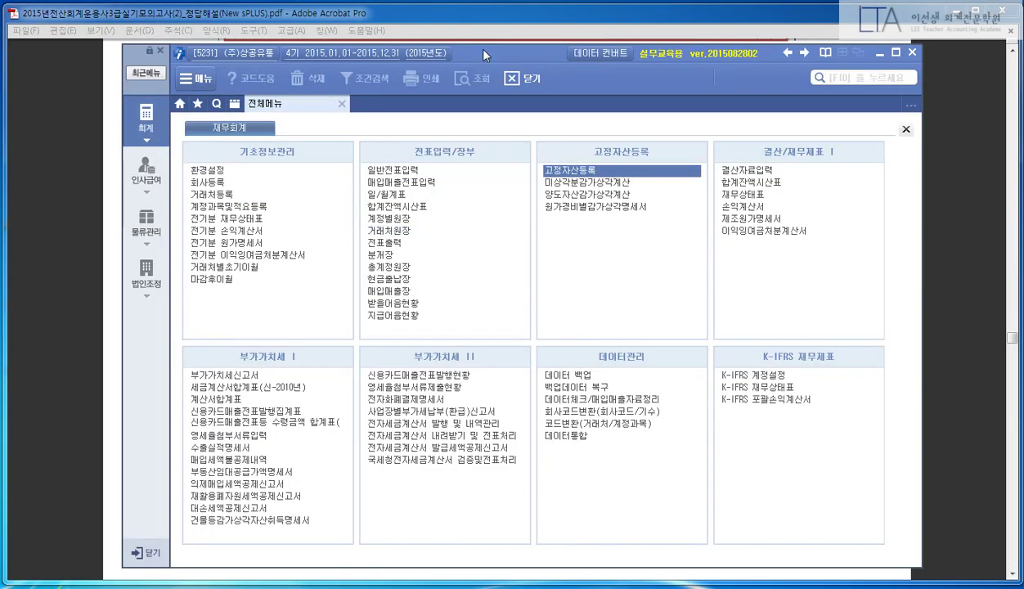
- Open 일반전표입력 dated 12/12 and start a credit (구분 4) line
left_click_drag(472, 47, 485, 112)
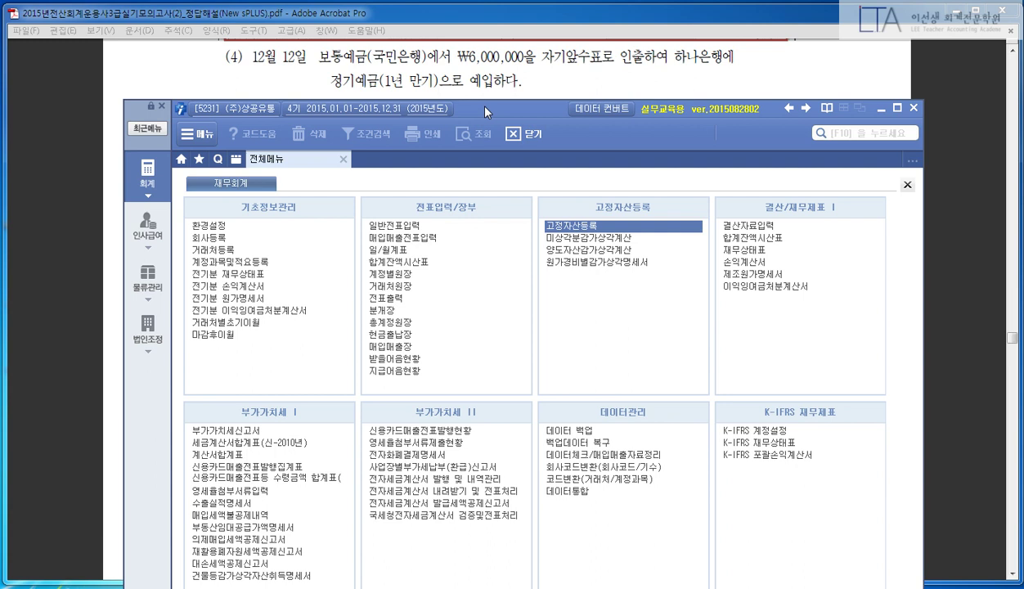
left_click(394, 227)
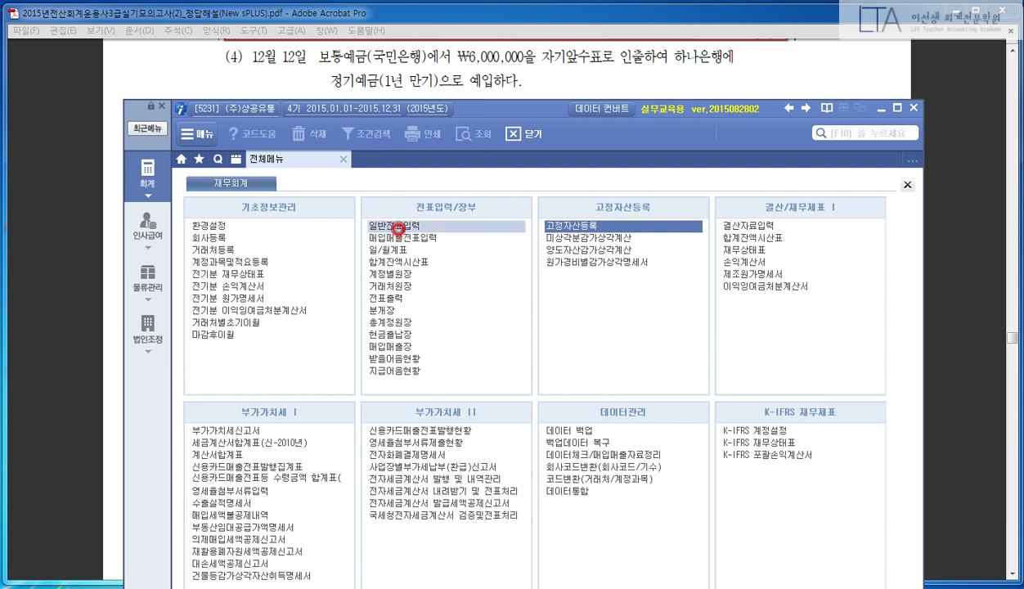
type("12")
key("Return")
type("12")
key("Return")
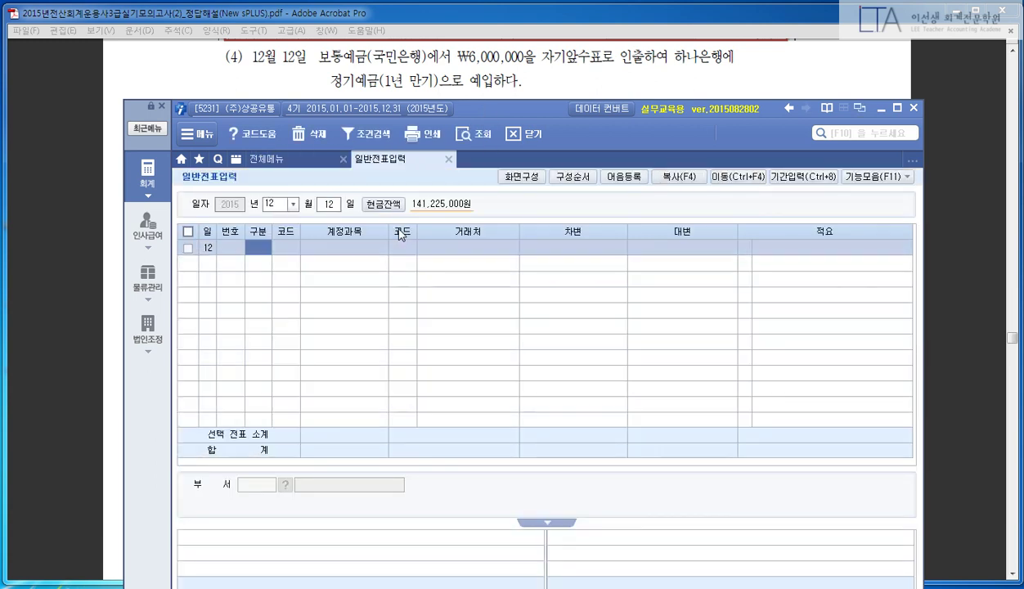
type("4")
key("Return")
- Credit 103 보통예금 with partner 국민은행 for 6,000,000
type("103")
key("Return")
type("국")
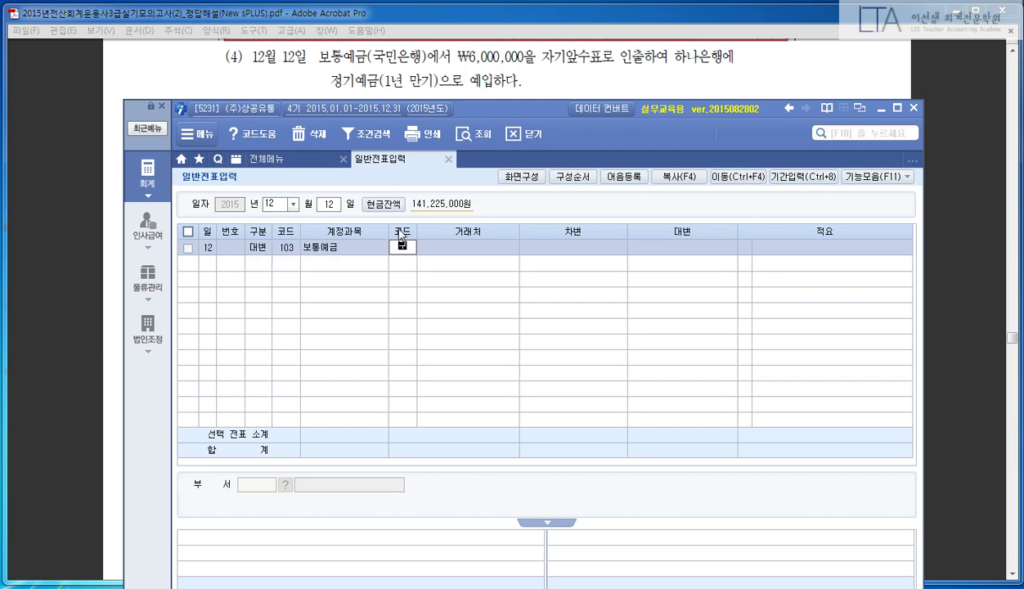
type("민")
key("Return")
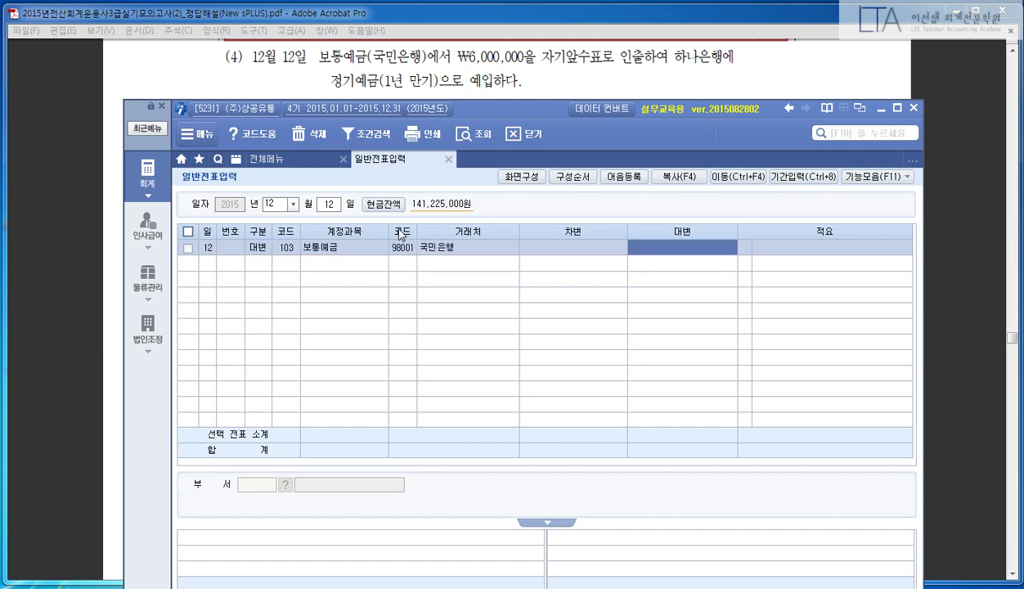
type("6000000")
key("Return")
- Add the debit line 104 정기예금 with partner 하나 for 6,000,000
key("Return")
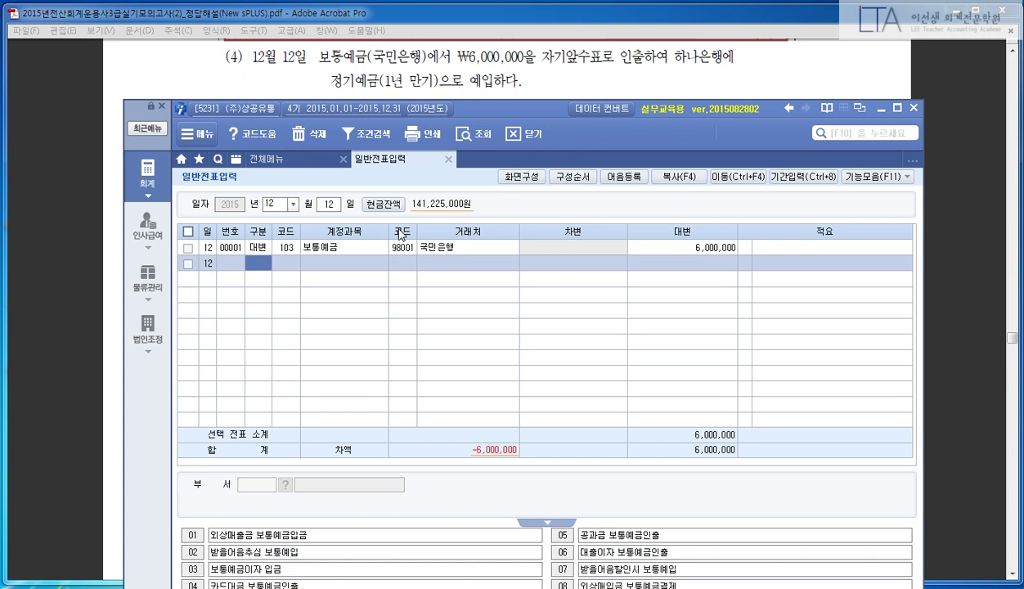
type("3")
key("Return")
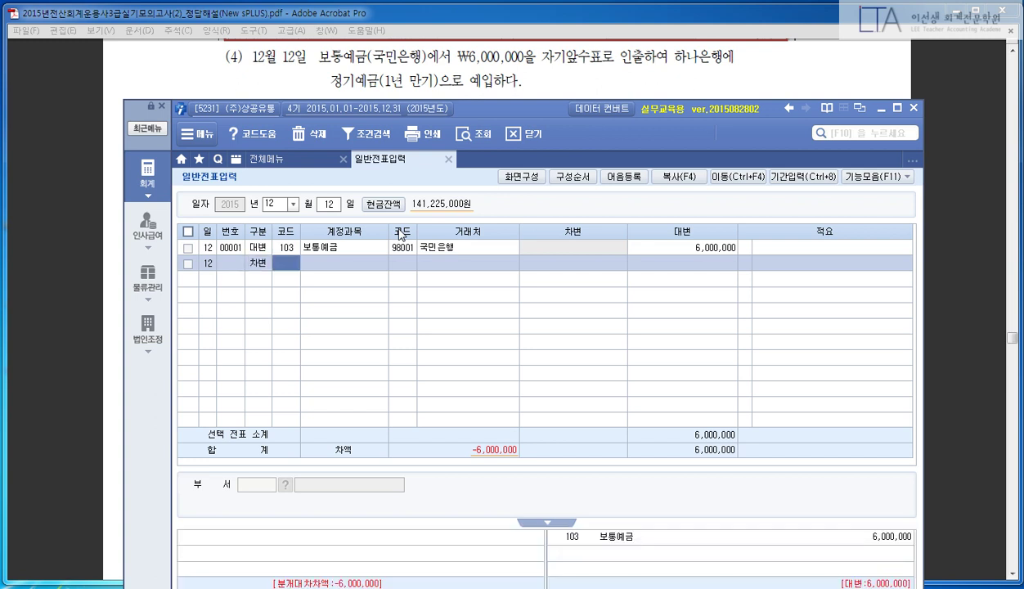
type("104")
key("Return")
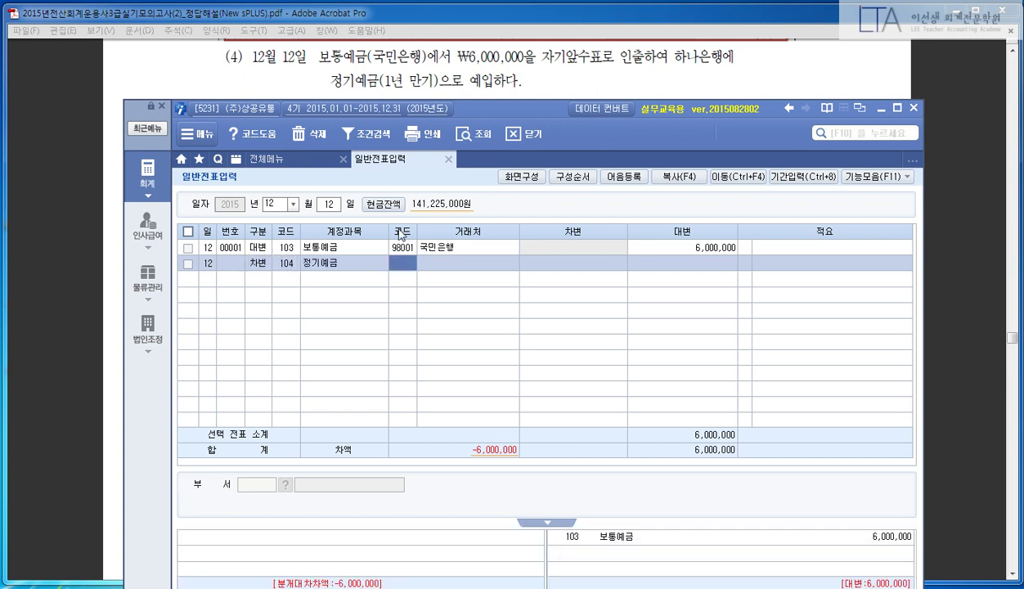
type("하나")
key("Return")
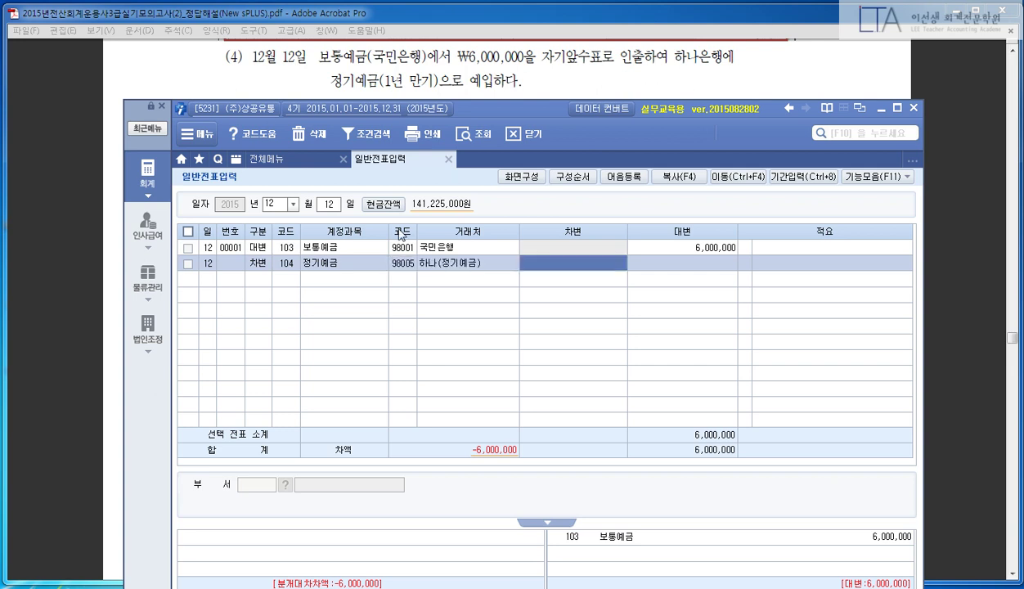
type("6000000")
key("Return")
key("Return")
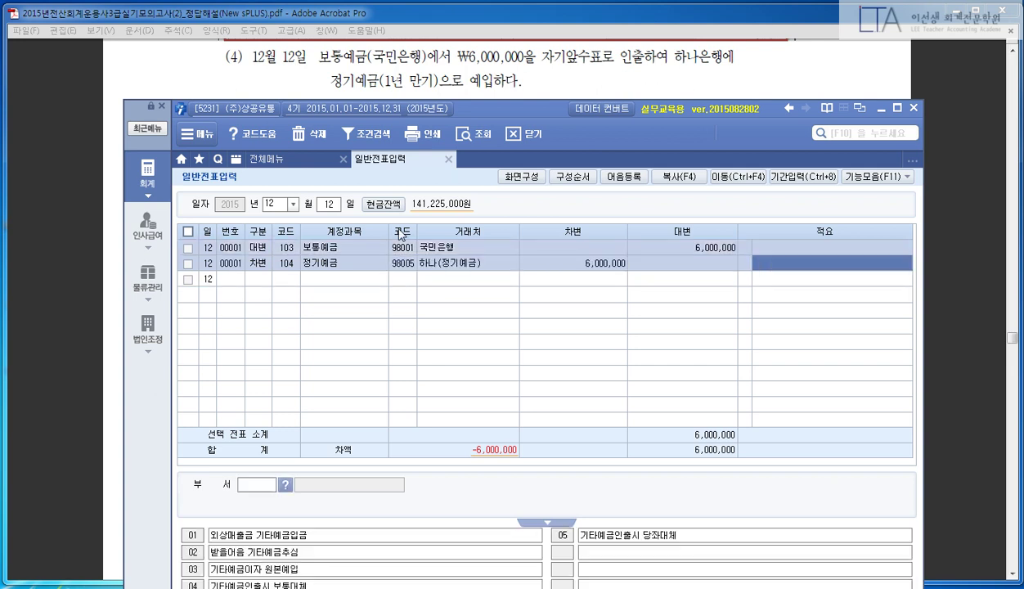
key("Up")
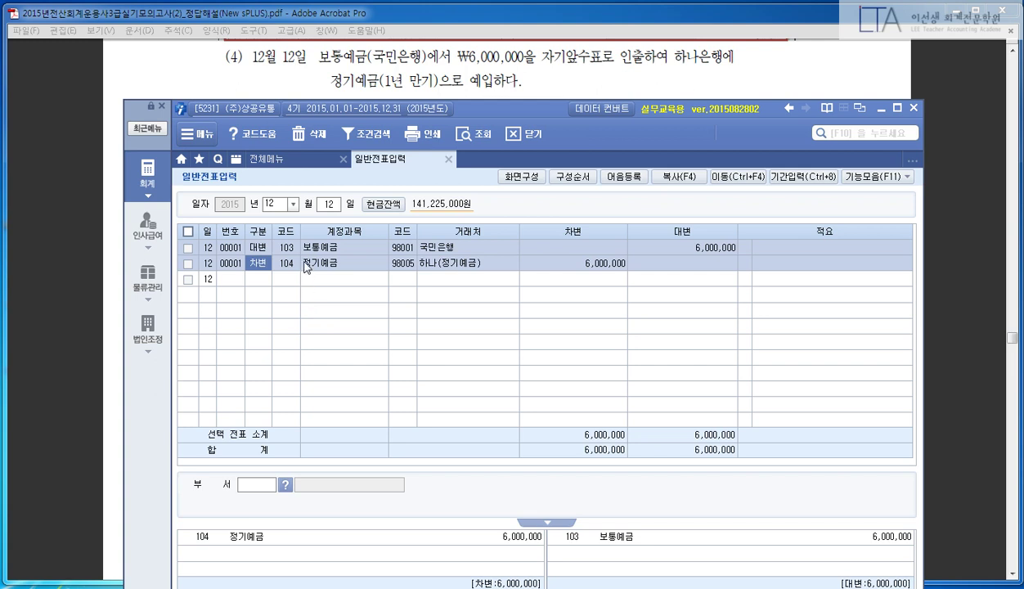
- Delete the existing December 12 voucher rows with F5 and confirm
key("Up")
key("F5")
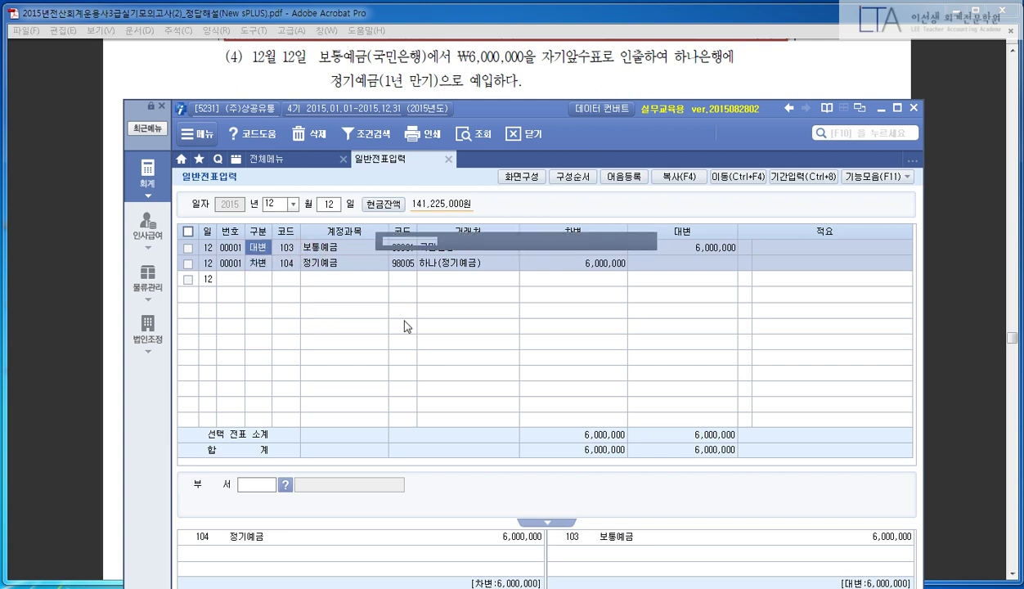
key("Return")
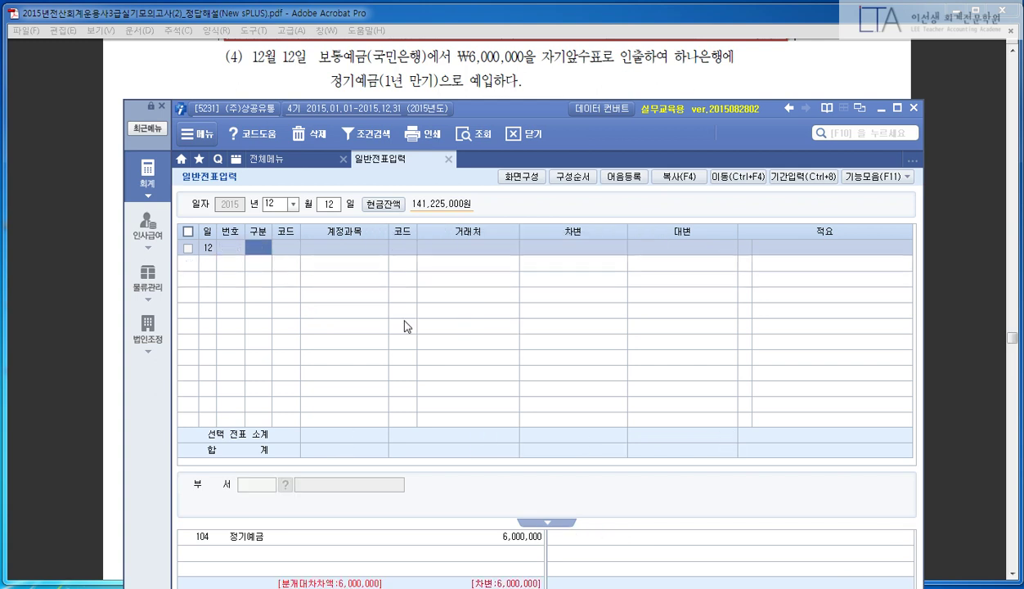
key("F5")
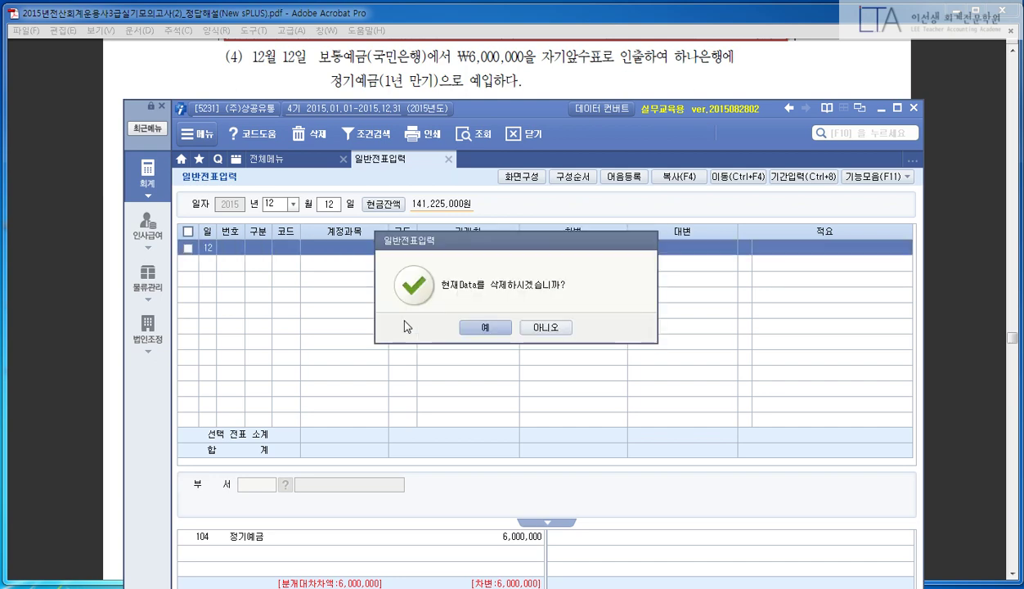
key("Return")
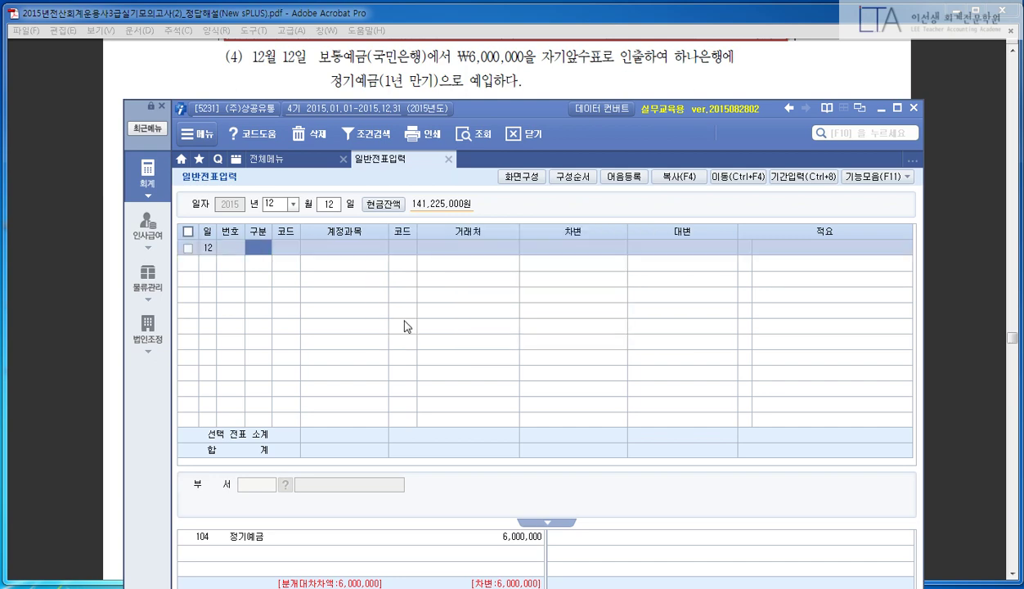
- Re-enter the credit line 103 보통예금, partner 98001 국민은행, for 6,000,000
type("4")
key("Return")
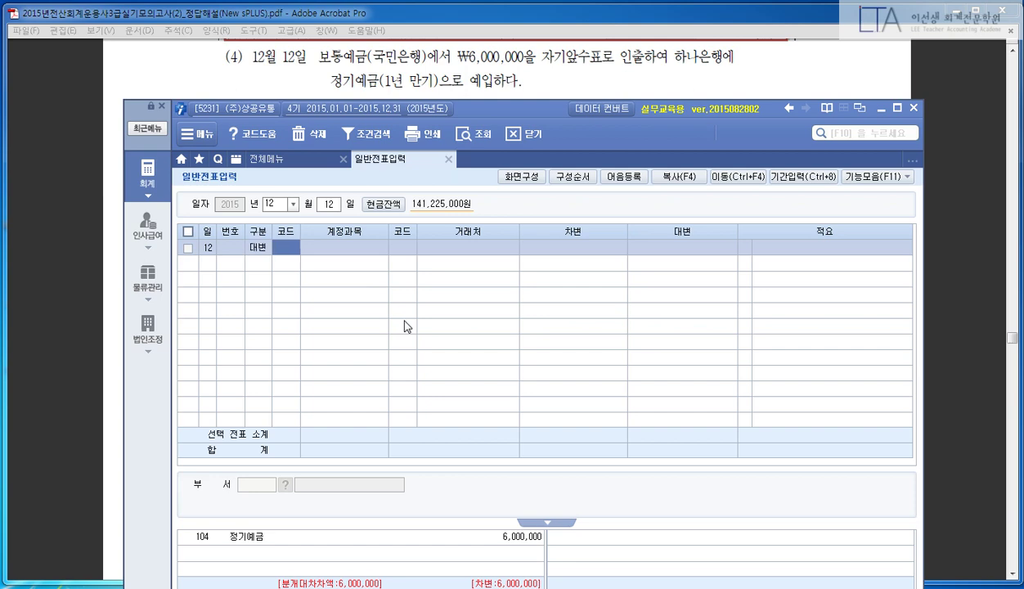
type("103")
key("Return")
type("보통")
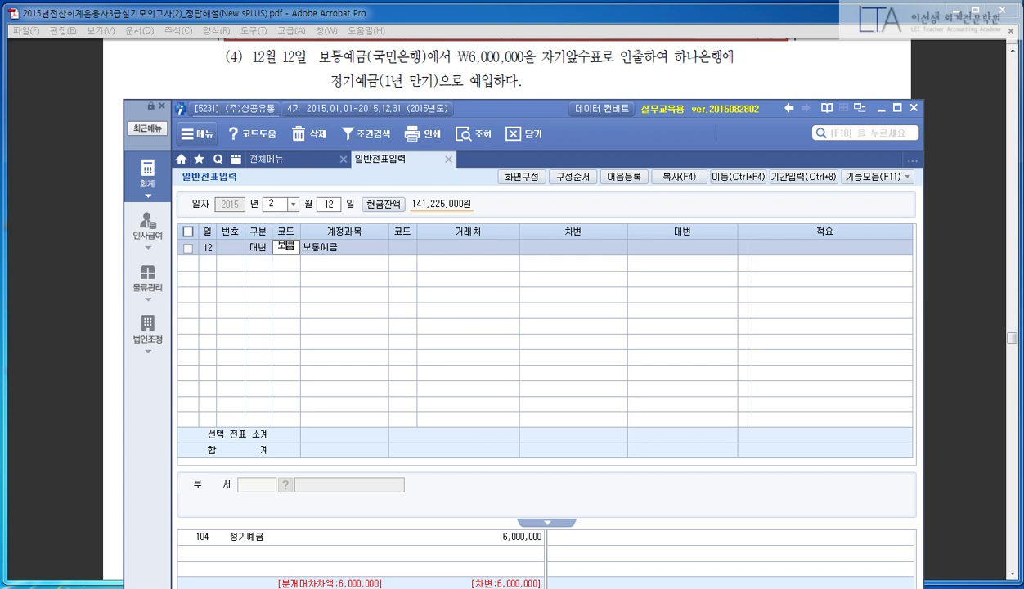
key("Return")
key("Return")
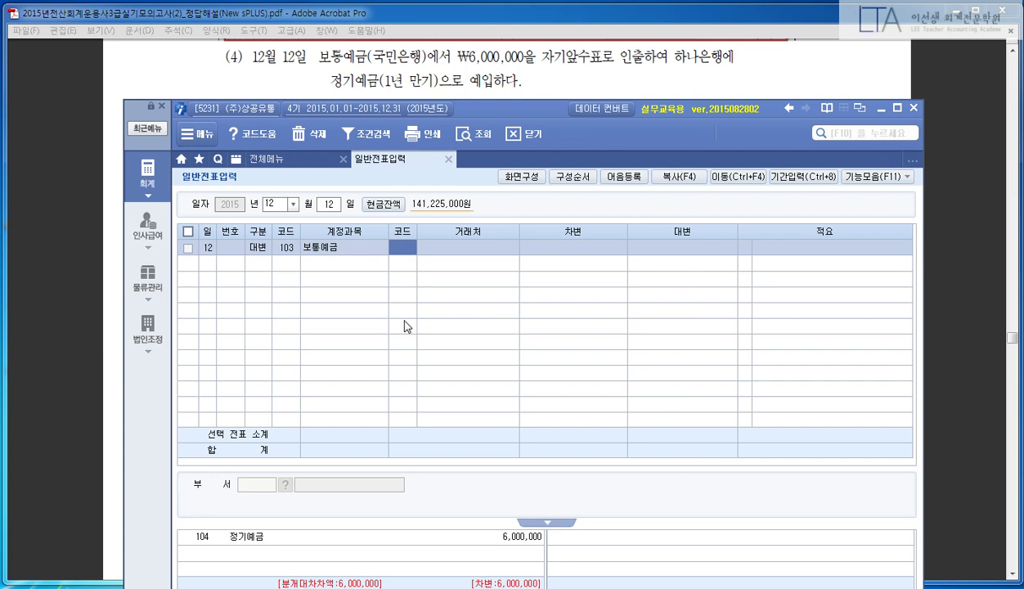
key("F2")
key("Escape")
type("98001")
key("Return")
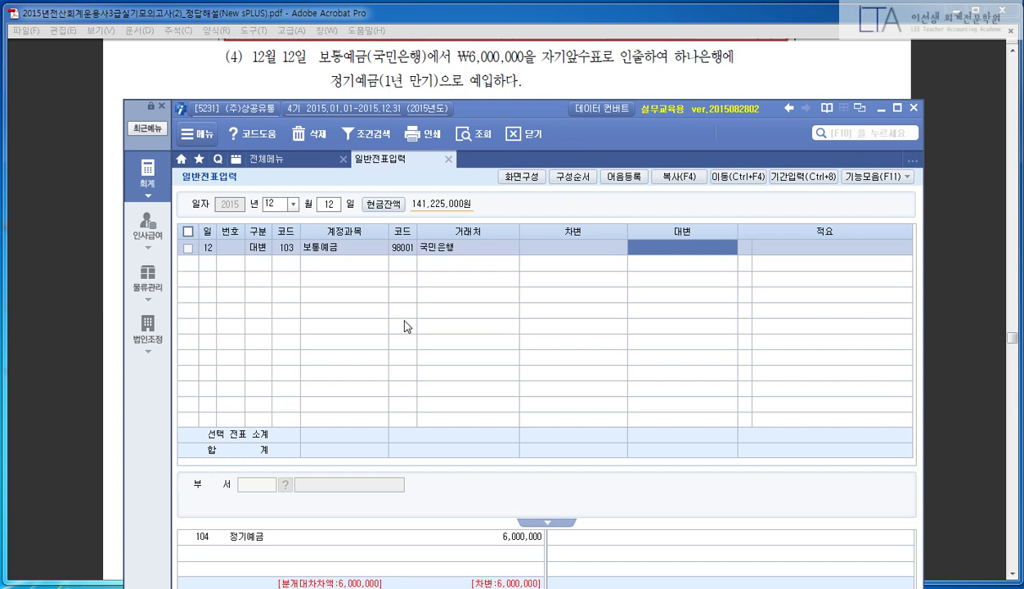
type("6")
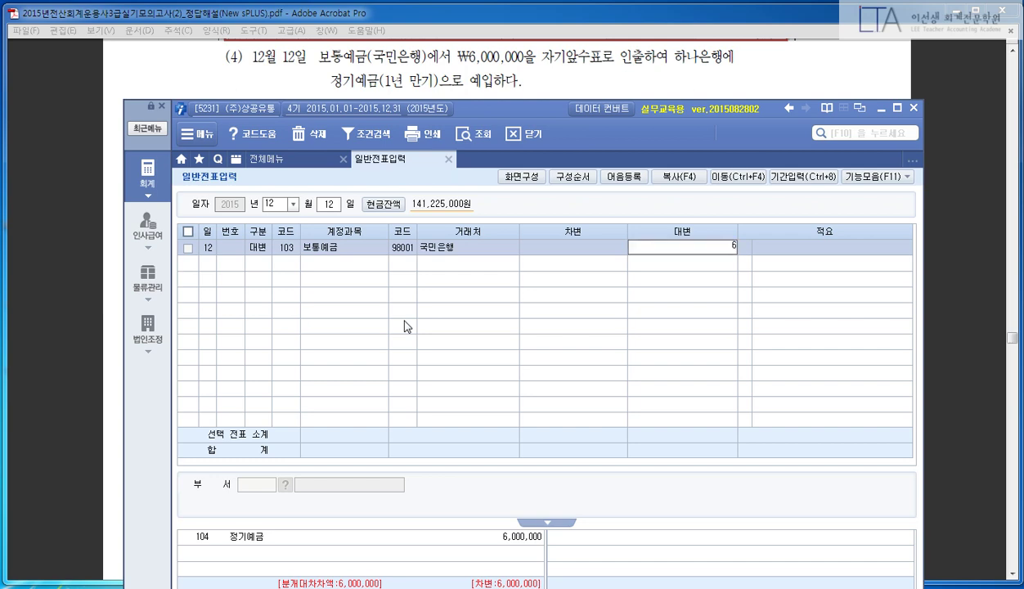
type(",000,000")
key("Return")
key("Return")
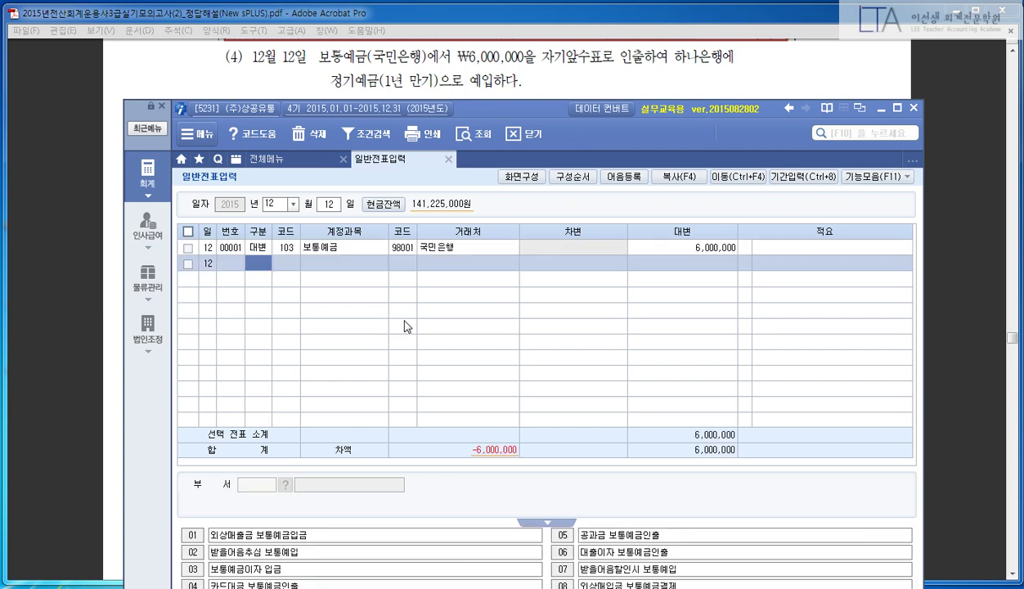
- Add the debit line 104 정기예금, partner 98005 하나(정기예금), for 6,000,000
type("3")
key("Return")
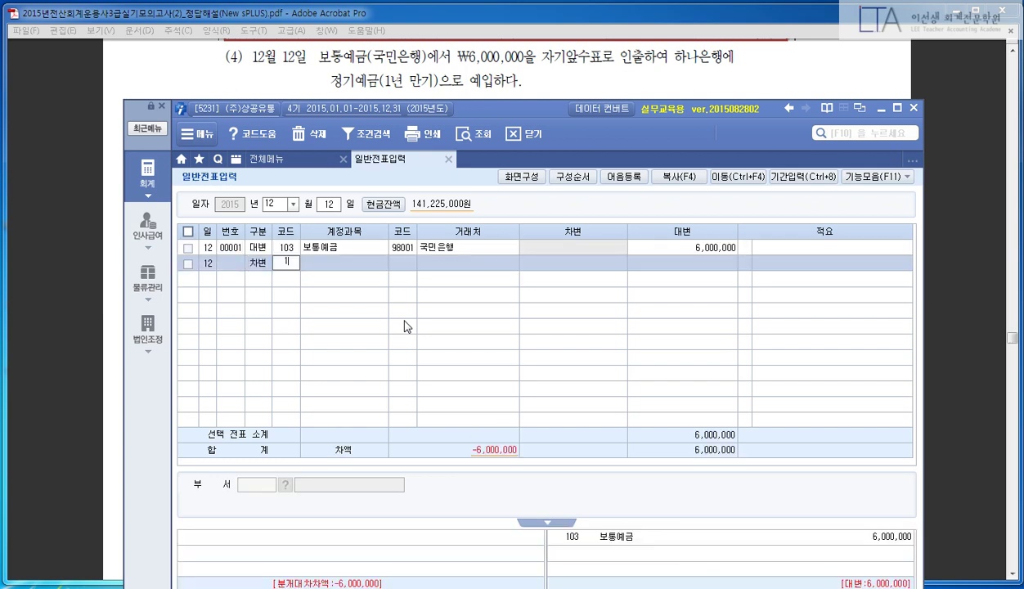
type("104")
key("Return")
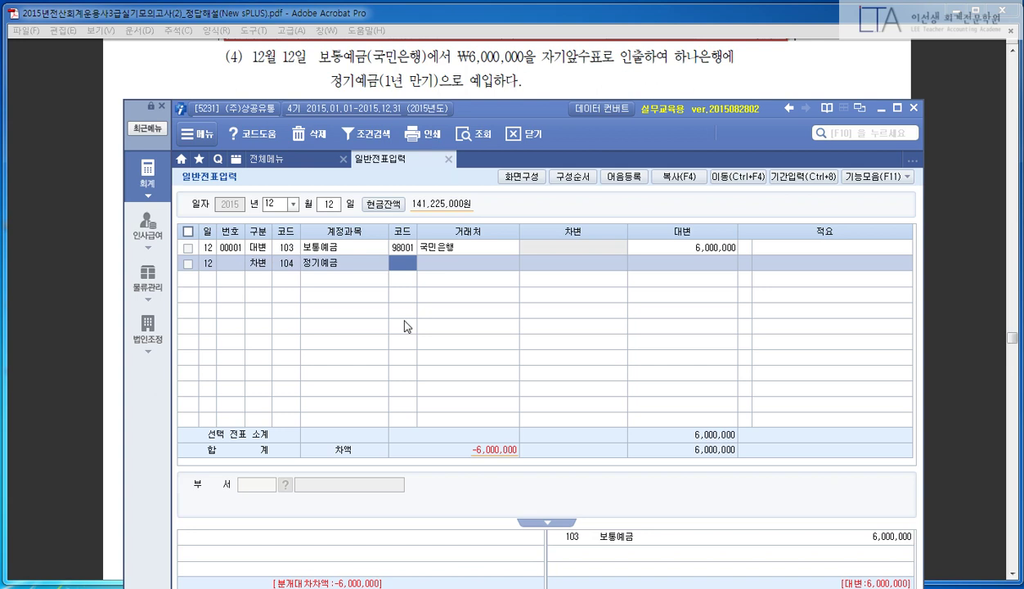
type("98005")
key("Return")
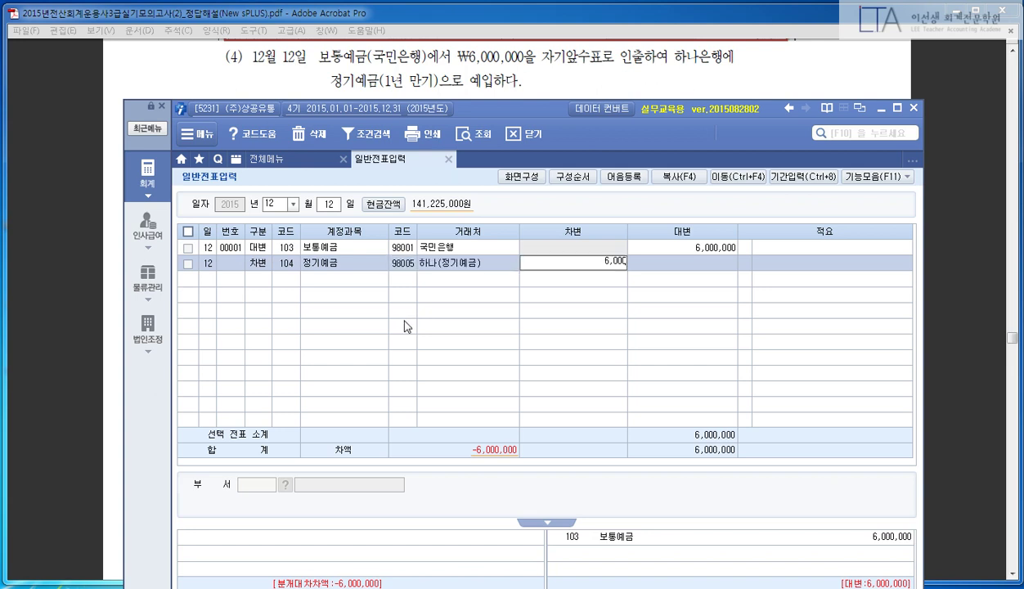
key("Return")
key("Return")
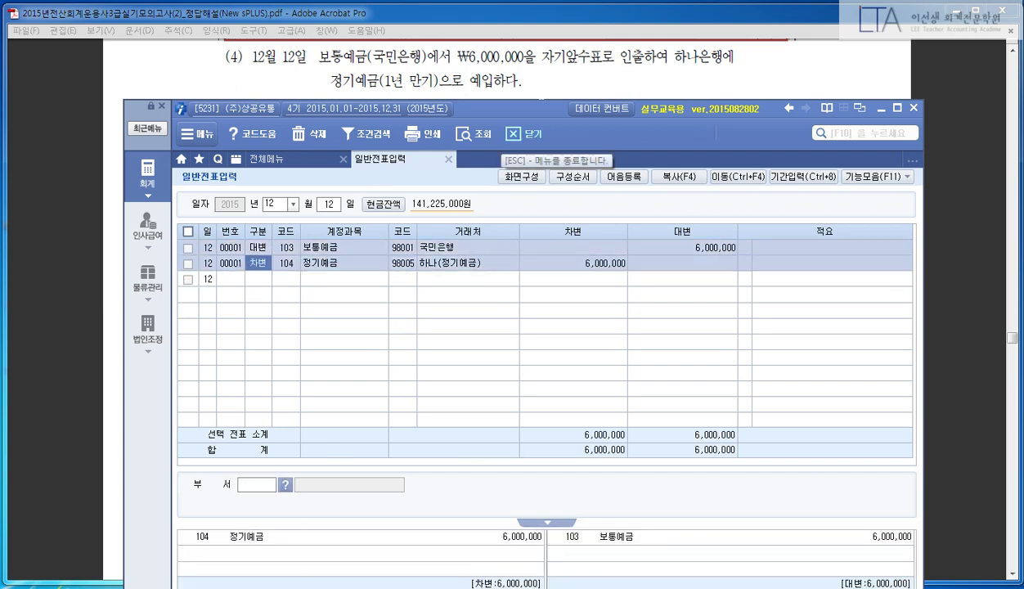
- Show question (5) in the PDF, mark its receivable amount in red, then clear the marks
left_click(524, 86)
scroll(507, 327, "down", 5)
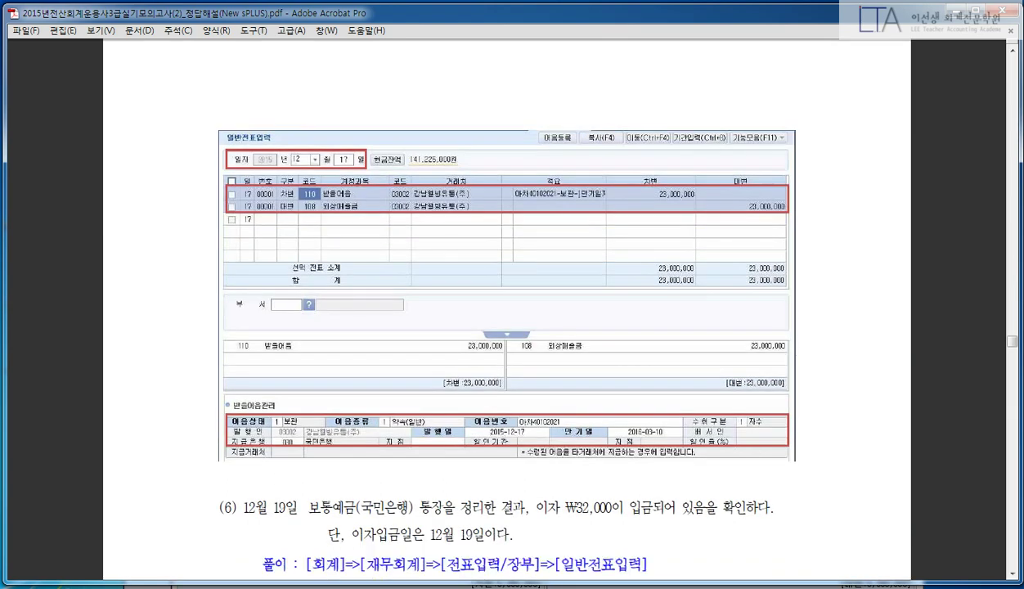
scroll(484, 149, "up", 5)
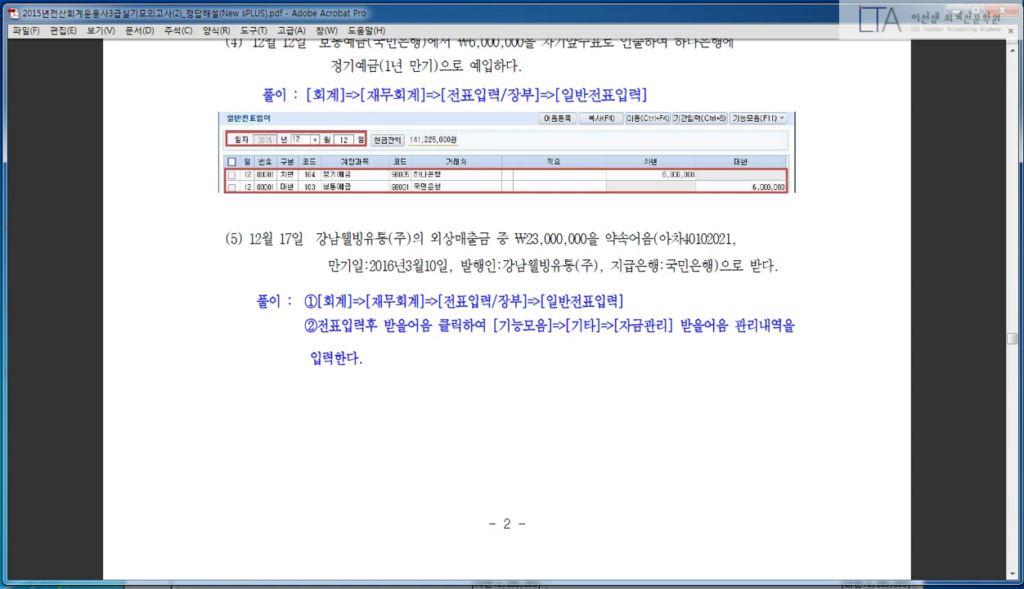
left_click_drag(528, 211, 503, 254)
left_click_drag(608, 211, 596, 255)
left_click_drag(324, 253, 564, 250)
key("Escape")
key("alt+Tab")
- Start a December 17 voucher with 구분 4, crediting 108 외상매출금 to partner 03002 강남웰빙유통(주)
left_click(328, 204)
type("1")
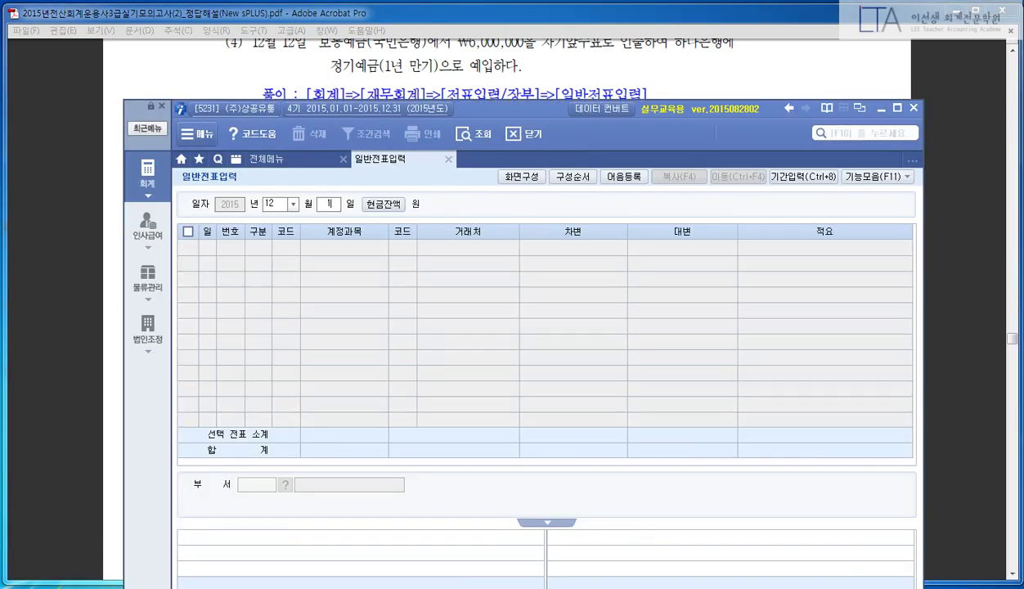
type("7")
key("Return")
type("4")
key("Return")
type("108")
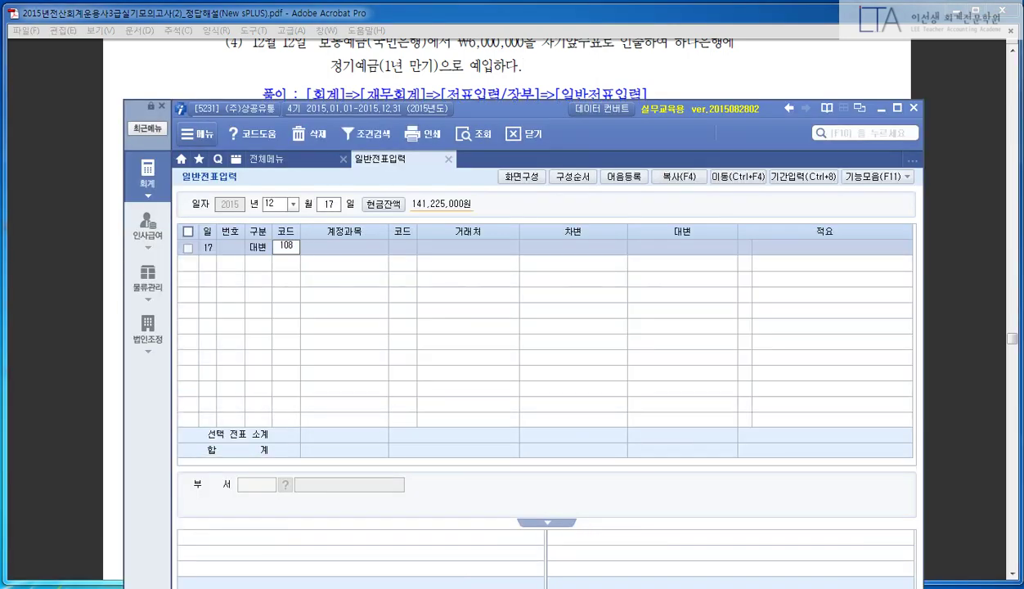
key("Return")
left_click_drag(514, 108, 515, 52)
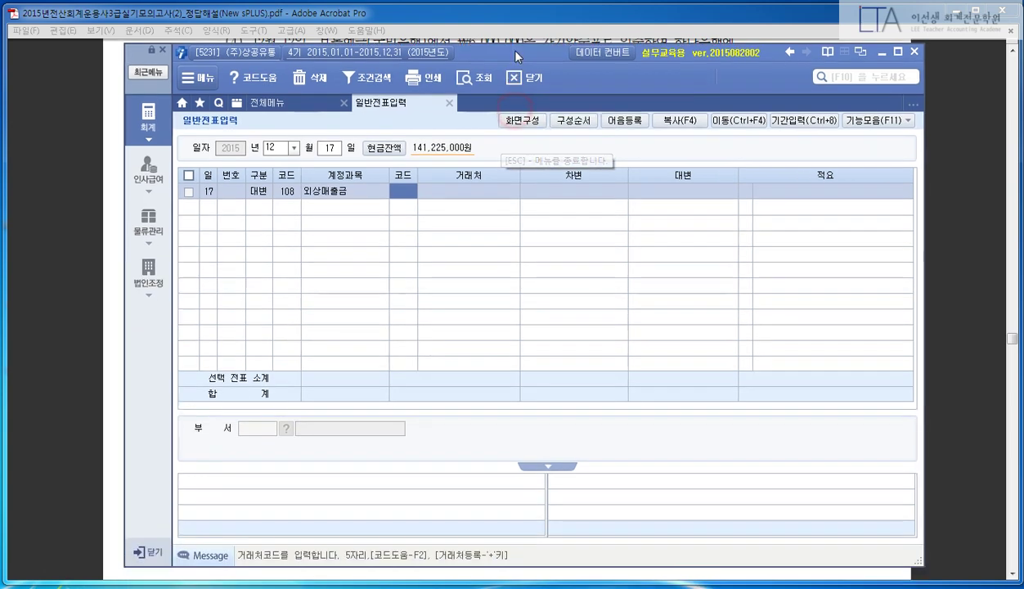
type("3002")
key("Return")
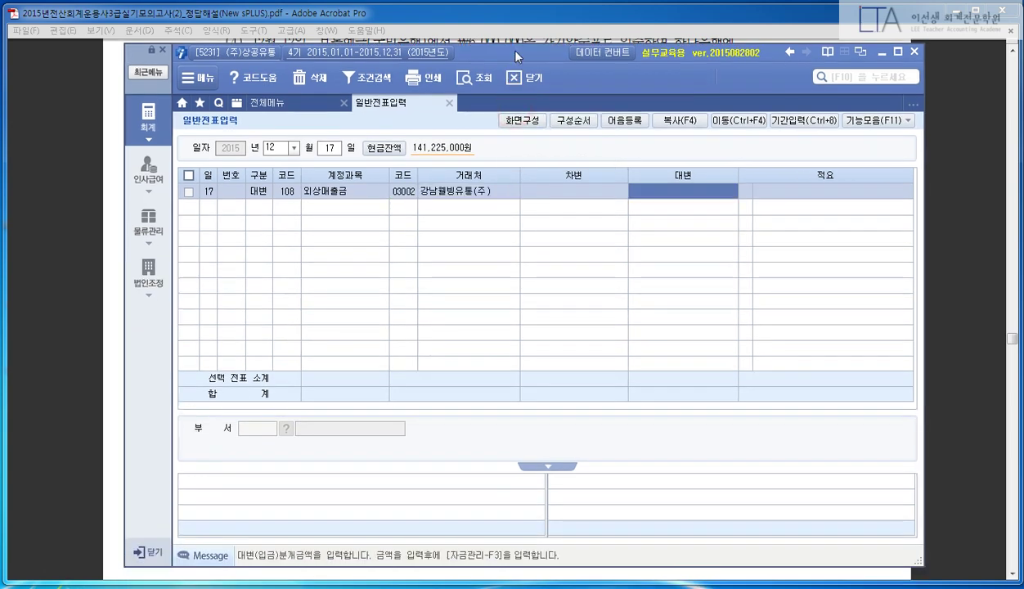
left_click(50, 211)
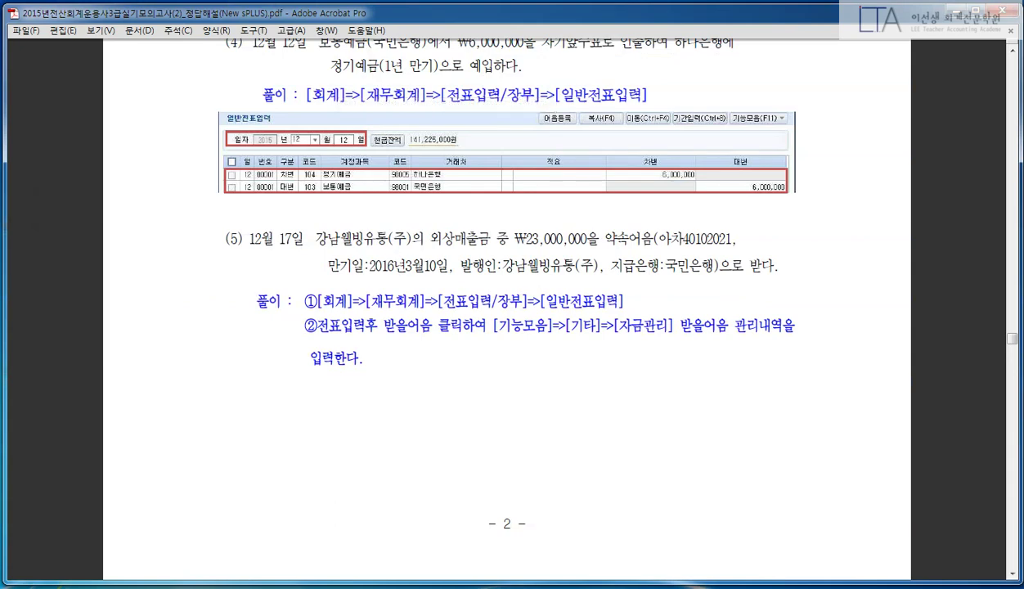
key("alt+Tab")
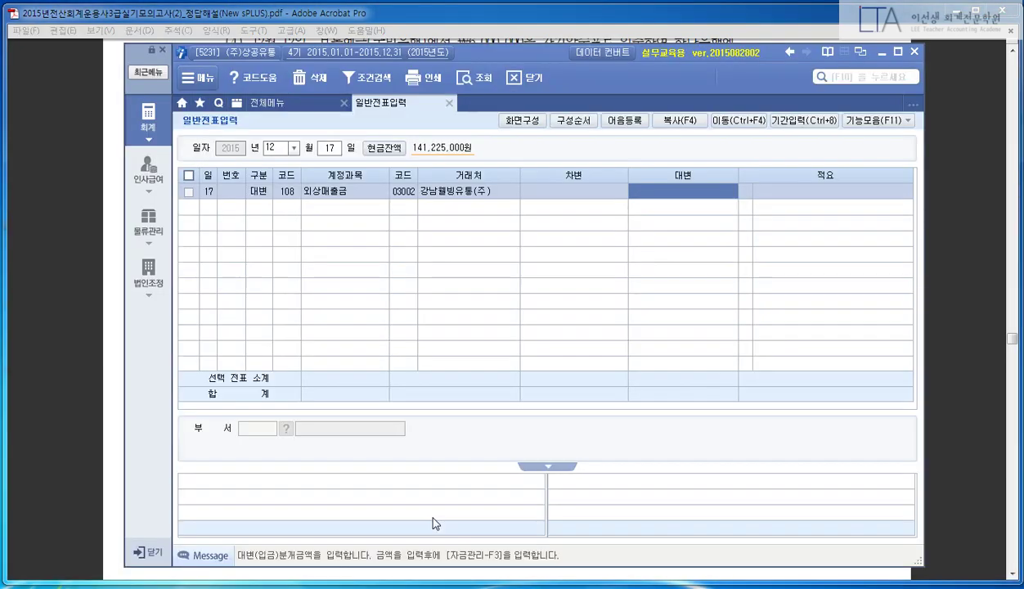
- Enter the 23,000,000 credit amount, then underline item (5)'s promissory-note details in the answer PDF
type("23,000,000")
key("Return")
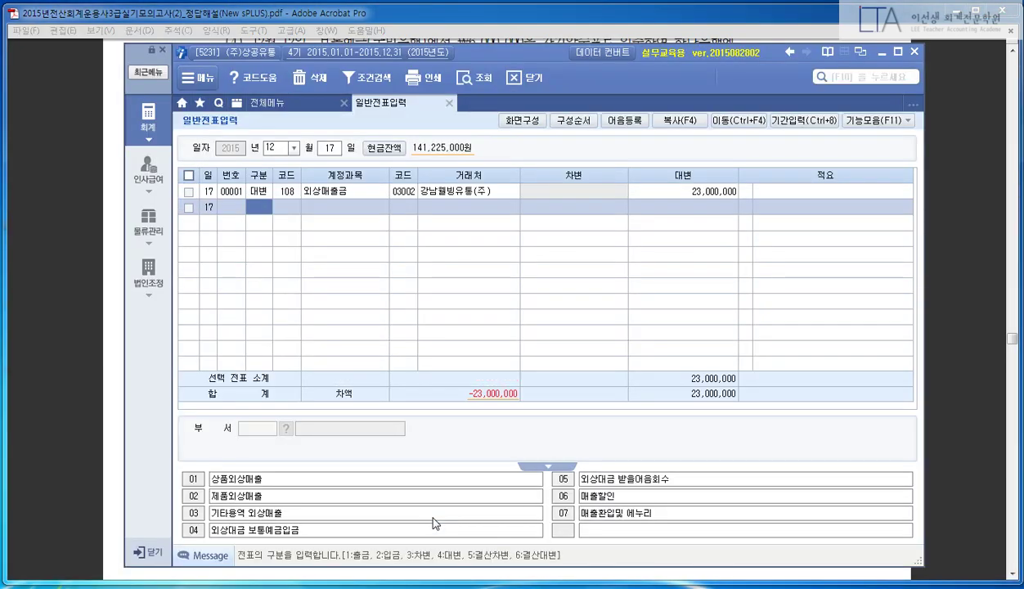
left_click(94, 329)
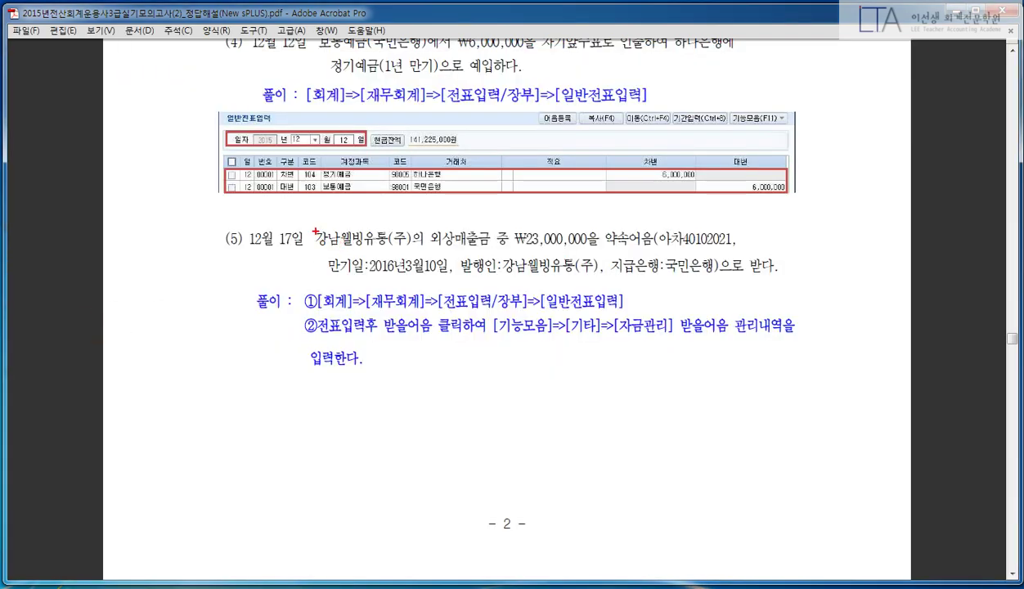
mouse_move(315, 243)
left_mouse_down()
mouse_move(601, 244)
mouse_move(613, 218)
left_mouse_up()
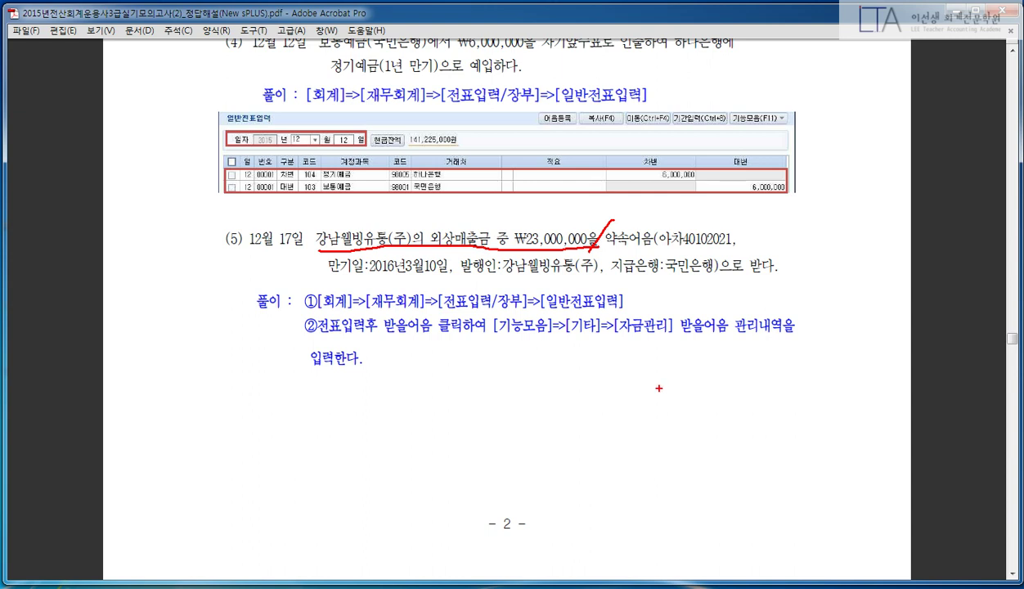
left_click_drag(608, 247, 726, 239)
left_click_drag(321, 281, 708, 270)
mouse_move(770, 270)
left_mouse_down()
mouse_move(722, 274)
mouse_move(791, 288)
left_mouse_up()
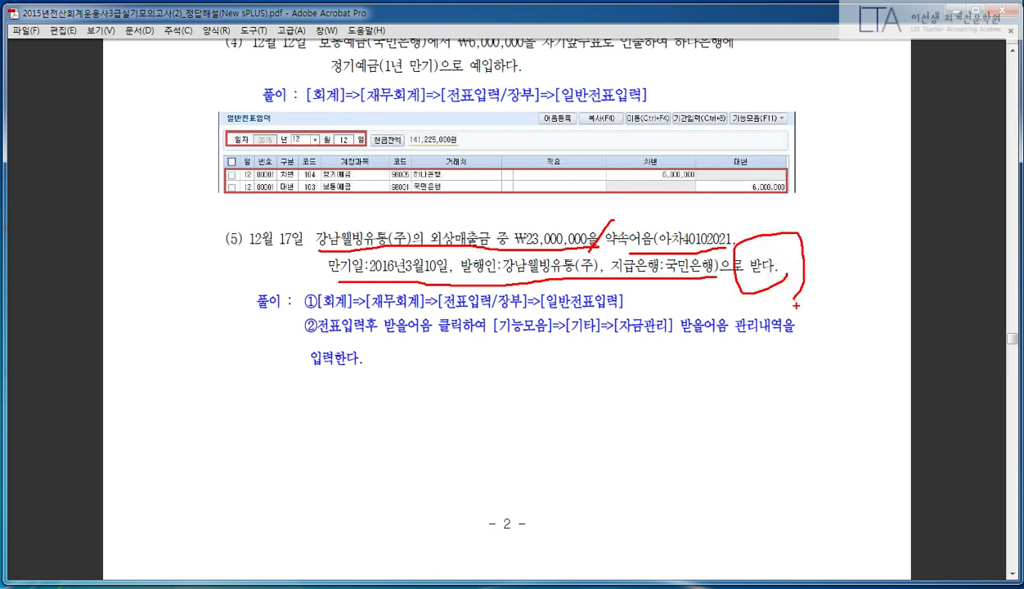
key("Escape")
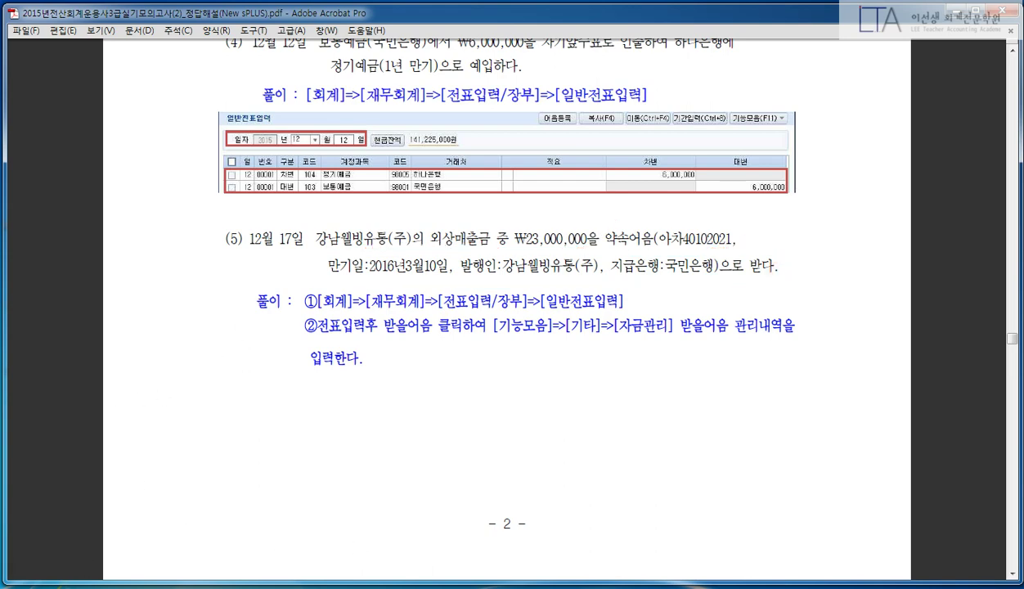
key("alt+Tab")
- Set the second line as a debit to 110 받을어음 with partner code 03002
type("3110")
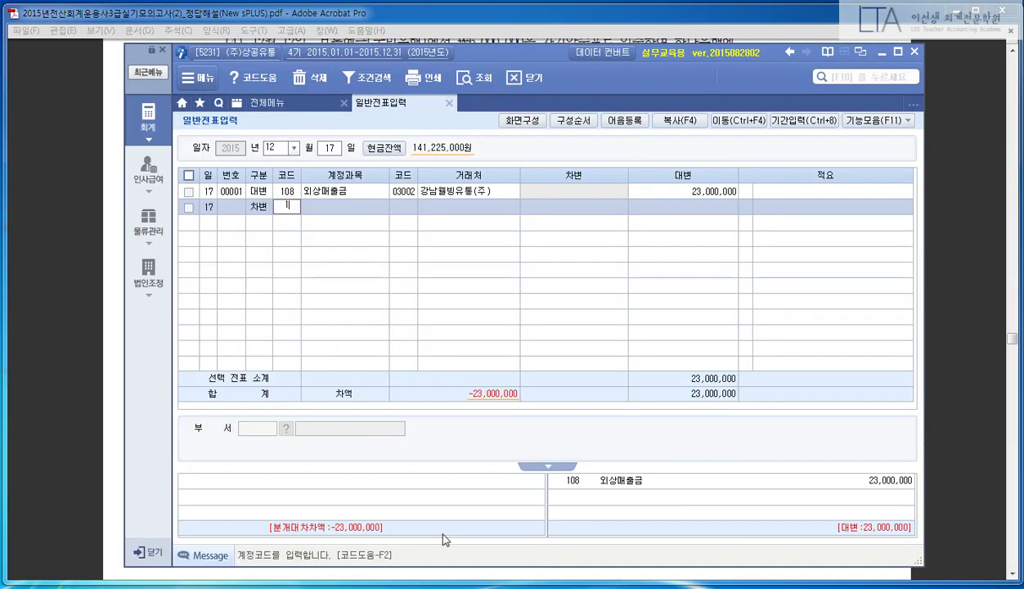
key("Return")
type("3002")
key("Return")
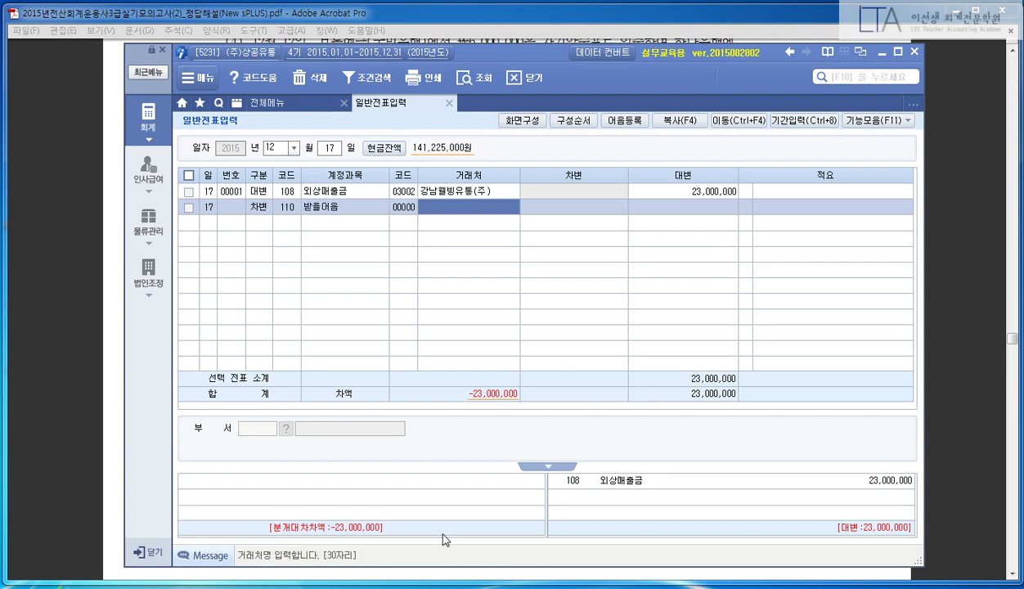
key("Return")
- Clear and re-enter trader code 03002 on the second line
key("Left")
key("space")
key("Return")
key("Return")
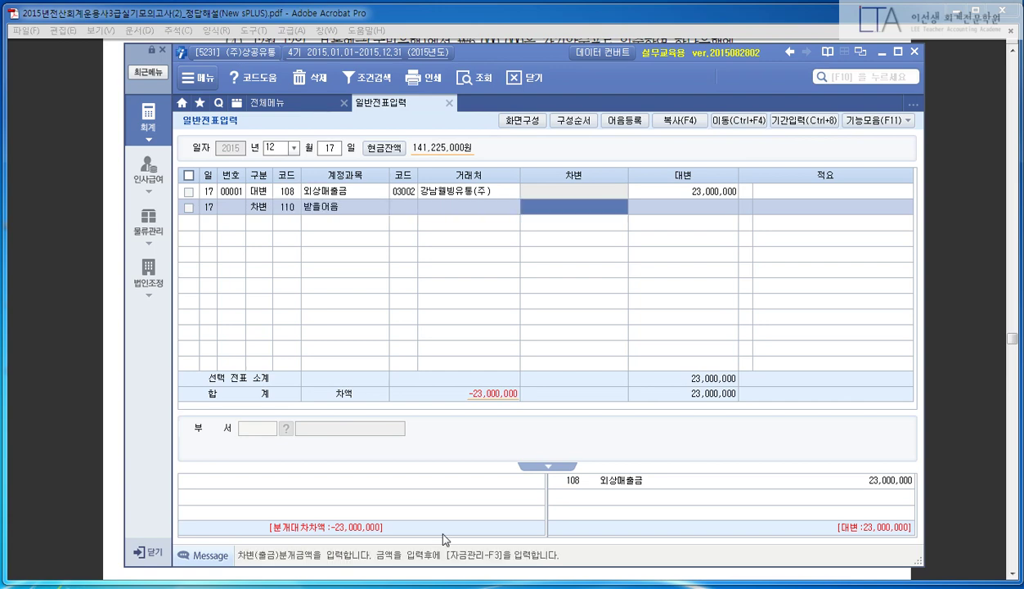
key("Left")
key("Left")
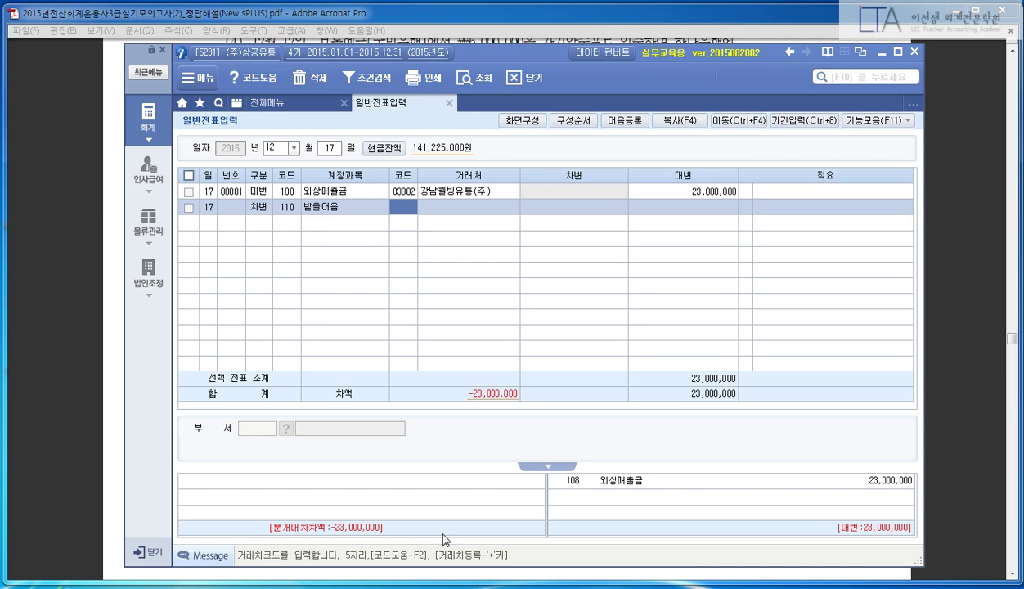
type("3002")
key("Return")
key("Return")
key("Left")
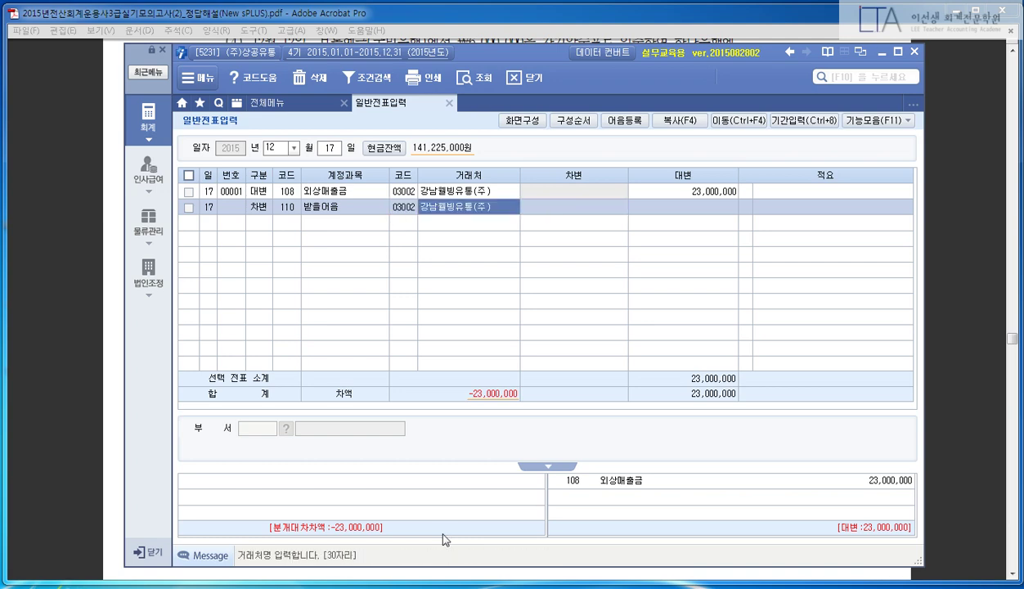
key("space")
key("Return")
key("Left")
key("Left")
- Re-enter 03002 again and confirm 강남웰빙유통(주) as the second line's trader
type("30")
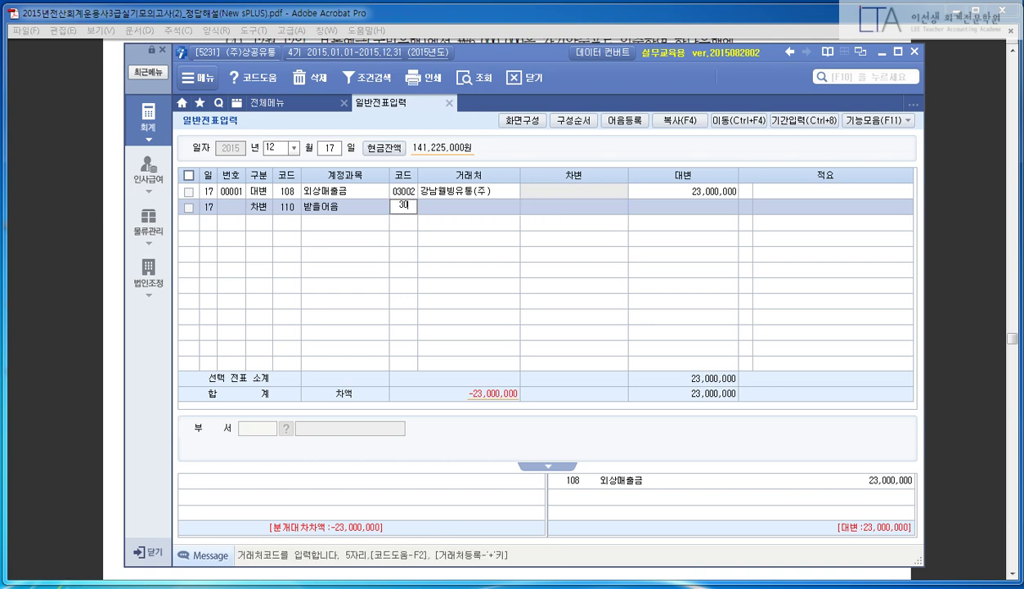
type("02")
key("Return")
key("Left")
key("Left")
key("space")
key("Return")
key("Left")
key("Left")
key("Return")
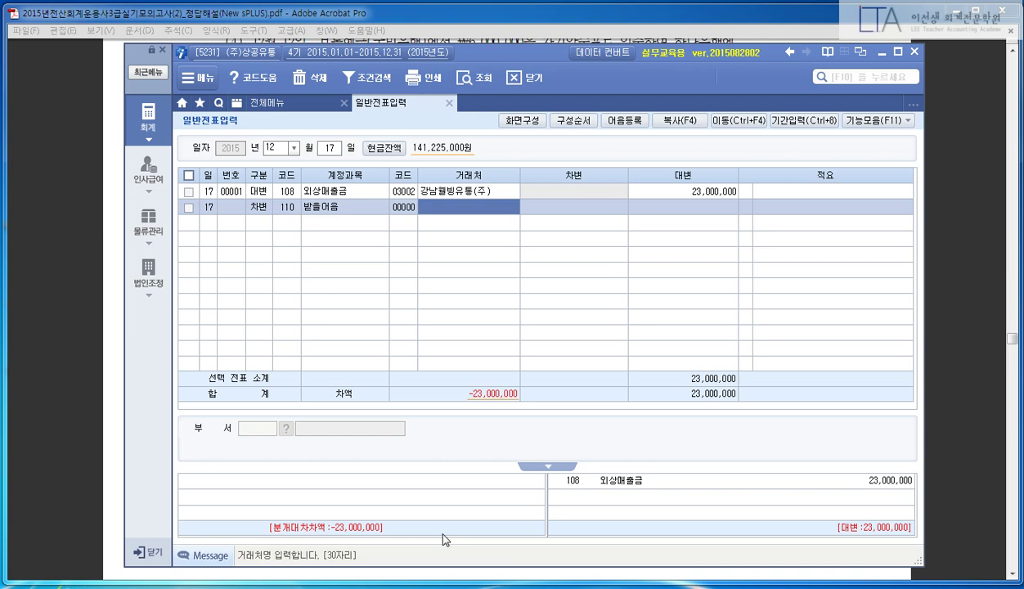
key("Return")
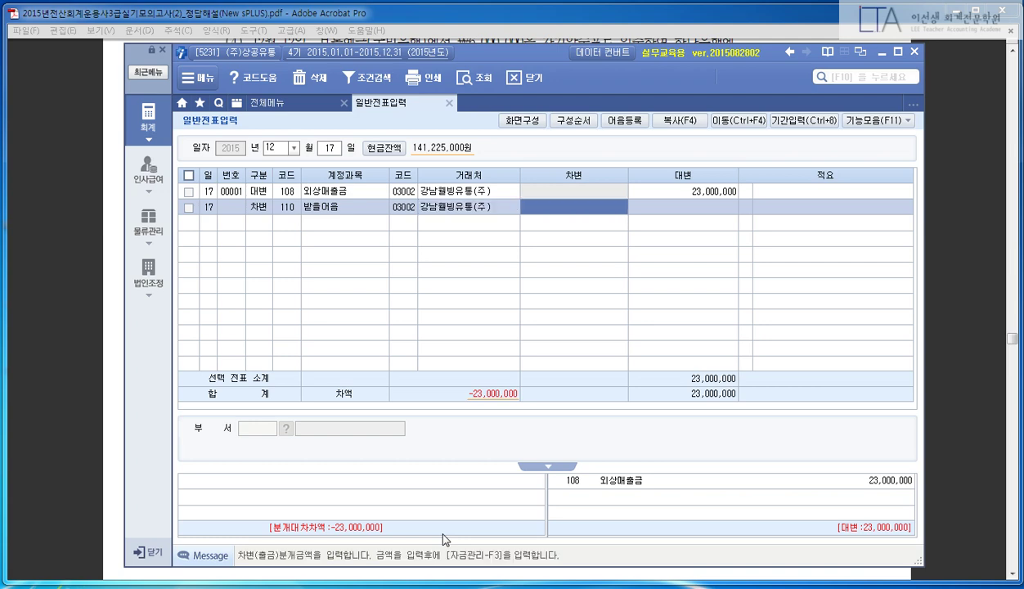
- Debit 23,000,000 to balance the voucher and bring up the 받을어음 note details
type("23000000")
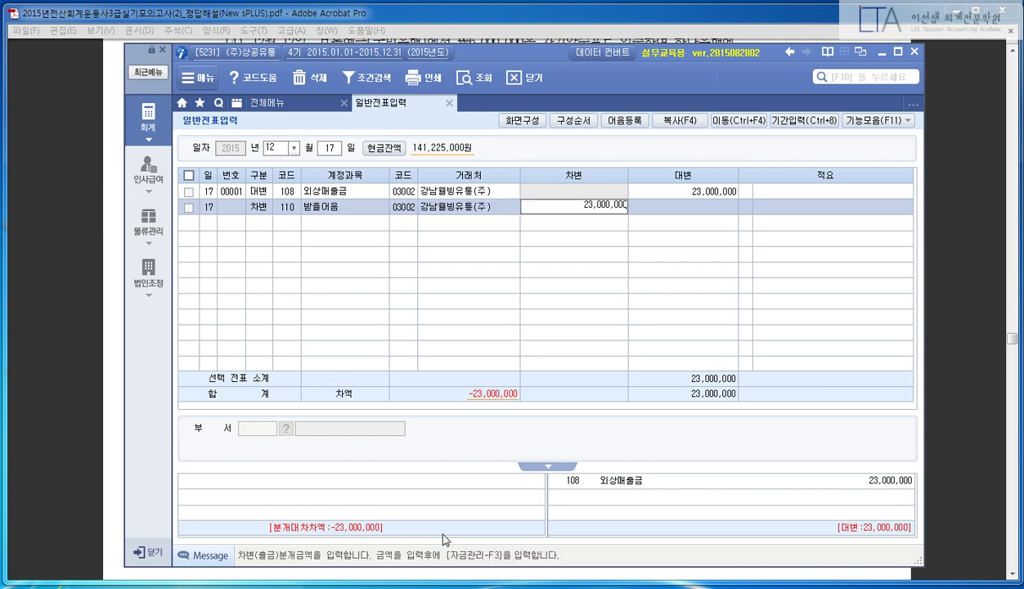
key("Return")
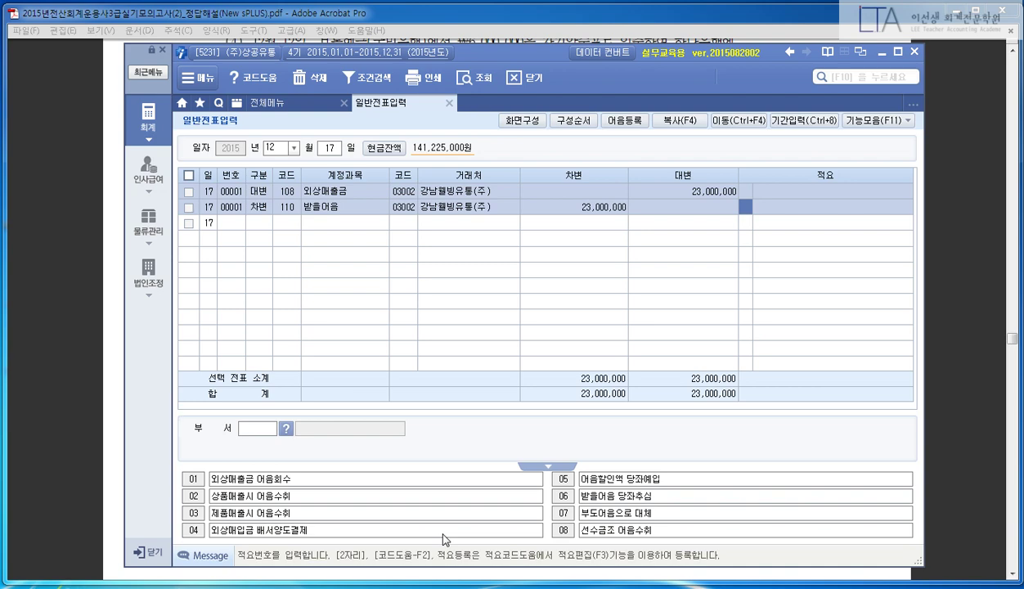
key("Return")
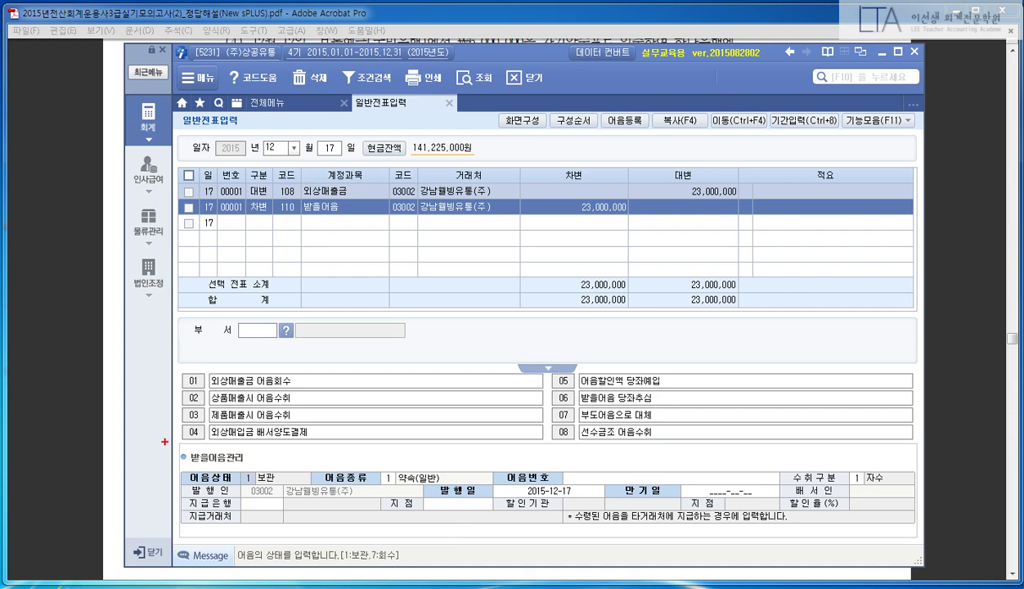
- Draw on-screen marks over the notes-receivable details panel, then clear them
mouse_move(164, 441)
left_mouse_down()
mouse_move(617, 527)
mouse_move(937, 541)
left_mouse_up()
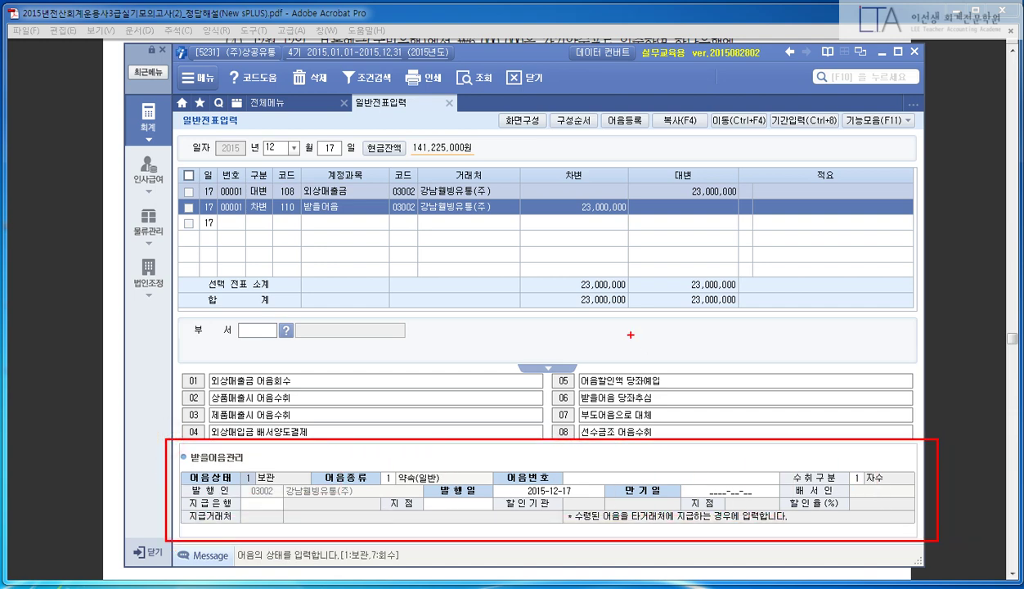
mouse_move(742, 352)
left_mouse_down()
mouse_move(783, 352)
mouse_move(750, 400)
left_mouse_up()
mouse_move(751, 381)
left_mouse_down()
mouse_move(792, 375)
mouse_move(823, 400)
mouse_move(781, 423)
left_mouse_up()
mouse_move(891, 381)
left_mouse_down()
mouse_move(911, 378)
mouse_move(914, 421)
mouse_move(980, 398)
left_mouse_up()
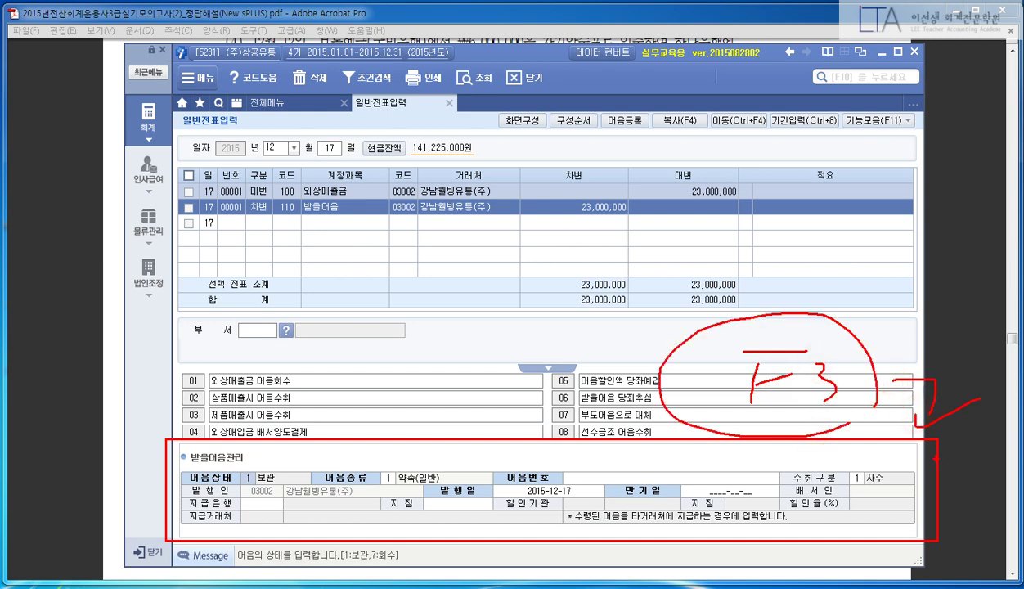
key("Escape")
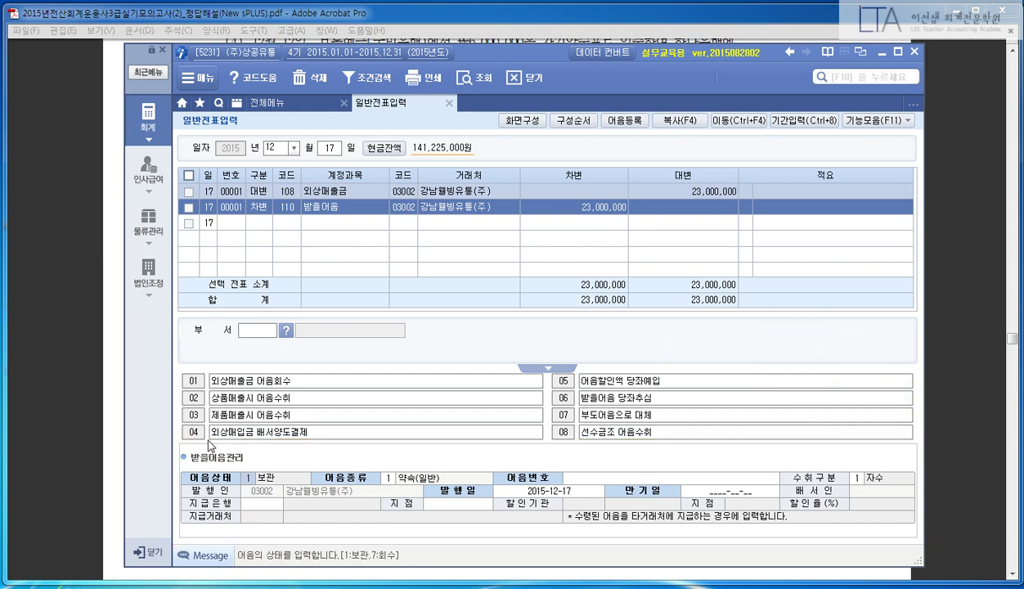
- Annotate the panel again, select the 어음번호 field, and bring the answer PDF's note details forward
key("ctrl+2")
mouse_move(547, 201)
left_mouse_down()
mouse_move(693, 222)
mouse_move(701, 272)
mouse_move(731, 250)
mouse_move(742, 272)
left_mouse_up()
left_click_drag(699, 293, 744, 291)
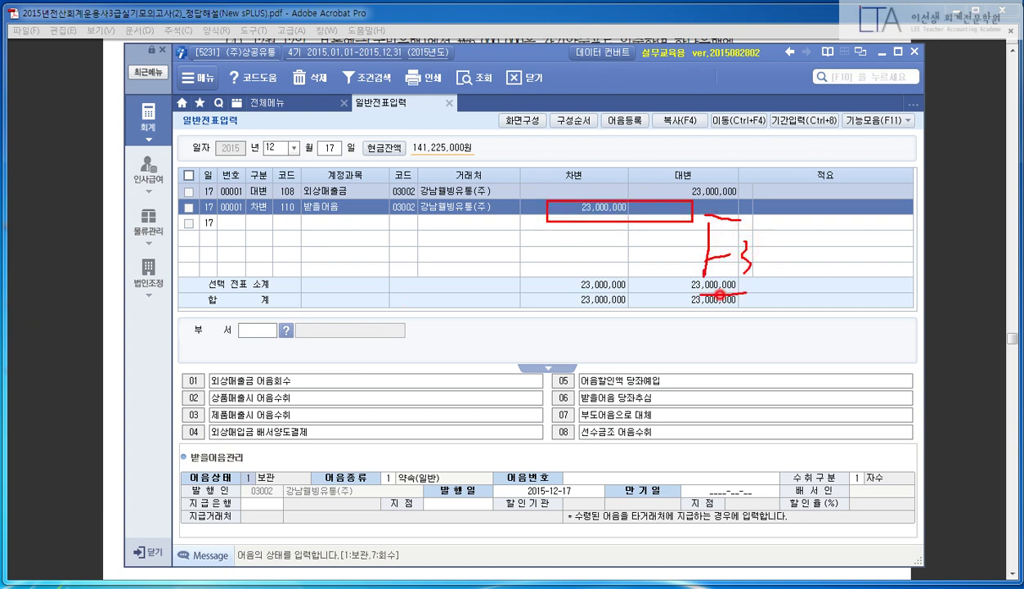
left_click_drag(720, 193, 765, 270)
key("Escape")
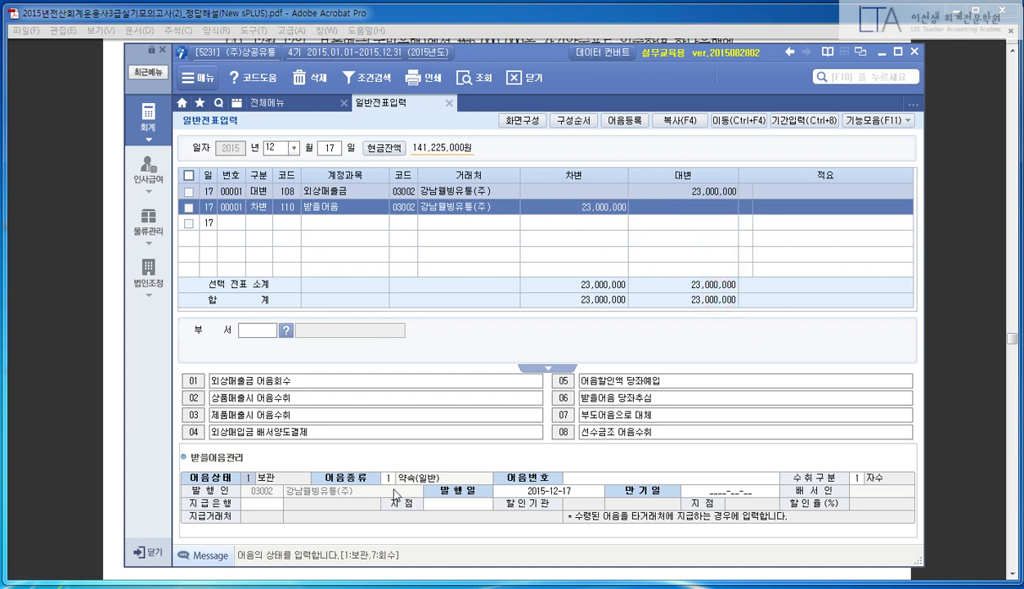
left_click(605, 477)
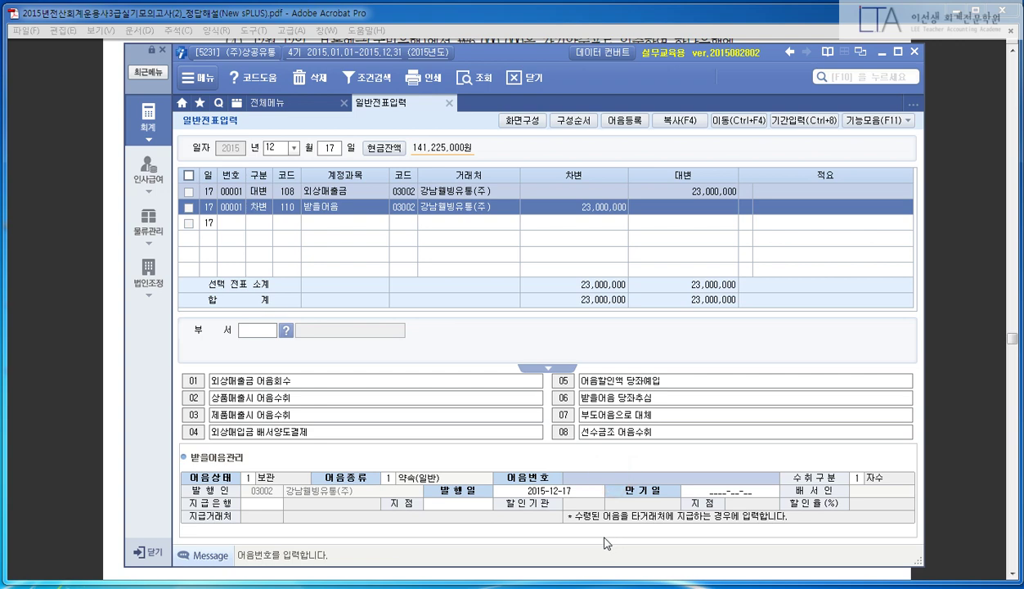
left_click(84, 252)
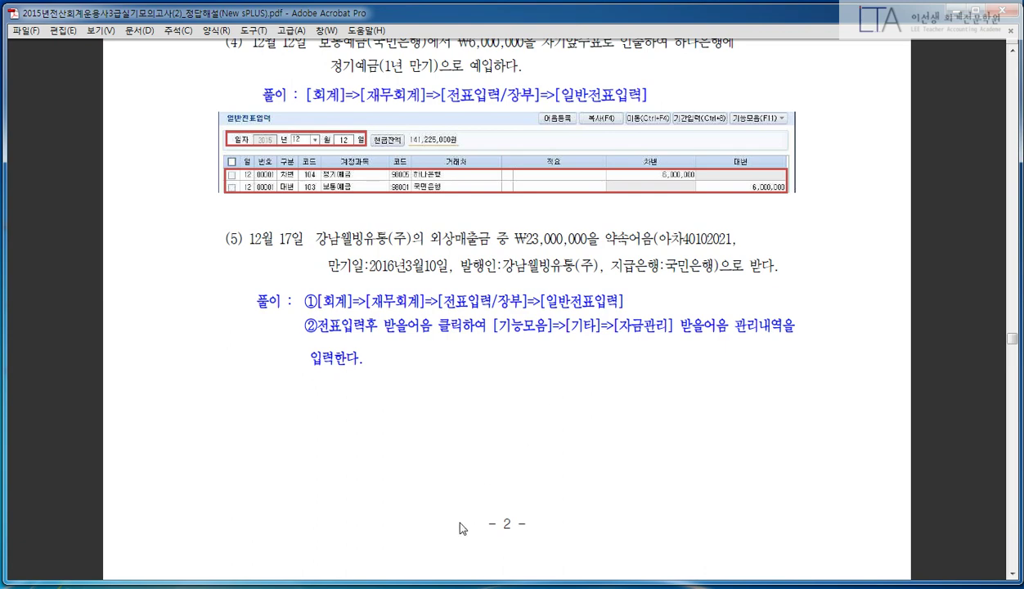
- Enter note number 아차40102021 and keep the receipt type as self-received
key("alt+Tab")
type("아차")
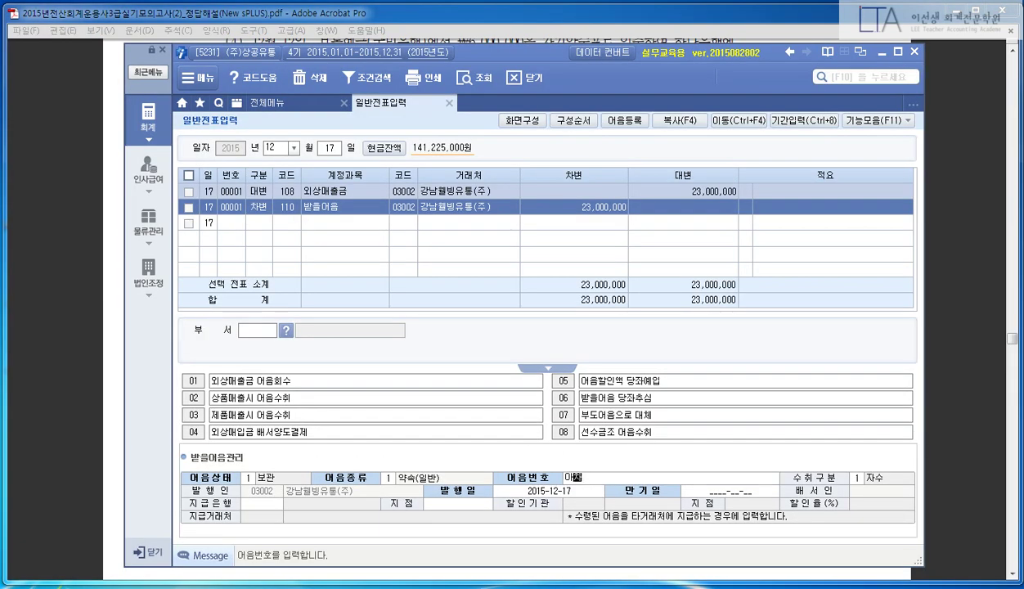
type("40102021")
key("Return")
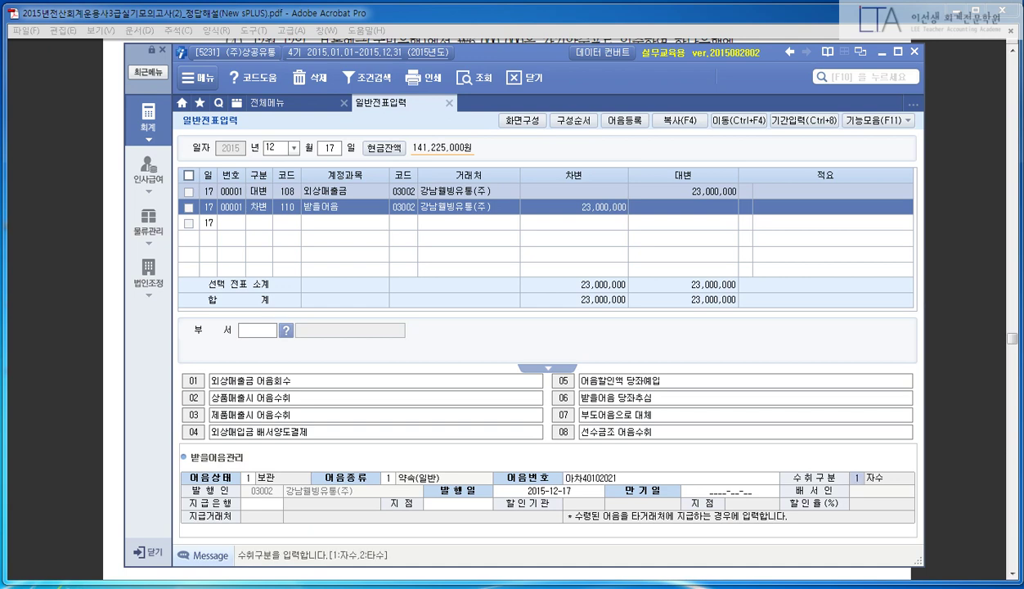
key("Return")
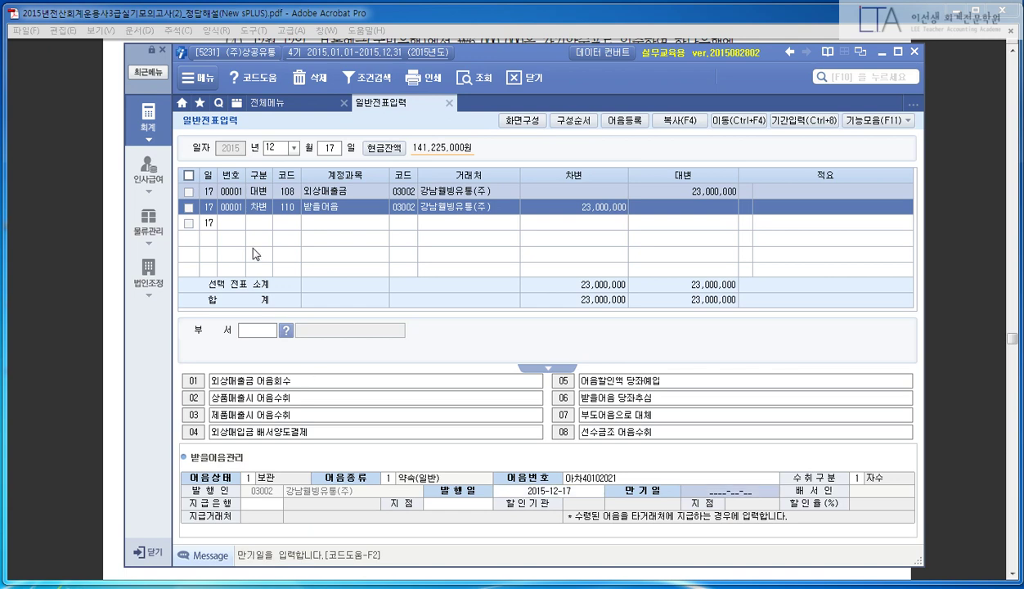
- Set the maturity date to 2016-03-10, correcting the initial 20160317 entry
left_click(79, 252)
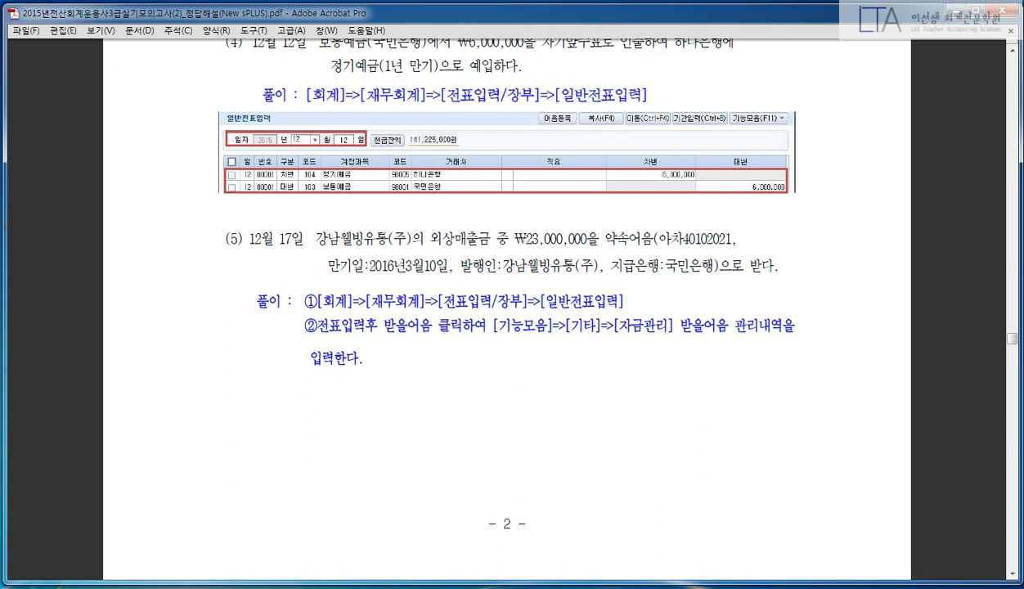
left_click_drag(304, 256, 465, 278)
left_click_drag(604, 250, 717, 280)
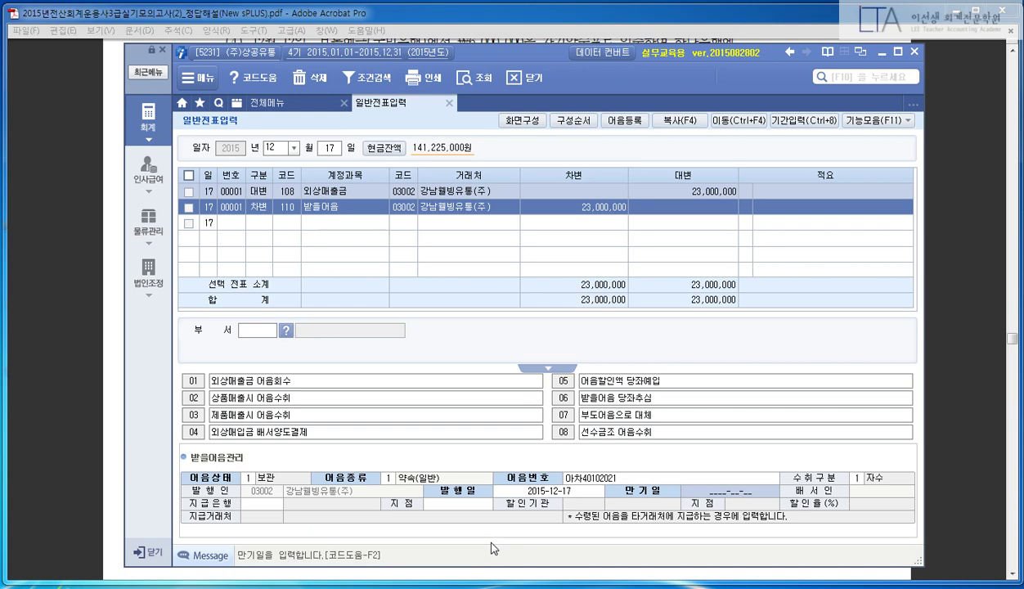
type("20160317")
key("Return")
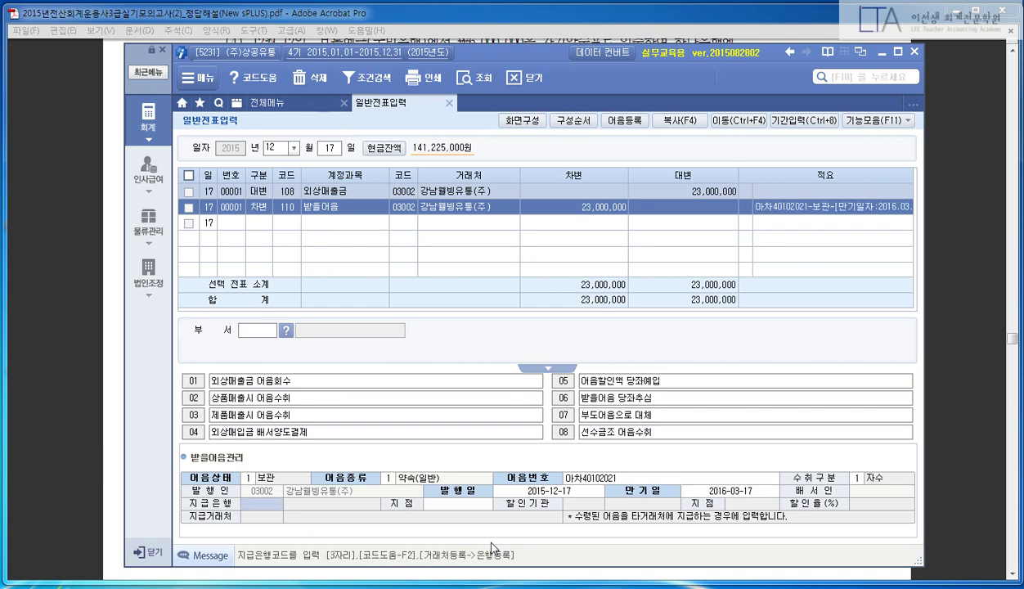
left_click(46, 231)
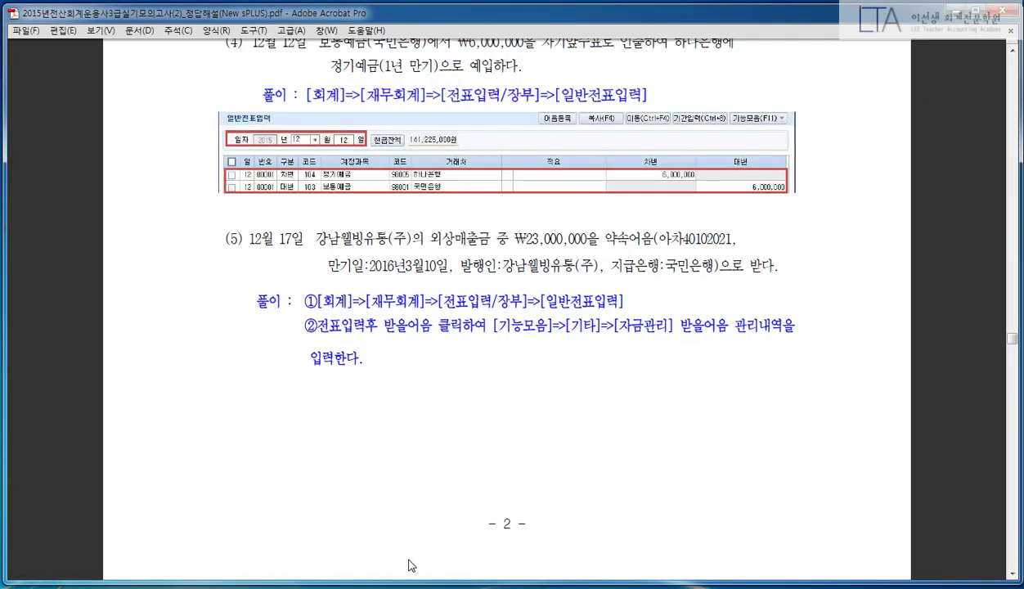
key("alt+Tab")
left_click(671, 488)
type("2")
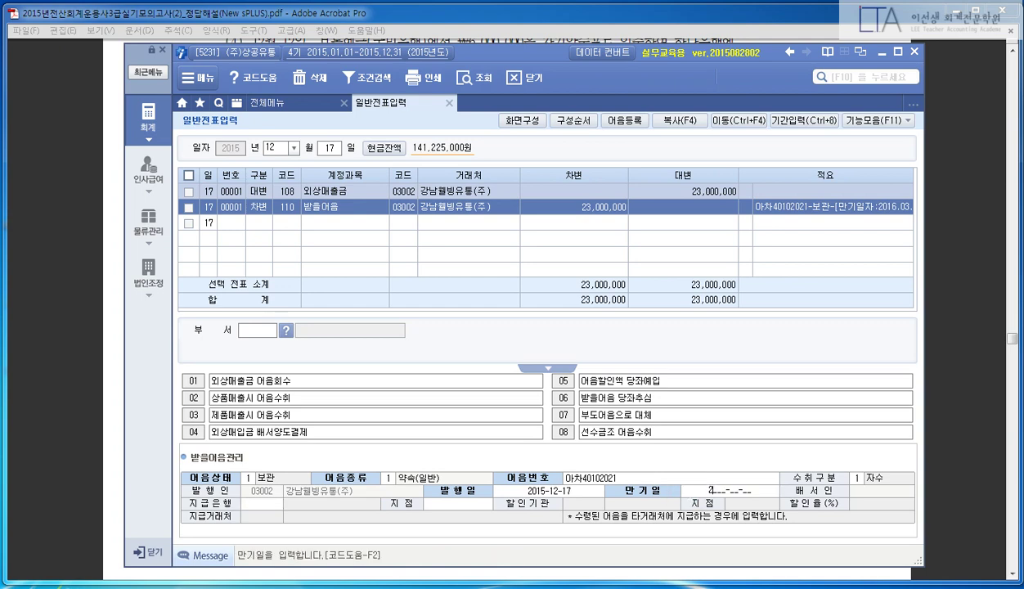
type("016-03-10")
key("Return")
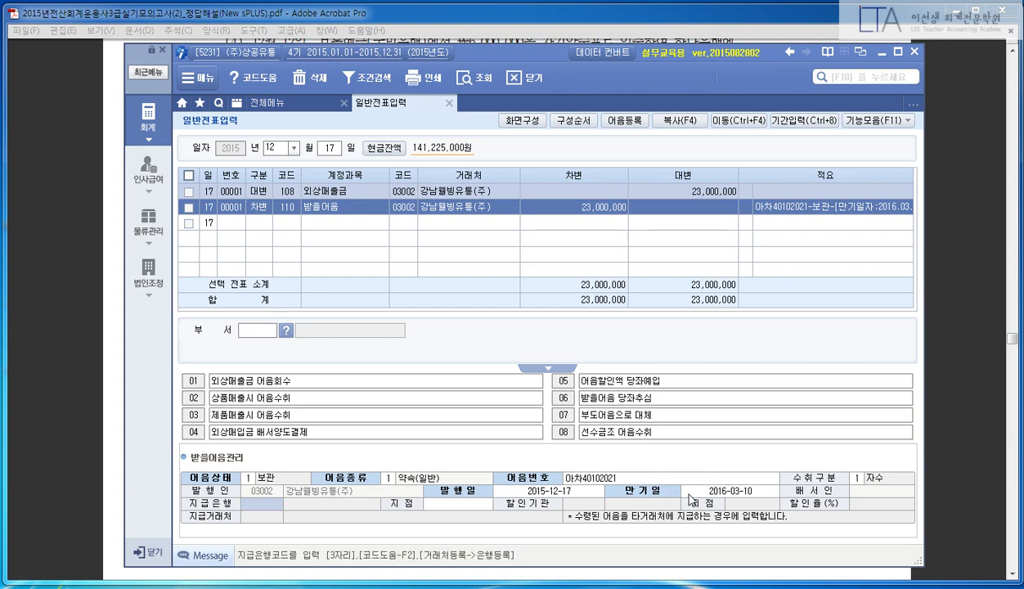
- Set the paying bank to 030 국민은행 and close the note details
key("F2")
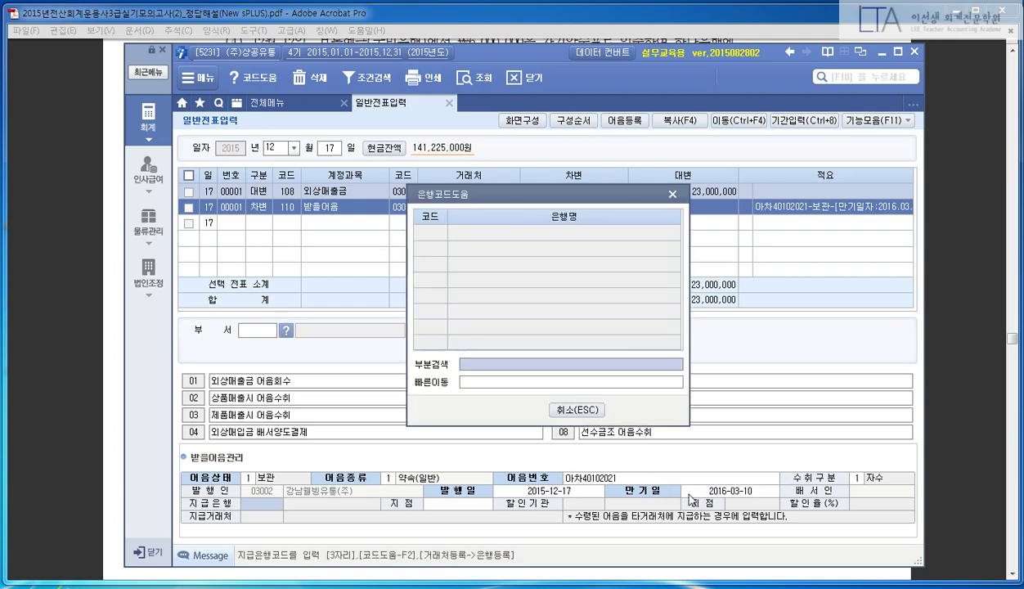
key("Down")
key("Down")
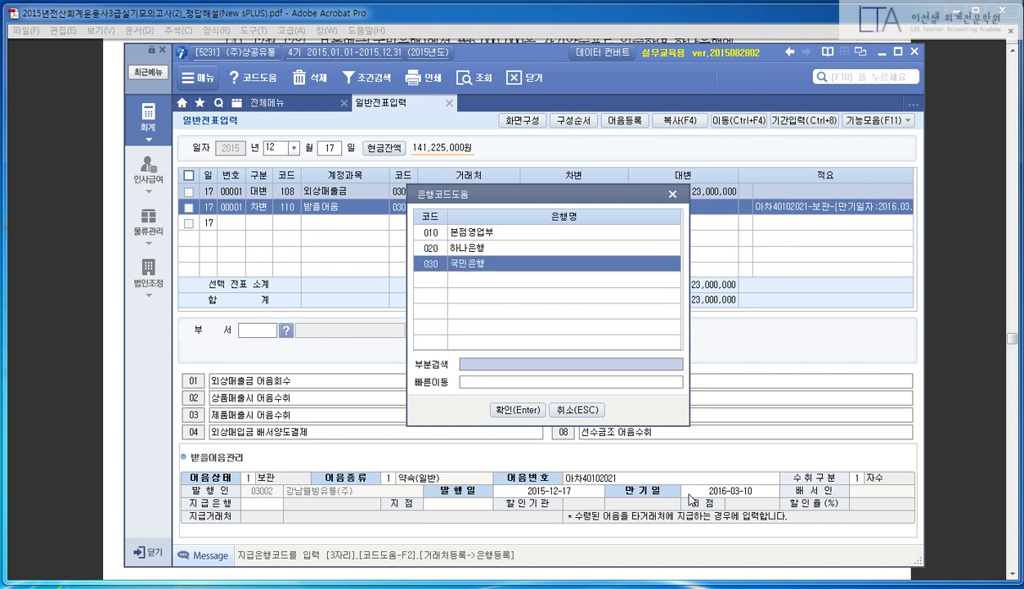
key("Return")
key("Escape")
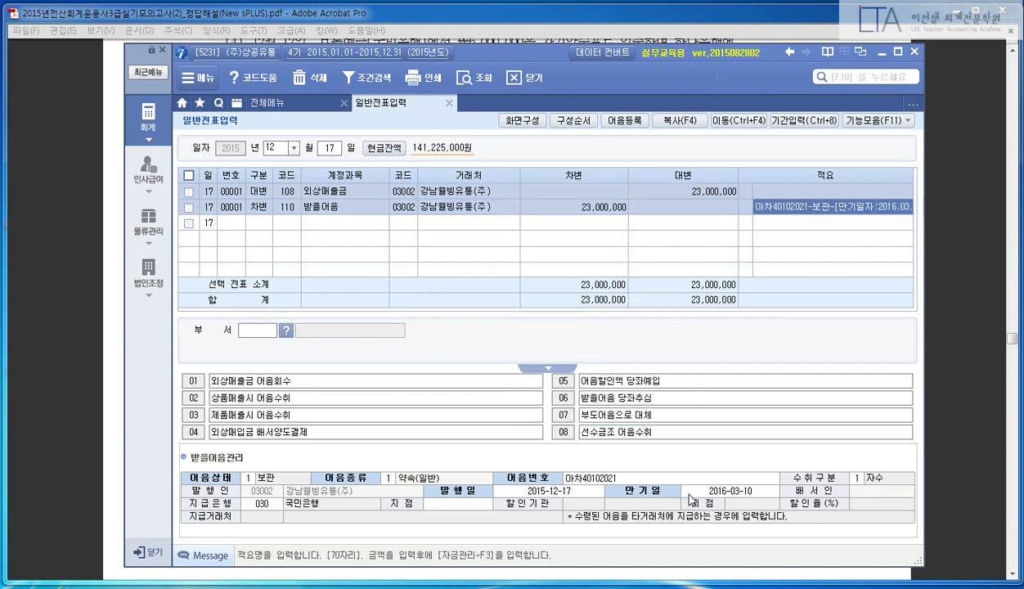
key("Return")
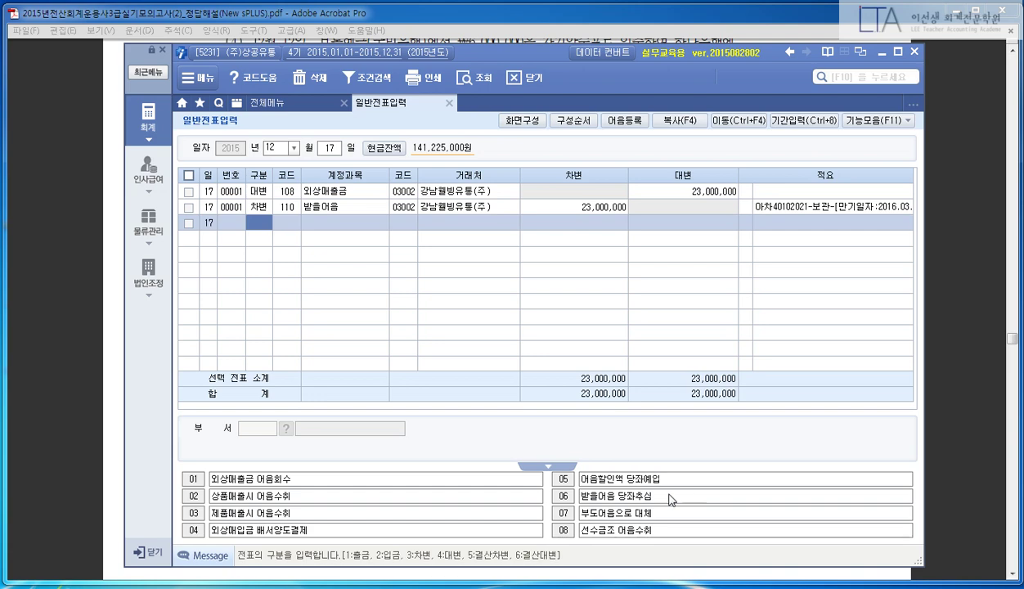
- Recheck the 받을어음 line's note details and 적요, then clear the rows for a new voucher
left_click(800, 208)
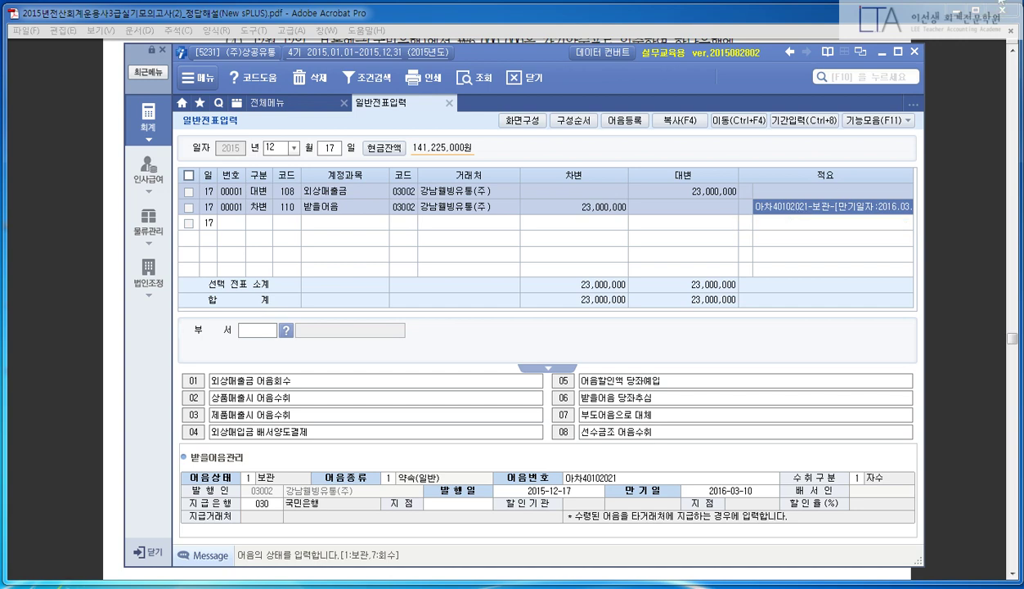
left_click(857, 214)
left_click(860, 211)
key("Return")
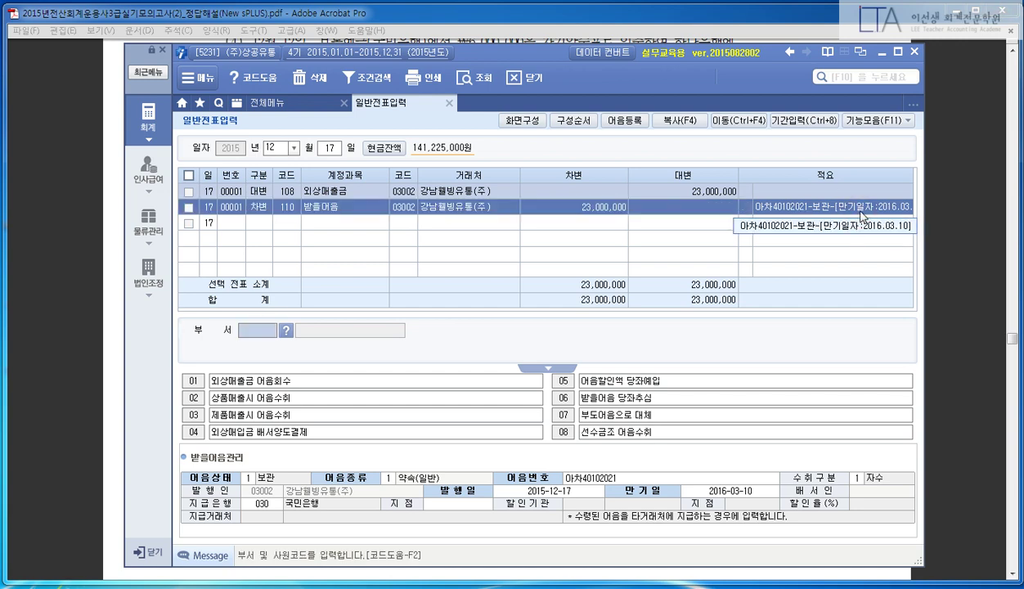
key("Return")
key("Escape")
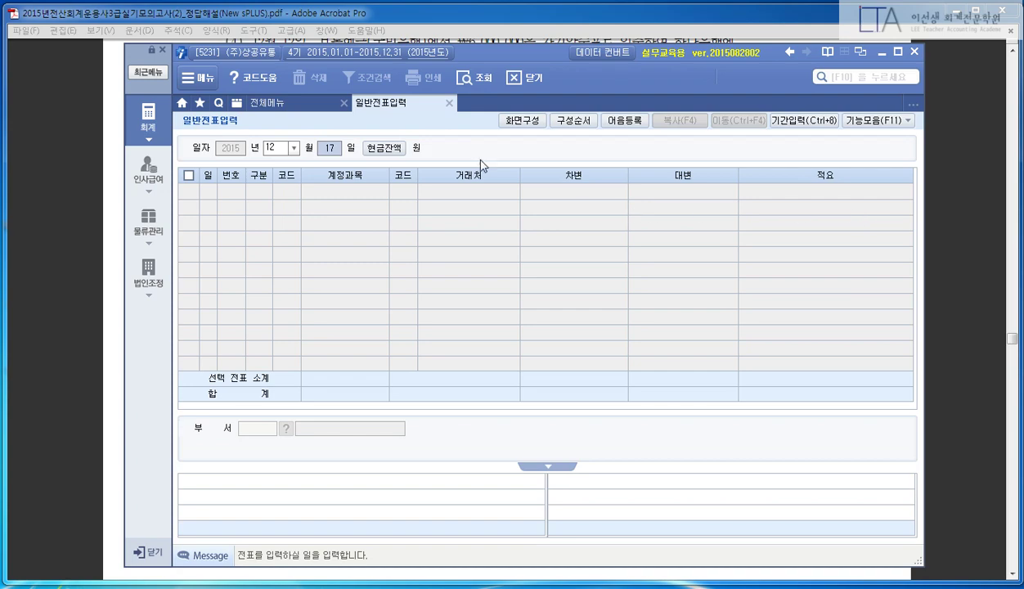
- Scroll the answer PDF to item (6)'s Dec 19 interest-deposit solution, then return to New sPLUS
left_click(87, 144)
scroll(507, 310, "down", 10)
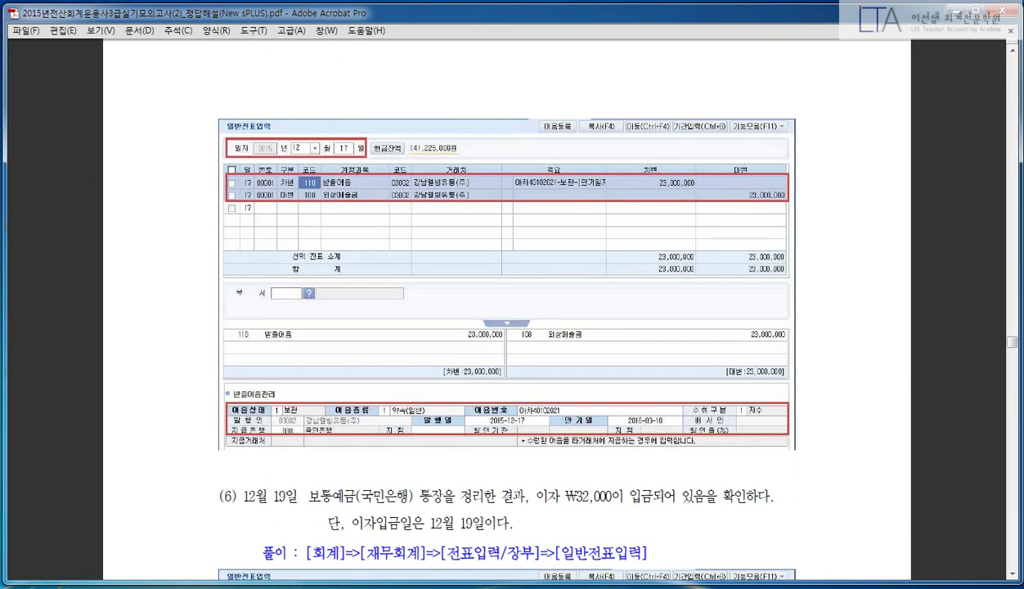
scroll(507, 311, "down", 8)
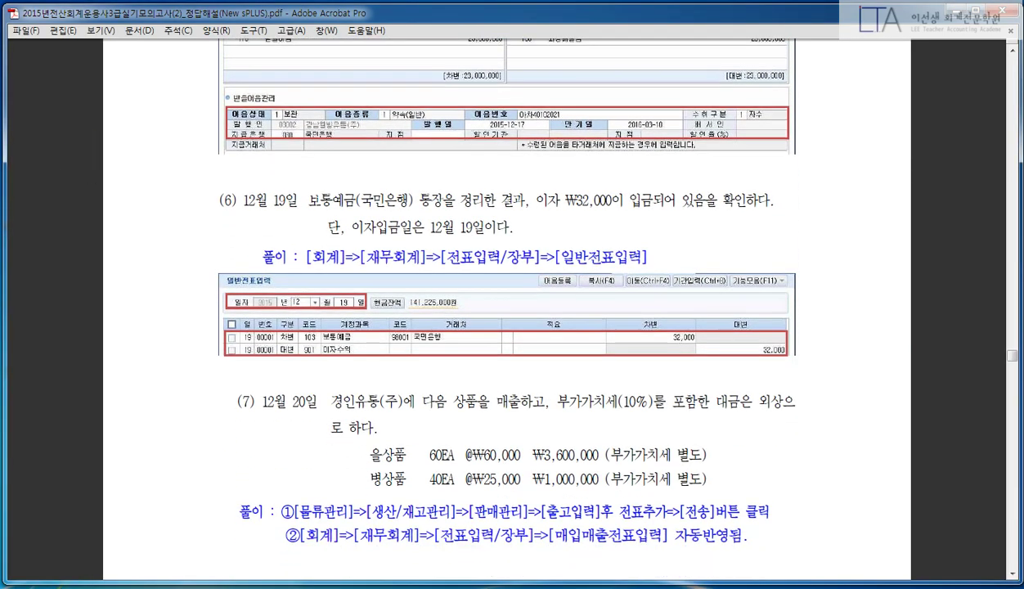
scroll(507, 311, "down", 2)
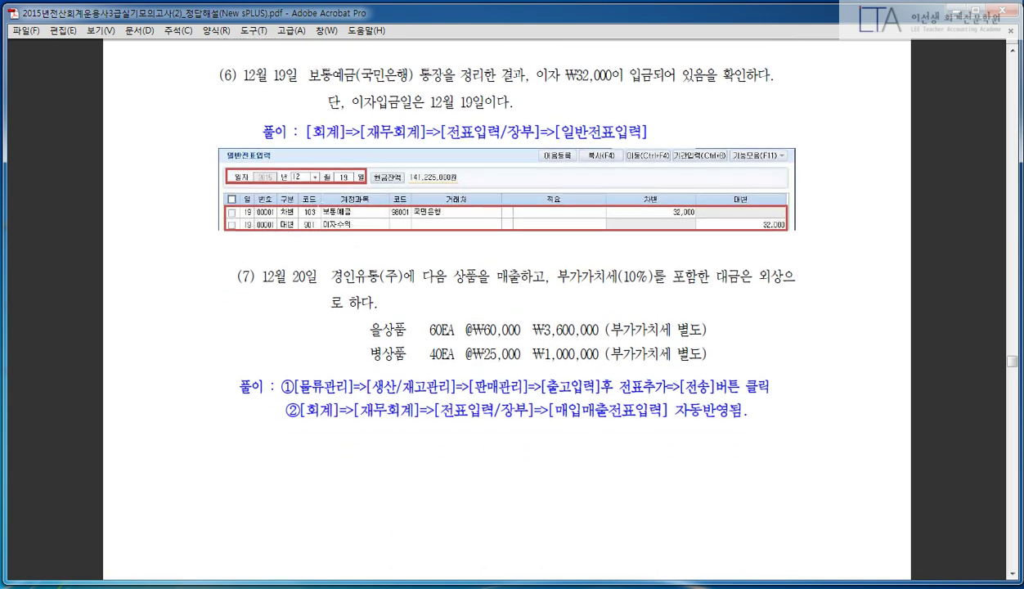
scroll(160, 241, "up", 4)
scroll(172, 236, "down", 5)
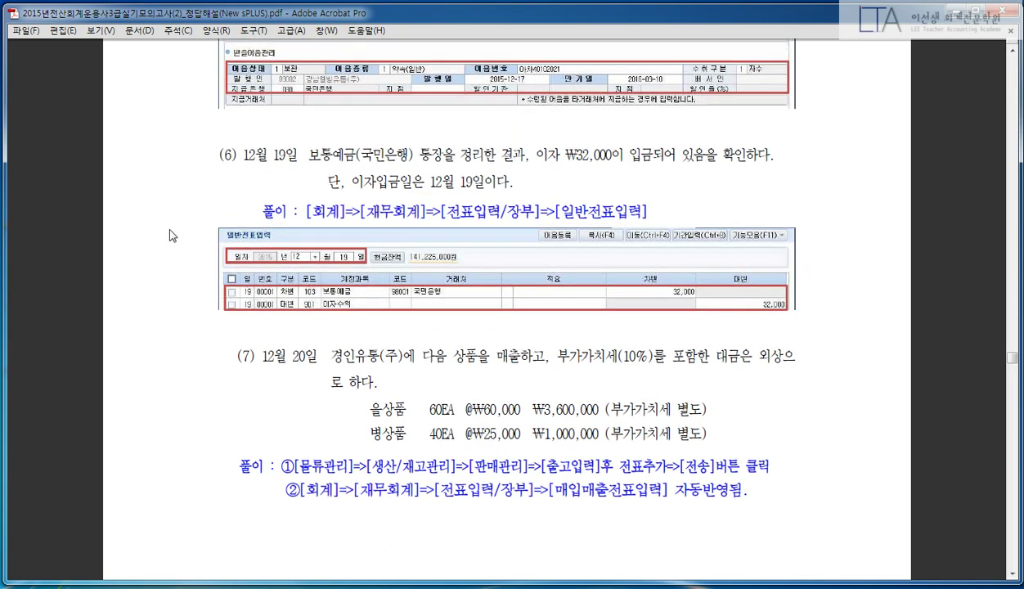
scroll(183, 237, "down", 1)
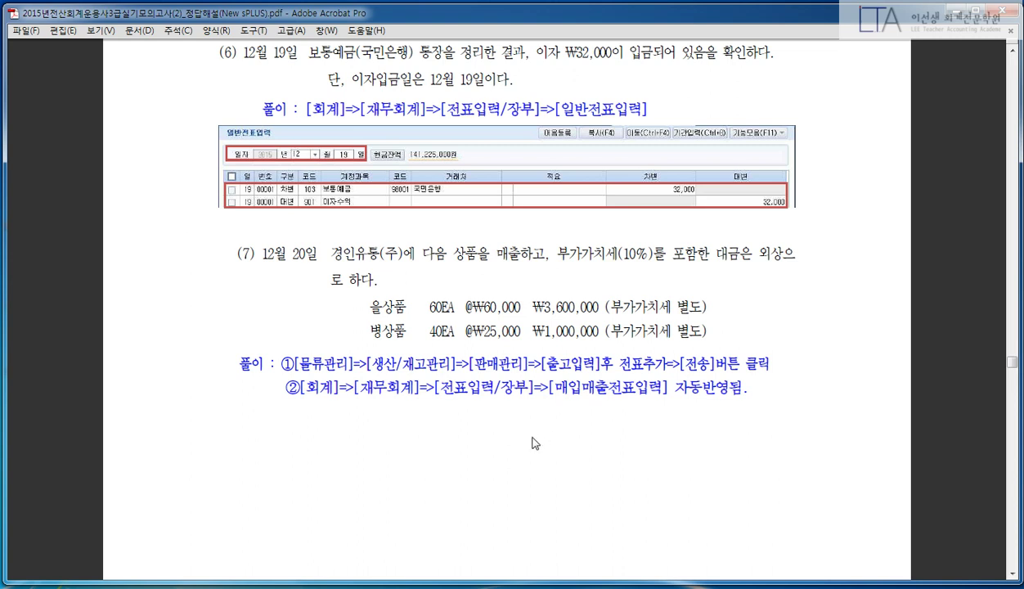
key("alt+Tab")
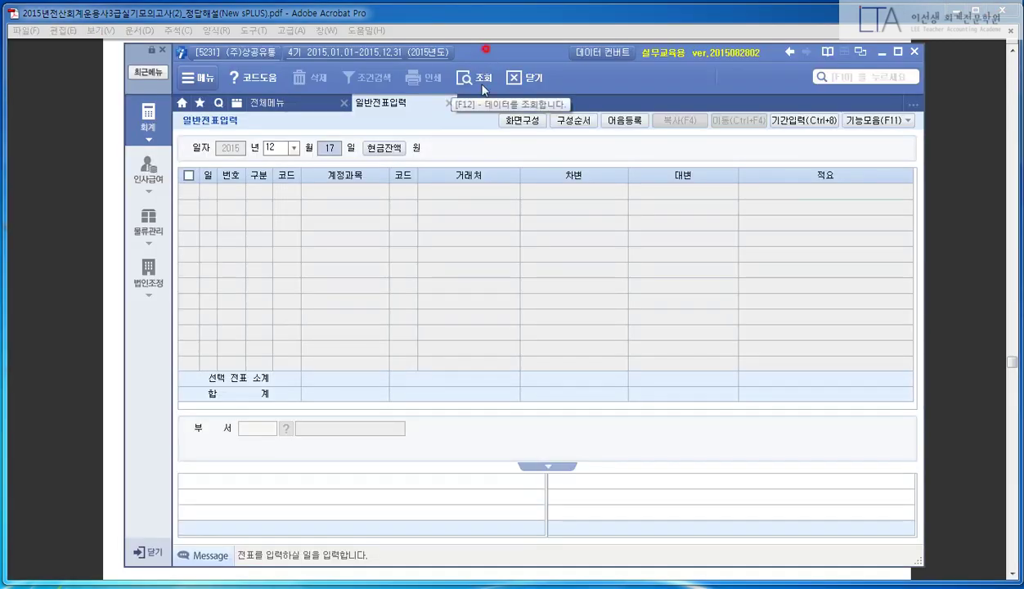
- Set day 19 and debit 103 보통예금 32,000 with partner 국민은행
left_click_drag(488, 57, 479, 106)
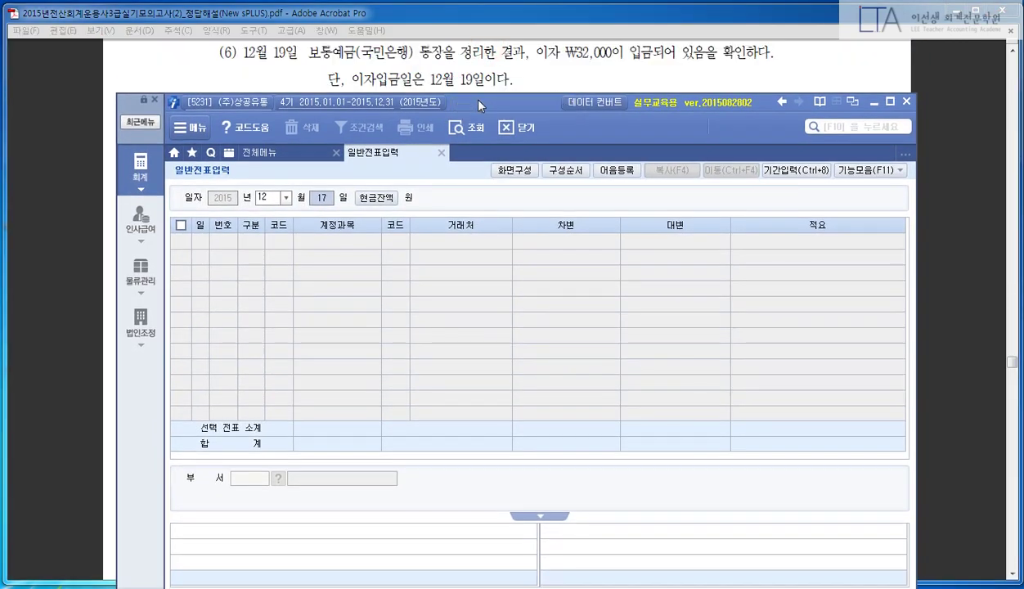
type("19")
key("Return")
type("3")
key("Return")
type("103")
key("Return")
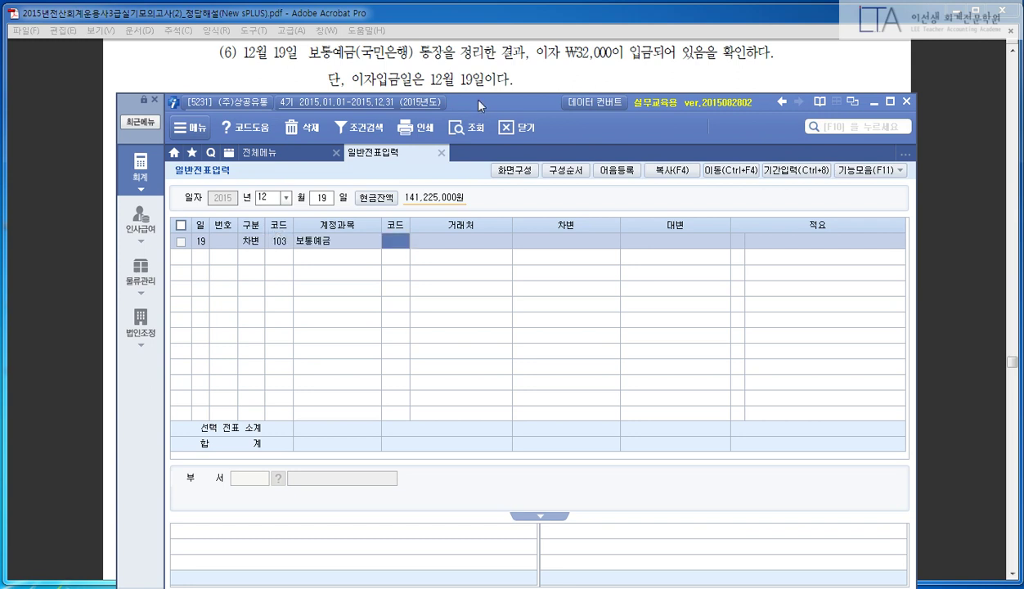
type("국미ㄴ")
key("Return")
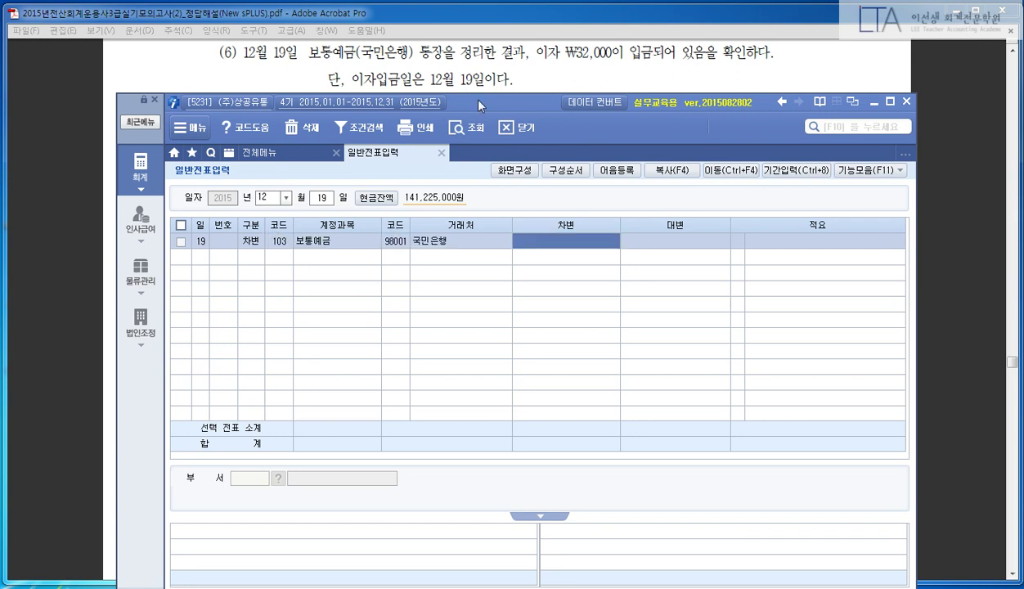
type("320000")
key("Return")
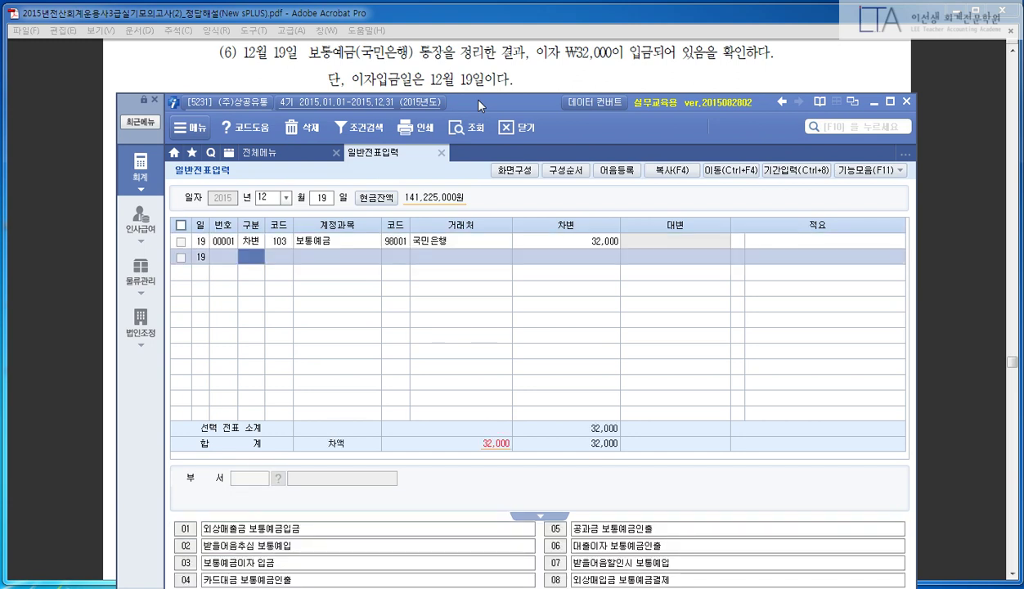
- Enter a 901 이자수익 credit line for 32,000, deleting and retrying it once
type("4")
key("Return")
type("901")
key("Return")
key("Return")
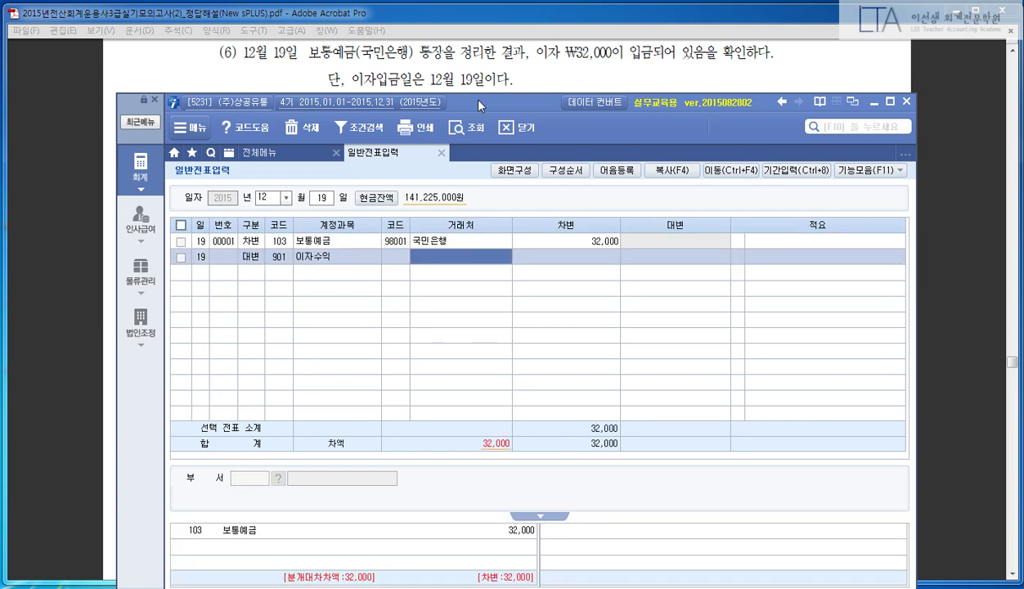
key("Return")
type("320000")
key("Return")
key("Return")
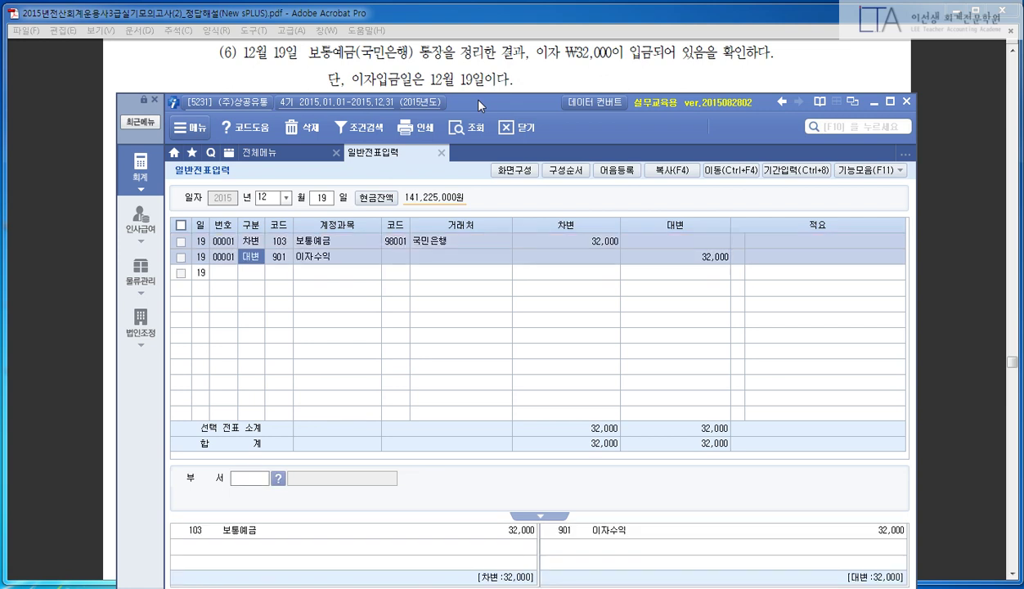
key("F5")
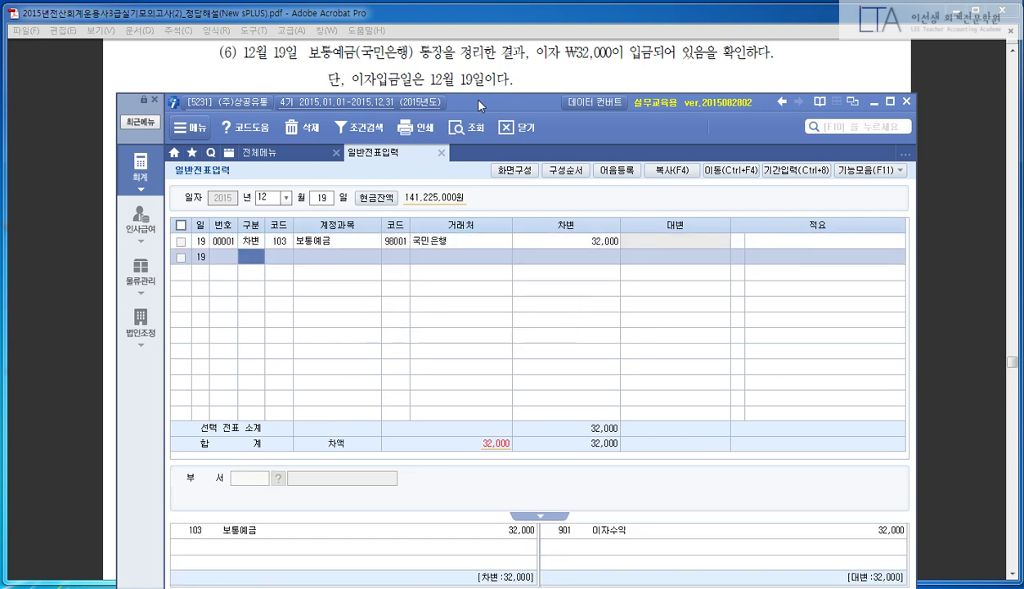
type("4901")
key("Return")
key("Return")
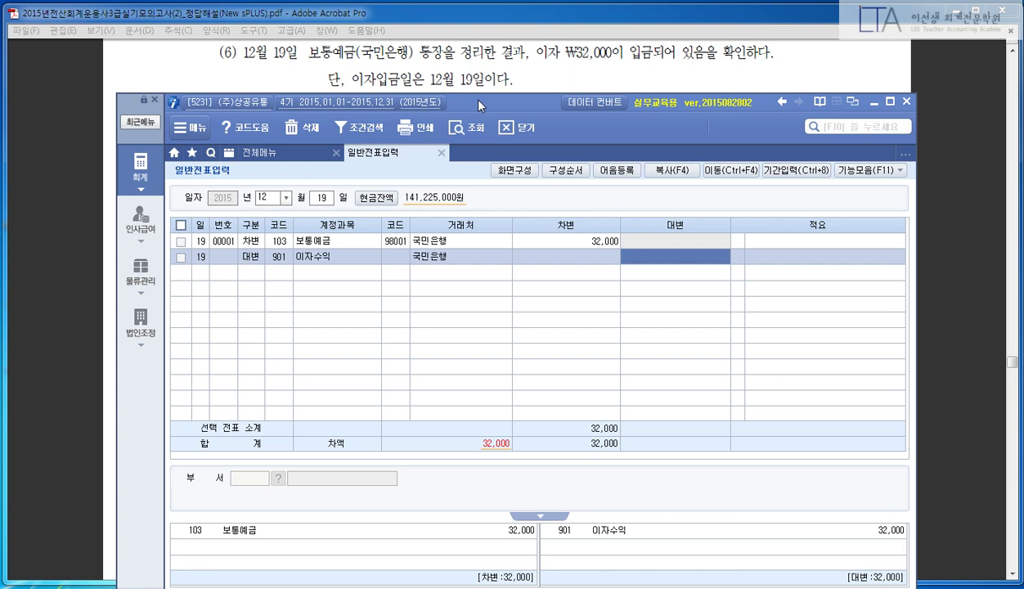
type("32000")
key("Return")
key("Return")
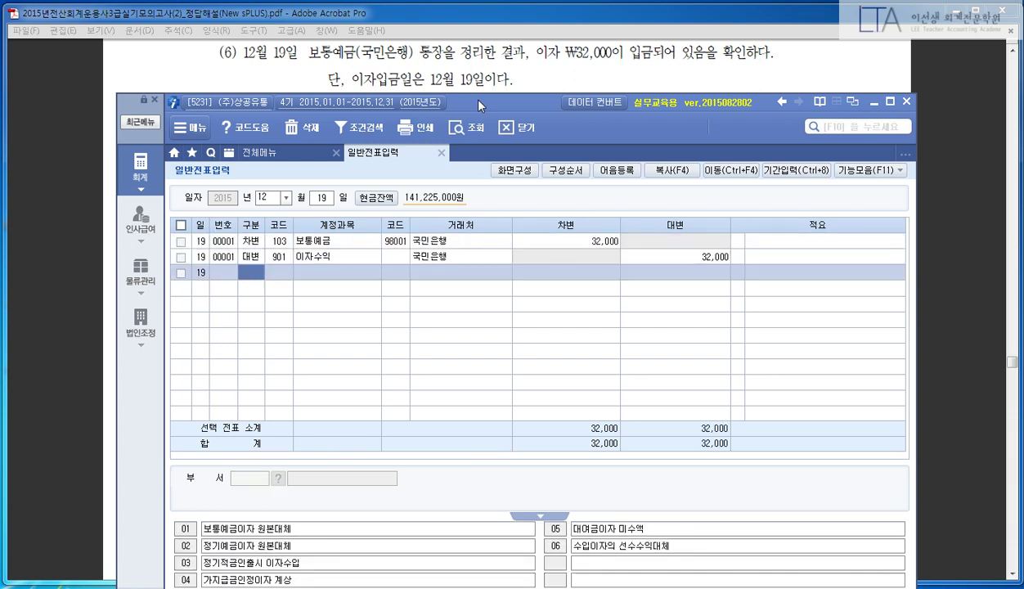
- Delete and re-enter the credit line as 901 이자수익 32,000 so the voucher balances
key("Up")
key("F5")
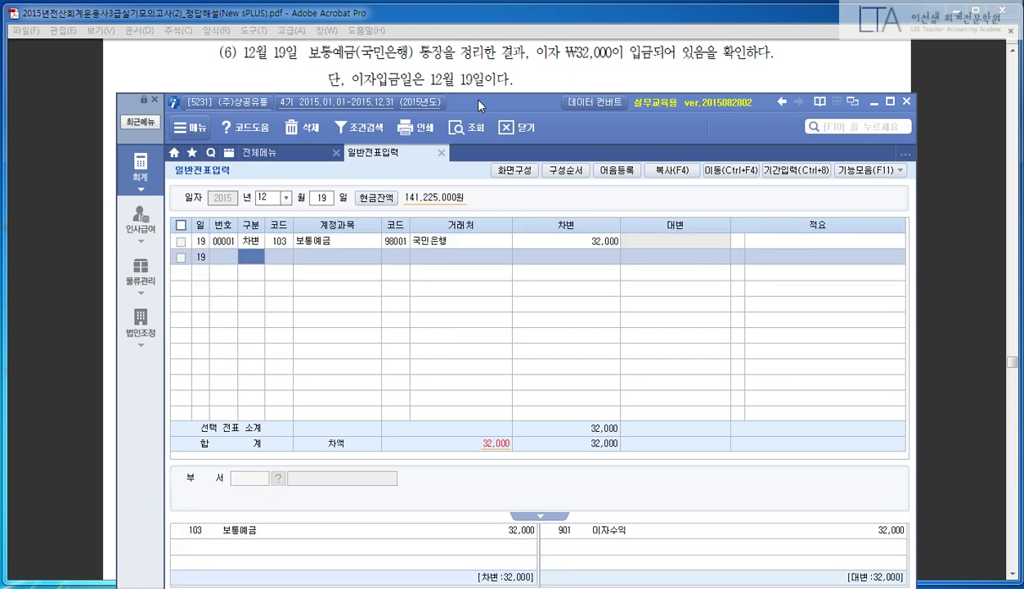
type("4")
key("Return")
type("901")
key("Return")
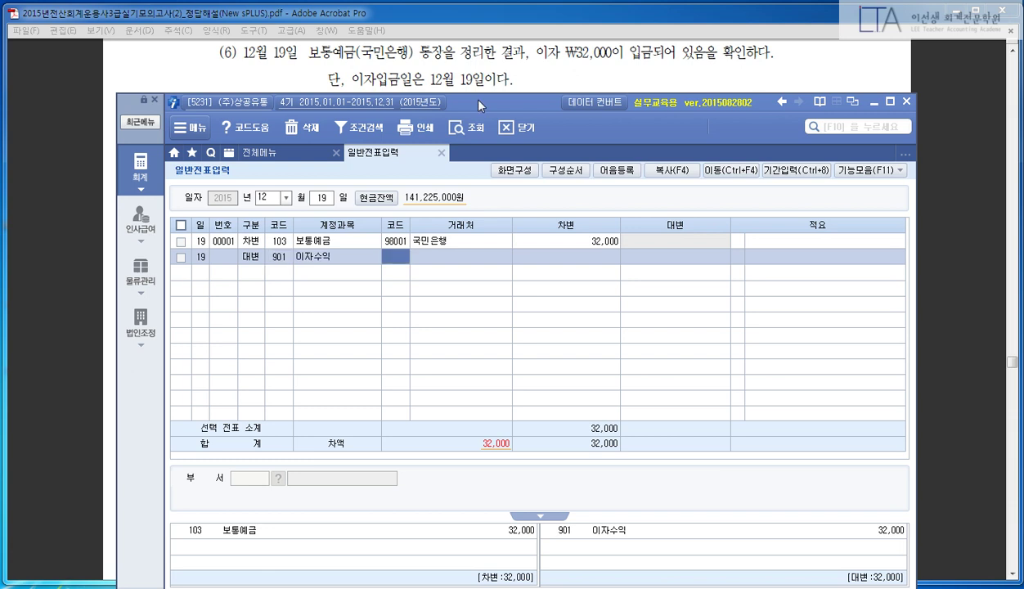
key("Return")
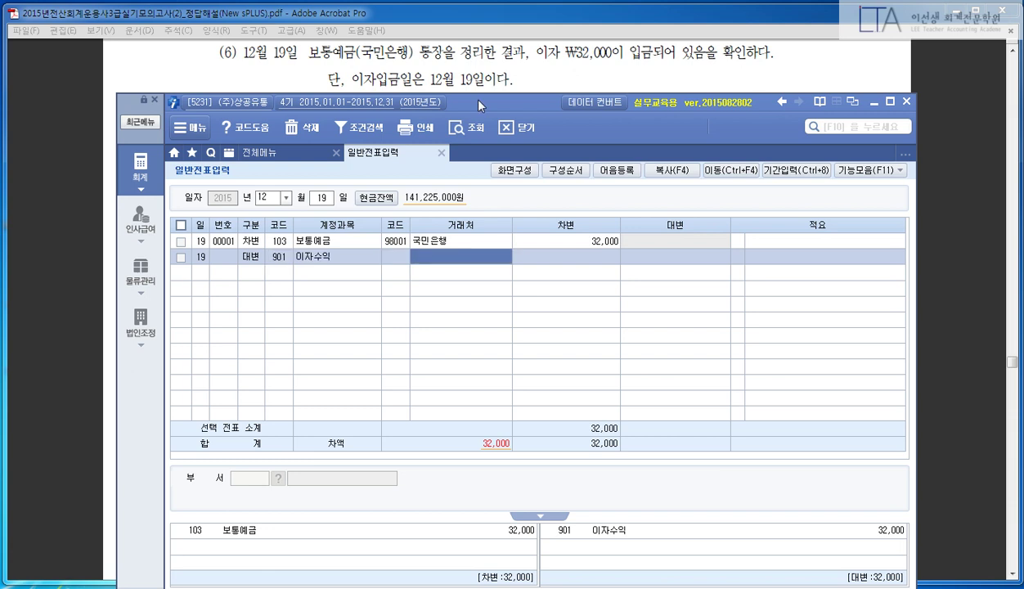
key("Return")
type("320000")
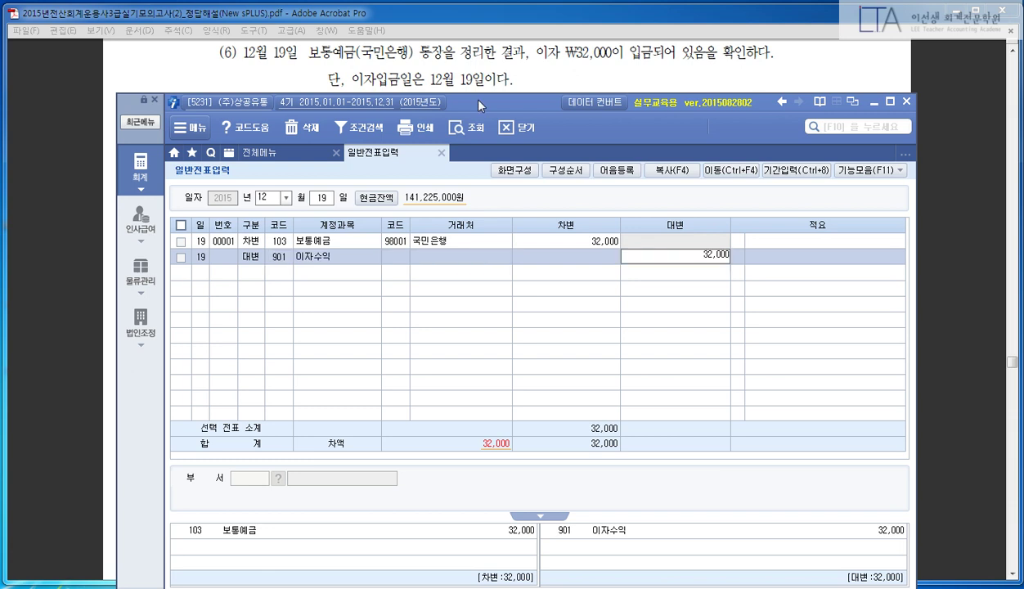
key("Return")
key("Return")
key("Up")
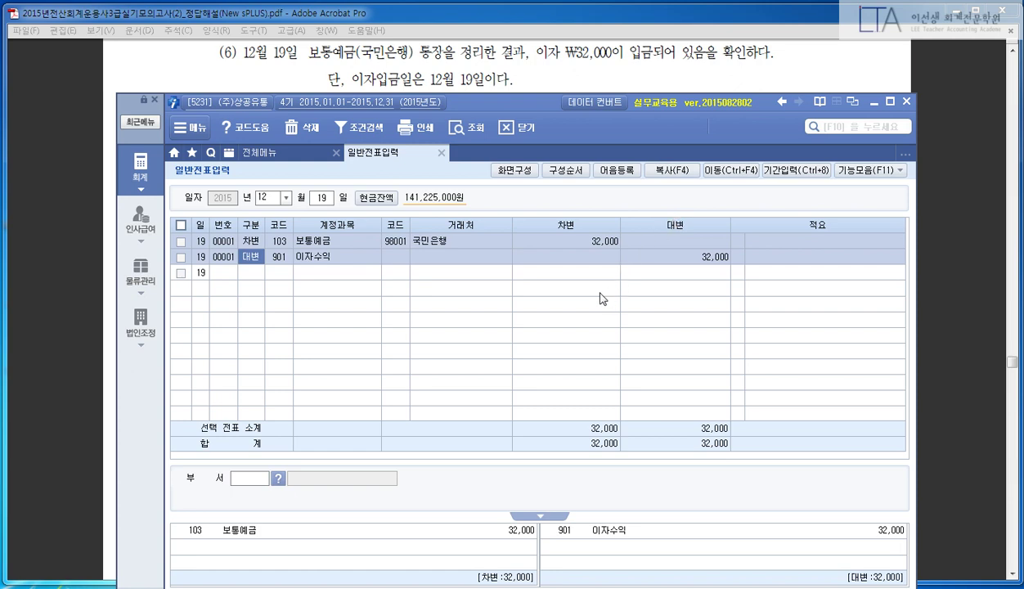
- Scroll the answer PDF to item (7)'s Dec 20 credit-sale solution, then return to New sPLUS
left_click(533, 124)
scroll(520, 75, "down", 3)
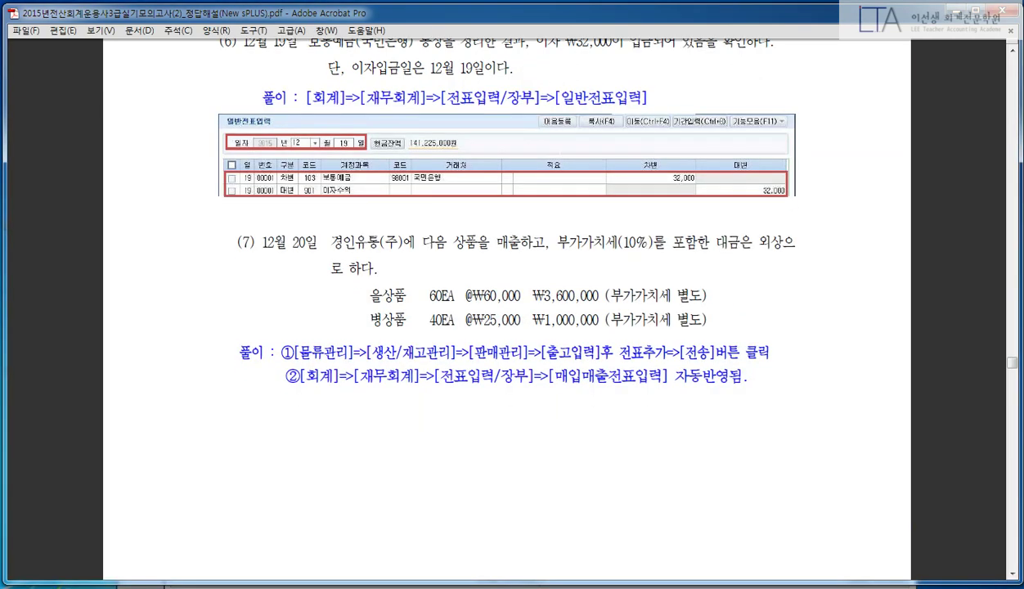
scroll(562, 155, "down", 10)
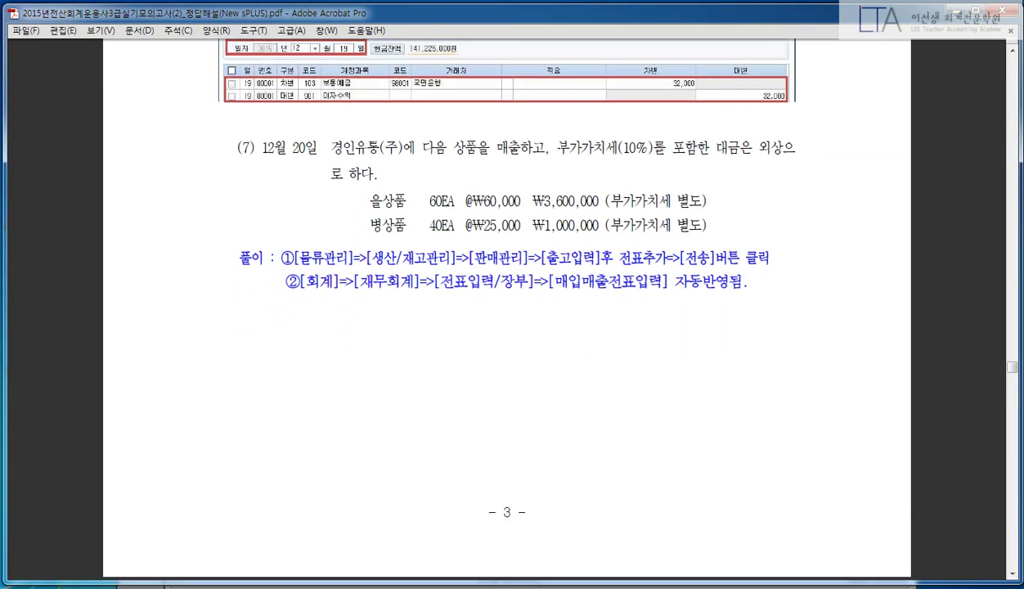
scroll(560, 156, "up", 5)
left_click(351, 572)
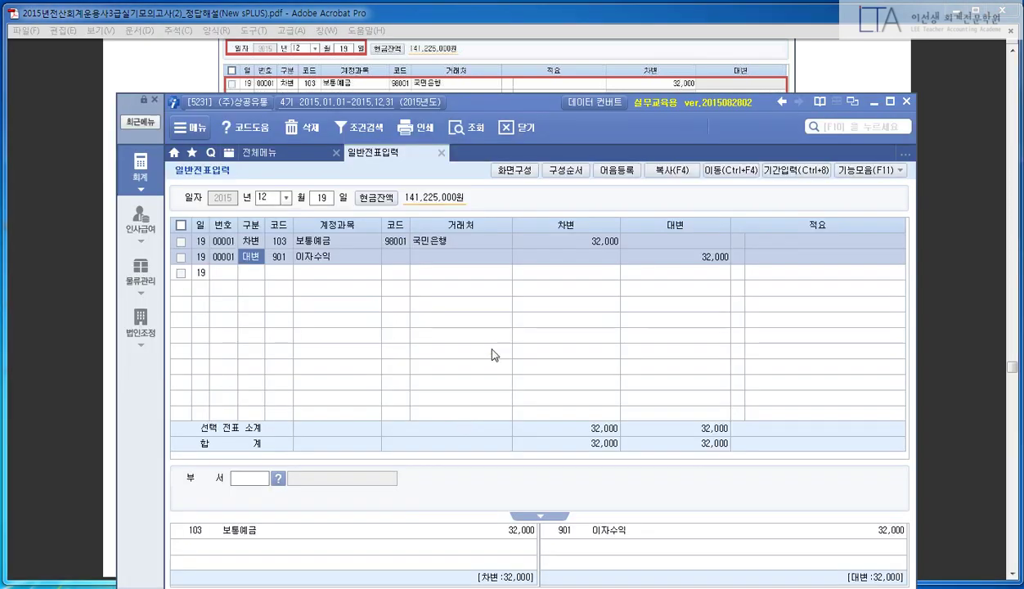
- Open the 출고입력 shipment entry screen through the F10 menu search
key("F10")
type("출고입력")
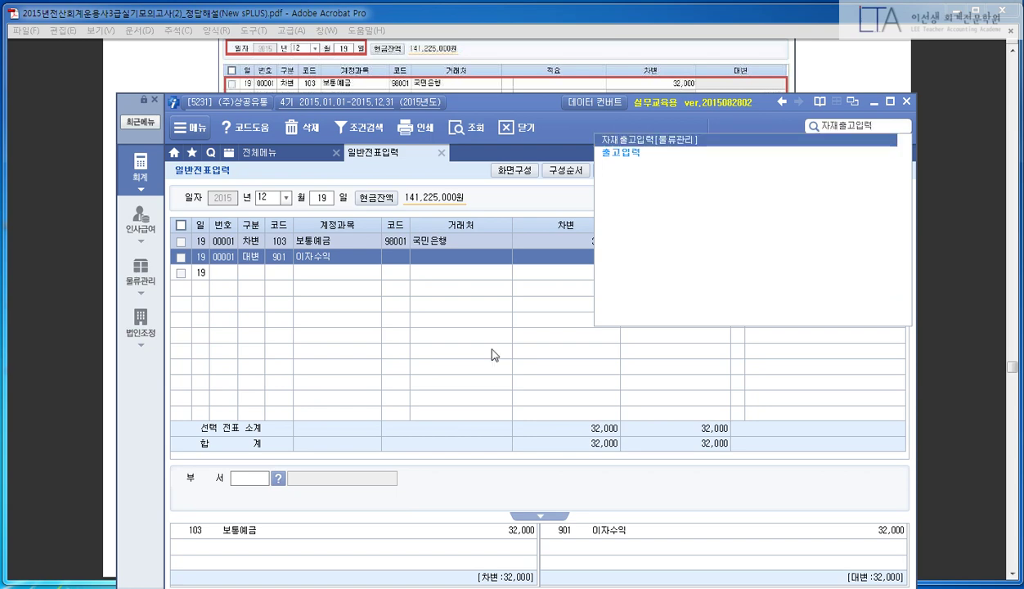
key("Down")
key("Return")
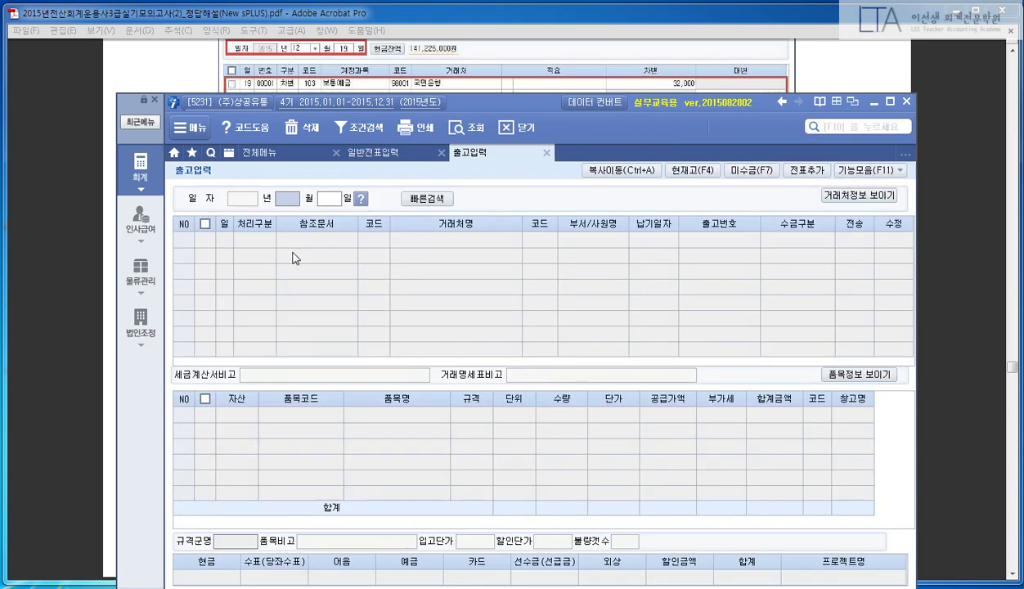
left_click(31, 284)
left_click(491, 587)
- Set the shipment date to December 20 and add a new shipment row
type("12")
key("Return")
type("20")
key("Return")
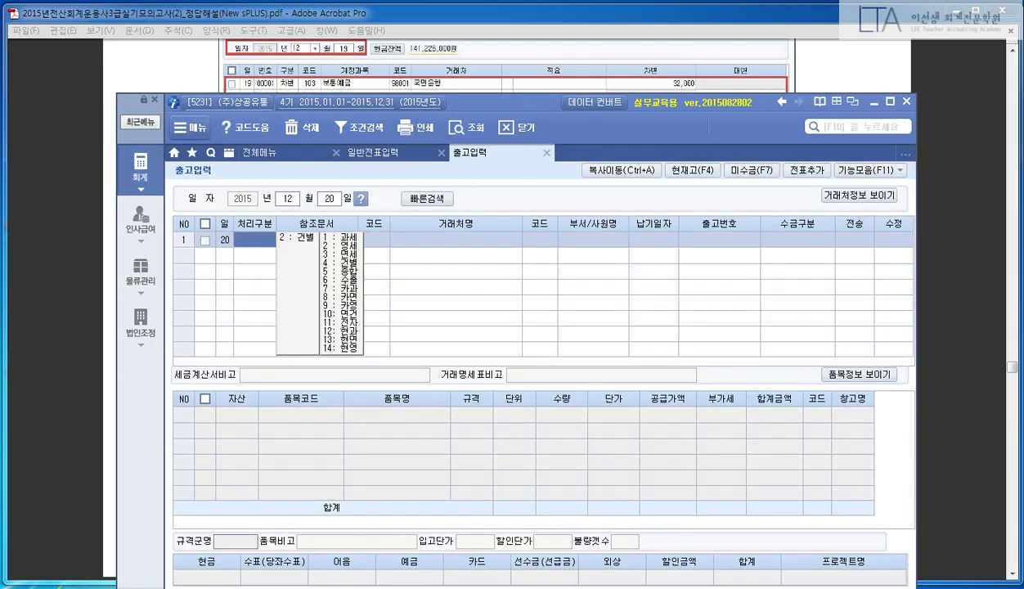
key("Return")
- Choose trading partner 03003 경인유통(주) and confirm the 외상 terms in the problem PDF
key("F2")
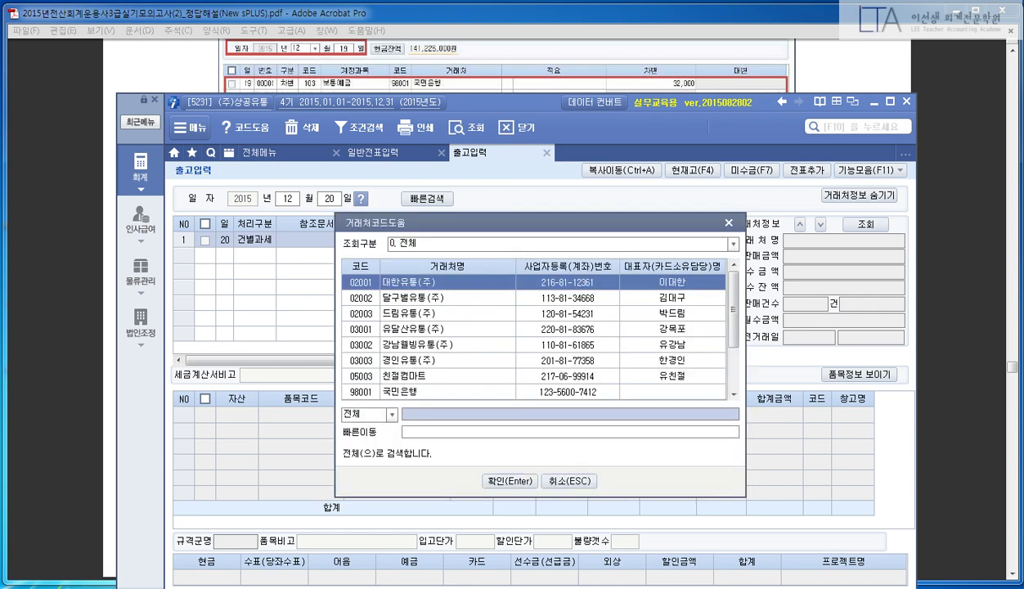
left_click(32, 424)
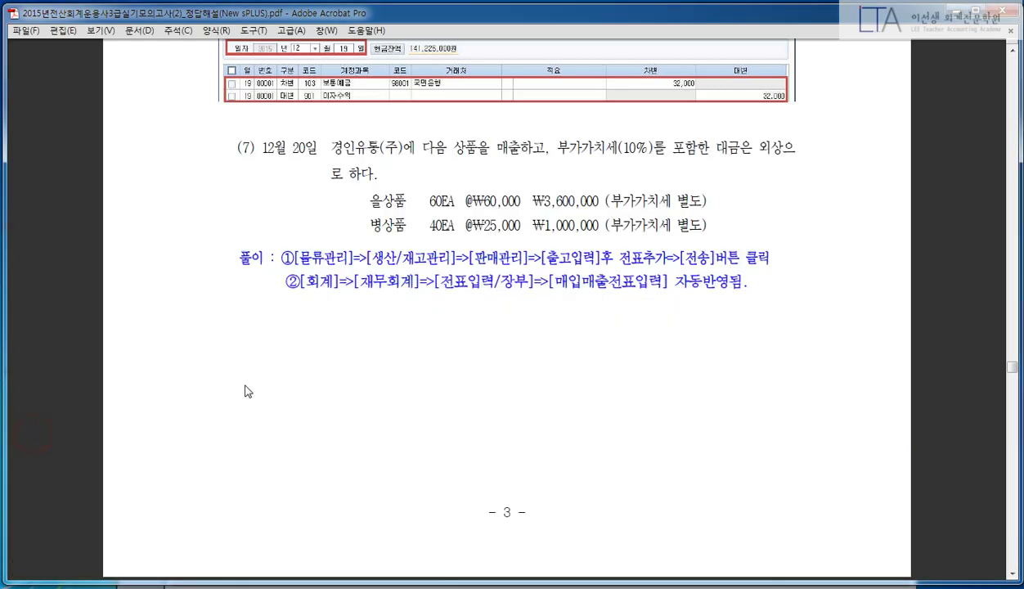
key("alt+Tab")
type("경인")
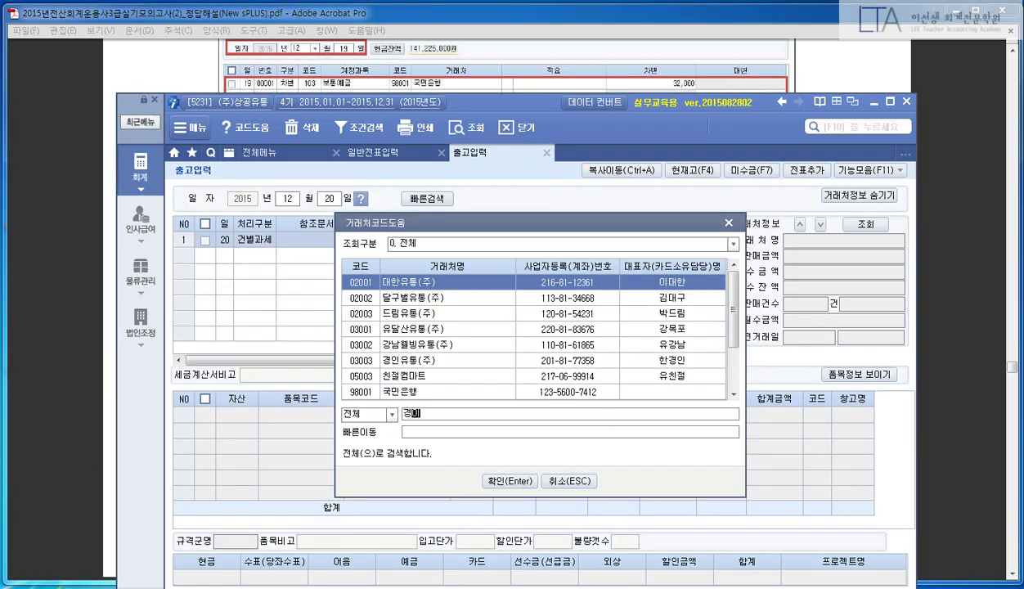
key("Return")
key("Return")
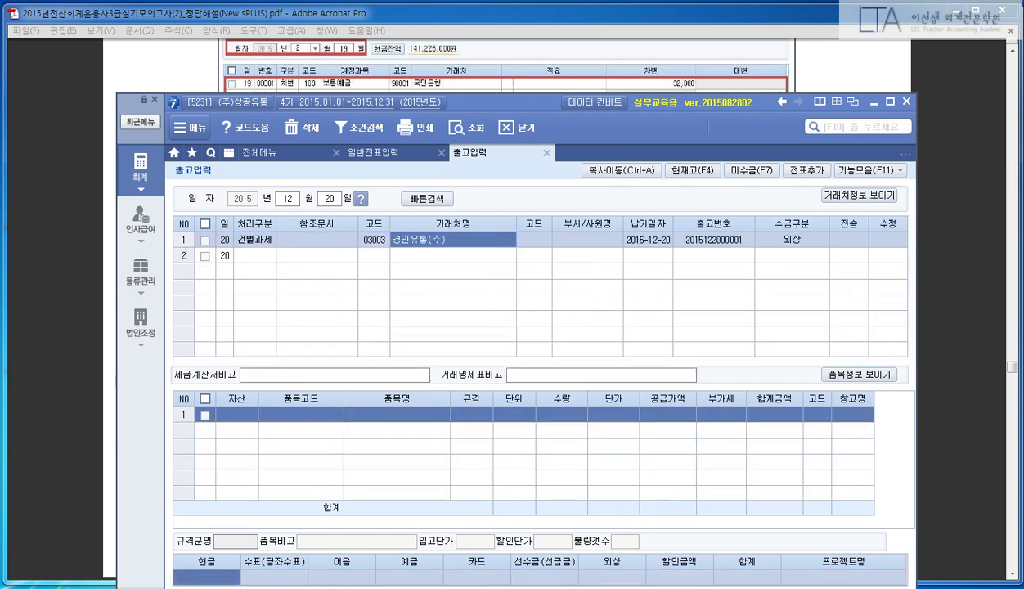
key("Return")
key("Return")
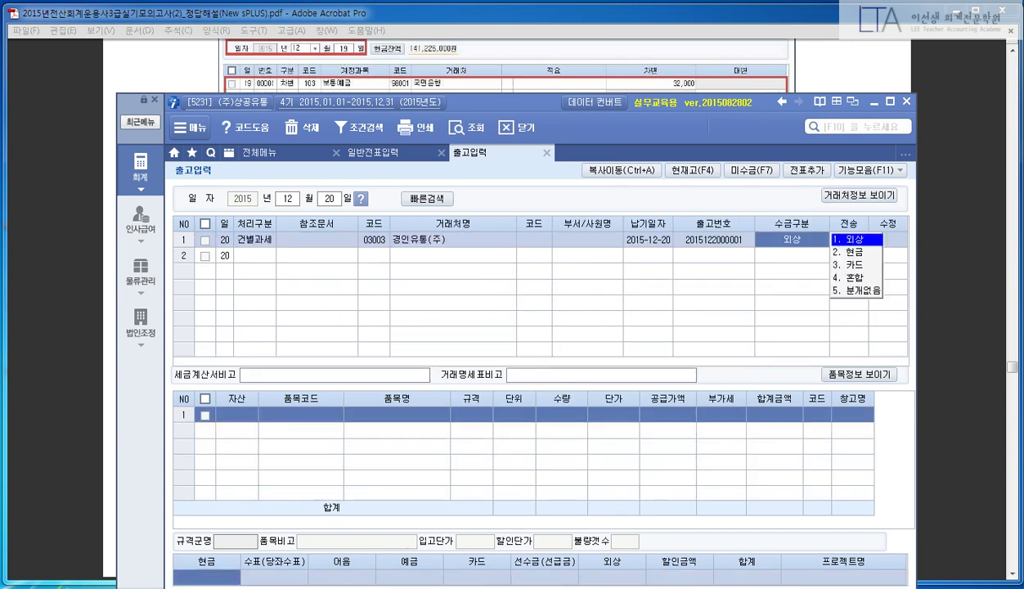
left_click(32, 411)
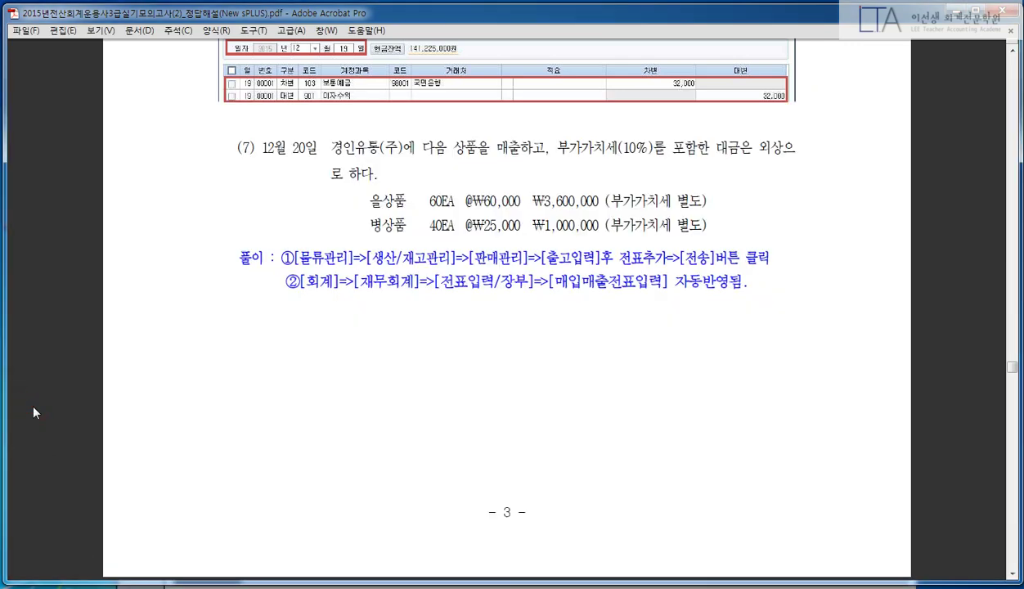
left_click_drag(799, 158, 754, 130)
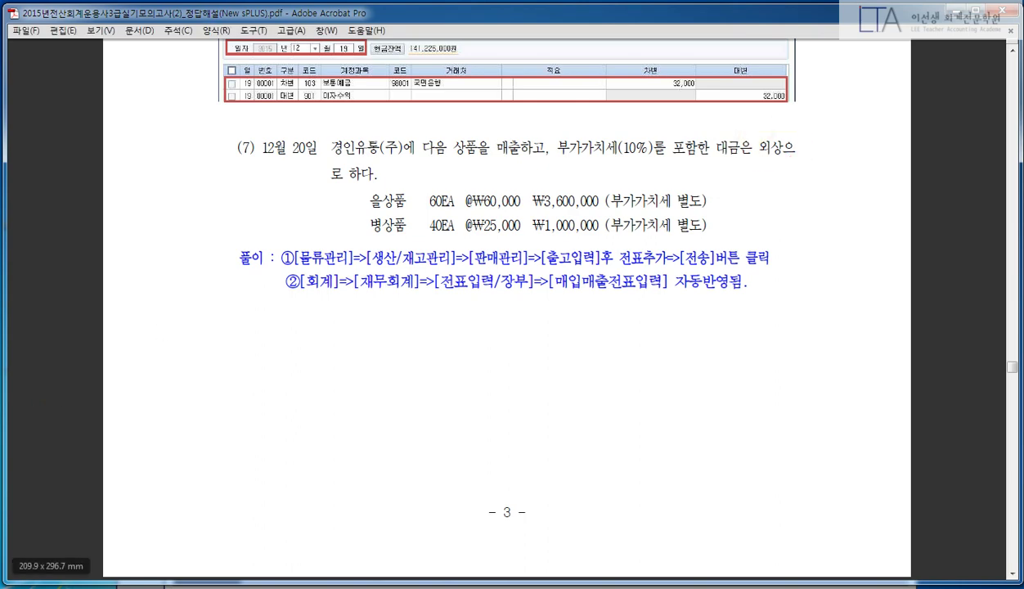
key("alt+Tab")
- Keep 1.외상 as the payment type and check the problem's item lines against the item-code list
key("Return")
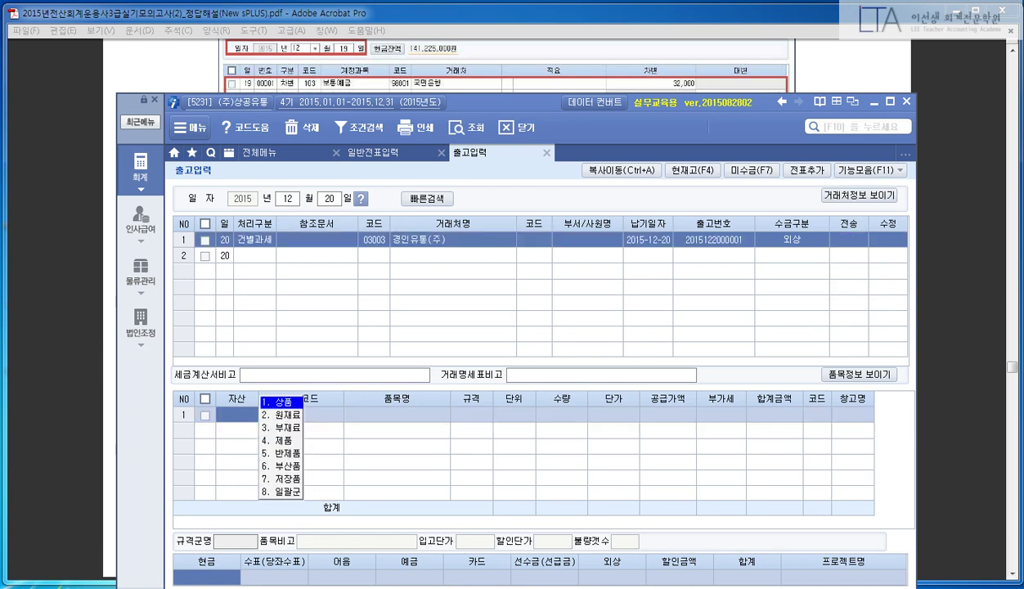
key("Return")
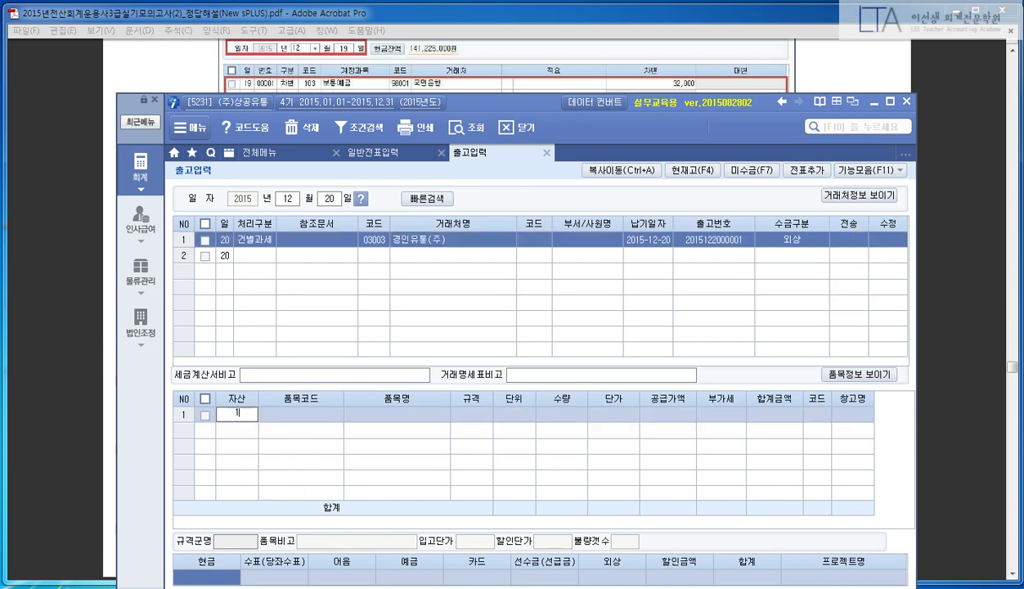
key("F2")
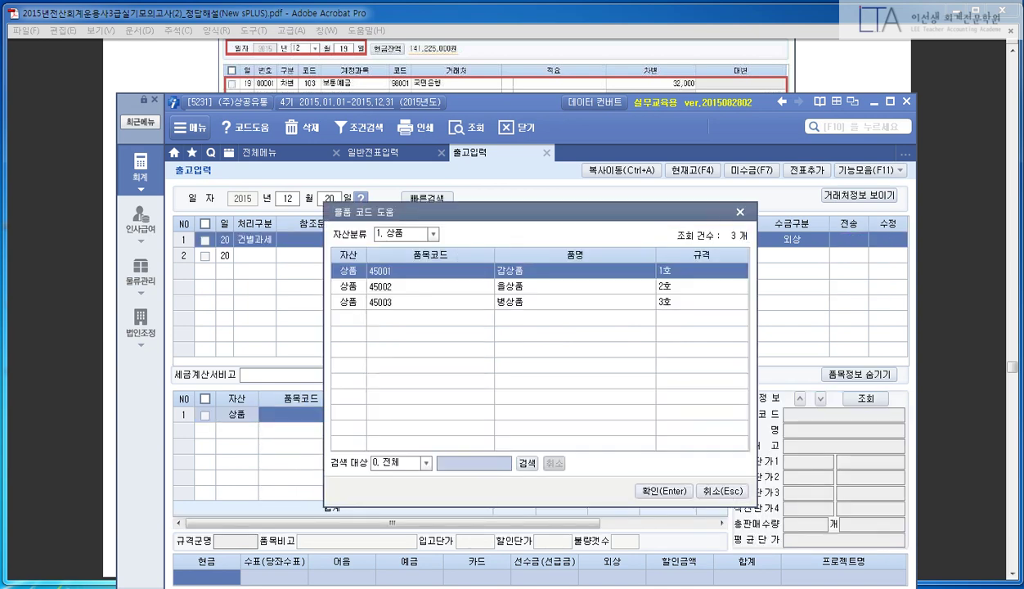
left_click(63, 338)
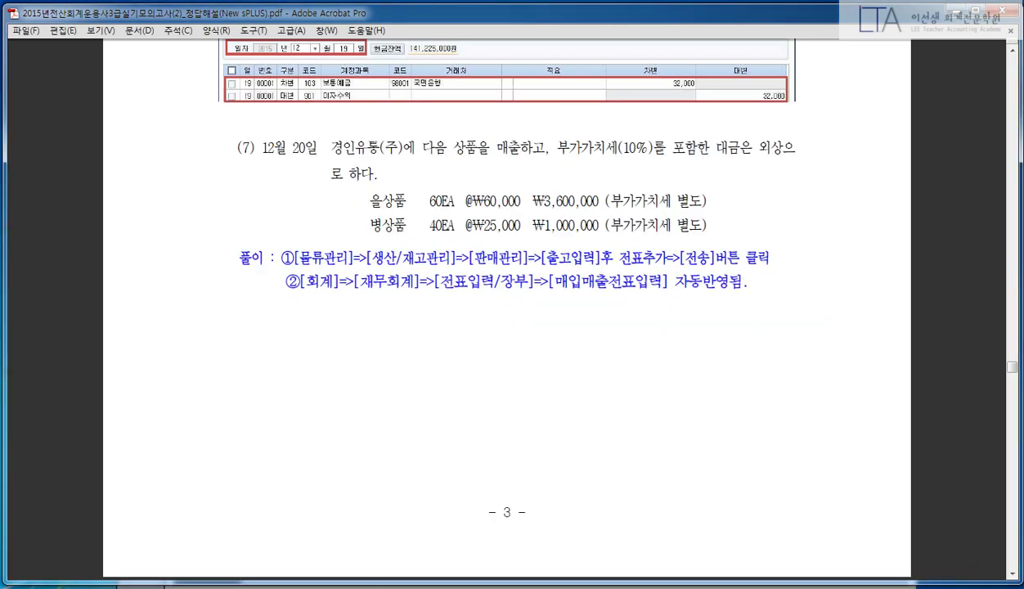
left_click(421, 197)
left_click(482, 192)
left_click(388, 229)
left_click(436, 222)
left_click(492, 218)
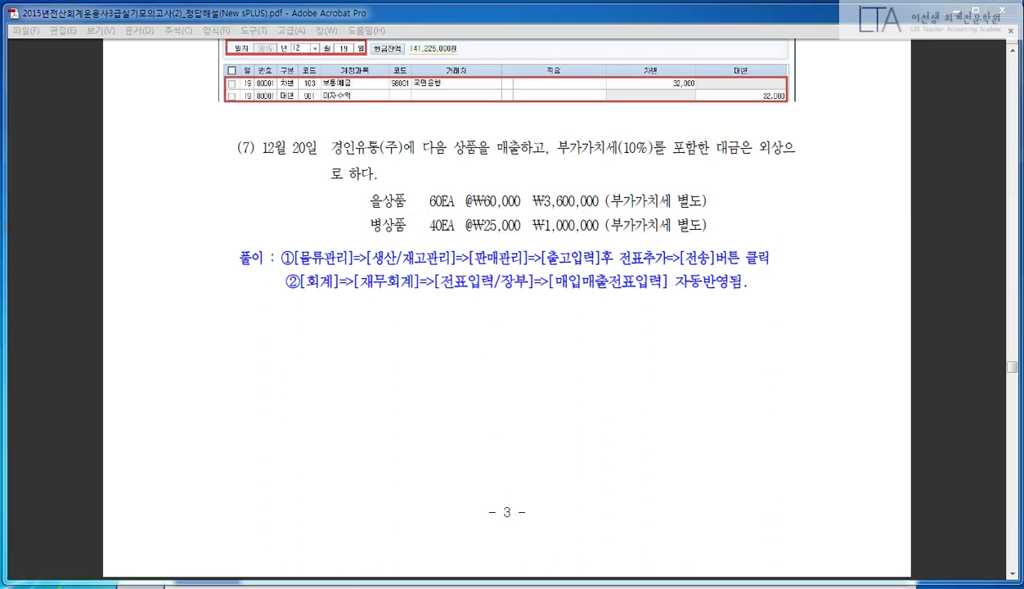
- Enter line 1 as 45002 을상품, quantity 60, unit price 60,000
key("Down")
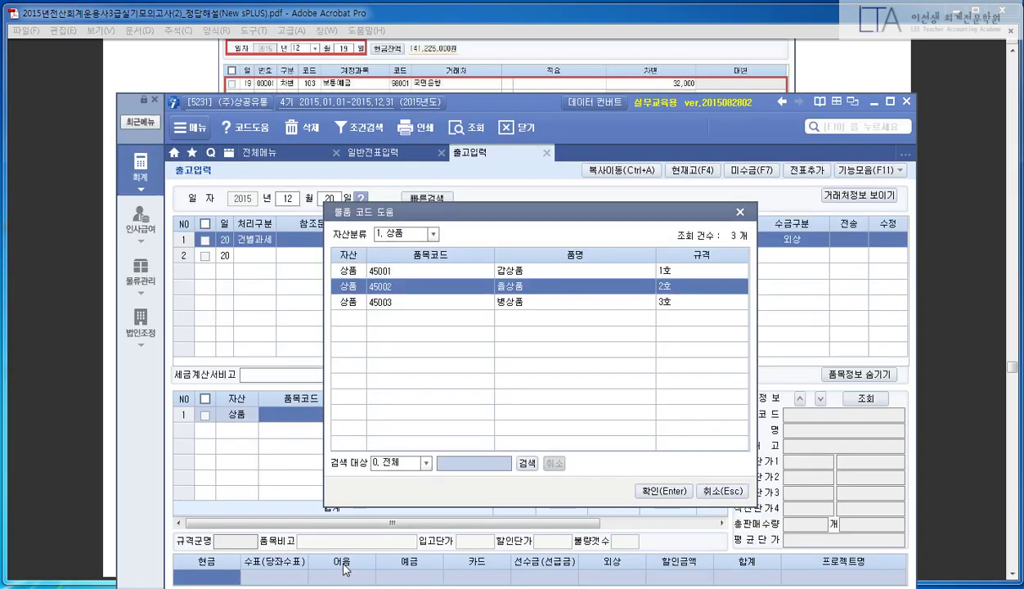
key("Return")
type("60")
key("Return")
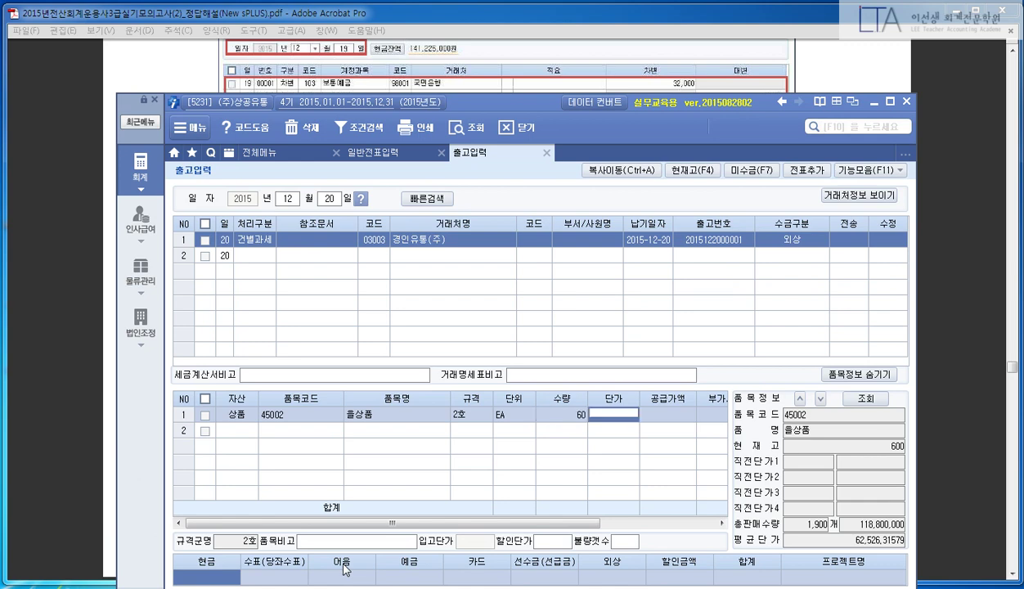
type("60000")
key("Return")
key("Return")
key("Return")
key("Return")
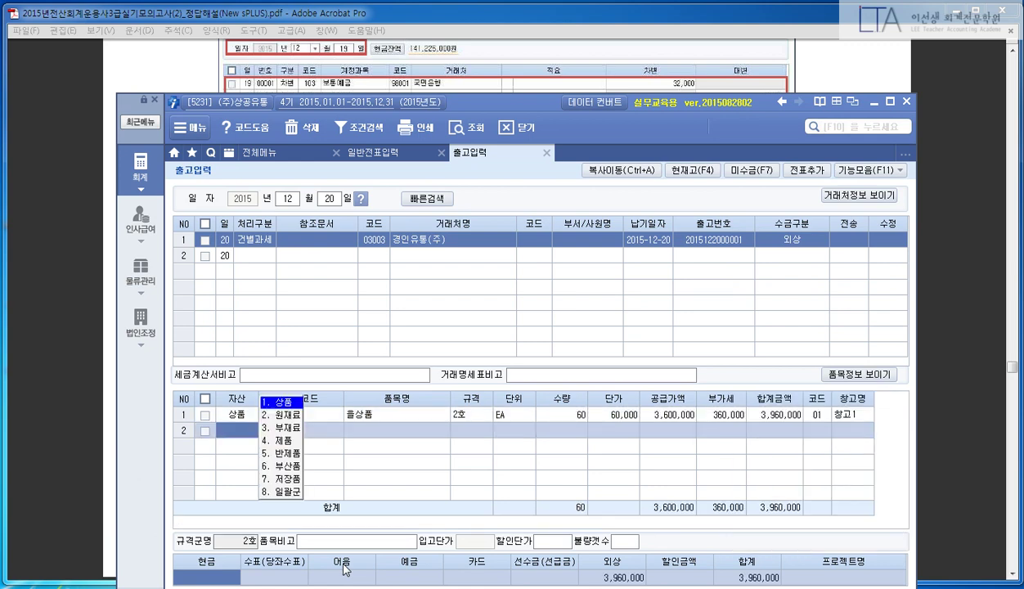
- Enter line 2 as 45003 병상품, quantity 40, unit price 25,000
key("Return")
key("F2")
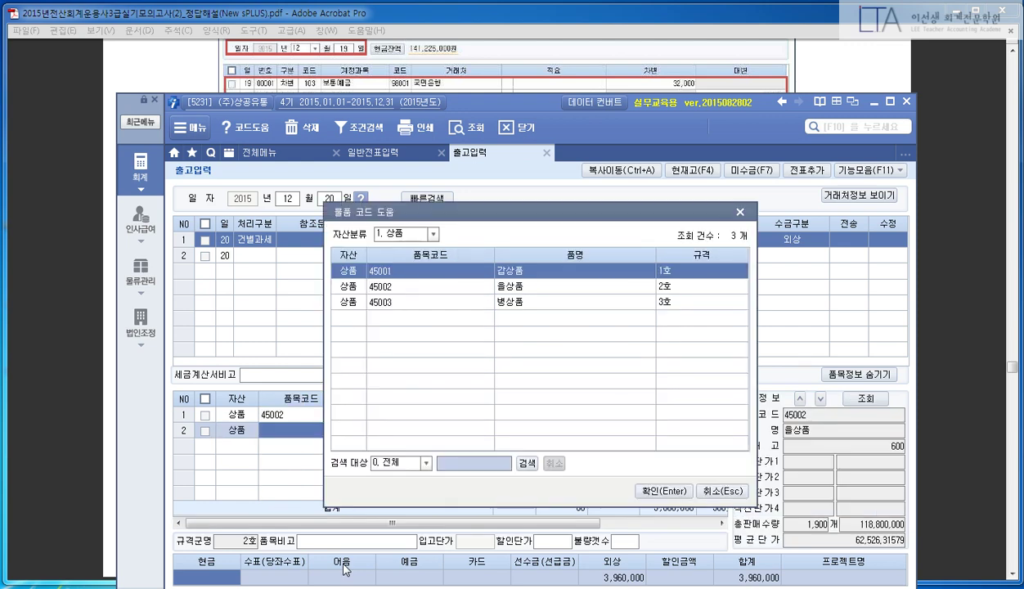
key("Down")
key("Down")
key("Return")
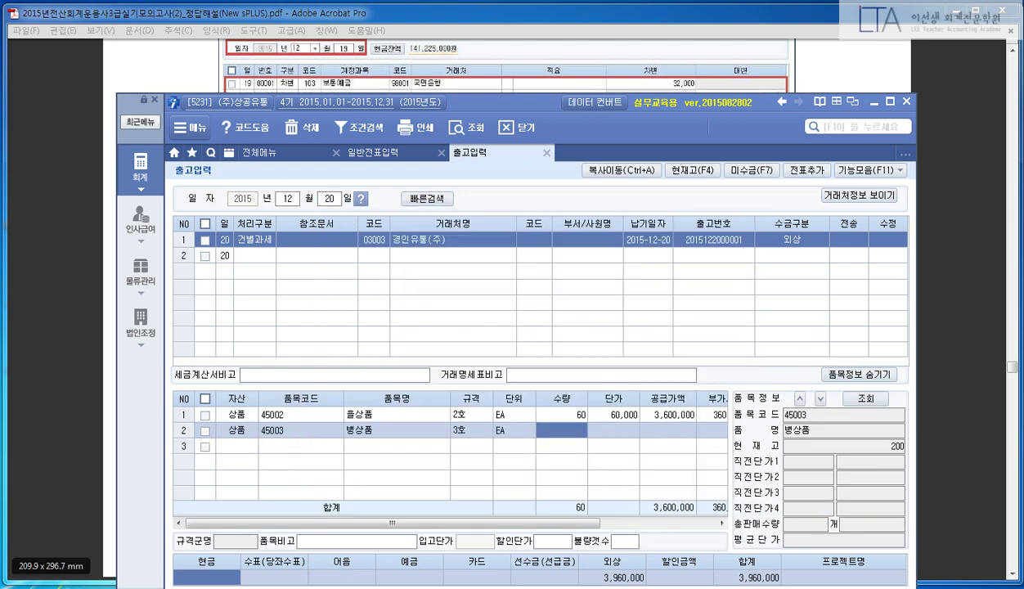
left_click(49, 378)
left_click(419, 225)
left_click_drag(419, 224, 455, 225)
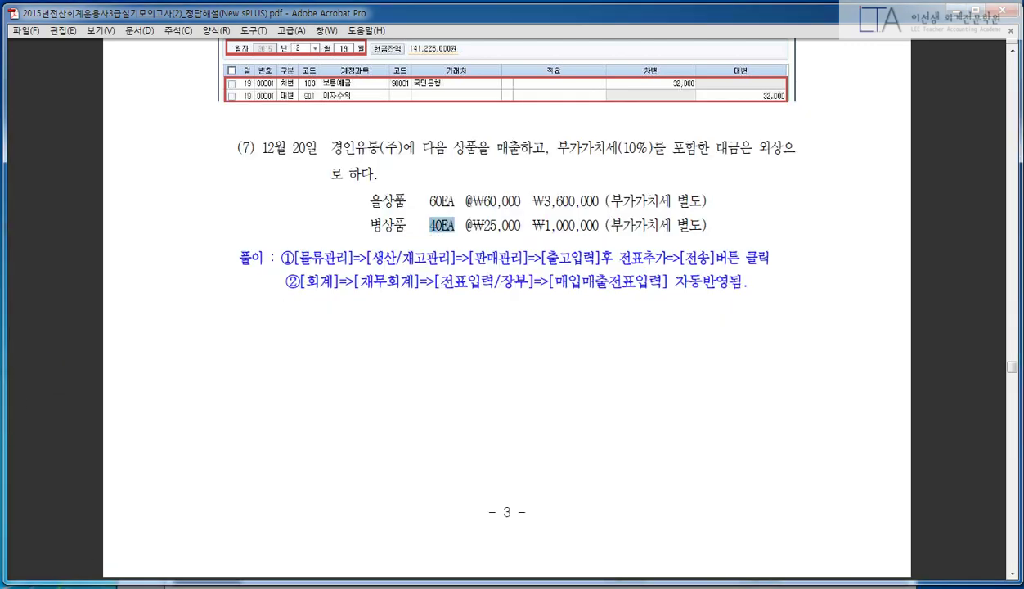
left_click(482, 220)
key("alt+Tab")
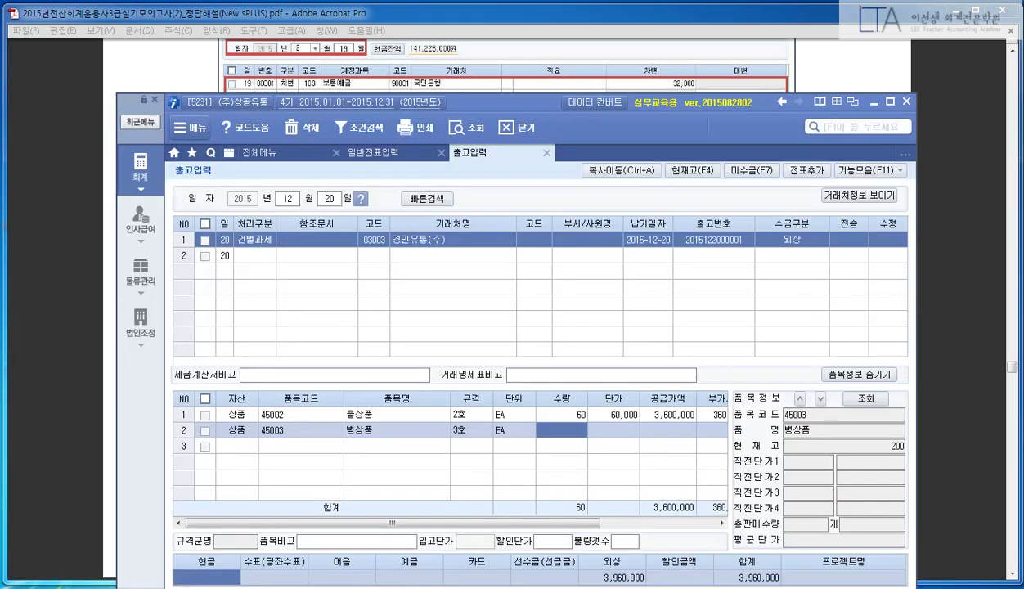
type("40")
key("Return")
type("250000")
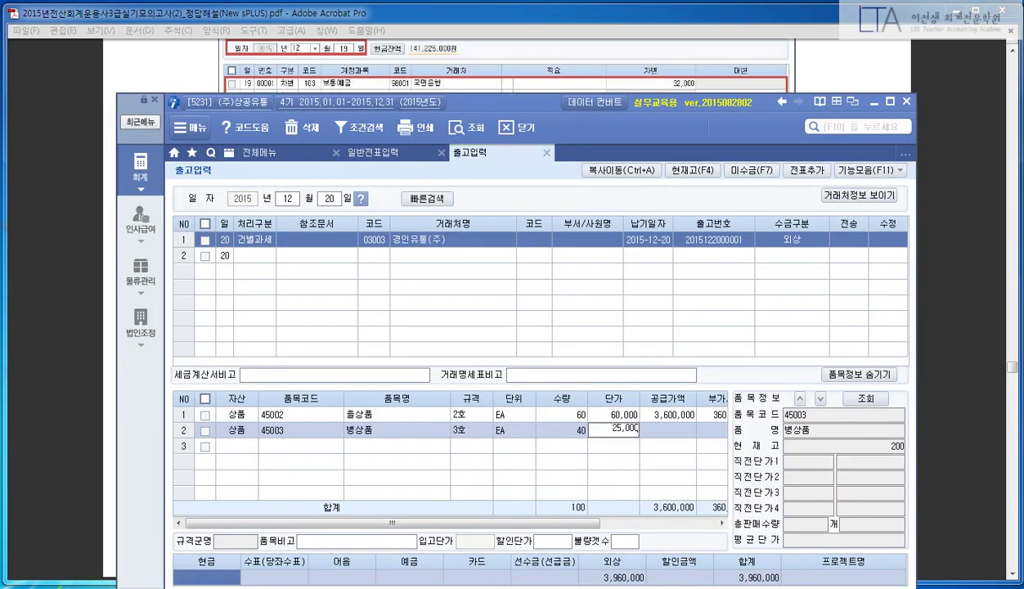
key("Return")
key("Return")
- Discard the empty third line and add the shipment as a voucher with 전표추가
key("Escape")
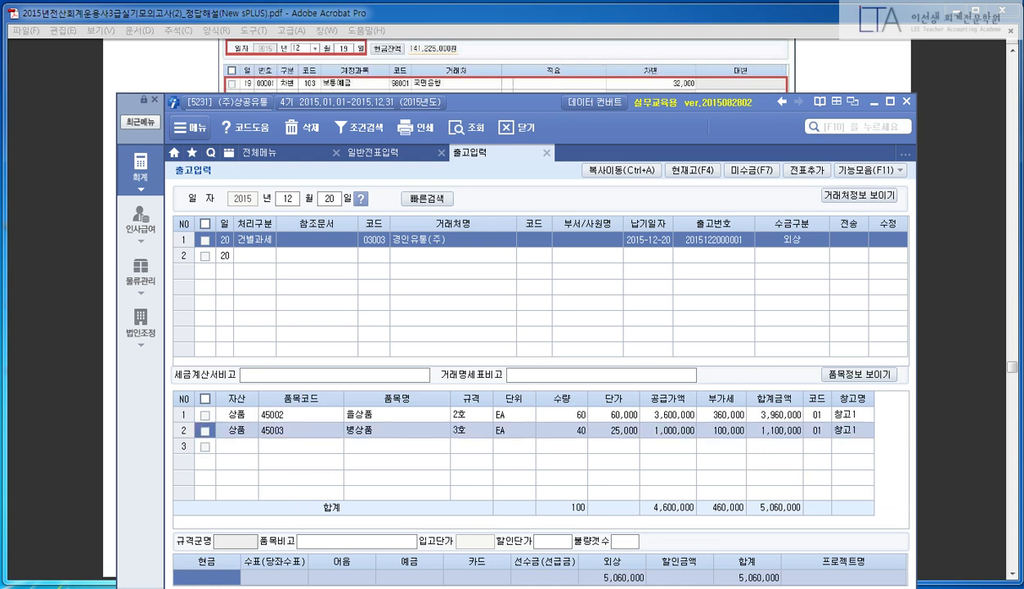
key("F3")
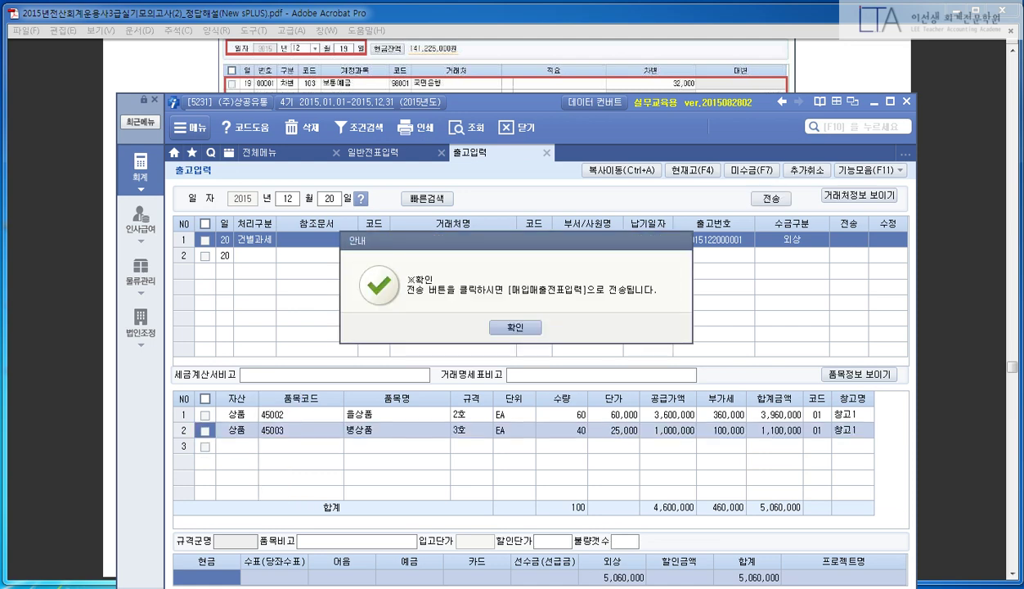
key("Return")
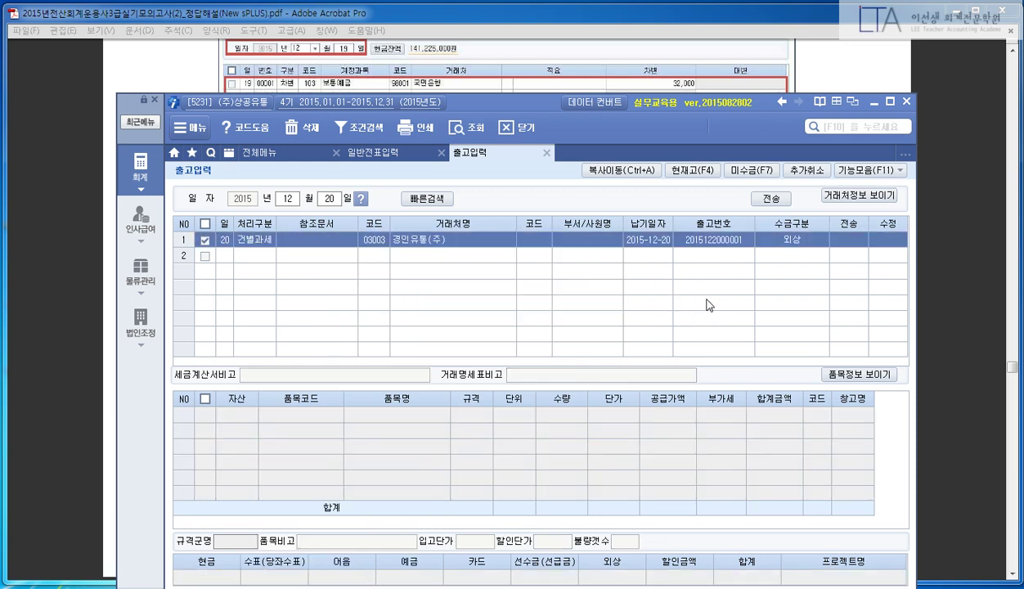
- Transmit the Dec 20 shipment to the sales vouchers and close the 출고입력 tab
left_click_drag(729, 188, 807, 220)
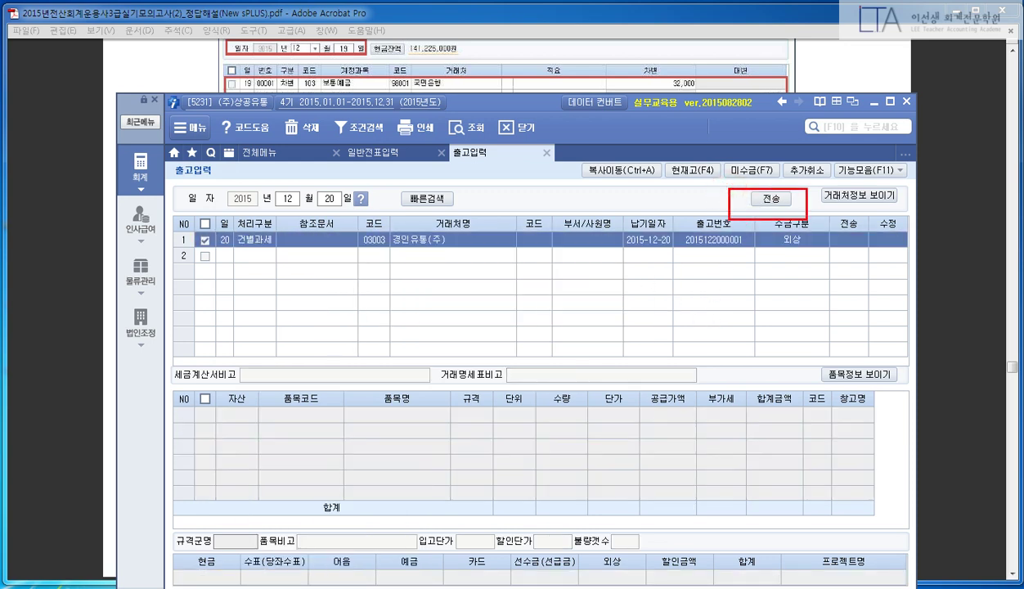
left_click(771, 198)
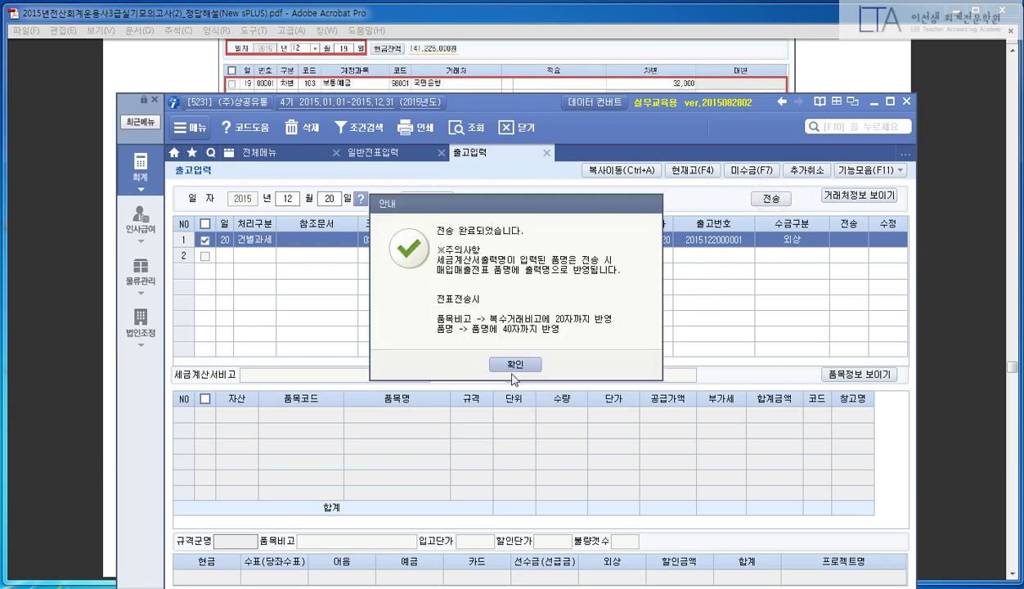
left_click(514, 364)
left_click(547, 153)
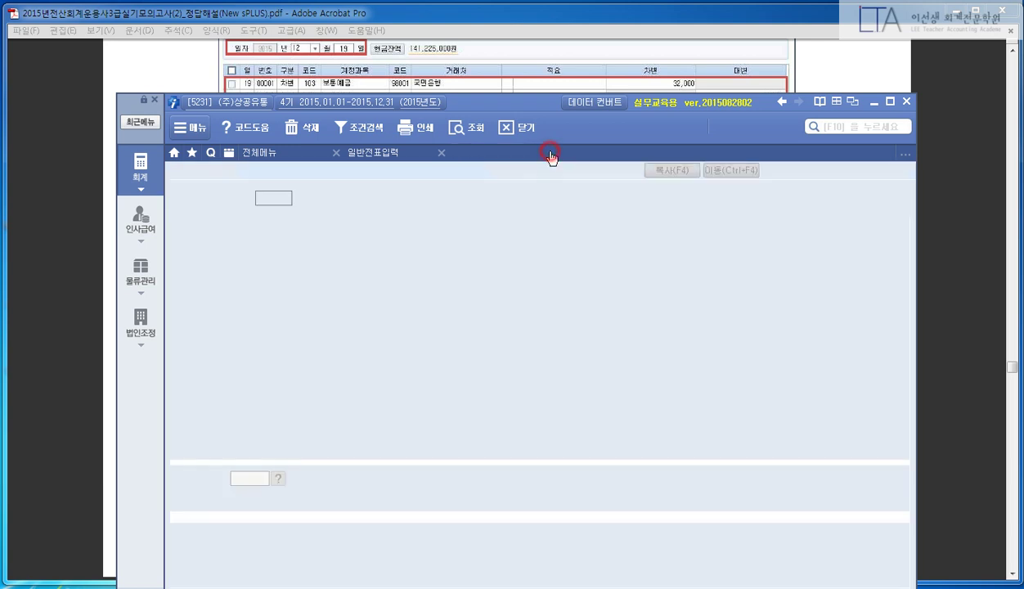
- Review the transmitted 5,060,000 과세 credit sale in 매입매출전표입력, then close it
left_click(304, 153)
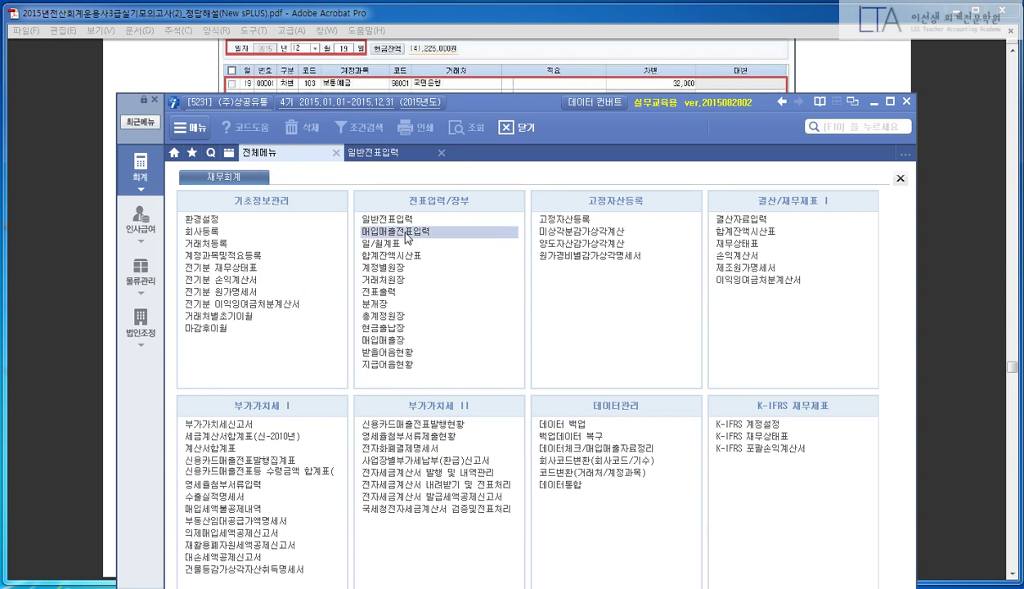
left_click(405, 232)
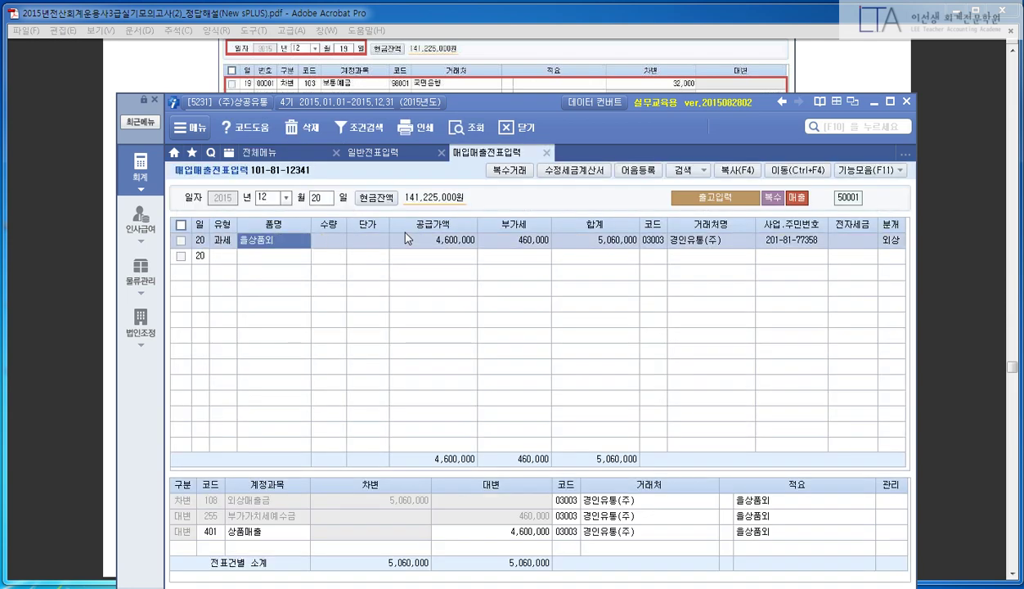
key("Return")
key("Return")
key("Return")
key("Return")
key("Return")
key("Return")
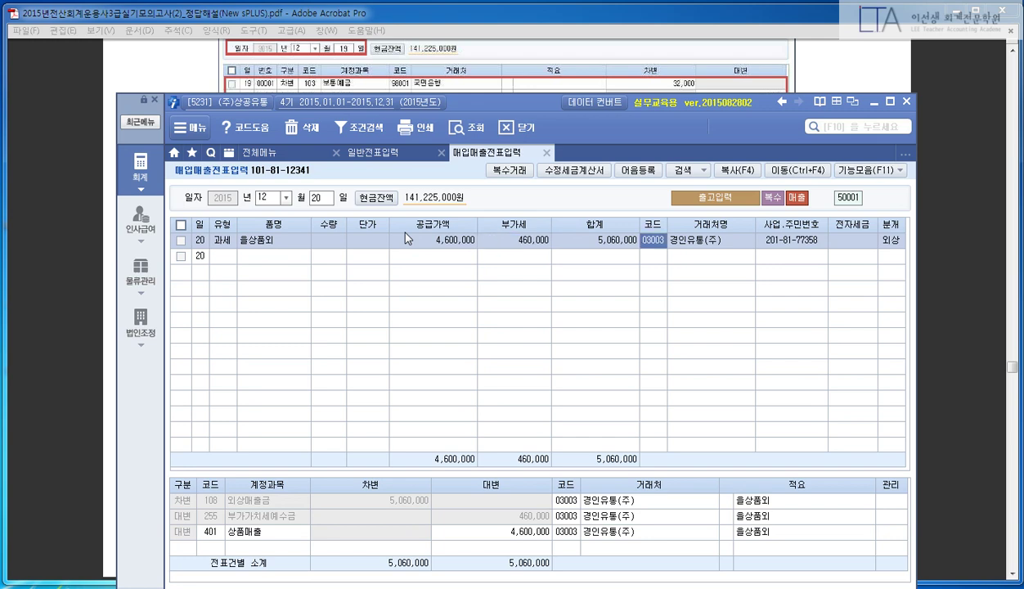
left_click(545, 153)
- Scroll the answer PDF to problem (8), mark the Dec 24 salary transfer and 소득세, then return to sPLUS
left_click(32, 249)
scroll(107, 269, "down", 10)
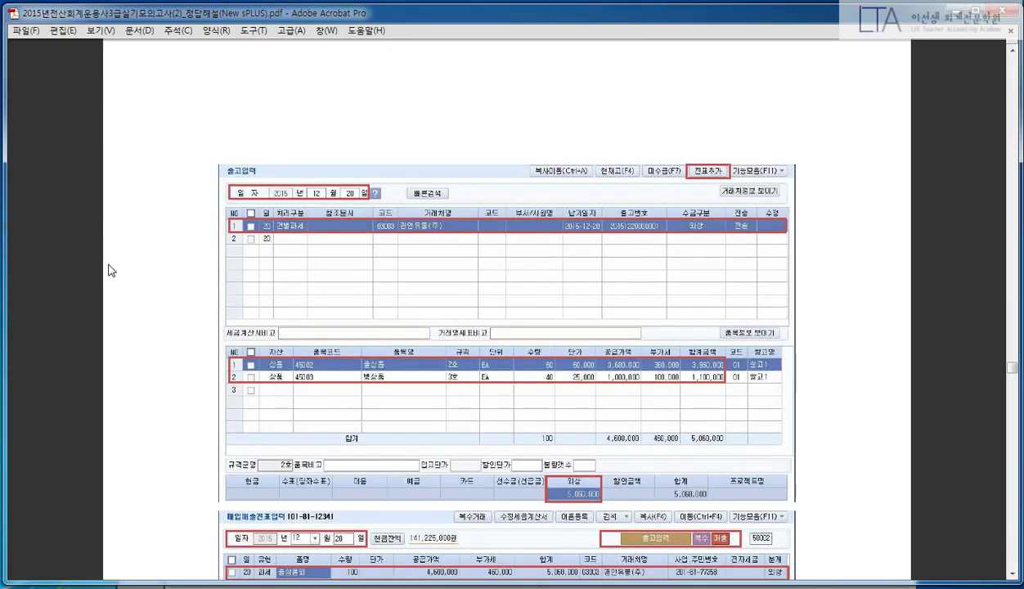
scroll(112, 272, "down", 10)
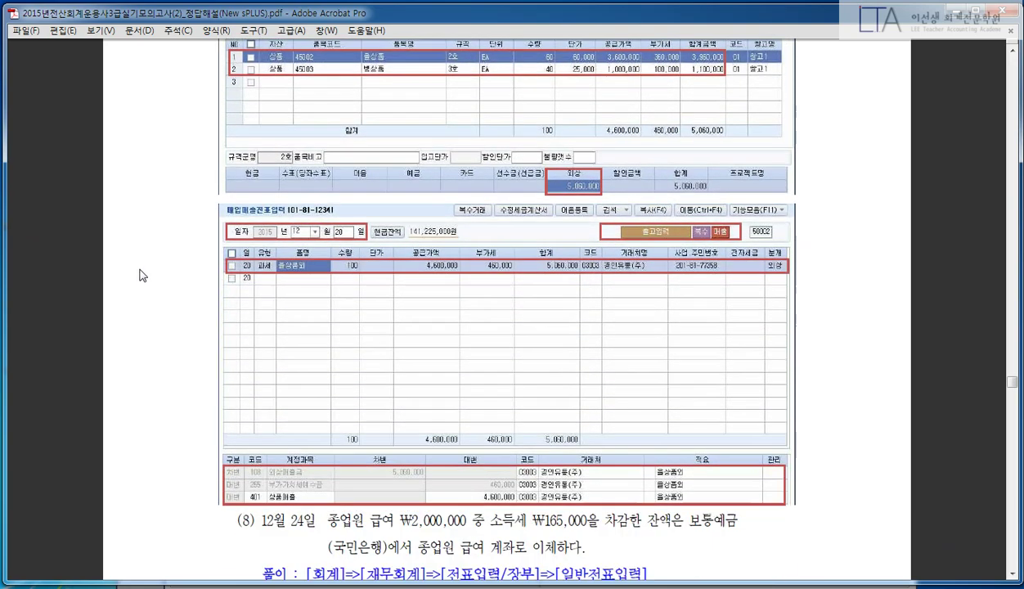
scroll(159, 263, "down", 15)
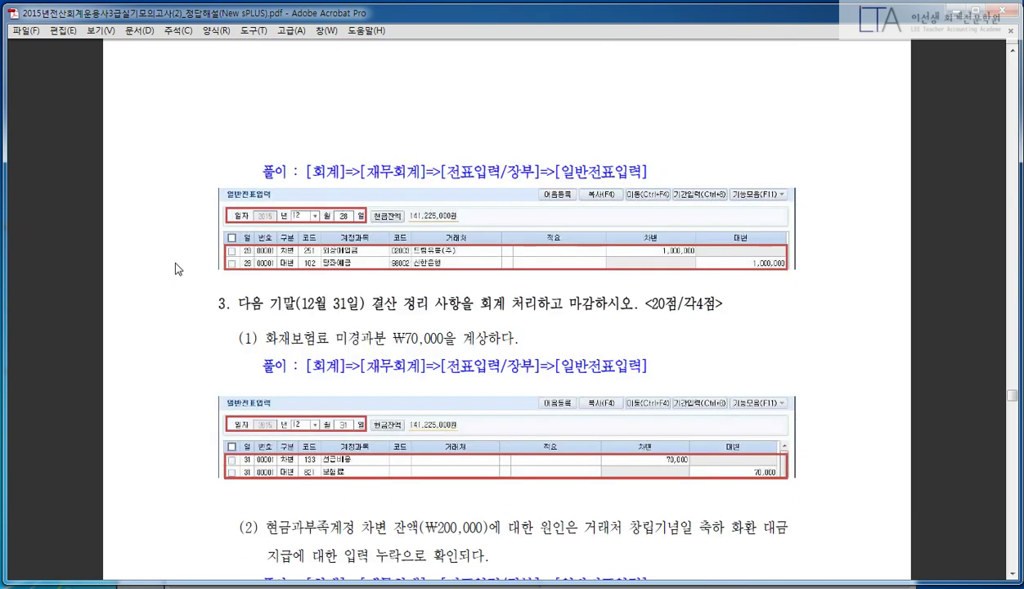
scroll(177, 269, "up", 11)
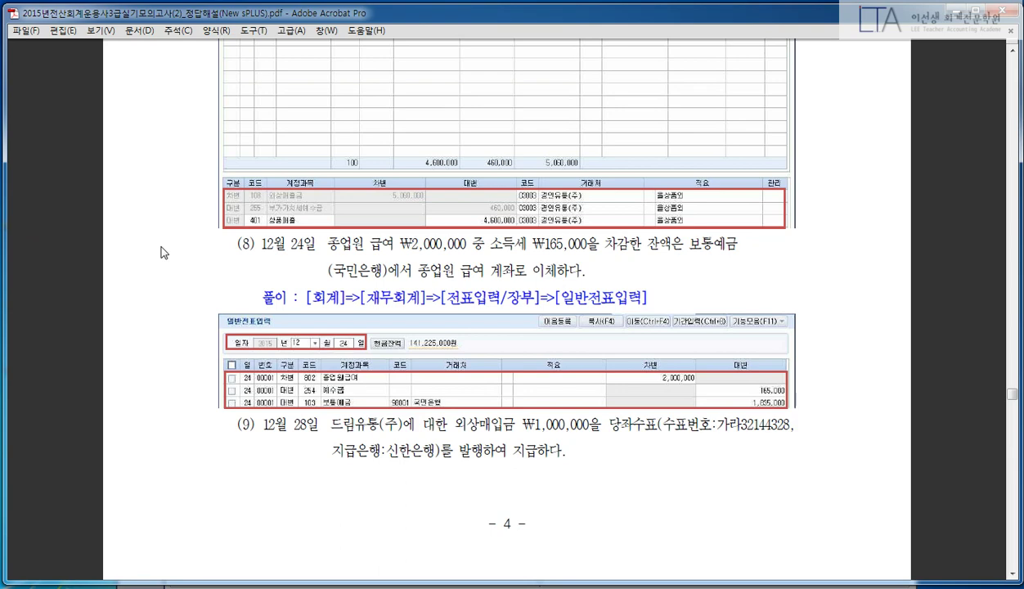
mouse_move(187, 217)
left_mouse_down()
mouse_move(629, 290)
mouse_move(854, 289)
left_mouse_up()
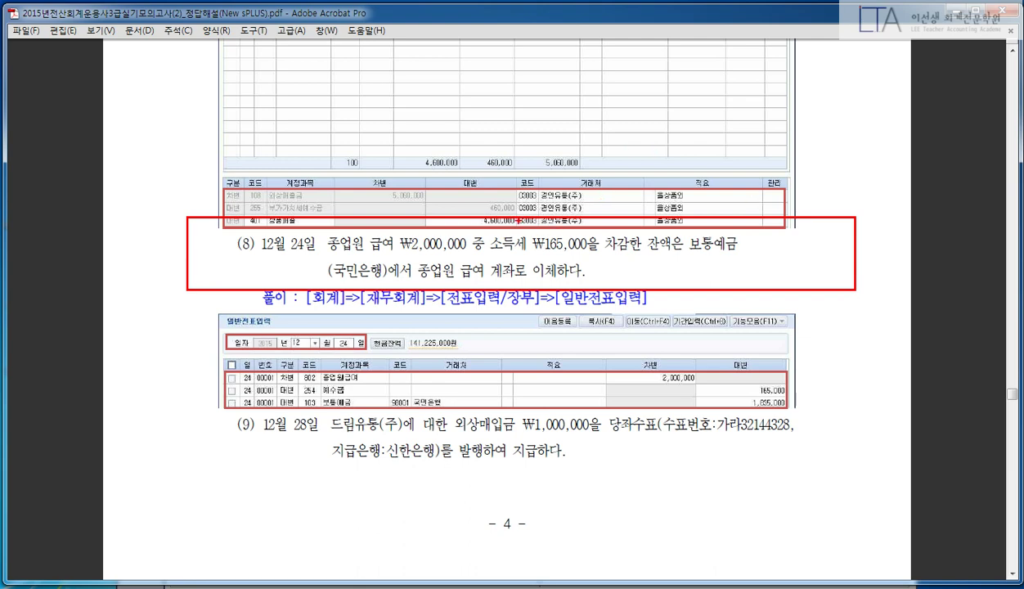
mouse_move(519, 209)
left_mouse_down()
mouse_move(490, 253)
mouse_move(644, 256)
left_mouse_up()
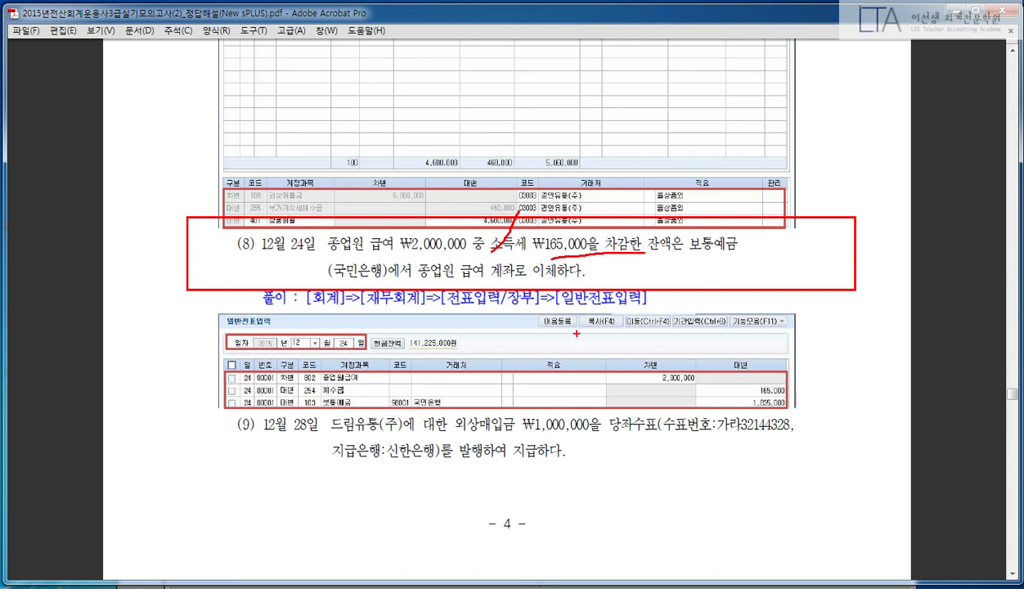
key("Escape")
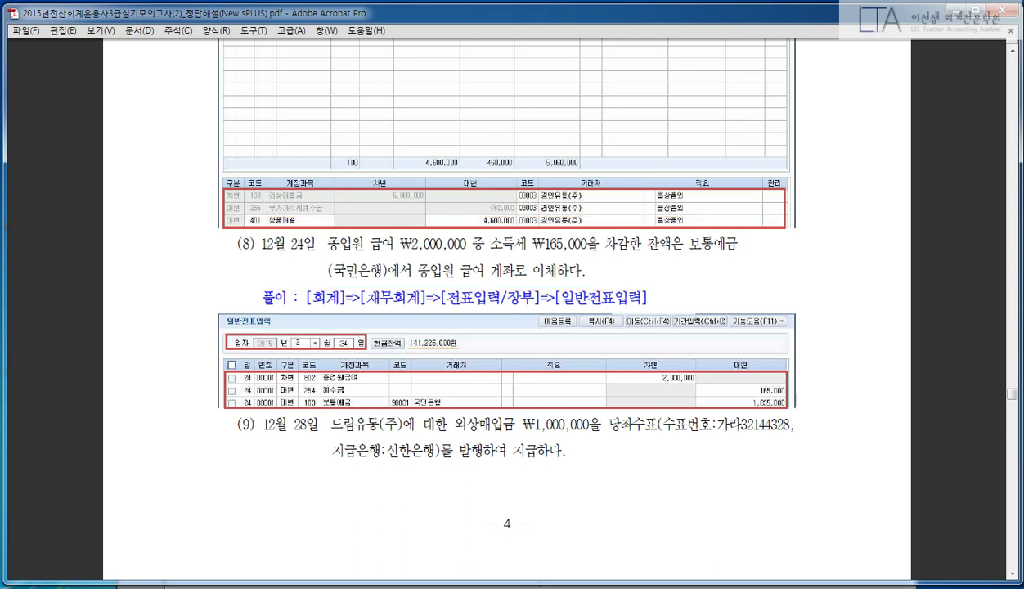
key("alt+Tab")
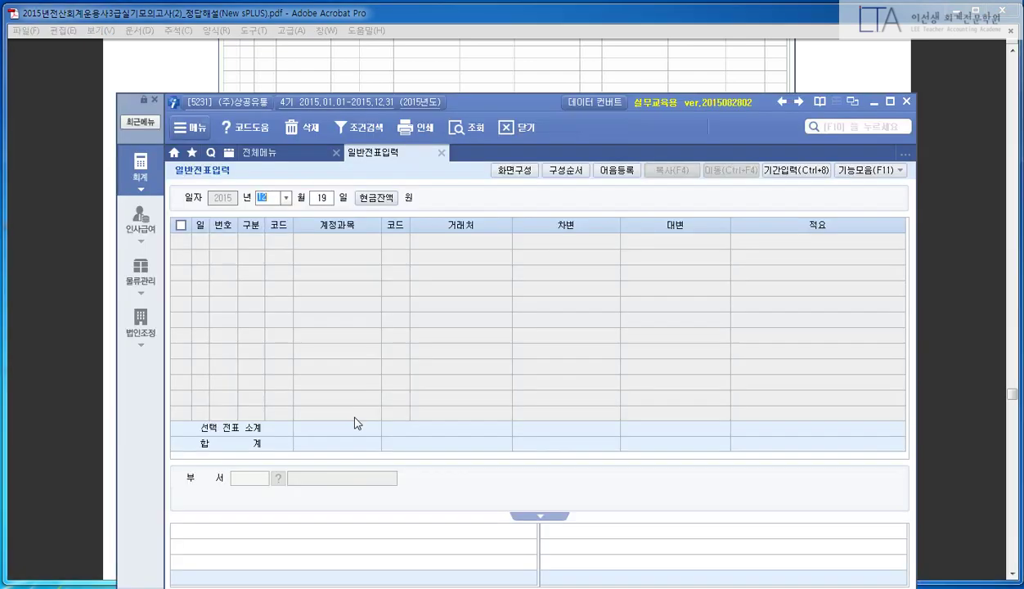
- Set the general voucher's day to December 24
left_click(338, 381)
key("Return")
type("24")
key("Return")
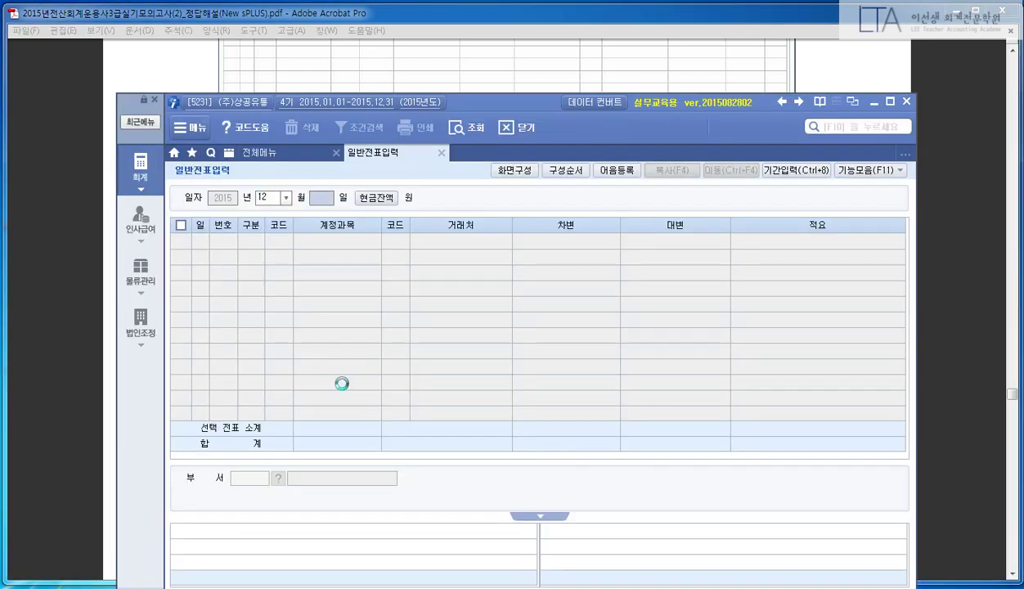
- Enter the debit line: account 802 종업원급여, 2,000,000
type("3")
key("Return")
type("801")
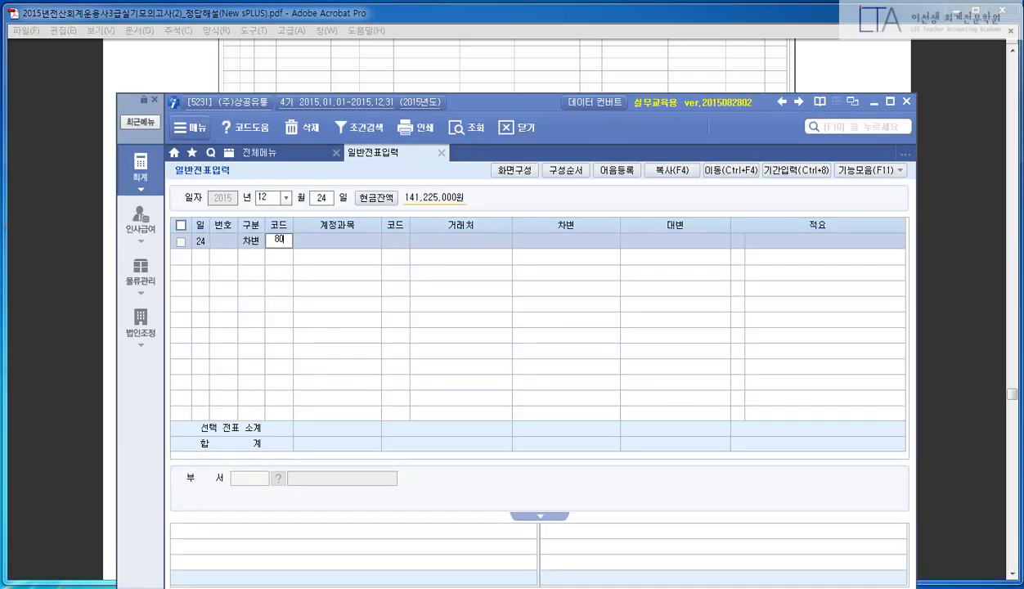
key("Return")
key("Left")
type("802")
key("Return")
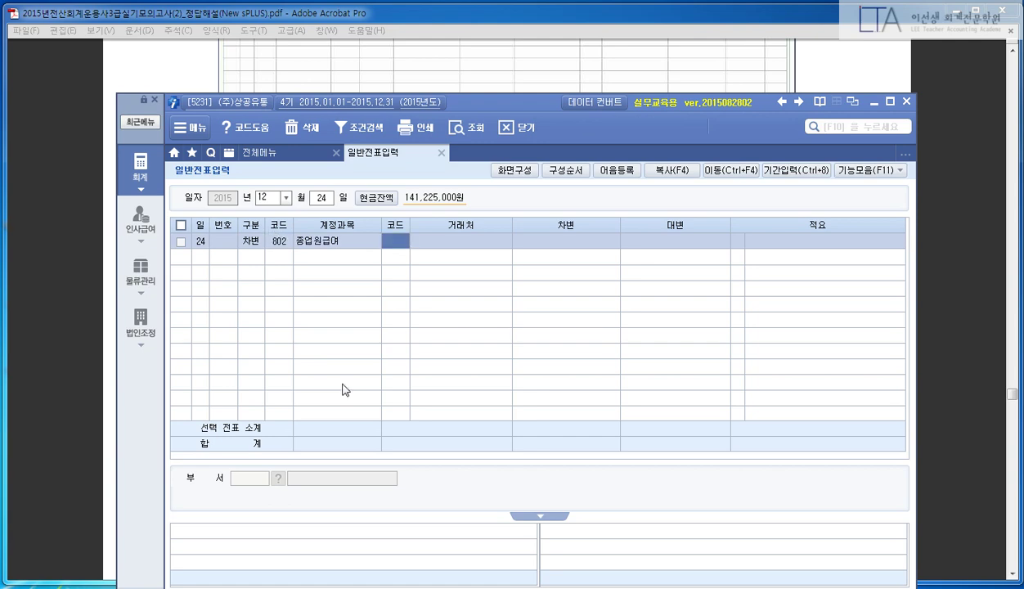
key("Return")
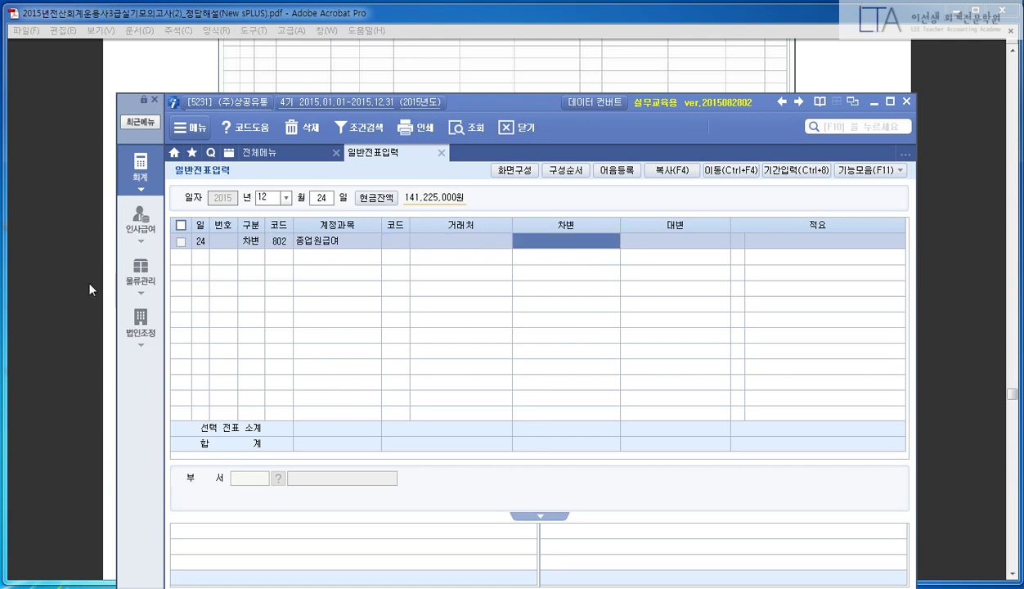
left_click(87, 279)
key("alt+Tab")
type("2000000")
key("Return")
- Add a credit line: account 254 예수금, 165,000
key("Return")
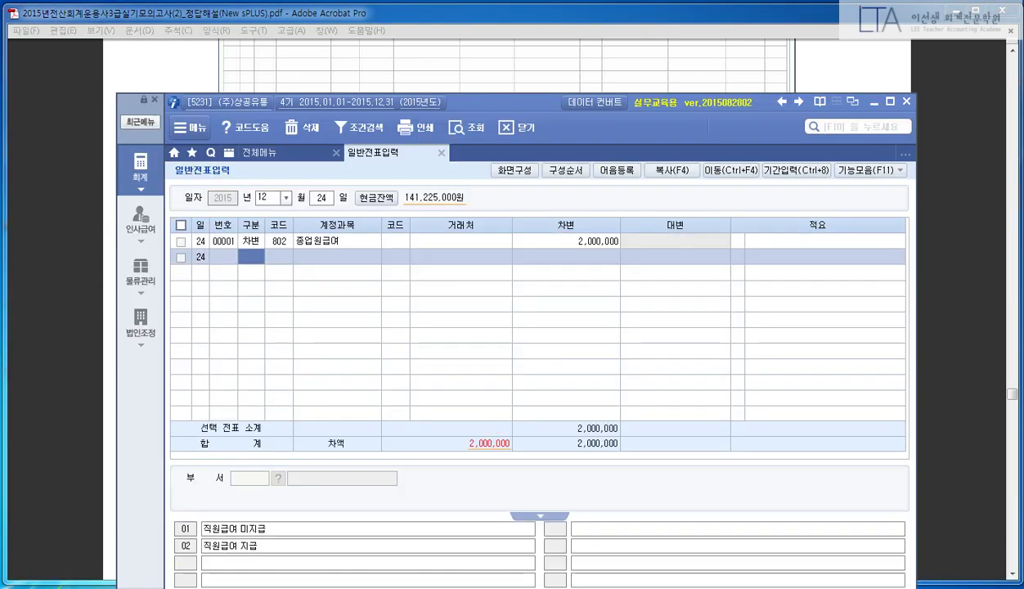
type("4")
key("Return")
type("254")
key("Return")
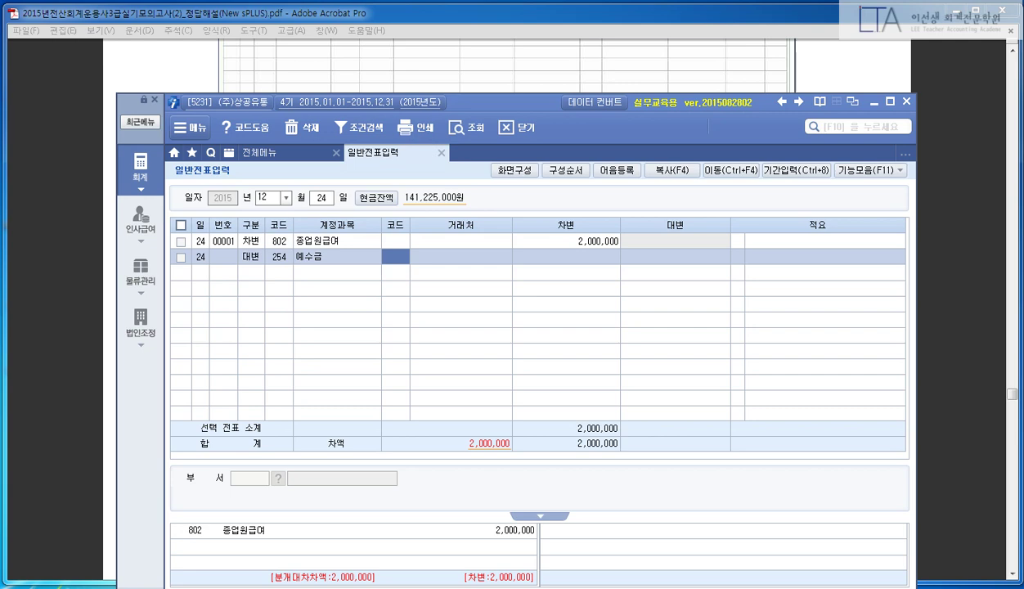
key("Return")
key("Return")
left_click(37, 314)
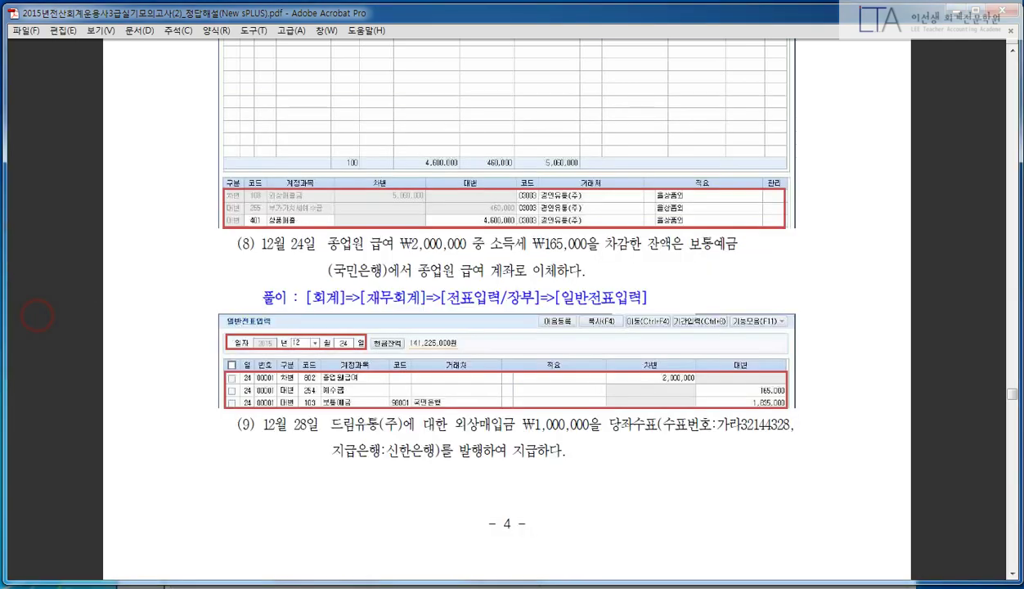
key("alt+Tab")
type("165000")
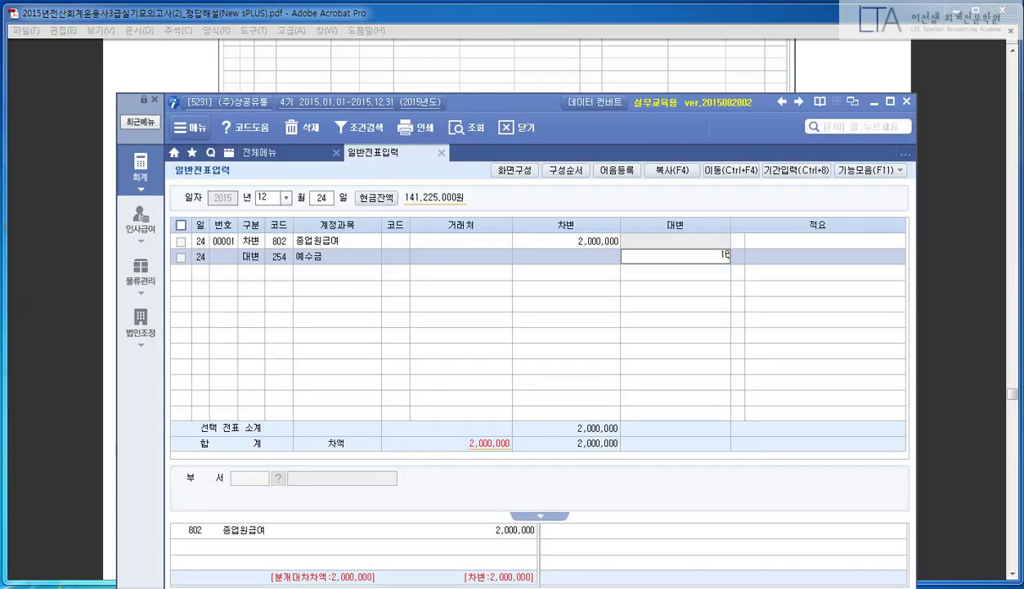
key("Return")
- Add a credit line for account 103 보통예금 with partner 국민은행
key("Return")
type("4")
key("Return")
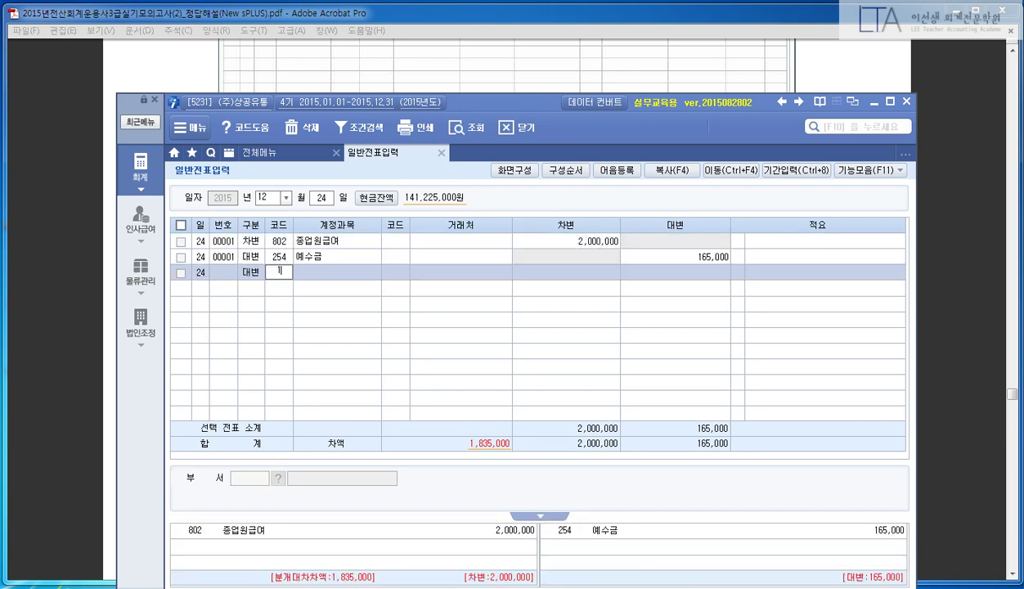
type("103")
key("Return")
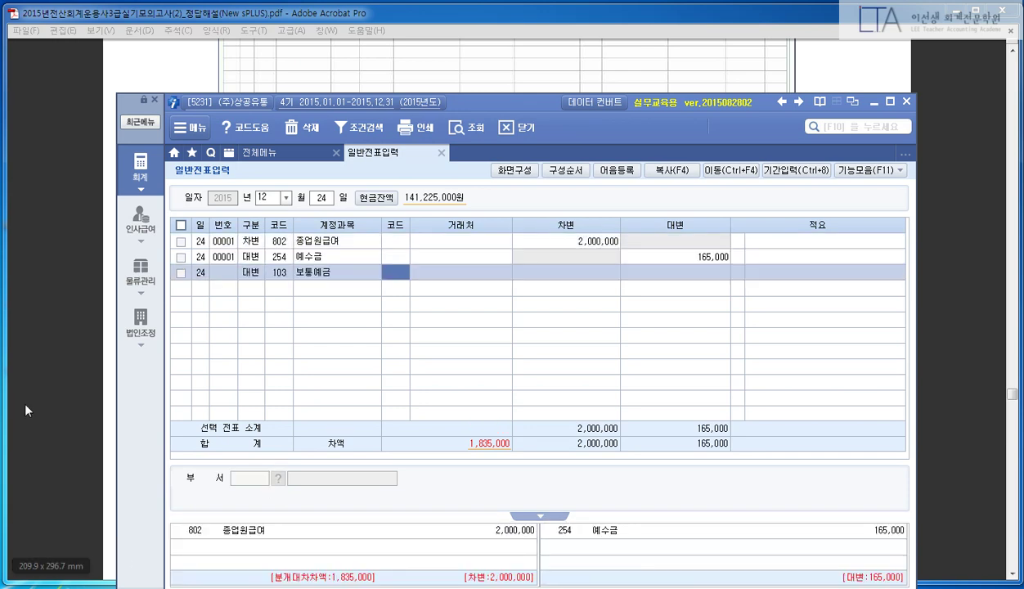
left_click(24, 396)
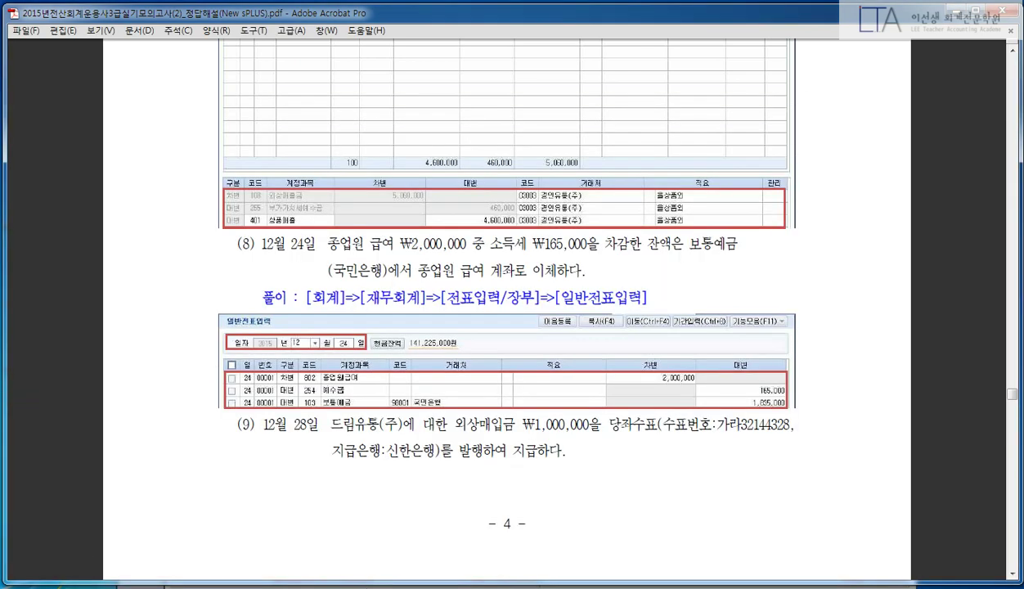
key("alt+Tab")
type("국")
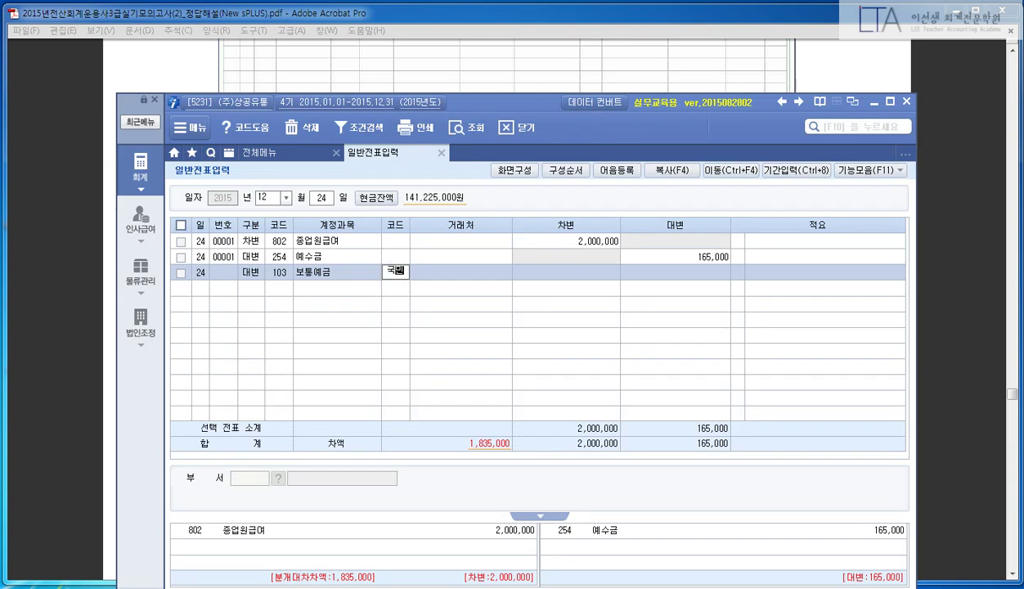
type("민")
key("Return")
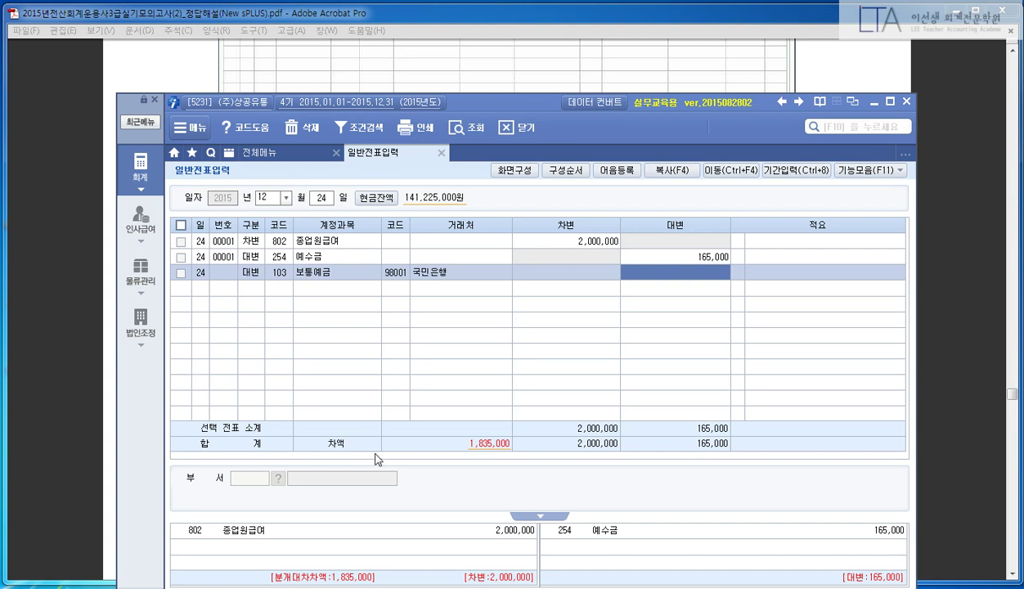
- Enter the 1,835,000 balancing amount on the 보통예금 credit line
left_click_drag(326, 421, 522, 467)
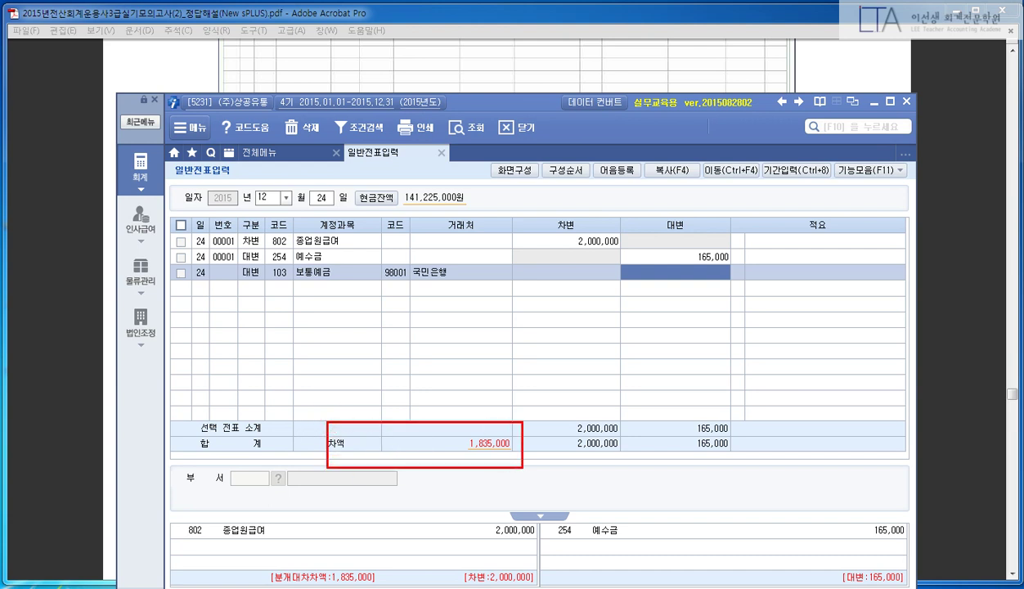
mouse_move(687, 273)
left_mouse_down()
mouse_move(545, 378)
mouse_move(517, 421)
left_mouse_up()
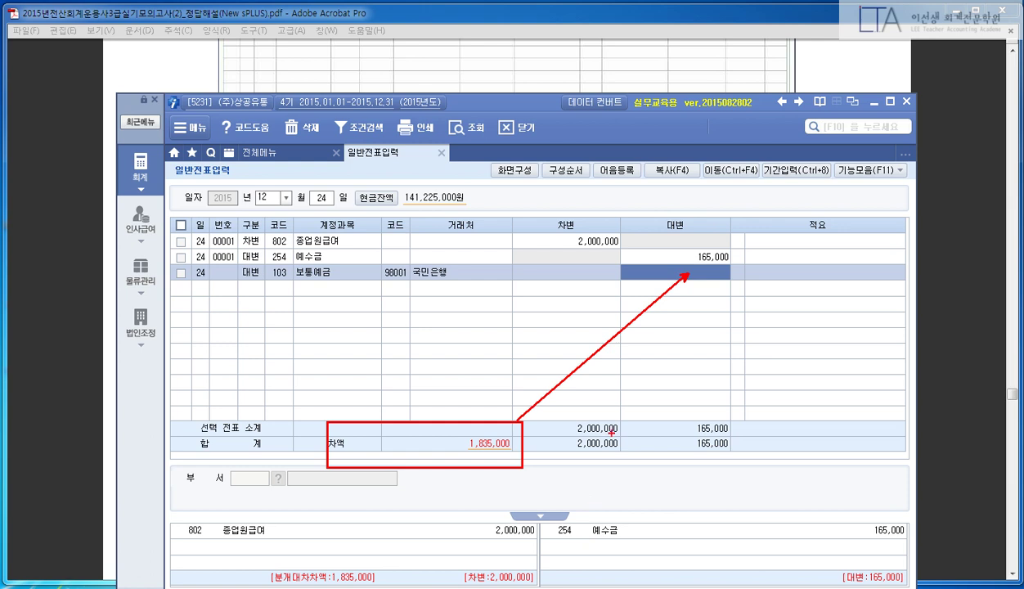
key("Escape")
type("1835000")
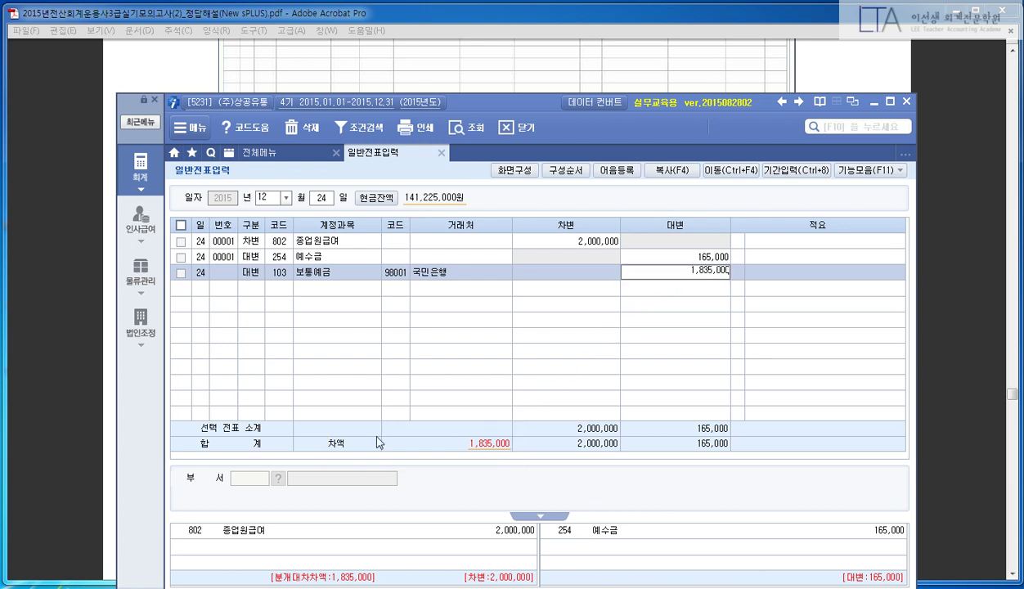
key("Return")
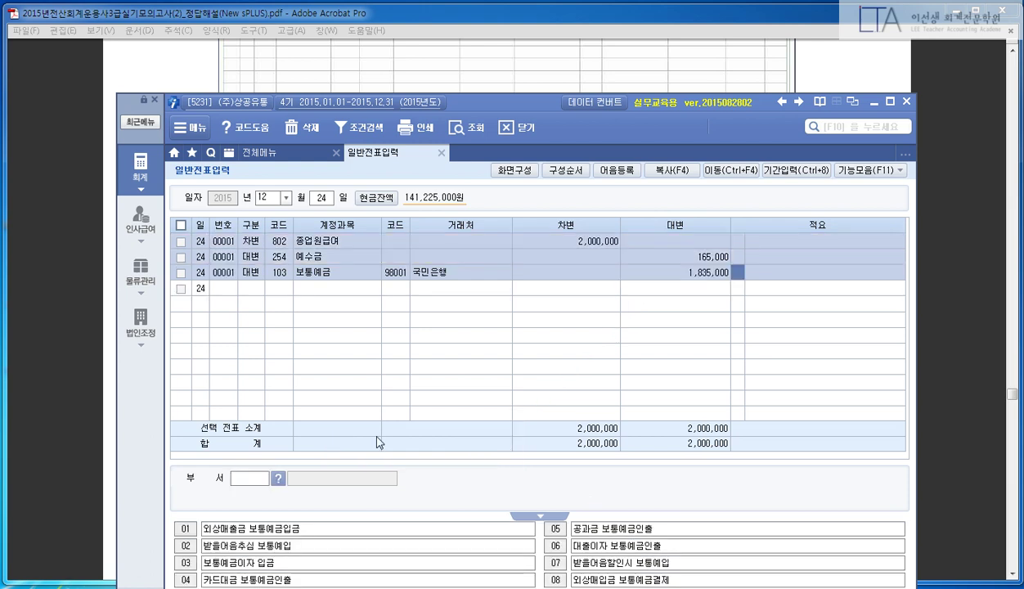
key("Return")
key("Up")
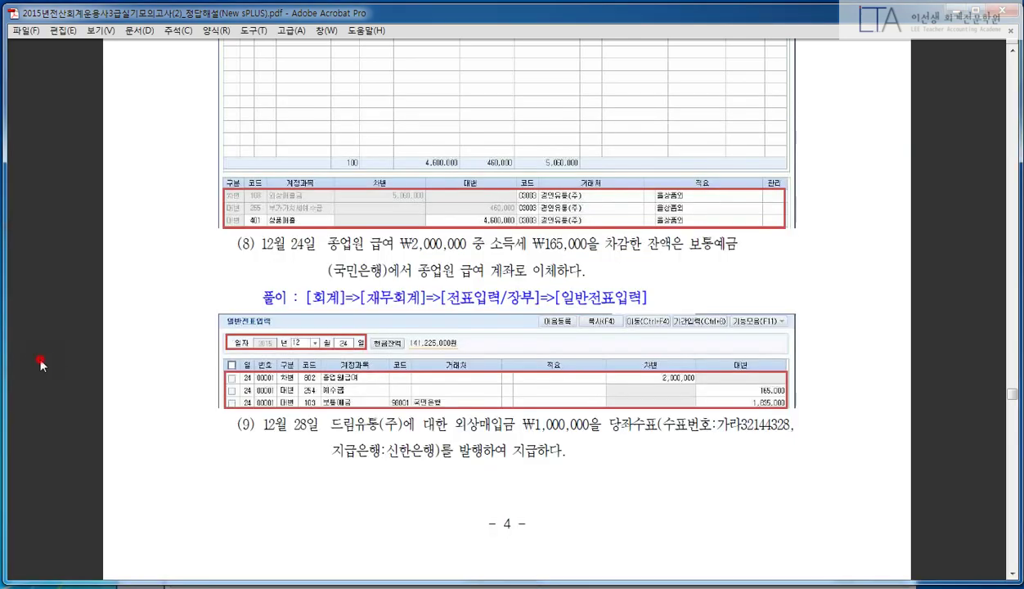
- Scroll to problem (9), the Dec 28 ₩1,000,000 외상매입금 cheque payment, and box it in red
left_click(41, 357)
scroll(176, 362, "down", 1)
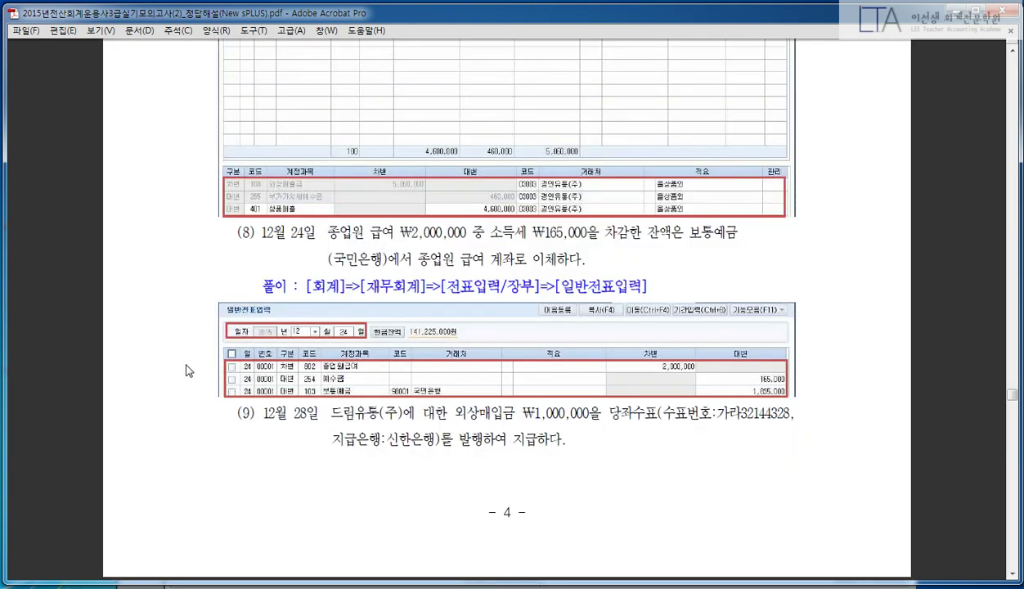
left_click_drag(227, 393, 822, 475)
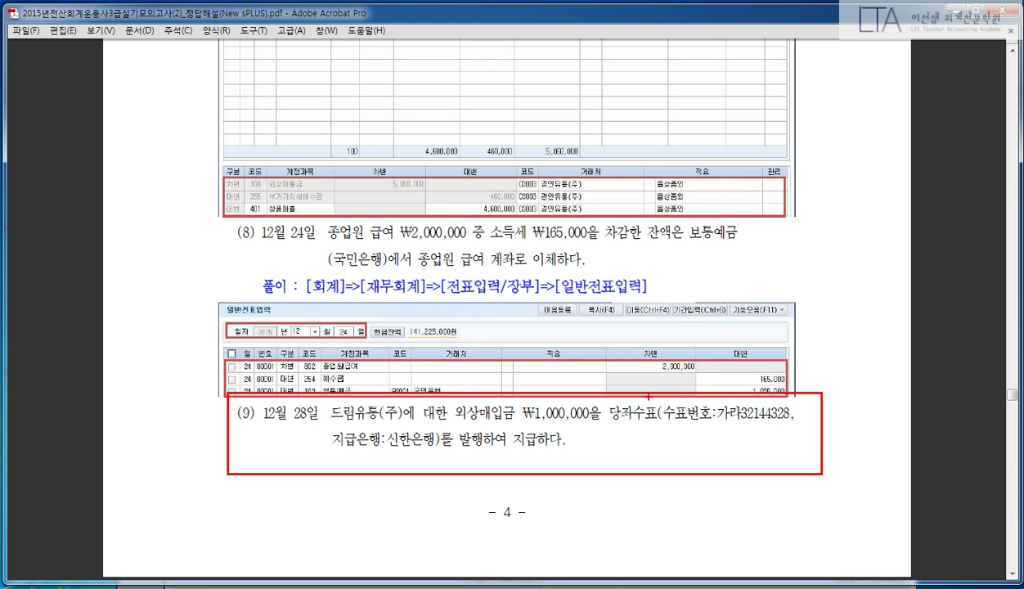
left_click_drag(645, 368, 580, 459)
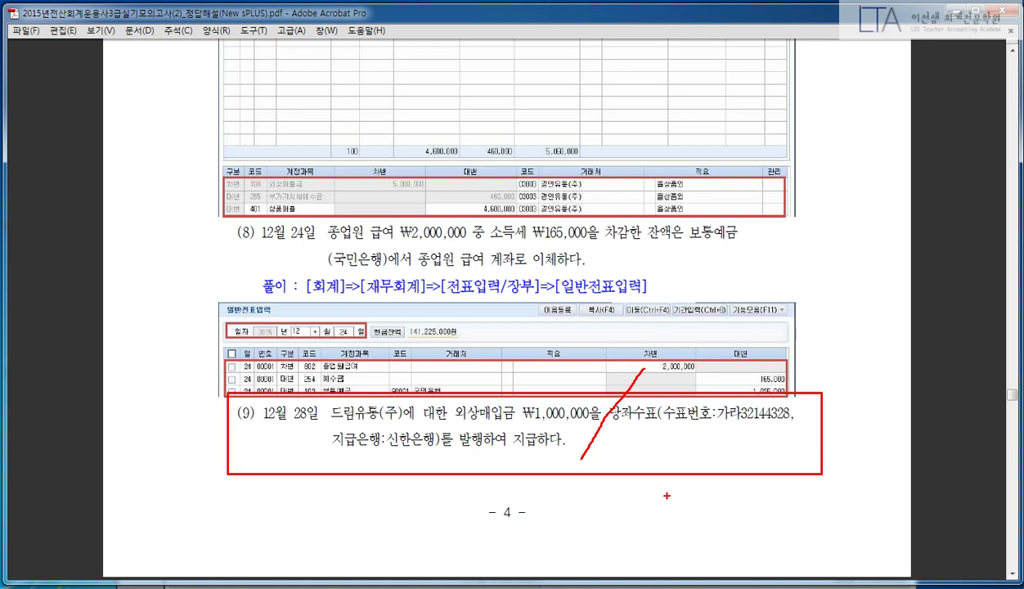
- Start a December 28 voucher debiting 251 외상매입금 1,000,000 for partner 02003 드림유통(주)
key("Escape")
key("alt+Tab")
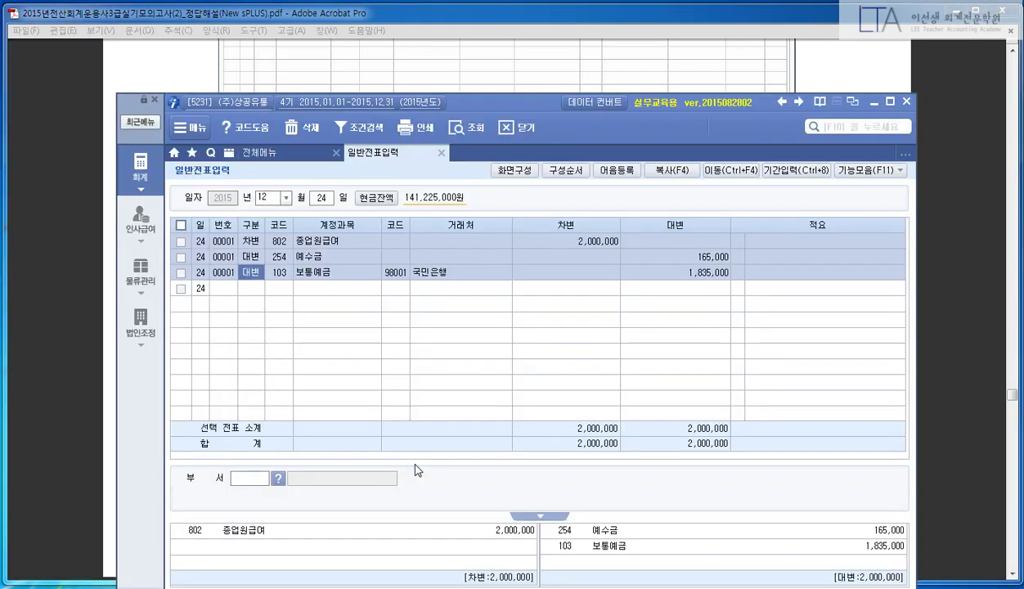
type("28")
key("Return")
type("3")
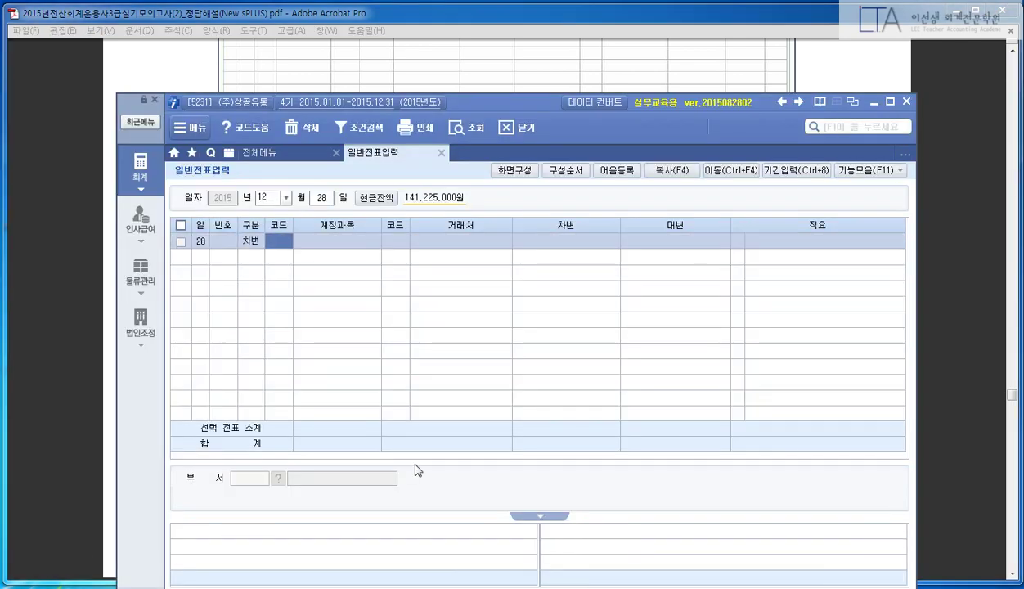
type("251")
key("Return")
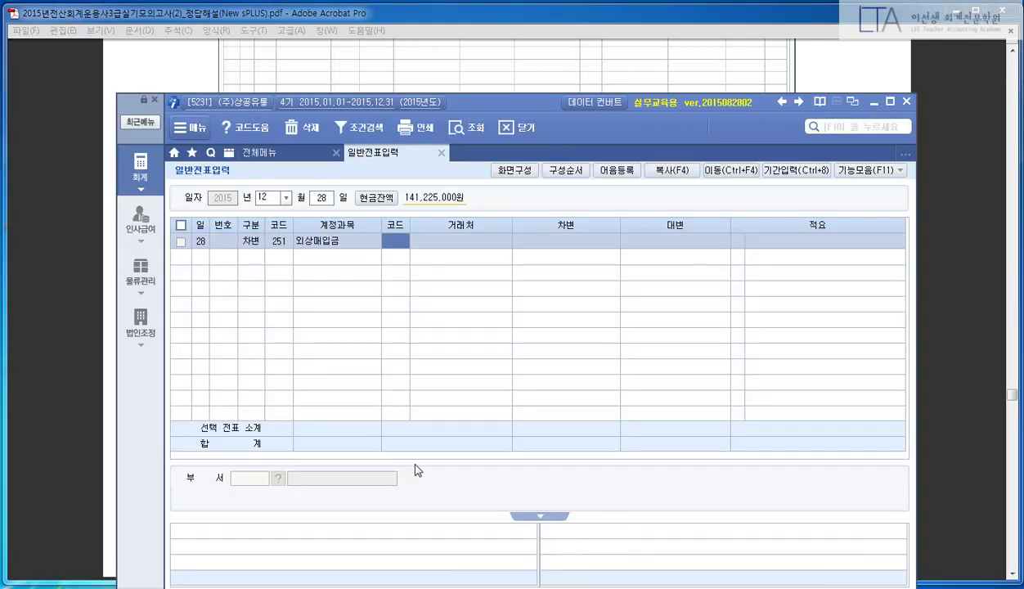
type("02003")
key("Return")
type("1000000")
key("Return")
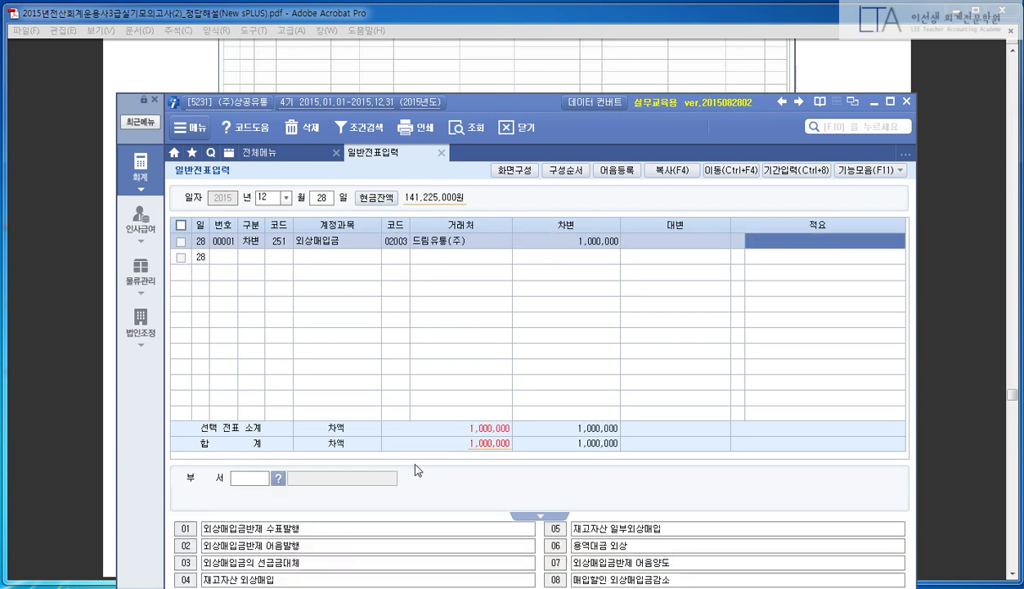
- Check item (9) in the answer PDF, then credit 102 당좌예금 1,000,000 with partner 98002 신한은행
left_click(75, 352)
left_click_drag(330, 413, 599, 416)
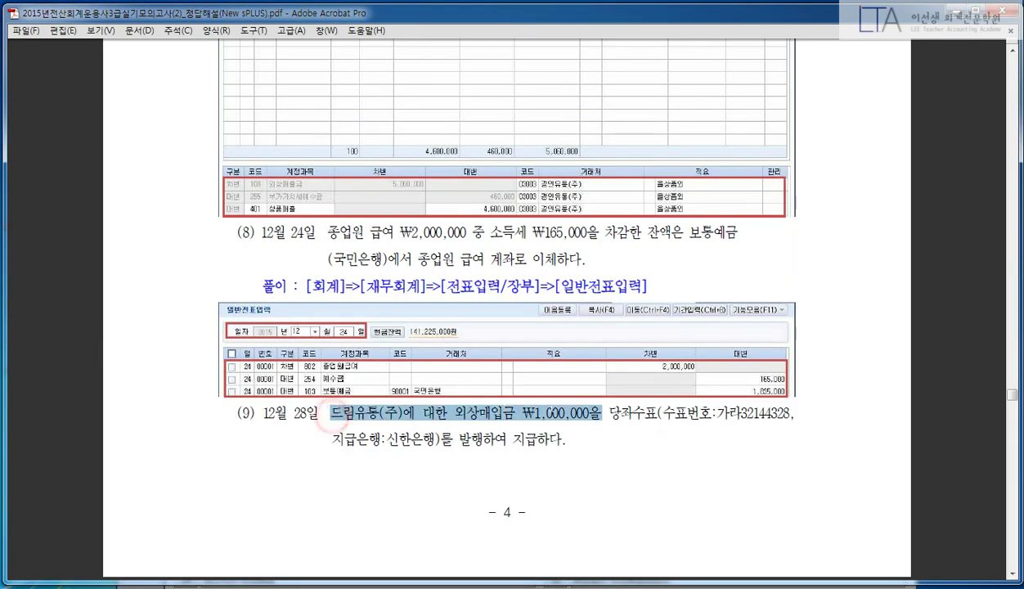
left_click(609, 414)
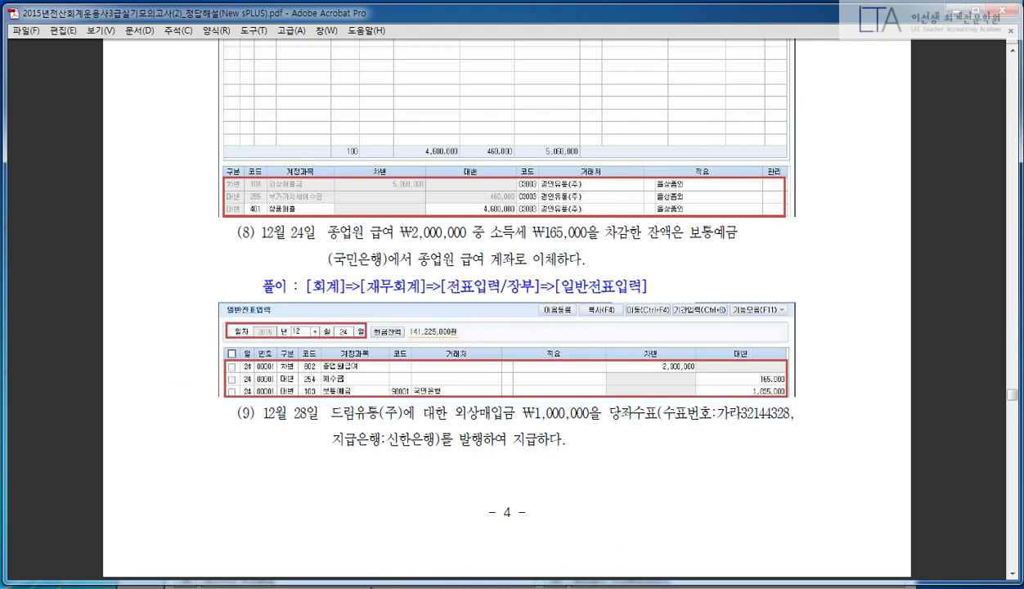
key("alt+Tab")
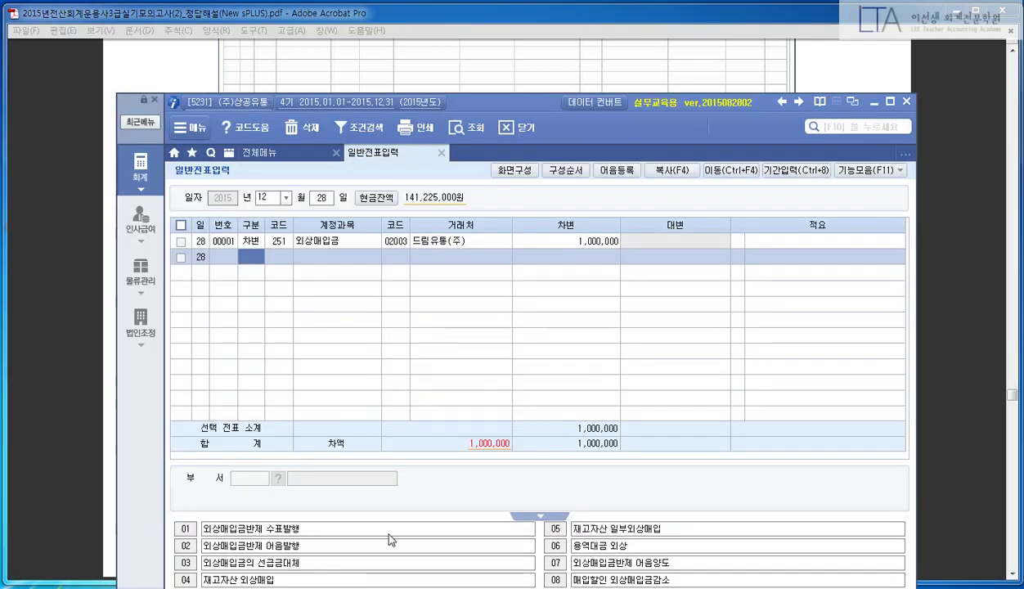
type("4")
key("Return")
type("102")
key("Return")
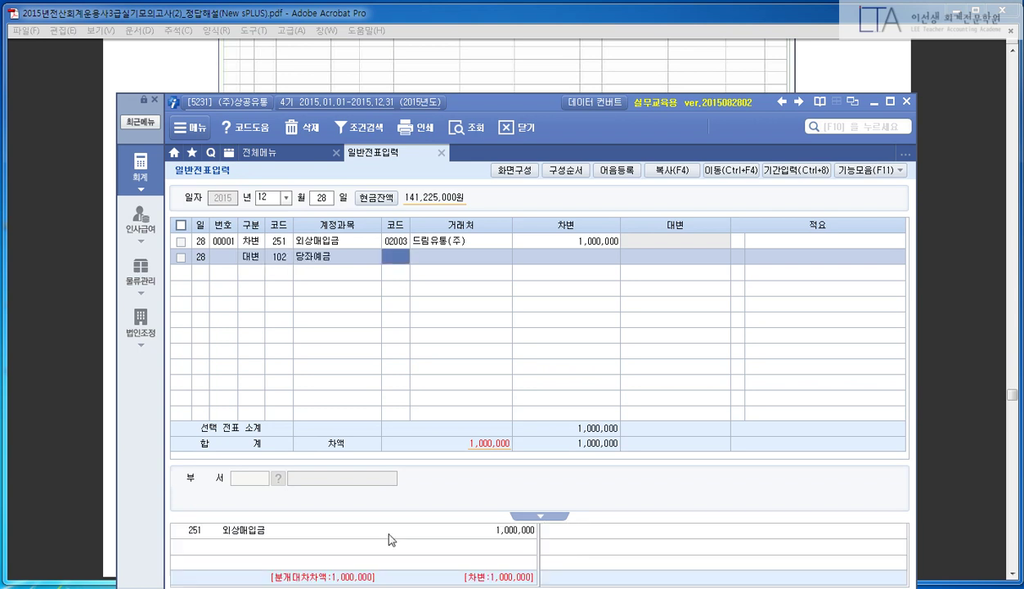
type("98002")
key("Return")
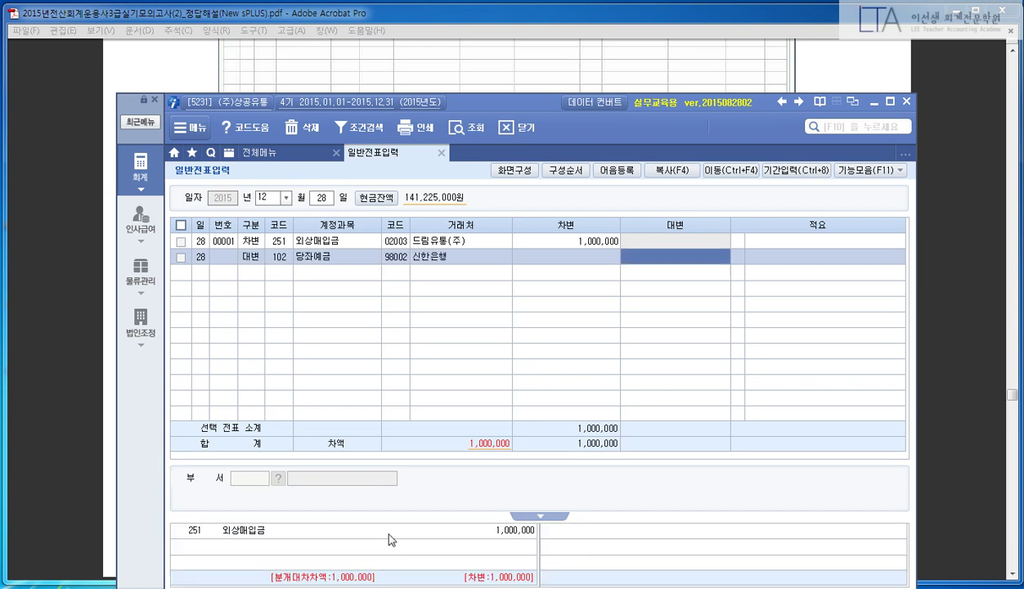
key("Return")
key("Return")
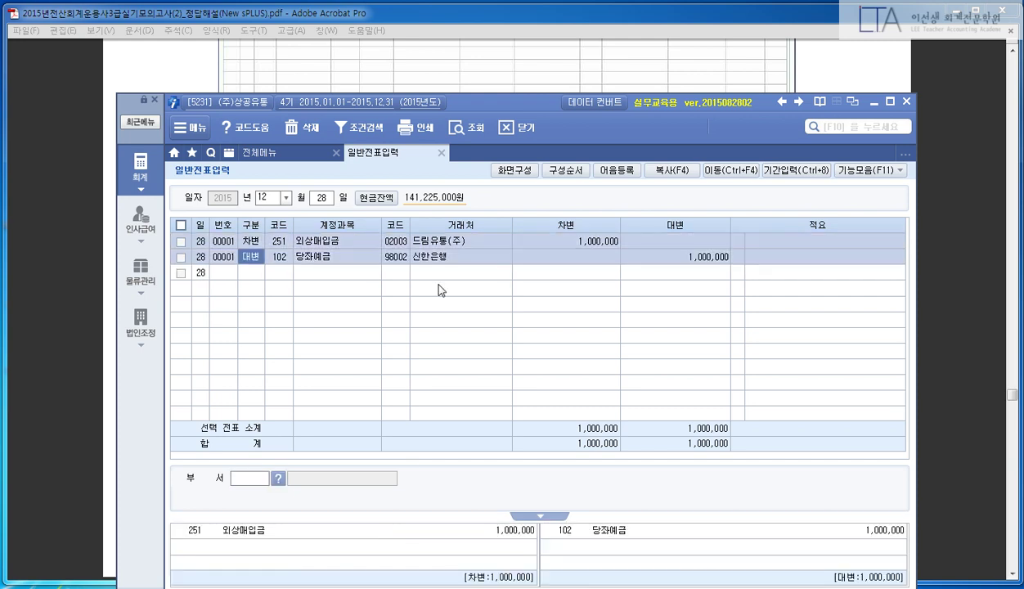
left_click_drag(498, 103, 511, 54)
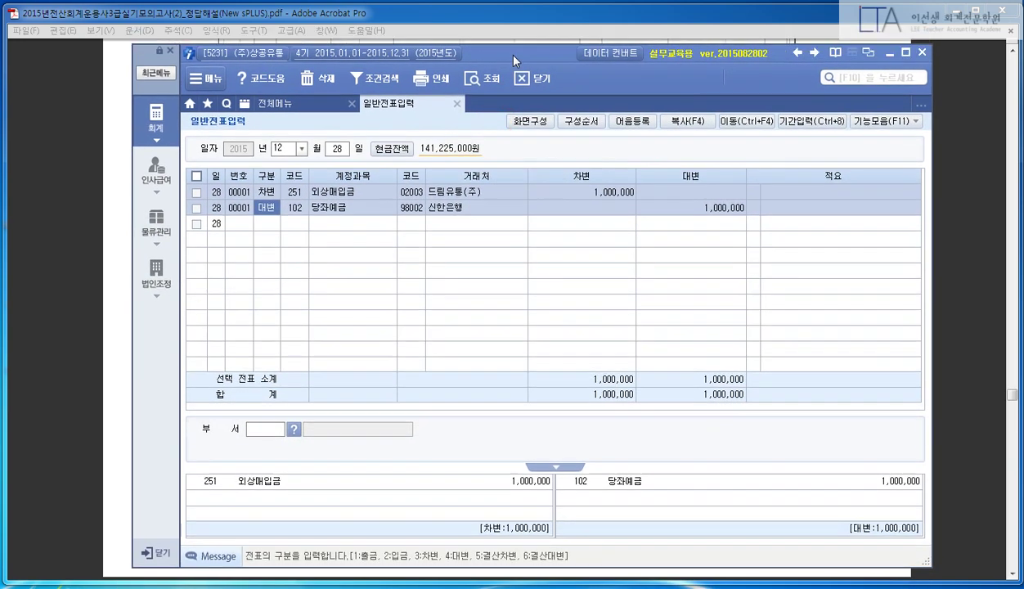
- Review the answer PDF, then open and outline the 당좌예금 관리 details for the 1,000,000 credit line
left_click(57, 245)
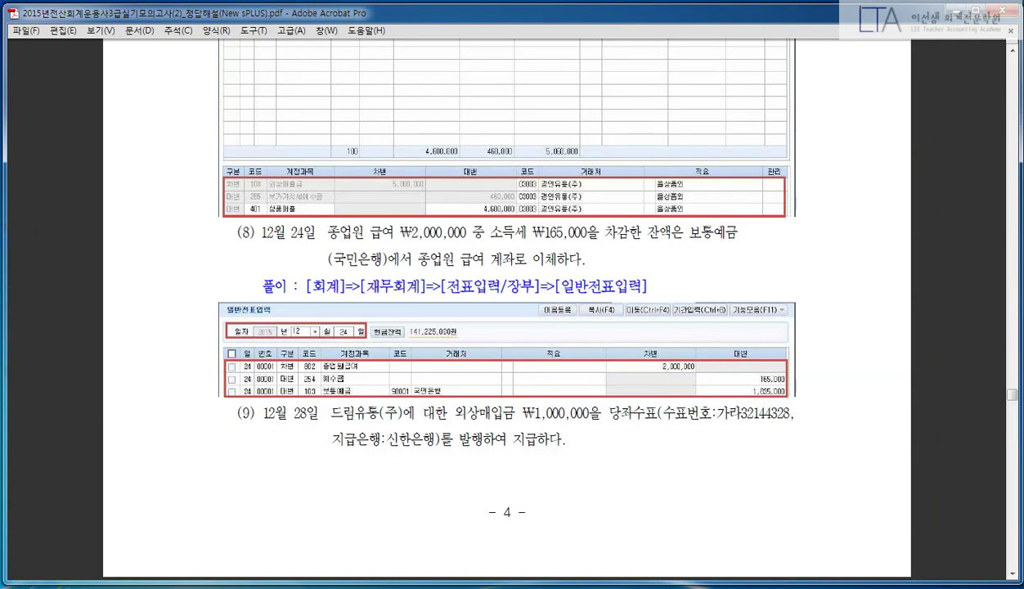
scroll(896, 352, "down", 1)
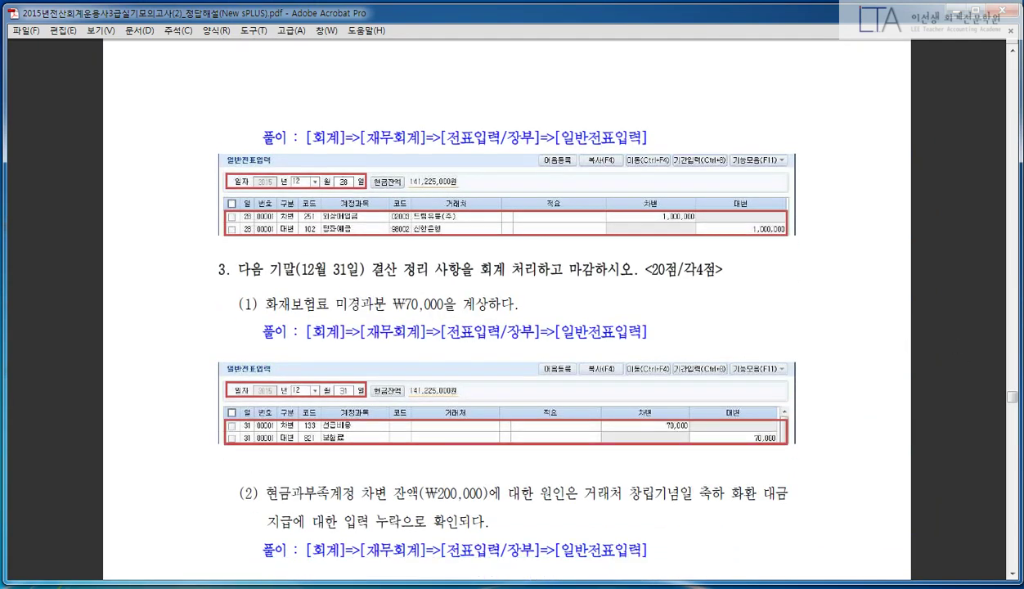
key("alt+Tab")
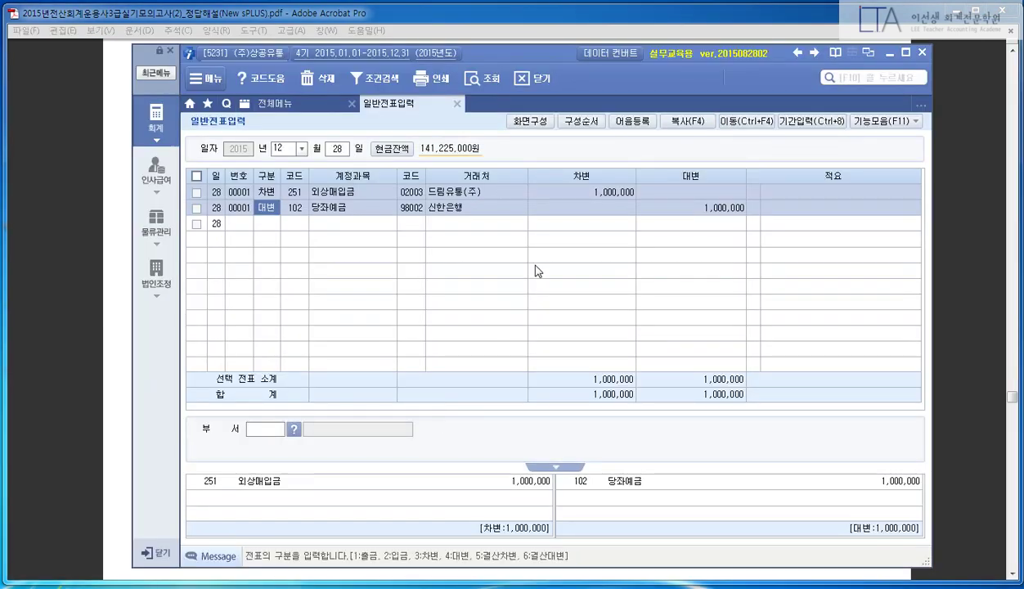
left_click(692, 205)
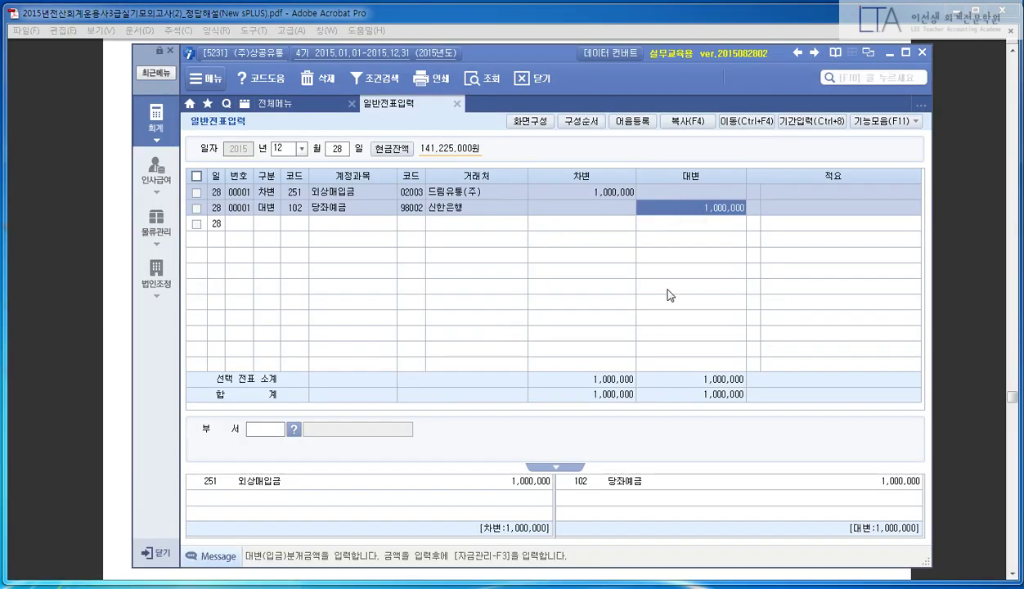
key("Return")
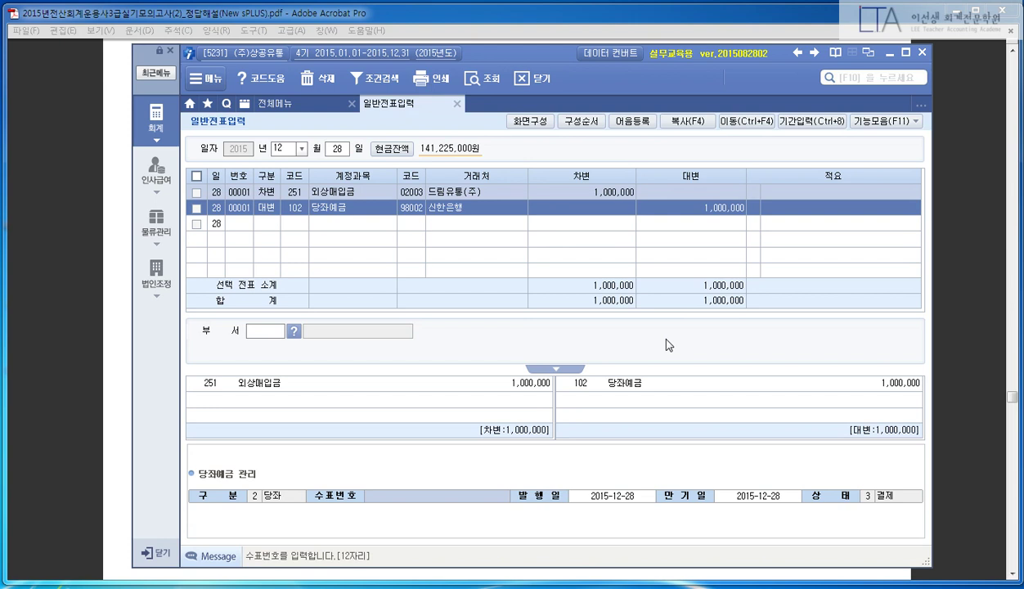
mouse_move(183, 455)
left_mouse_down()
mouse_move(811, 523)
mouse_move(947, 521)
left_mouse_up()
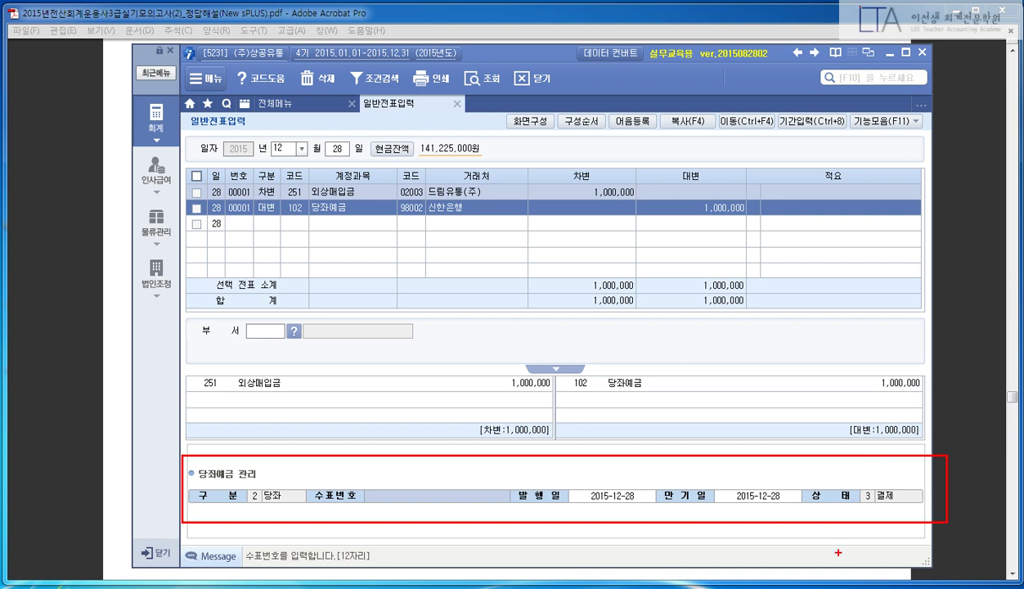
key("Escape")
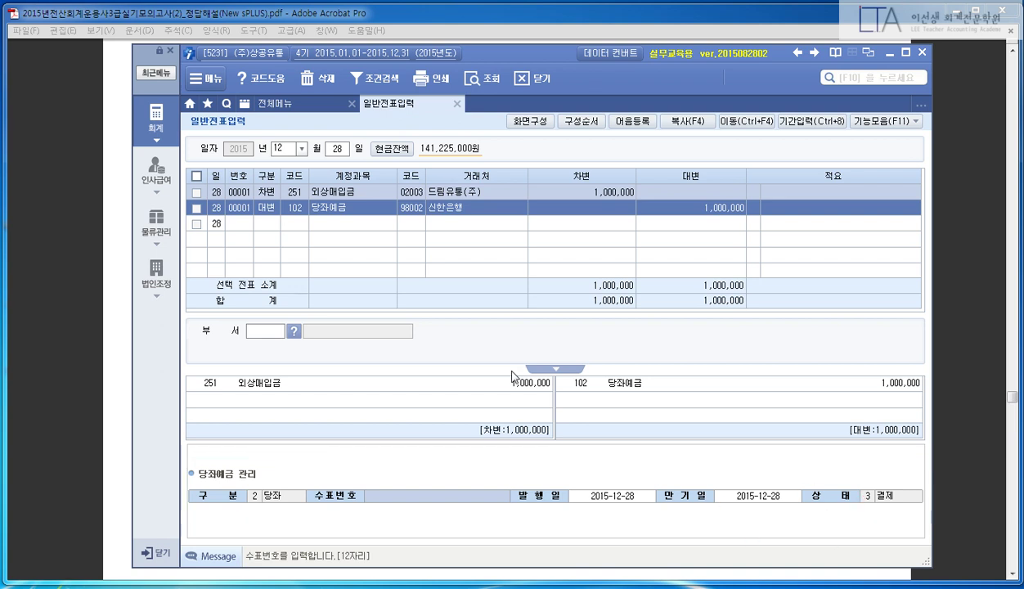
- Try the 수표번호 code lookup, cancel it, and close the 당좌예금 관리 details
left_click(668, 206)
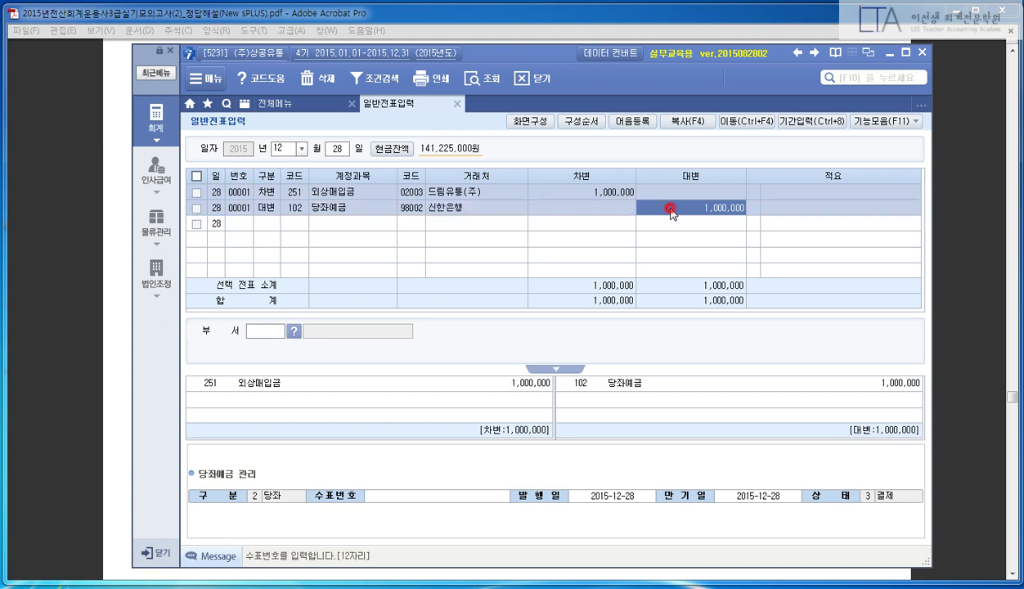
left_click(471, 496)
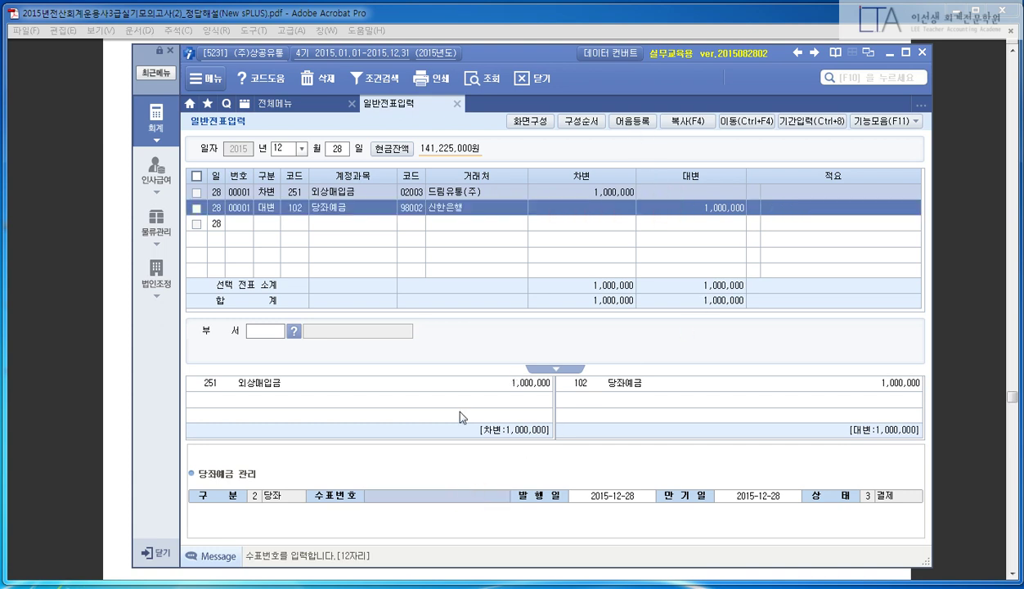
key("F2")
left_click(580, 421)
left_click(679, 216)
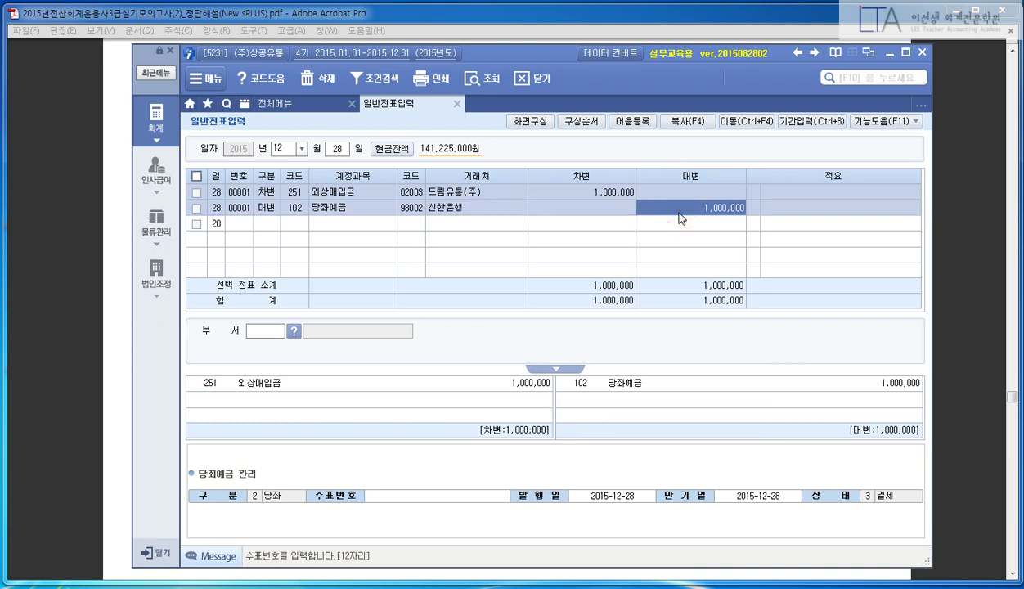
key("Escape")
left_click(679, 214)
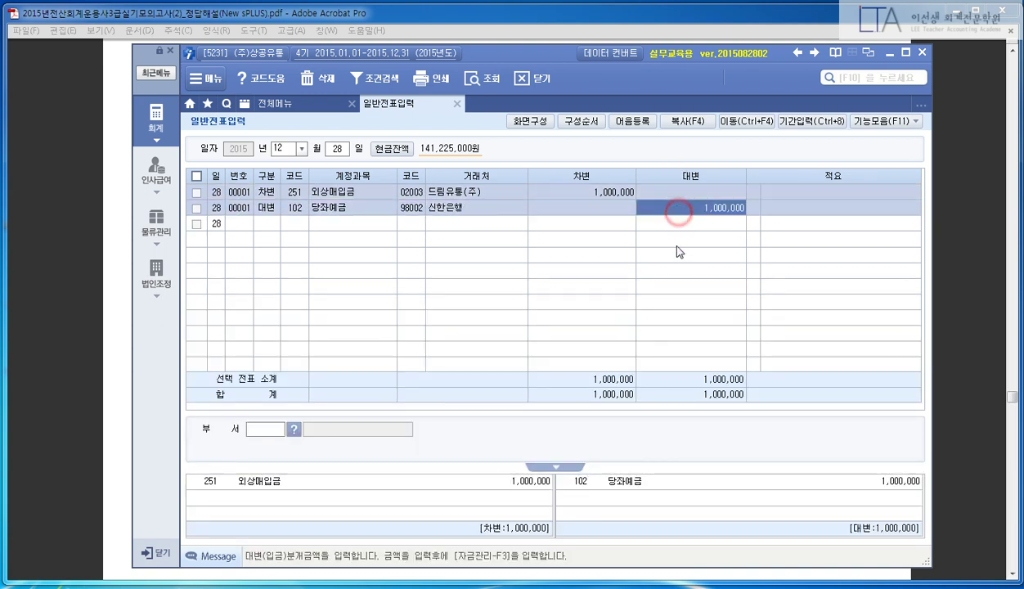
left_click(109, 299)
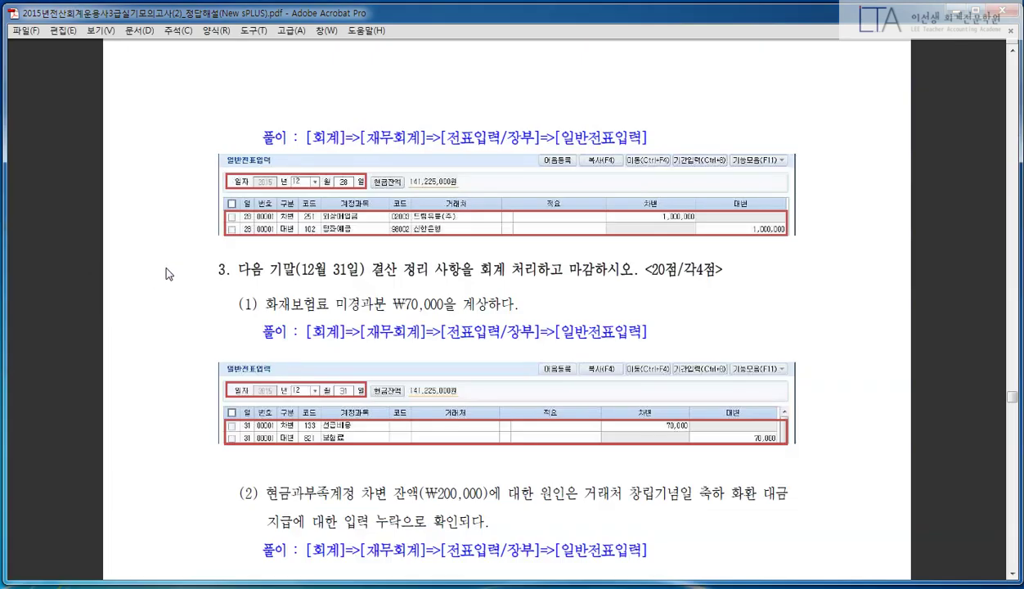
- Scroll to the year-end closing section and box item (1), the ₩70,000 fire insurance, in red
scroll(168, 274, "down", 5)
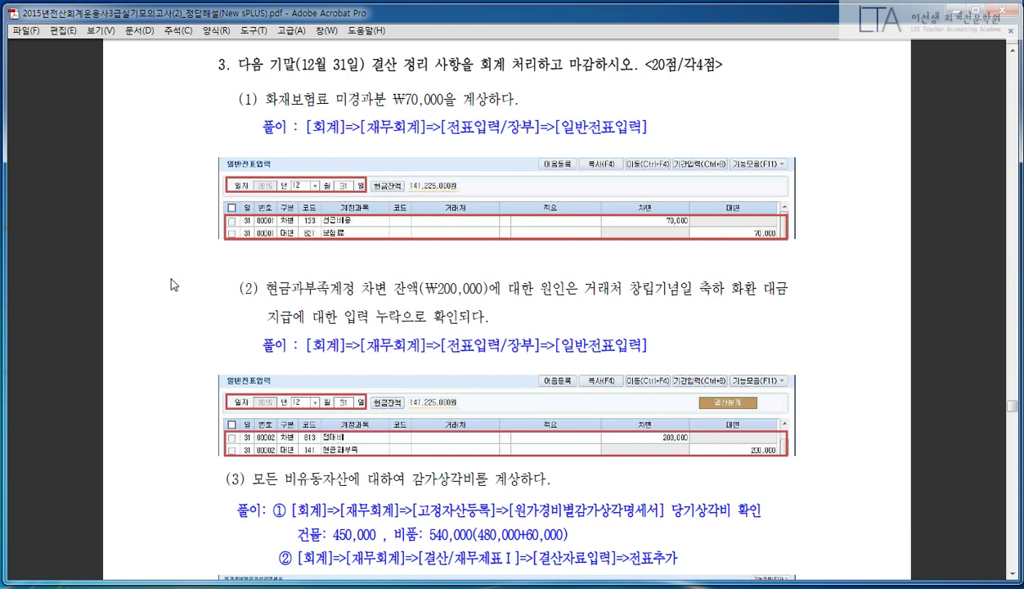
left_click_drag(212, 86, 545, 112)
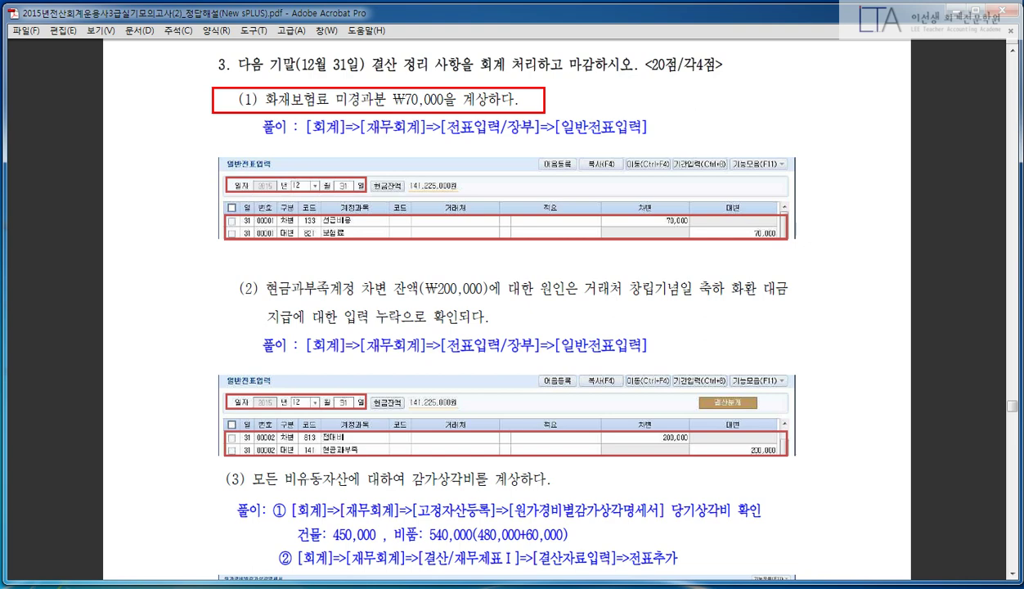
key("Escape")
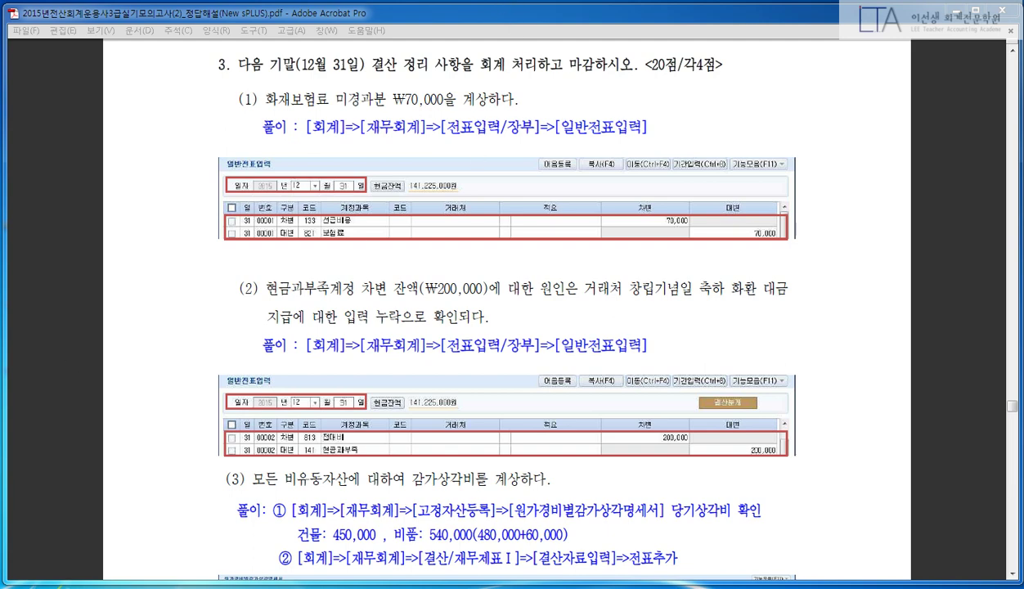
key("super")
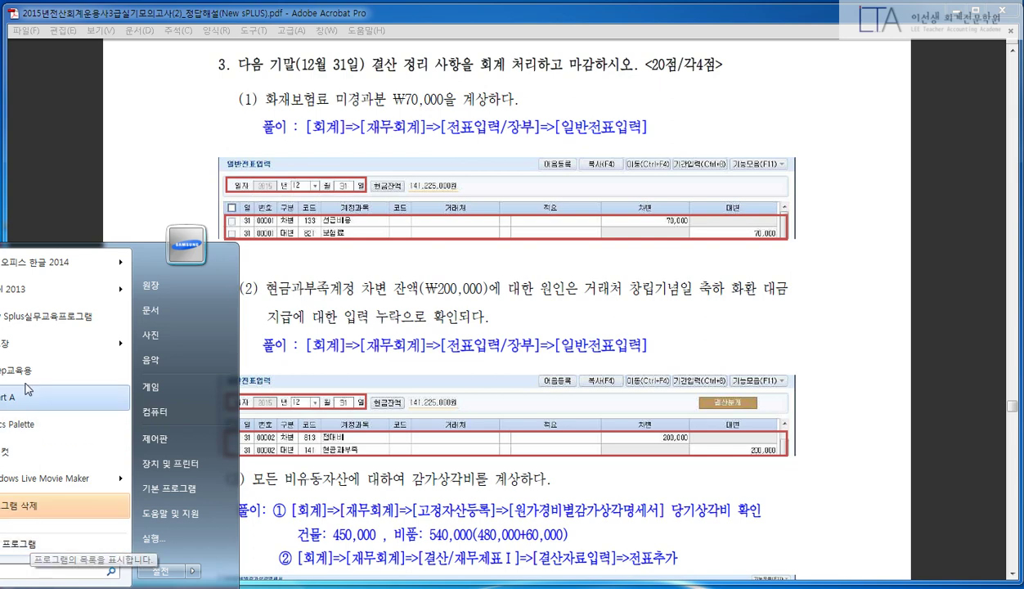
- Launch a blank Notepad, enlarge it to nearly full screen, and select the annotation pen
left_click(16, 342)
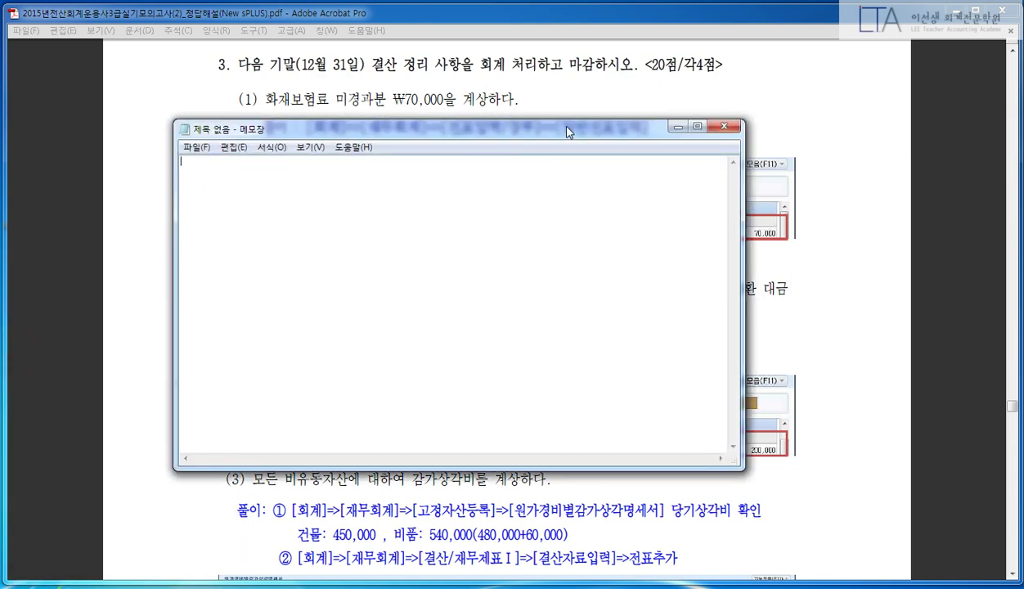
left_click_drag(667, 120, 475, 18)
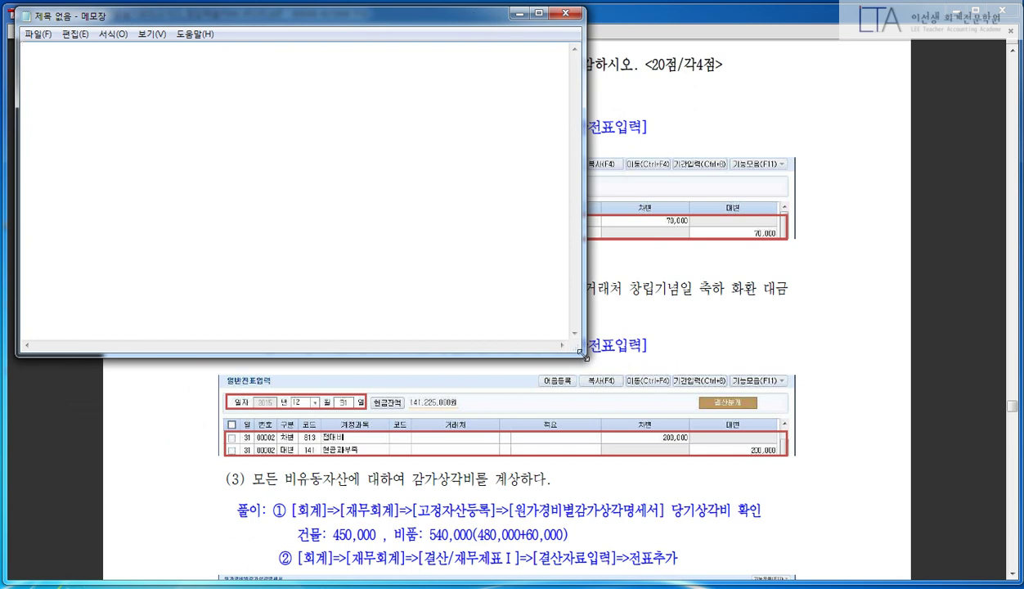
left_click_drag(580, 353, 1018, 581)
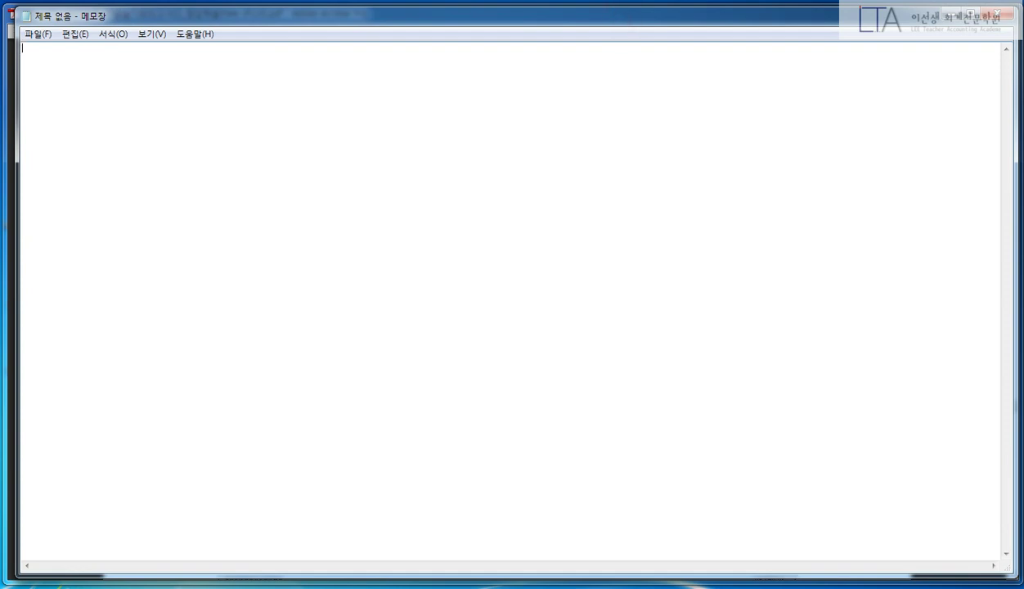
left_click(309, 16)
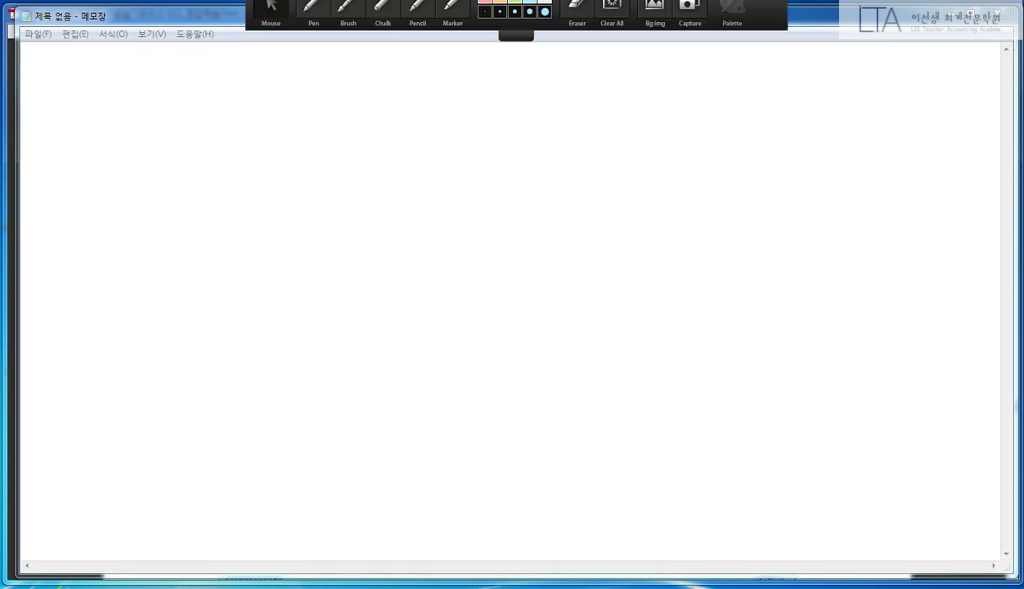
- Handwrite the headings 손익의 예상(발생) and 손익의 이연, redoing a misshapen first attempt
mouse_move(56, 103)
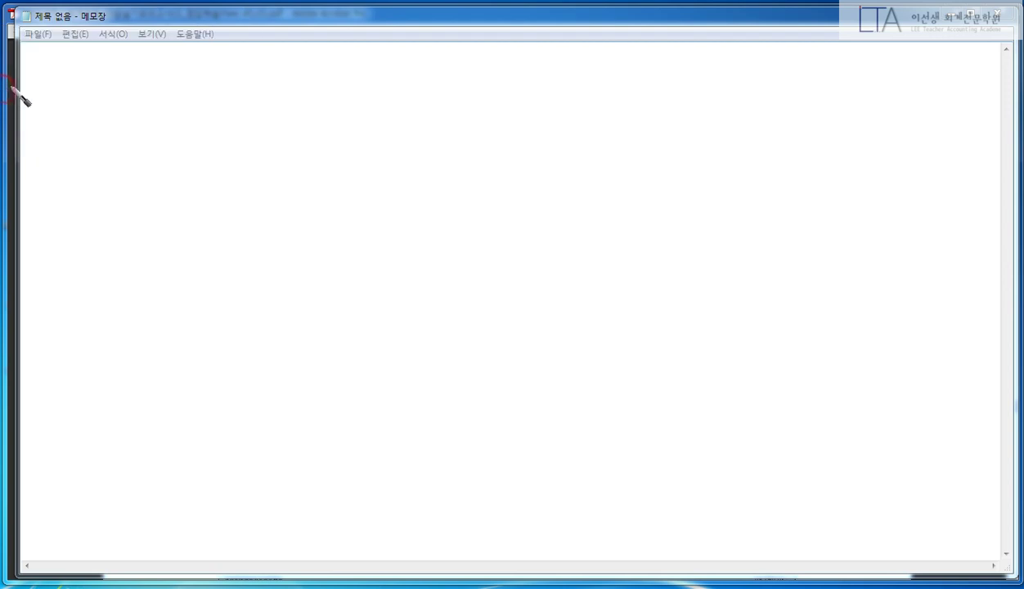
mouse_move(112, 66)
left_mouse_down()
mouse_move(157, 78)
mouse_move(175, 64)
mouse_move(187, 98)
left_mouse_up()
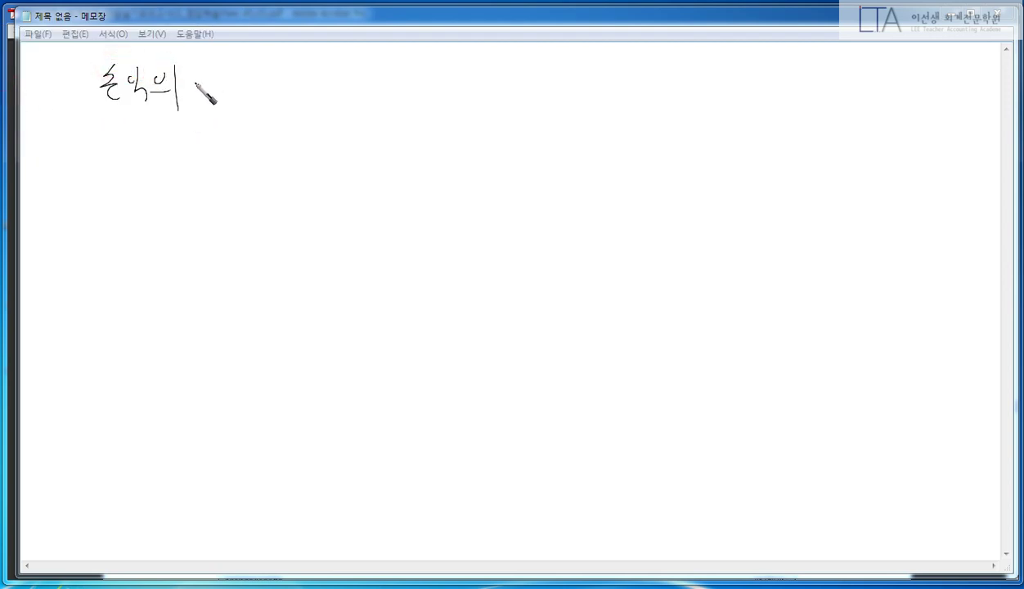
left_click(108, 141)
mouse_move(115, 167)
left_click(50, 178)
mouse_move(127, 86)
left_mouse_down()
mouse_move(97, 92)
mouse_move(163, 93)
left_mouse_up()
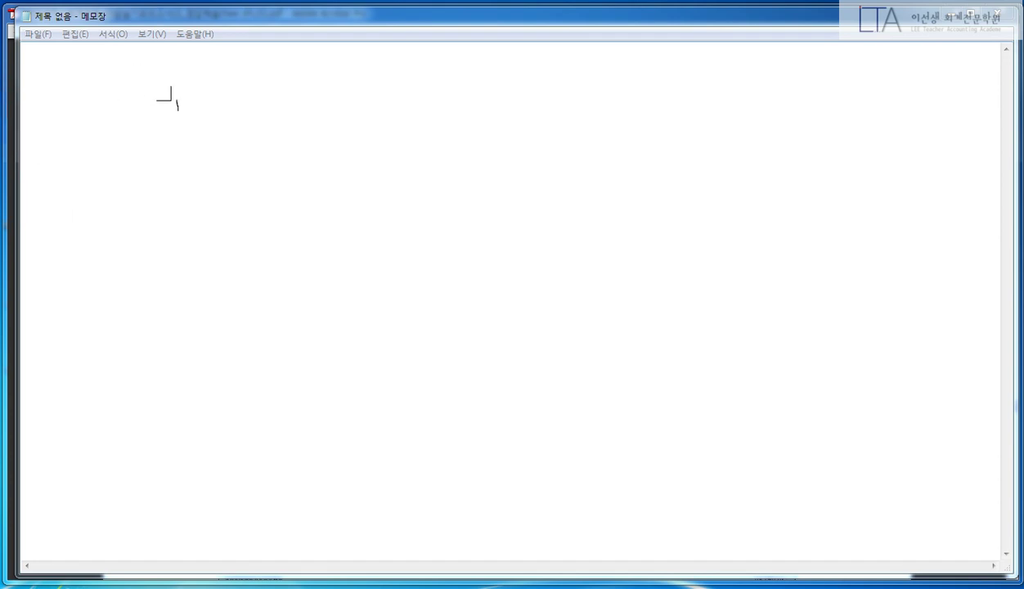
mouse_move(81, 125)
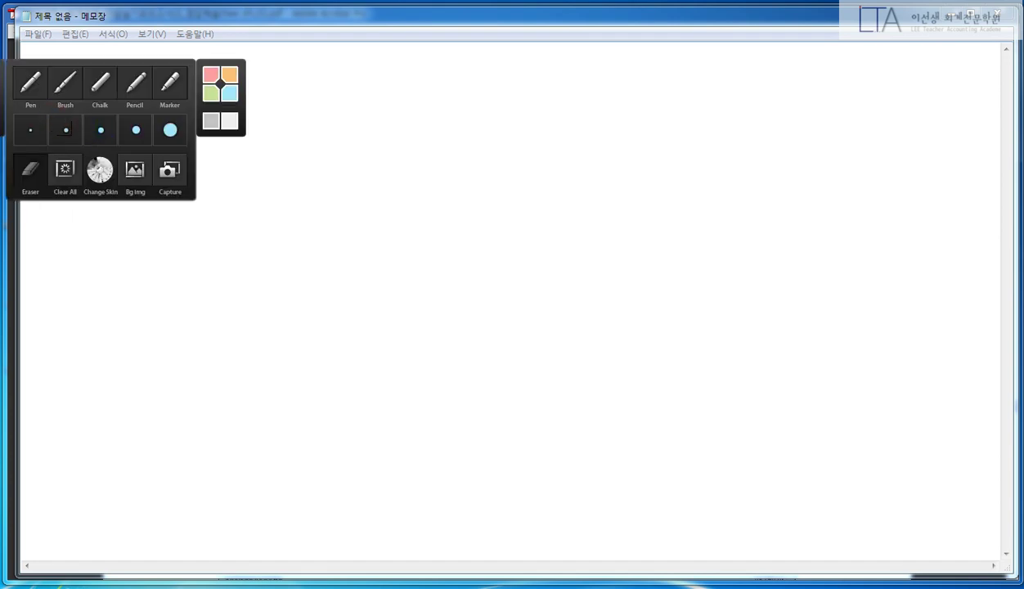
left_click(30, 82)
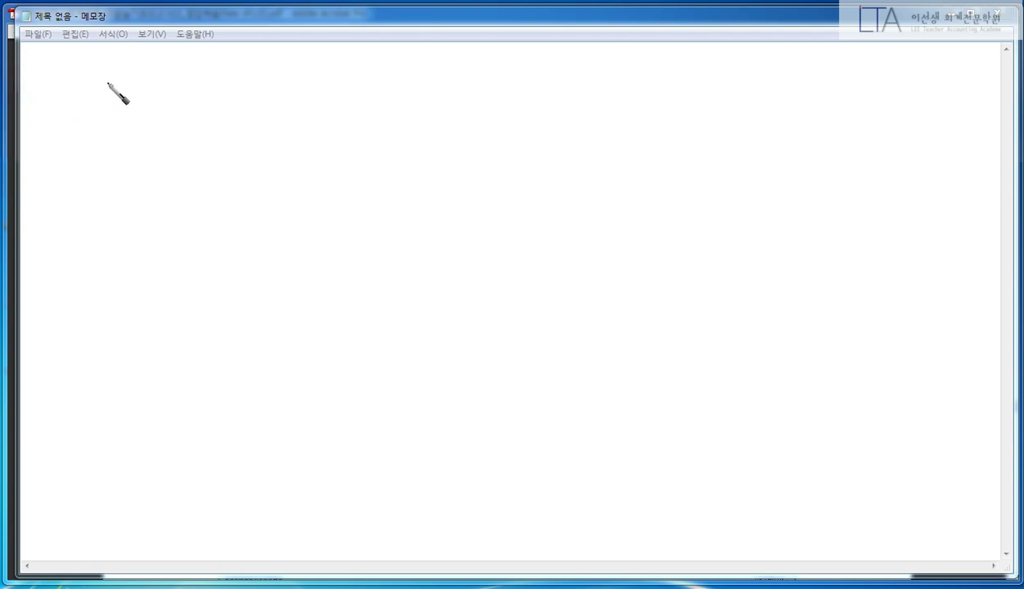
mouse_move(107, 82)
left_mouse_down()
mouse_move(103, 105)
mouse_move(127, 82)
mouse_move(153, 104)
left_mouse_up()
mouse_move(158, 80)
left_mouse_down()
mouse_move(160, 120)
mouse_move(201, 98)
left_mouse_up()
mouse_move(203, 80)
left_mouse_down()
mouse_move(207, 96)
mouse_move(274, 74)
mouse_move(279, 100)
mouse_move(318, 75)
mouse_move(327, 113)
left_mouse_up()
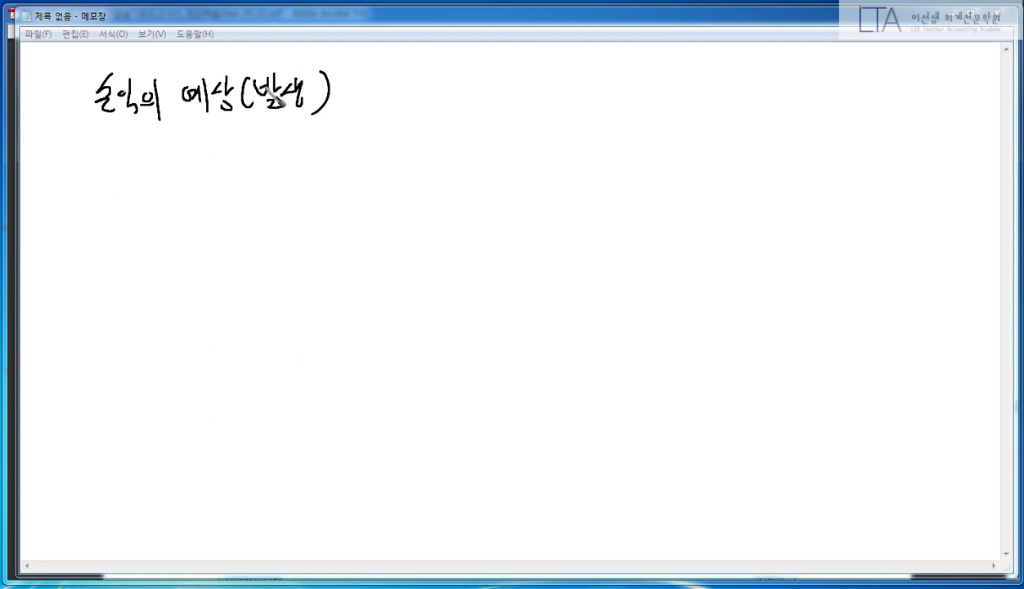
mouse_move(121, 270)
left_mouse_down()
mouse_move(119, 293)
mouse_move(144, 283)
mouse_move(227, 290)
mouse_move(233, 279)
mouse_move(272, 301)
mouse_move(336, 271)
left_mouse_up()
- Draw brackets with 미 labels and note 기간 경과분 under 손익의 예상(발생)
mouse_move(351, 86)
left_mouse_down()
mouse_move(366, 193)
mouse_move(390, 190)
left_mouse_up()
mouse_move(338, 283)
left_mouse_down()
mouse_move(352, 281)
mouse_move(379, 423)
left_mouse_up()
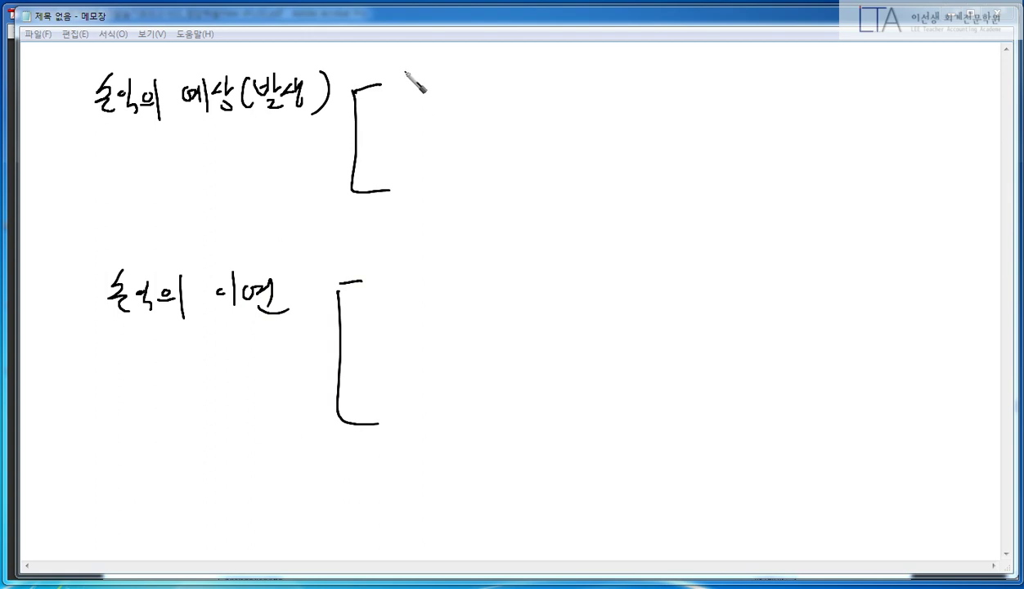
left_click_drag(403, 73, 424, 103)
left_click_drag(403, 176, 427, 215)
left_click_drag(117, 132, 309, 130)
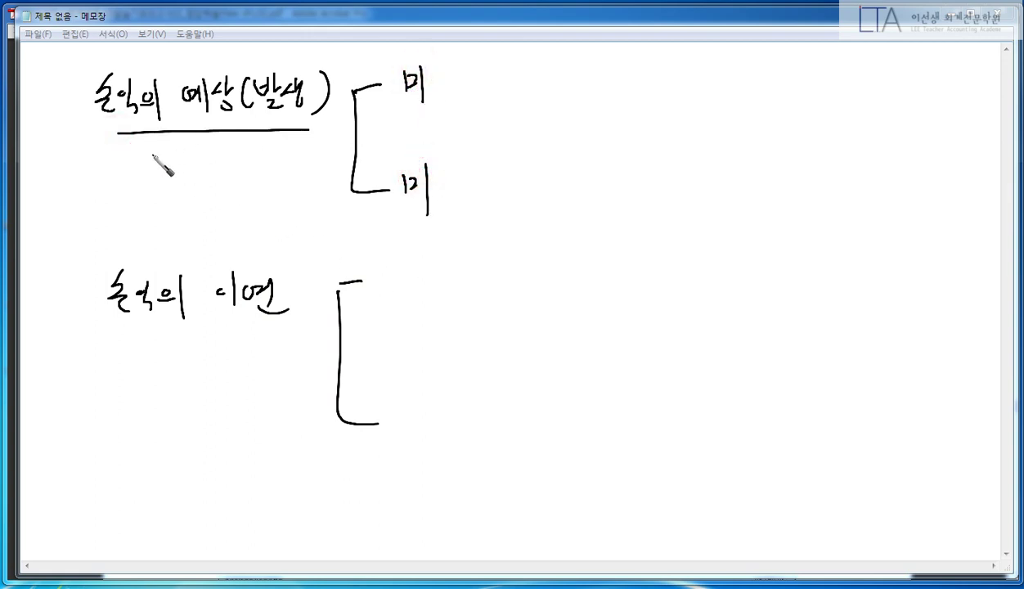
mouse_move(145, 153)
left_mouse_down()
mouse_move(168, 176)
mouse_move(195, 163)
mouse_move(197, 180)
left_mouse_up()
left_click_drag(209, 152, 231, 168)
mouse_move(237, 172)
left_mouse_down()
mouse_move(236, 184)
mouse_move(265, 159)
mouse_move(269, 173)
left_mouse_up()
left_click_drag(260, 178, 274, 176)
mouse_move(278, 154)
left_mouse_down()
mouse_move(284, 175)
mouse_move(306, 175)
left_mouse_up()
left_click_drag(296, 178, 316, 188)
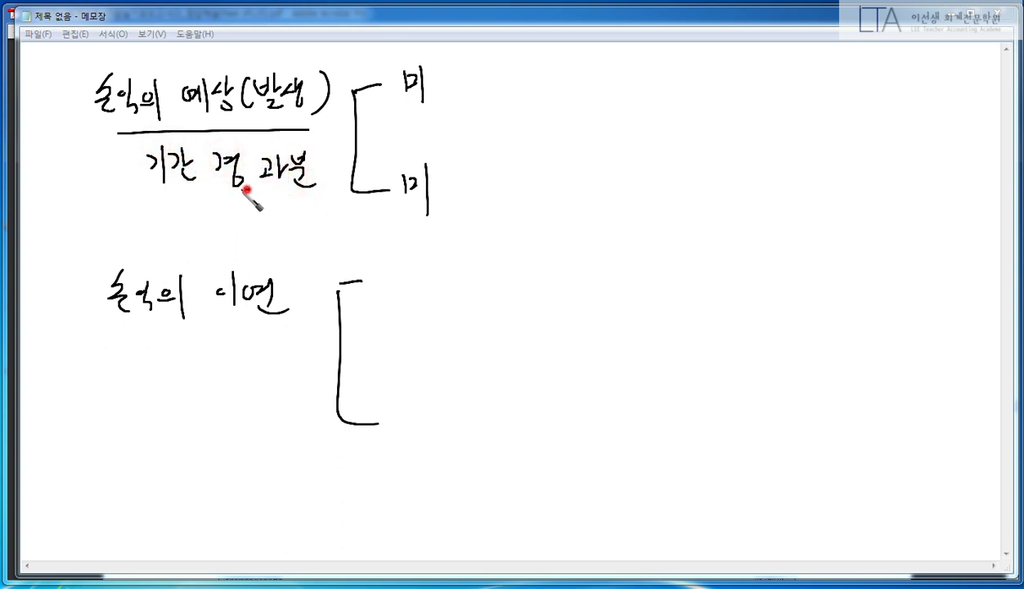
left_click_drag(246, 190, 259, 185)
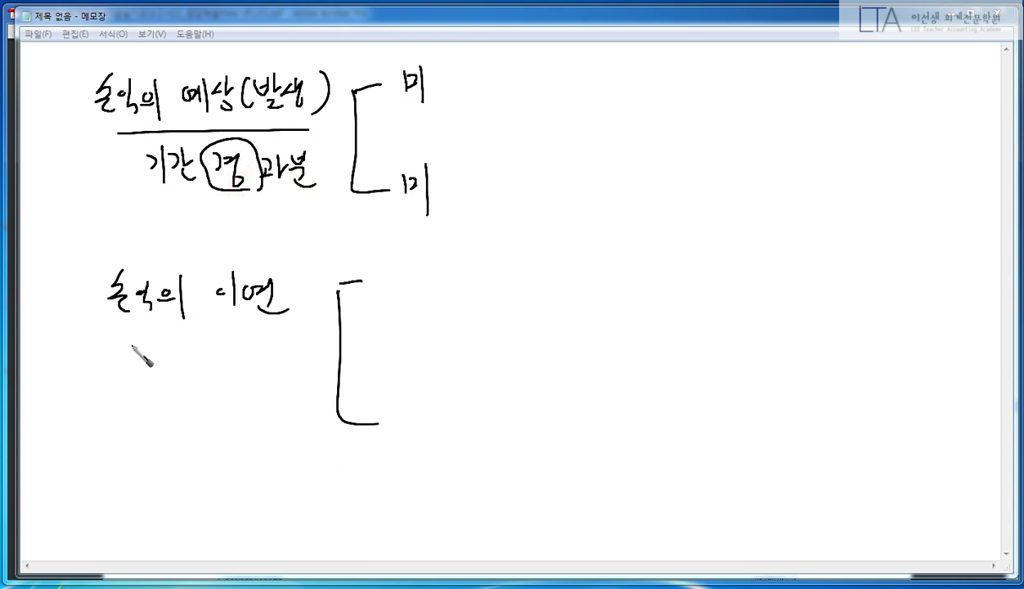
- Note 기간 미경과분 under 손익의 이연 and add 선 labels to its bracket
left_click_drag(123, 330, 276, 329)
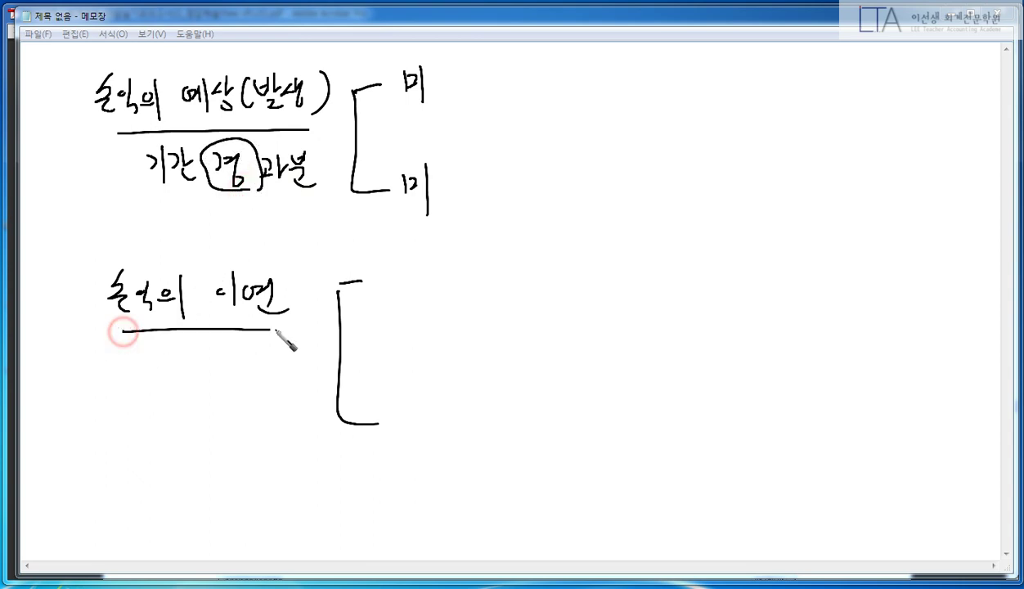
mouse_move(126, 356)
left_mouse_down()
mouse_move(158, 350)
mouse_move(172, 383)
mouse_move(199, 361)
mouse_move(212, 386)
left_mouse_up()
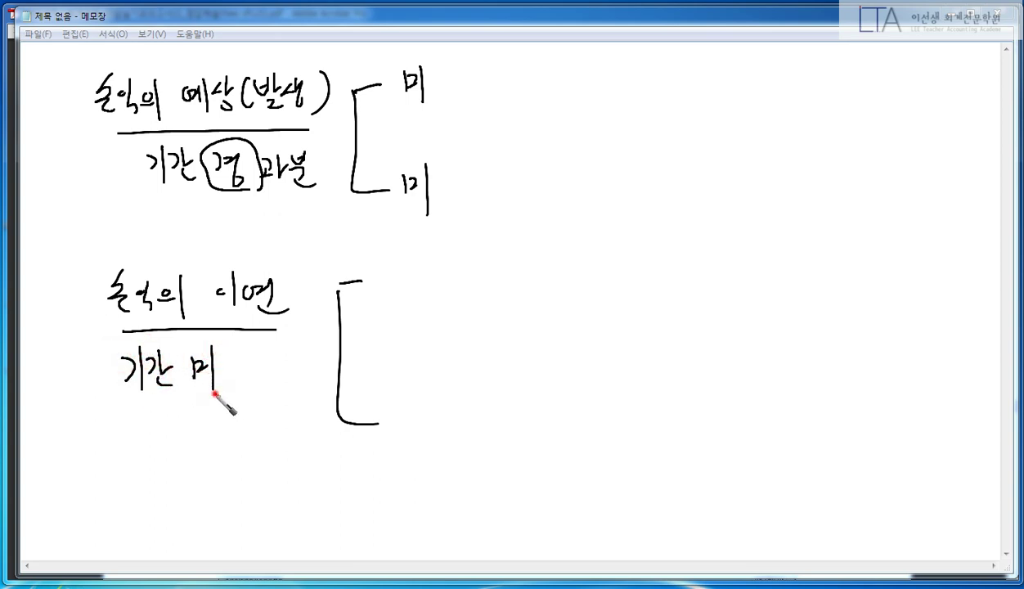
mouse_move(200, 344)
left_mouse_down()
mouse_move(246, 377)
mouse_move(246, 363)
mouse_move(260, 372)
mouse_move(292, 358)
mouse_move(313, 361)
mouse_move(295, 376)
mouse_move(318, 391)
left_mouse_up()
mouse_move(374, 311)
left_mouse_down()
mouse_move(399, 281)
mouse_move(425, 307)
left_mouse_up()
mouse_move(391, 413)
left_mouse_down()
mouse_move(402, 398)
mouse_move(409, 416)
left_mouse_up()
left_click_drag(401, 406, 412, 405)
left_click_drag(414, 392, 414, 421)
left_click_drag(399, 418, 430, 435)
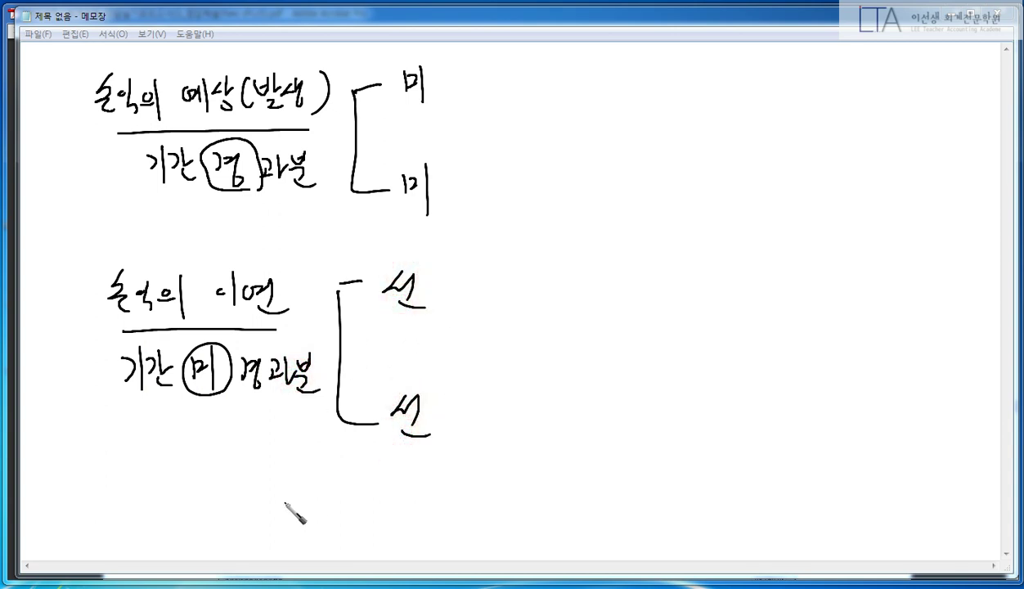
- In red, circle the key syllables and write the memory aid 경 · 비 / 미 · 선 at the right
right_click(256, 409)
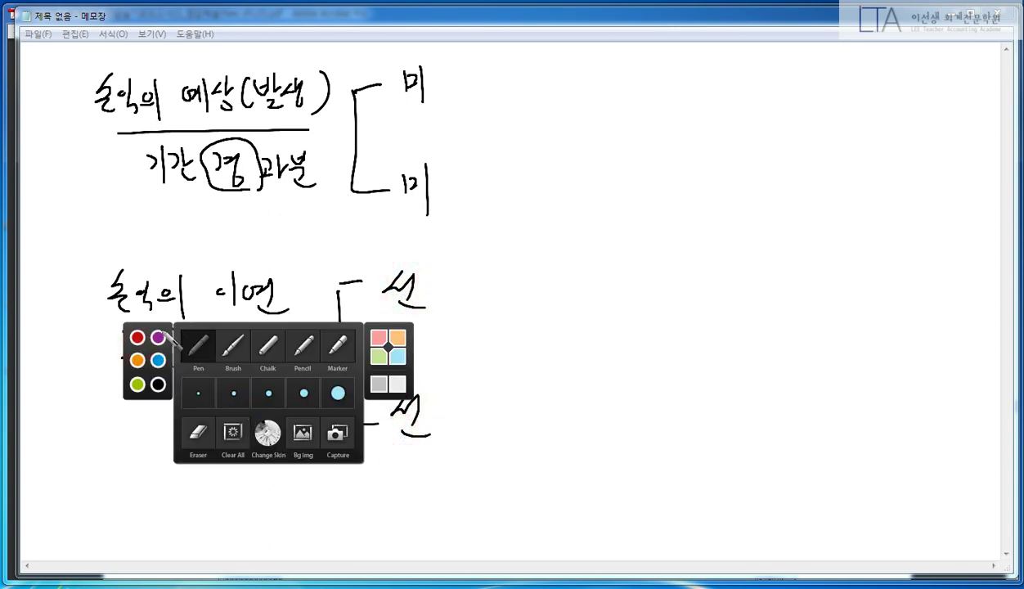
left_click(138, 336)
left_click_drag(262, 199, 278, 193)
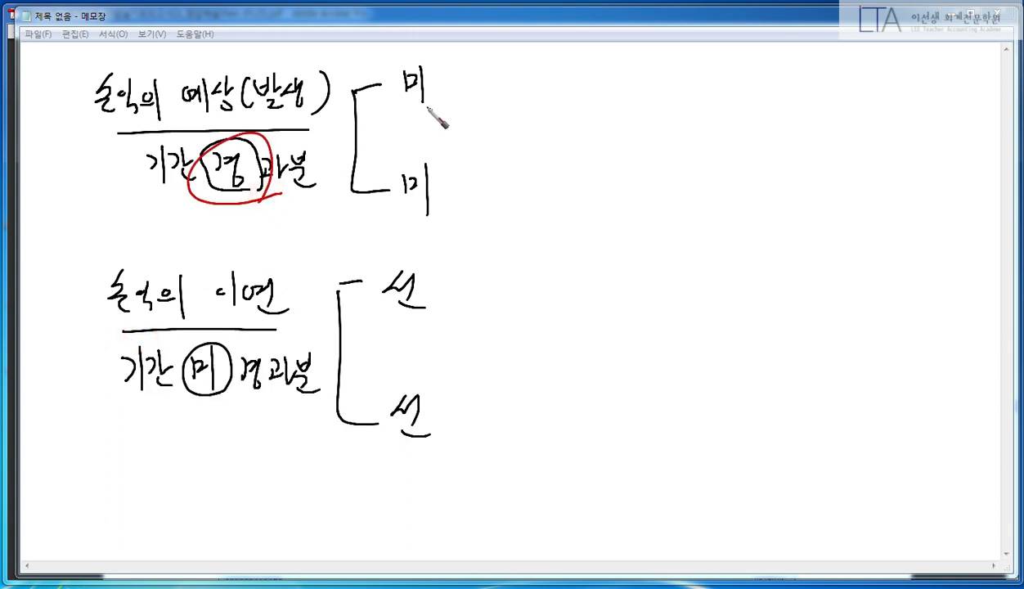
left_click_drag(416, 60, 422, 127)
left_click_drag(414, 162, 421, 232)
mouse_move(811, 158)
left_mouse_down()
mouse_move(805, 190)
mouse_move(821, 209)
mouse_move(820, 196)
left_mouse_up()
left_click(853, 196)
left_click_drag(888, 187, 902, 233)
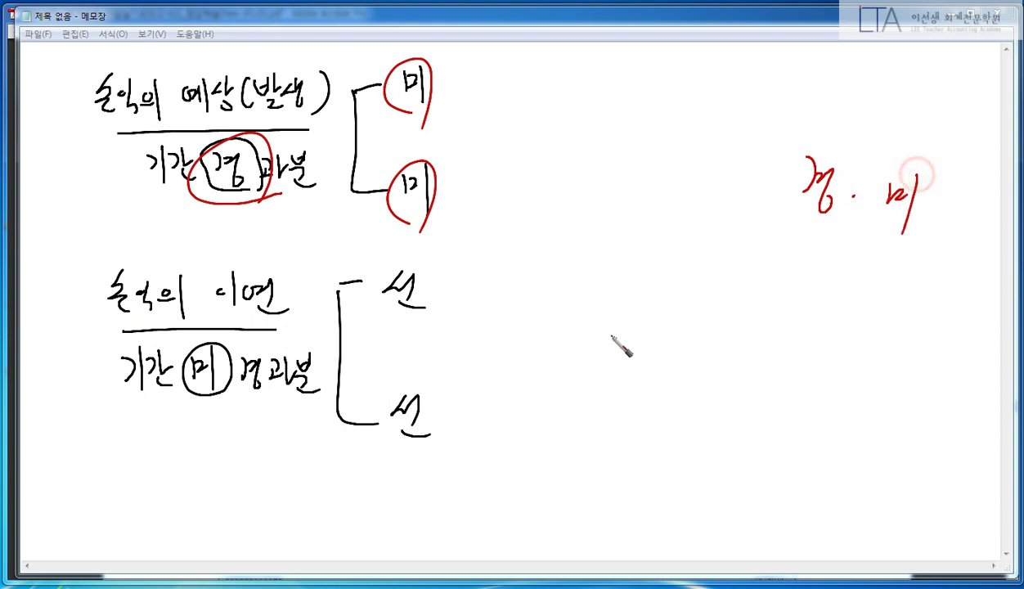
left_click_drag(217, 333, 233, 403)
left_click_drag(405, 268, 414, 331)
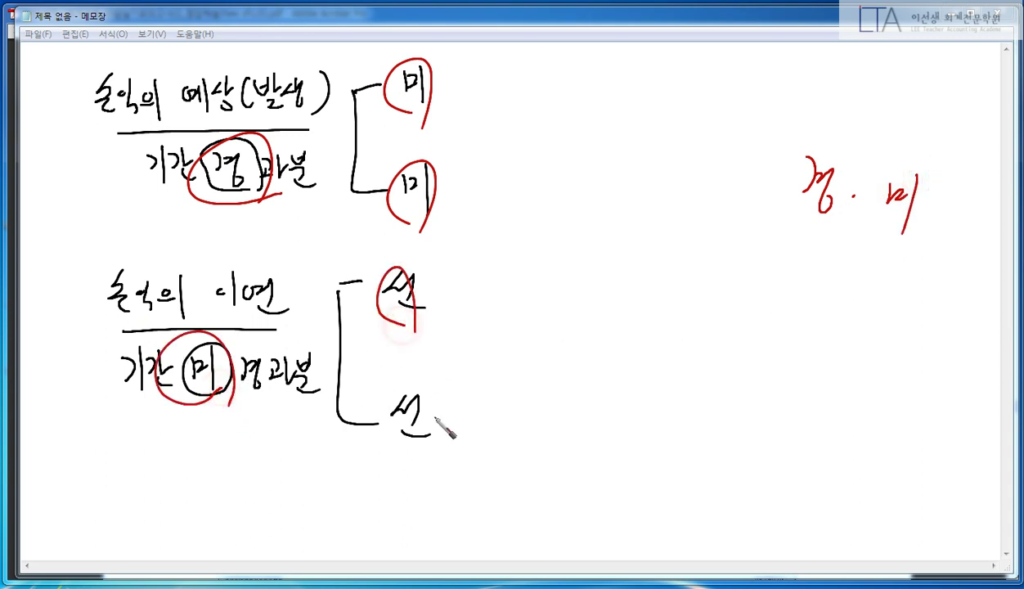
left_click_drag(425, 384, 384, 437)
left_click_drag(818, 320, 840, 372)
left_click(875, 350)
left_click_drag(898, 336, 931, 372)
left_click_drag(909, 364, 948, 378)
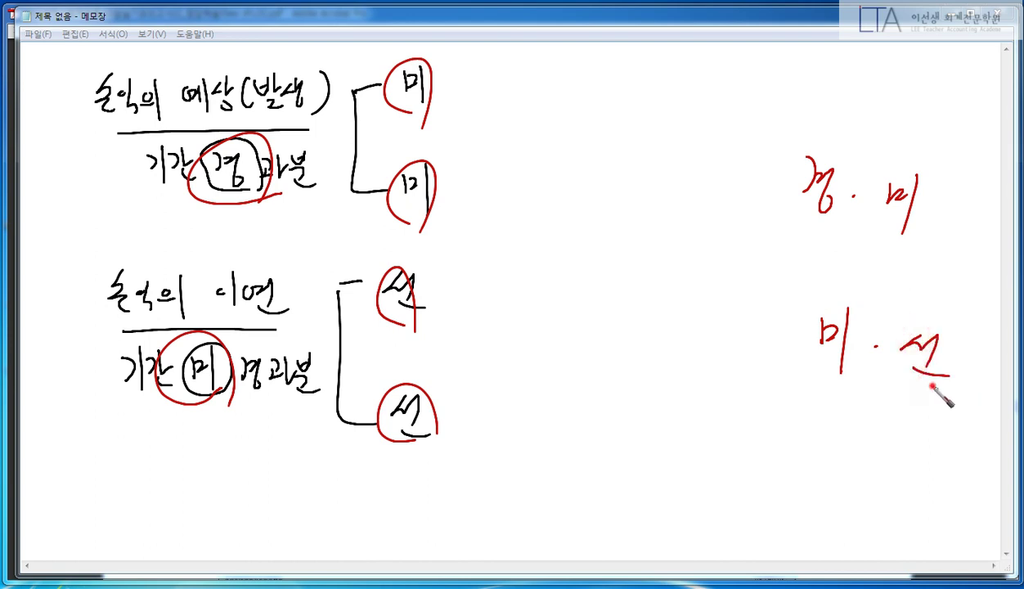
left_click_drag(940, 323, 955, 378)
mouse_move(940, 223)
left_mouse_down()
mouse_move(898, 157)
mouse_move(905, 233)
left_mouse_up()
left_click_drag(807, 196, 801, 313)
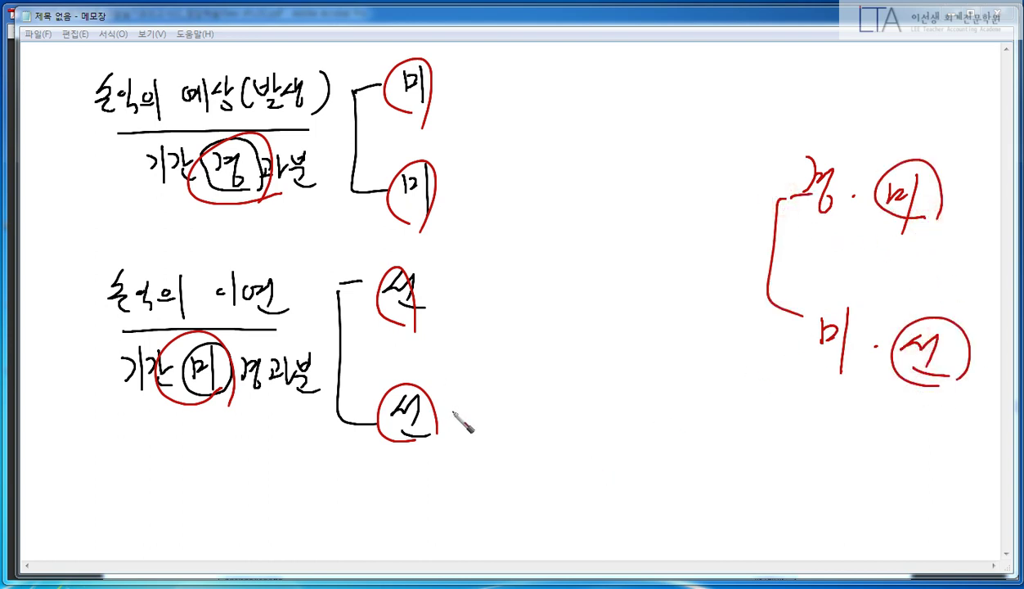
- In black, complete 미수수익 and 미지급비용 beside the accrual bracket
right_click(521, 265)
left_click(393, 260)
left_click_drag(454, 70, 447, 82)
left_click_drag(454, 72, 468, 83)
left_click_drag(455, 85, 455, 103)
mouse_move(469, 77)
left_mouse_down()
mouse_move(477, 67)
mouse_move(483, 80)
left_mouse_up()
left_click_drag(466, 85, 489, 84)
mouse_move(479, 85)
left_mouse_down()
mouse_move(479, 101)
mouse_move(490, 85)
left_mouse_up()
left_click_drag(501, 64, 502, 88)
left_click_drag(491, 93, 508, 107)
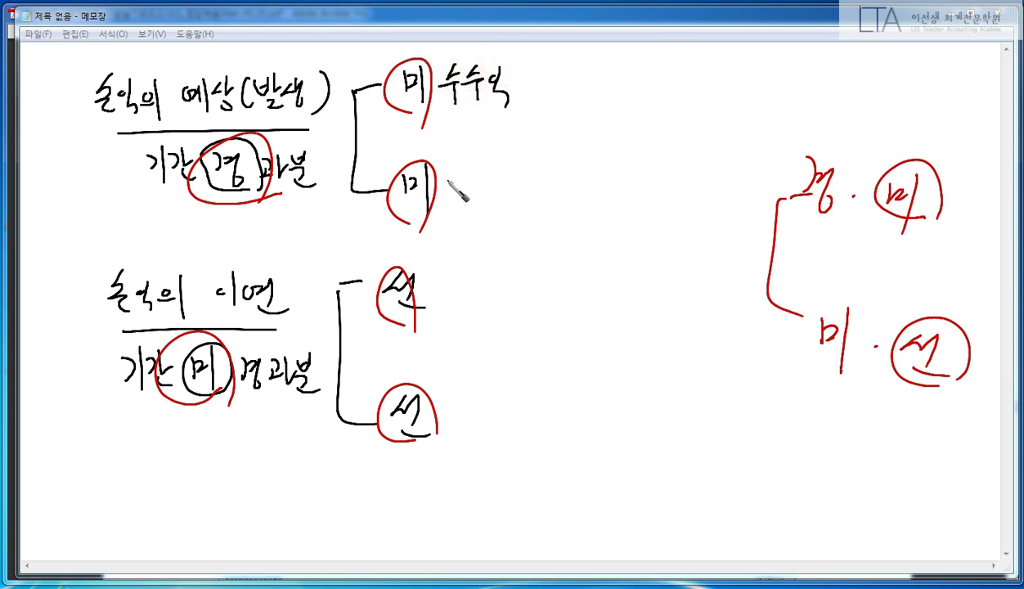
mouse_move(445, 175)
left_mouse_down()
mouse_move(457, 164)
mouse_move(485, 191)
mouse_move(507, 192)
mouse_move(502, 181)
mouse_move(505, 193)
left_mouse_up()
mouse_move(514, 170)
left_mouse_down()
mouse_move(517, 200)
mouse_move(533, 184)
left_mouse_up()
mouse_move(525, 190)
left_mouse_down()
mouse_move(548, 189)
mouse_move(539, 202)
left_mouse_up()
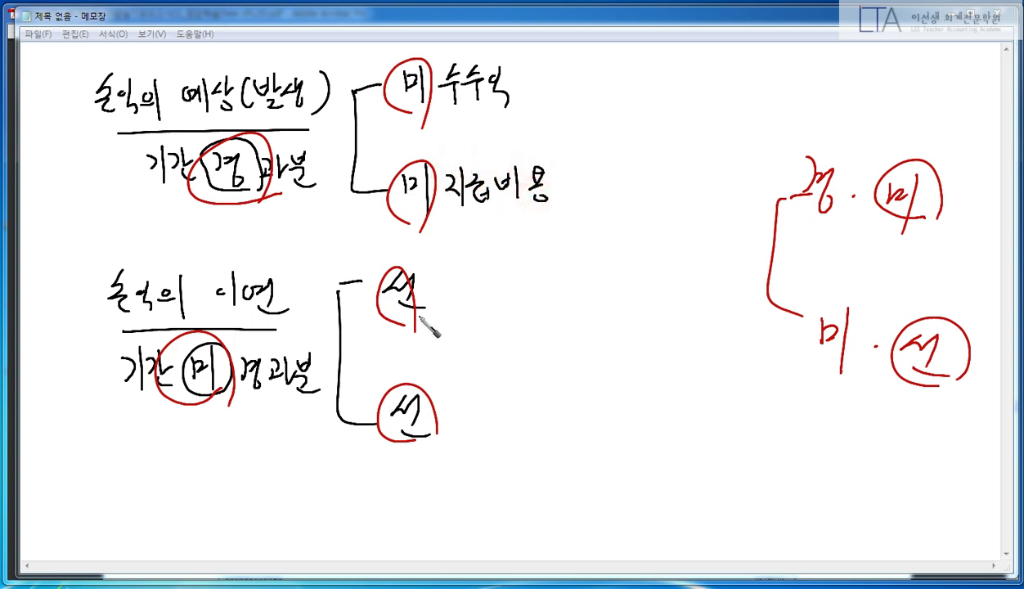
- Complete 선급비용 and 선수수익 beside the deferral bracket, then clear all the ink
left_click_drag(427, 278, 454, 292)
mouse_move(433, 296)
left_mouse_down()
mouse_move(451, 304)
mouse_move(507, 289)
left_mouse_up()
left_click_drag(497, 296, 496, 307)
left_click_drag(448, 387, 435, 408)
left_click_drag(446, 395, 467, 407)
left_click_drag(461, 409, 463, 430)
left_click_drag(481, 391, 472, 409)
left_click_drag(480, 399, 489, 407)
left_click_drag(471, 412, 495, 409)
mouse_move(486, 411)
left_mouse_down()
mouse_move(488, 427)
mouse_move(499, 409)
mouse_move(509, 418)
left_mouse_up()
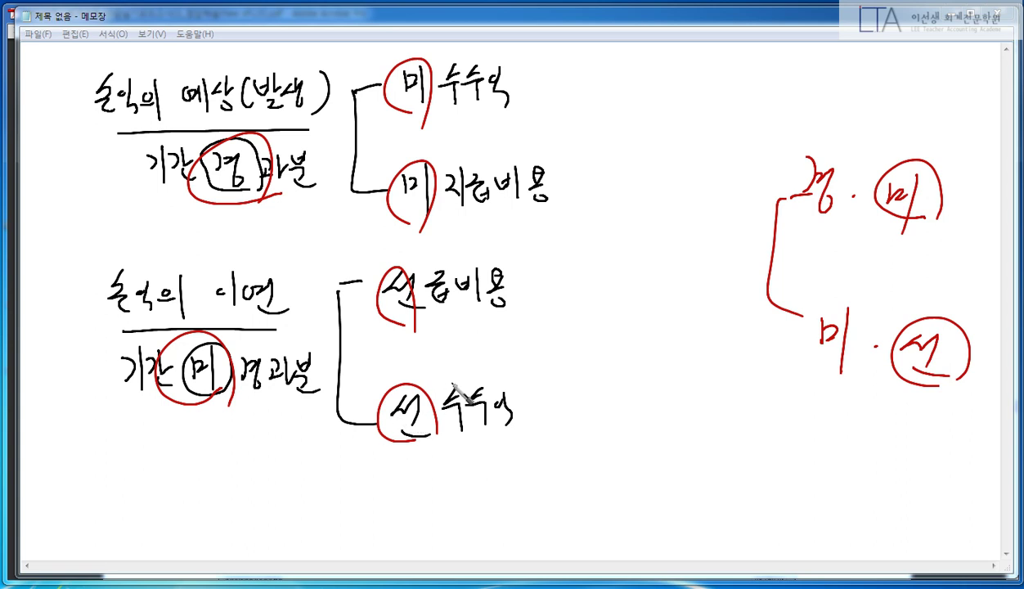
right_click(689, 111)
- In the answer PDF, circle 미 in item (1)'s 미경과분 and label it 선급비용 in red
key("alt+Tab")
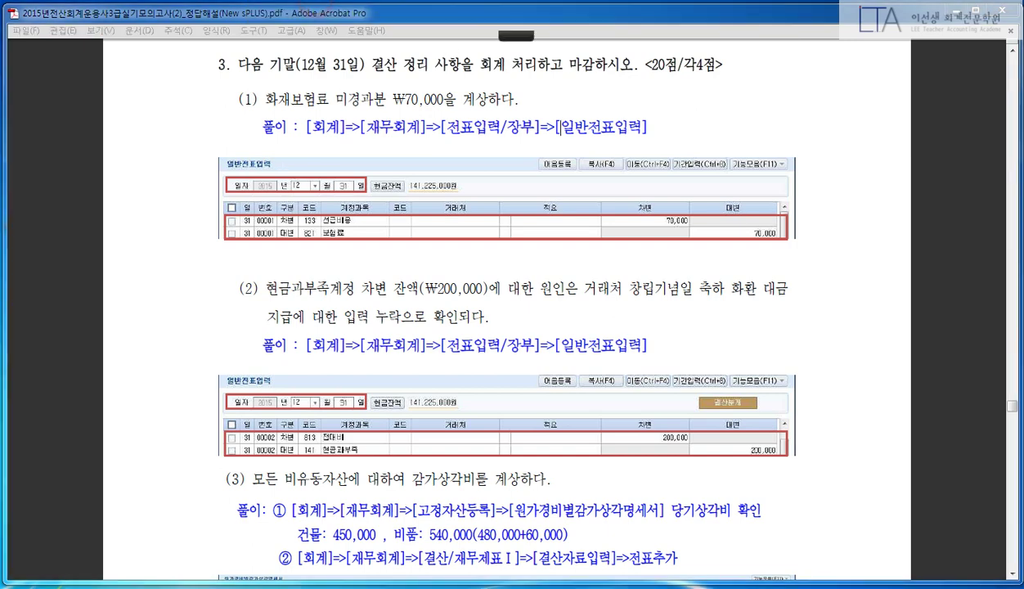
right_click(334, 131)
left_click(202, 65)
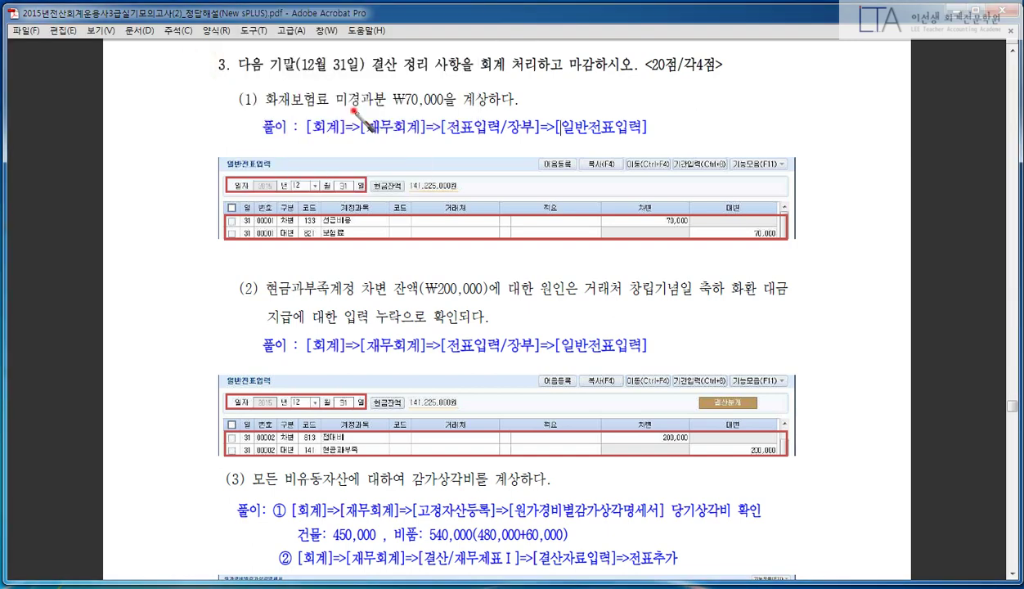
left_click_drag(327, 108, 354, 108)
mouse_move(609, 83)
left_mouse_down()
mouse_move(624, 94)
mouse_move(664, 81)
mouse_move(680, 105)
mouse_move(646, 115)
left_mouse_up()
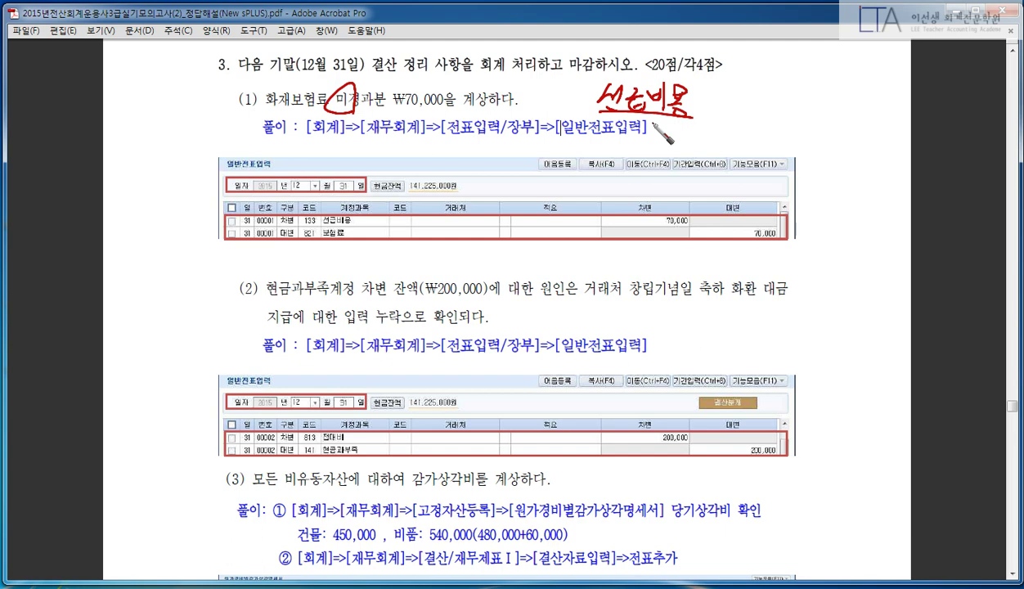
key("Escape")
left_click(551, 103)
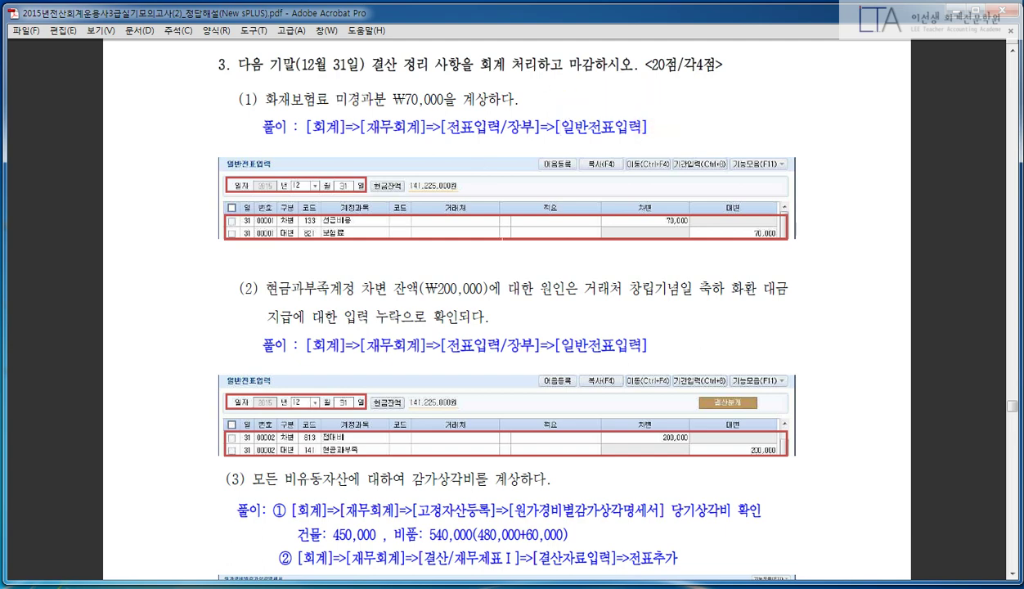
key("alt+Tab")
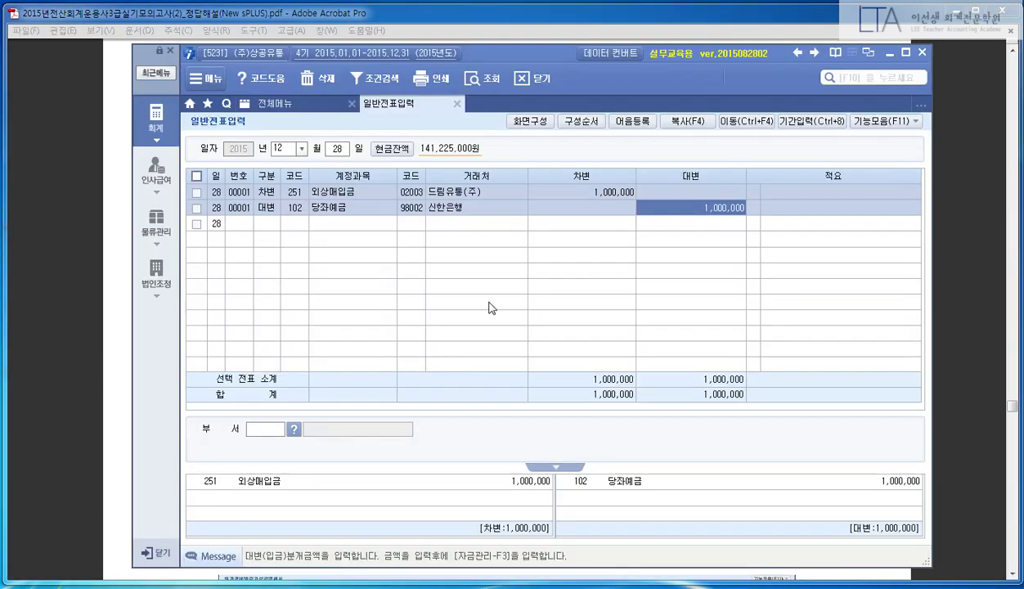
- Open the 합계잔액시산표 through December 31 and find 보험료's 120,000 debit balance
left_click(284, 104)
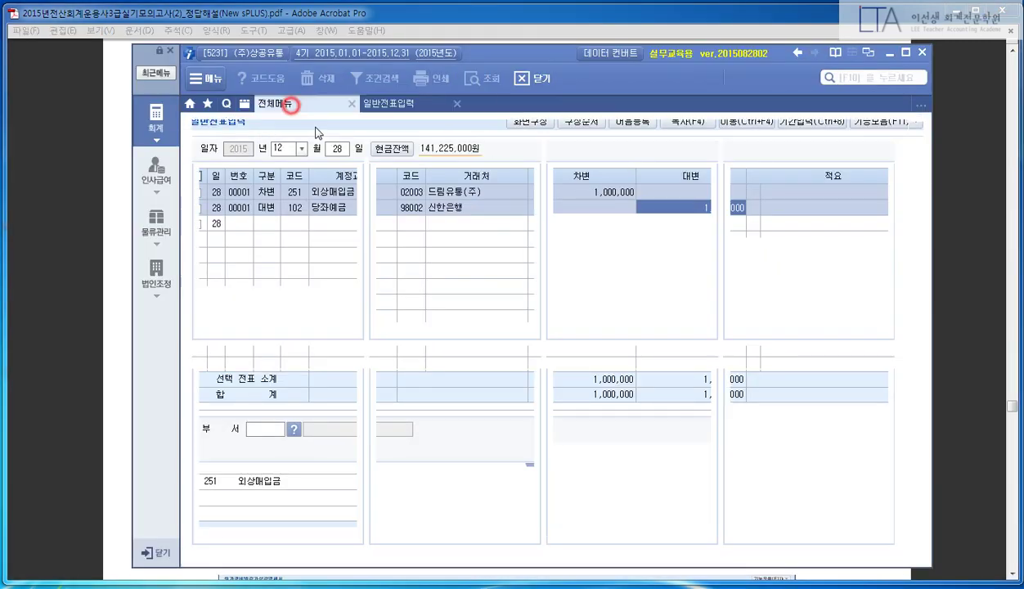
left_click(740, 182)
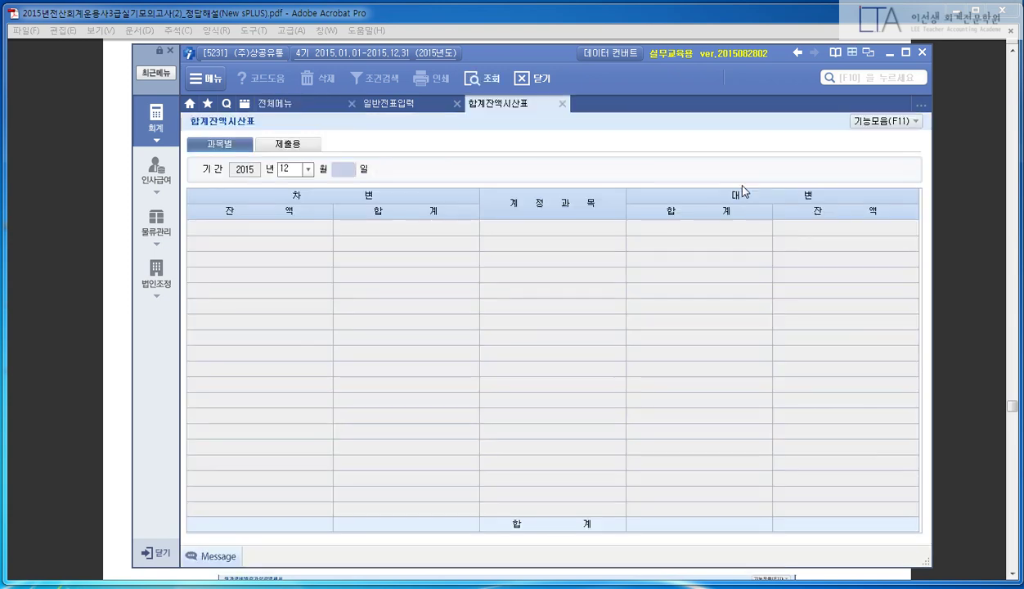
key("Return")
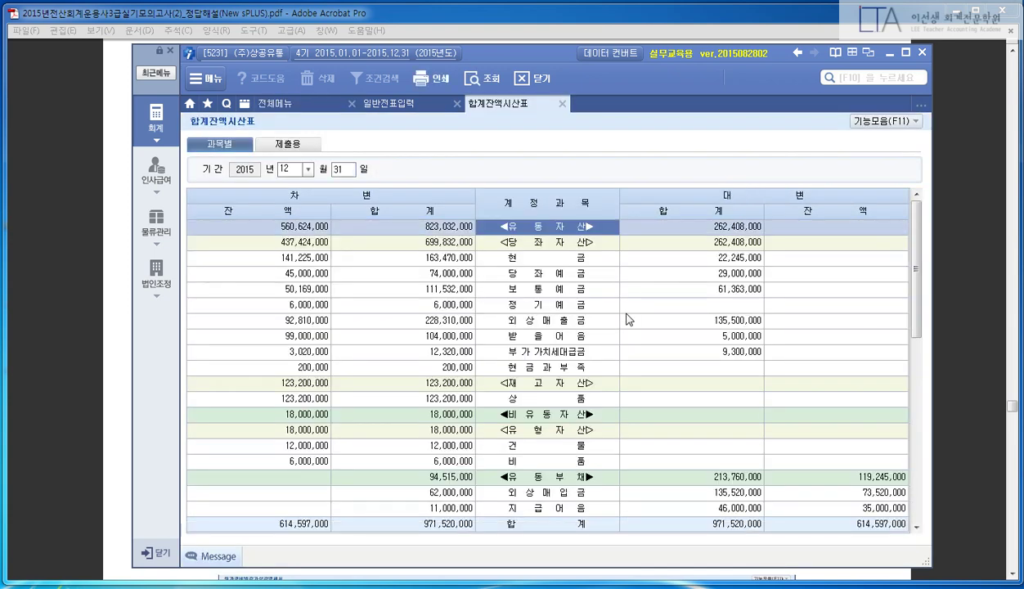
key("ctrl+f")
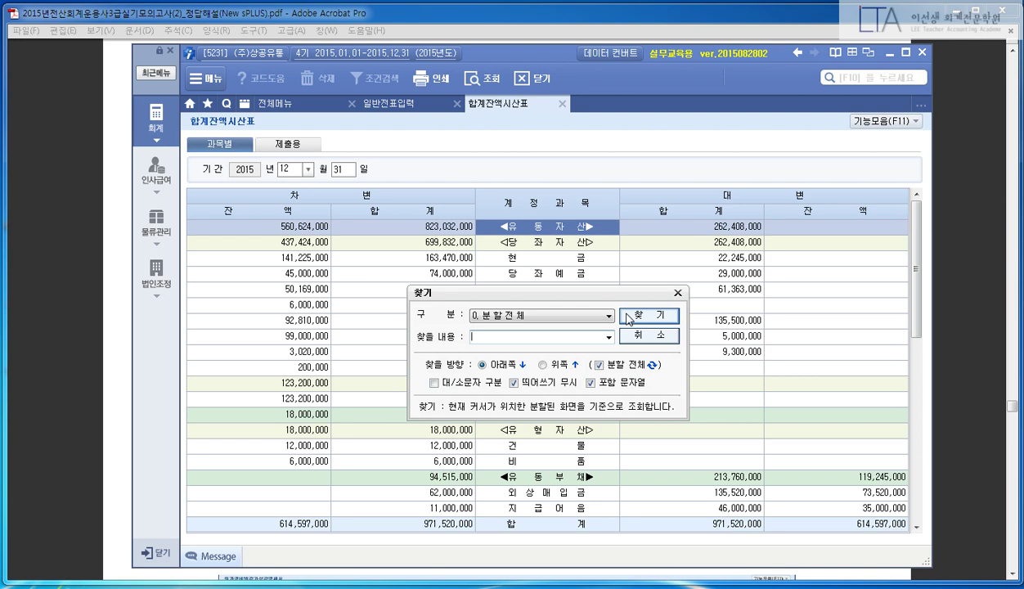
type("선급비용")
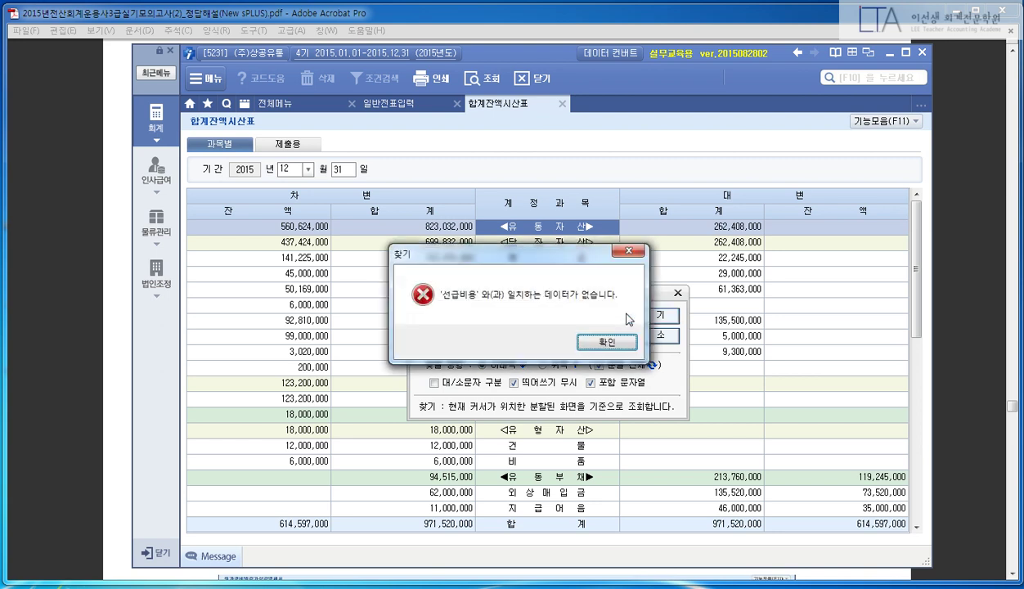
key("Return")
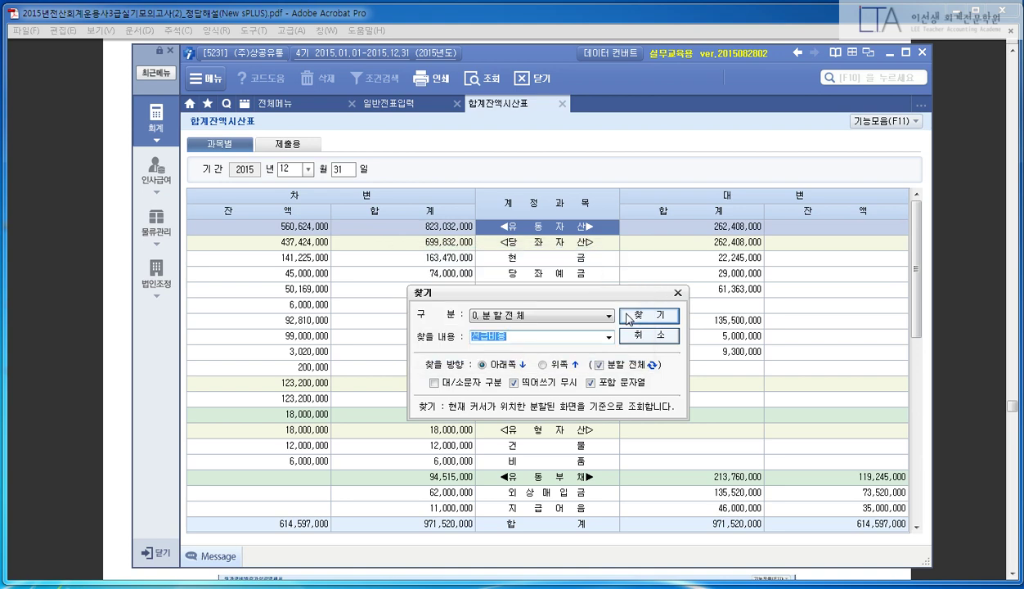
type("보험료")
key("Return")
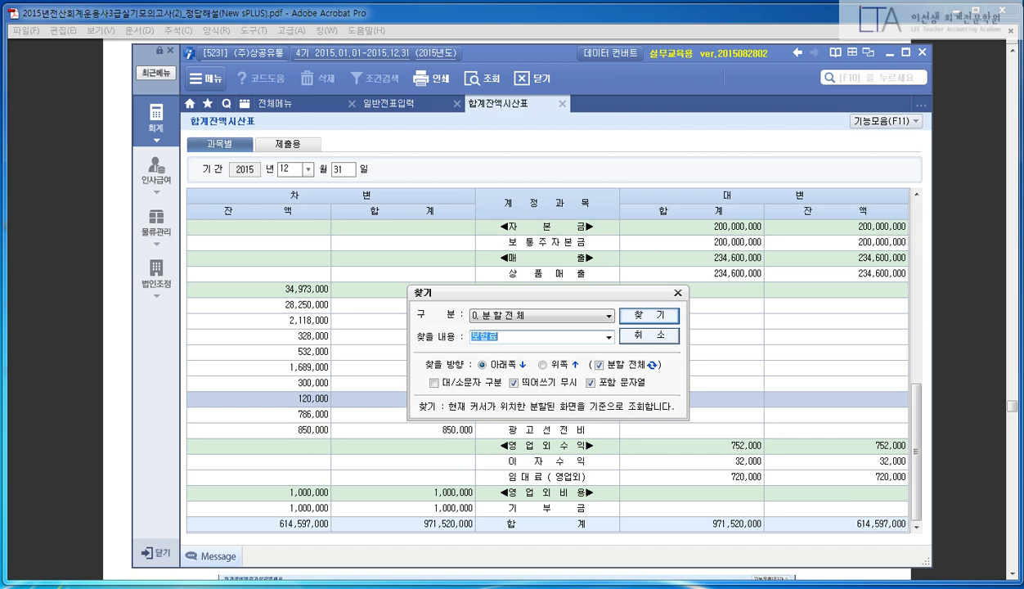
key("Escape")
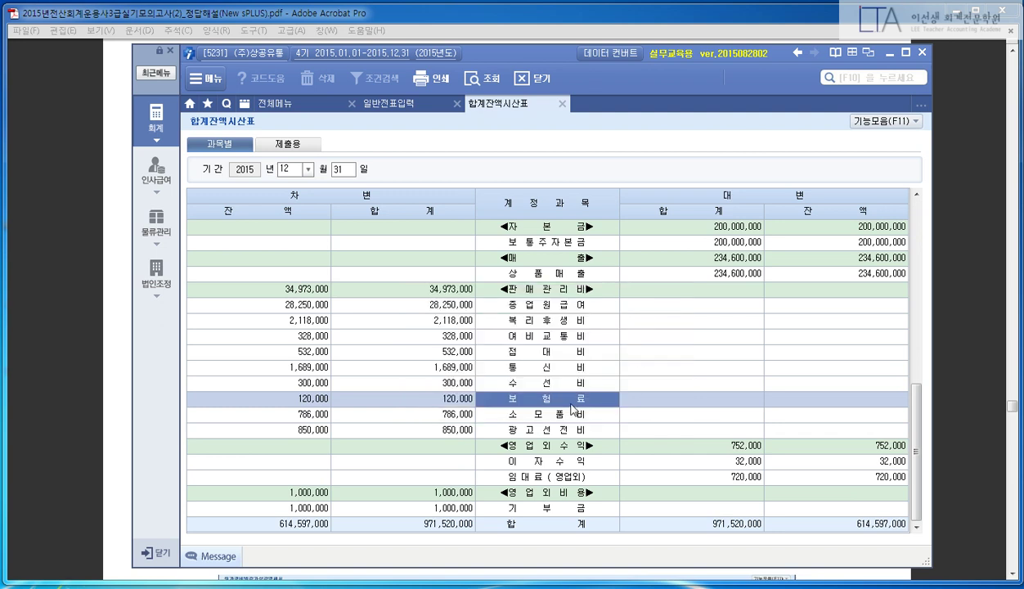
left_click(311, 398)
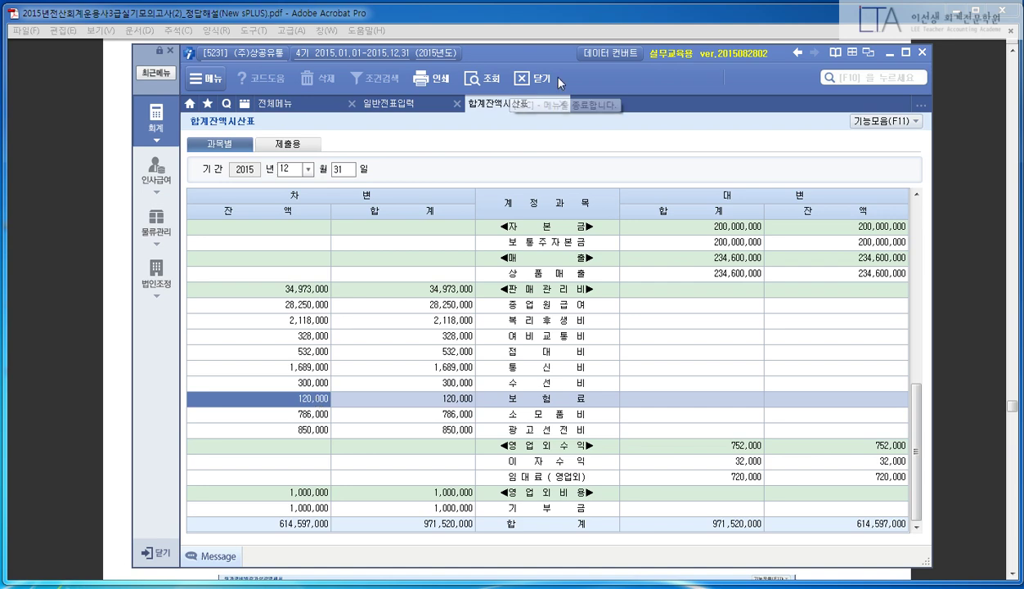
left_click(68, 303)
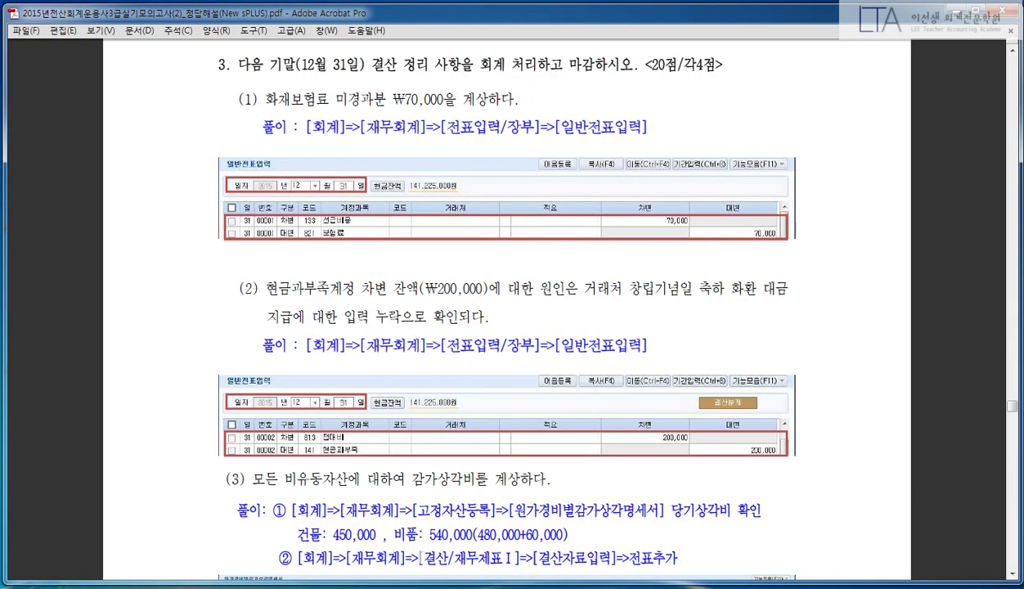
mouse_move(330, 584)
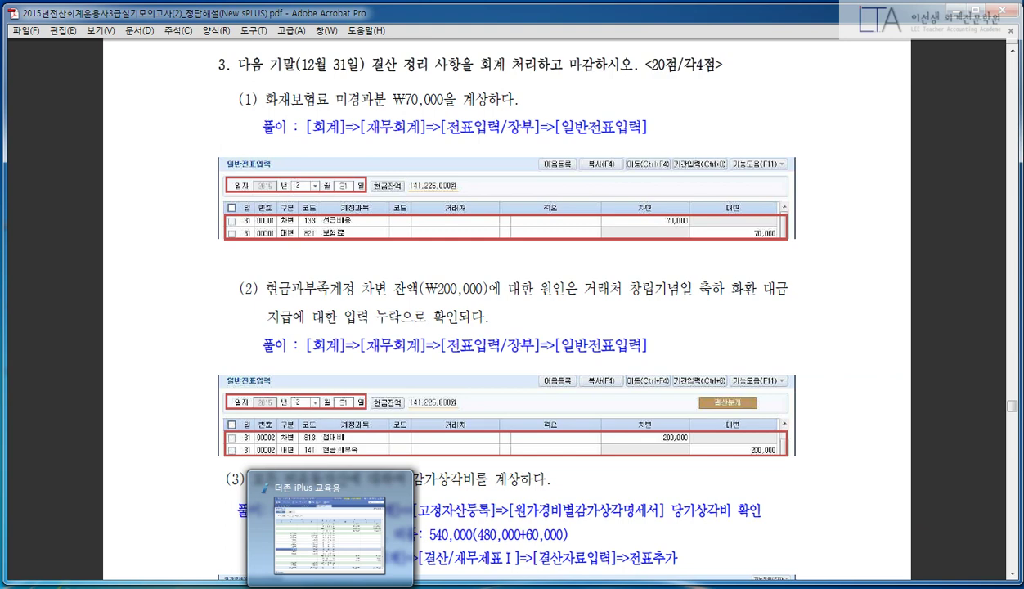
left_click(329, 535)
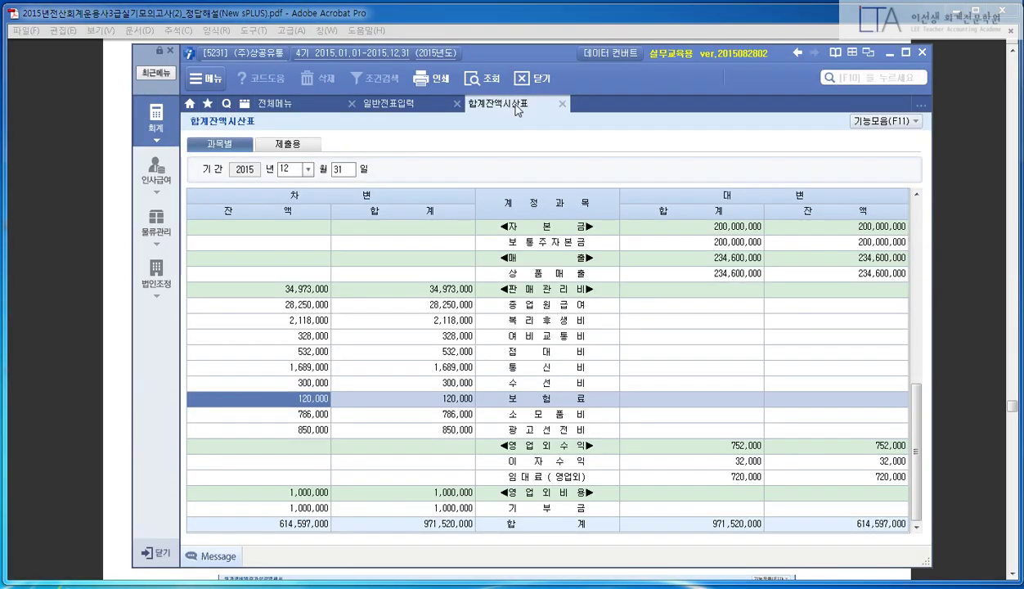
- Start a December 31 voucher with a 70,000 debit to 133 선급비용
left_click(411, 110)
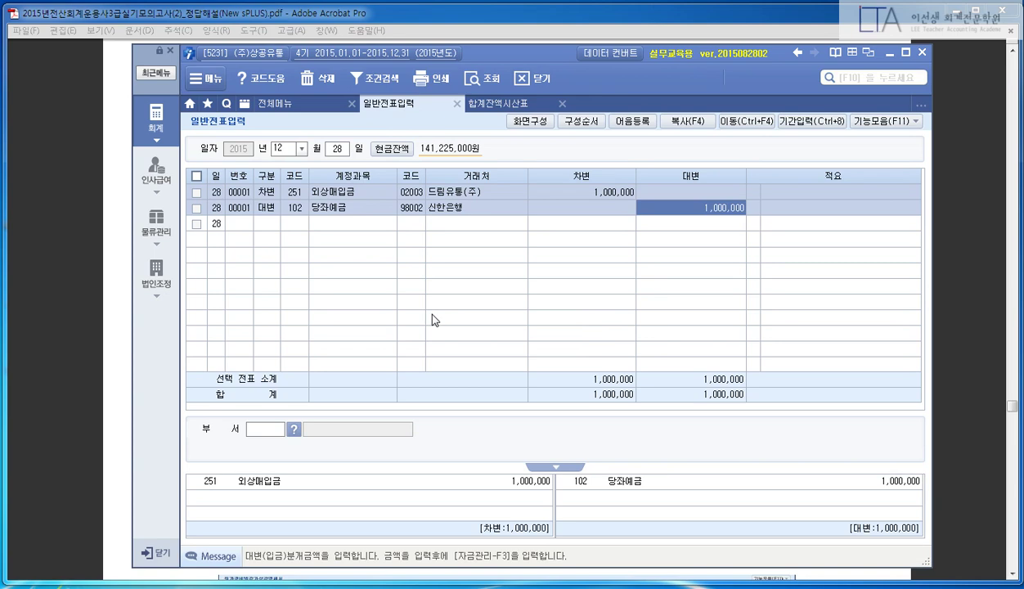
type("31")
key("Return")
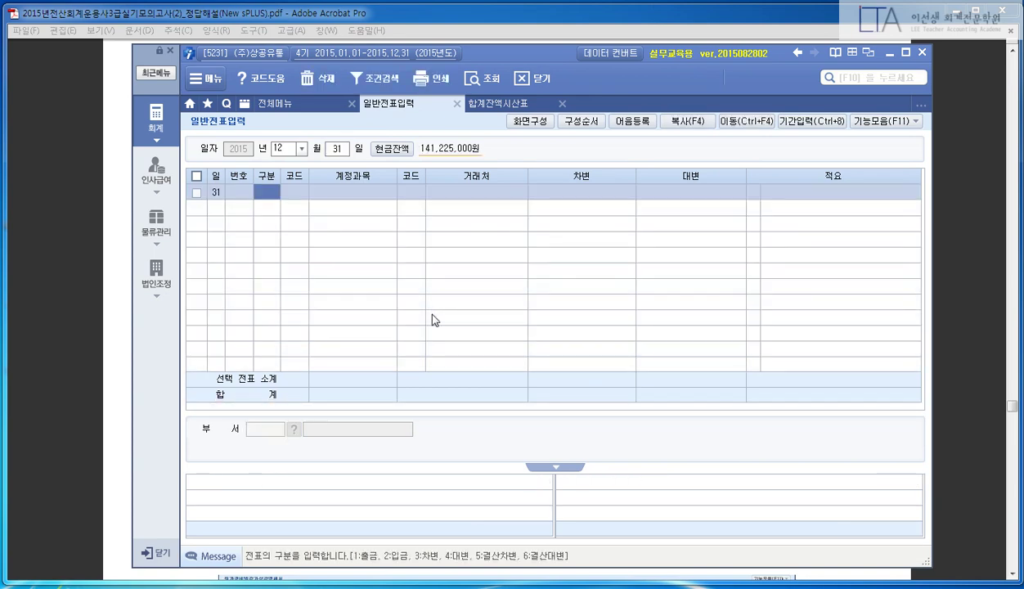
type("3")
key("Return")
type("133")
key("Return")
key("Return")
key("Return")
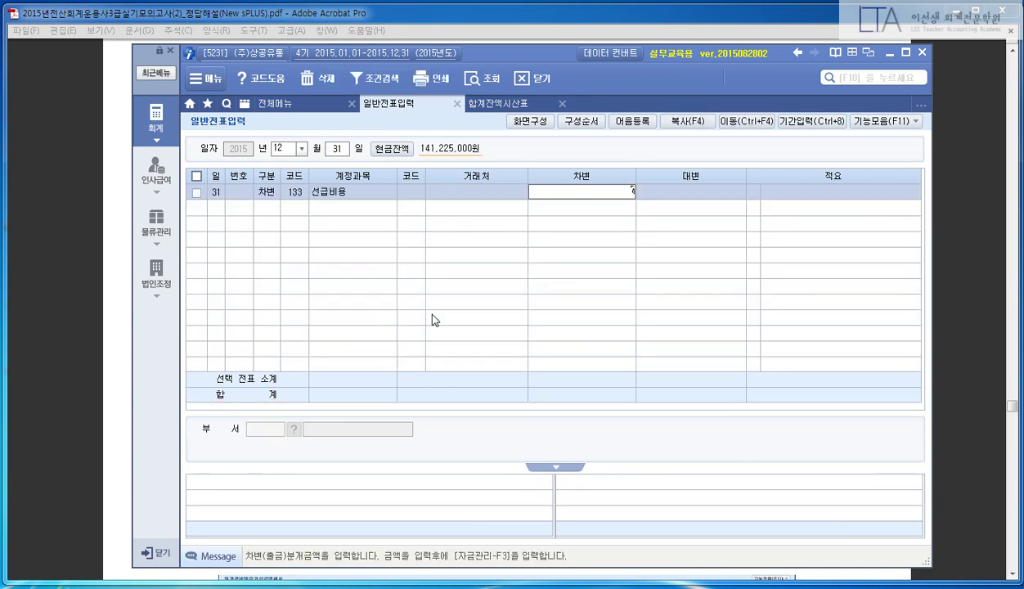
type("700000")
- Credit 70,000 to 821 보험료 to balance the voucher
key("Return")
type("4")
key("Return")
type("82")
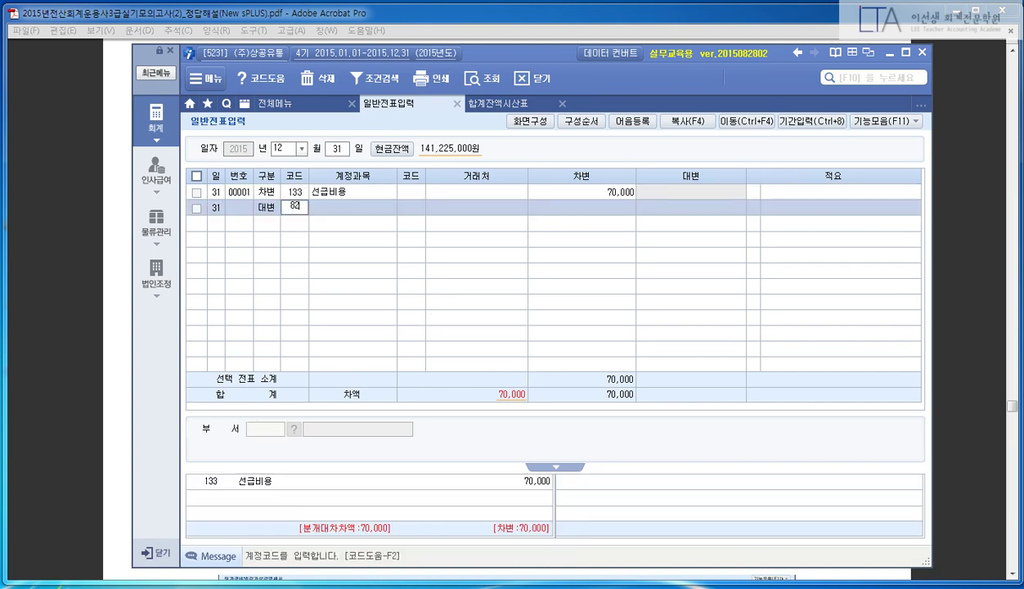
type("1")
key("Return")
key("Return")
key("Return")
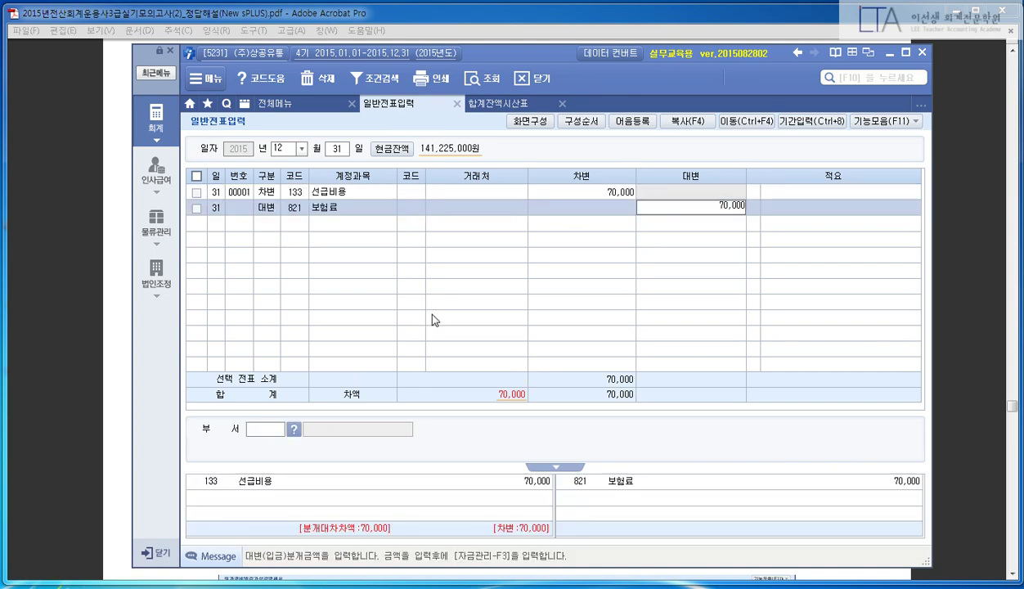
key("Return")
key("Return")
key("Up")
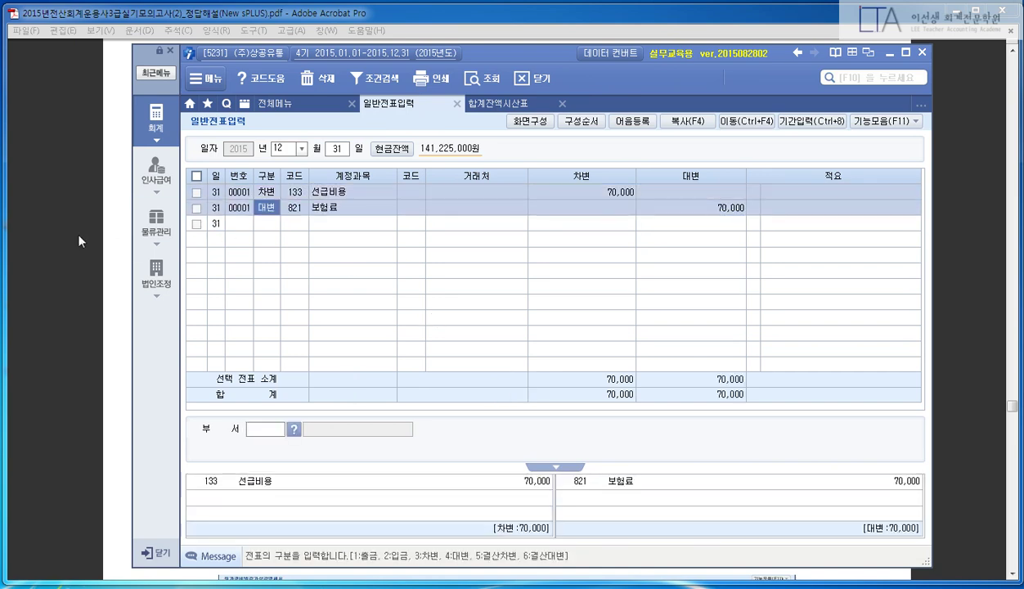
left_click(78, 240)
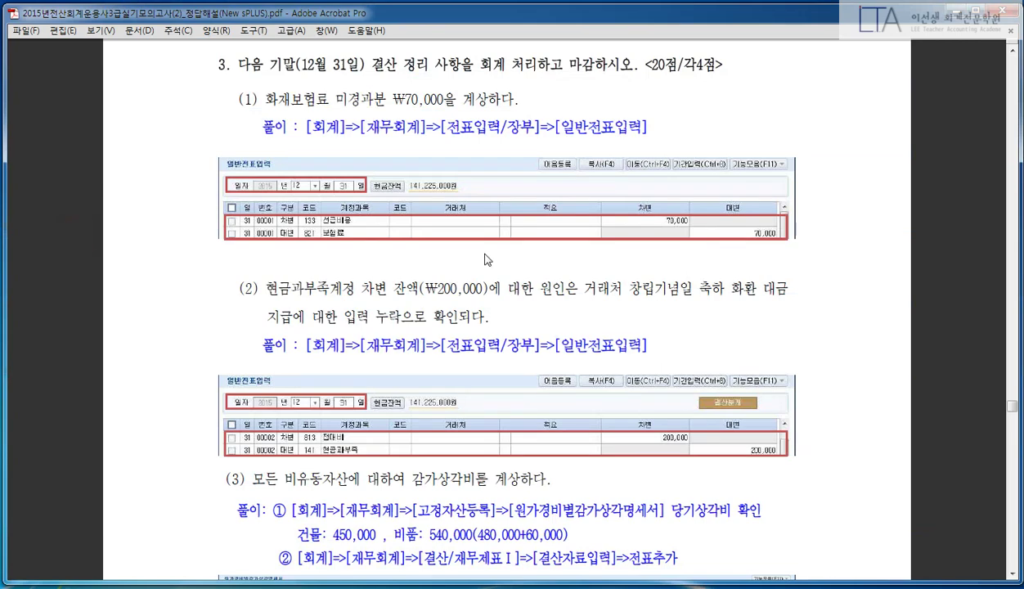
- Scroll the answer PDF to depreciation item (3) and place a blank Notepad page below the question
scroll(488, 260, "down", 5)
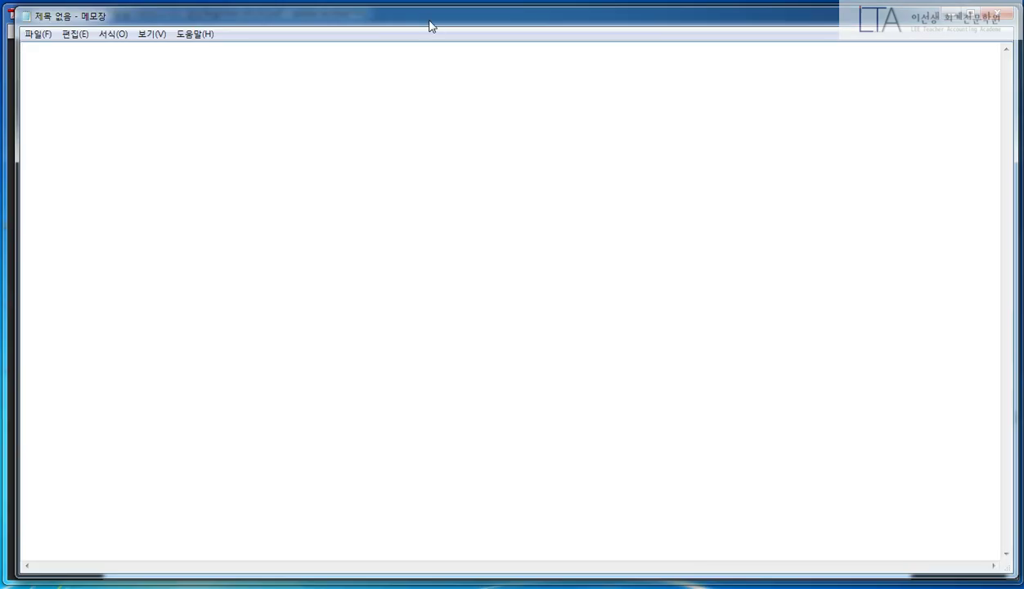
left_click_drag(430, 23, 435, 124)
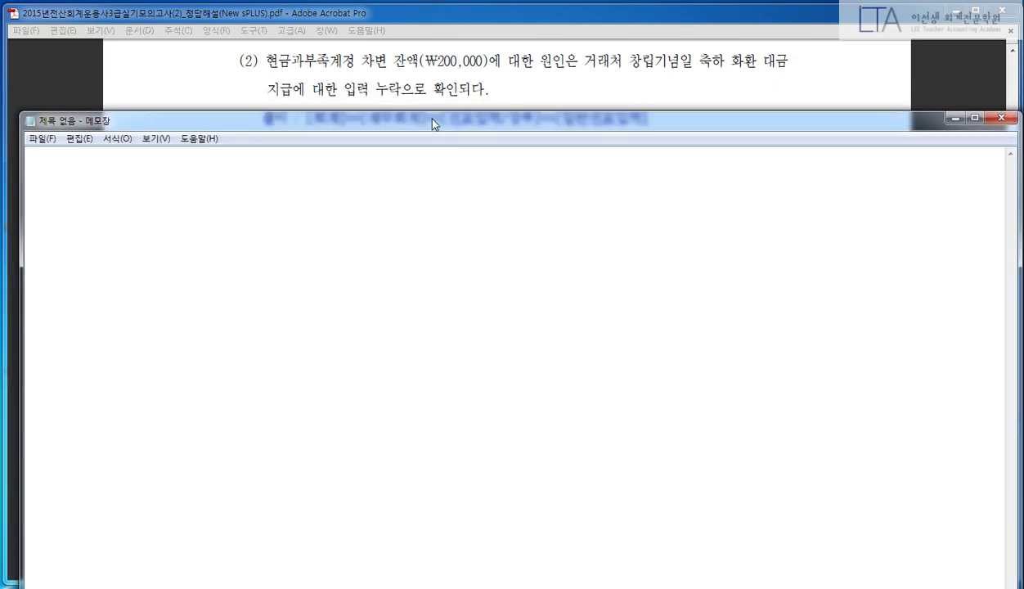
- Handwrite in red the original entry: 현금과부족 debit, 현금 credit 200,000
left_click(357, 14)
mouse_move(161, 161)
left_mouse_down()
mouse_move(179, 183)
mouse_move(214, 185)
mouse_move(205, 198)
left_mouse_up()
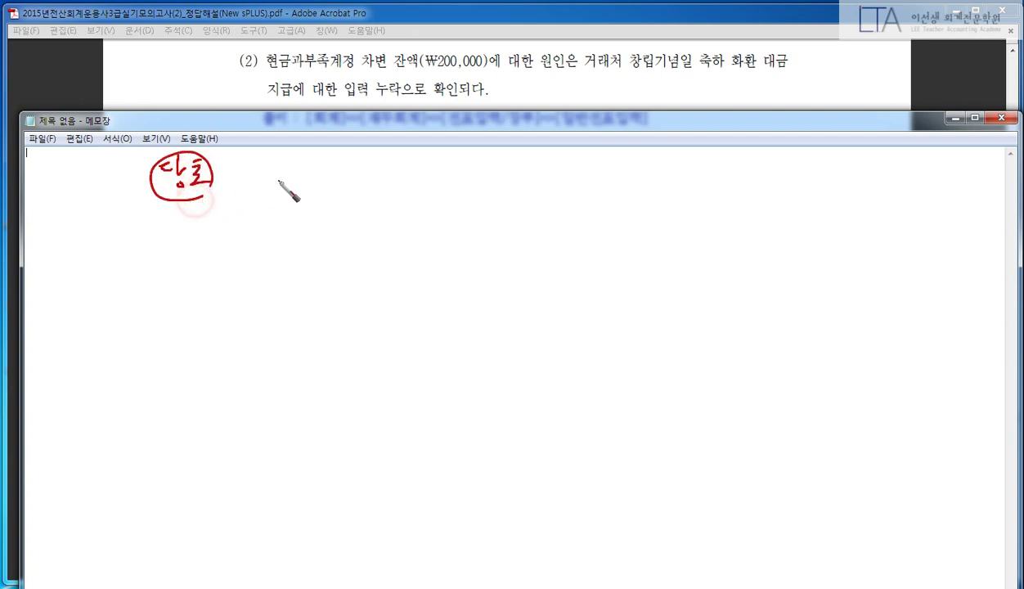
mouse_move(265, 168)
left_mouse_down()
mouse_move(313, 186)
mouse_move(474, 179)
left_mouse_up()
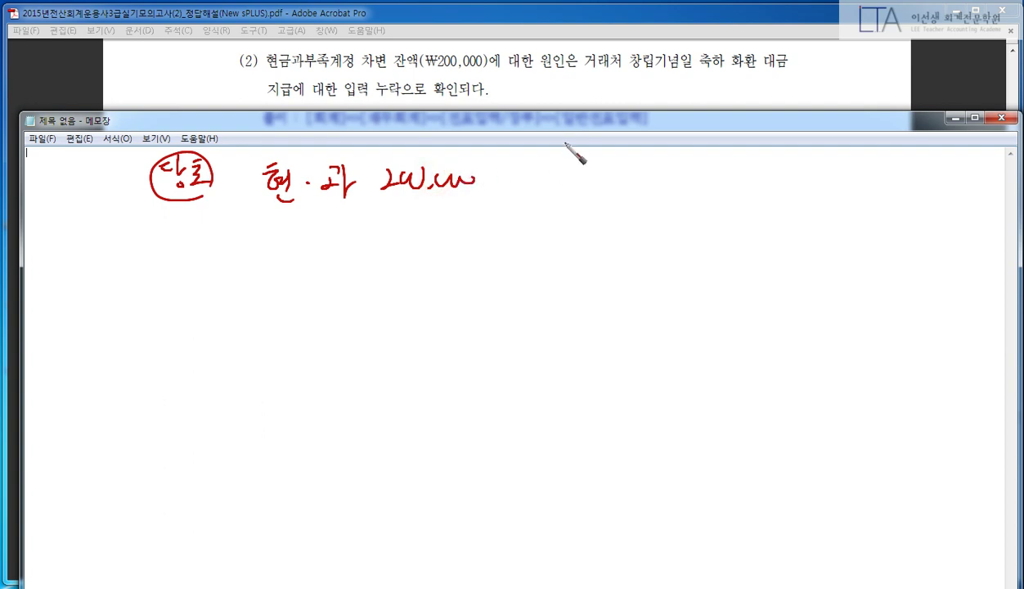
left_click_drag(561, 142, 523, 210)
mouse_move(582, 159)
left_mouse_down()
mouse_move(597, 190)
mouse_move(623, 160)
mouse_move(781, 172)
left_mouse_up()
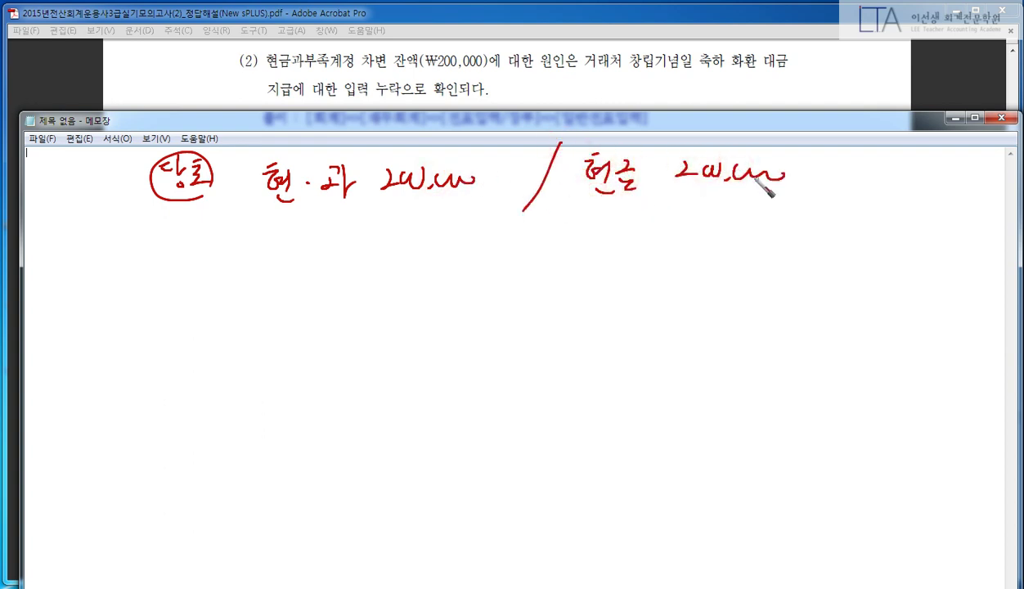
- Handwrite and box the 결산 entry debiting 접대비 200,000, then clear the ink
mouse_move(154, 282)
left_mouse_down()
mouse_move(184, 305)
mouse_move(201, 296)
mouse_move(176, 335)
mouse_move(222, 327)
left_mouse_up()
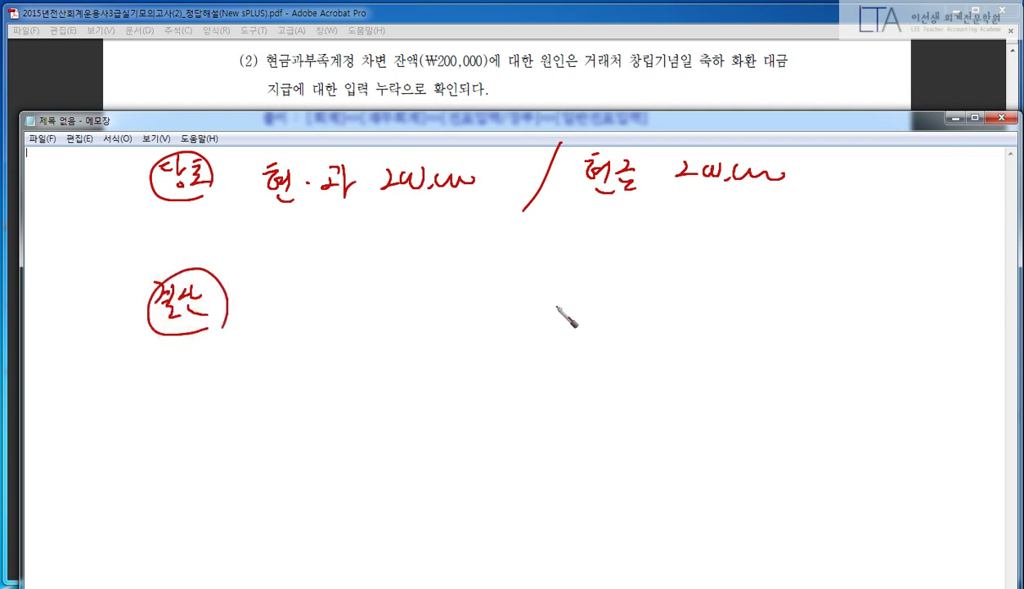
left_click_drag(562, 274, 510, 356)
mouse_move(596, 281)
left_mouse_down()
mouse_move(615, 322)
mouse_move(660, 290)
mouse_move(814, 302)
left_mouse_up()
mouse_move(313, 278)
left_mouse_down()
mouse_move(286, 279)
mouse_move(297, 308)
mouse_move(325, 309)
mouse_move(343, 291)
mouse_move(365, 322)
left_mouse_up()
mouse_move(376, 285)
left_mouse_down()
mouse_move(382, 313)
mouse_move(394, 286)
mouse_move(434, 307)
mouse_move(527, 301)
left_mouse_up()
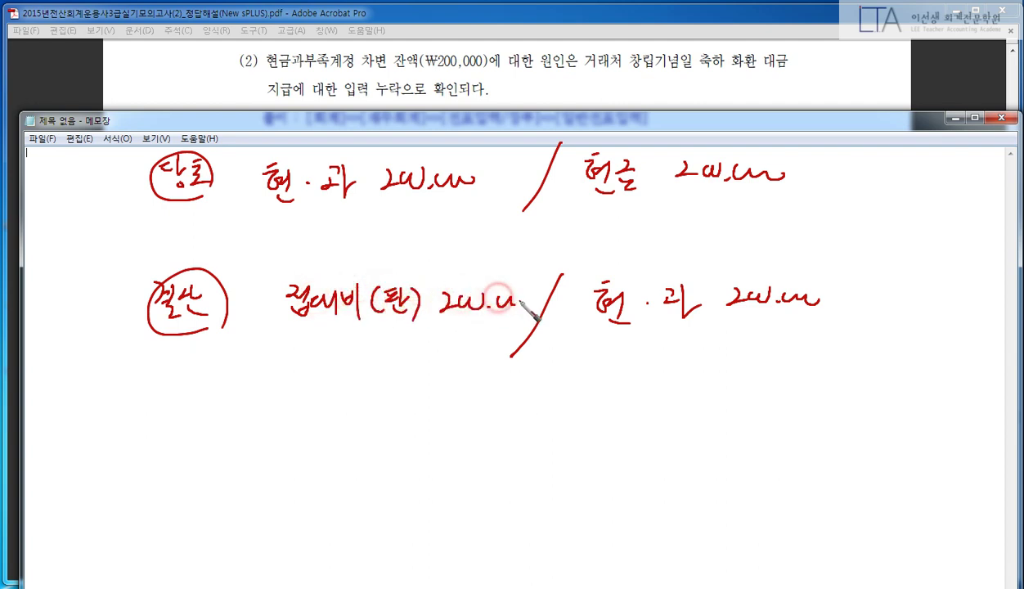
left_click_drag(115, 245, 133, 374)
left_click_drag(207, 264, 596, 250)
left_click_drag(689, 255, 810, 261)
mouse_move(869, 268)
left_mouse_down()
mouse_move(708, 384)
mouse_move(160, 376)
left_mouse_up()
left_click_drag(596, 251, 689, 254)
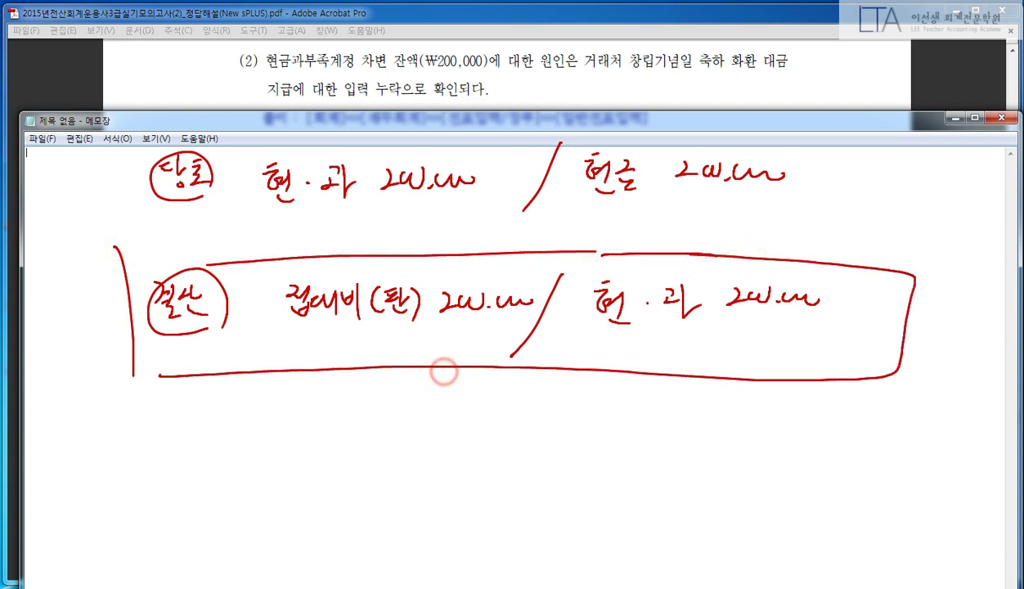
key("Escape")
left_click(542, 89)
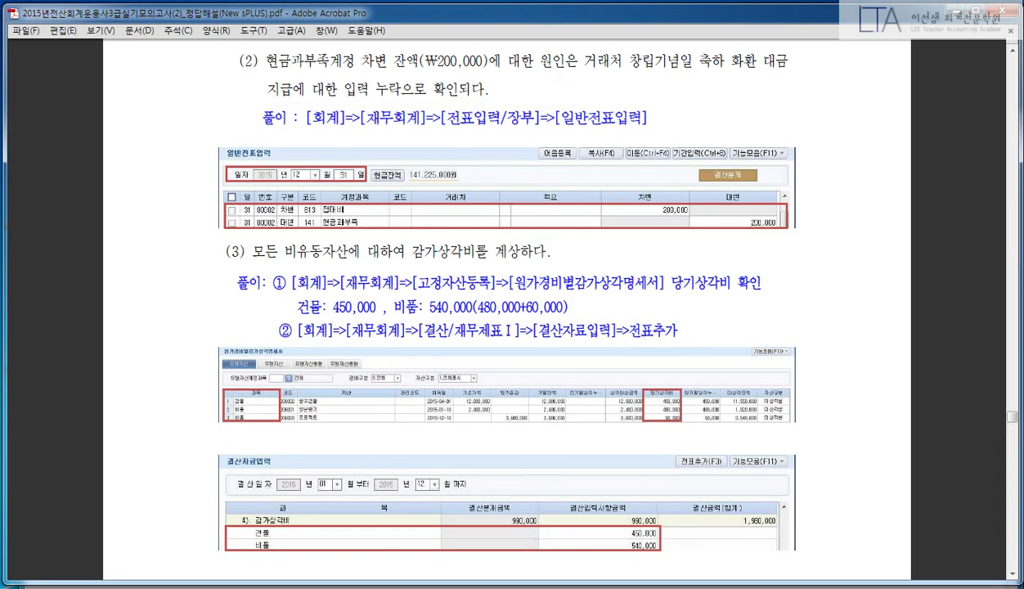
- Add a December 31 credit line of 200,000 to 141 현금과부족
key("alt+Tab")
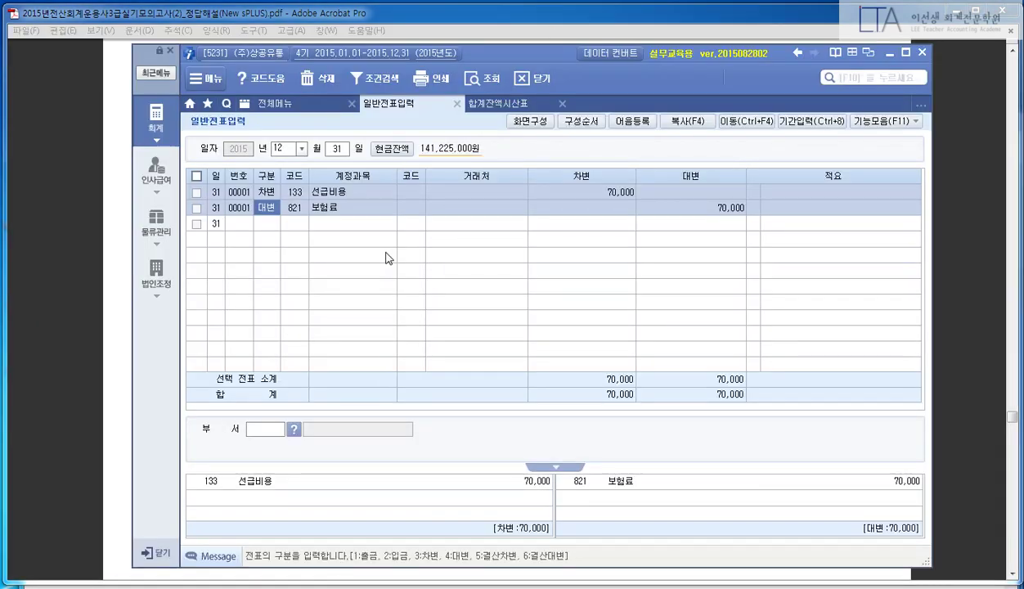
key("Down")
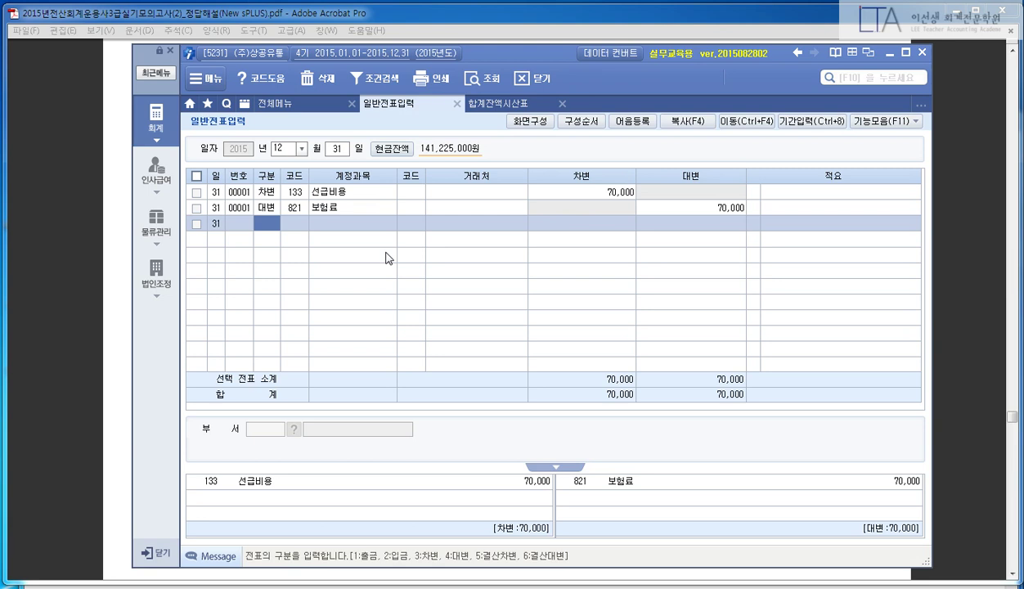
type("4")
key("Return")
type("141")
key("Return")
key("Return")
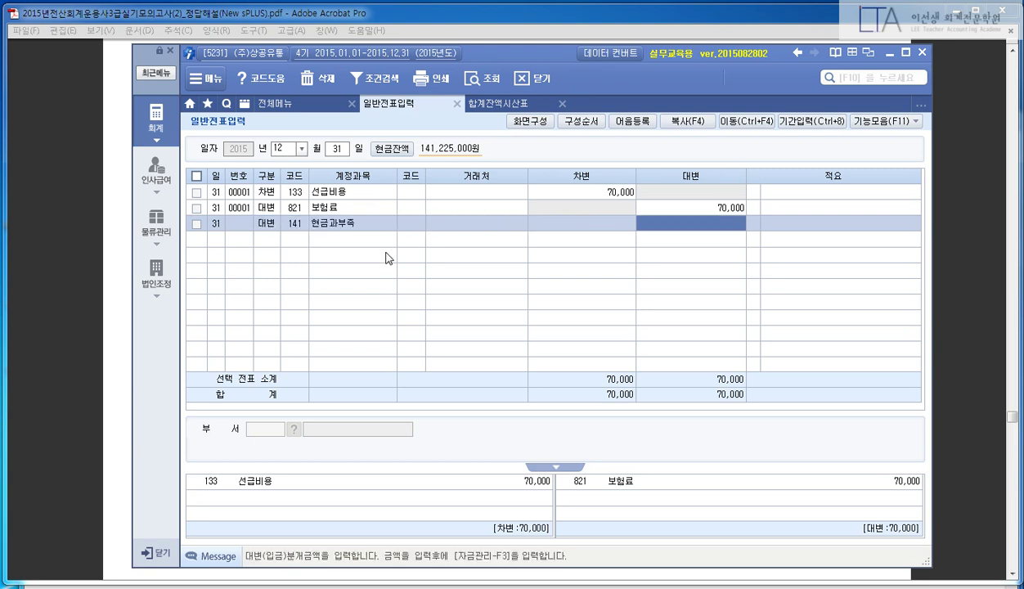
type("200000")
- Add the matching 200,000 debit to 813 접대비
key("Return")
key("Return")
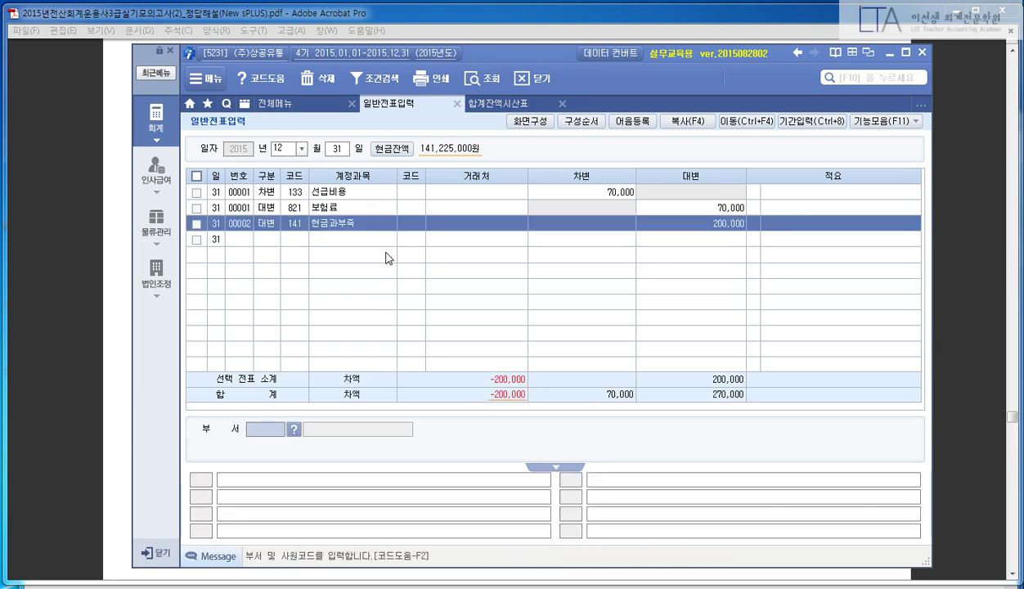
type("3")
key("Return")
type("813")
key("Return")
key("Return")
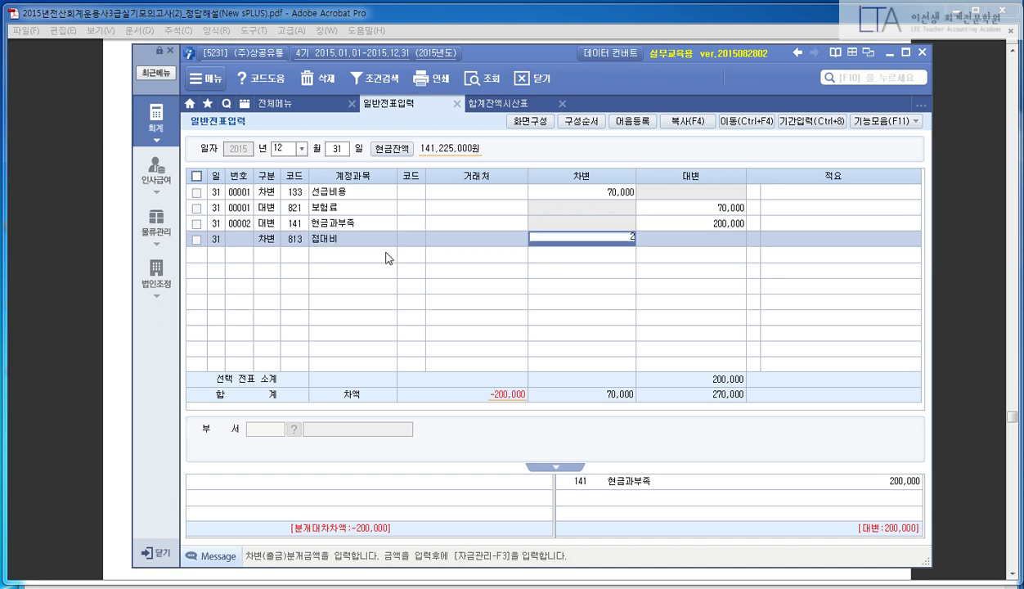
type("200000")
key("Return")
key("Return")
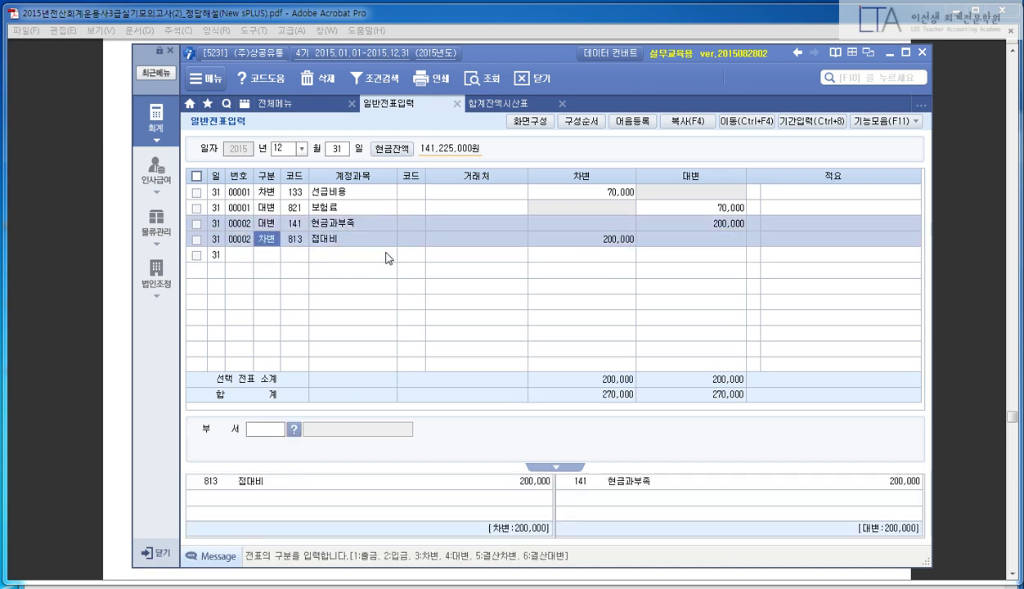
left_click(86, 226)
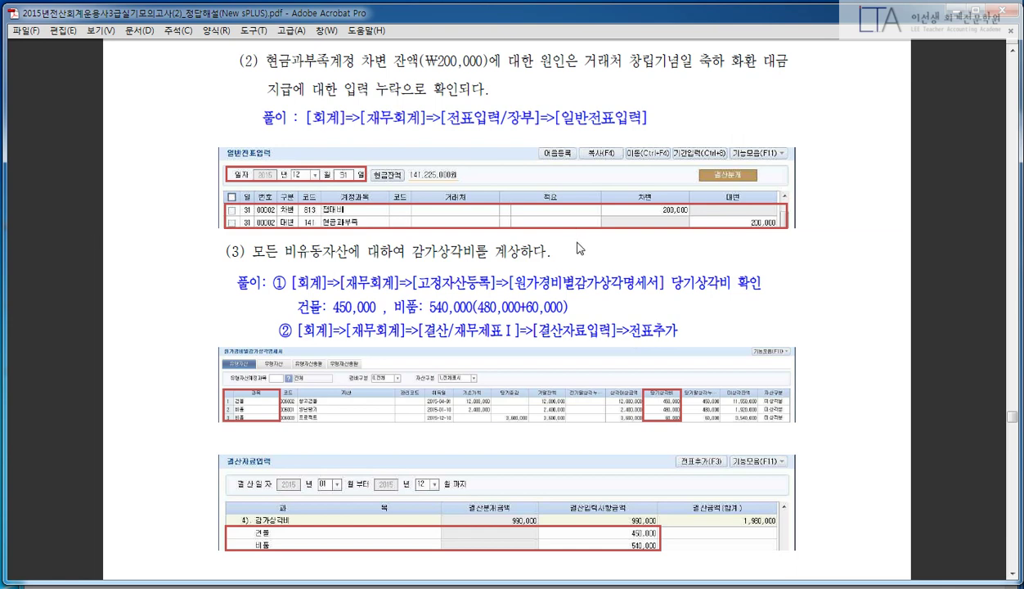
- Search the menu for 원가경비 and open 원가경비별감가상각명세서 [재무회계]
scroll(584, 239, "down", 2)
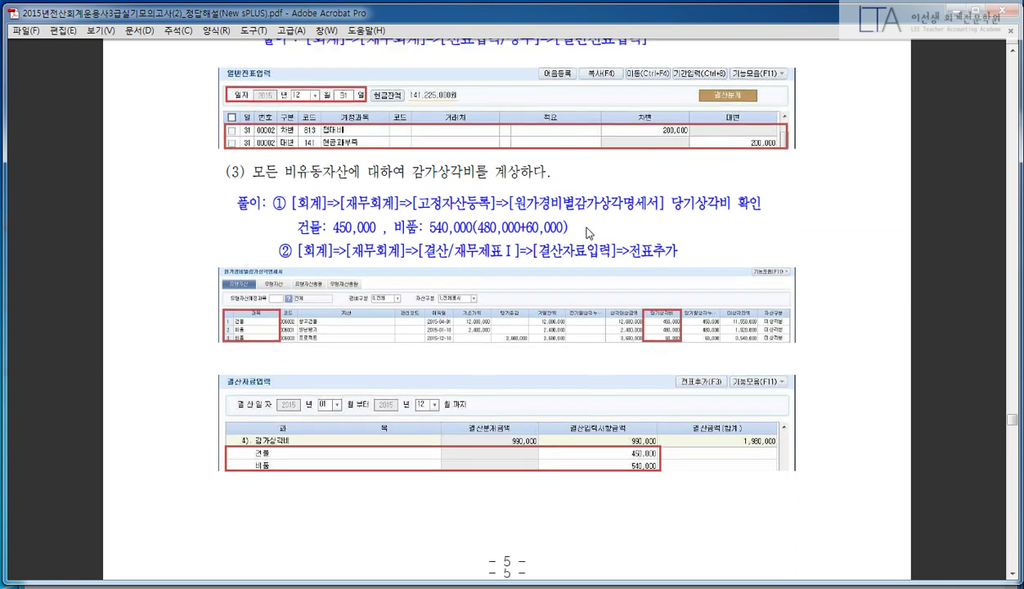
scroll(584, 233, "down", 1)
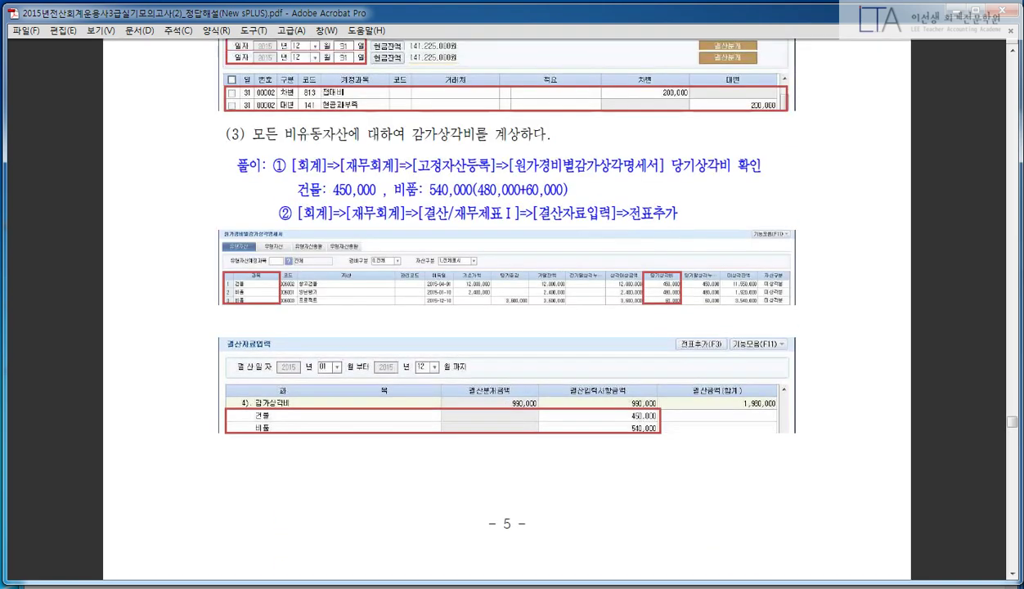
scroll(585, 233, "down", 1)
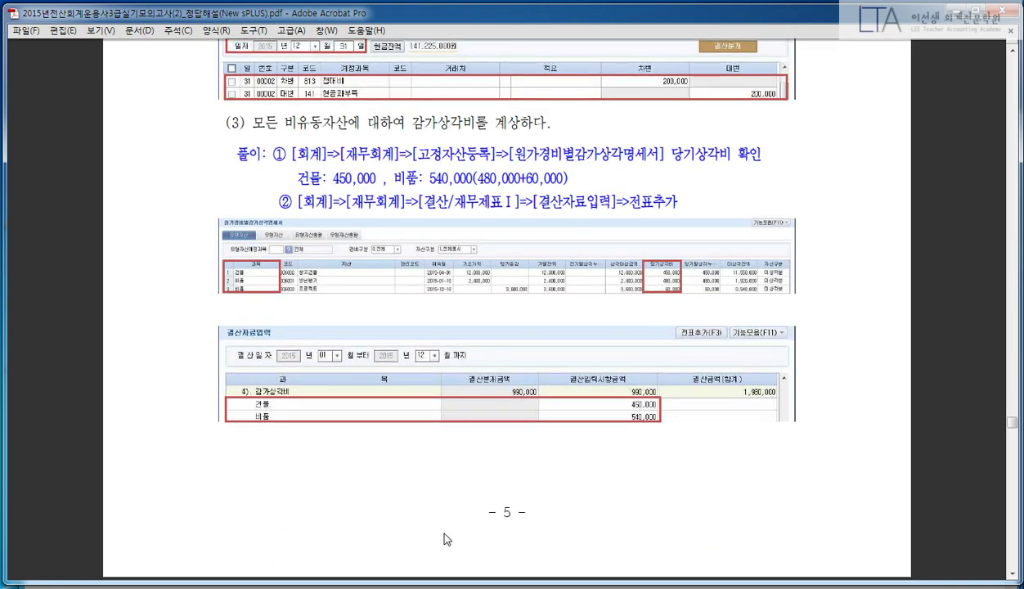
key("alt+Tab")
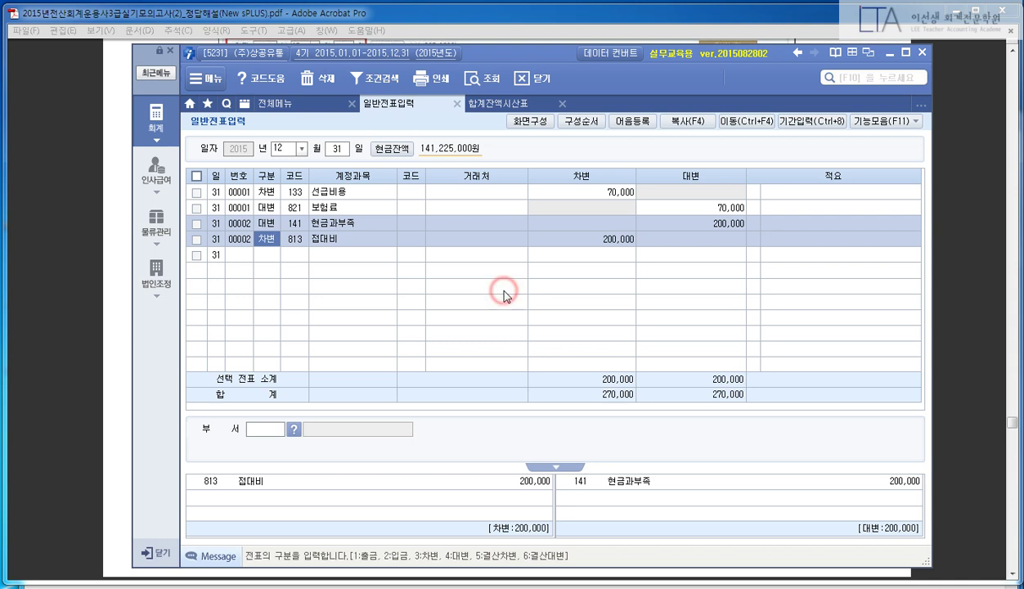
key("F10")
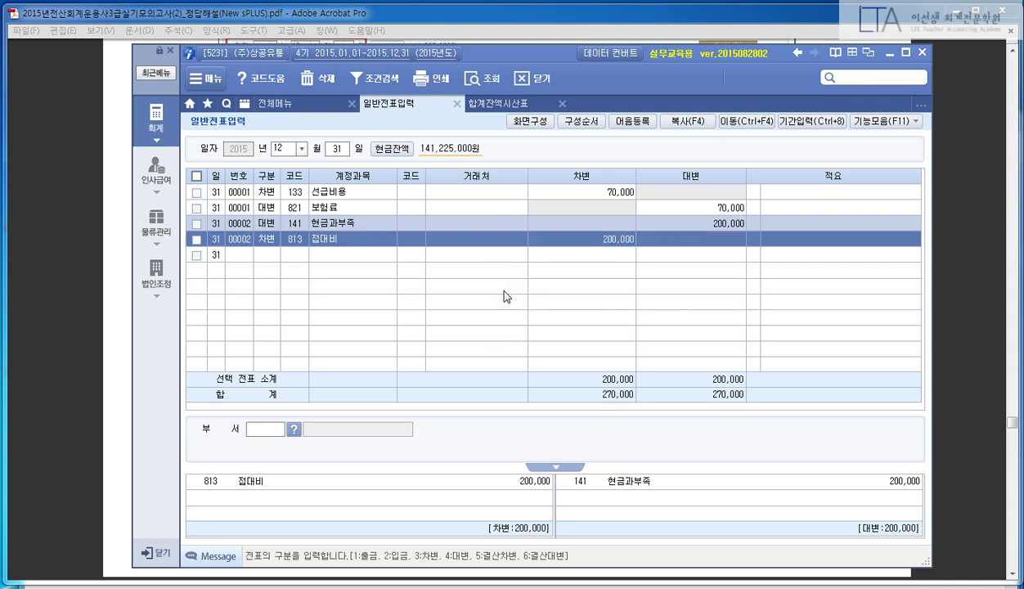
type("원가경")
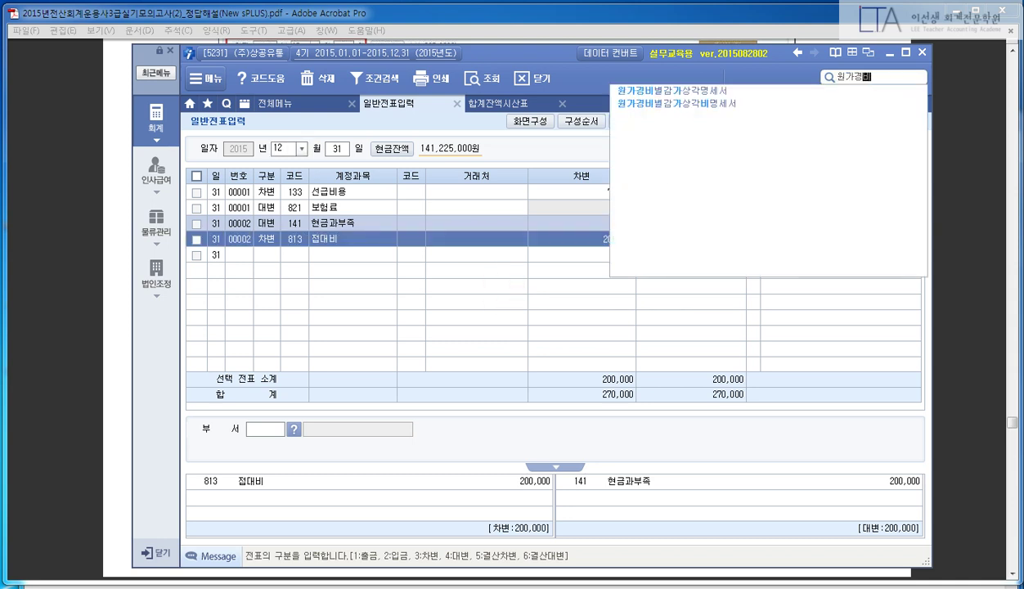
type("비")
key("Down")
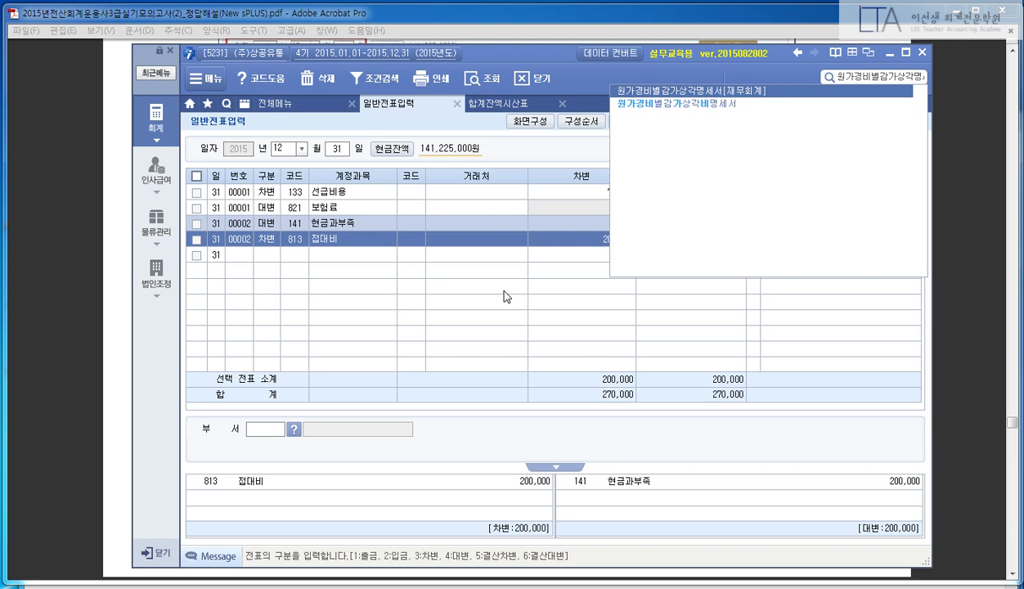
key("Return")
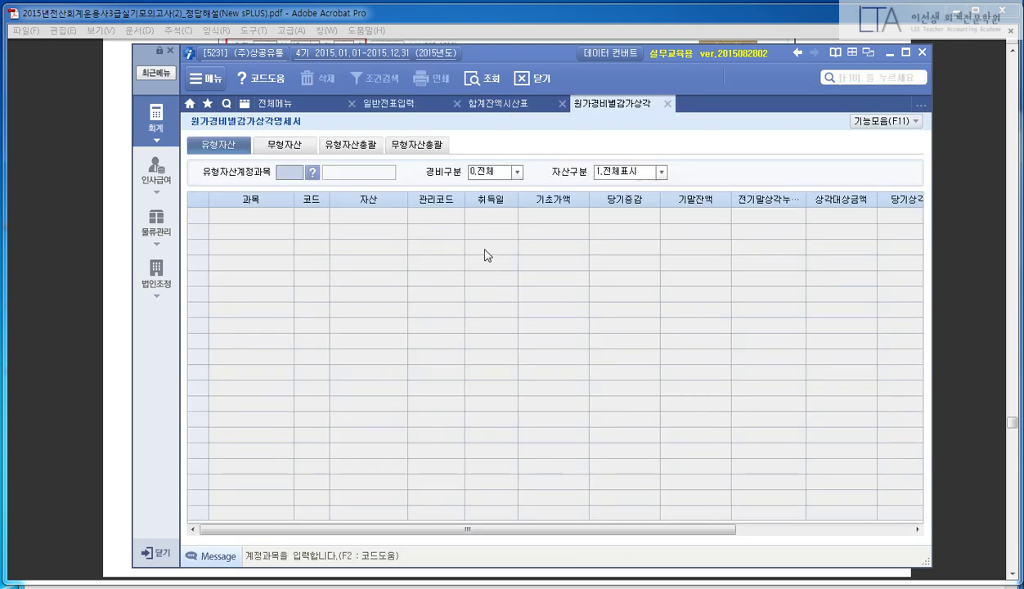
- On the 유형자산총괄 view, check current depreciation: 건물 450,000 and 비품 540,000
left_click(361, 145)
key("Return")
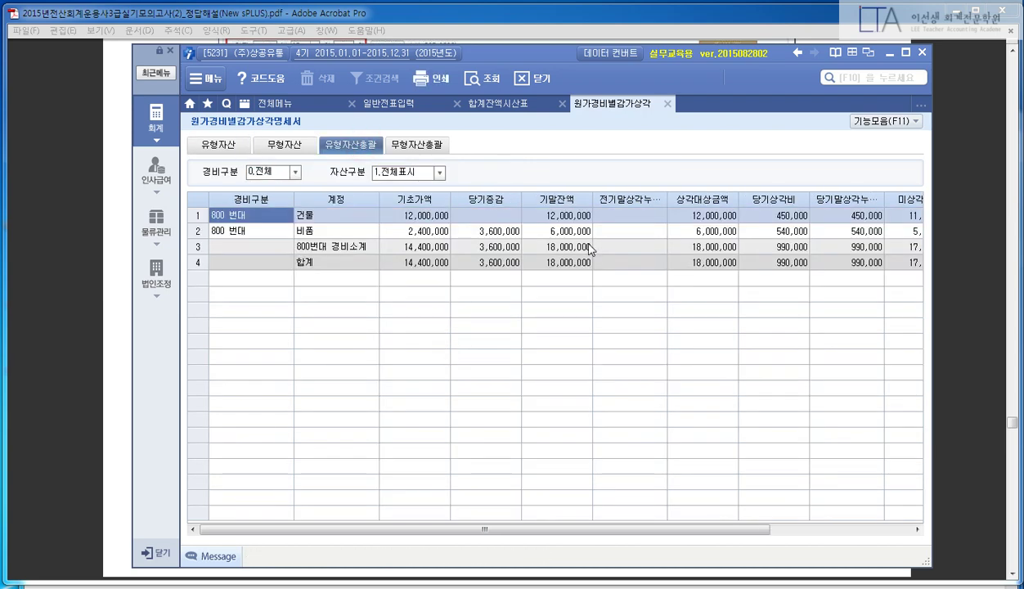
left_click(331, 216)
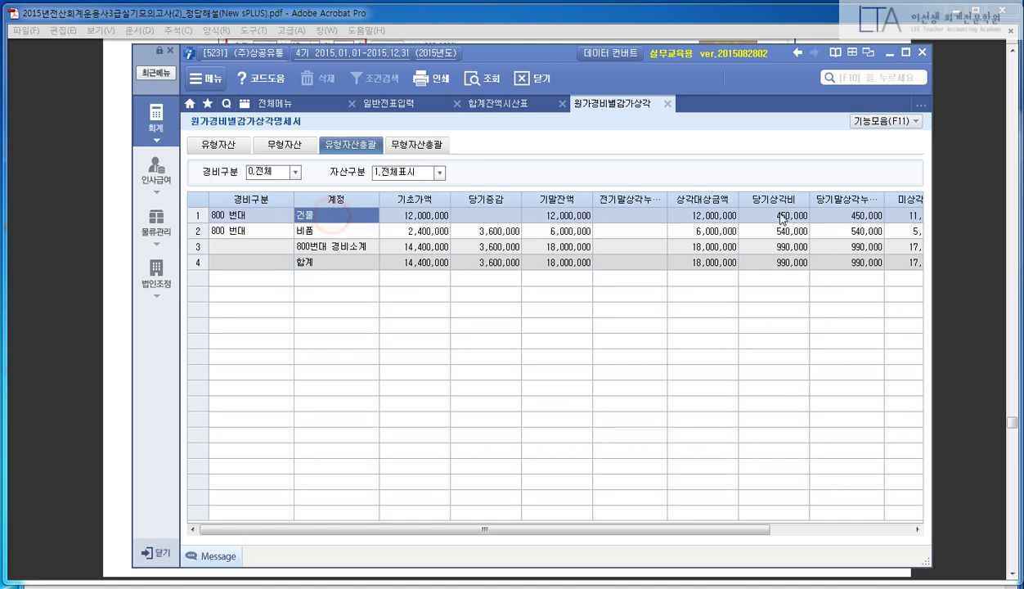
key("Return")
left_click(335, 232)
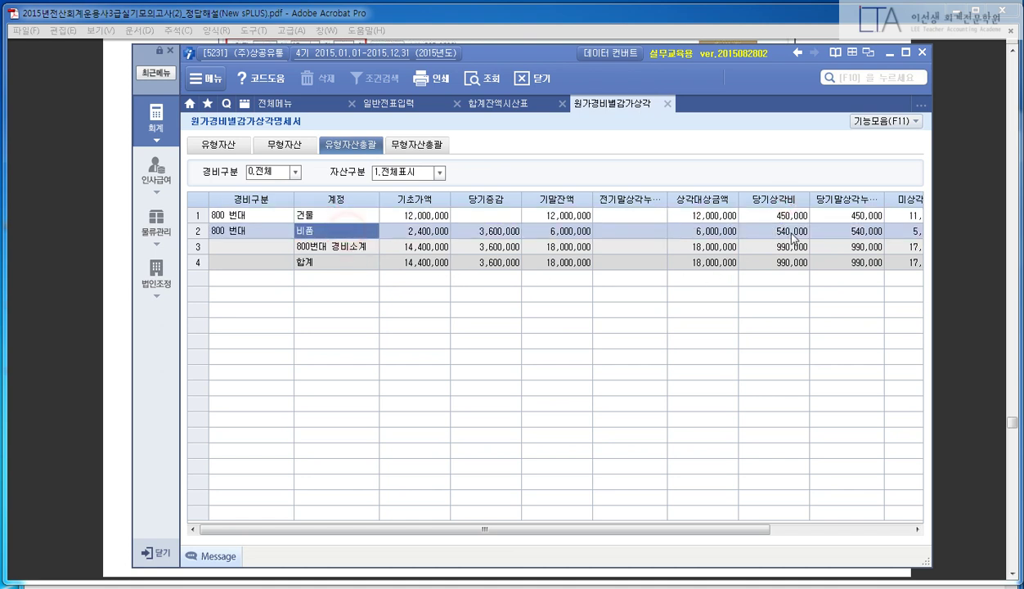
left_click(787, 231)
left_click(786, 219)
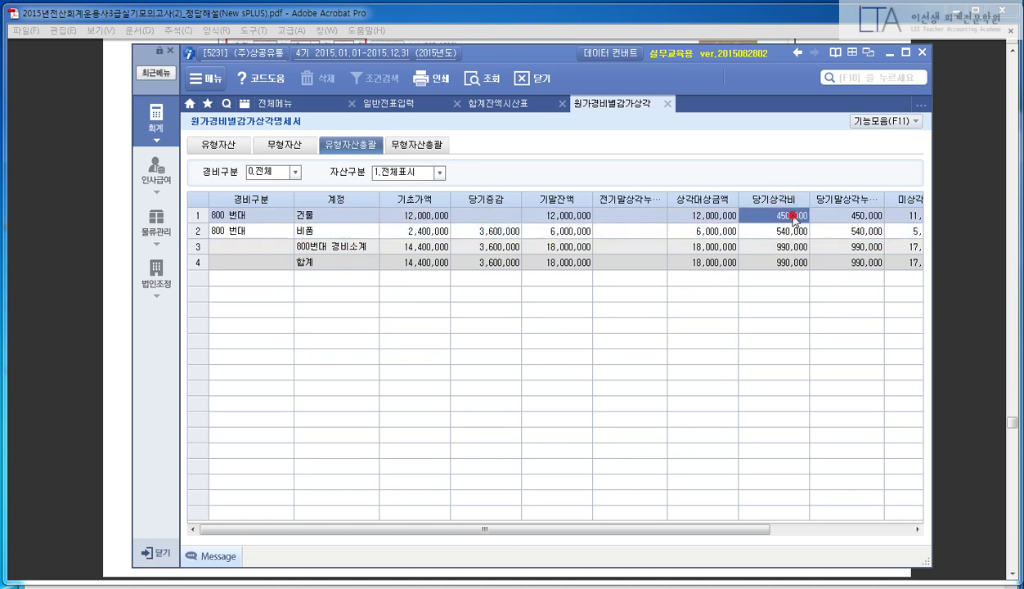
left_click(788, 232)
left_click(778, 216)
mouse_move(771, 239)
left_mouse_down()
mouse_move(739, 165)
mouse_move(811, 291)
left_mouse_up()
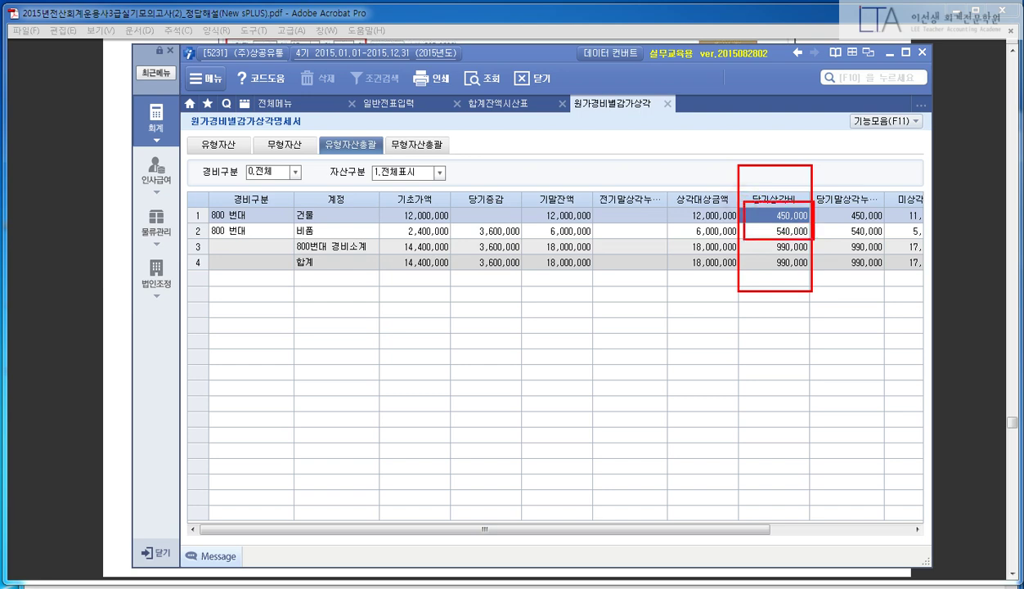
key("Escape")
left_click(830, 77)
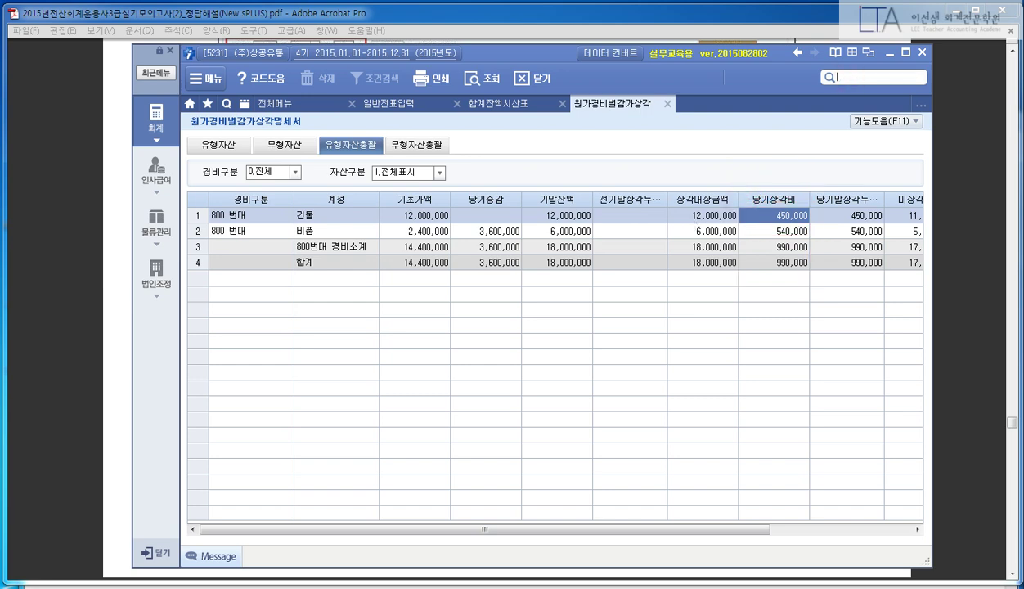
- Open 결산자료입력 with 451 상품매출원가 as the cost-of-sales account
type("결산자료")
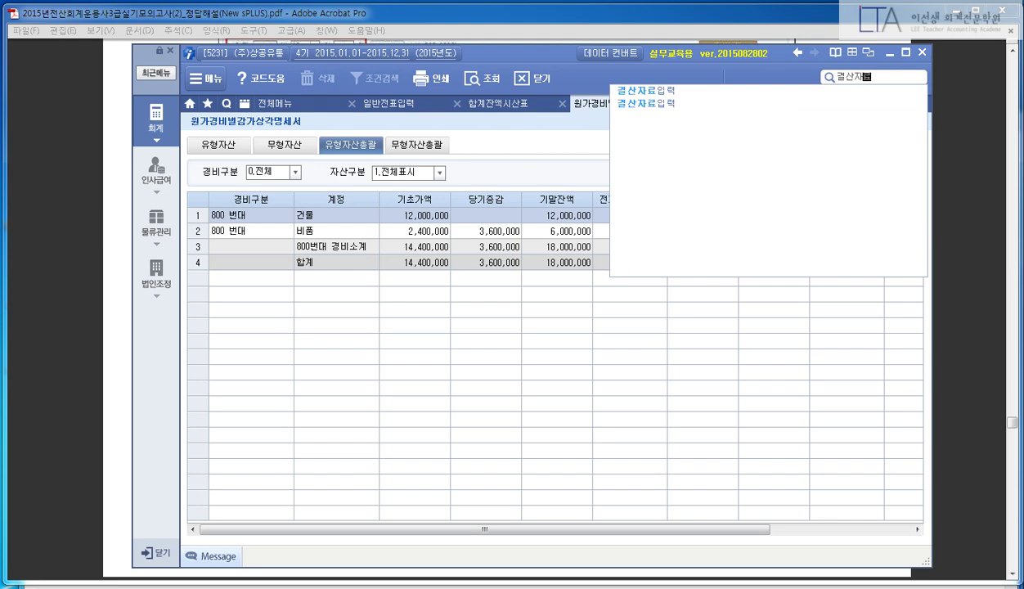
key("Down")
key("Return")
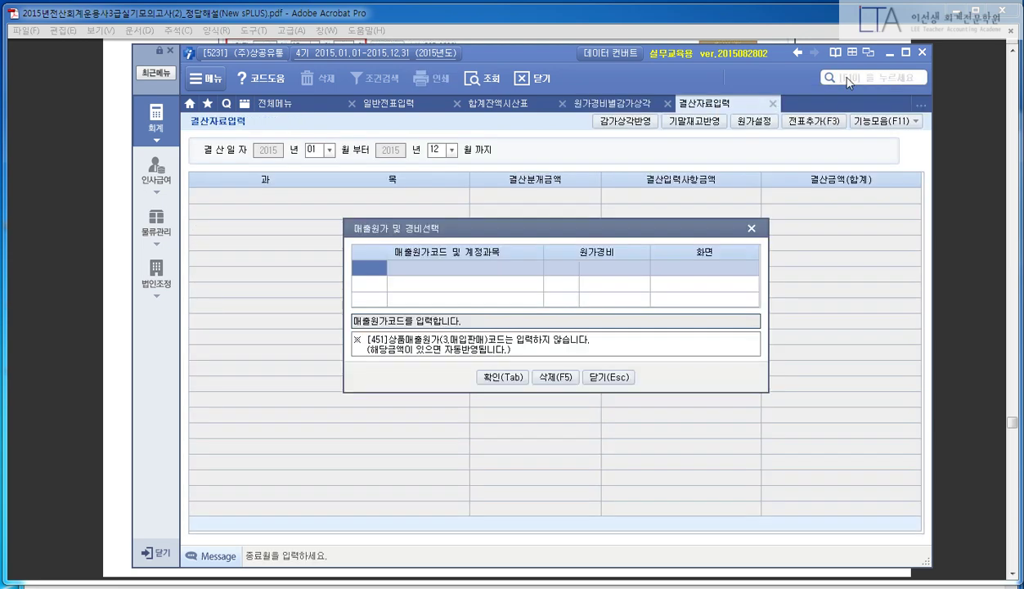
type("451")
key("Return")
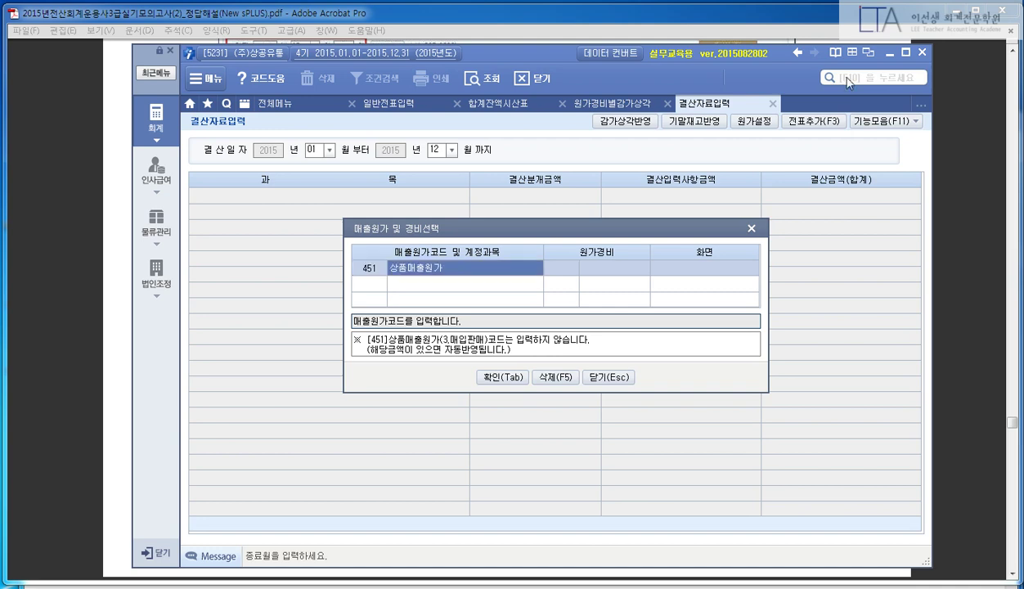
key("Tab")
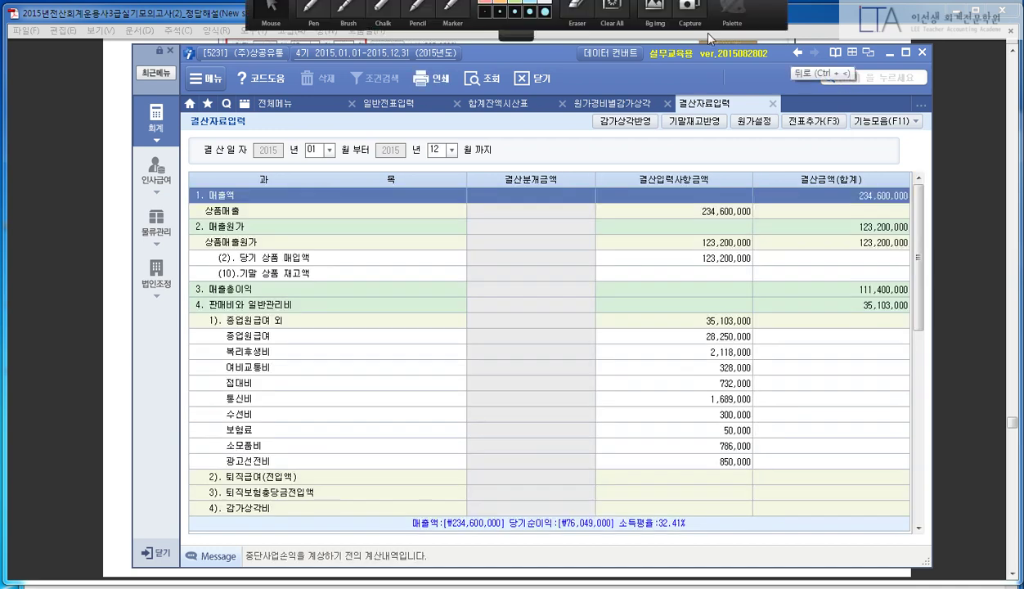
- Recheck the 건물 450,000 and 비품 depreciation amounts on the depreciation statement
left_click(615, 104)
left_click(304, 218)
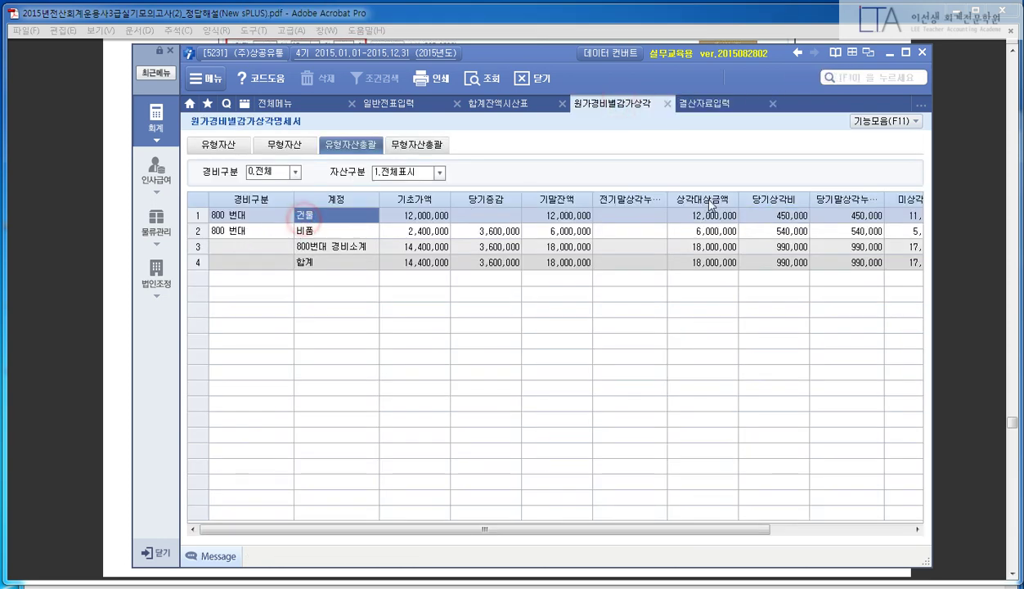
left_click(750, 215)
left_click(340, 231)
left_click(779, 215)
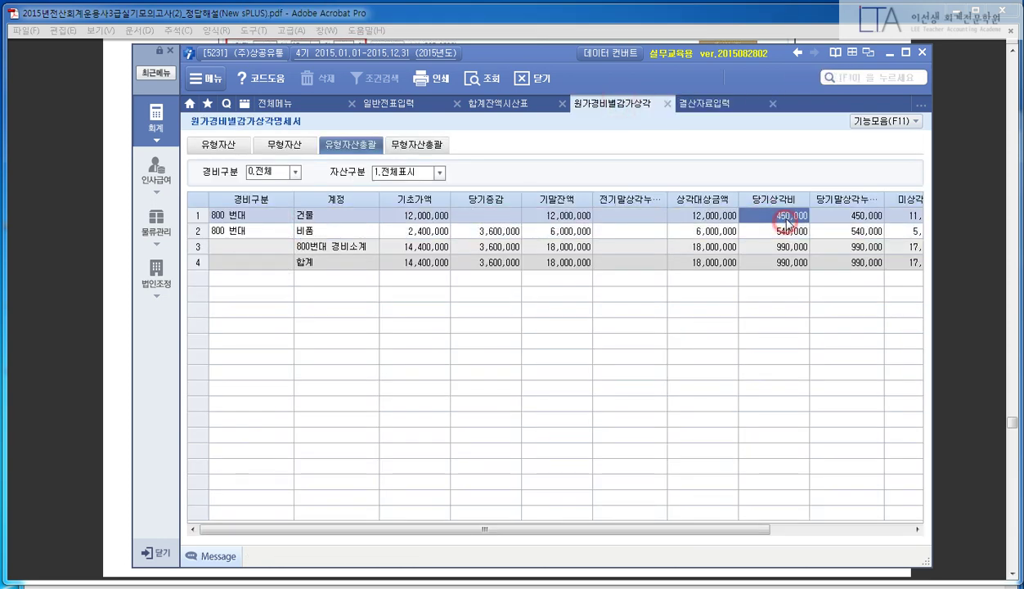
- In the closing grid, select the (2). 당기 상품 매입액 row and open Find
left_click(711, 103)
scroll(695, 246, "down", 10)
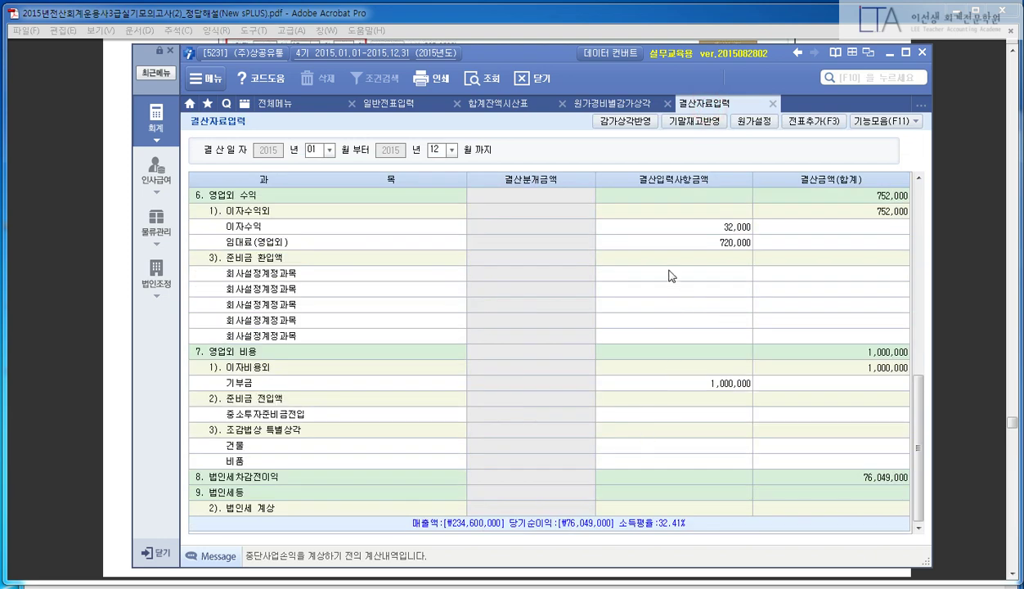
scroll(667, 274, "up", 10)
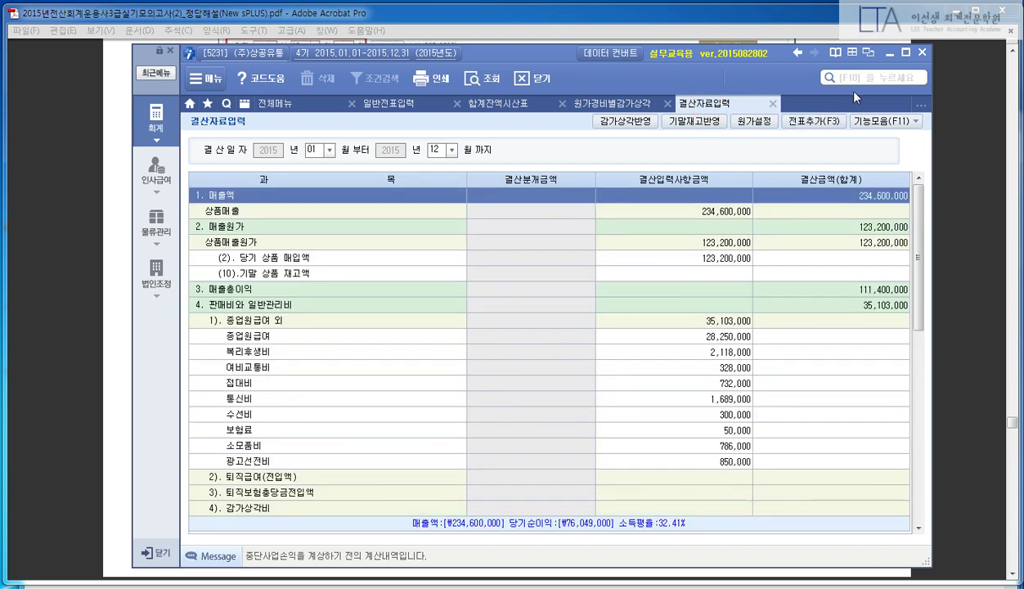
left_click(629, 381)
left_click(556, 262)
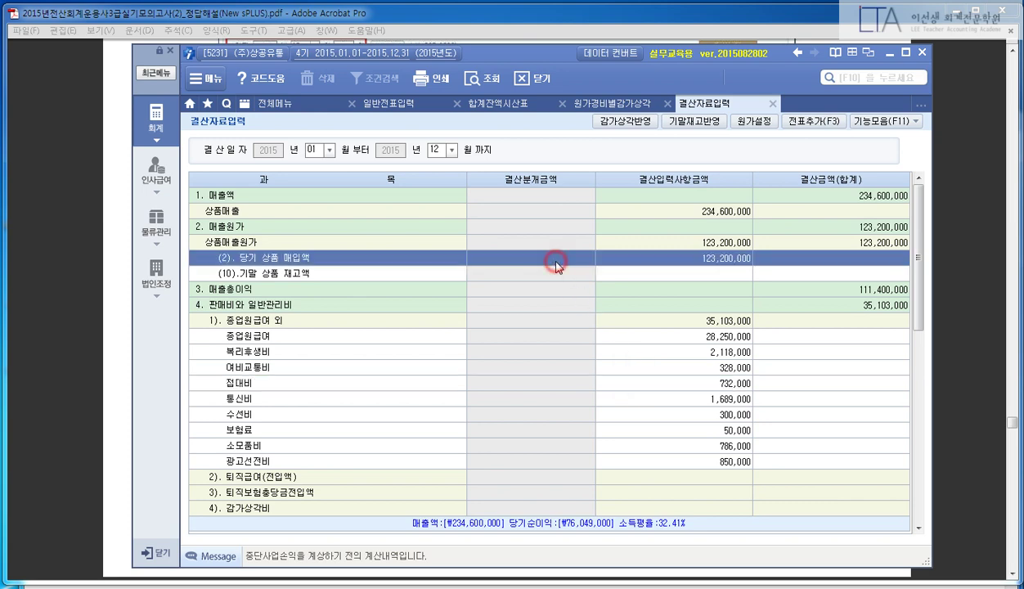
key("ctrl+f")
- Find the 건물 depreciation row in the closing grid and mark it
type("건물")
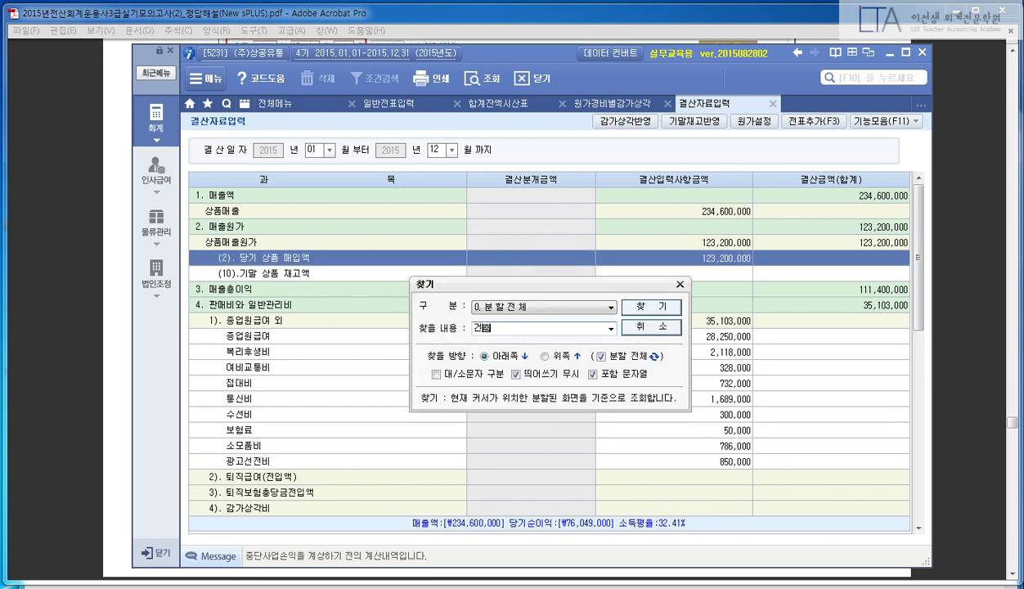
key("Return")
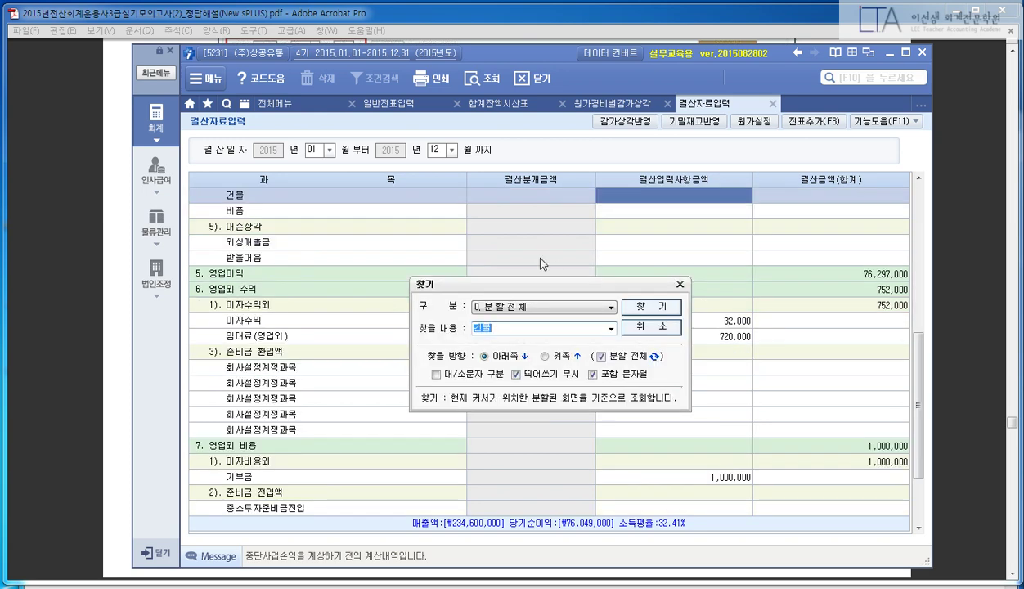
mouse_move(204, 176)
left_mouse_down()
mouse_move(497, 222)
mouse_move(795, 232)
left_mouse_up()
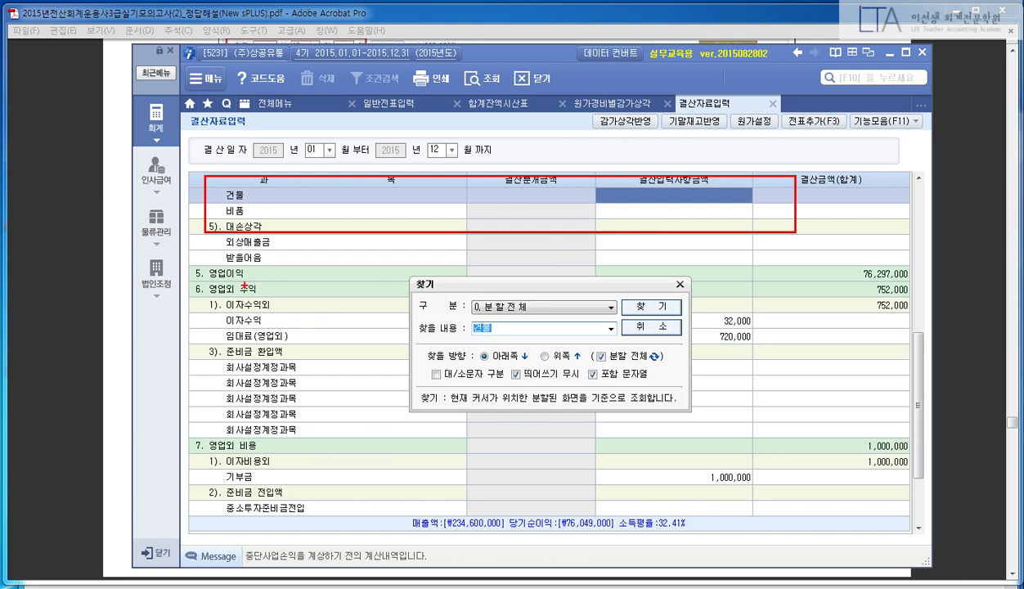
mouse_move(244, 283)
left_mouse_down()
mouse_move(245, 233)
mouse_move(281, 260)
left_mouse_up()
left_click(680, 284)
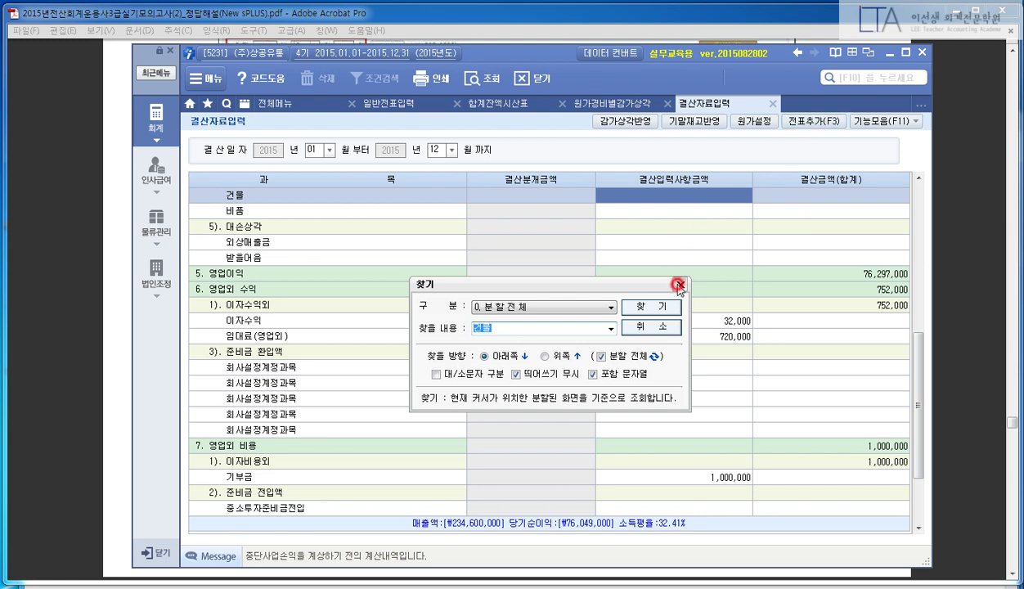
left_click(677, 195)
- Compare 비품's 540,000 depreciation on the statement with the closing grid's 비품 row
left_click(611, 103)
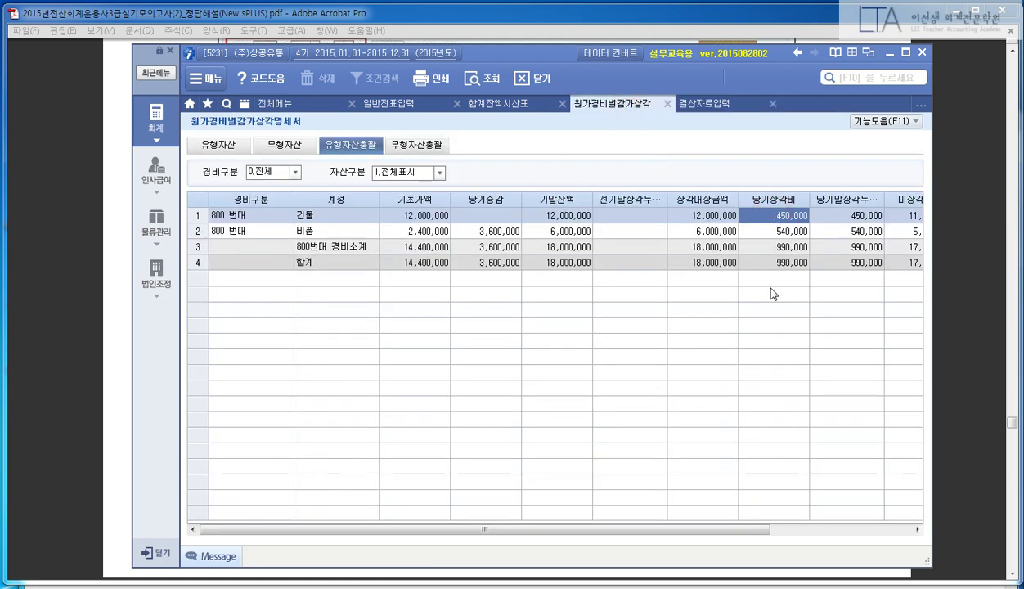
left_click(691, 103)
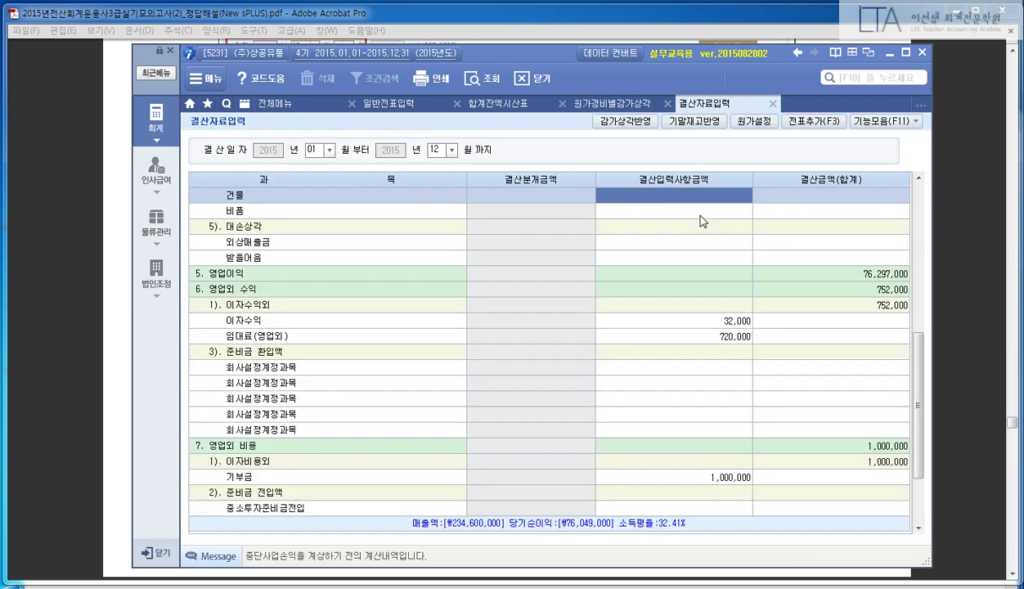
left_click(613, 103)
left_click(762, 231)
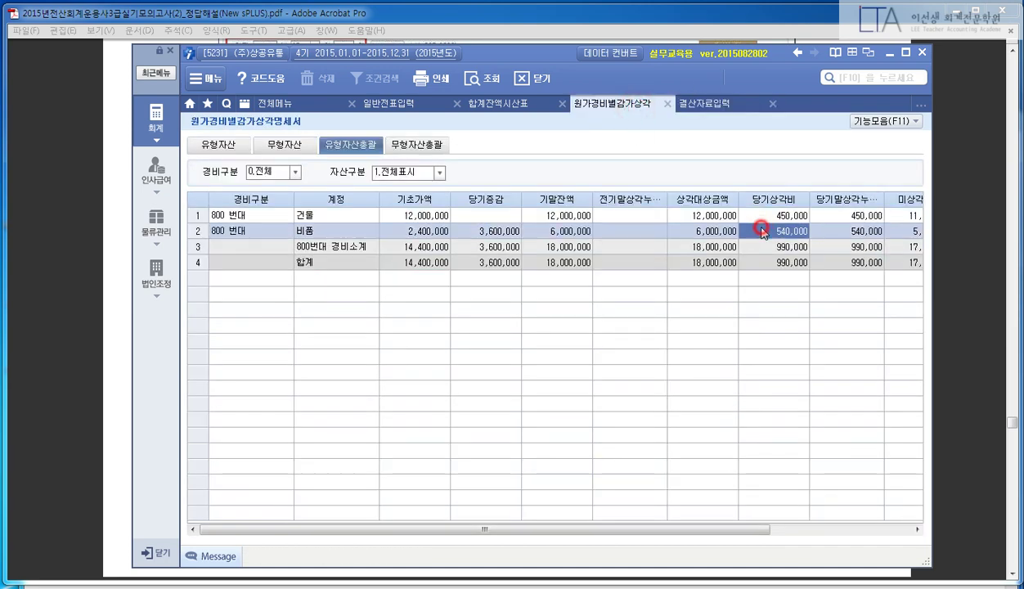
left_click(702, 103)
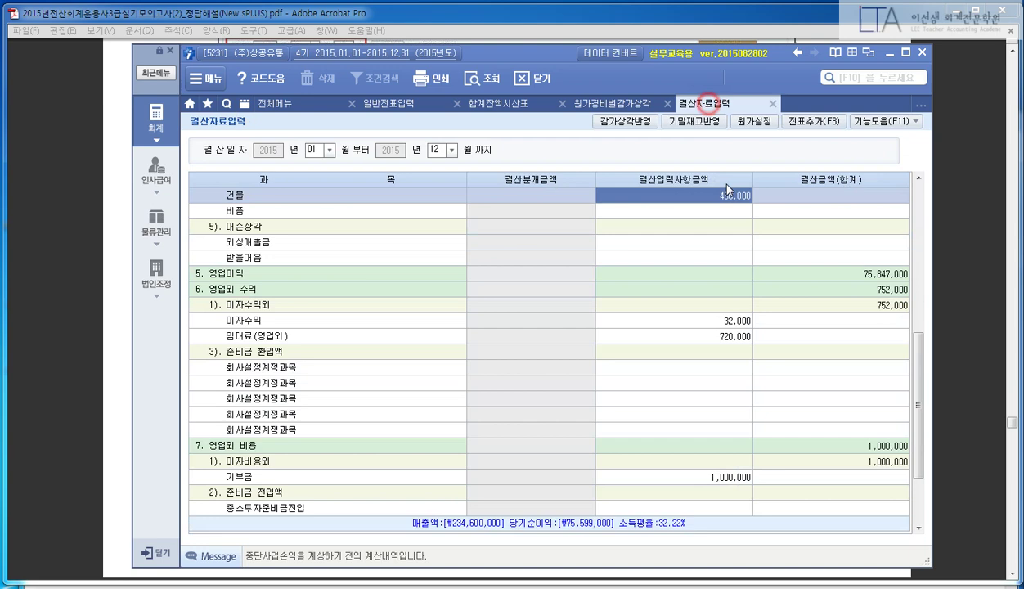
left_click(695, 211)
- Highlight the 4). 감가상각비 rows in the closing grid
scroll(708, 270, "down", 2)
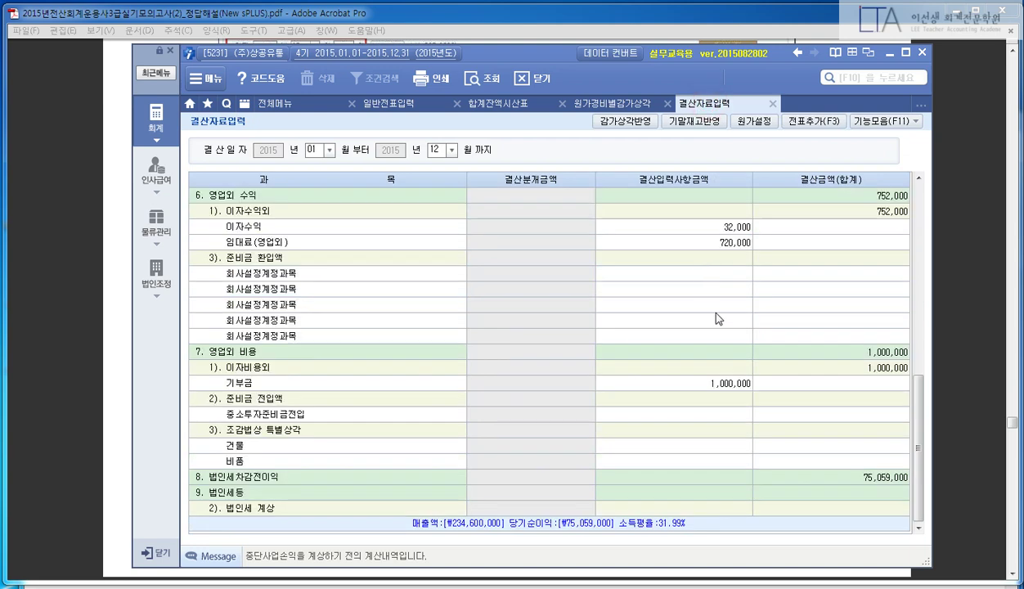
mouse_move(208, 417)
left_mouse_down()
mouse_move(307, 456)
mouse_move(822, 487)
left_mouse_up()
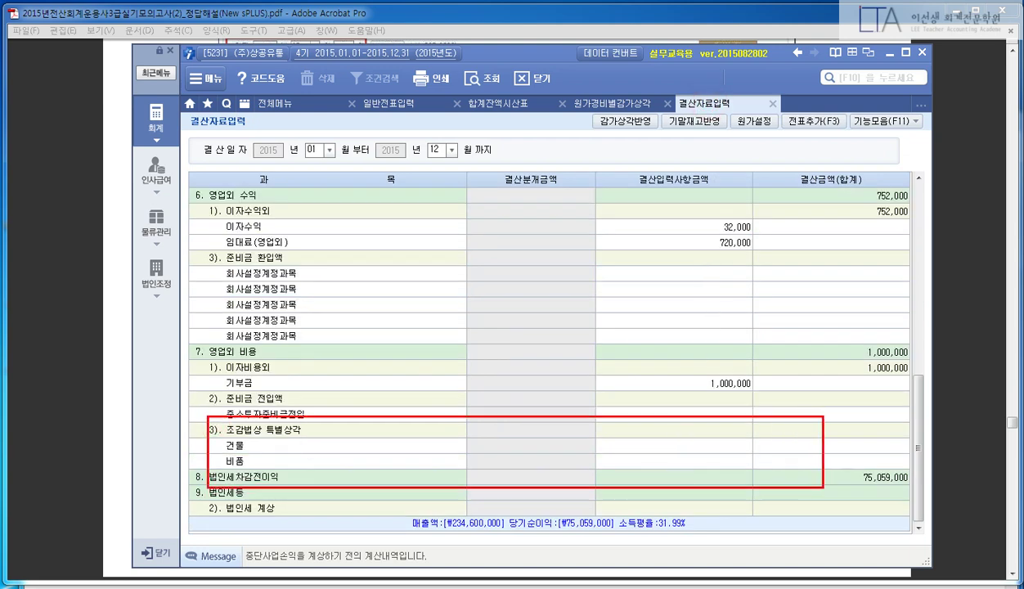
left_click_drag(721, 426, 669, 474)
left_click_drag(666, 428, 730, 473)
left_click_drag(211, 417, 328, 444)
key("Escape")
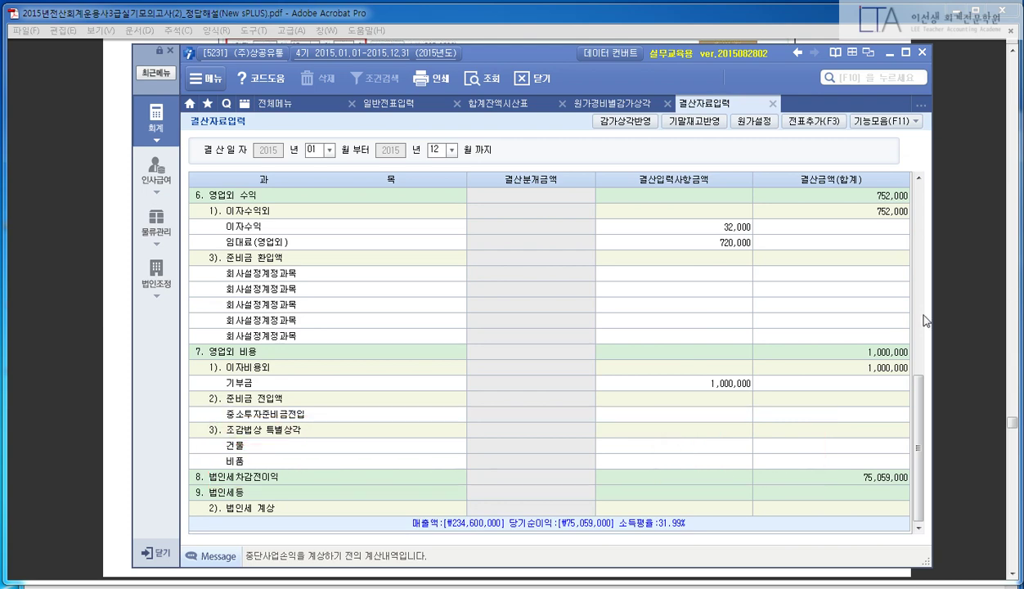
- Check the depreciation amounts: 비품 540,000 and the 990,000 total
scroll(902, 308, "up", 10)
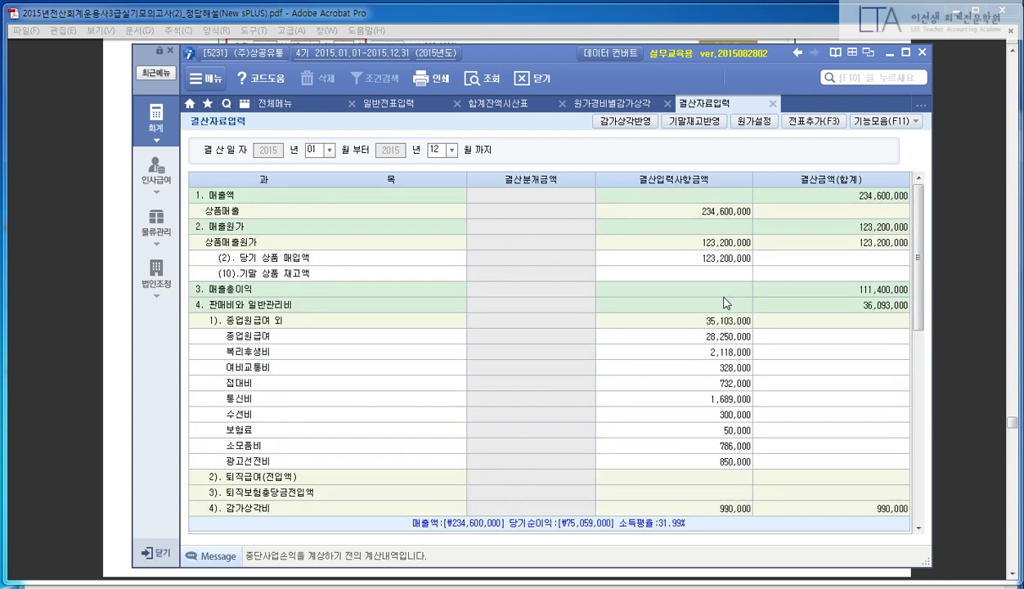
scroll(723, 302, "down", 3)
left_click(656, 382)
left_click(702, 398)
left_click(654, 359)
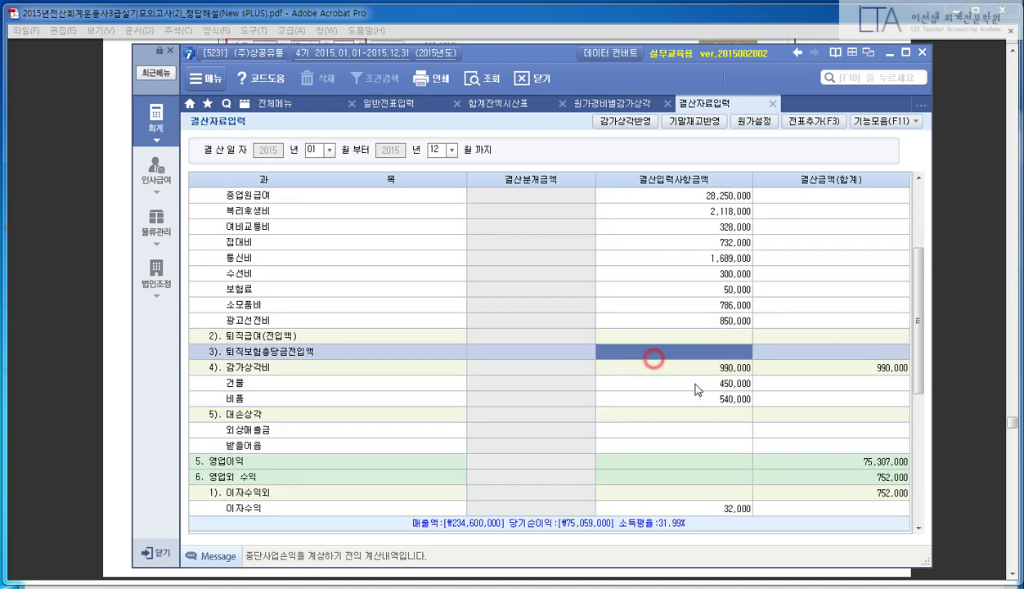
left_click(701, 367)
left_click(704, 398)
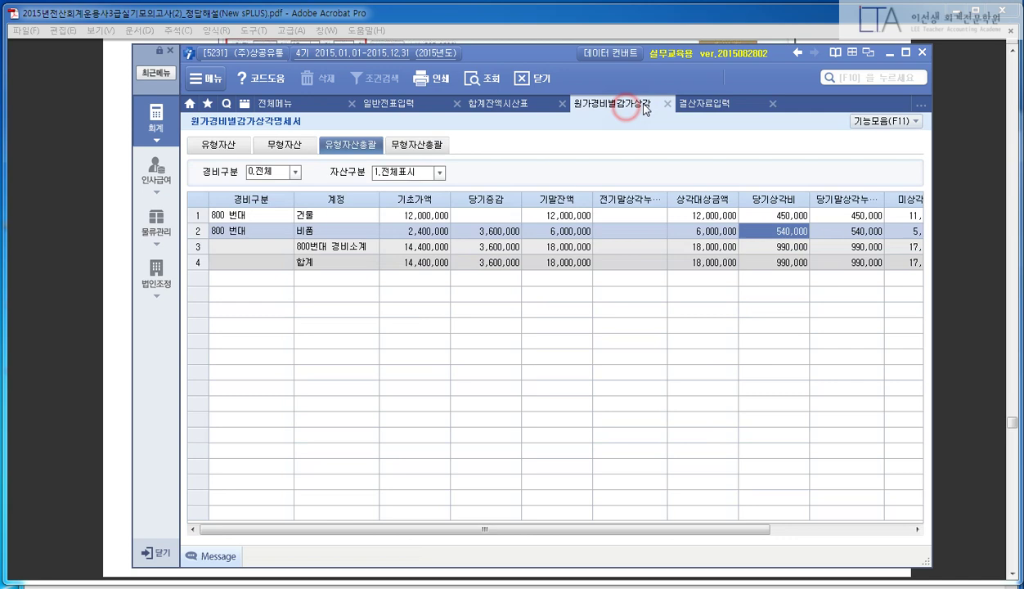
- Close the 원가경비별감가상각명세서 tab after a final comparison
left_click(613, 104)
left_click(667, 104)
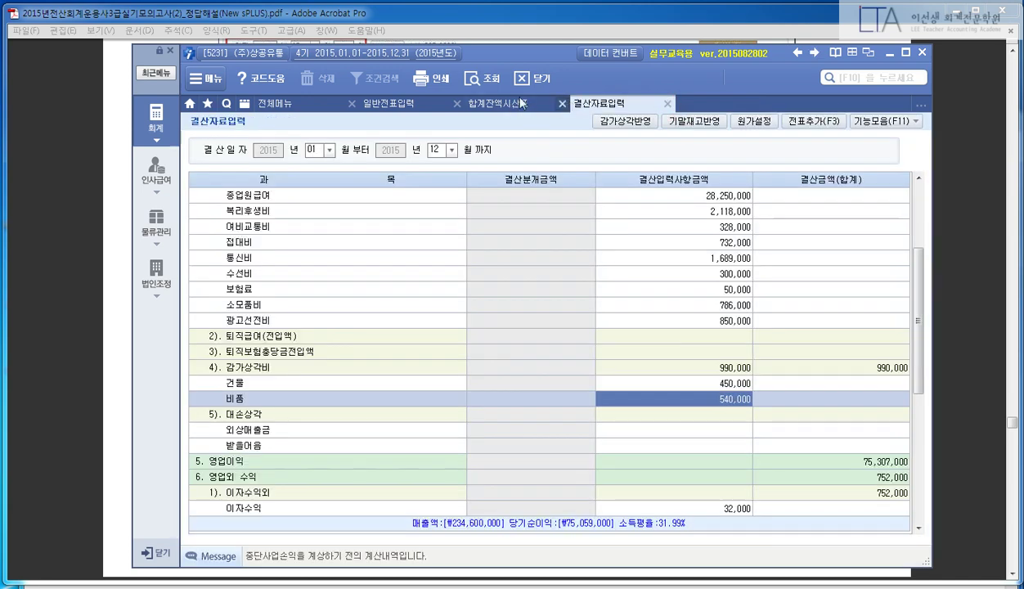
left_click(429, 27)
- Scroll to problem (4) and box the 외상매출금 and 받을어음 balance calculations
scroll(561, 256, "down", 10)
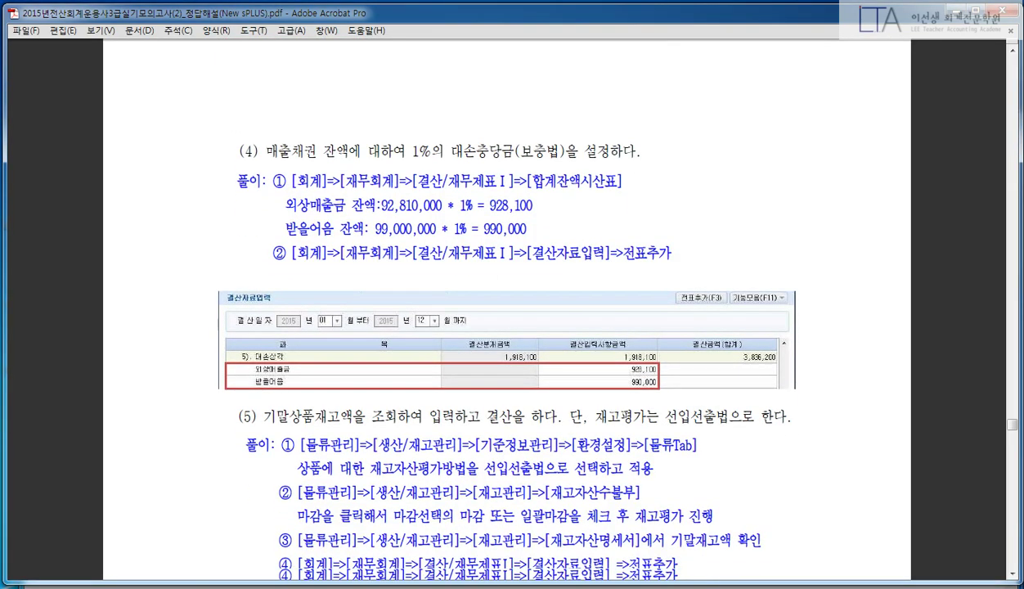
scroll(552, 204, "down", 3)
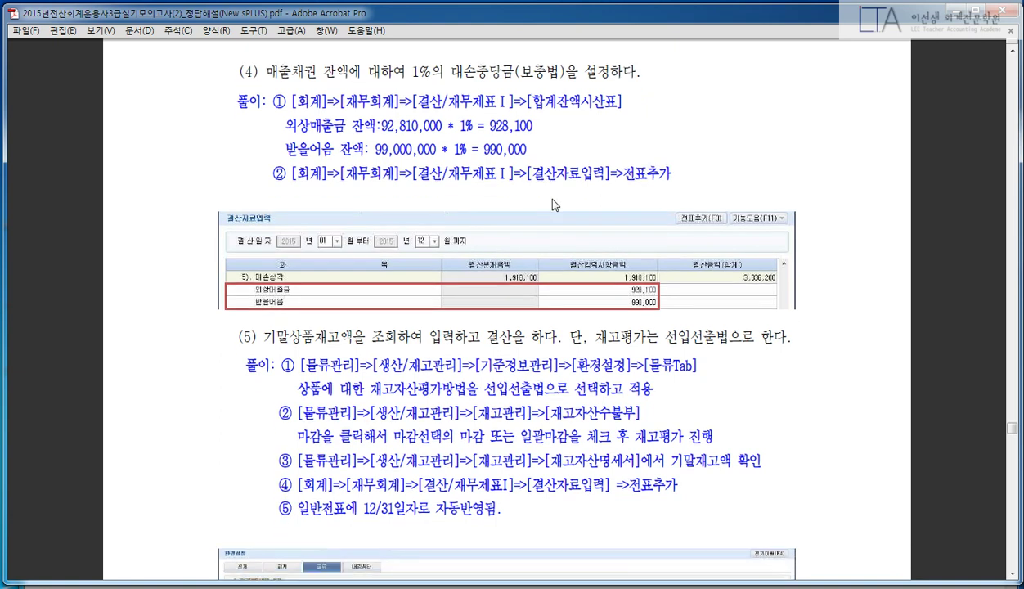
scroll(495, 304, "down", 1)
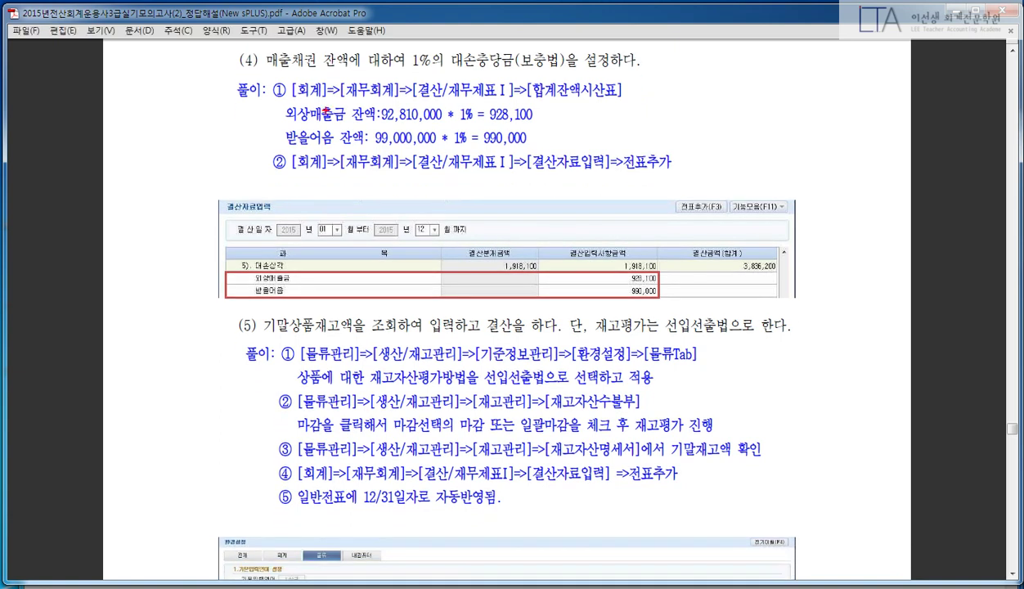
left_click_drag(263, 102, 586, 152)
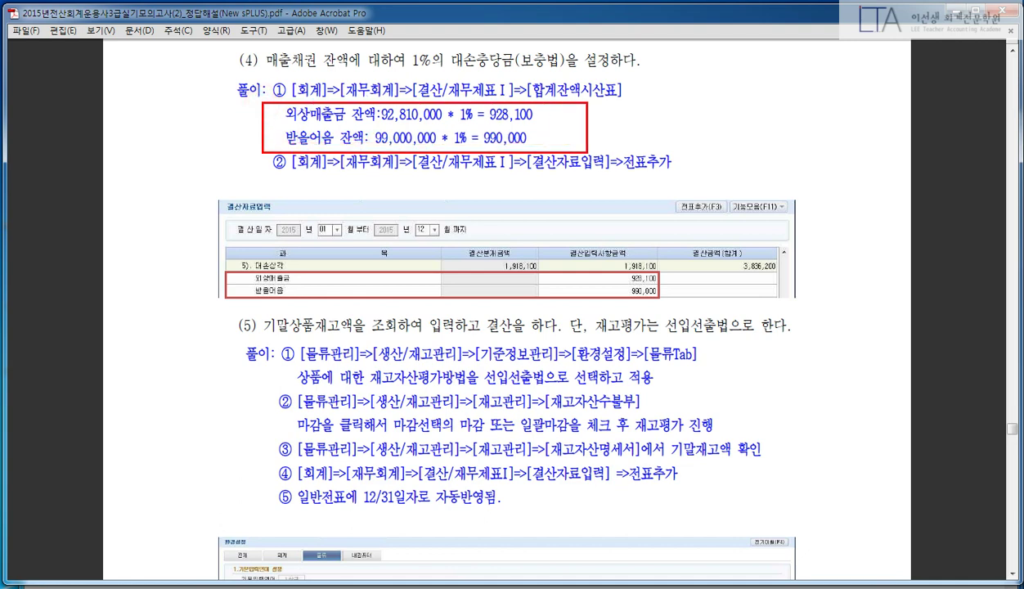
key("alt+Tab")
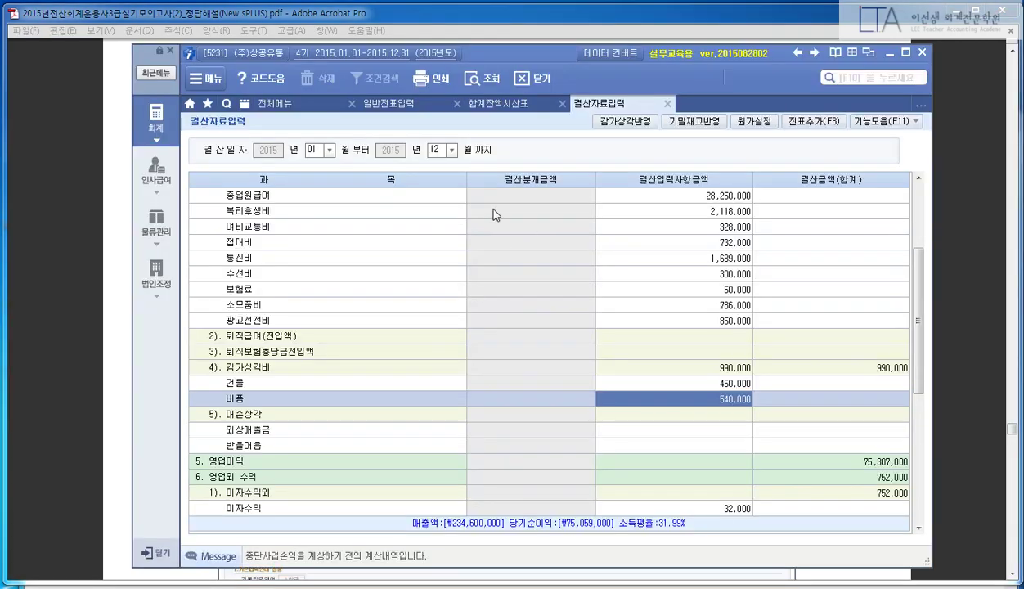
- Refresh the 합계잔액시산표 and highlight the 외상매출금 balance of 92,810,000
left_click(498, 104)
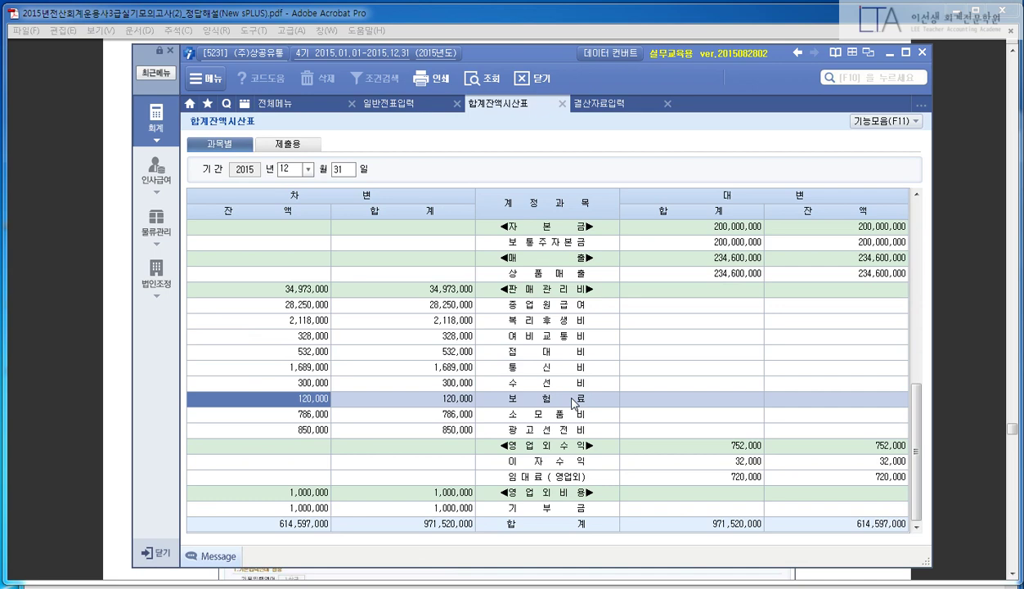
key("F12")
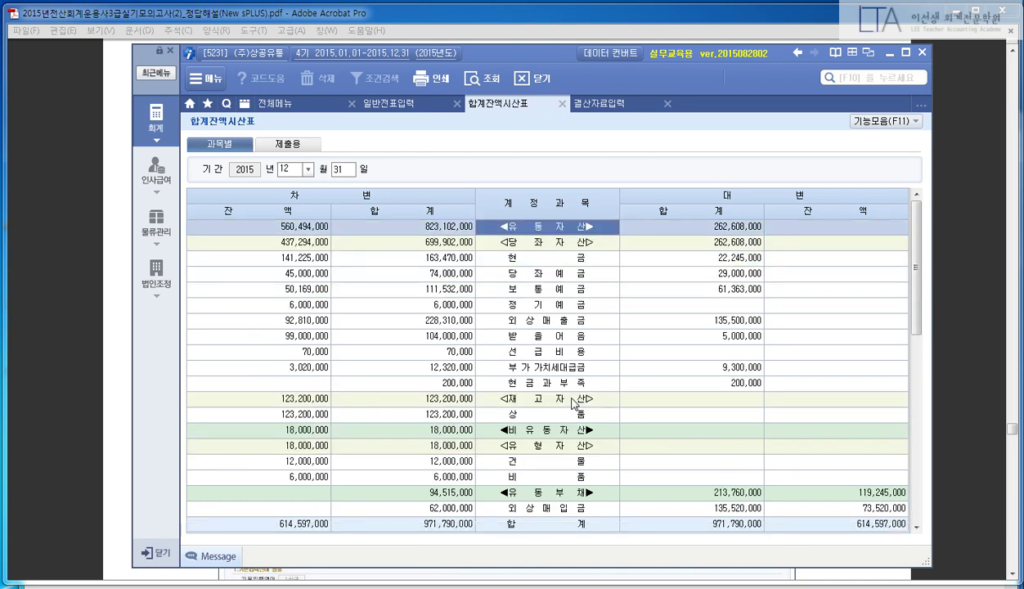
left_click(317, 322)
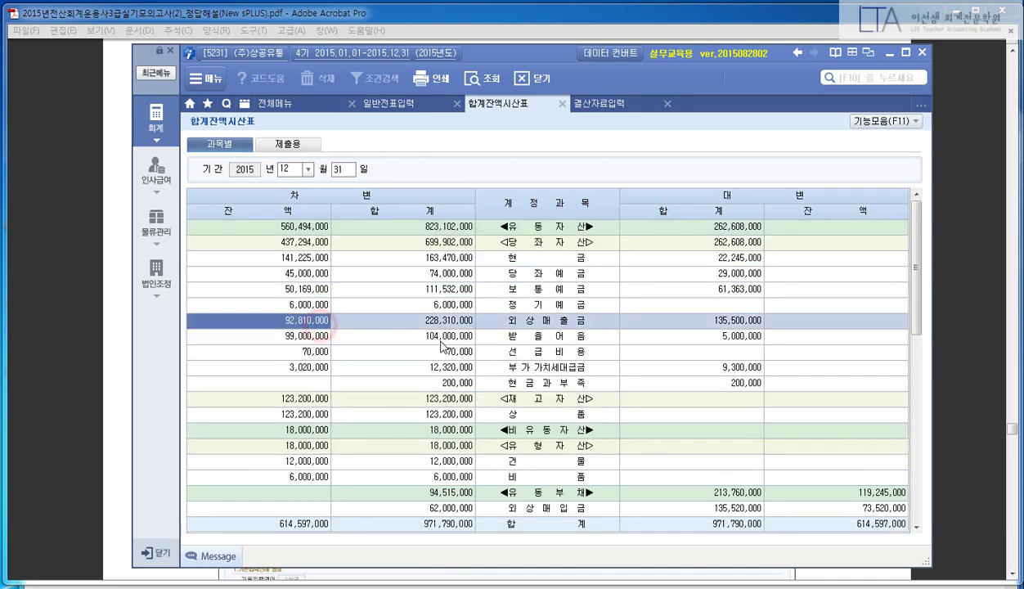
left_click_drag(274, 304, 358, 335)
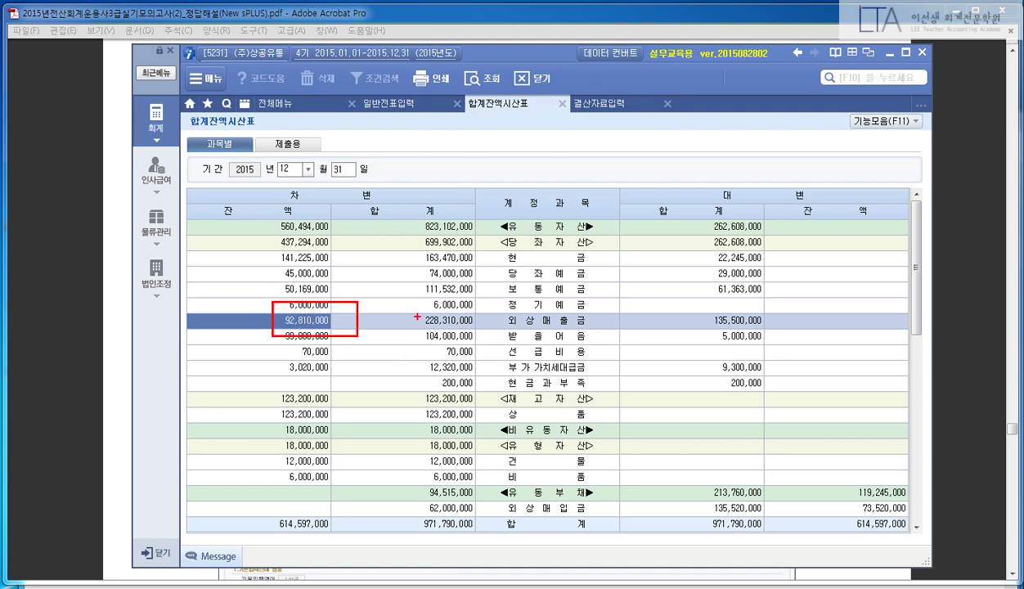
mouse_move(472, 288)
left_mouse_down()
mouse_move(441, 331)
mouse_move(474, 327)
left_mouse_up()
mouse_move(507, 331)
left_mouse_down()
mouse_move(507, 286)
mouse_move(561, 292)
mouse_move(578, 324)
left_mouse_up()
left_click_drag(787, 324, 899, 348)
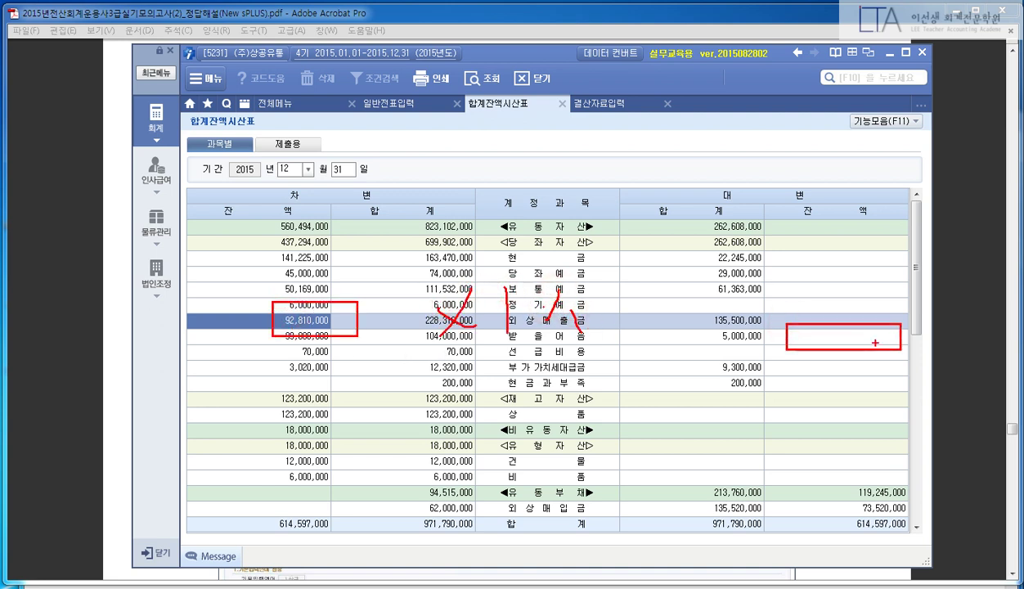
mouse_move(851, 313)
left_mouse_down()
mouse_move(820, 373)
mouse_move(904, 360)
left_mouse_up()
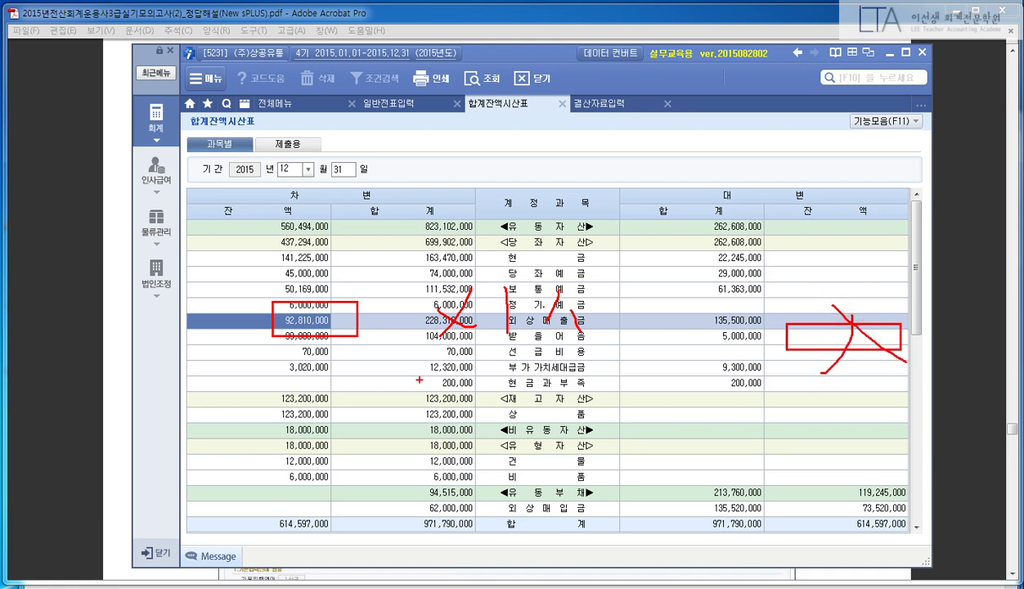
key("Escape")
- Mark 외상매출금 92,810,000 and 받을어음 99,000,000, then open the calculator holding 92,810,000
left_click_drag(259, 305, 369, 331)
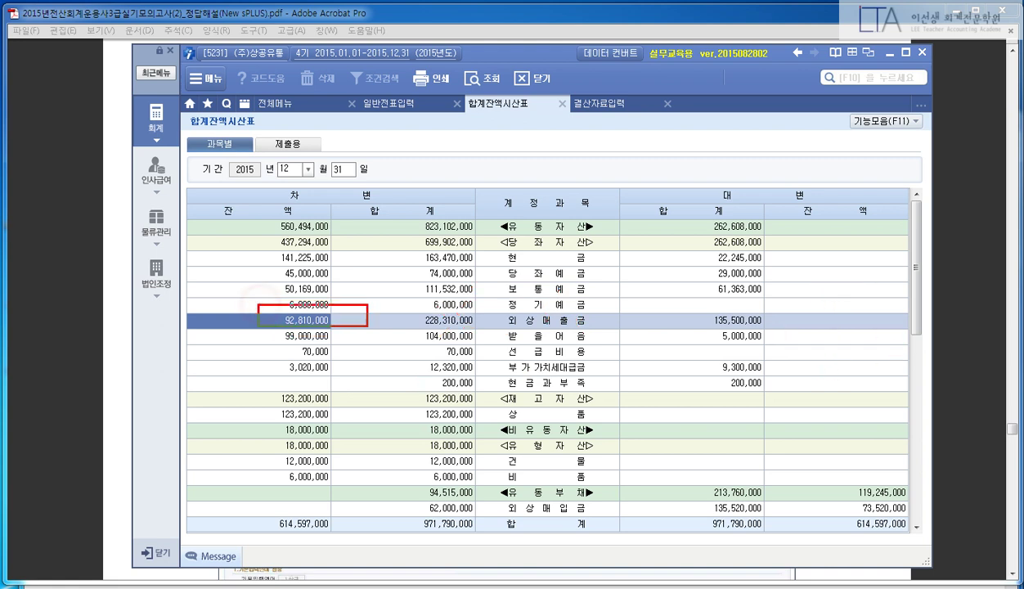
left_click_drag(274, 330, 366, 345)
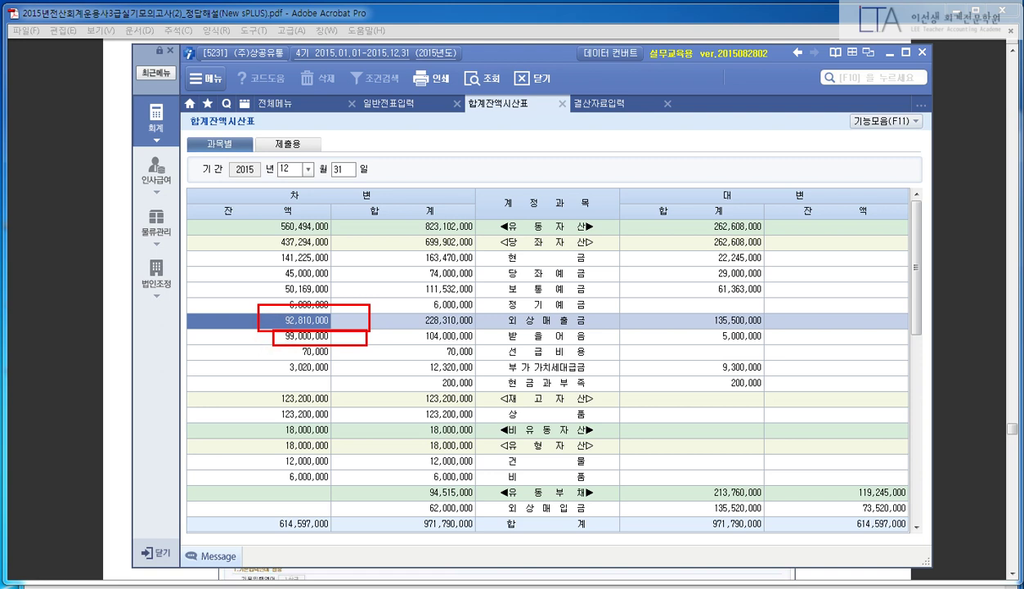
key("Escape")
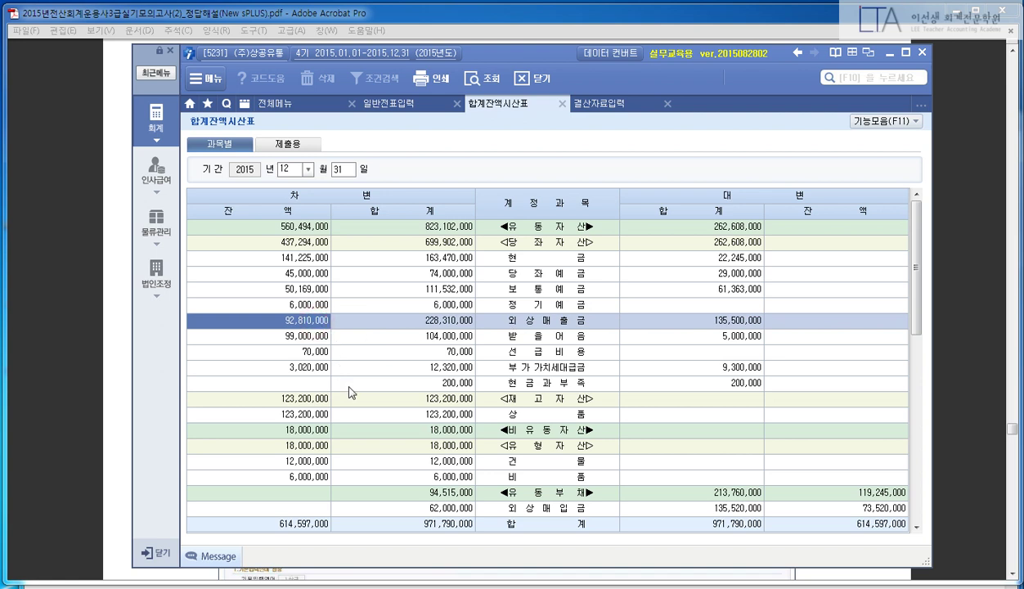
key("ctrl+0")
left_click(578, 223)
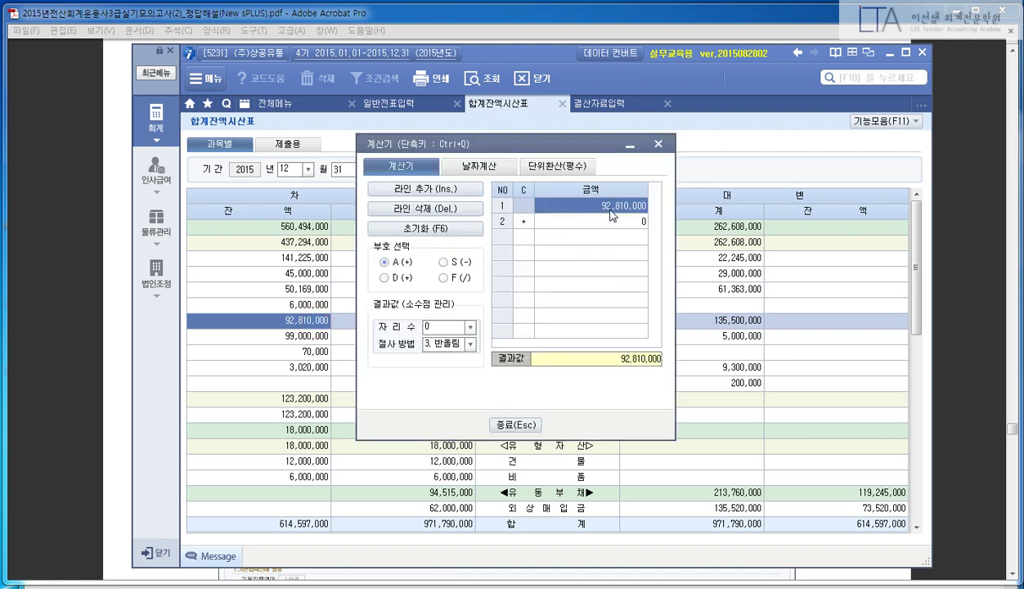
- Multiply 92,810,000 by 0.01 in the calculator to get 928,100, then return to 결산자료입력
left_click(383, 277)
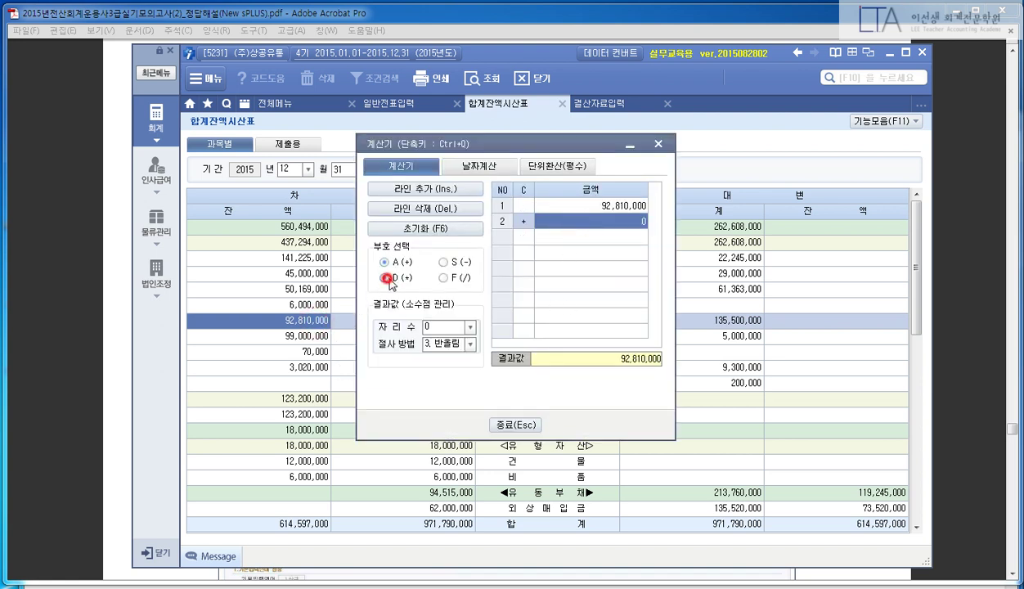
key("Return")
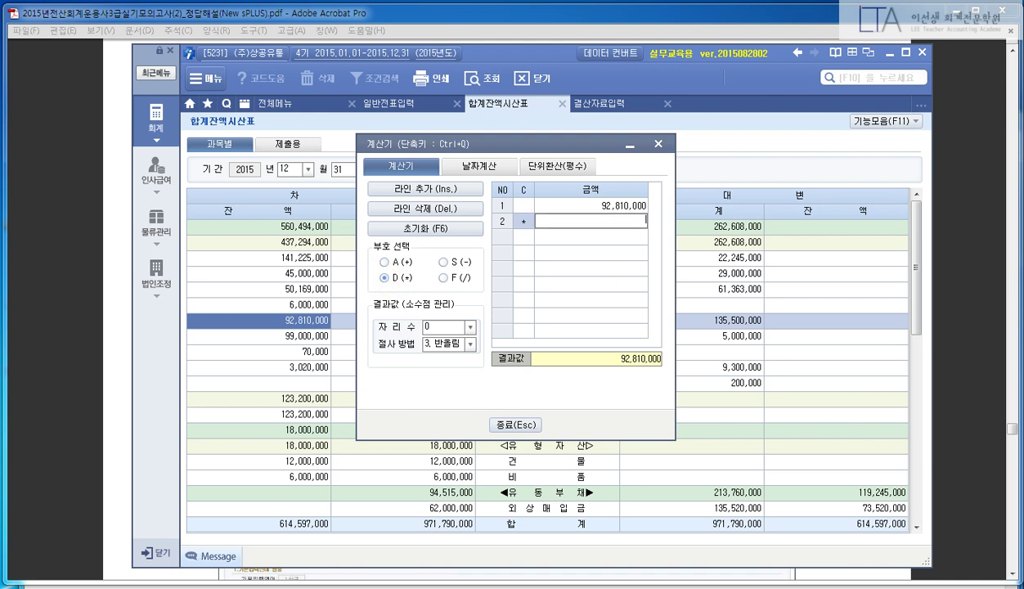
key("Return")
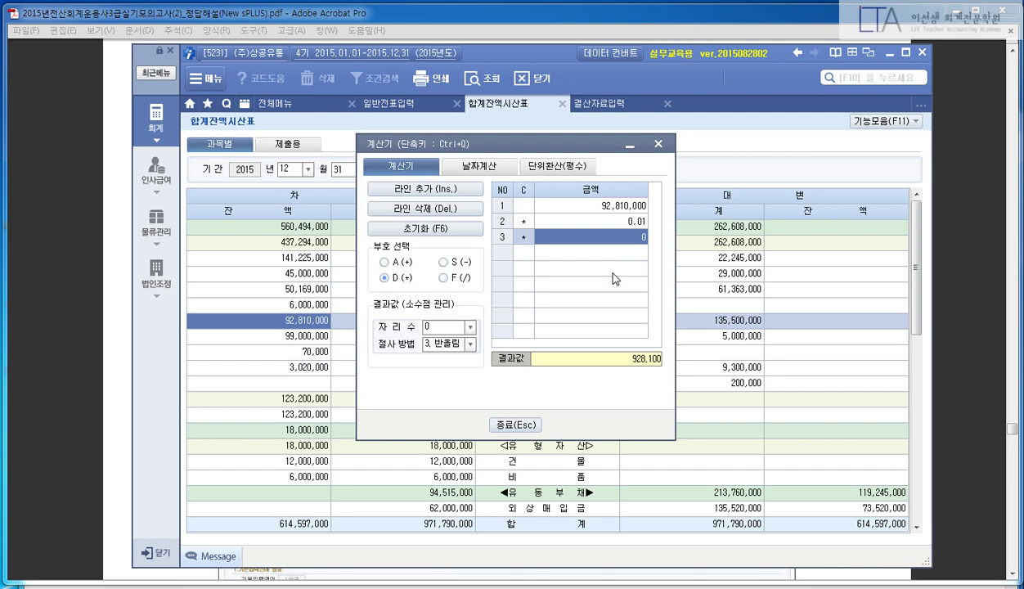
left_click_drag(560, 144, 391, 191)
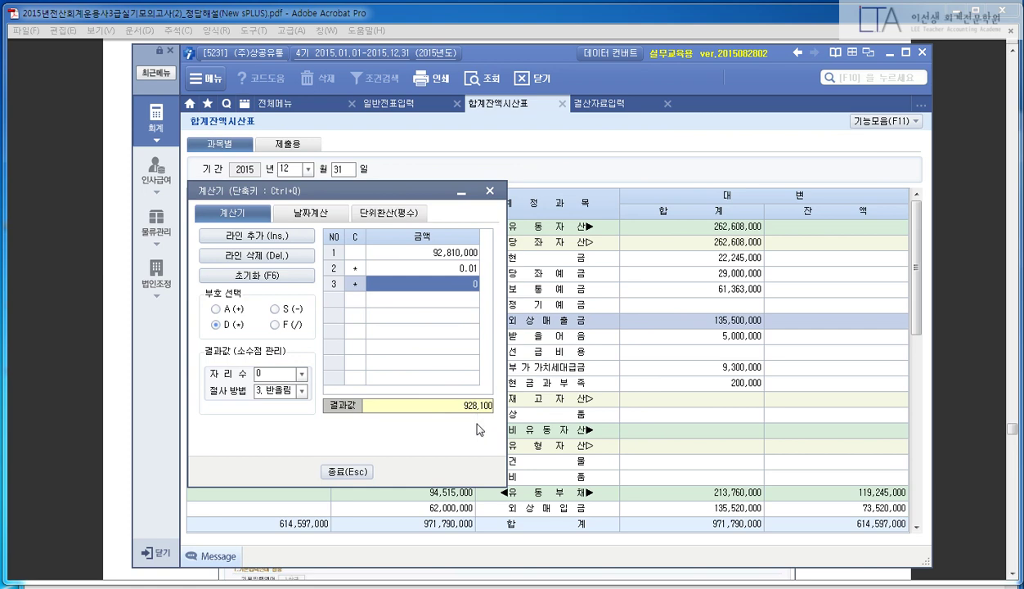
left_click(589, 102)
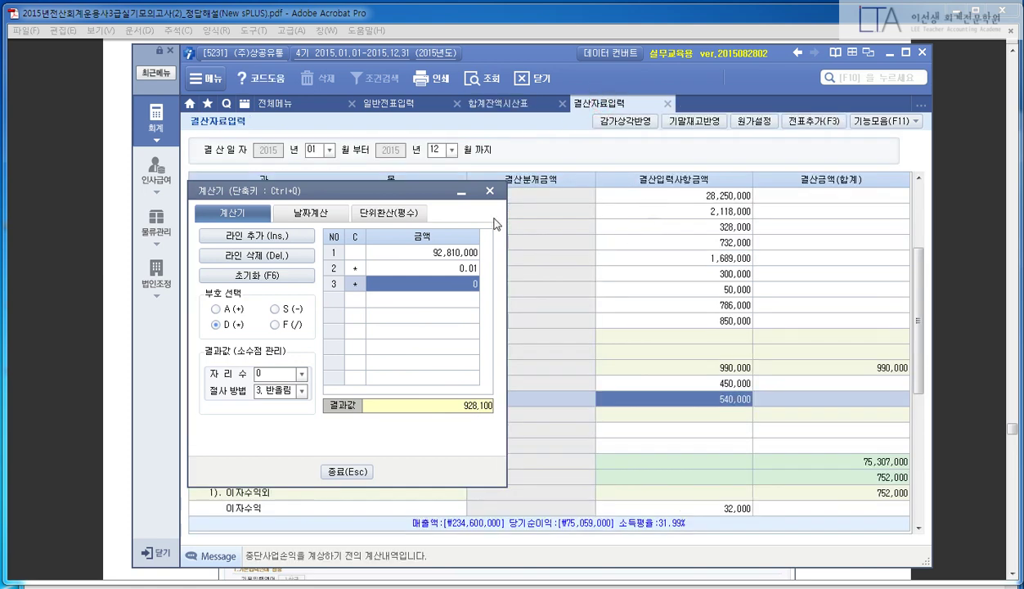
- Enter 928,100 as the 외상매출금 bad-debt amount under 5). 대손상각
left_click(489, 191)
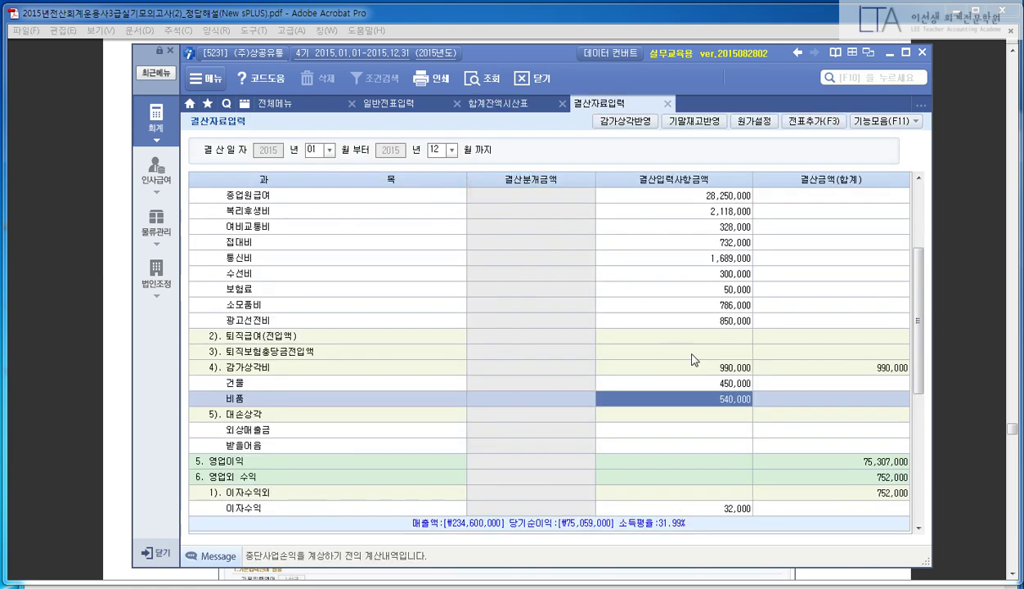
left_click(689, 429)
scroll(593, 401, "down", 3)
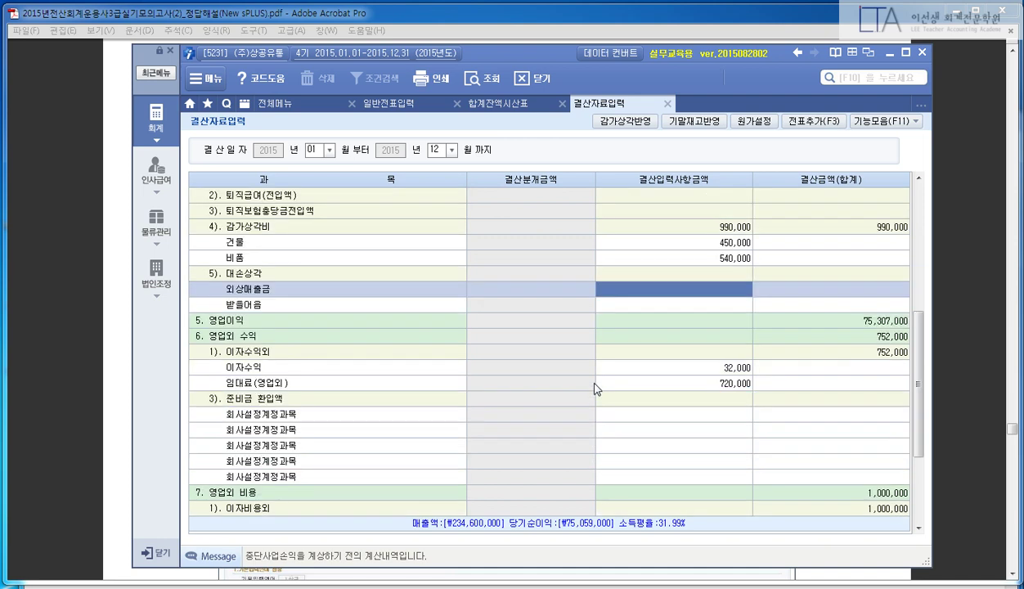
type("928100")
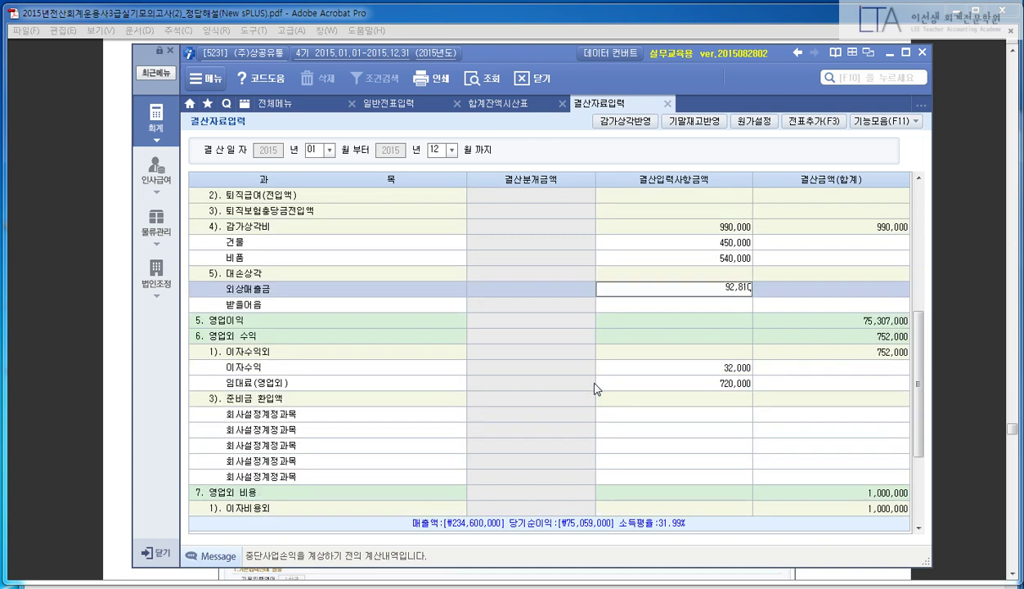
key("Return")
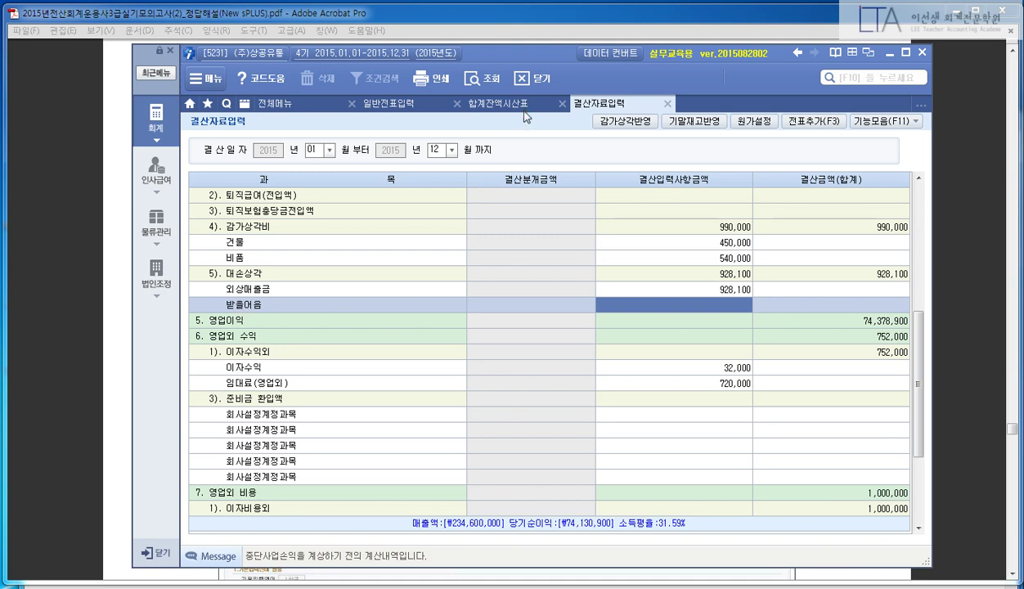
- Check the 99,000,000 받을어음 balance and enter 990,000 as its bad-debt amount
left_click(515, 108)
left_click(527, 340)
left_click(297, 332)
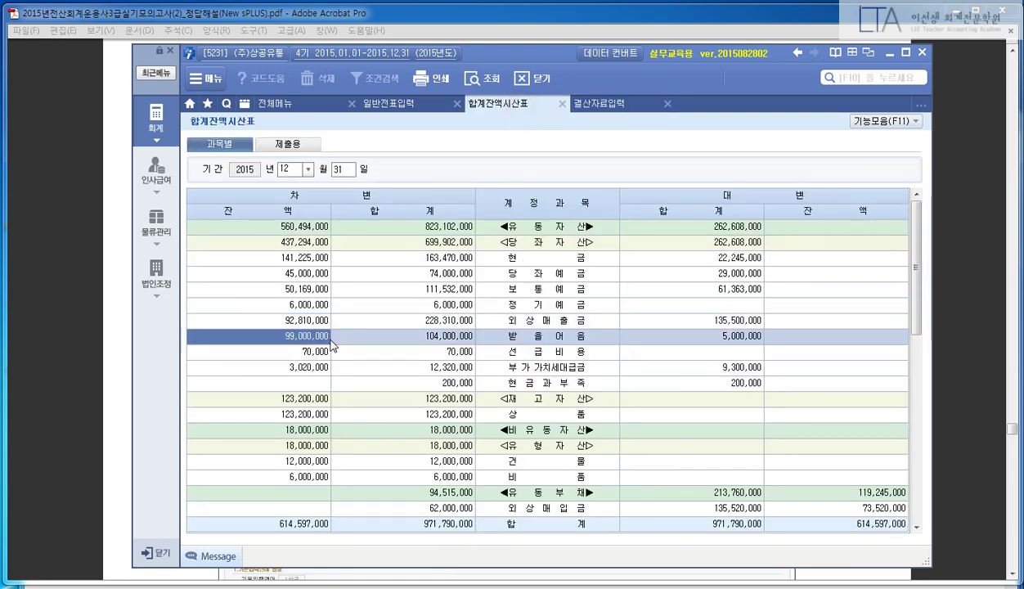
left_click(603, 104)
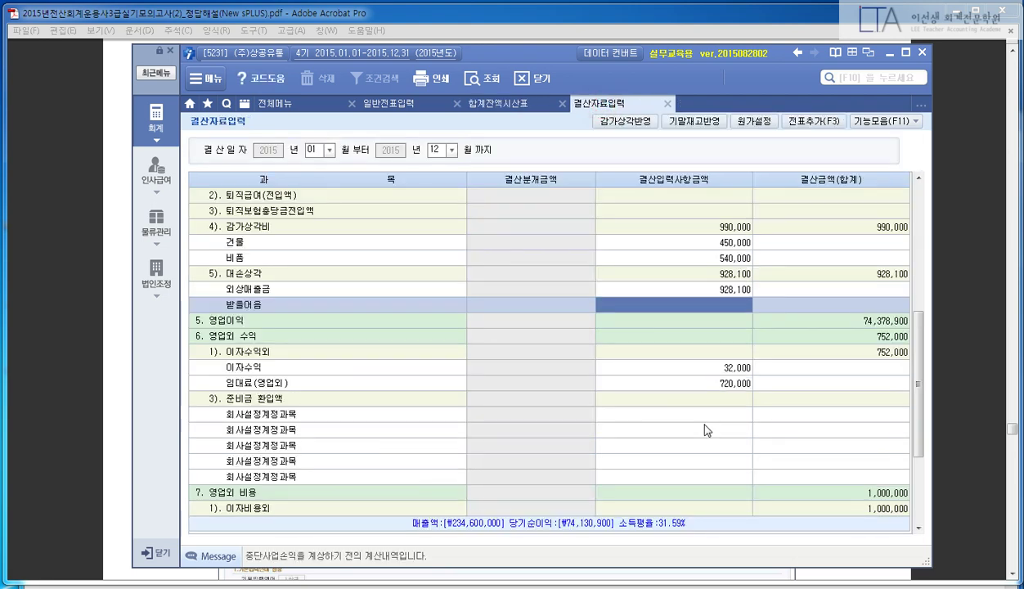
type("990,000")
key("Return")
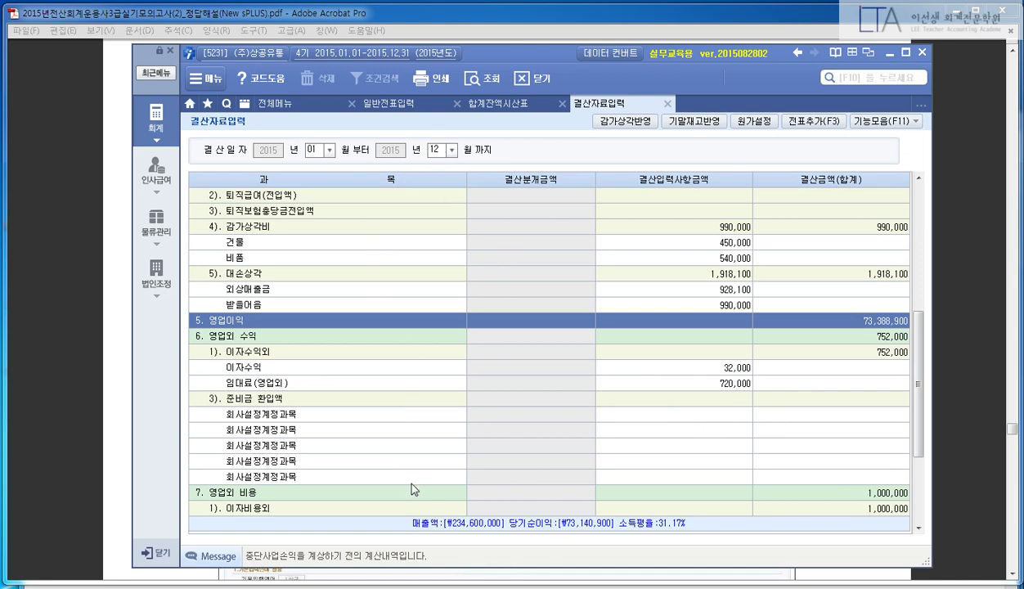
left_click(115, 443)
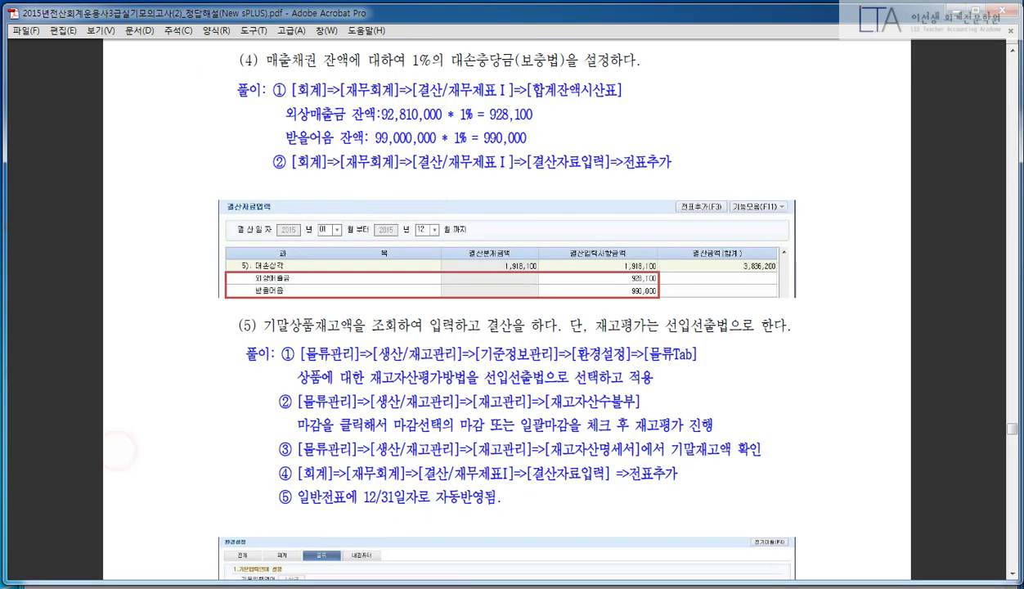
- Read the answer sheet's ending-inventory problem (5), close the calculator, and return to New sPLUS
scroll(880, 326, "down", 3)
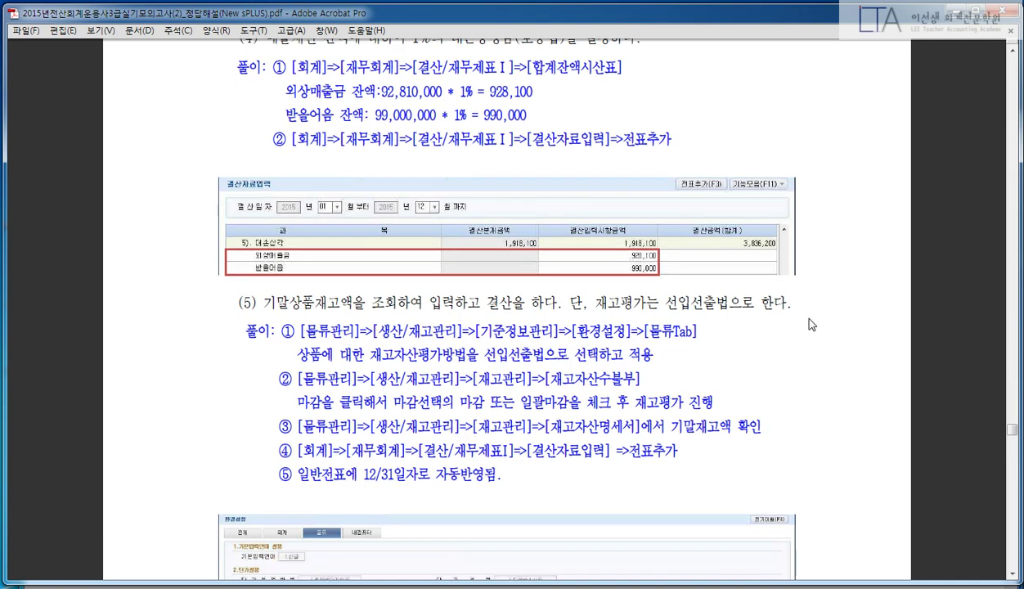
scroll(812, 319, "down", 3)
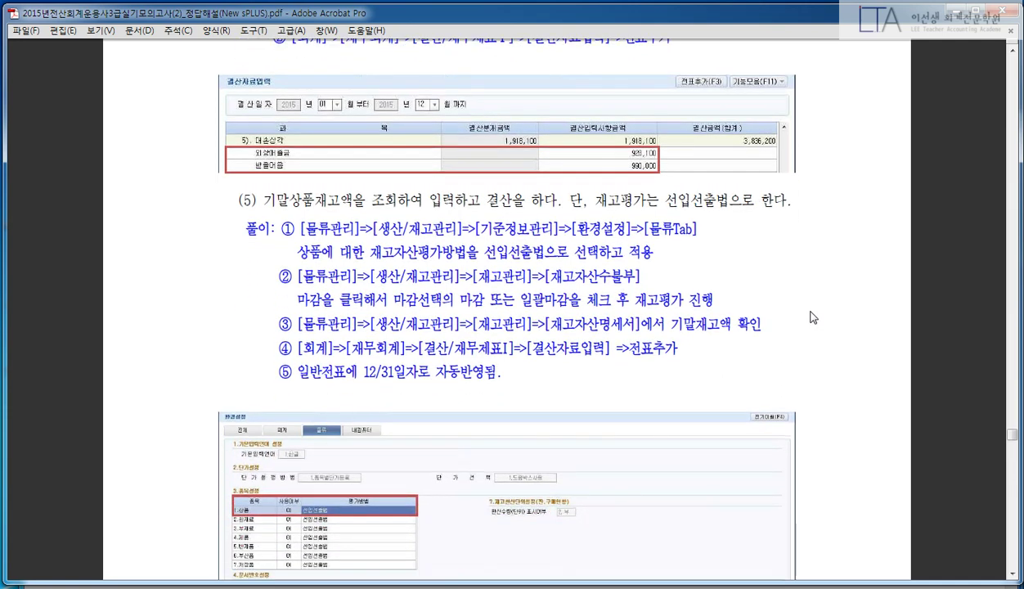
scroll(819, 315, "down", 1)
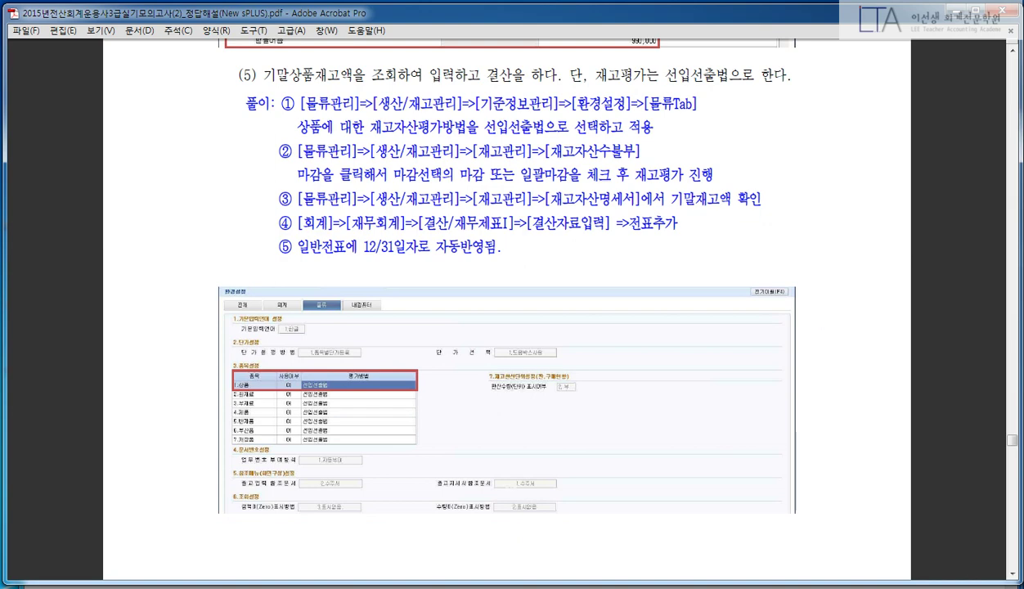
mouse_move(402, 576)
left_click(402, 531)
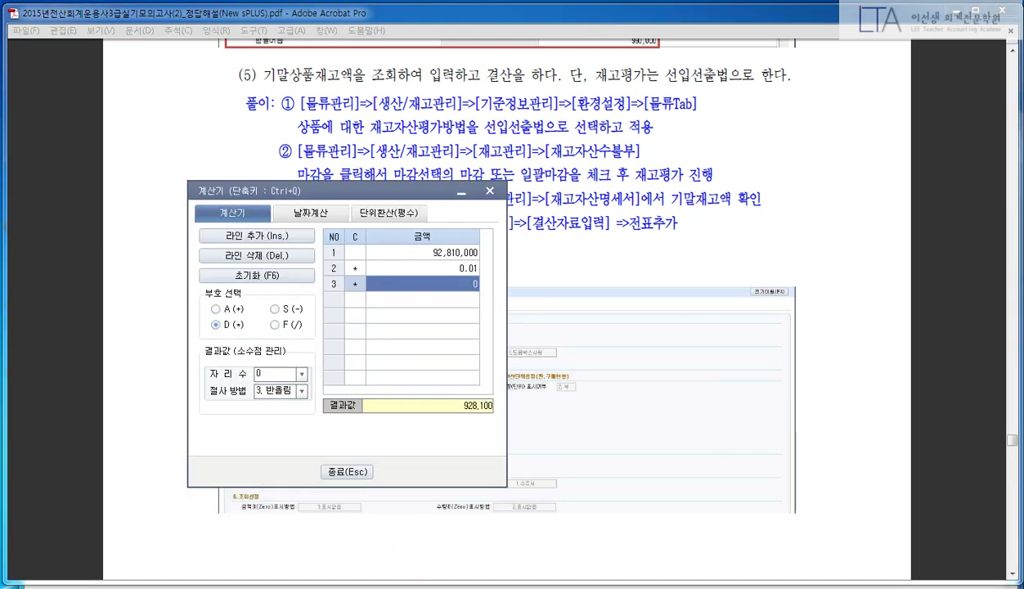
left_click(492, 192)
key("alt+Tab")
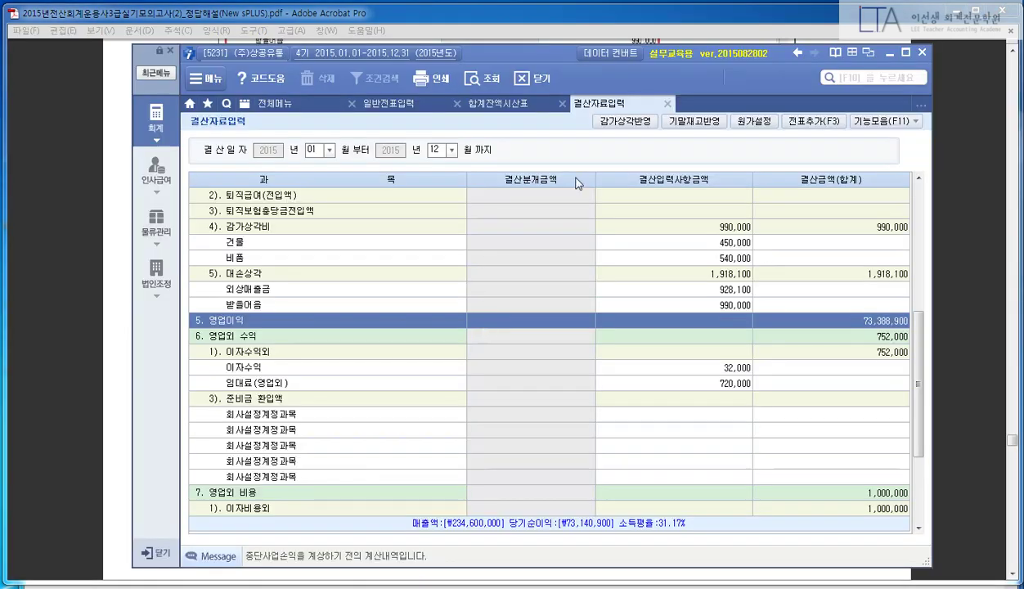
- Close the trial balance and open 재고자산수불부 from 물류관리's 재고관리 section
left_click(561, 103)
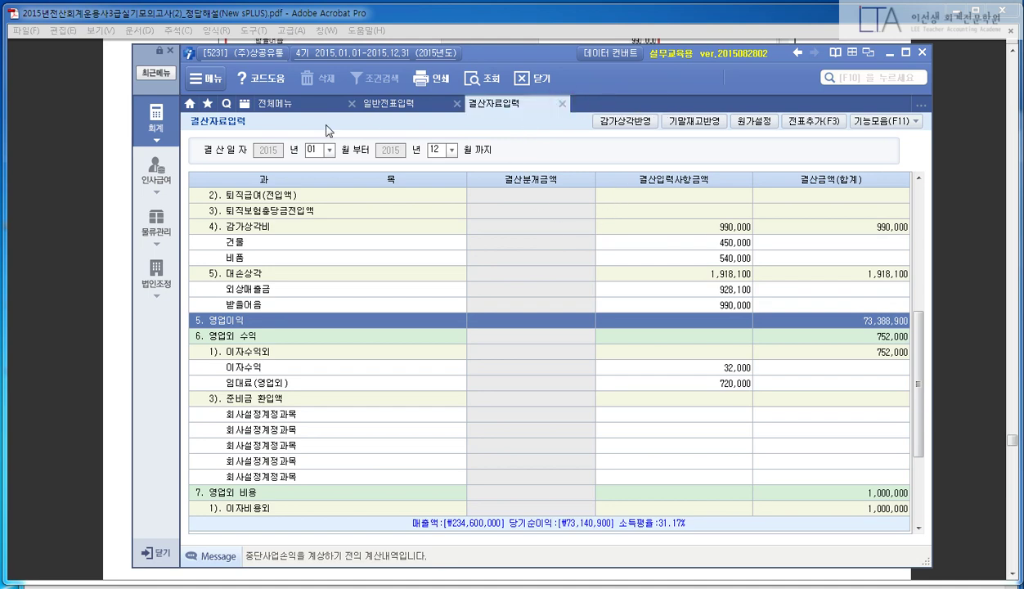
left_click(167, 221)
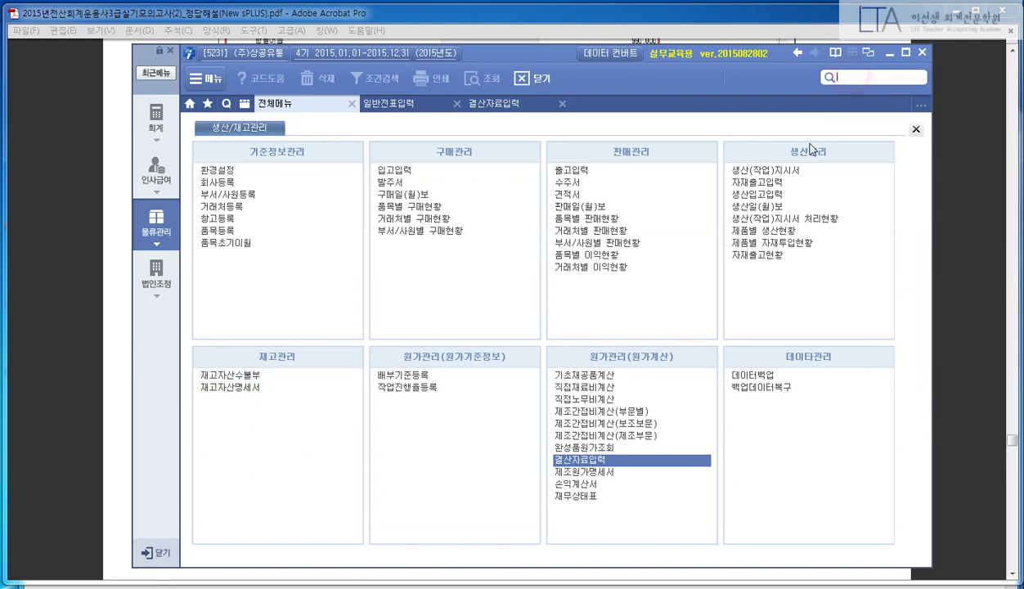
left_click(237, 378)
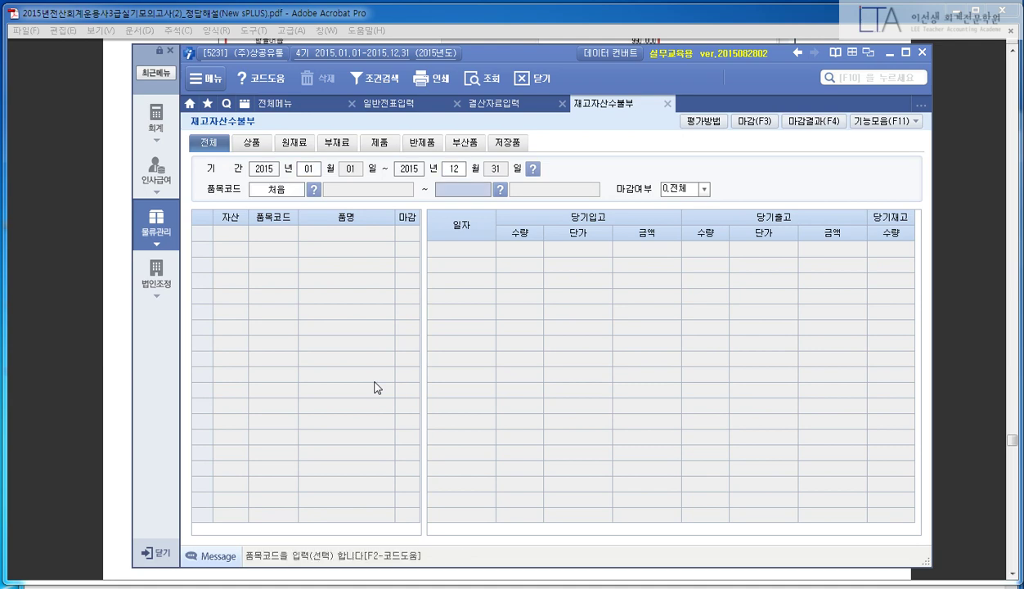
- Batch-close (일괄마감) all three goods items in 재고자산수불부, then close the ledger
key("Return")
key("Return")
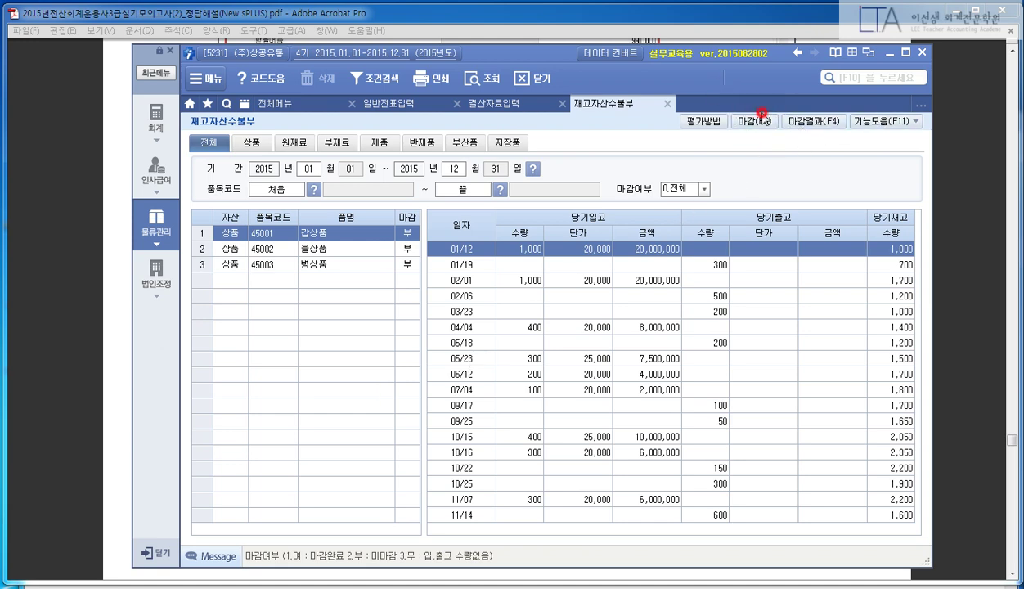
left_click(745, 122)
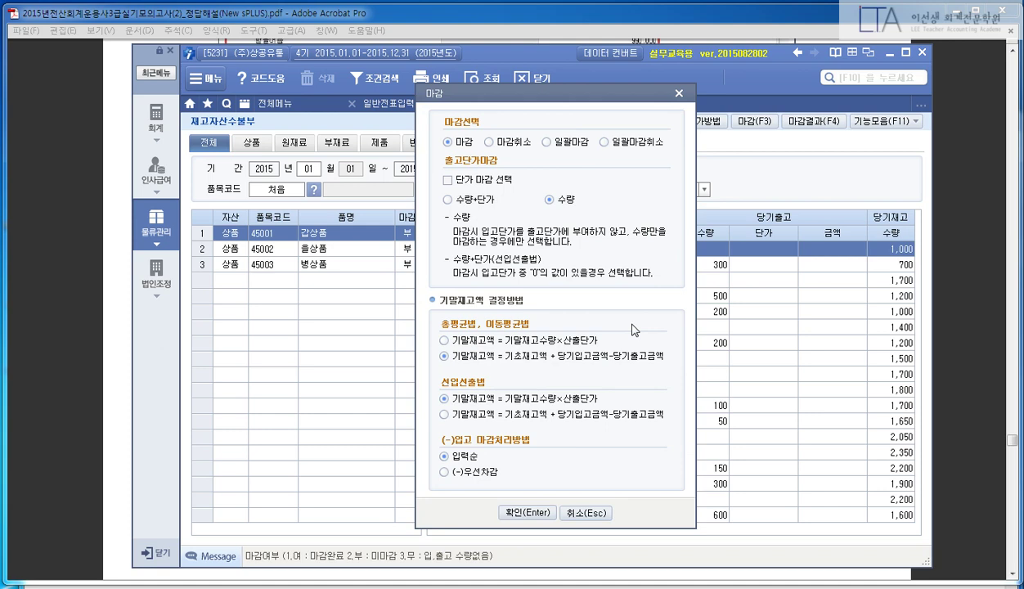
left_click(547, 142)
left_click(515, 512)
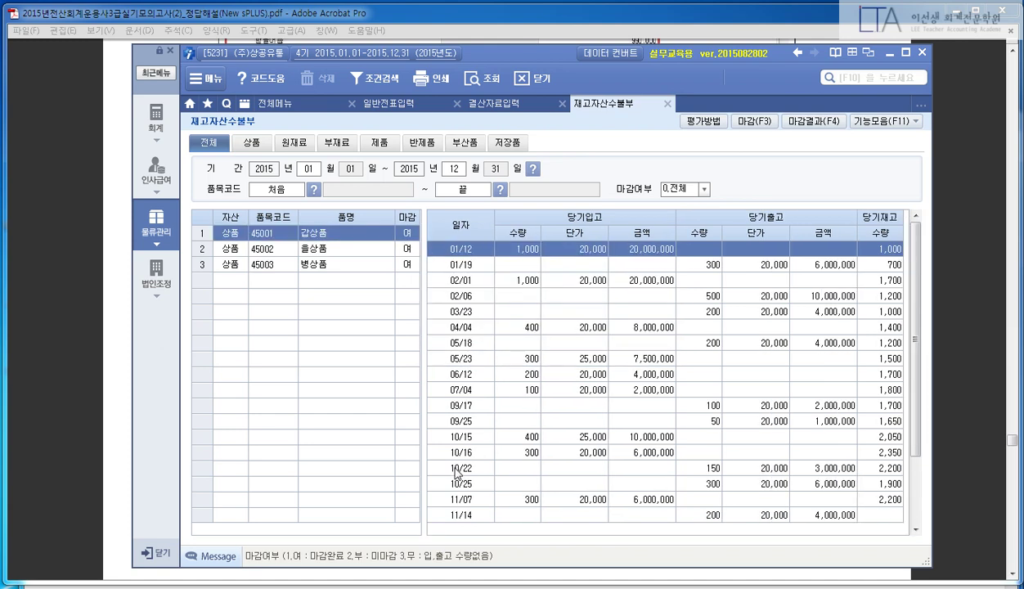
left_click(729, 327)
scroll(734, 323, "down", 2)
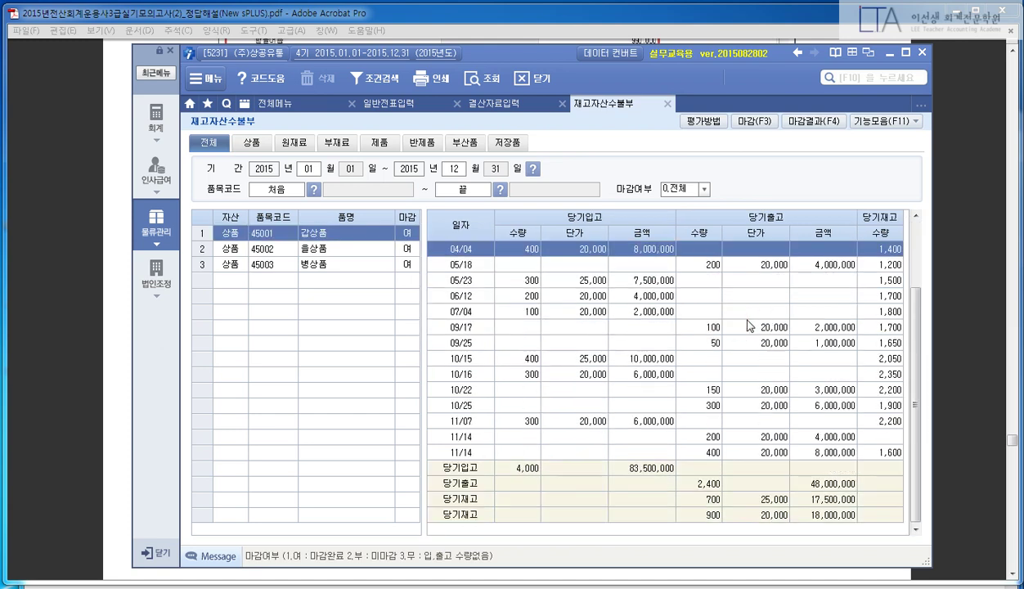
left_click(668, 103)
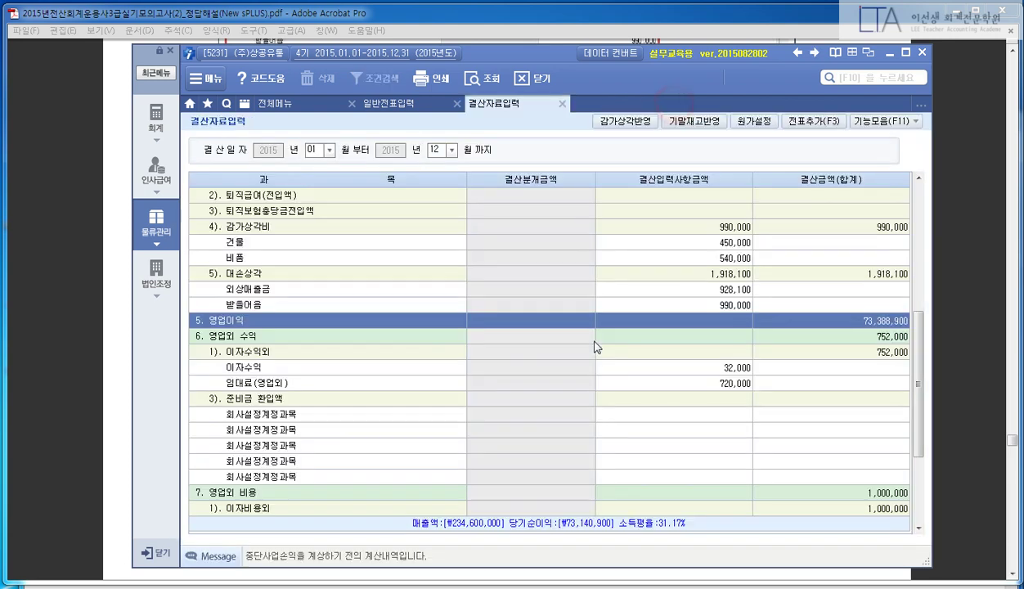
- Open 재고자산명세서 for month 12, category 1.전체, showing 45,360,000 total inventory
left_click(317, 103)
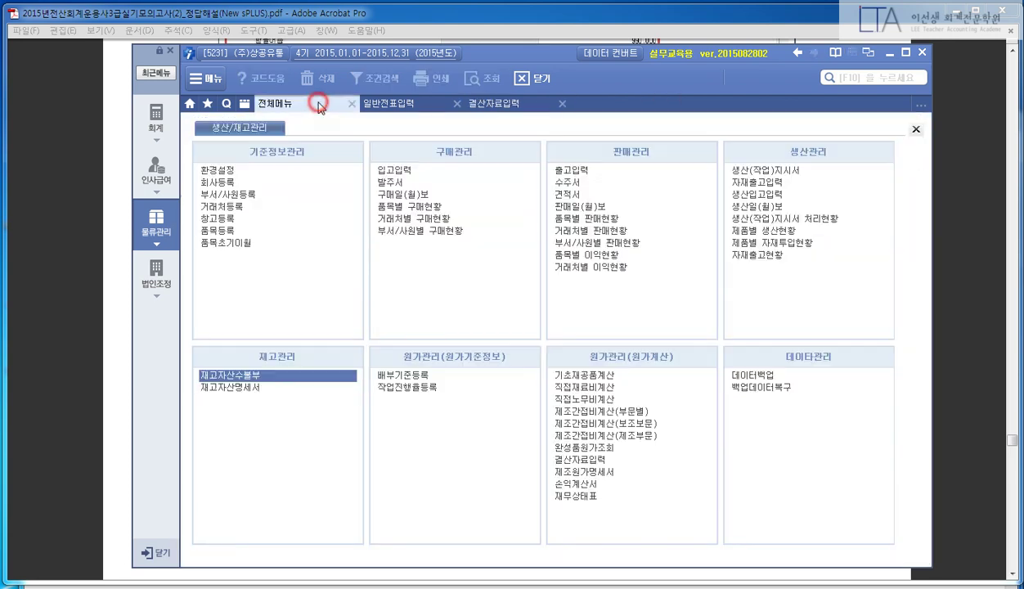
left_click(230, 387)
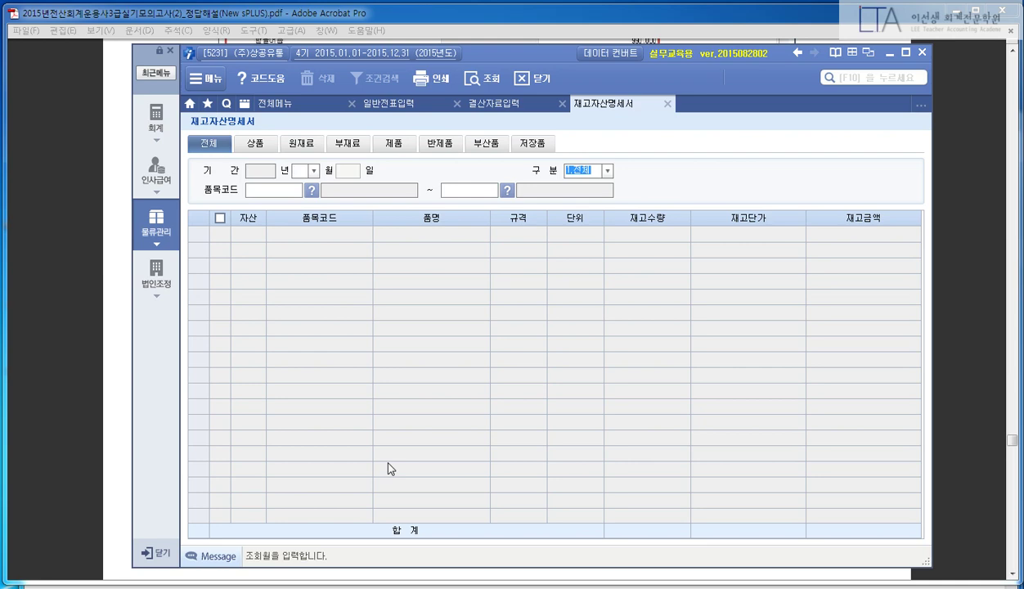
type("12")
key("Return")
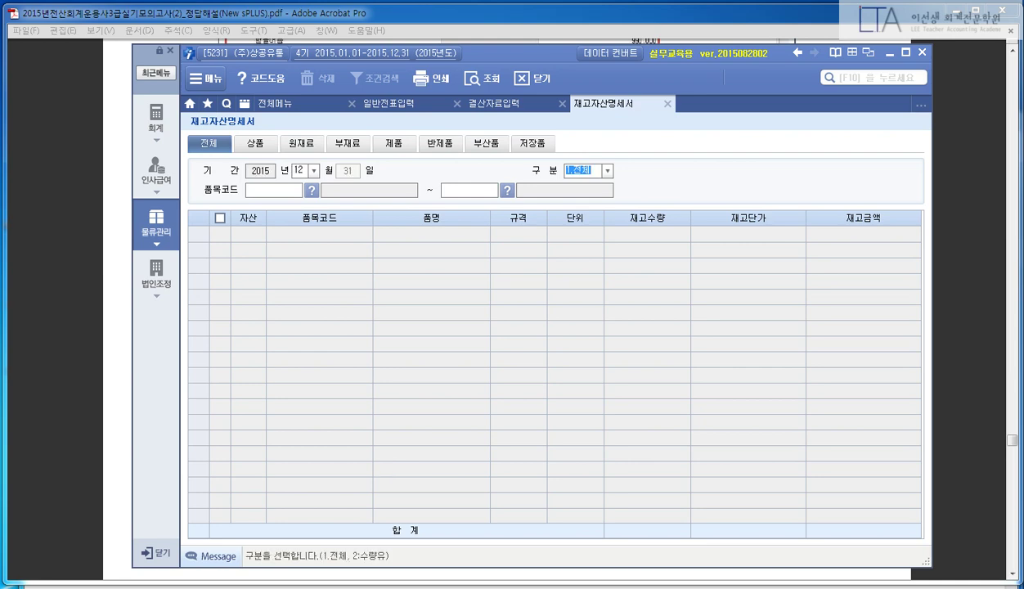
key("Return")
key("Return")
key("Return")
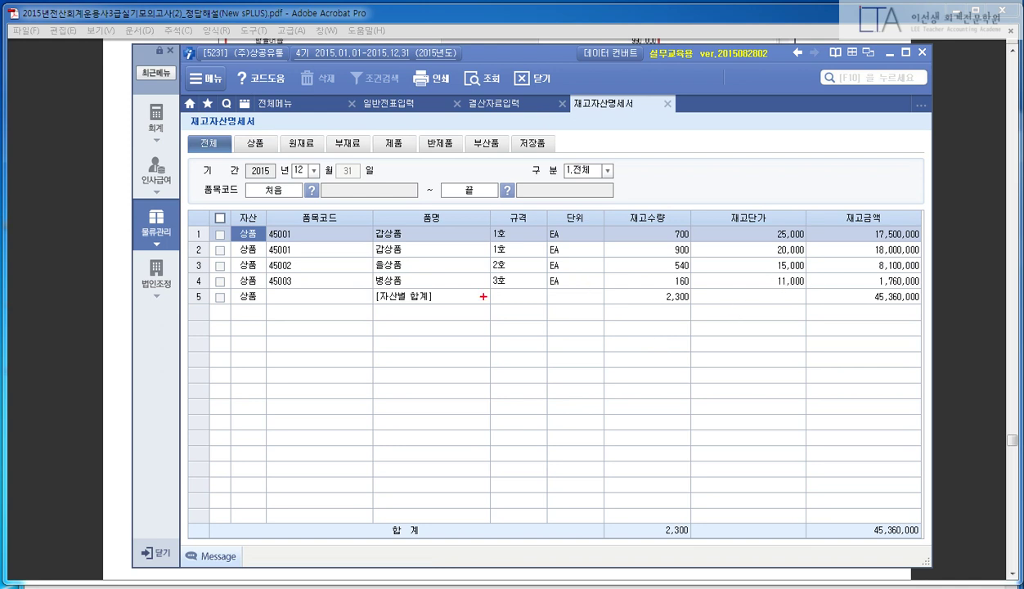
left_click_drag(822, 283, 931, 321)
left_click(492, 107)
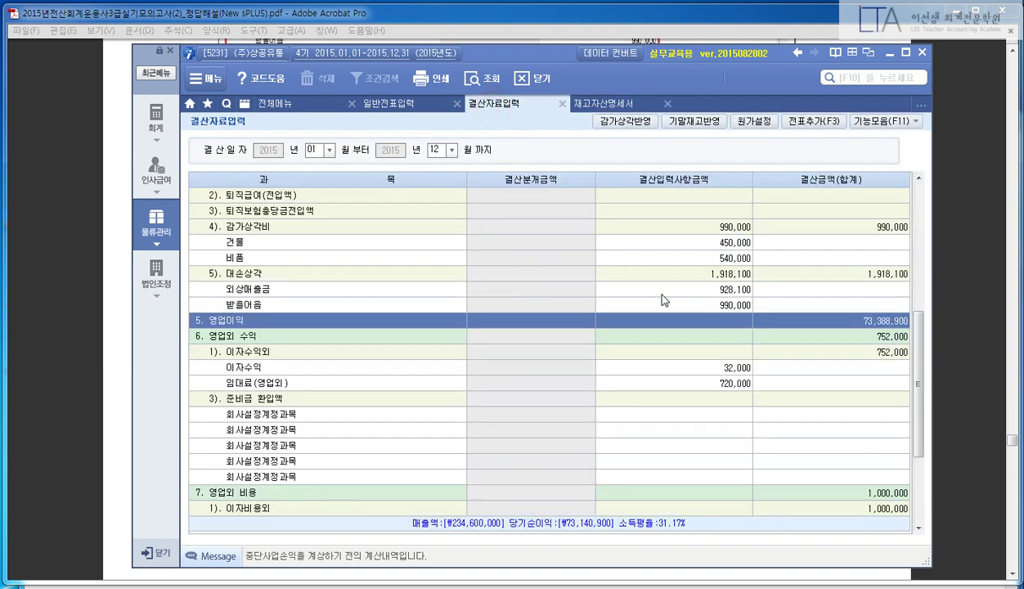
- Find the (10).기말 상품 재고액 row in 결산자료입력 by searching for 기말
scroll(661, 310, "up", 6)
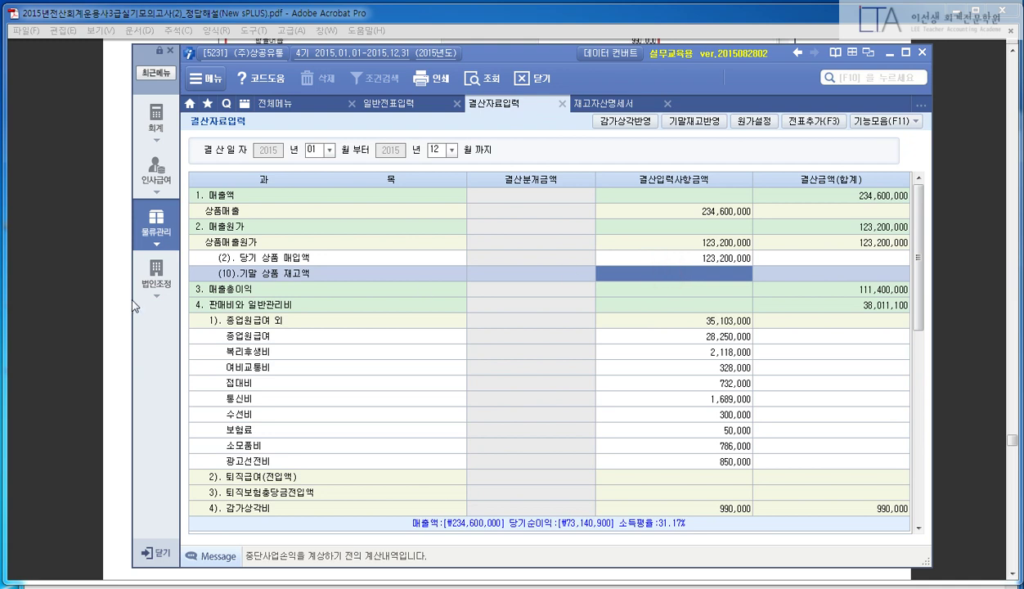
left_click_drag(204, 250, 828, 301)
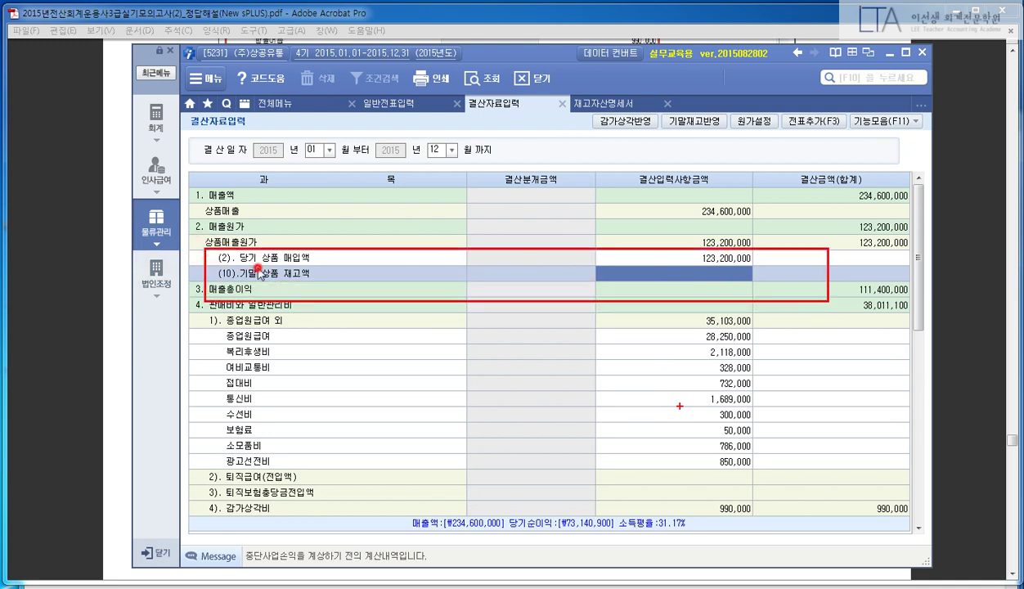
key("Escape")
left_click(206, 289)
scroll(309, 243, "down", 8)
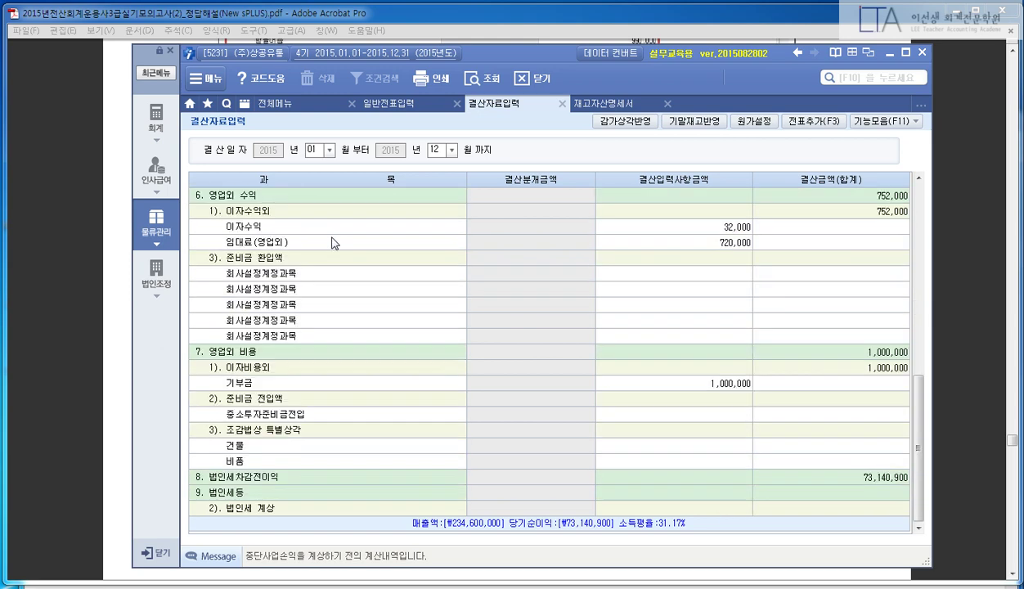
left_click(612, 323)
key("ctrl+f")
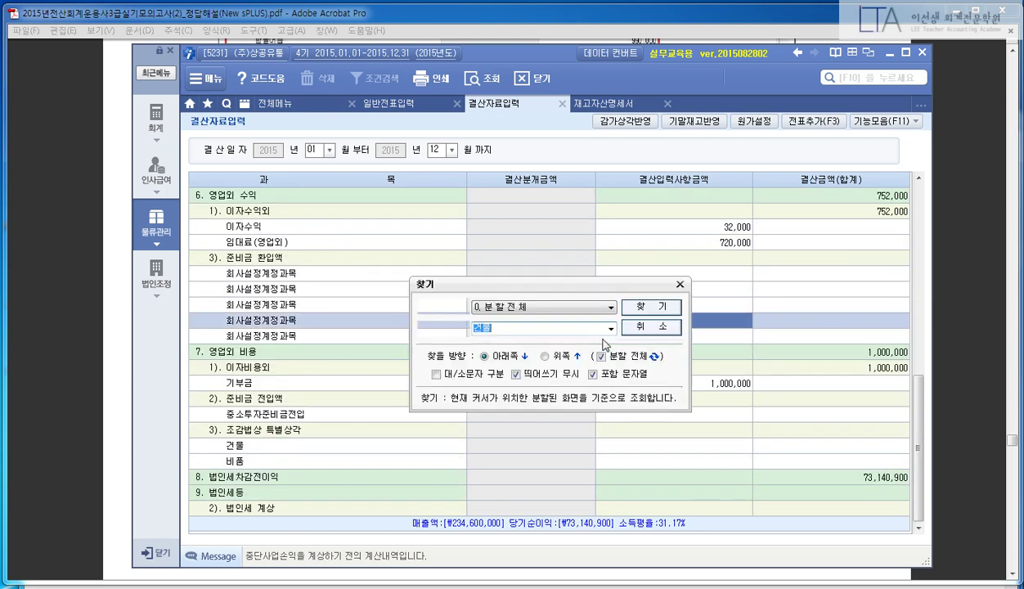
type("기말")
key("Return")
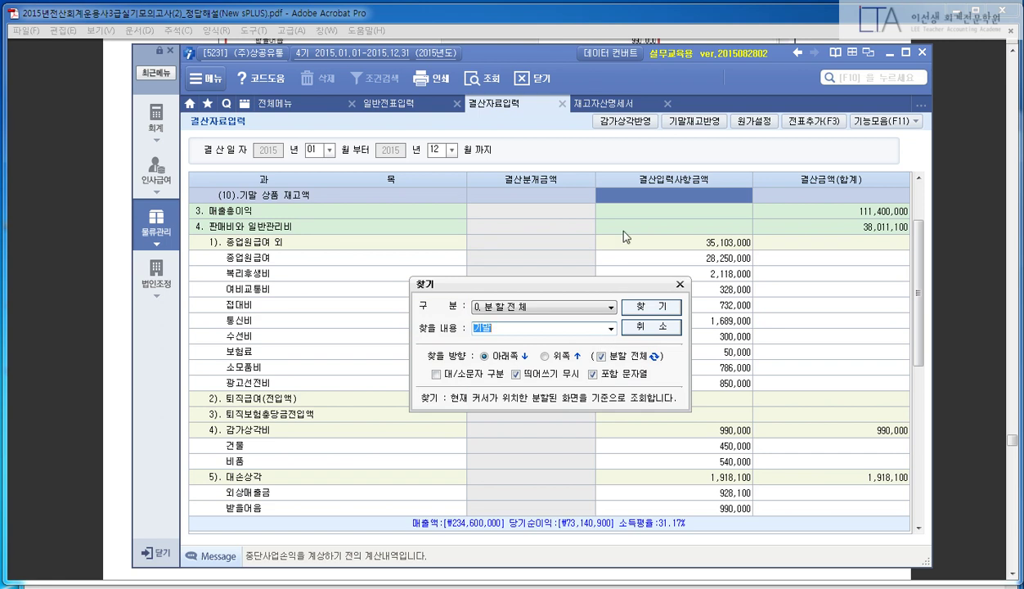
key("Escape")
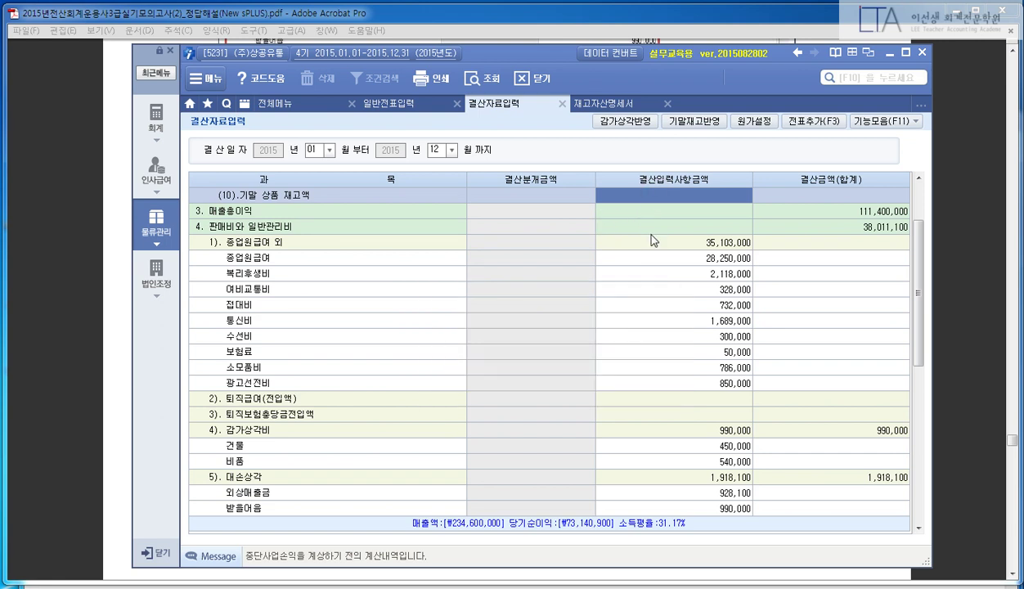
- Clear a mistaken 540,000 entry from the ending merchandise inventory amount
type("540000")
key("Return")
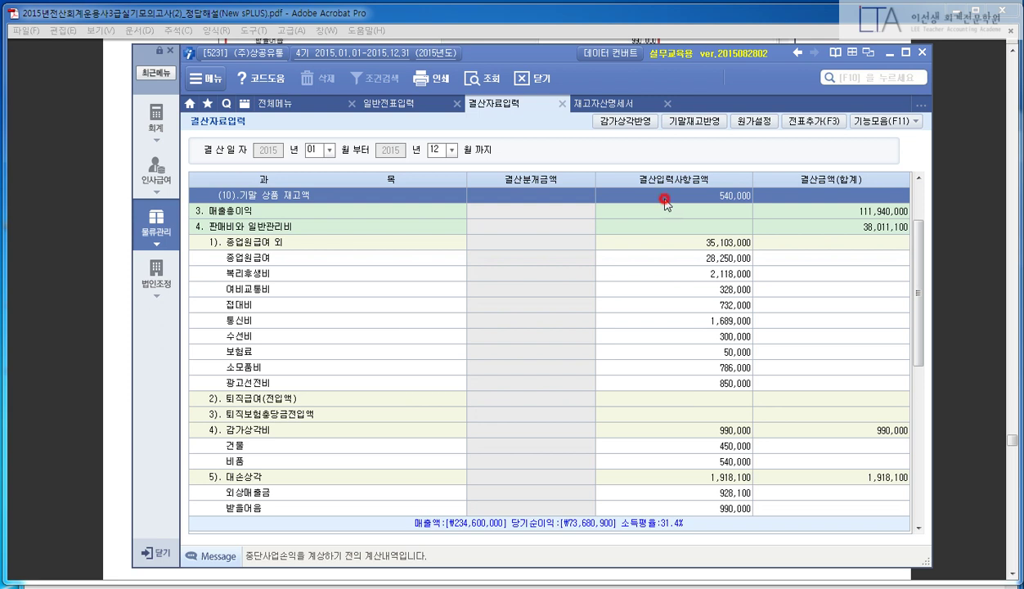
scroll(664, 205, "up", 2)
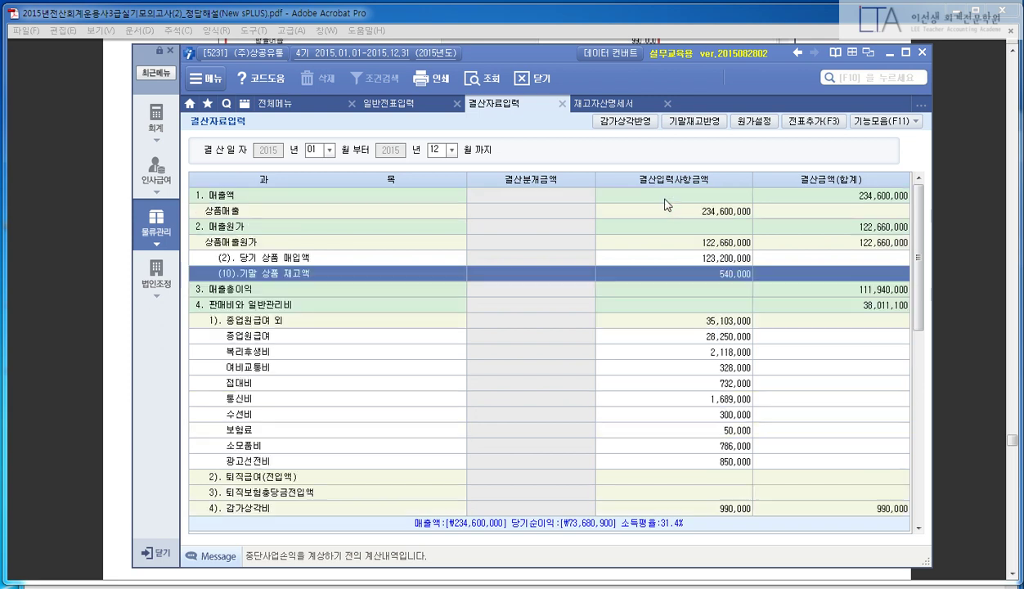
left_click(675, 258)
left_click(685, 274)
key("Delete")
key("Return")
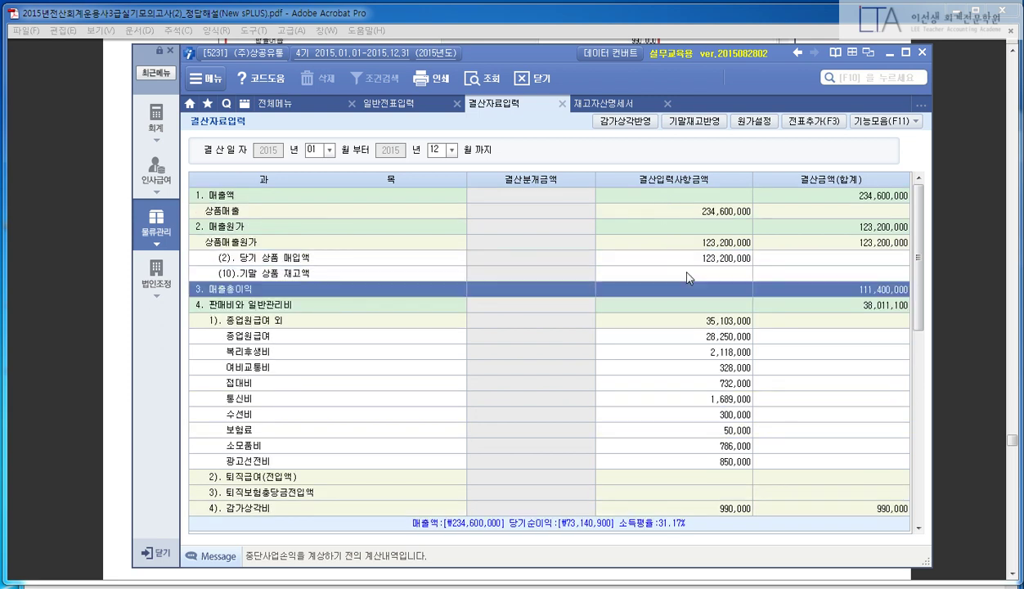
- Copy 45,360,000 from 재고자산명세서 and paste it as ending merchandise inventory
left_click(619, 103)
left_click(875, 296)
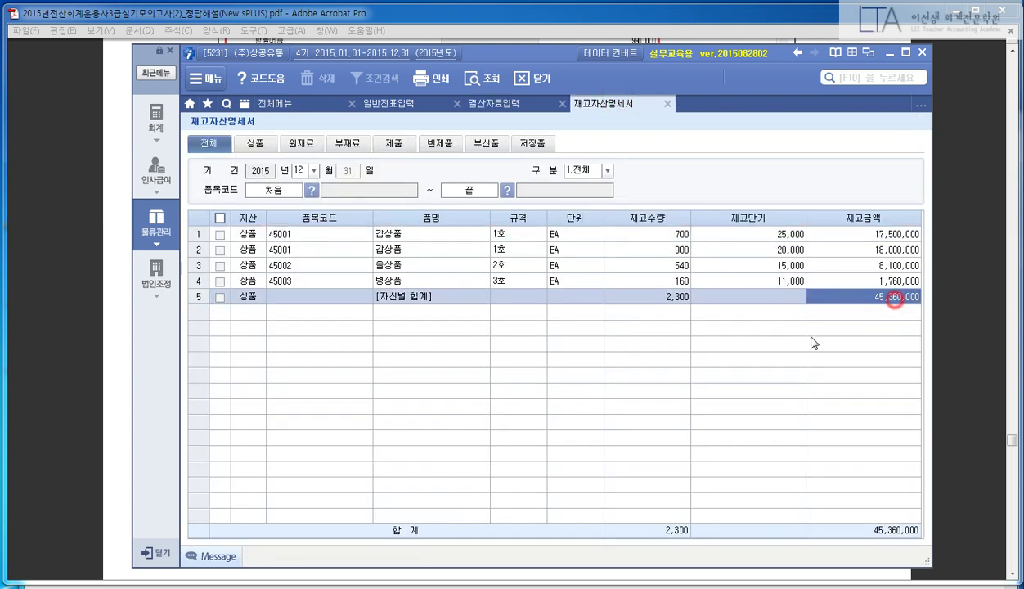
left_click(503, 103)
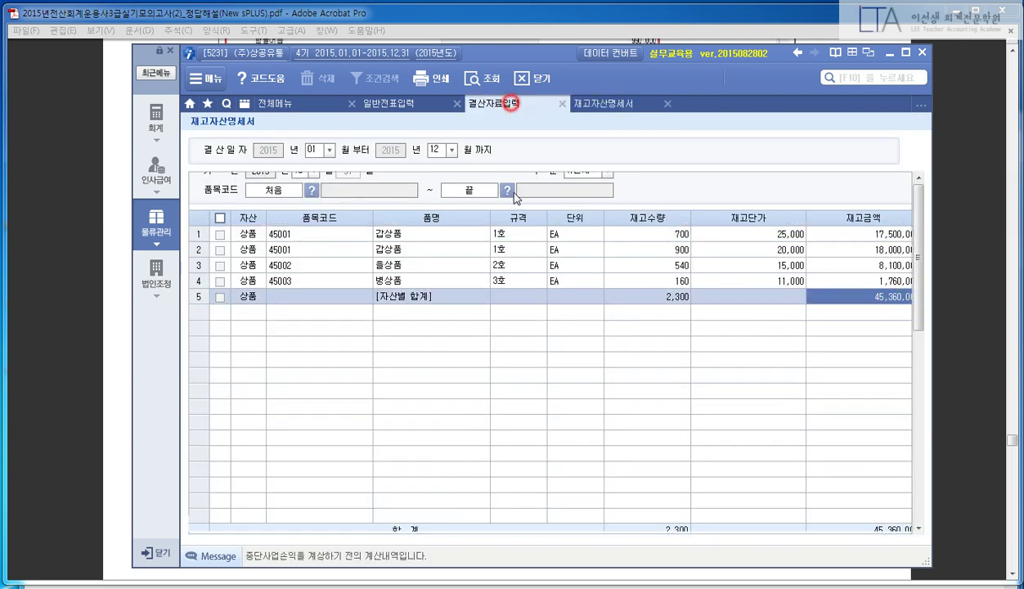
left_click(723, 277)
type("45,360,000")
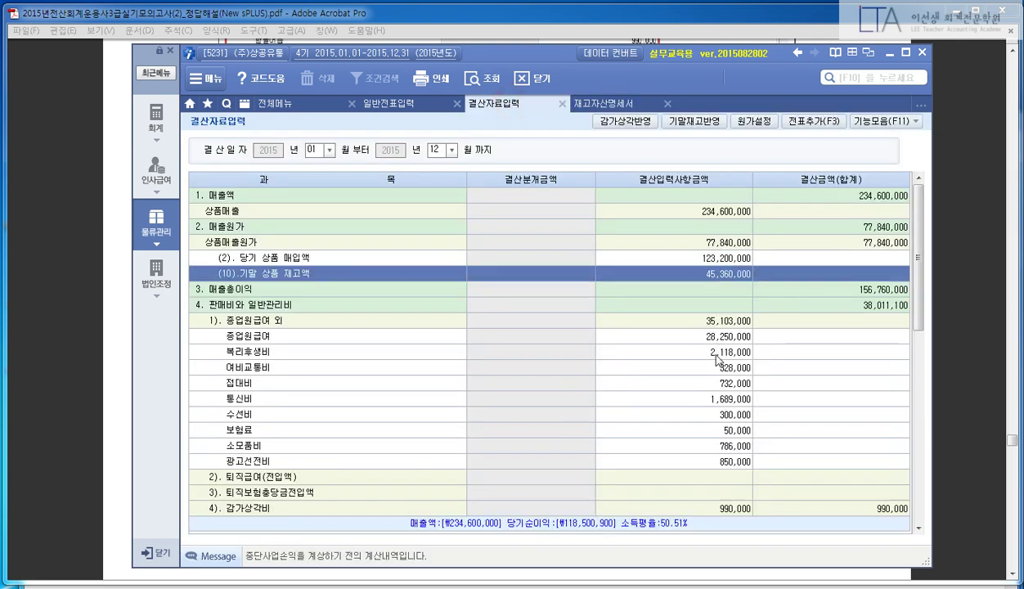
- Scroll through the answer key's closing screenshots, then switch back to 결산자료입력
left_click(73, 343)
scroll(73, 343, "down", 3)
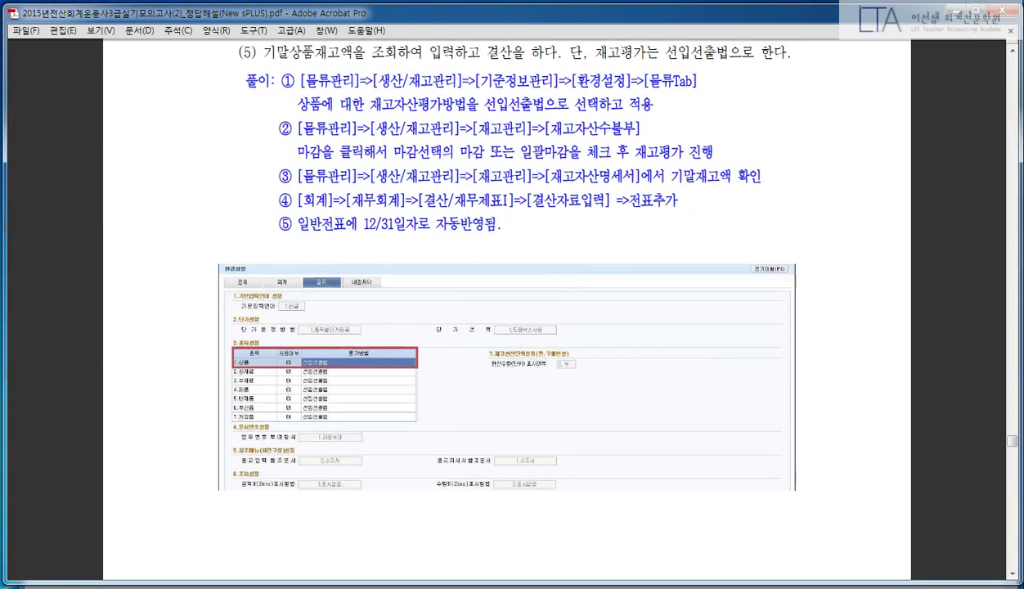
scroll(507, 294, "down", 2)
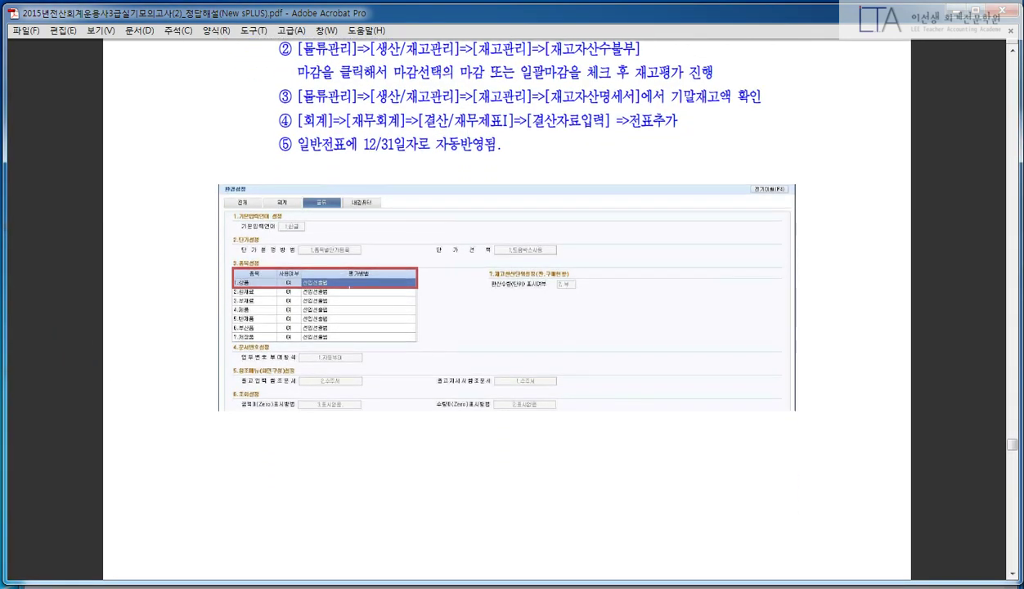
scroll(548, 302, "down", 15)
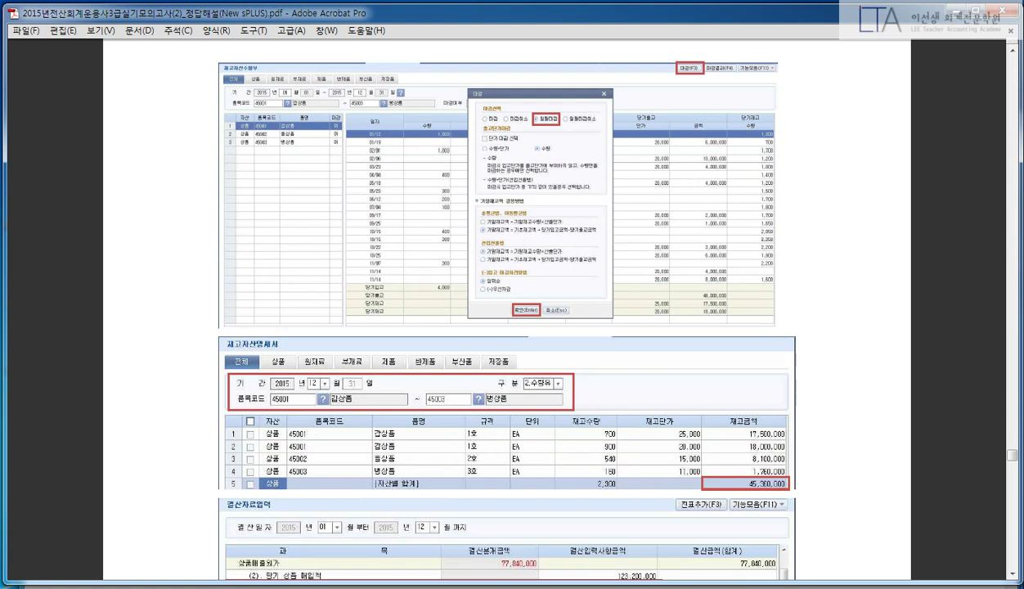
scroll(507, 303, "down", 8)
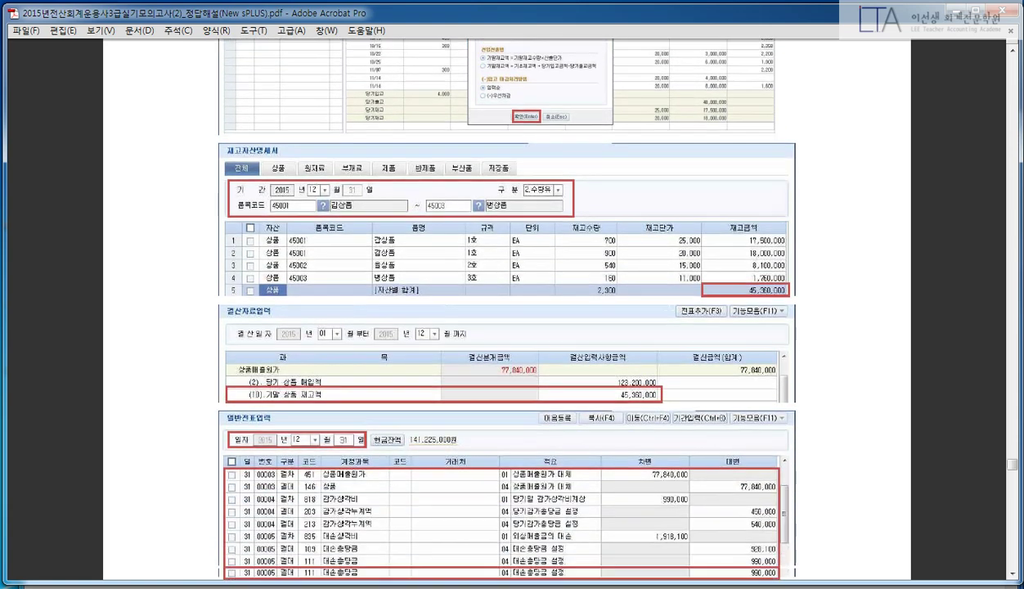
key("alt+Tab")
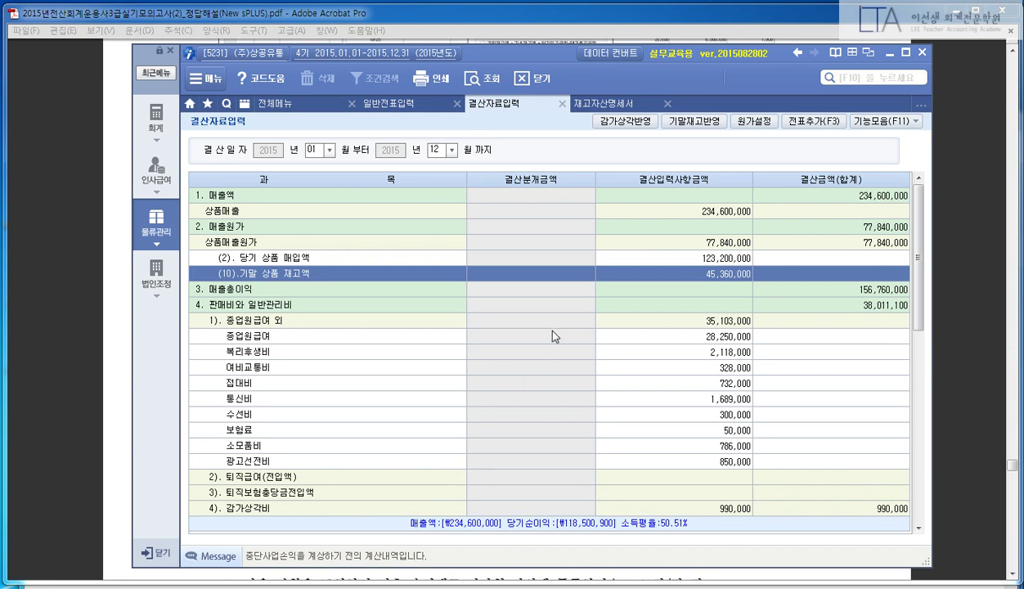
- Add the closing amounts to the general journal via 전표추가(F3) and close the work screens
left_click(797, 123)
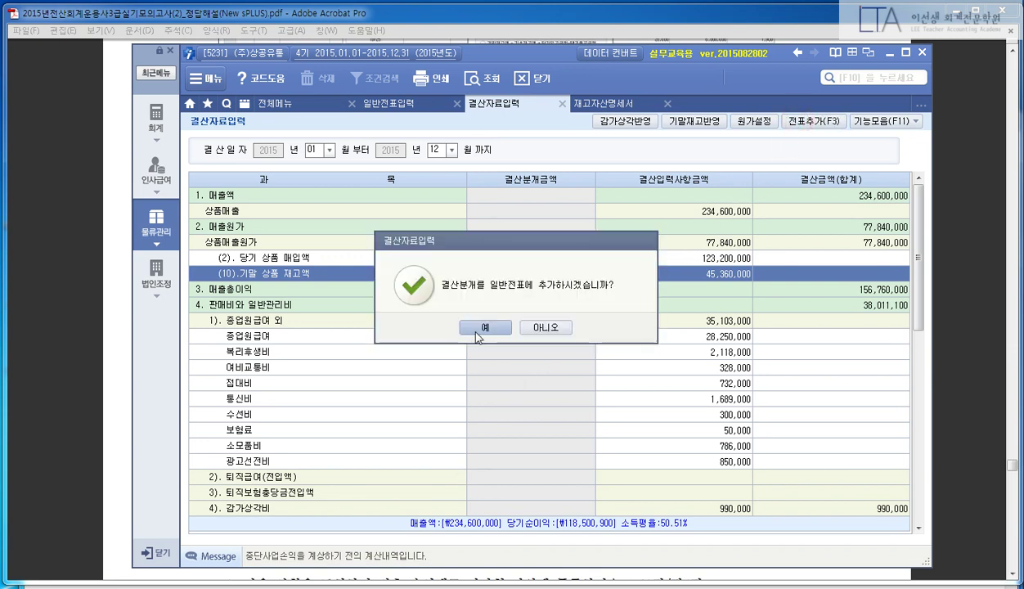
left_click(478, 327)
left_click(513, 328)
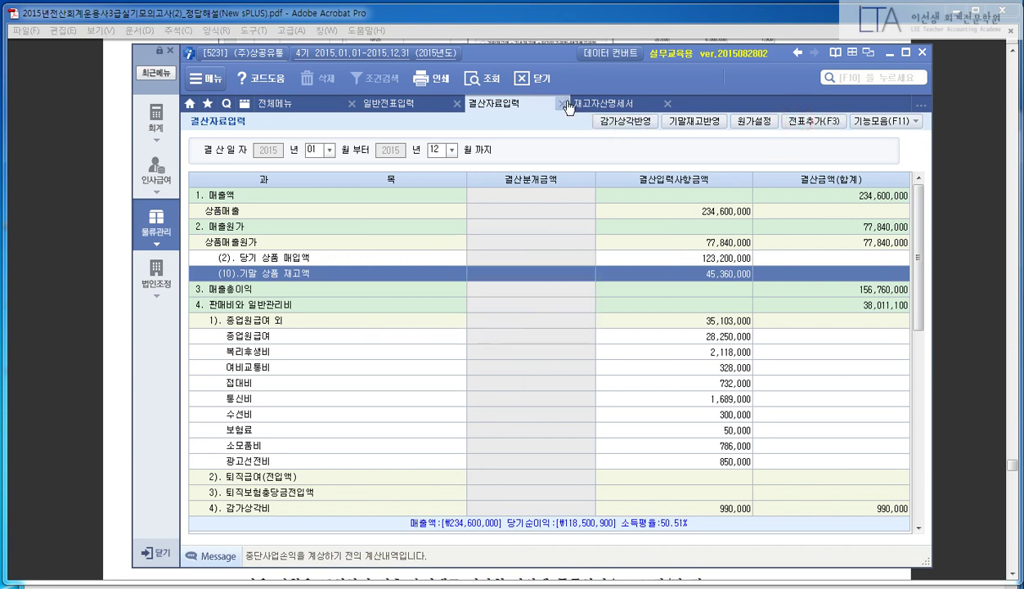
key("Escape")
key("Escape")
key("Escape")
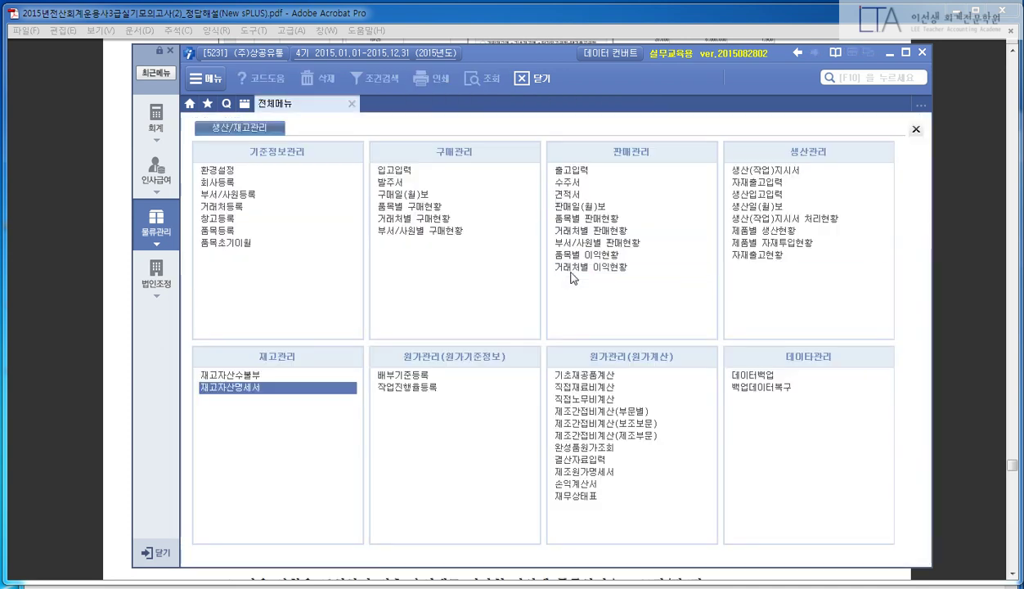
- Review the answer key, open a blank notepad, and return to New sPLUS
left_click(81, 316)
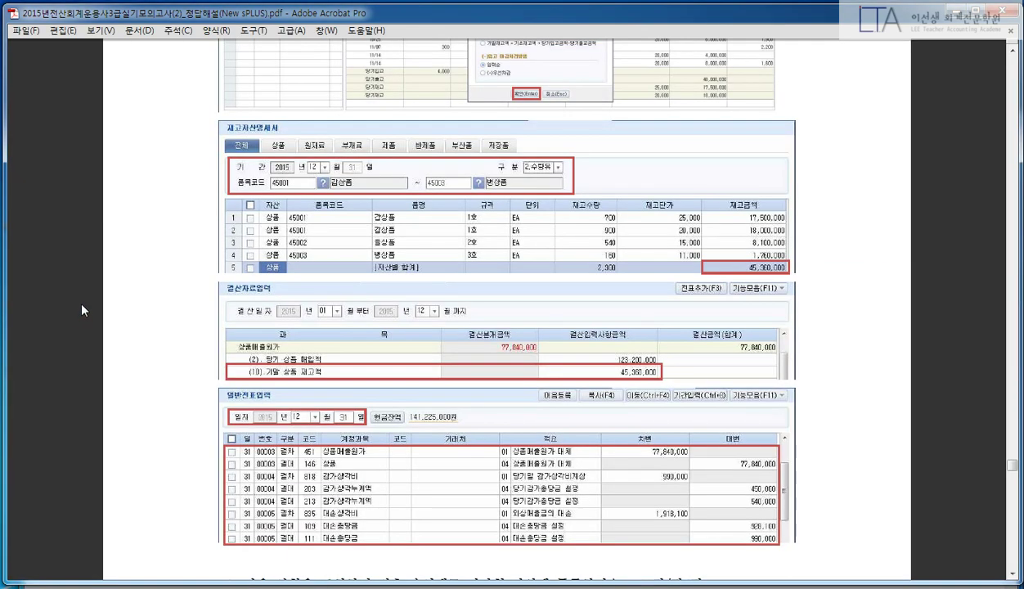
scroll(79, 297, "down", 5)
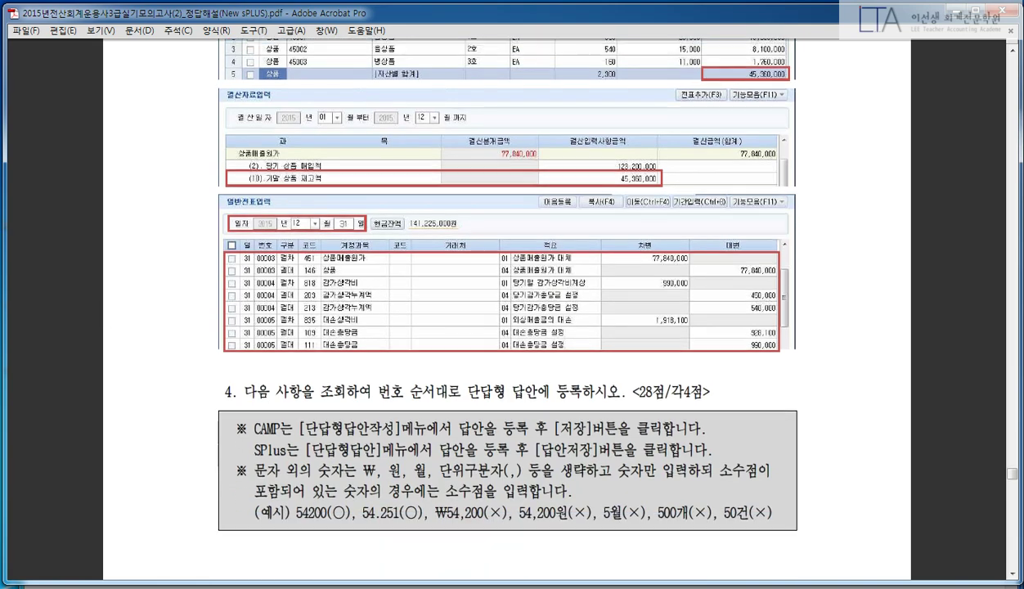
left_click(330, 571)
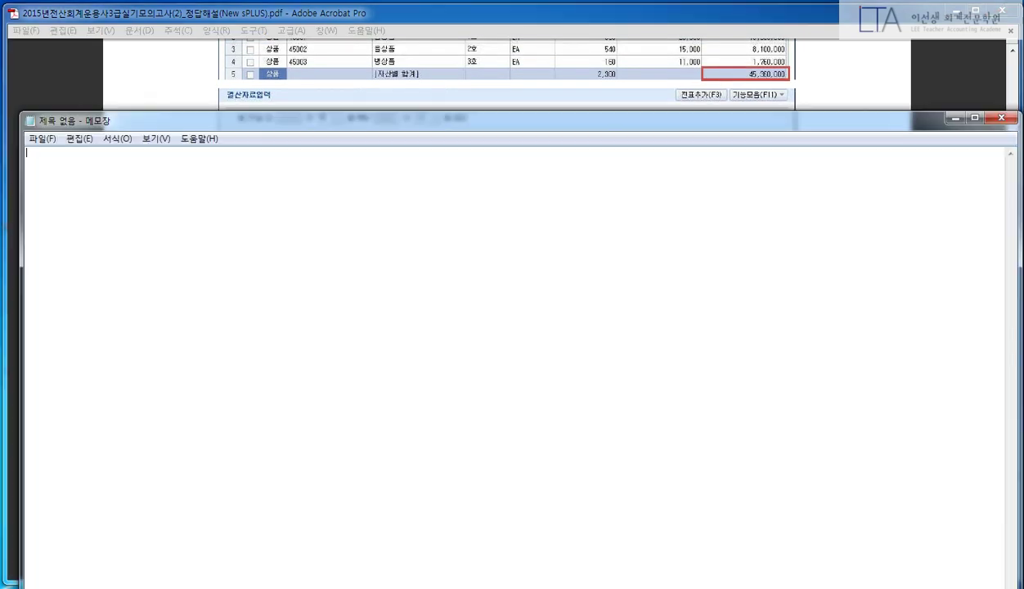
left_click(161, 94)
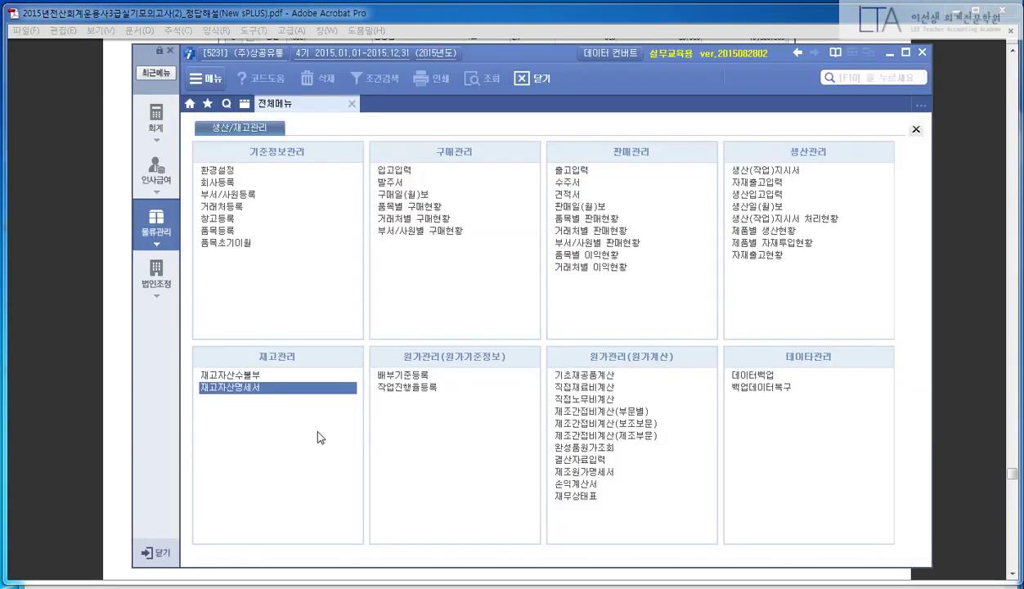
key("alt+Tab")
- Open 회계 > 일반전표입력 and review December 31 closing entries 00003–00005 (77,840,000, 990,000, 1,918,100)
left_click(156, 117)
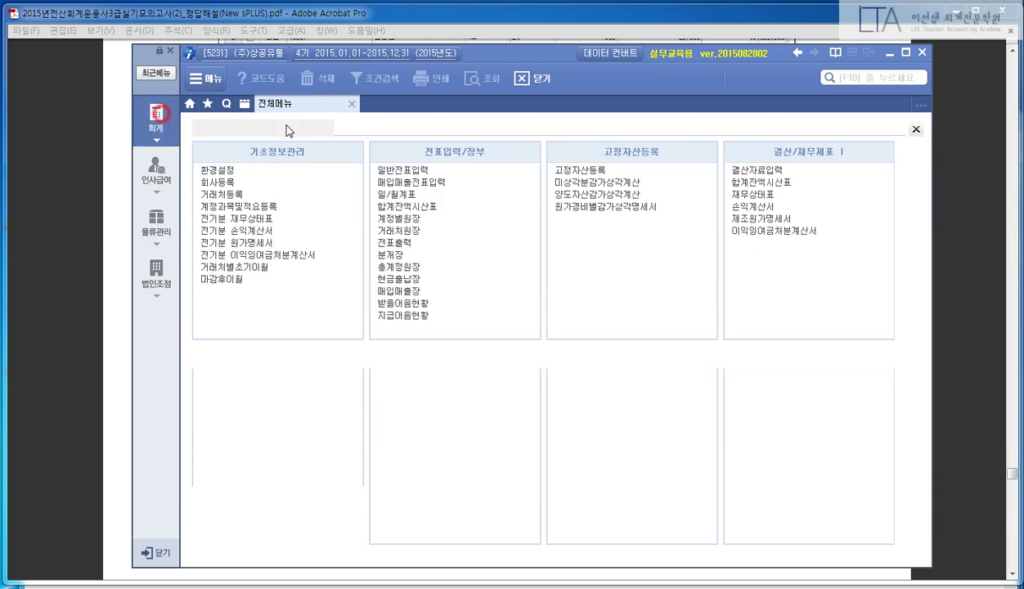
left_click(411, 170)
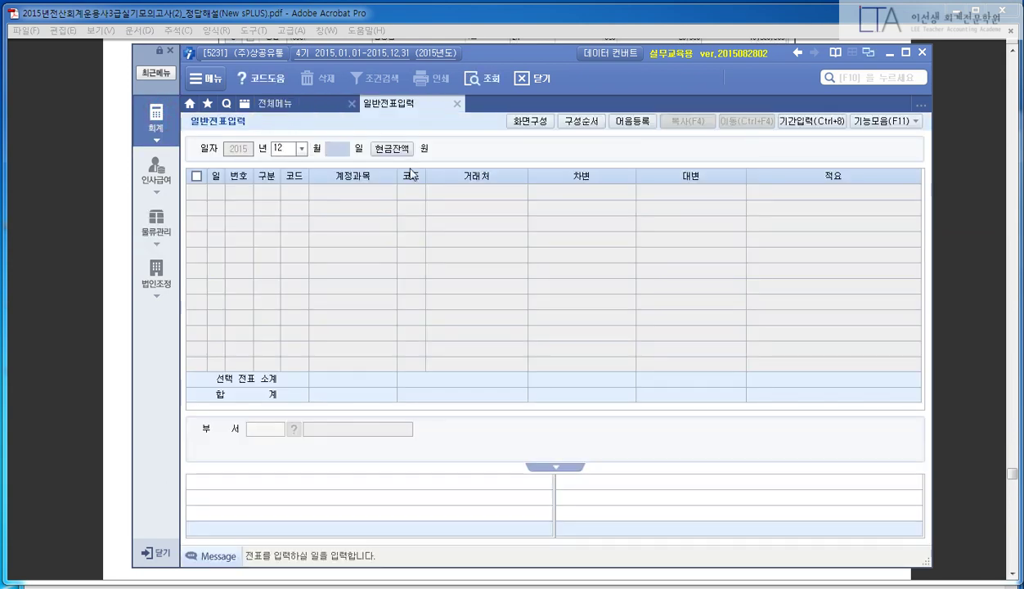
left_click(327, 287)
left_click(266, 239)
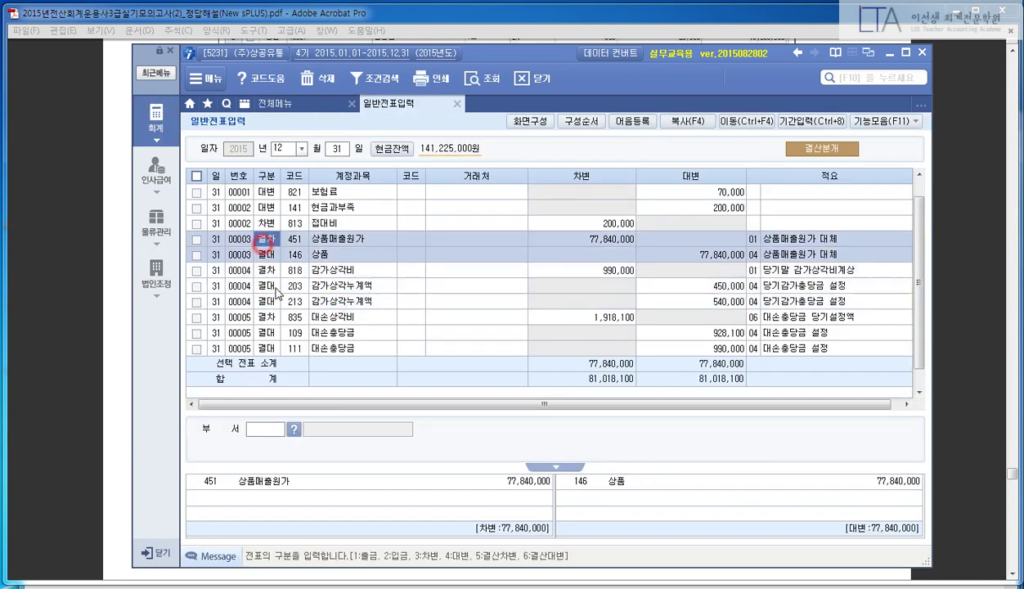
left_click(276, 288)
left_click(276, 334)
scroll(360, 304, "down", 1)
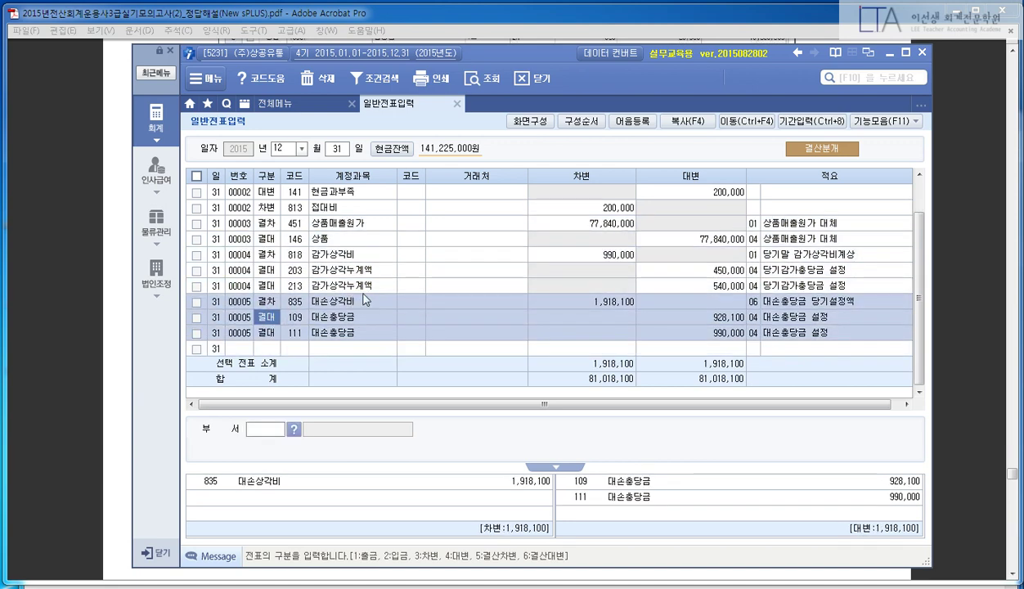
left_click(60, 283)
scroll(124, 274, "down", 2)
scroll(129, 270, "down", 10)
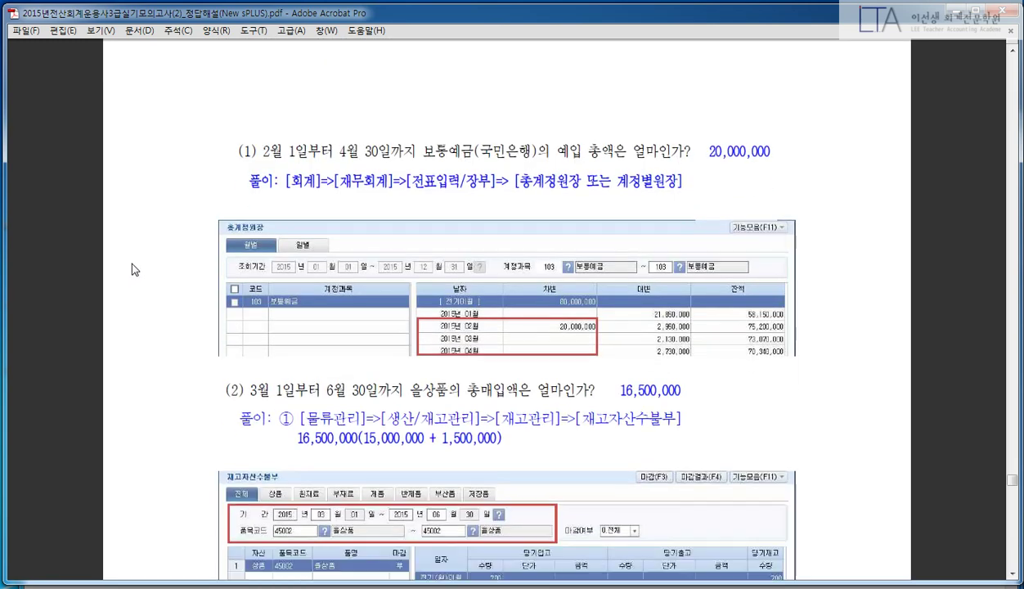
scroll(130, 274, "up", 11)
scroll(136, 278, "down", 1)
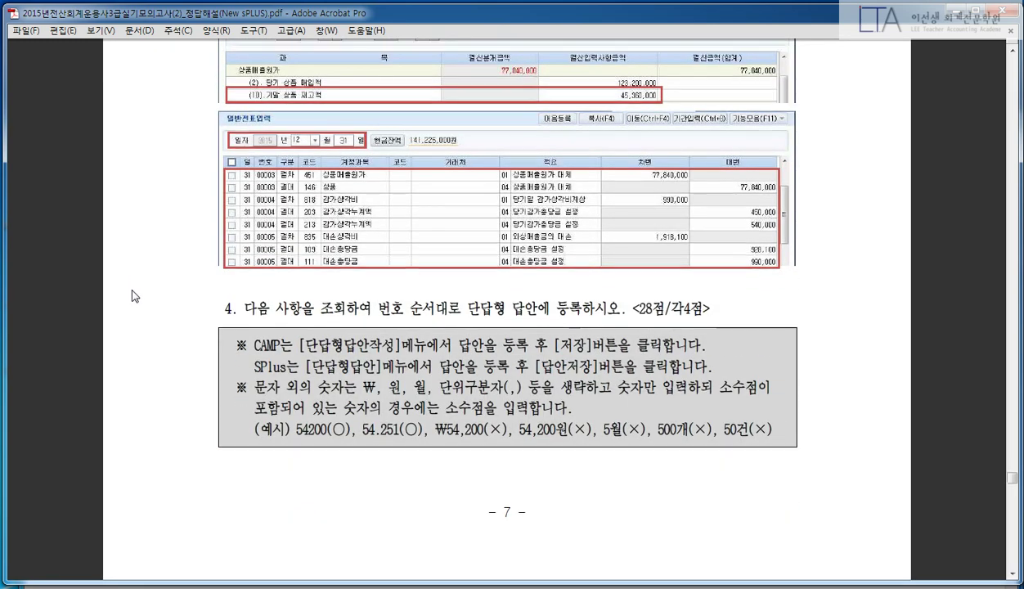
scroll(136, 286, "down", 10)
scroll(137, 296, "up", 10)
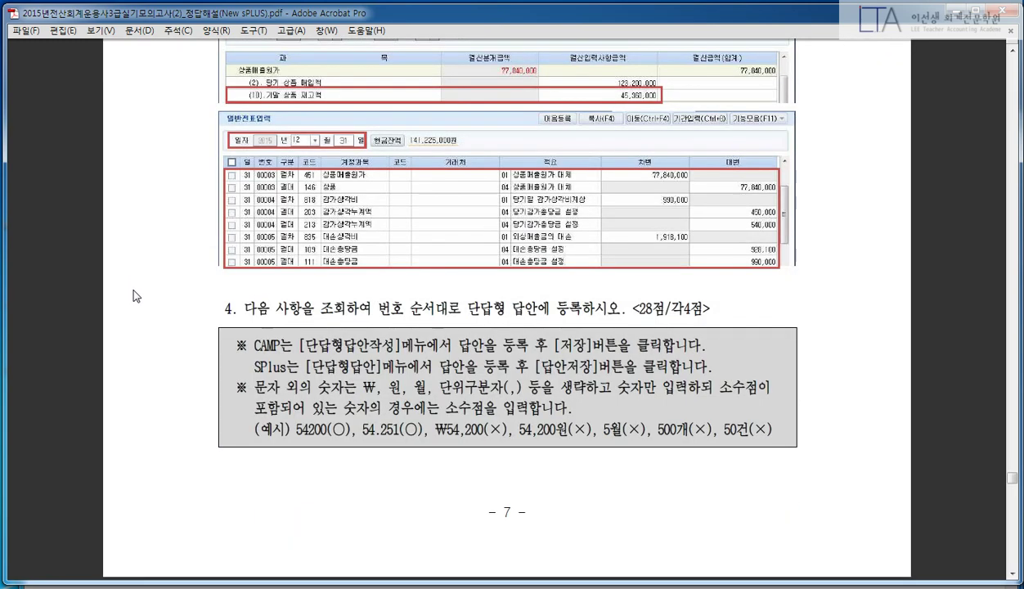
key("ctrl+2")
left_click_drag(248, 416, 808, 448)
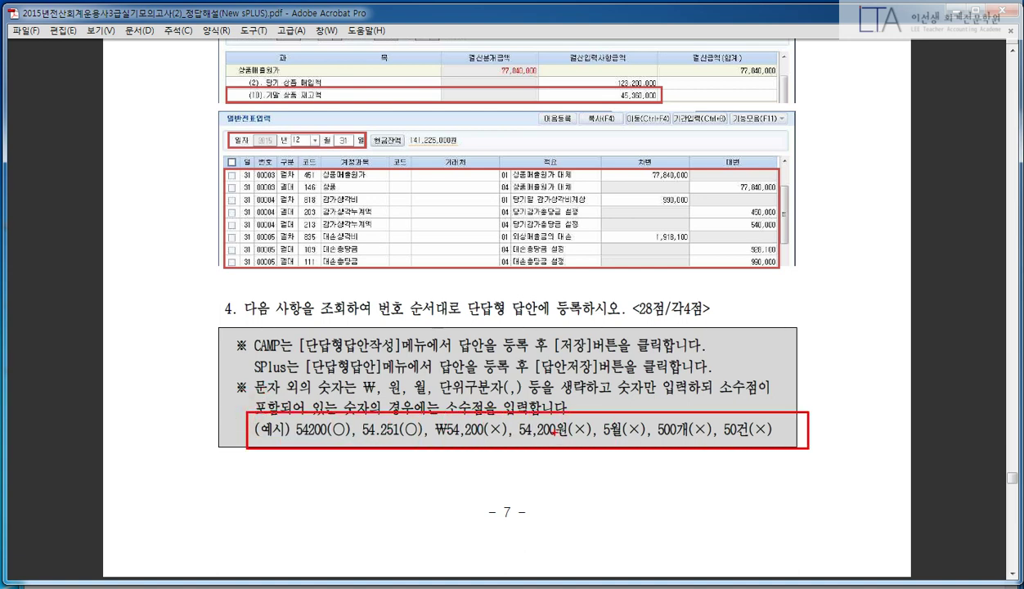
left_click_drag(435, 428, 751, 412)
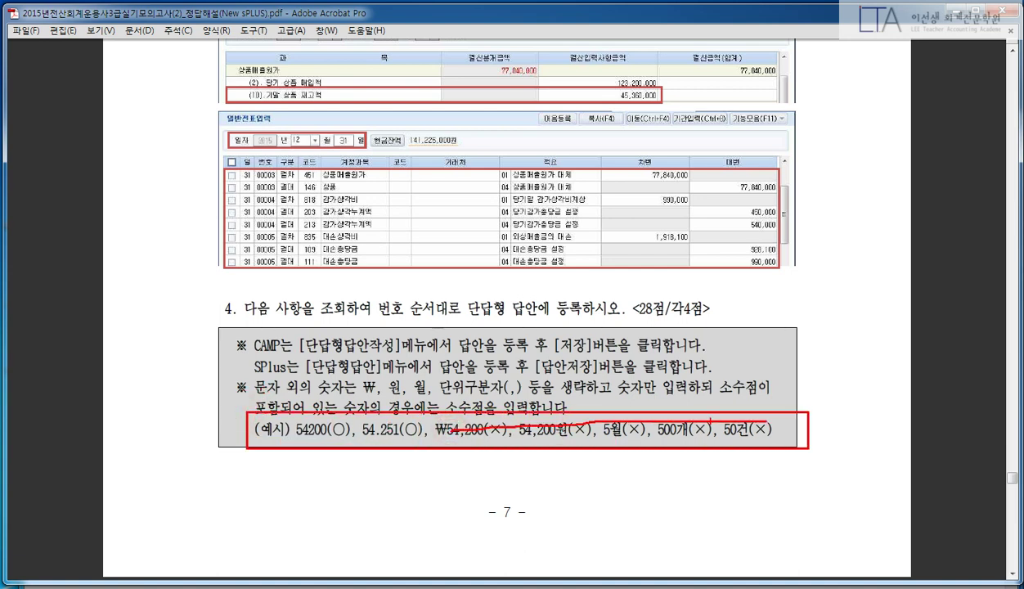
key("Escape")
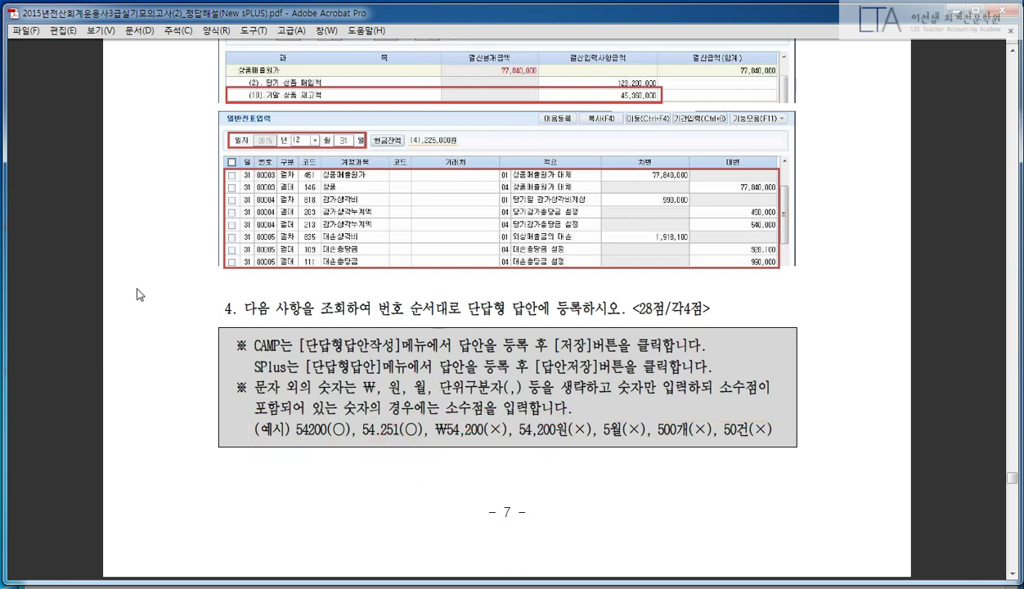
scroll(35, 197, "down", 10)
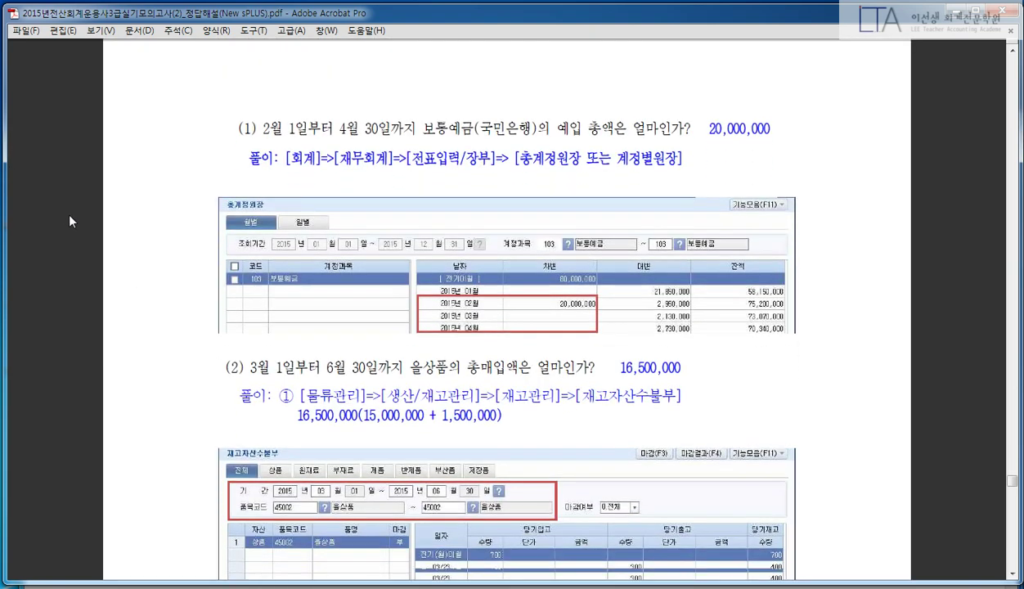
scroll(76, 218, "down", 1)
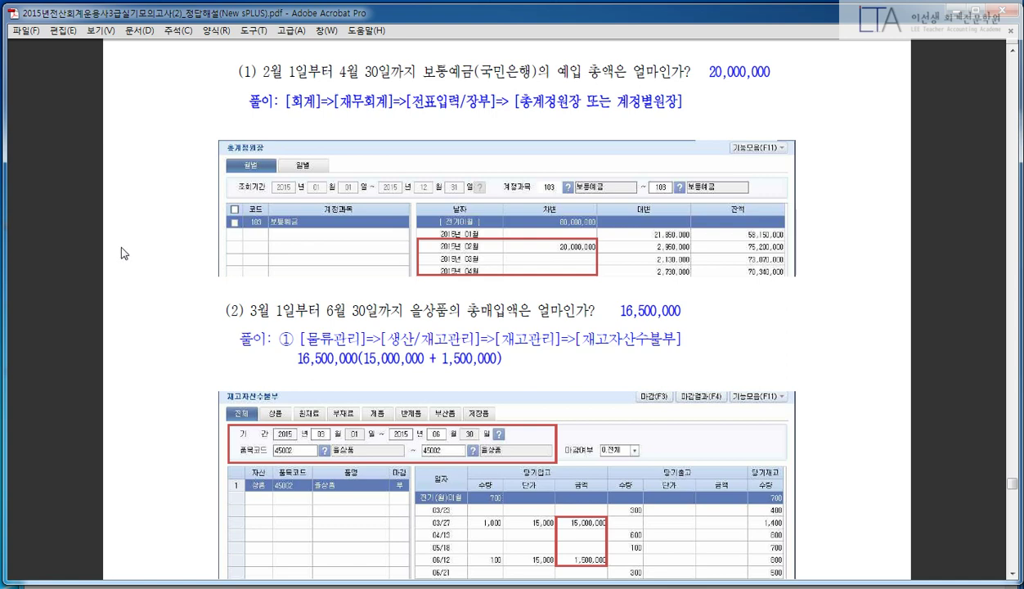
scroll(155, 233, "down", 1)
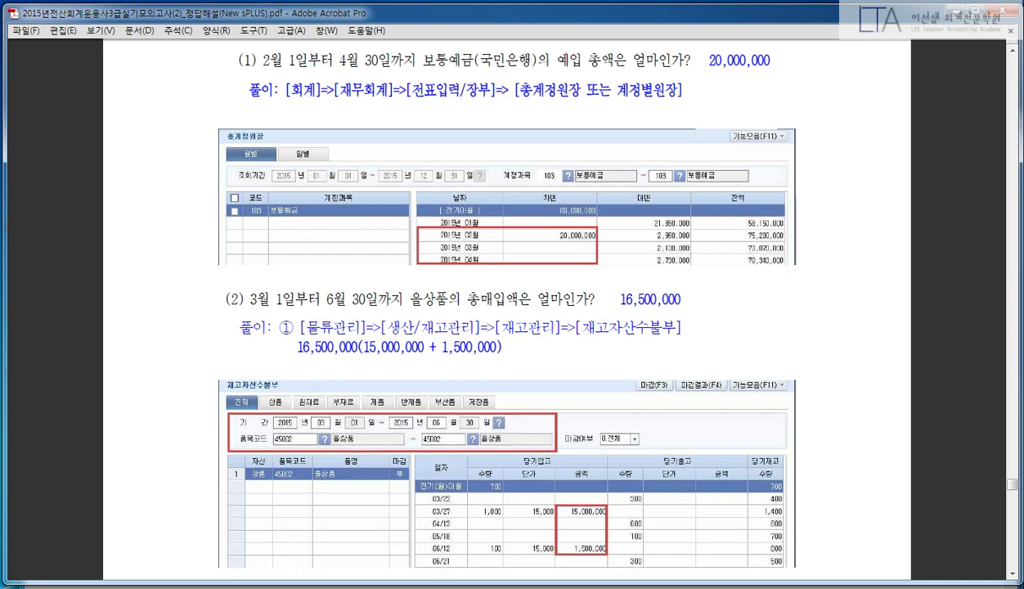
key("alt+Tab")
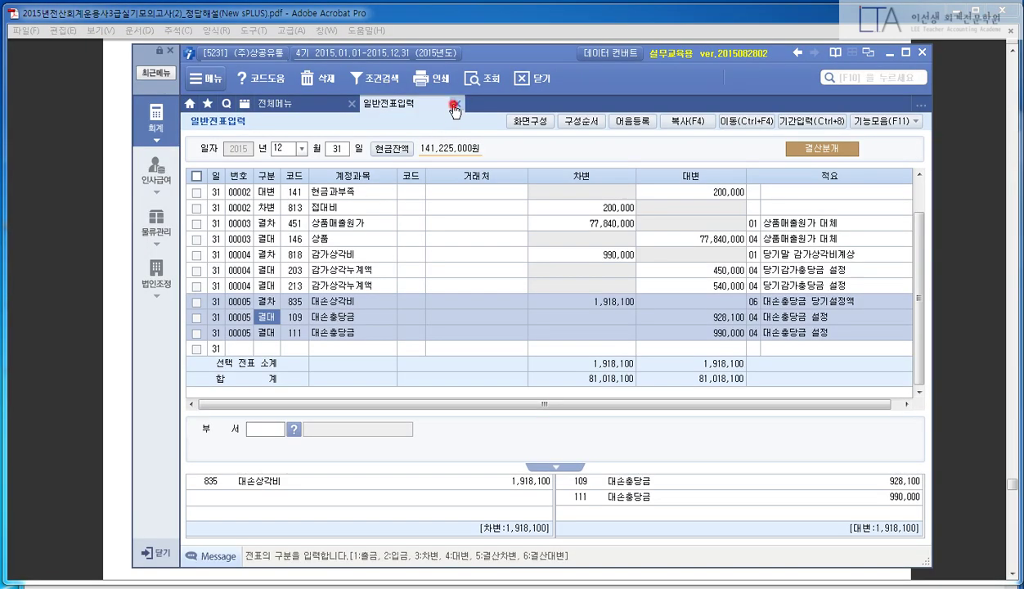
- Close the journal and open the 총계정원장 for account 103 보통예금 (103 to 103)
left_click(455, 106)
left_click(400, 267)
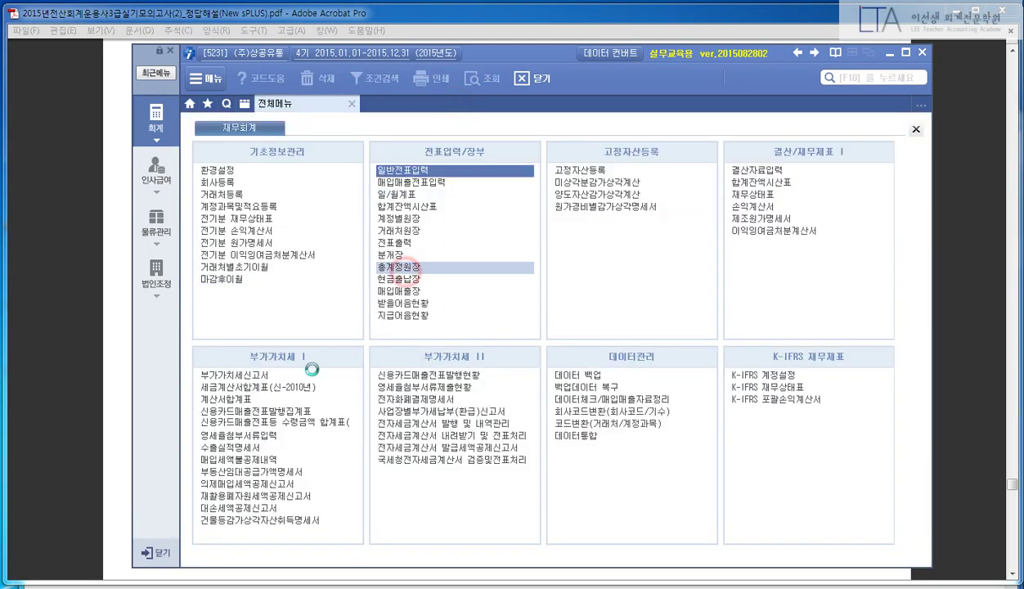
type("103")
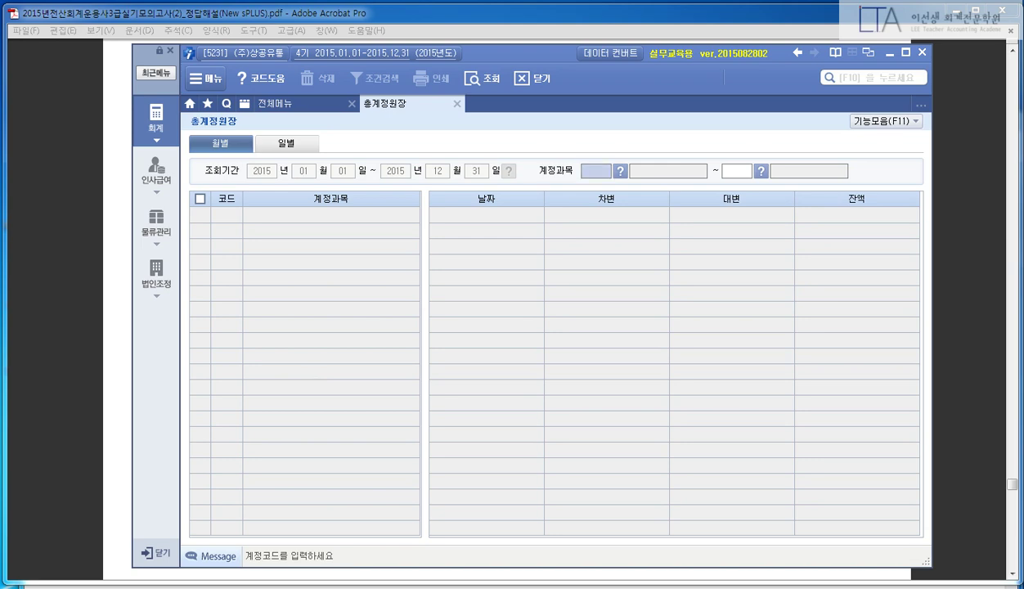
key("Return")
type("103")
key("Return")
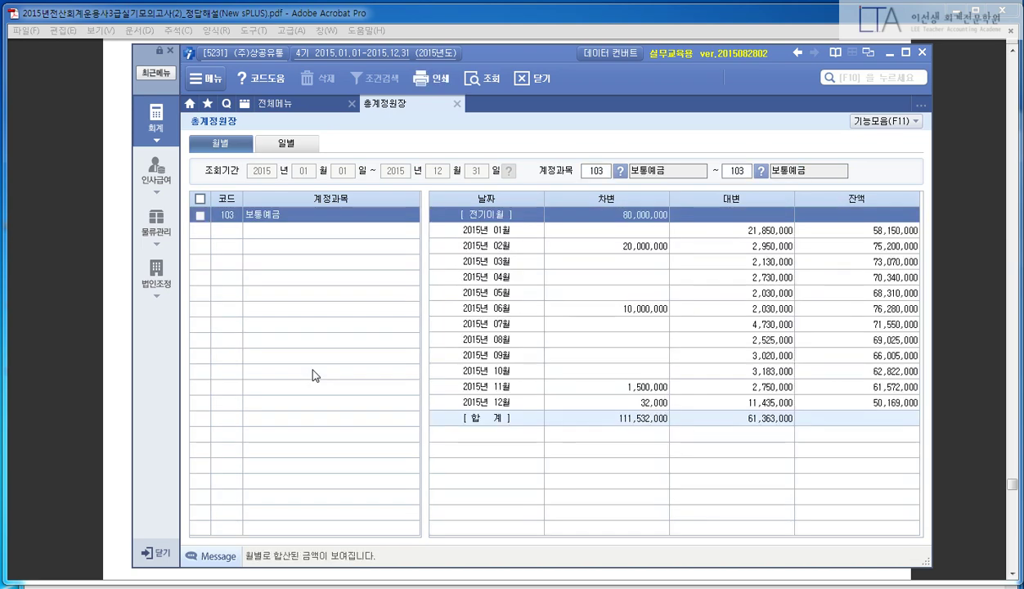
- Check the answer key, mark the February–April rows and 20,000,000 February debit, then close the ledger
left_click(70, 272)
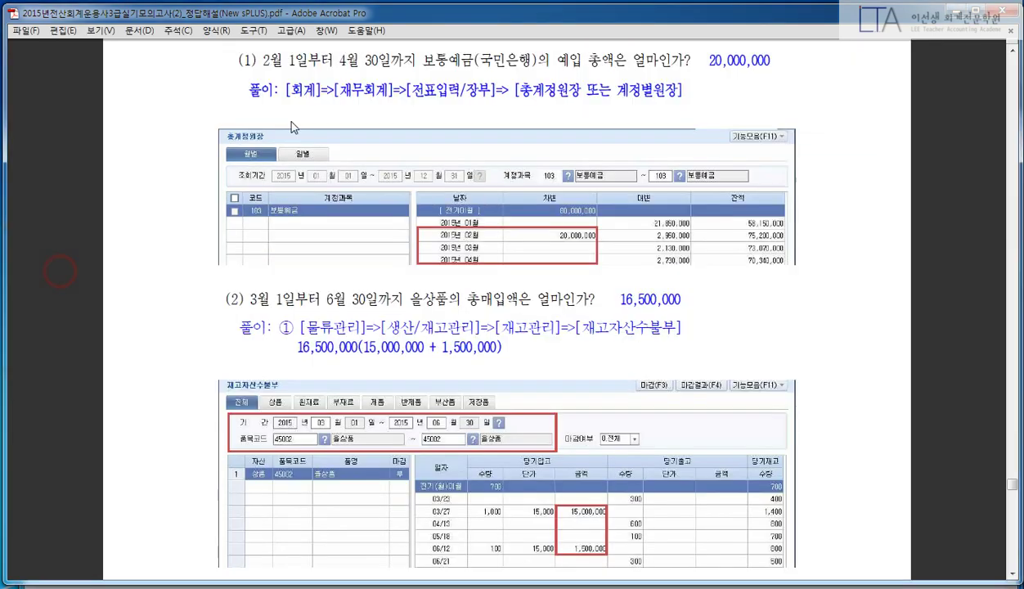
key("alt+Tab")
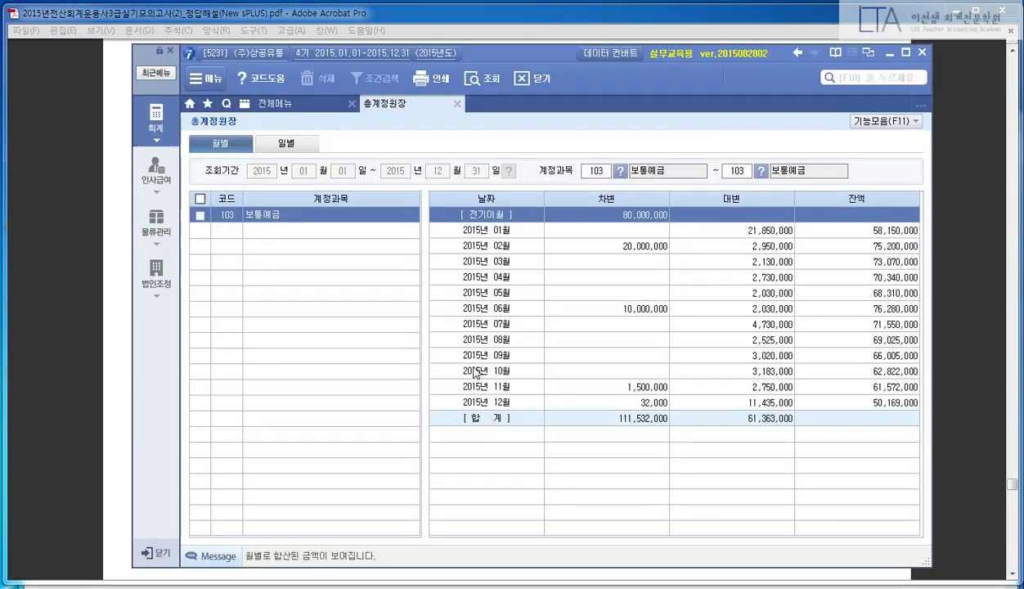
left_click(591, 261)
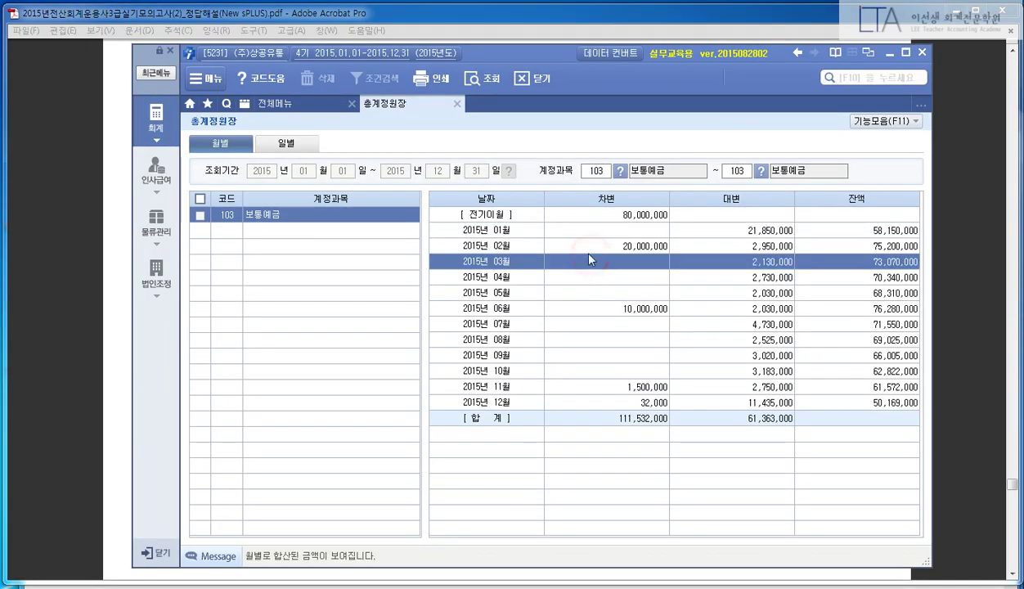
left_click(589, 248)
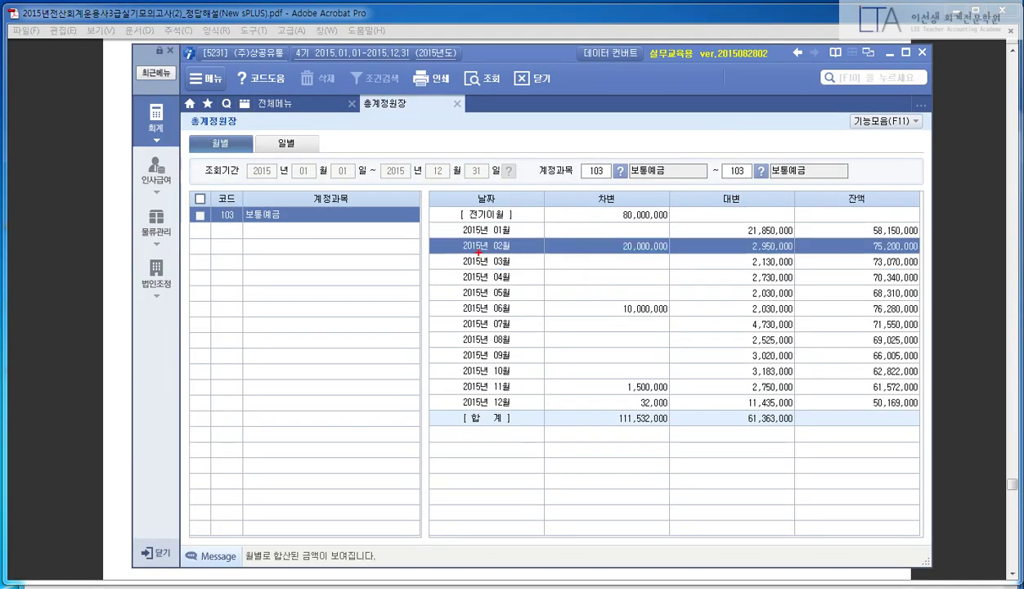
mouse_move(442, 235)
left_mouse_down()
mouse_move(598, 280)
mouse_move(917, 282)
mouse_move(939, 292)
left_mouse_up()
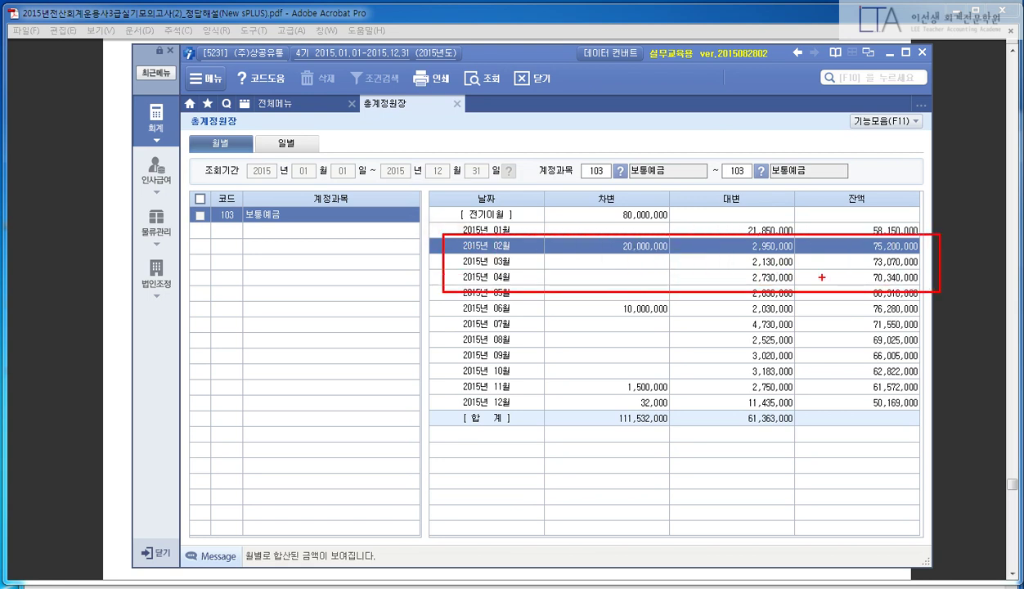
mouse_move(776, 222)
left_mouse_down()
mouse_move(785, 301)
mouse_move(805, 231)
left_mouse_up()
left_click_drag(658, 260, 672, 265)
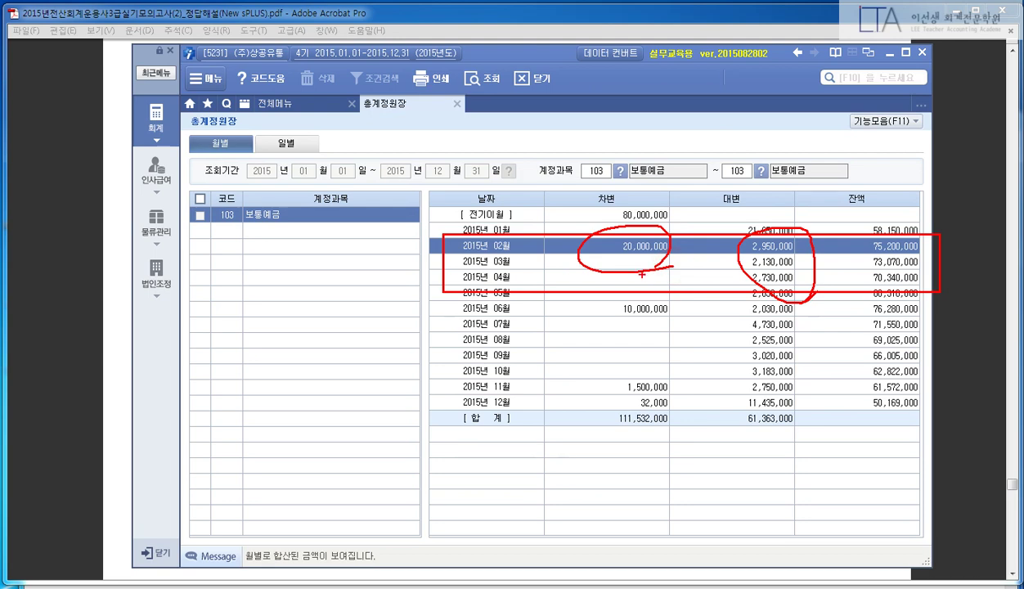
key("Escape")
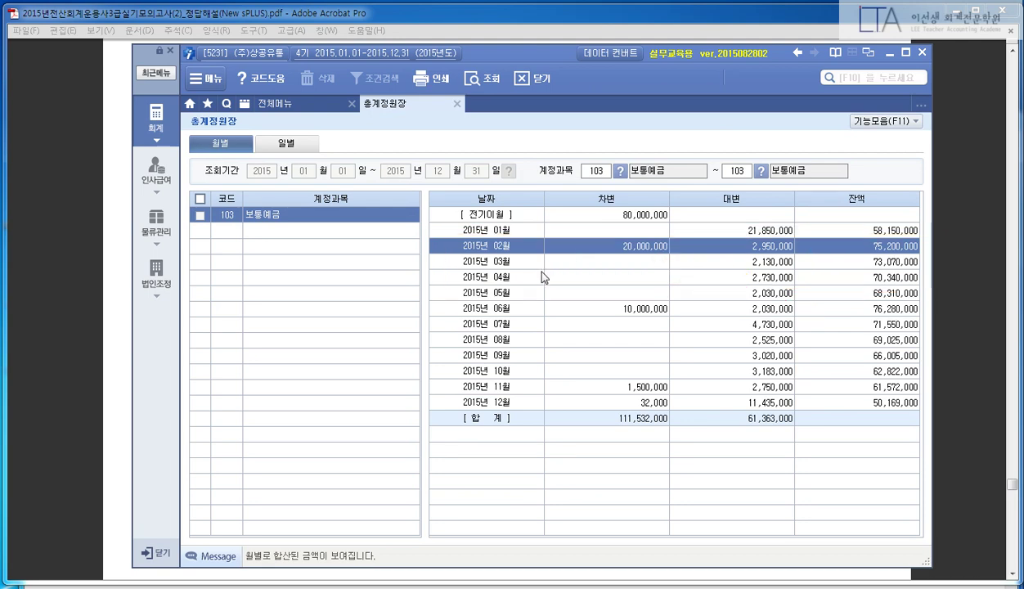
key("Escape")
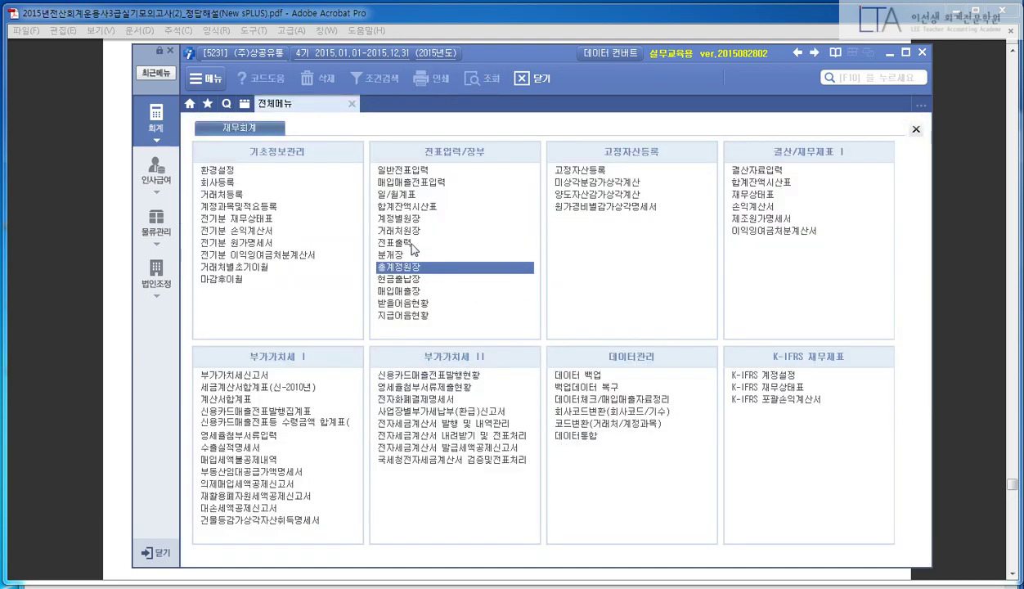
- Open the 일/월계표 on the 월계표 view for months 02 to 04 of 2015
left_click(405, 194)
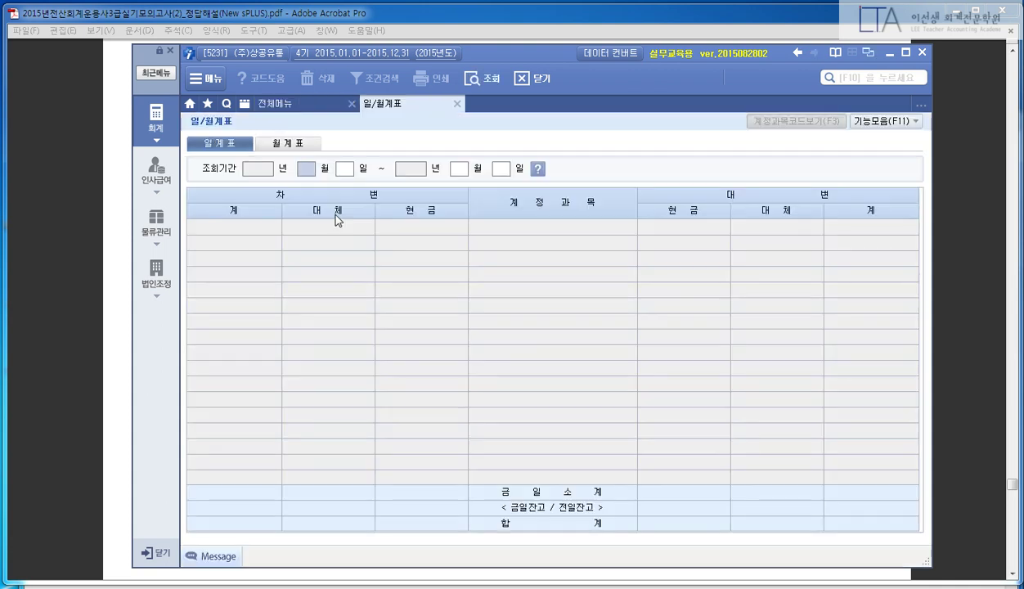
left_click(289, 144)
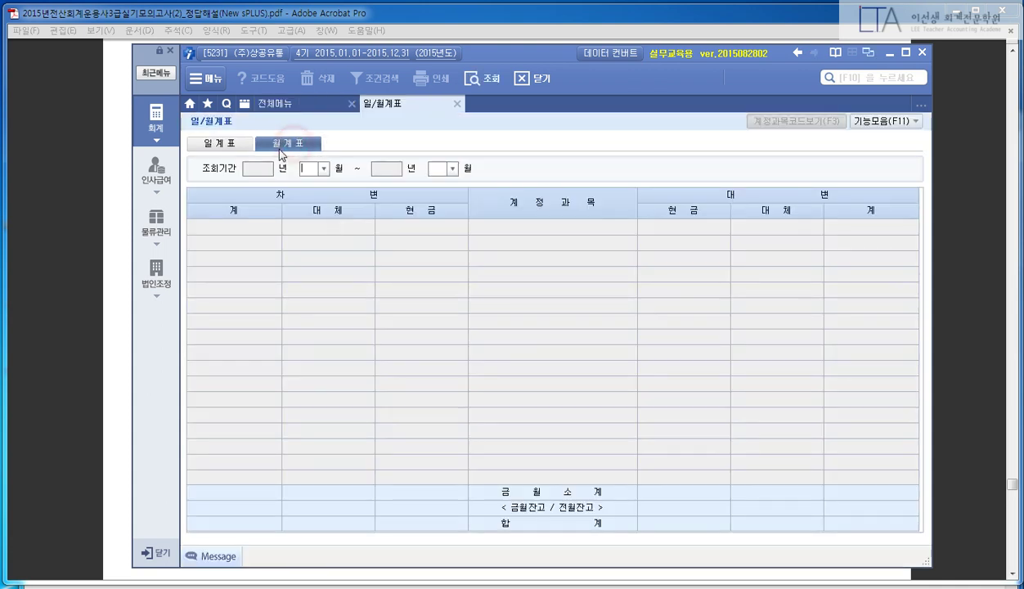
type("02")
key("Return")
type("04")
key("Return")
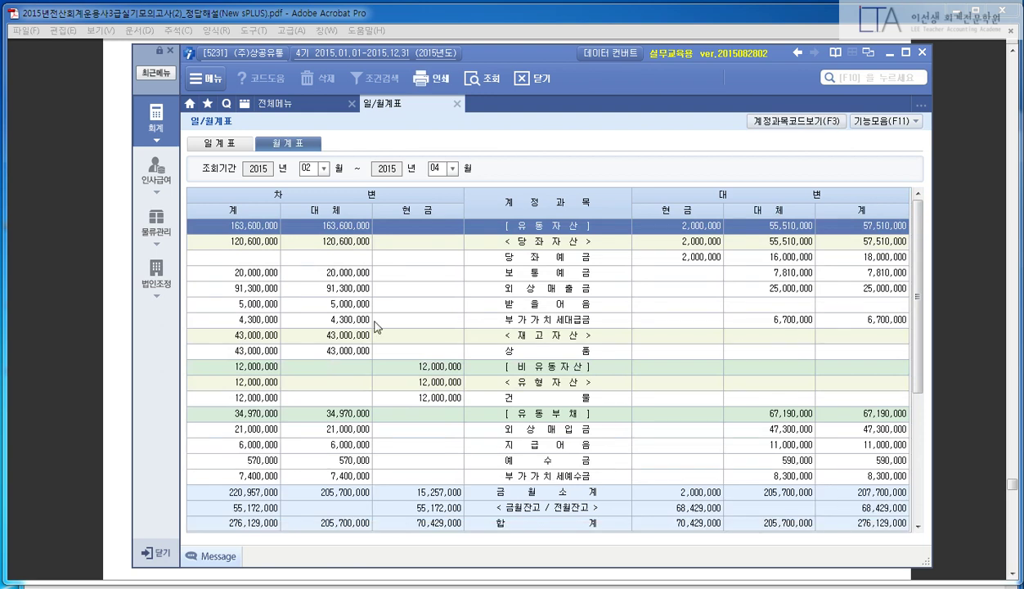
- Box the 보통예금 debit total of 20,000,000, close the report and bring up the answer PDF
left_click(505, 257)
left_click(507, 272)
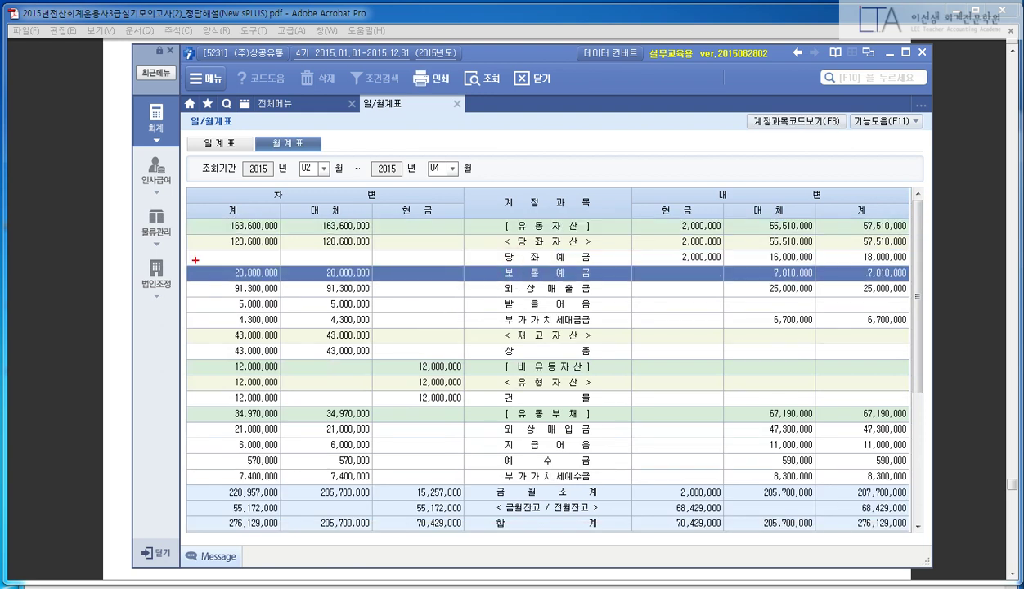
left_click_drag(196, 260, 297, 288)
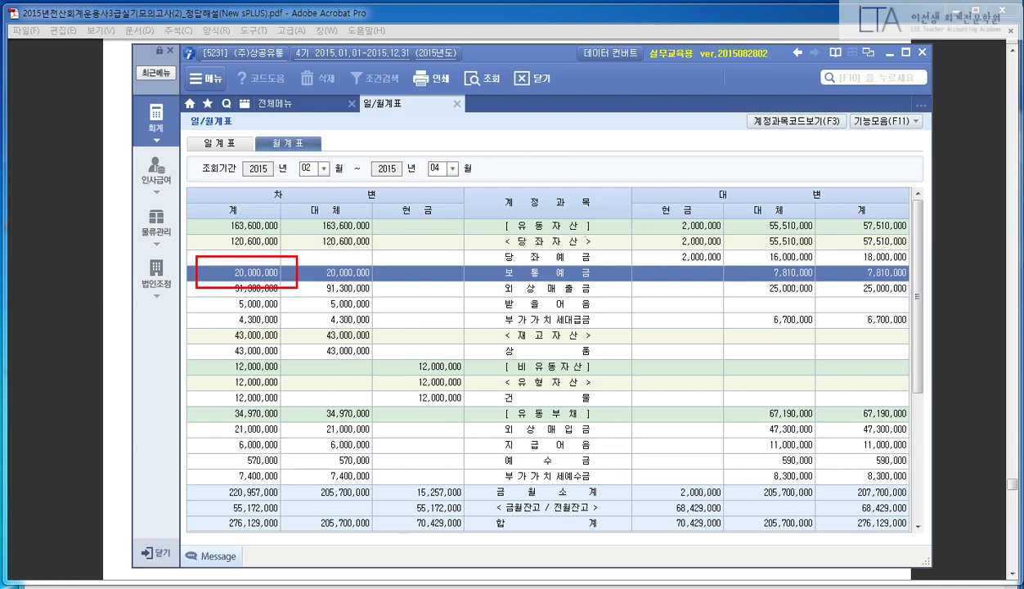
key("Escape")
left_click(65, 250)
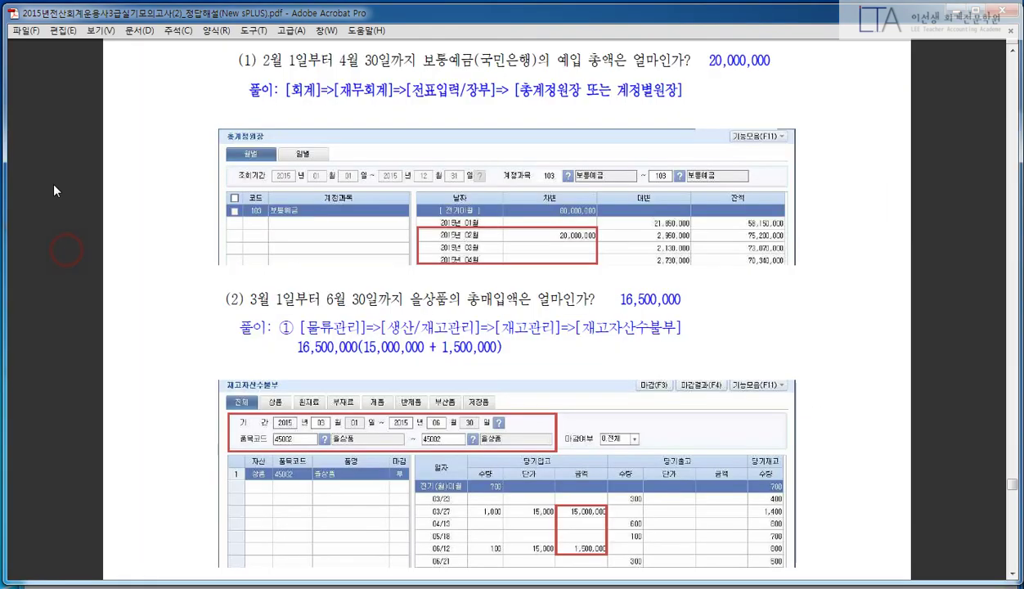
- Scroll the answer PDF down to questions (2) and (3), then return to sPLUS
scroll(54, 189, "down", 5)
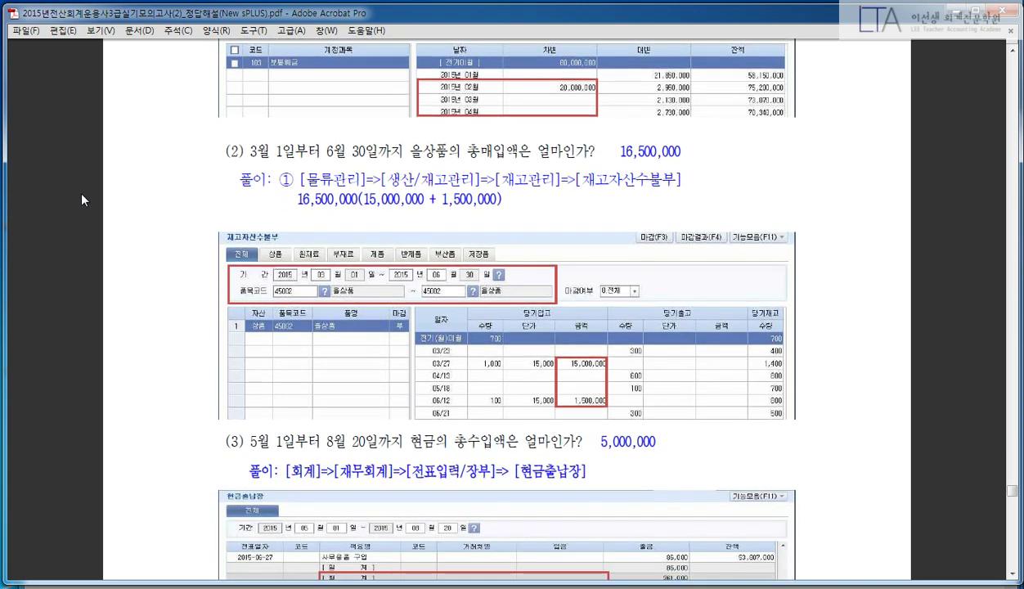
scroll(81, 189, "down", 3)
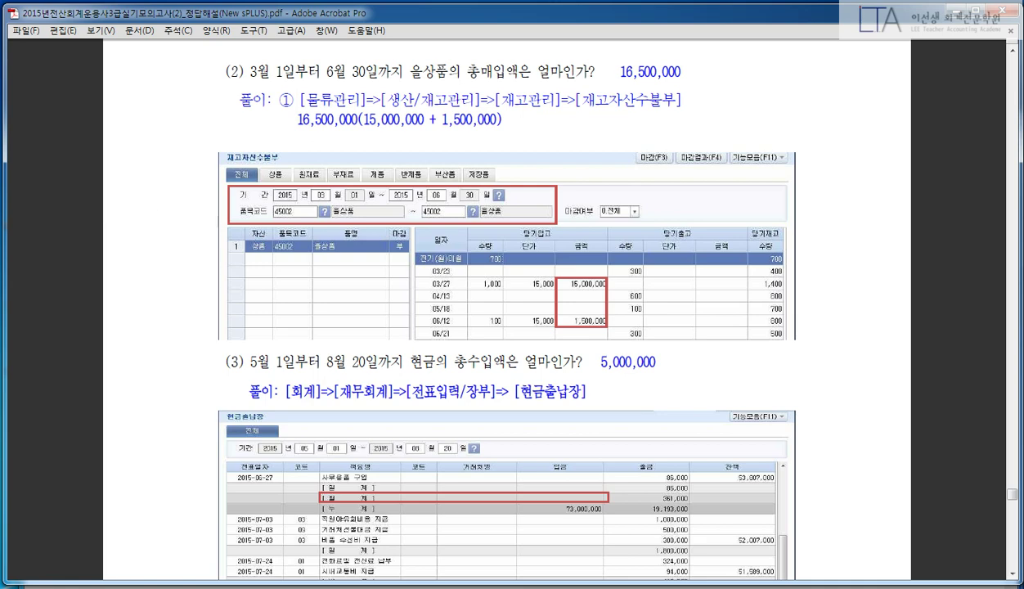
key("alt+Tab")
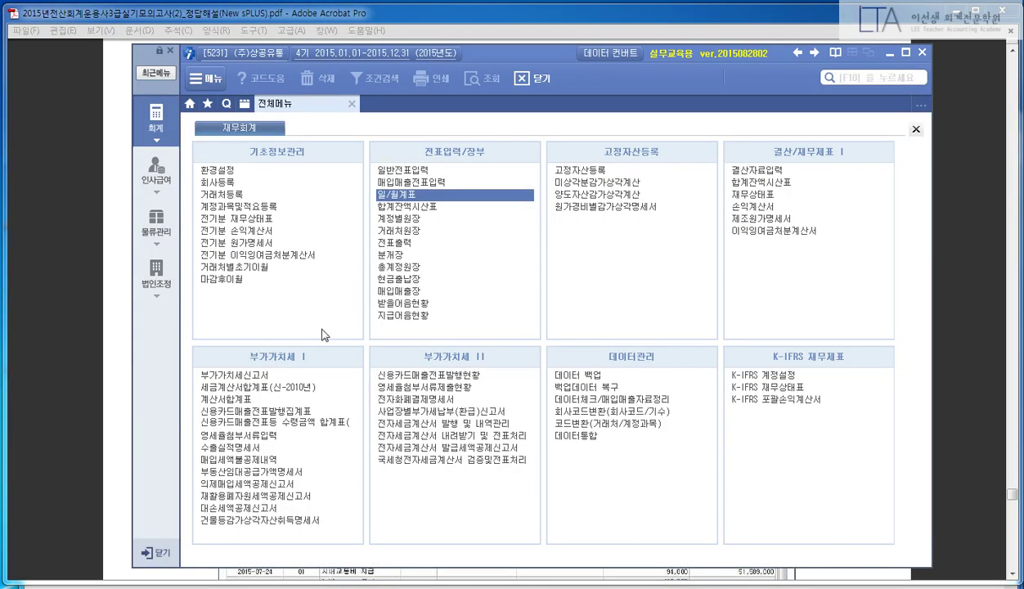
- Open 물류관리 > 재고자산수불부 and set the period from March to June 30, 2015
left_click(155, 219)
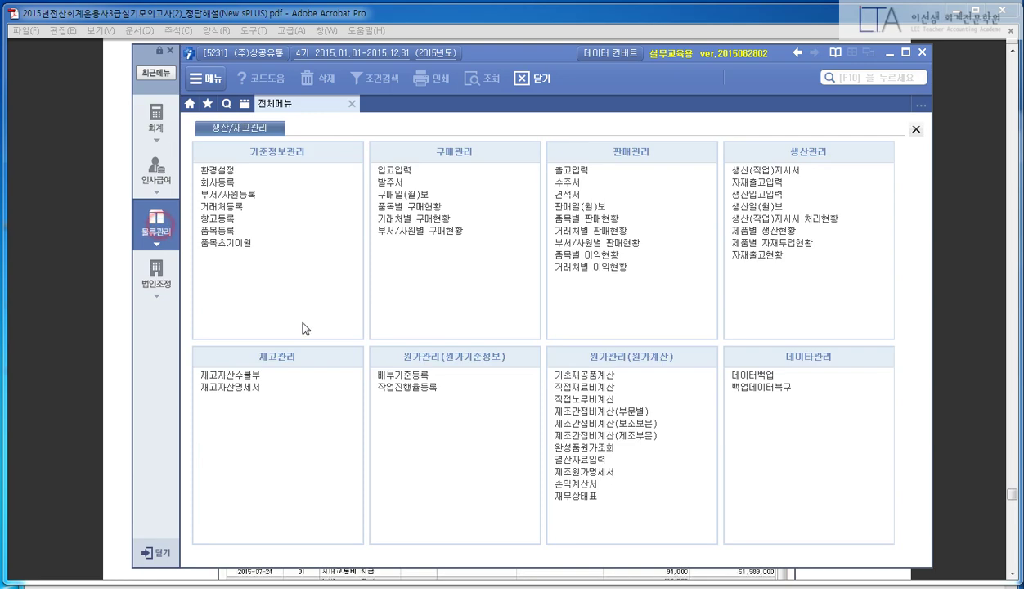
left_click(282, 375)
key("alt+Tab")
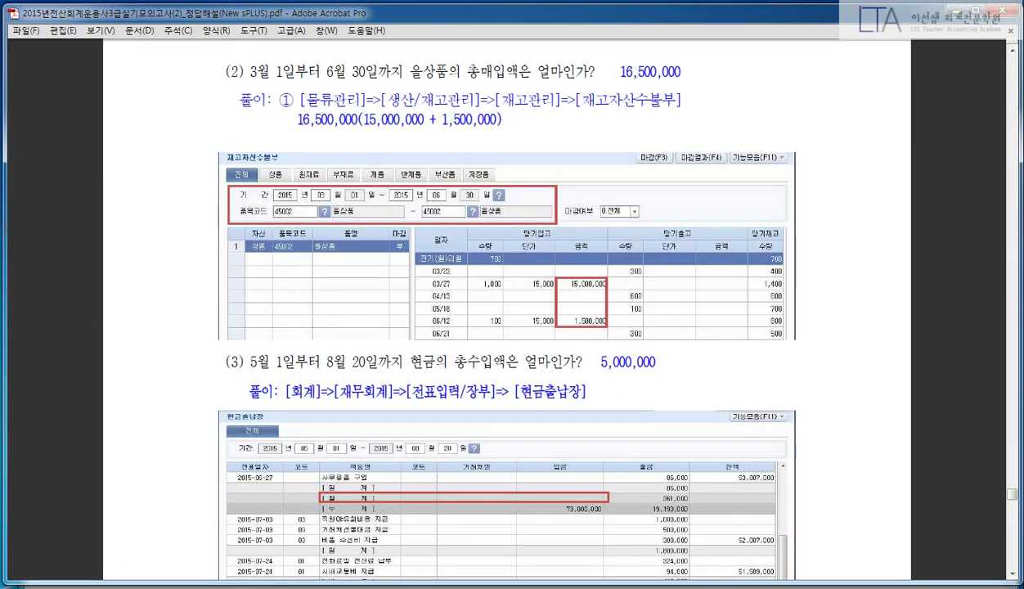
key("alt+Tab")
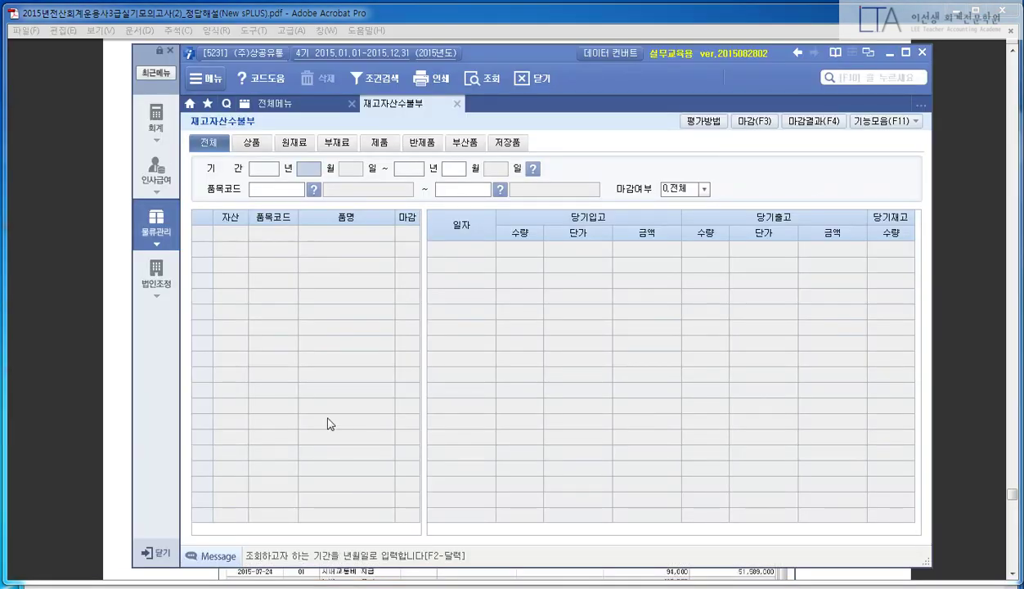
type("03")
key("Return")
type("06")
key("Return")
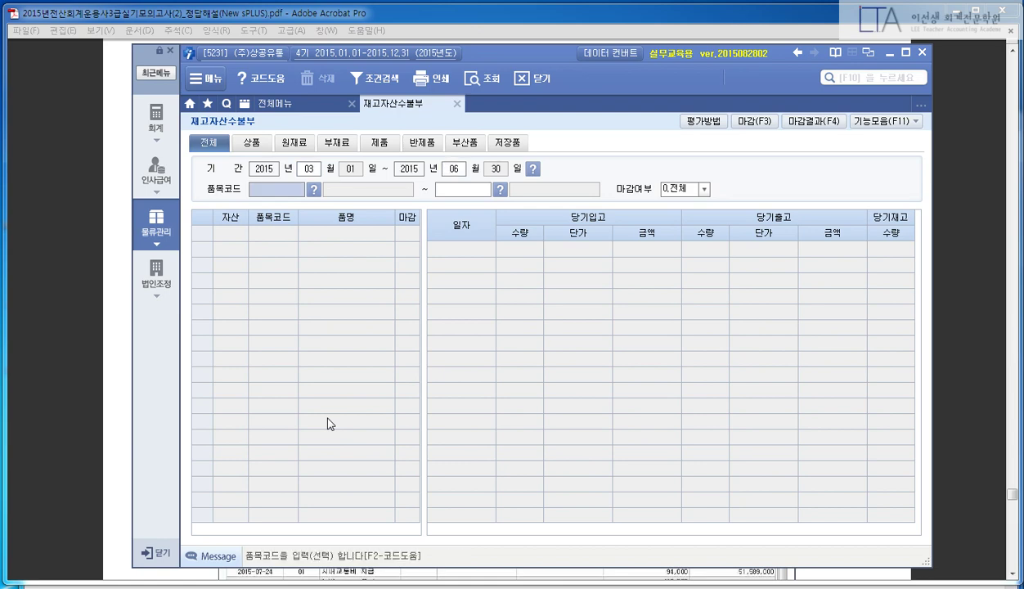
- Set both 품목코드 fields to 45002 을상품 and run the query
left_click(44, 204)
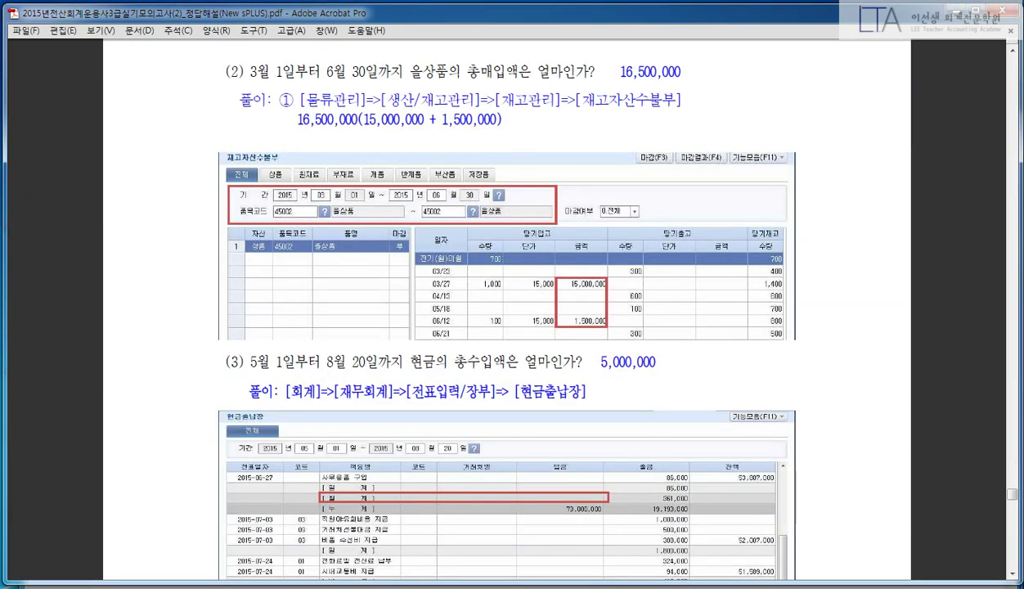
left_click(505, 75)
key("alt+Tab")
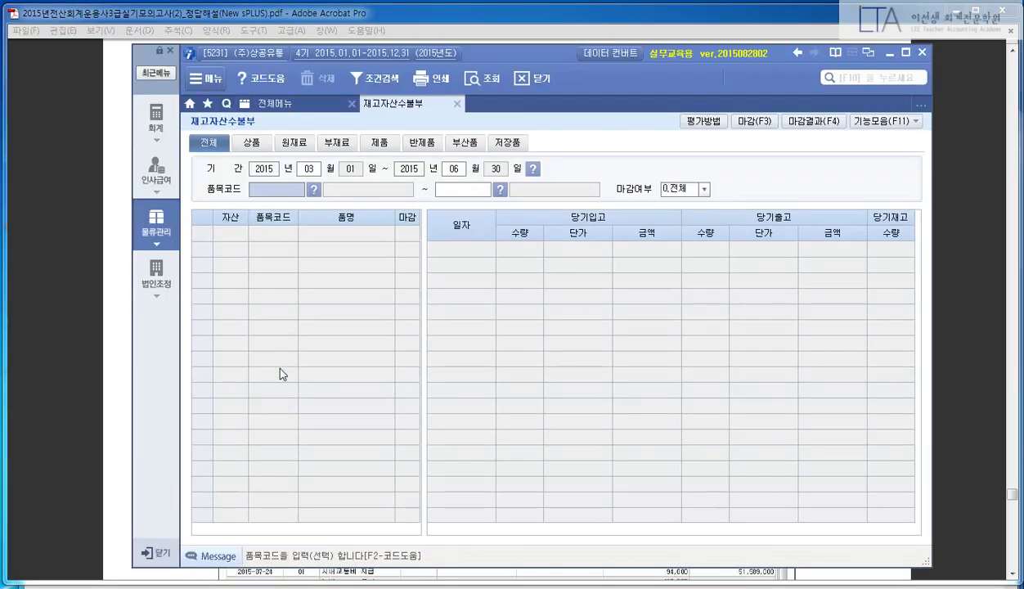
double_click(288, 190)
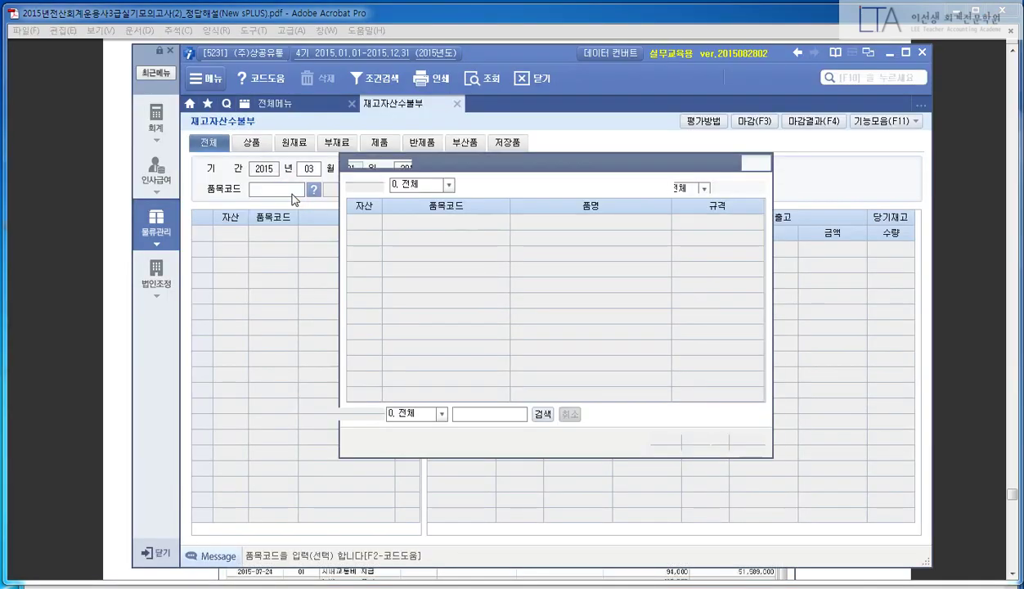
key("Down")
key("Return")
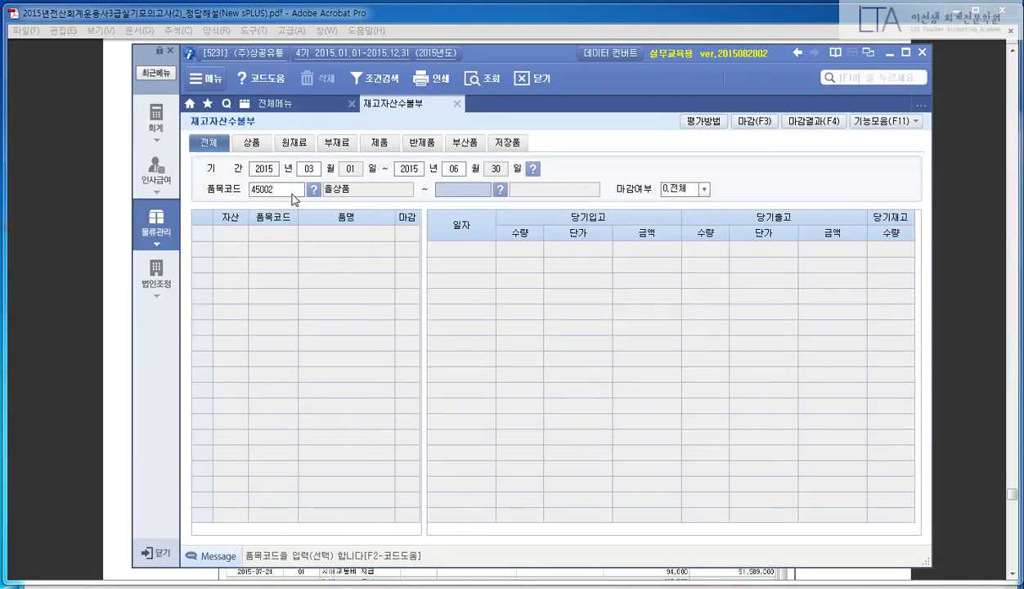
key("F2")
key("Down")
key("Return")
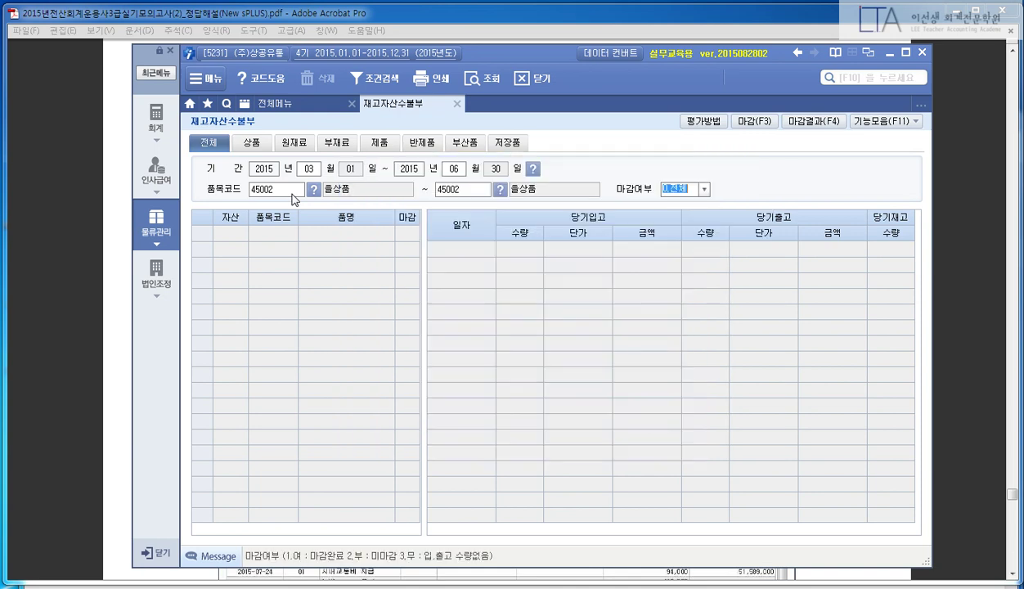
key("Return")
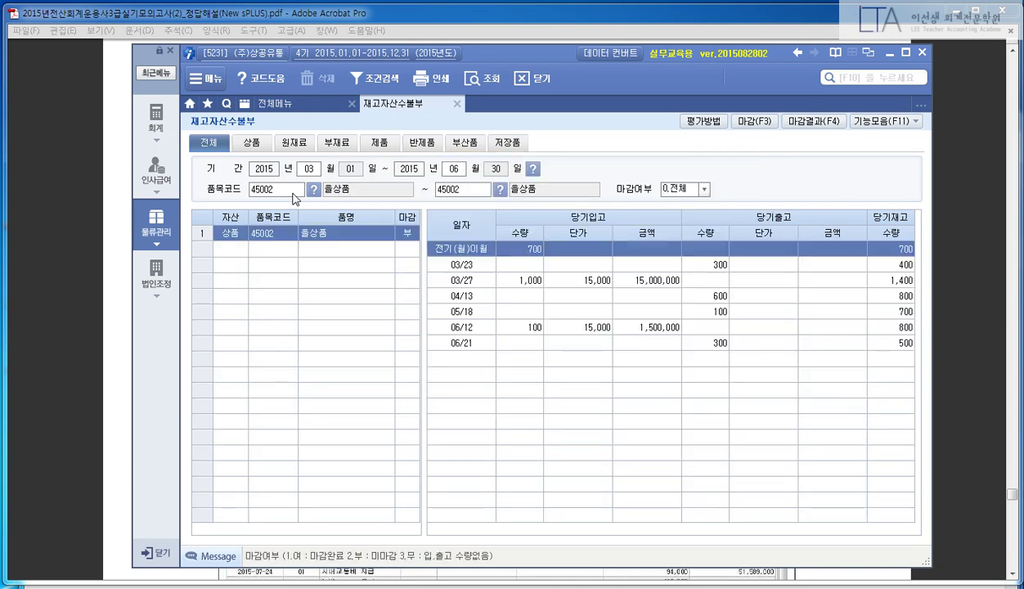
- Box the 03/27 and 06/12 purchases of 15,000,000 and 1,500,000, then return to the PDF
left_click(636, 280)
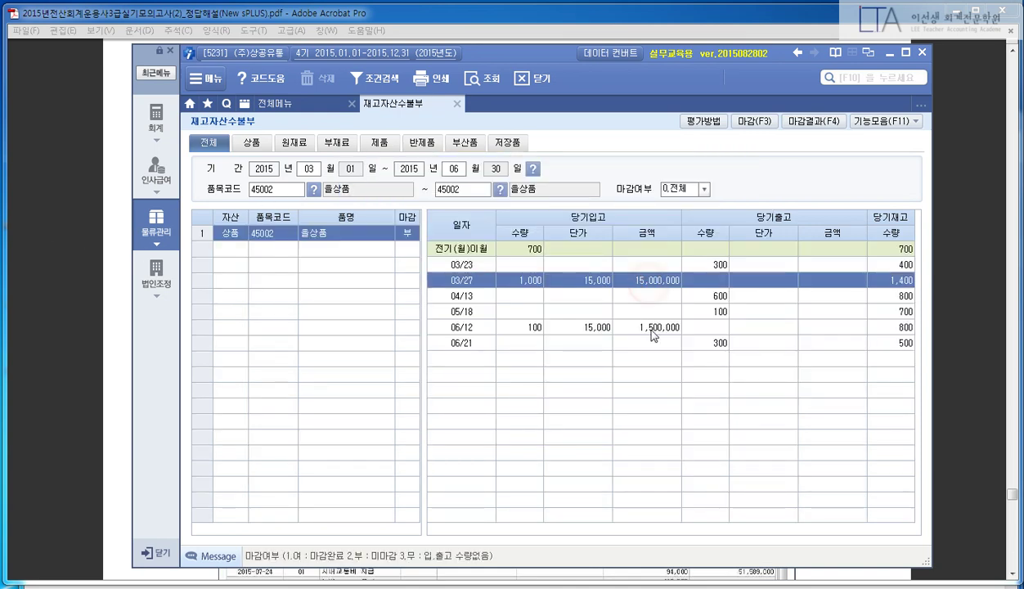
left_click(650, 329)
key("ctrl+2")
left_click_drag(630, 258, 695, 364)
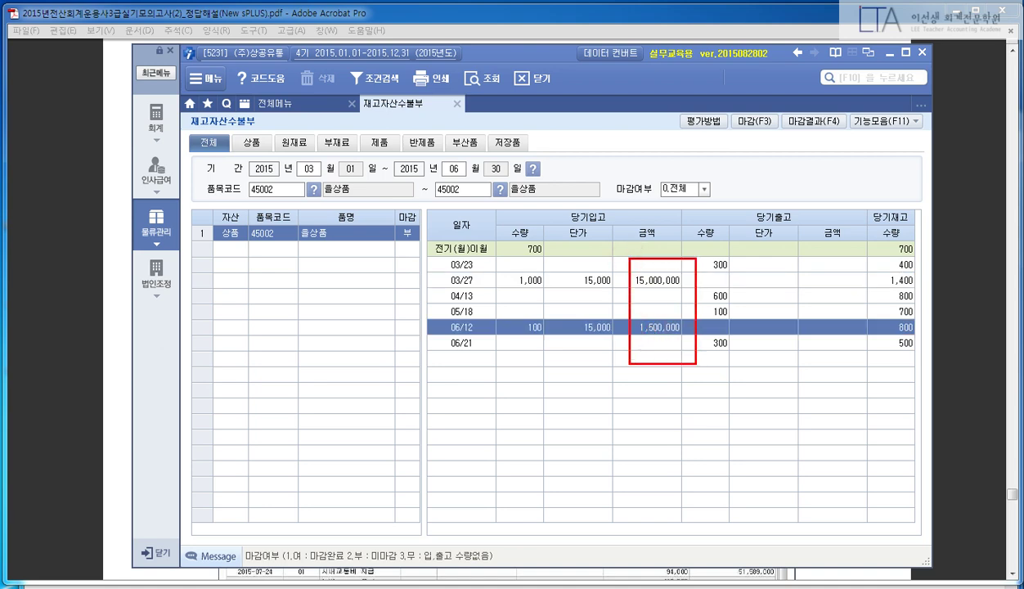
key("Escape")
left_click(58, 321)
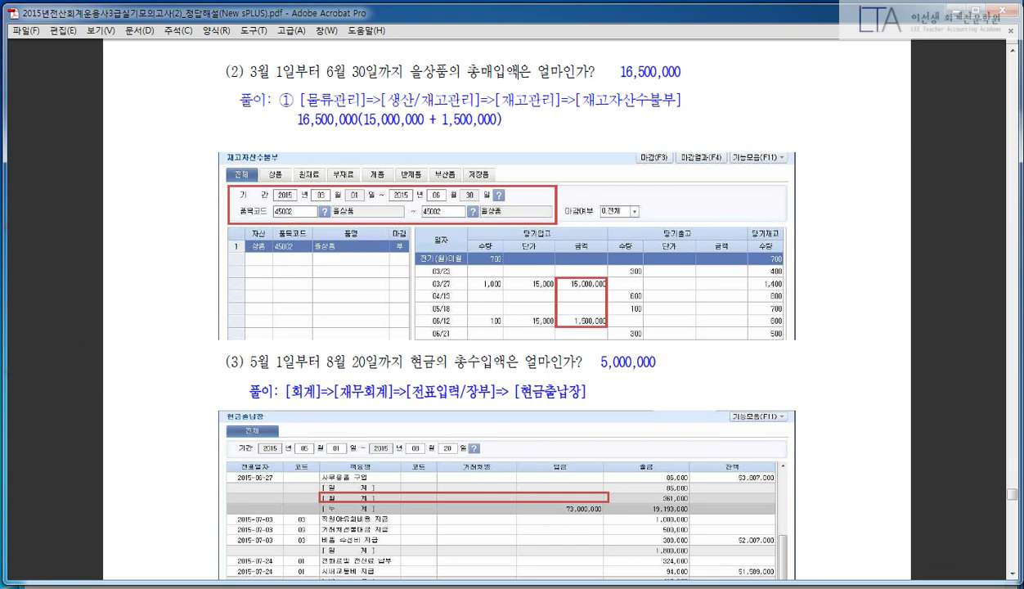
- Scroll to the 현금출납장 answer showing 5,000,000 cash receipts for question (3)
scroll(92, 255, "down", 3)
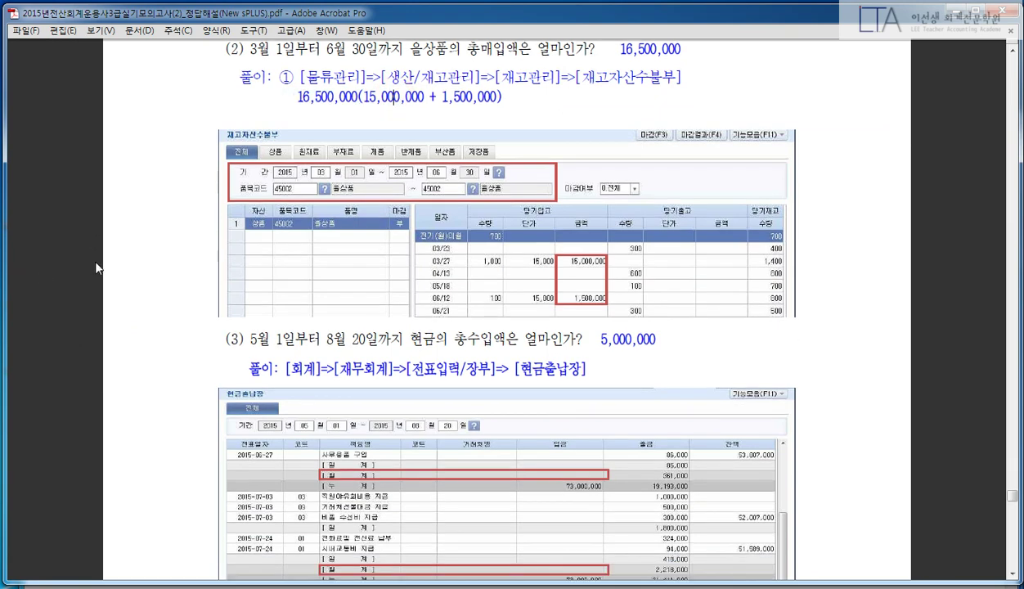
scroll(135, 237, "down", 3)
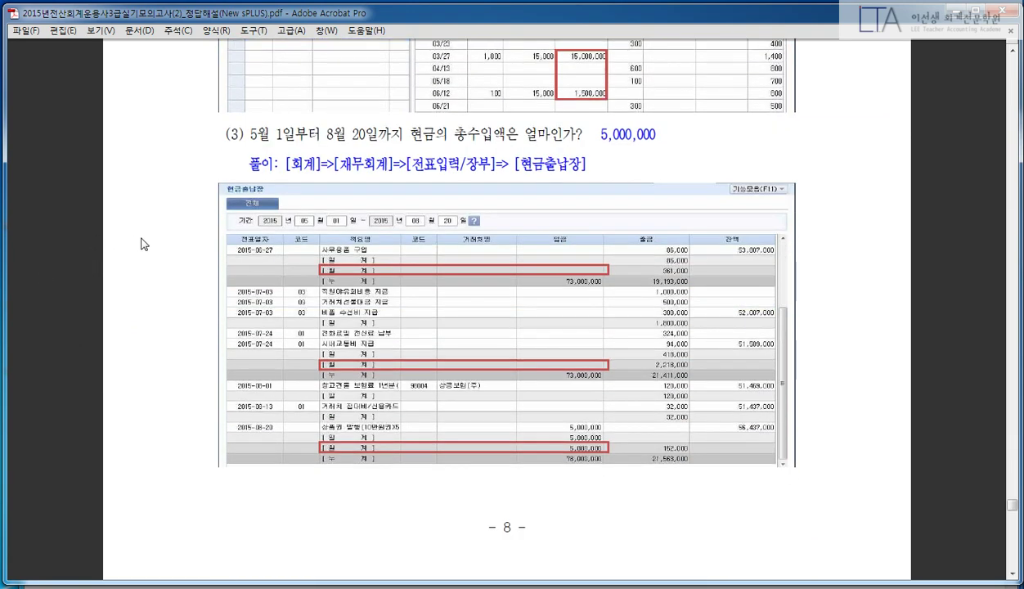
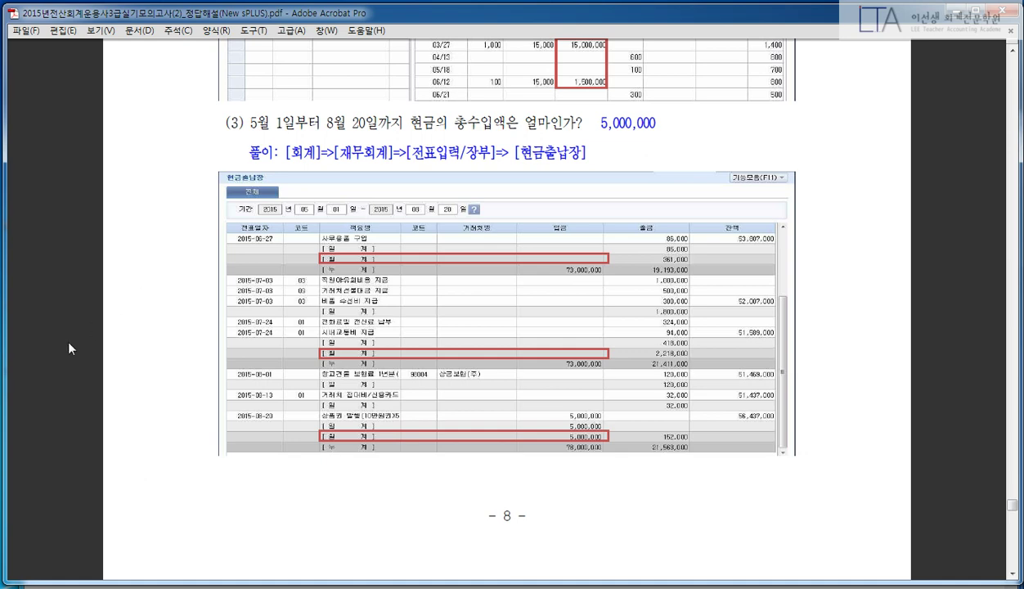
- Switch from the answer PDF back to New sPLUS's inventory ledger for item 45002
key("alt+Tab")
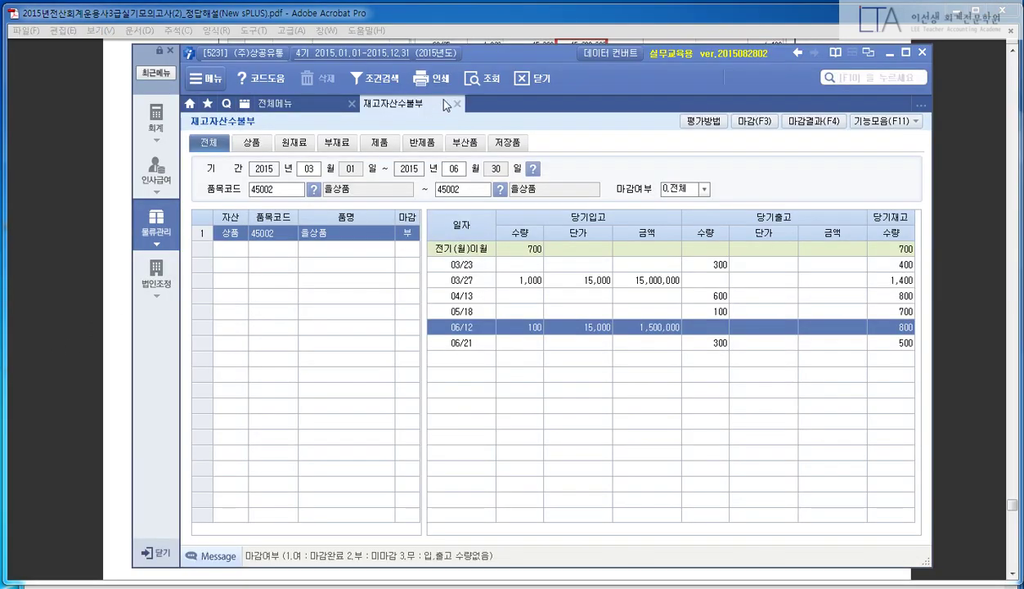
- Close the inventory ledger and find 현금출납장 through the 회계 menu search
left_click(441, 103)
left_click(156, 118)
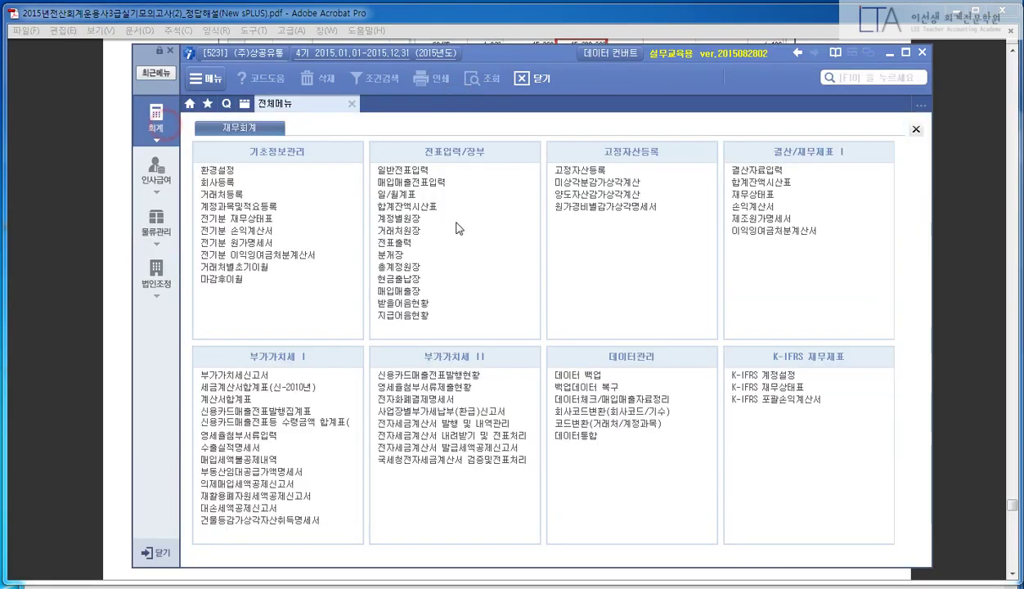
left_click(868, 81)
type("현금추")
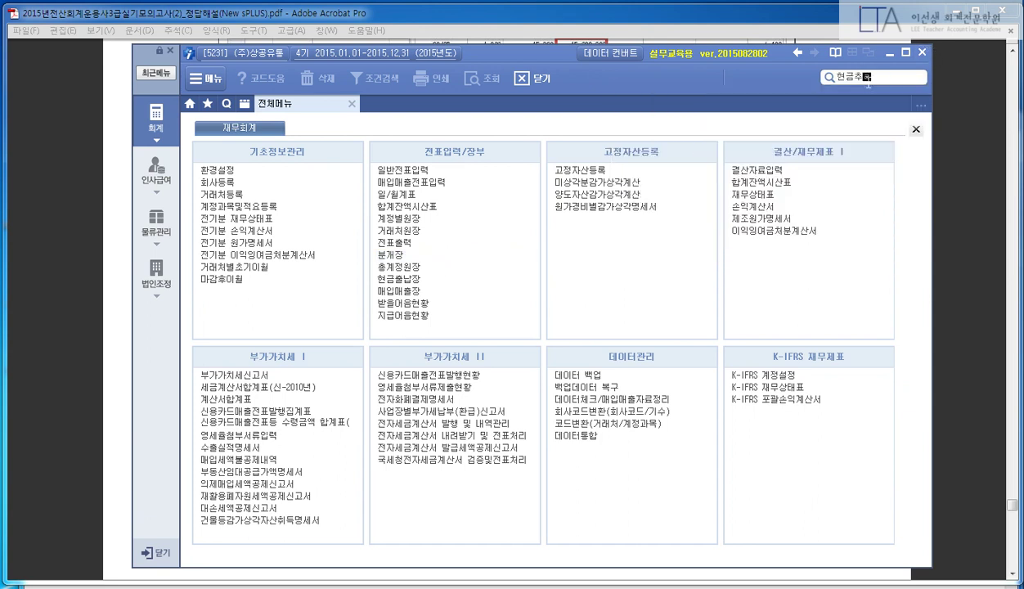
key("BackSpace")
key("BackSpace")
type("출납장")
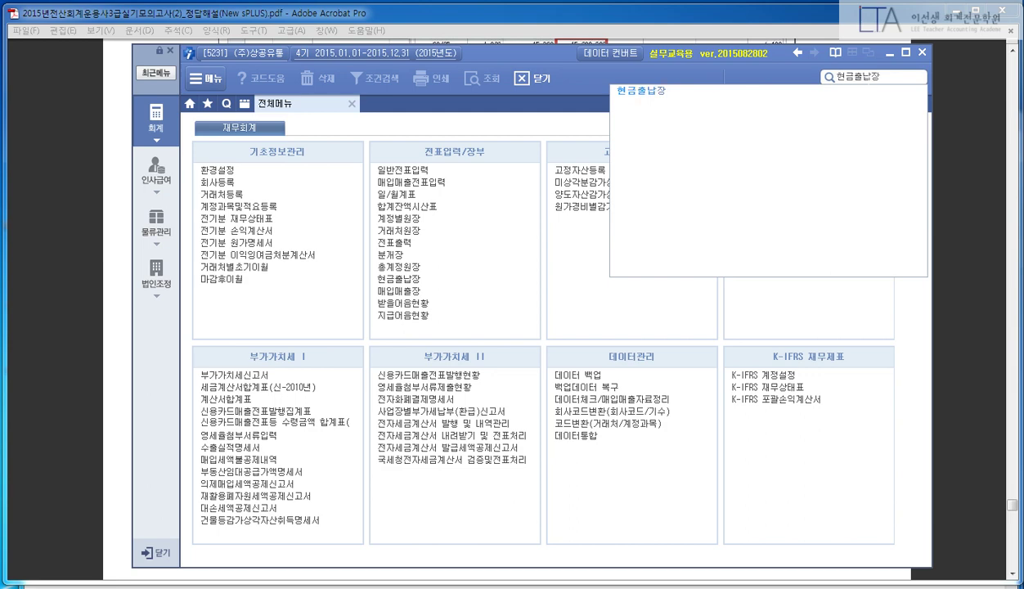
key("Return")
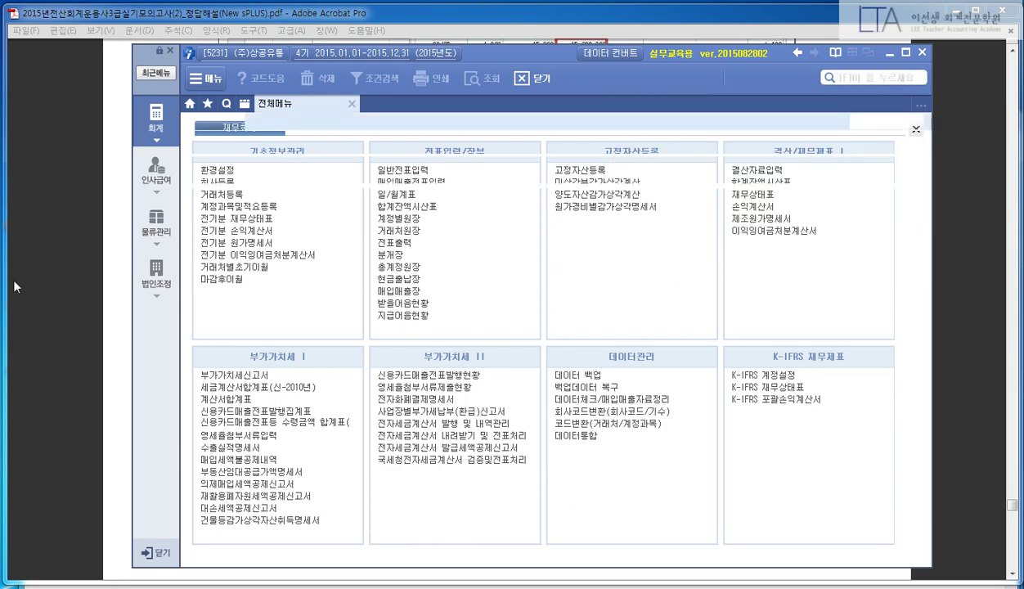
- Glance at the answer PDF, then set the cash book period to 05/01–08/20
left_click(35, 269)
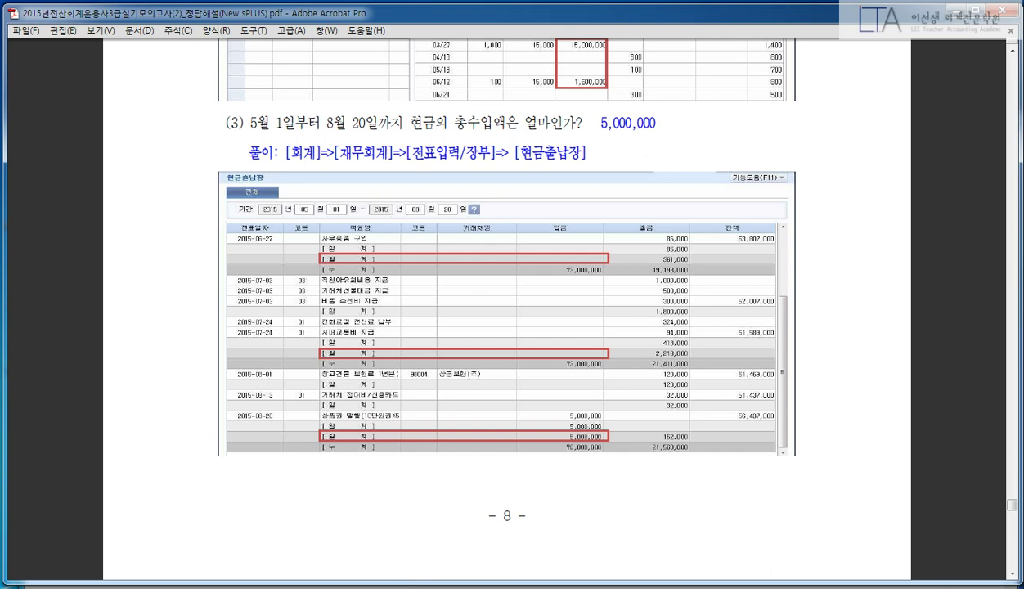
left_click(363, 582)
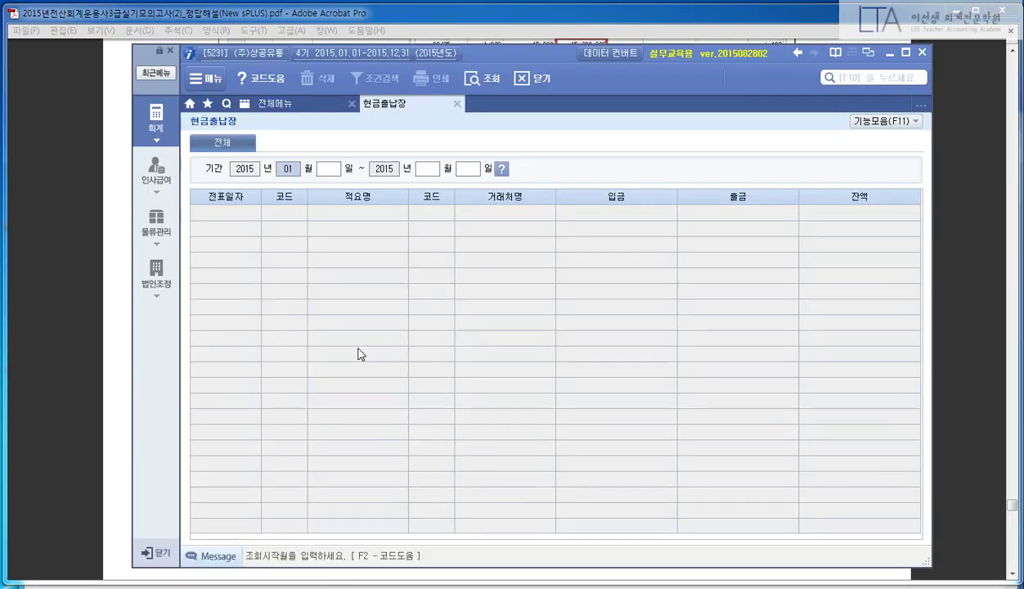
type("05")
key("Return")
type("08")
key("Return")
type("20")
key("Return")
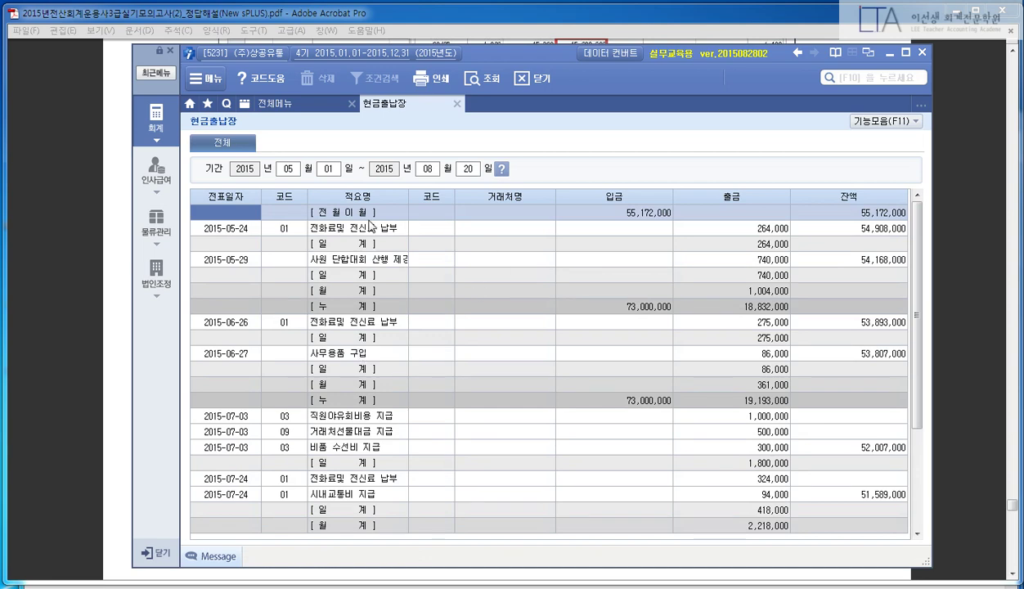
- Compare with the answer PDF and cross out the 55,172,000 carried-forward receipt as excluded
left_click(73, 257)
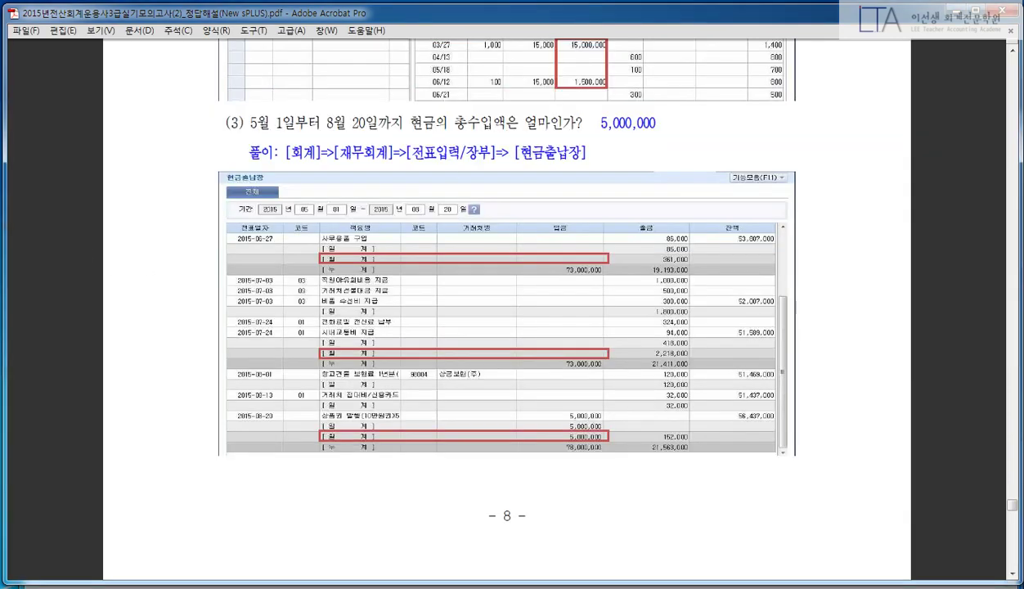
key("alt+Tab")
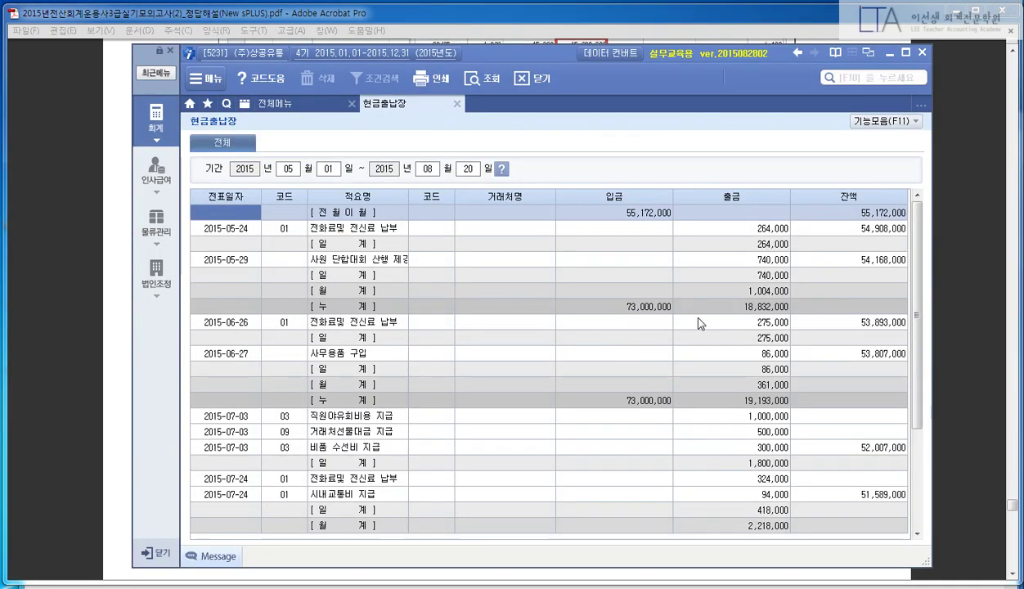
scroll(721, 321, "up", 3)
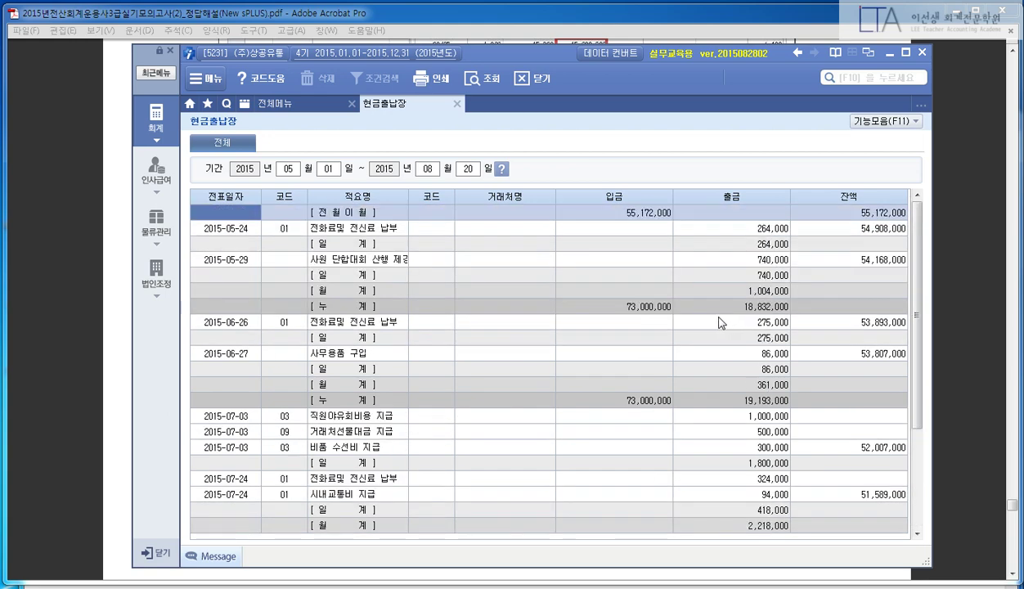
left_click_drag(627, 248, 670, 184)
left_click_drag(672, 249, 623, 188)
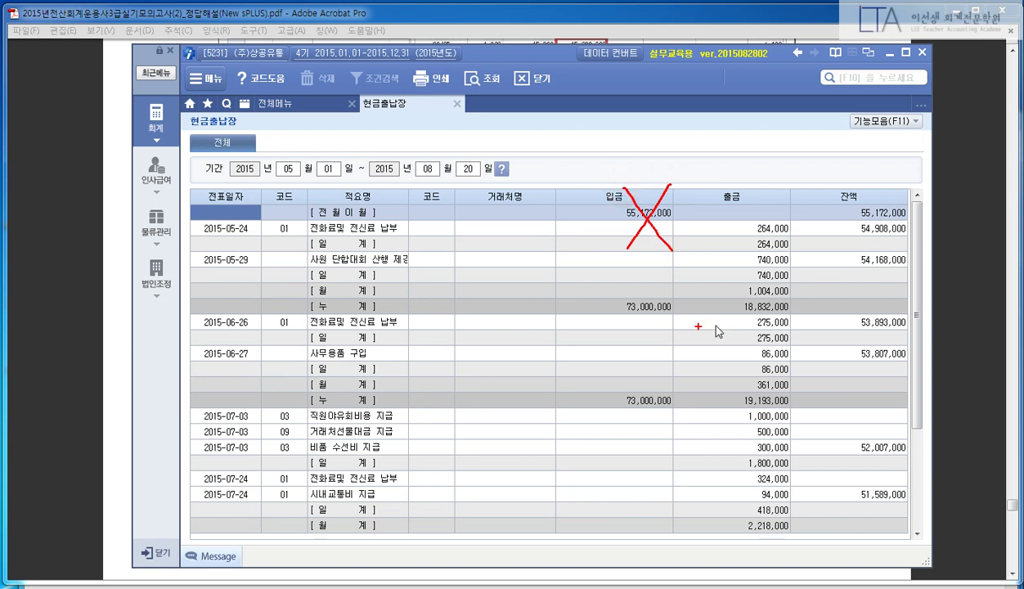
key("Escape")
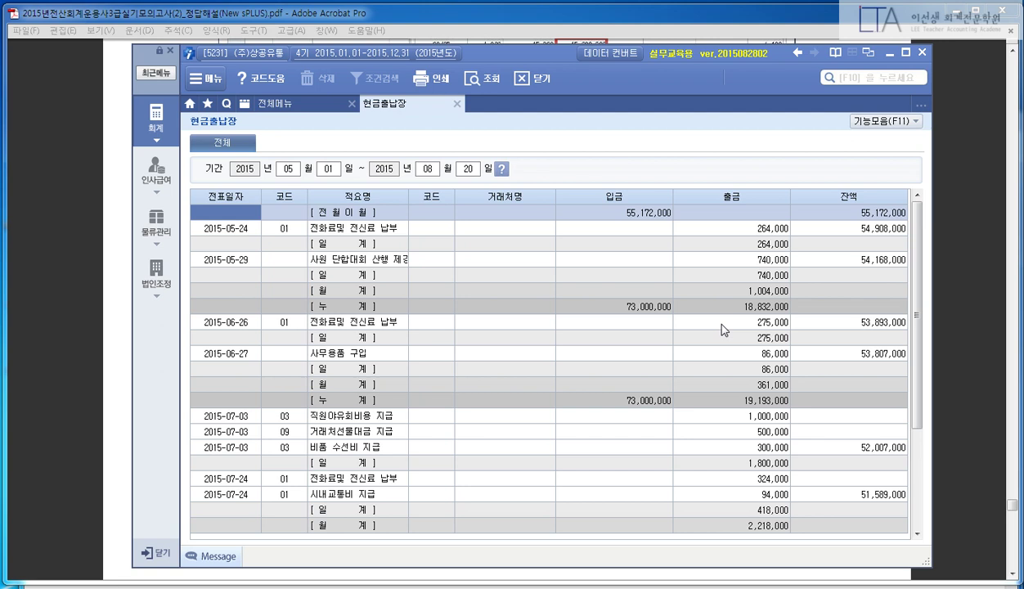
- Mark the 2015-08-20 5,000,000 receipt, exclude the 73,000,000 totals, and close the cash book
scroll(726, 323, "down", 3)
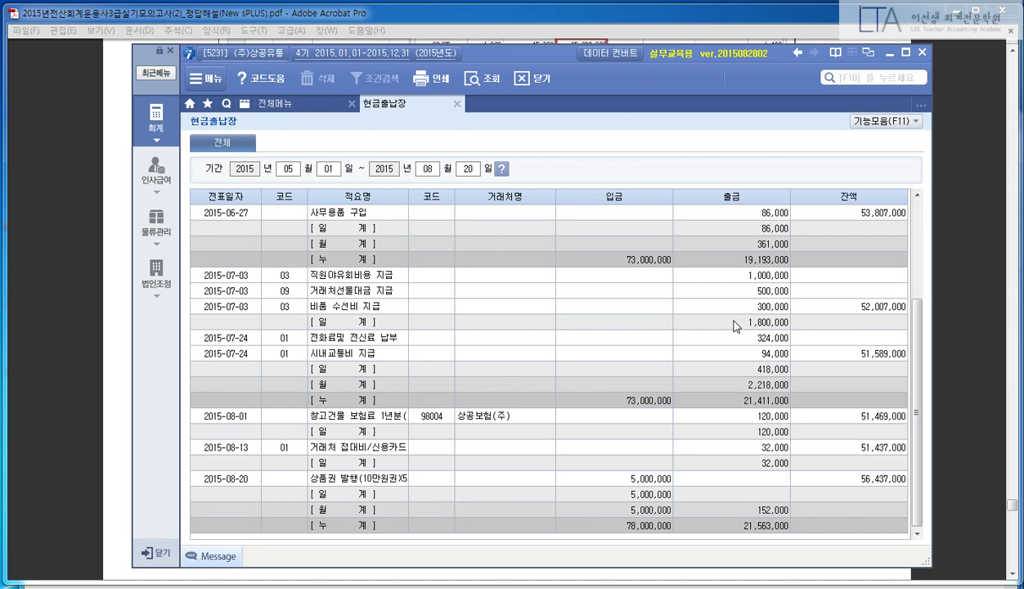
left_click(52, 348)
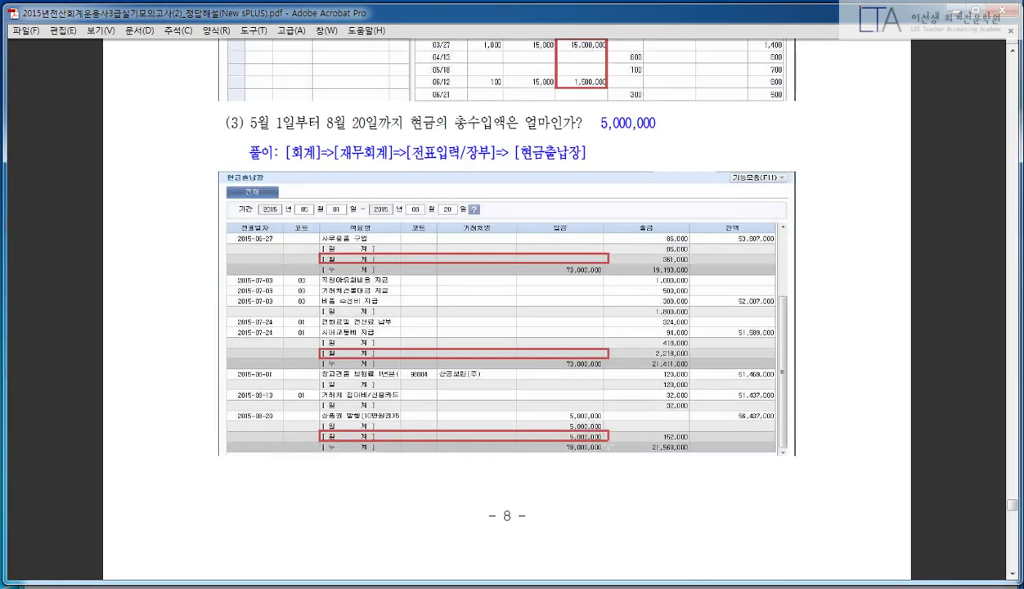
key("alt+Tab")
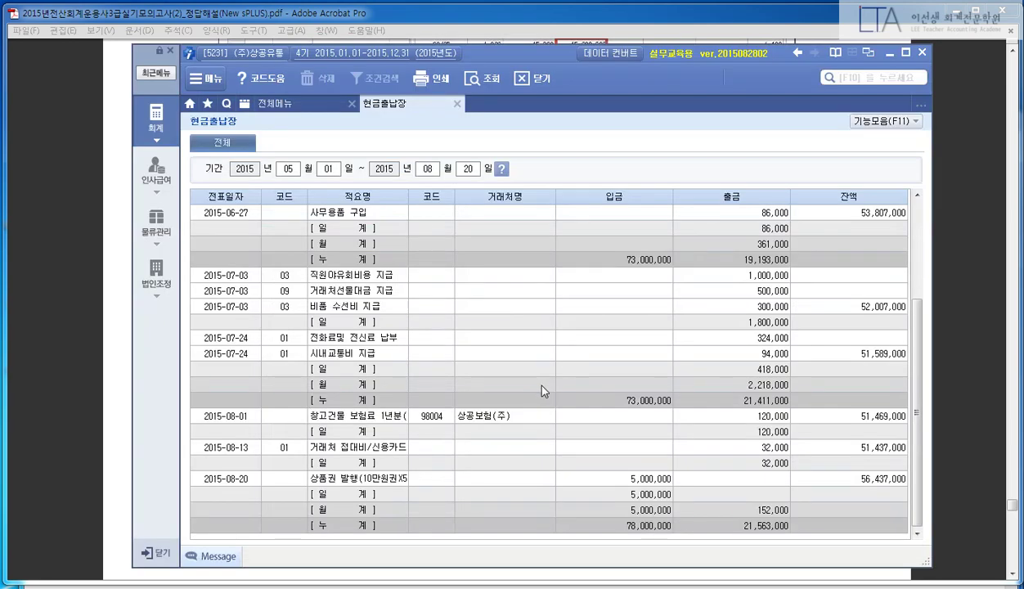
left_click_drag(193, 463, 672, 489)
left_click_drag(603, 169, 654, 220)
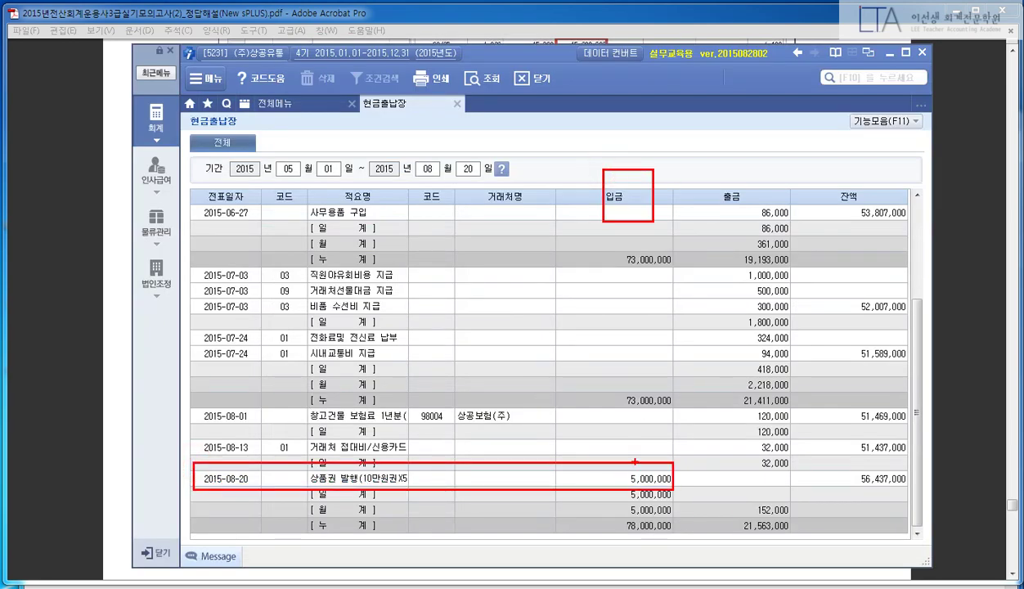
left_click_drag(638, 469, 642, 222)
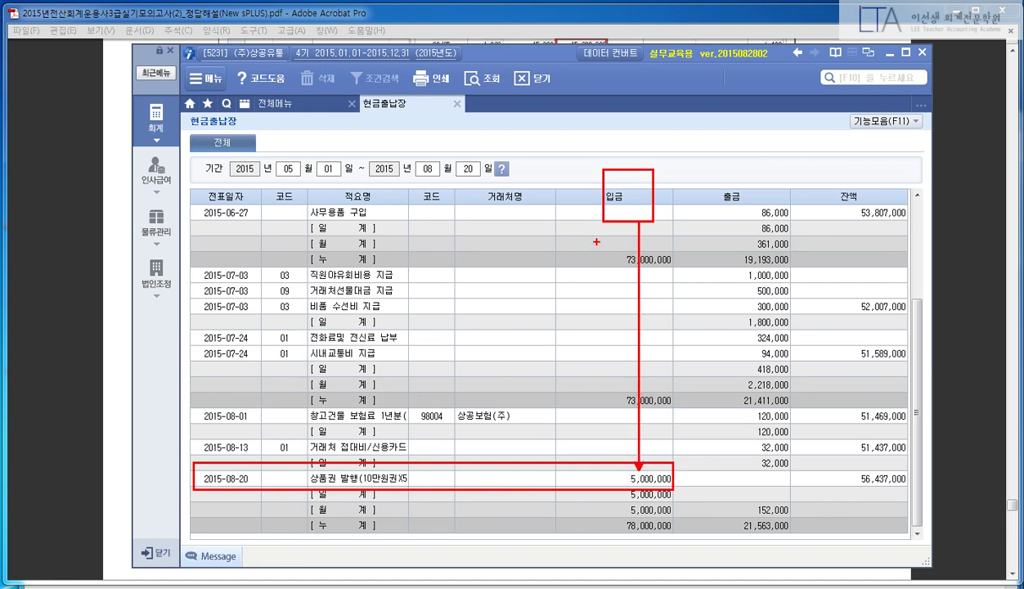
left_click_drag(596, 242, 621, 259)
mouse_move(587, 363)
left_mouse_down()
mouse_move(605, 384)
mouse_move(578, 386)
left_mouse_up()
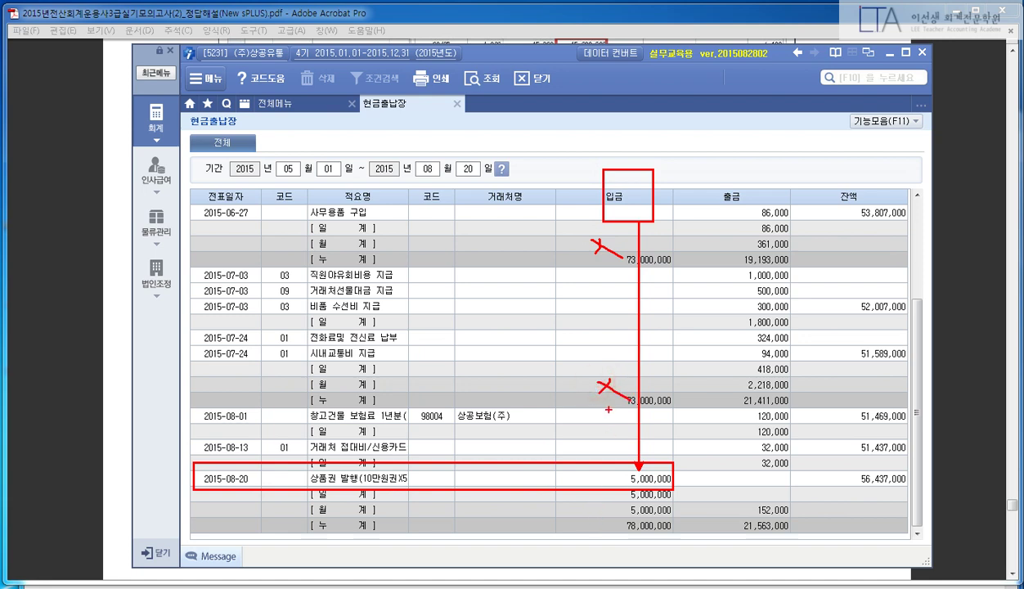
key("Escape")
key("Escape")
key("Escape")
left_click(43, 331)
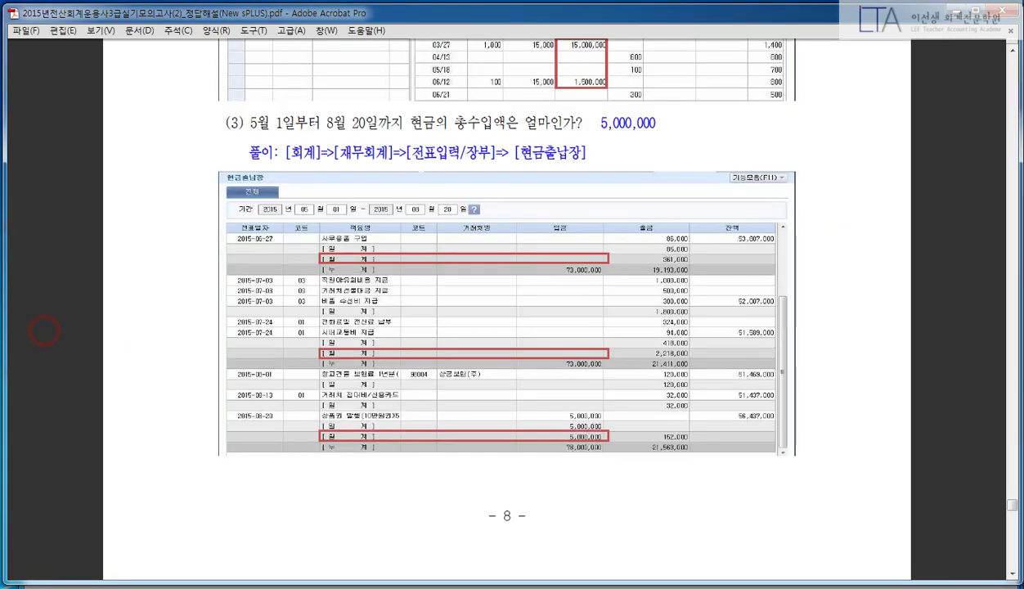
- Scroll the answer key to question (4), then choose 거래처원장 in New sPLUS's full menu
scroll(539, 154, "down", 10)
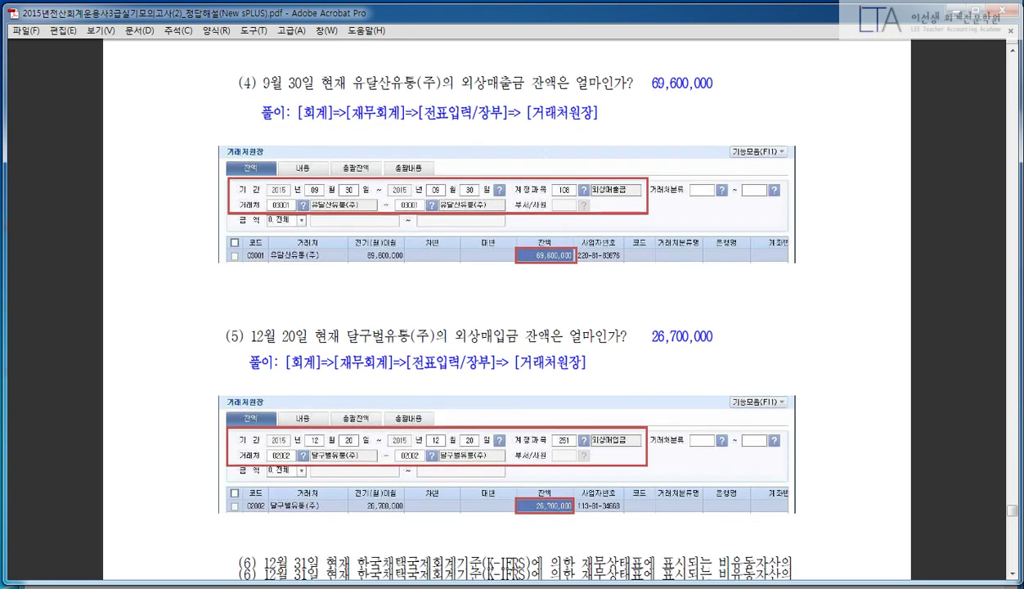
scroll(292, 297, "down", 1)
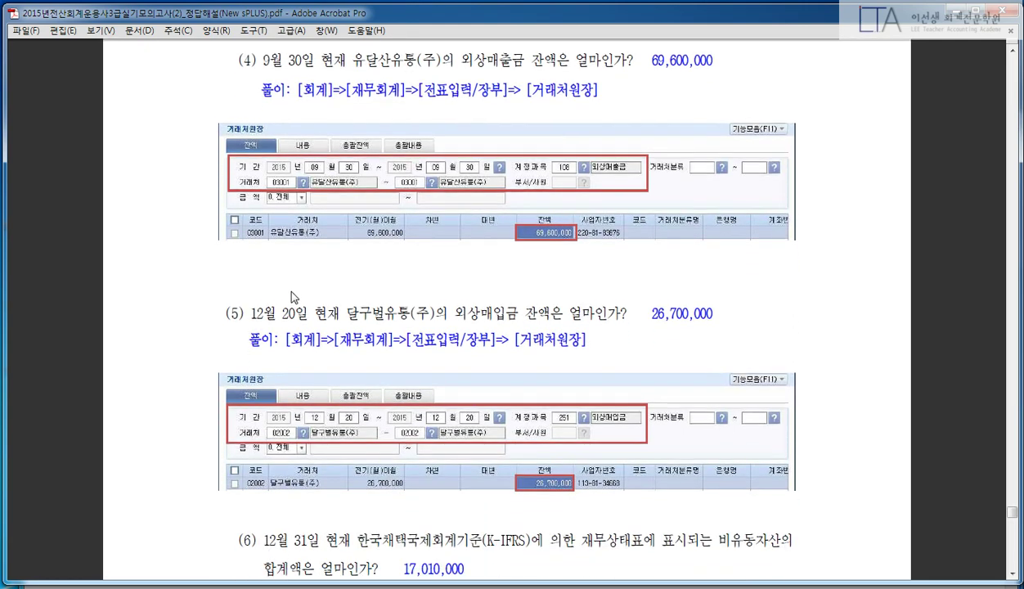
key("alt+Tab")
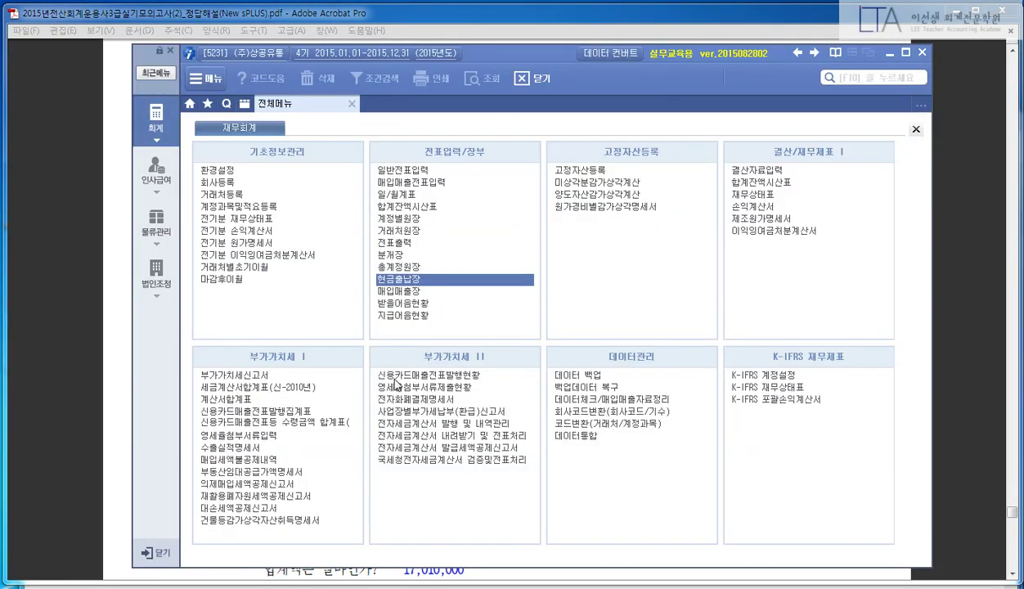
left_click(102, 167)
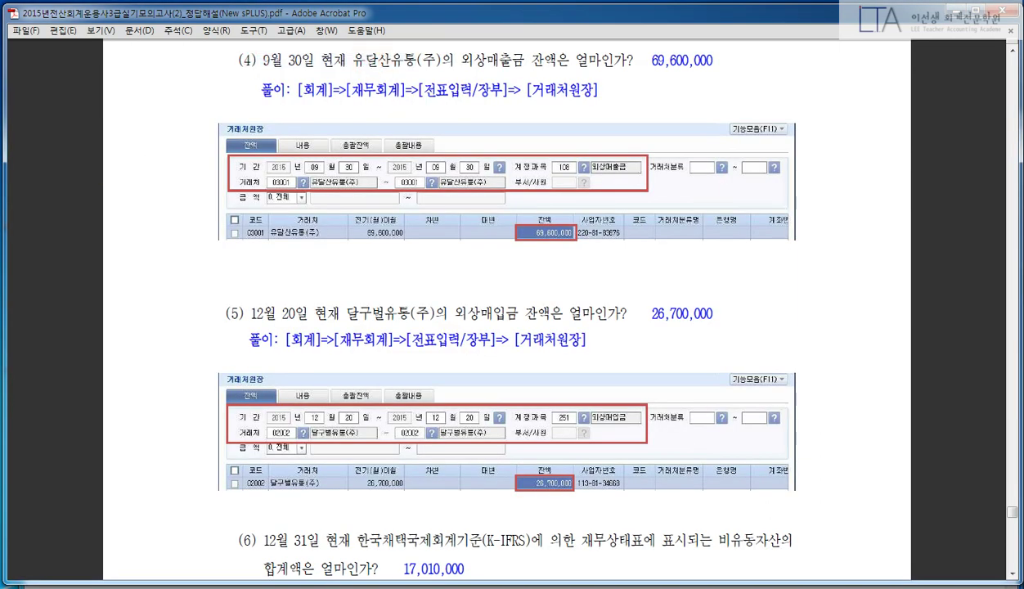
key("alt+Tab")
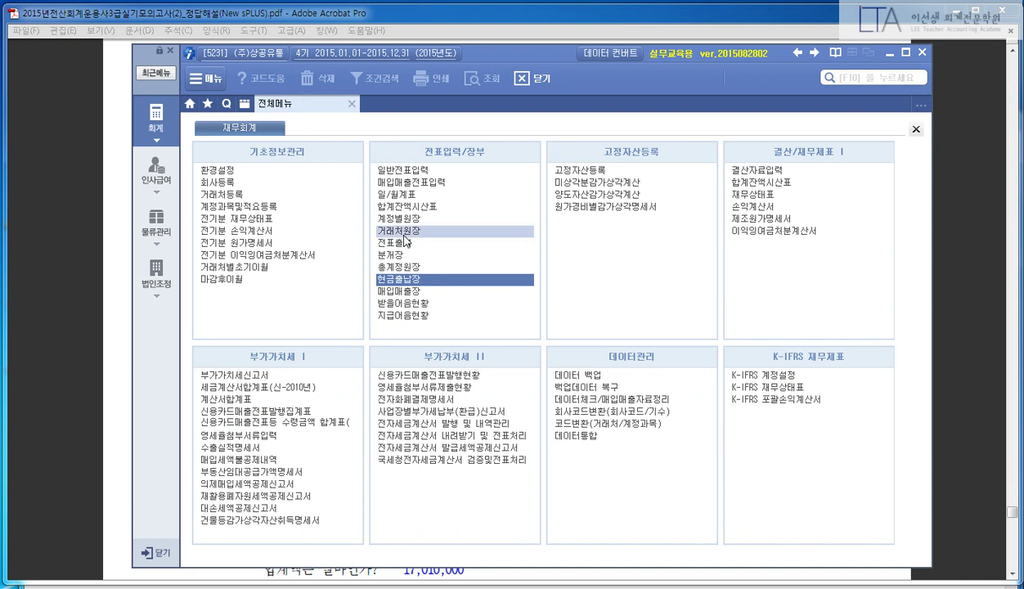
left_click(403, 231)
- Set the customer ledger date to 2015/09/30 with account 108 외상매출금
type("30")
key("Return")
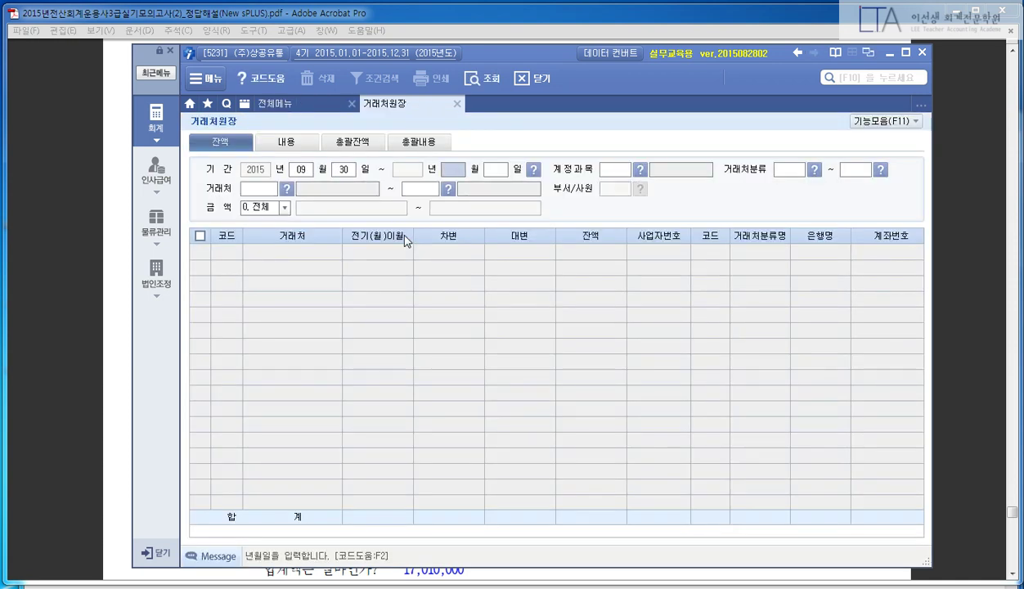
key("Return")
key("Return")
type("108")
key("Return")
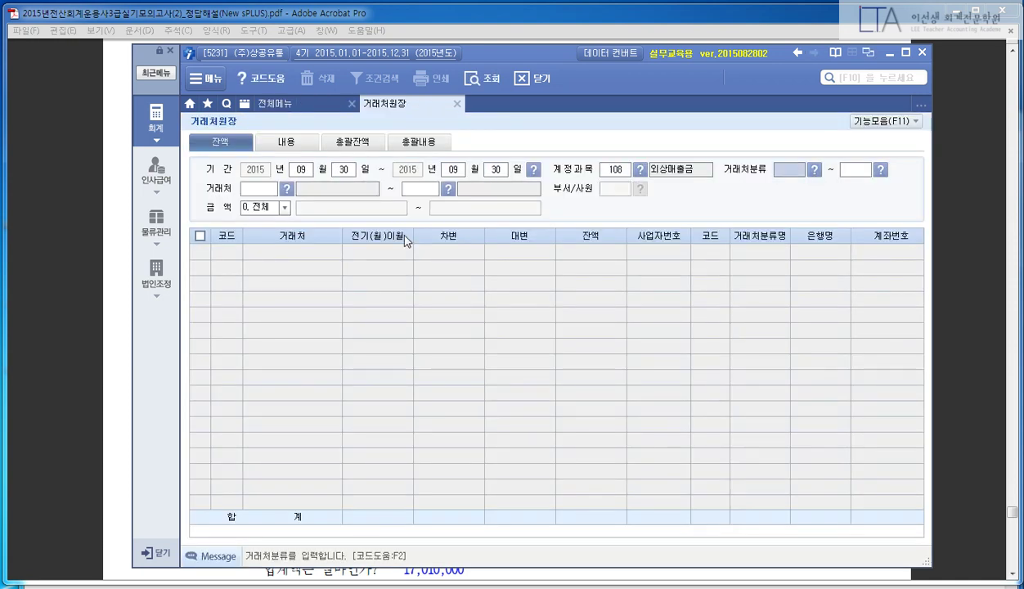
key("Return")
key("Return")
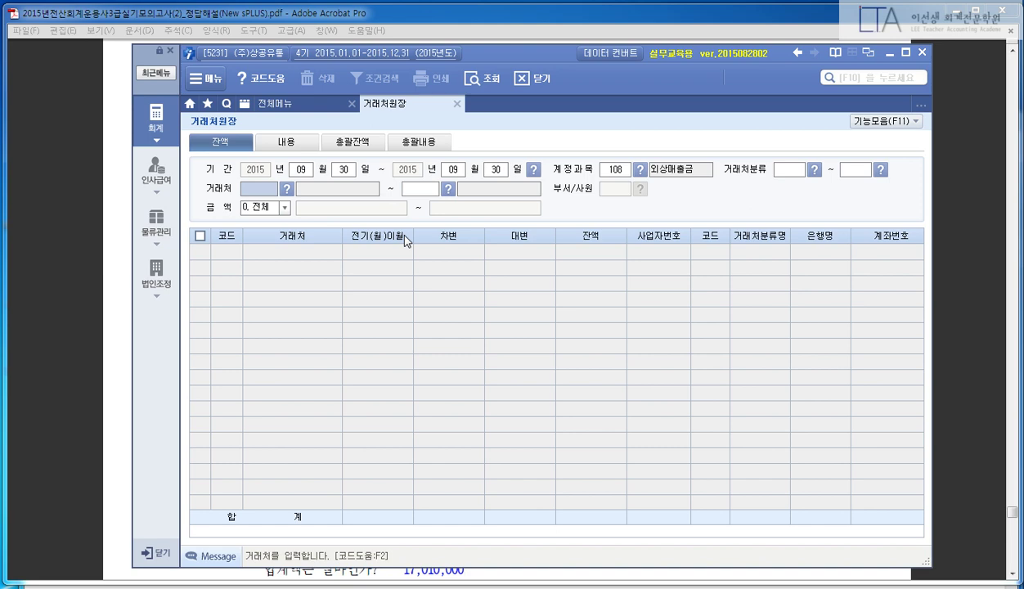
key("Return")
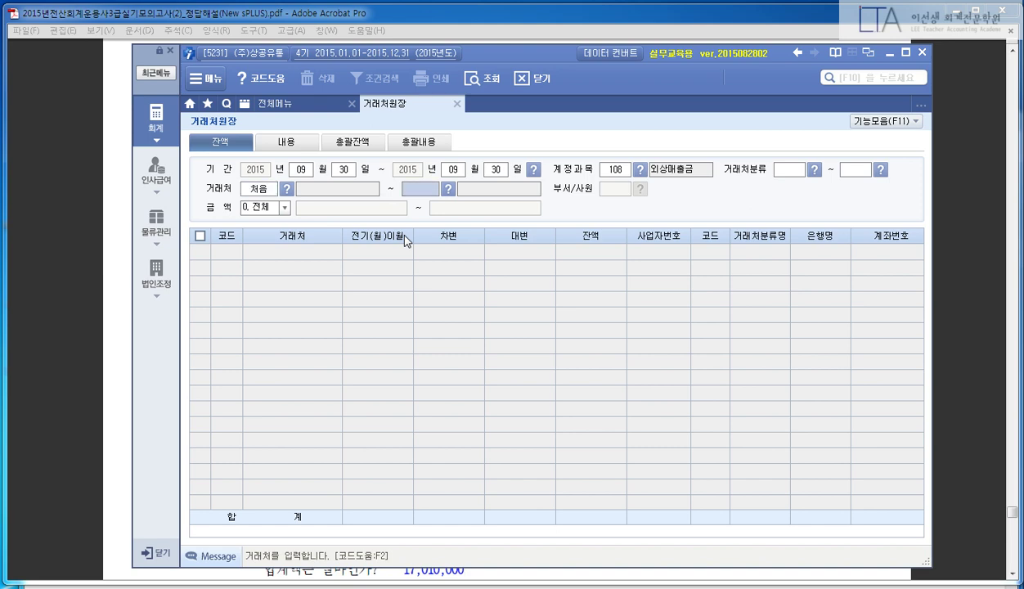
- Select customer 03001 유달산유통(주) and point out its 69,600,000 balance, then return to the PDF
key("F2")
type("유")
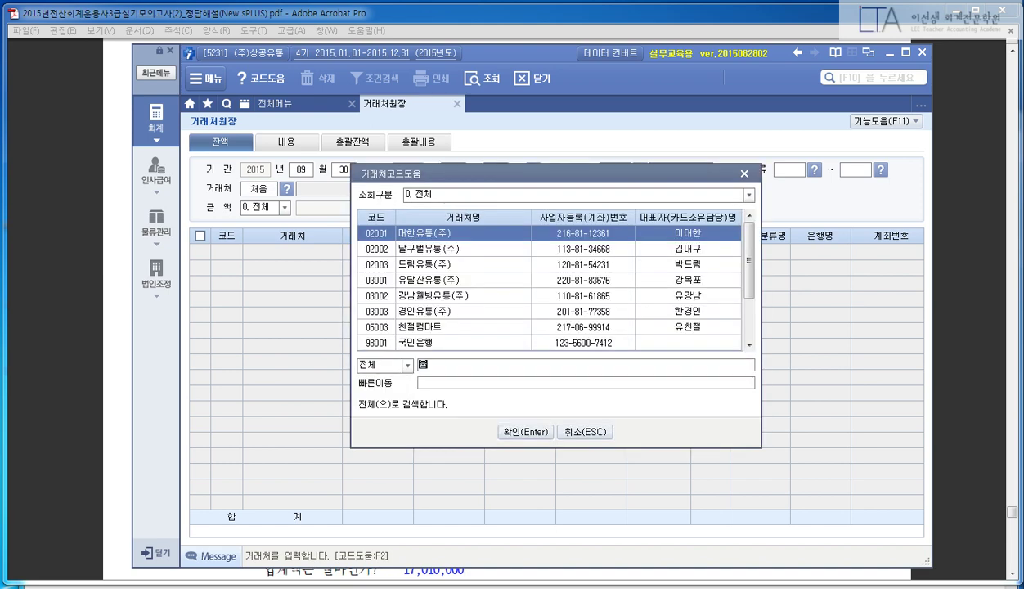
type("달")
key("Return")
key("Return")
type("03001")
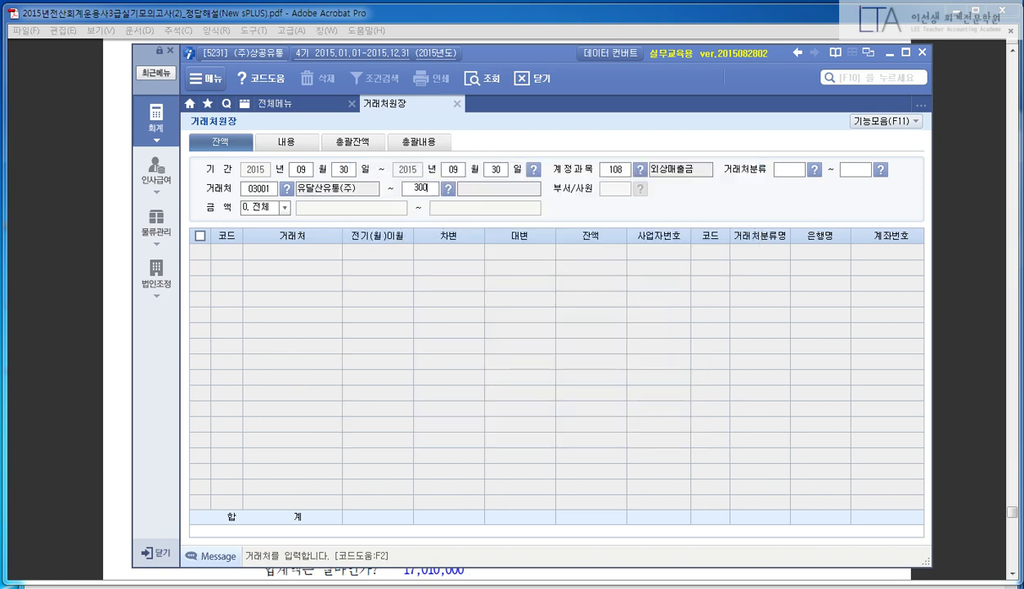
key("Return")
key("Return")
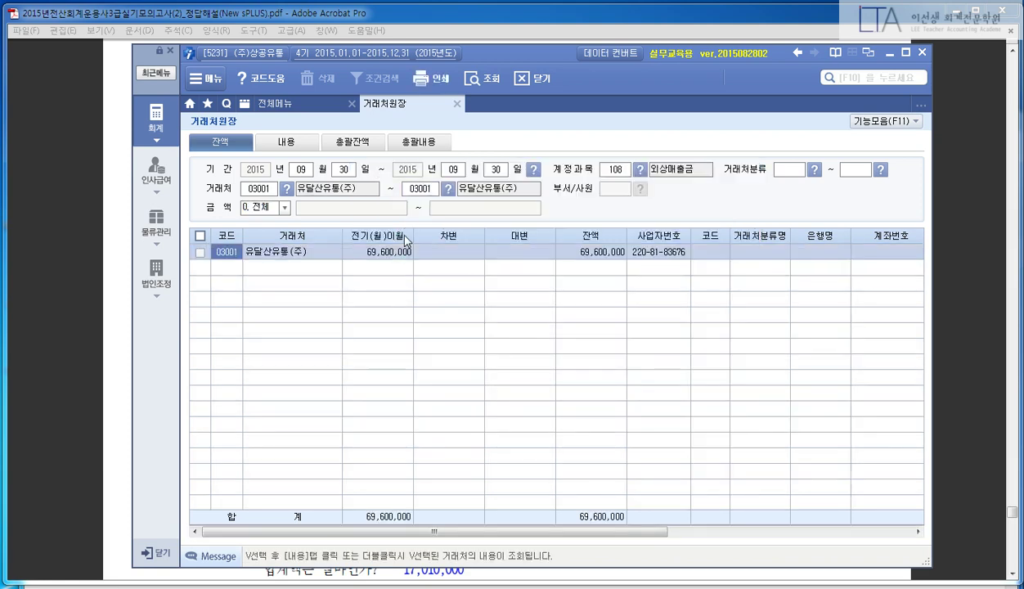
left_click(587, 253)
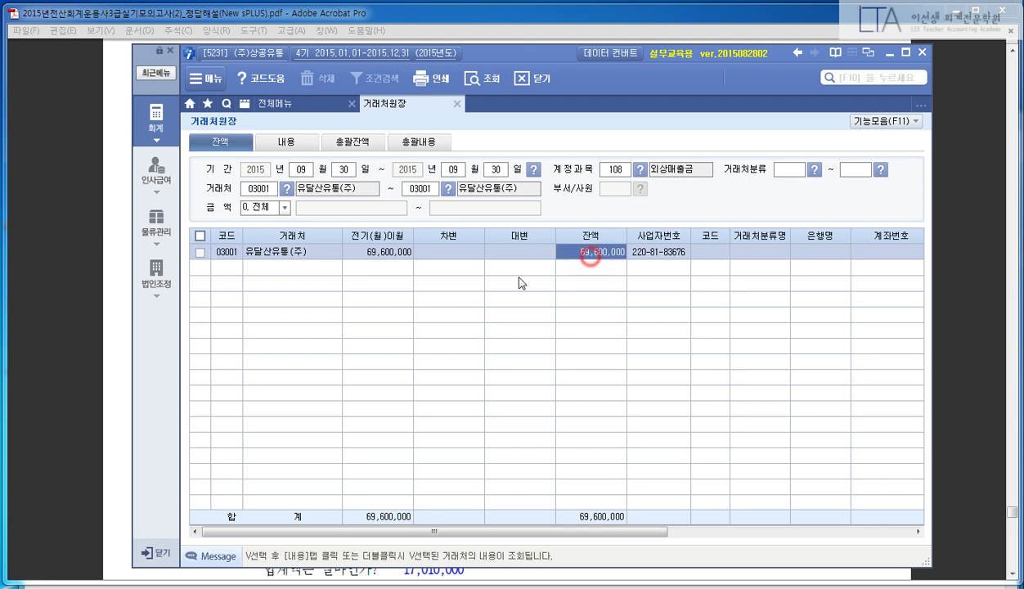
left_click(73, 270)
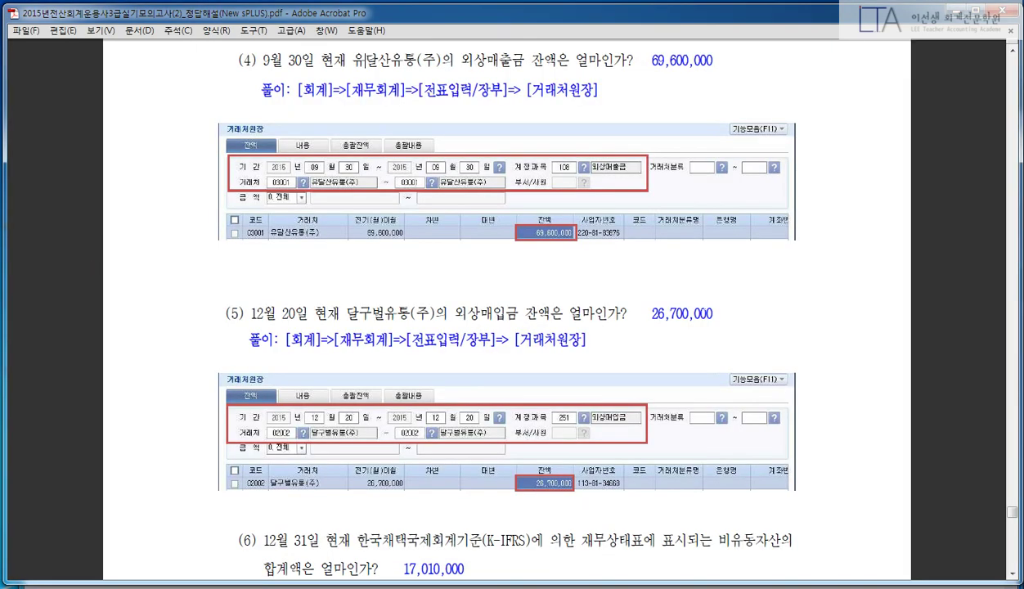
- Scroll the answer key to question (5), then set the ledger to 12/20–12/20 with account 251
left_click(727, 56)
scroll(822, 219, "down", 3)
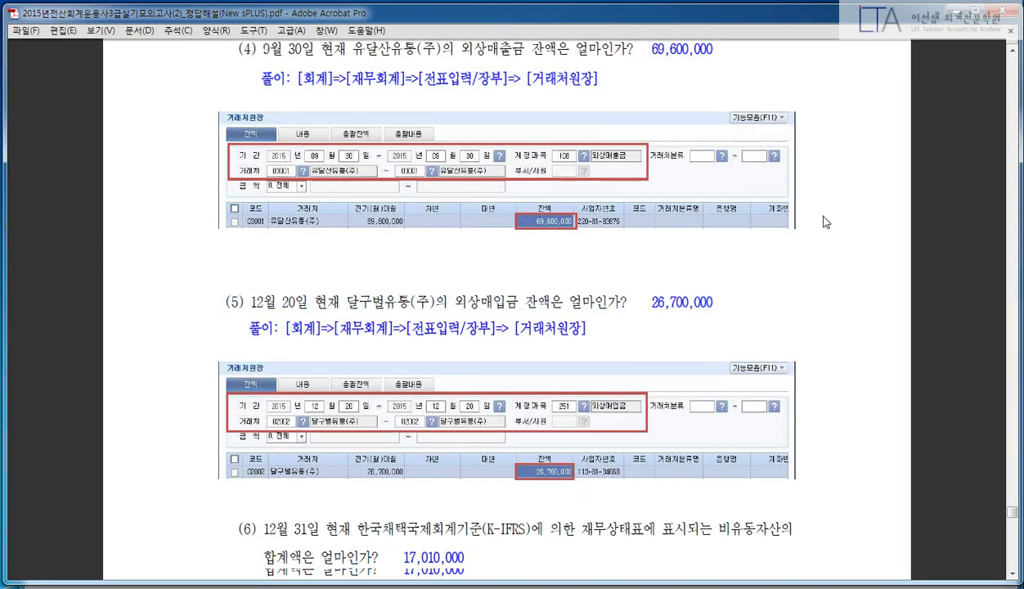
scroll(842, 204, "down", 4)
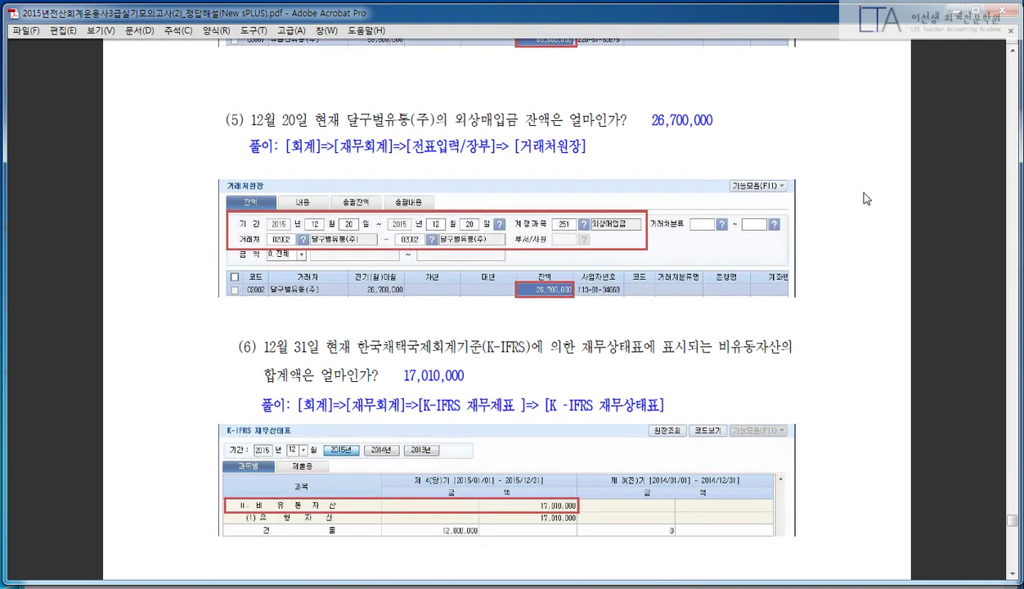
scroll(870, 192, "down", 1)
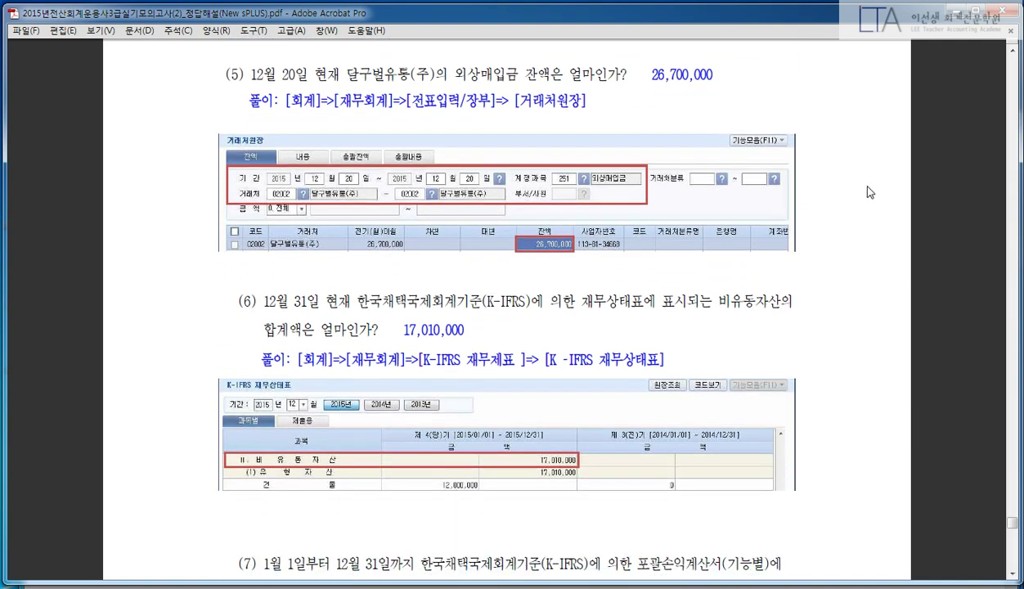
scroll(869, 191, "down", 1)
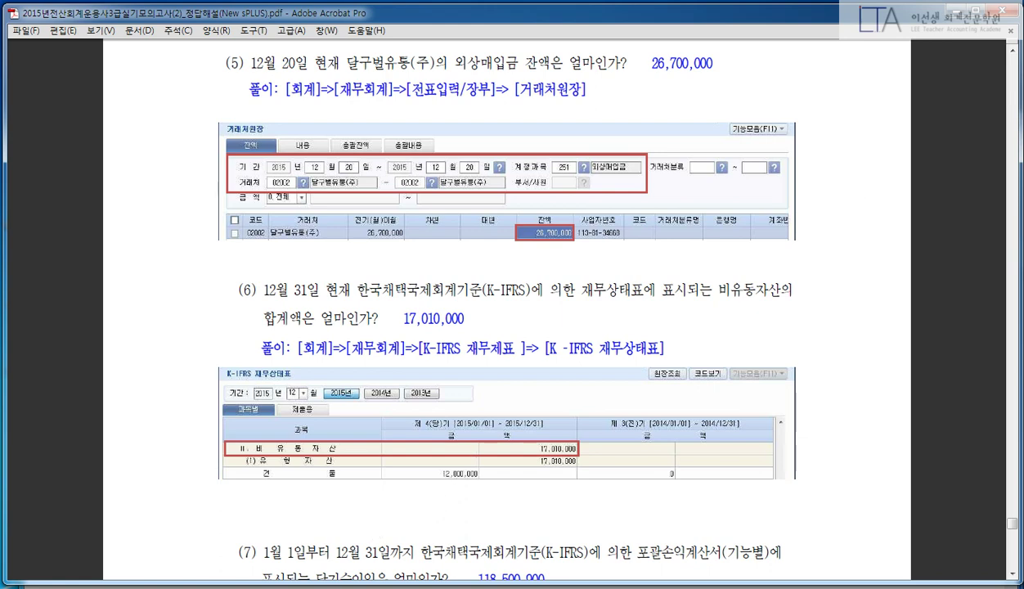
key("alt+Tab")
left_click(305, 168)
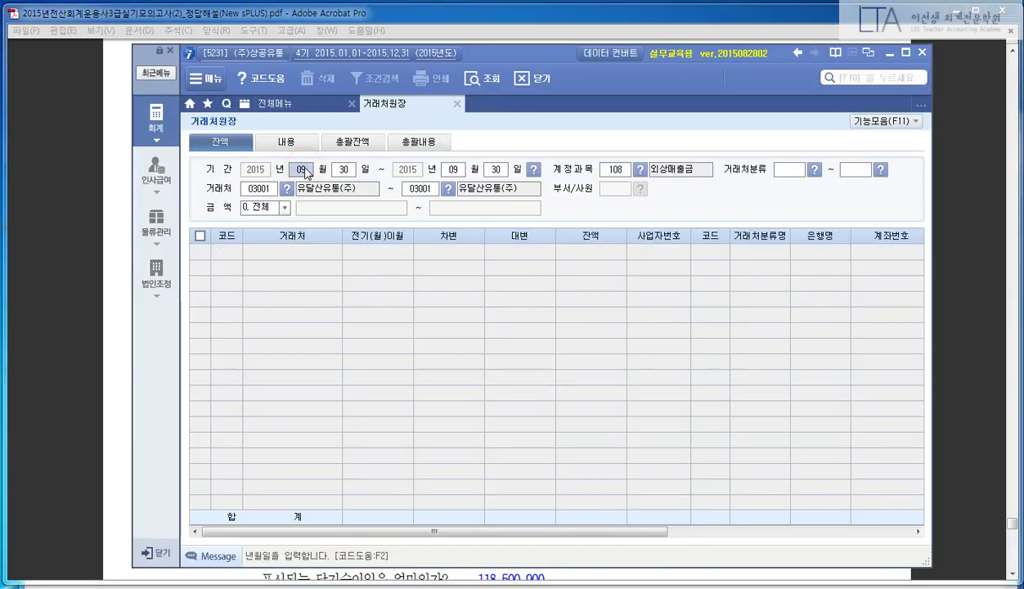
type("12201220")
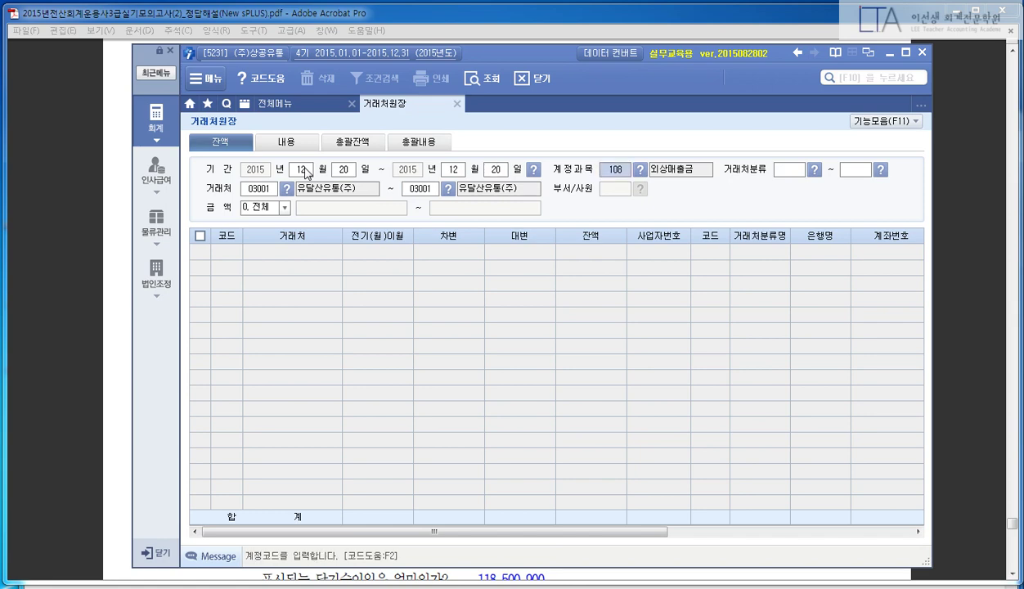
type("251")
key("Return")
key("Return")
key("Return")
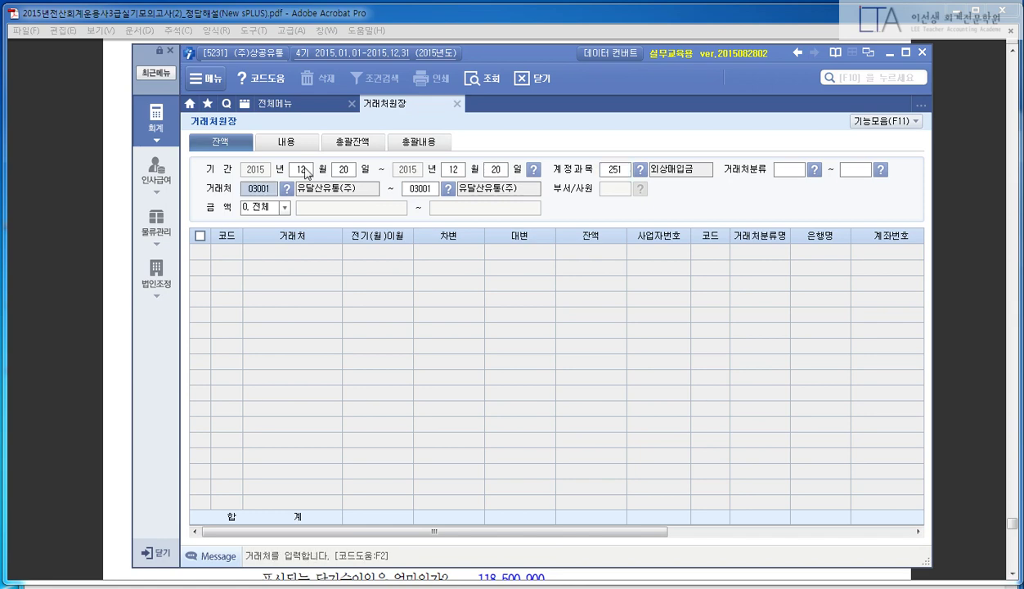
- Select customer 02002 달구벌유통(주), point out its 26,700,000 balance, and return to the PDF
key("F2")
type("달구")
key("Return")
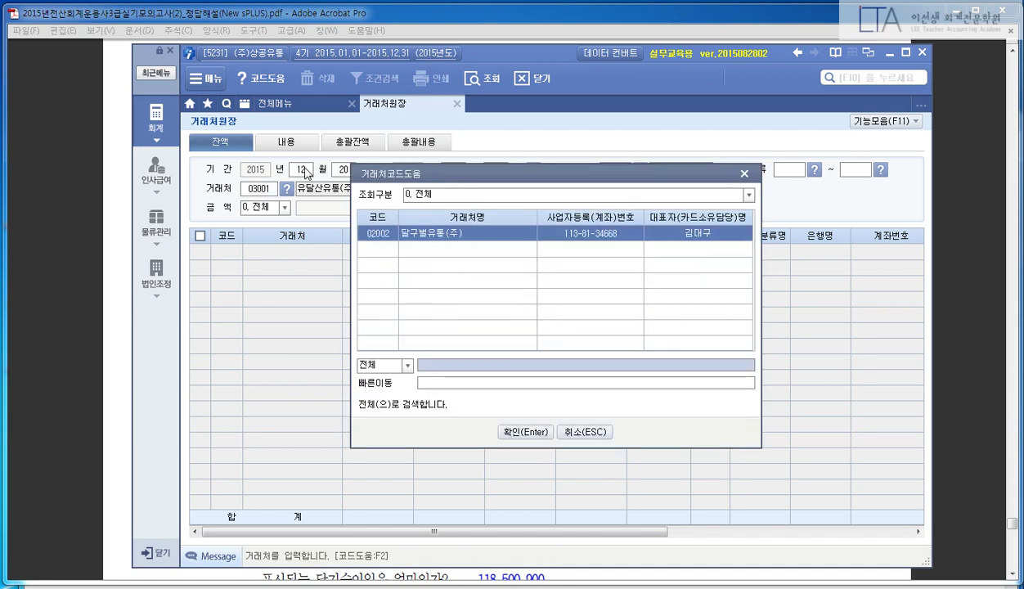
key("Return")
type("2002")
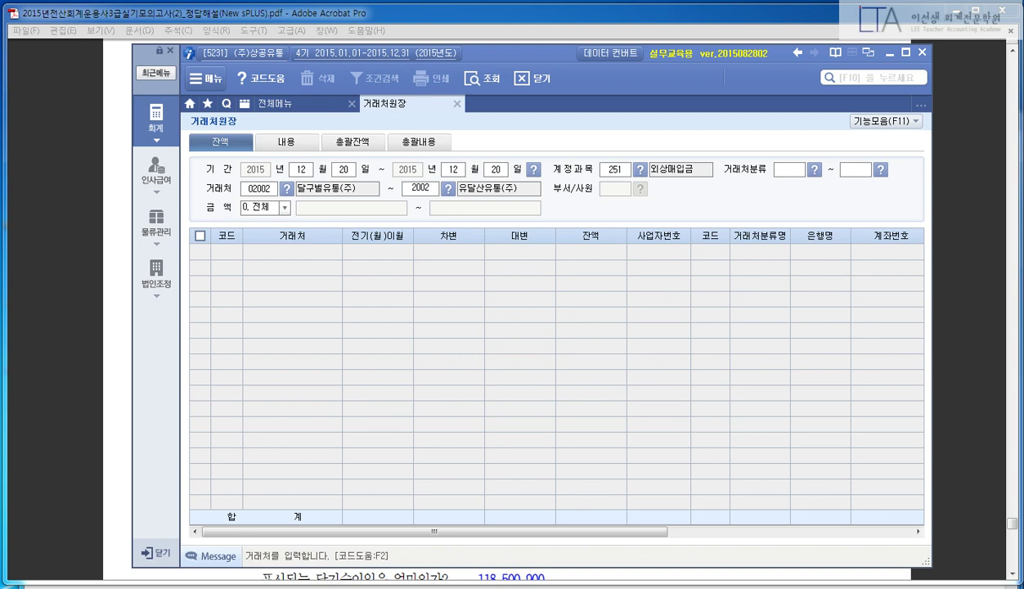
key("Return")
key("Return")
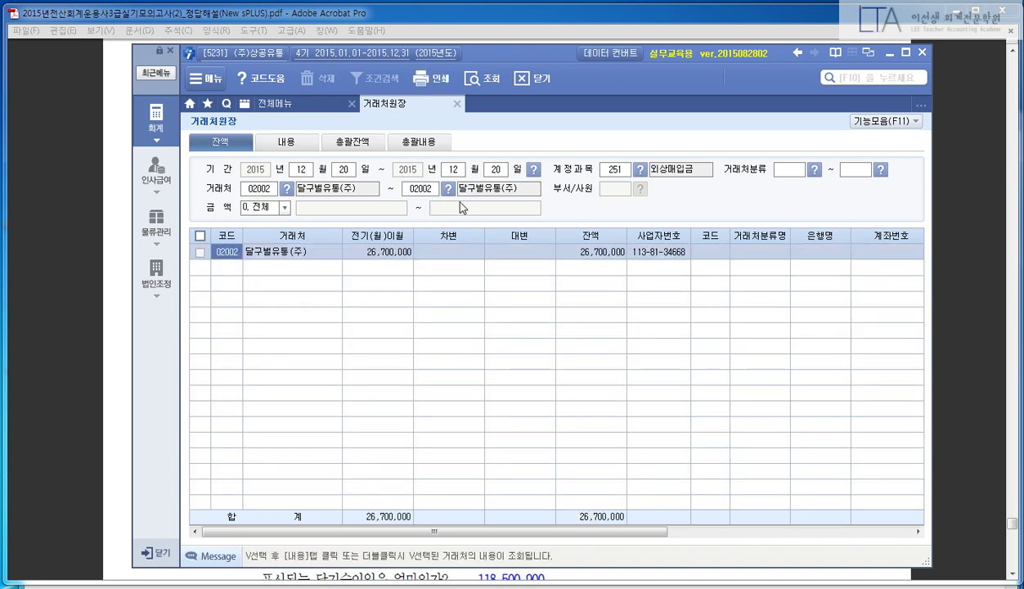
left_click(564, 253)
left_click(82, 310)
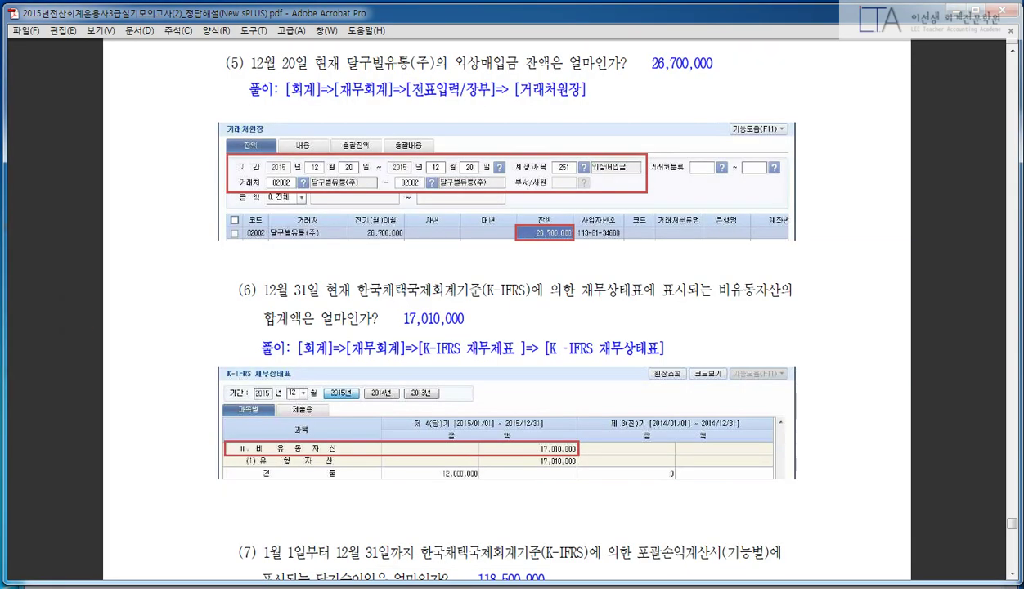
- Highlight question (6)'s wording 재무상태표에 표시되는 비유동자산의, then close New sPLUS's customer ledger
left_click_drag(573, 63, 286, 88)
left_click(728, 70)
scroll(803, 144, "down", 5)
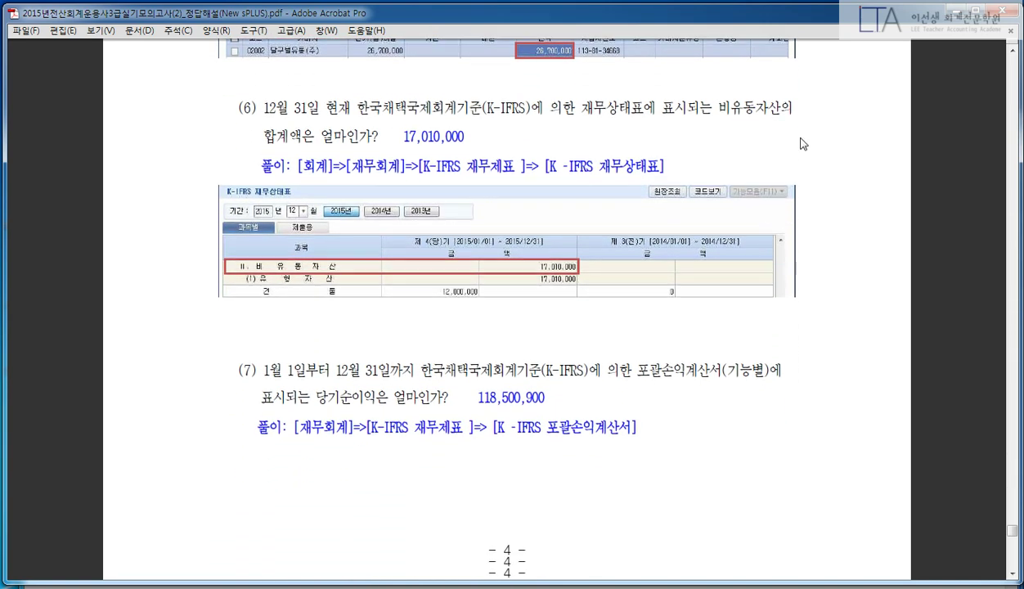
scroll(801, 143, "down", 2)
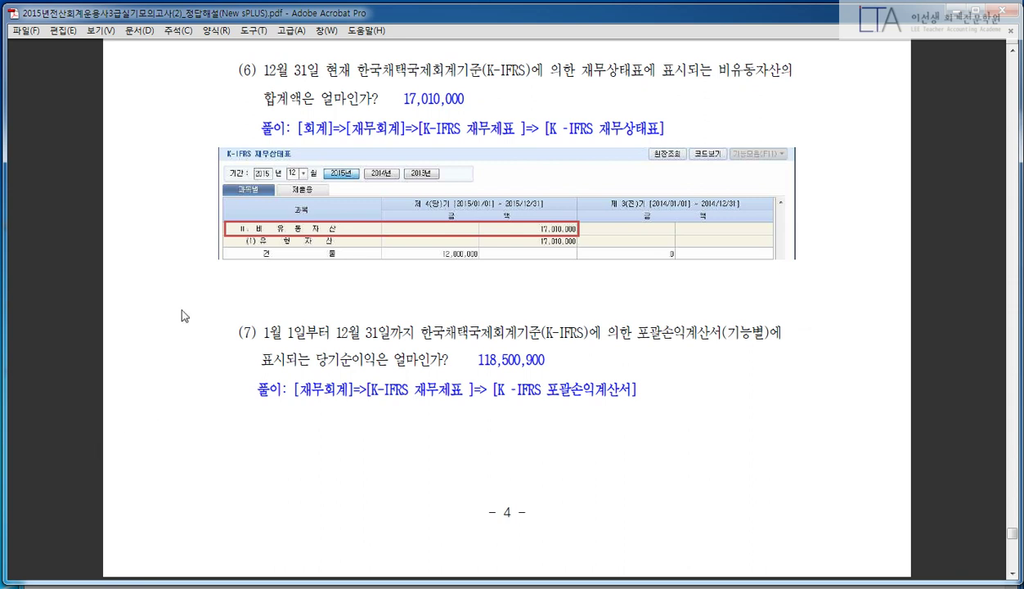
left_click_drag(560, 70, 691, 70)
left_click(678, 69)
double_click(705, 70)
left_click(780, 68)
key("alt+Tab")
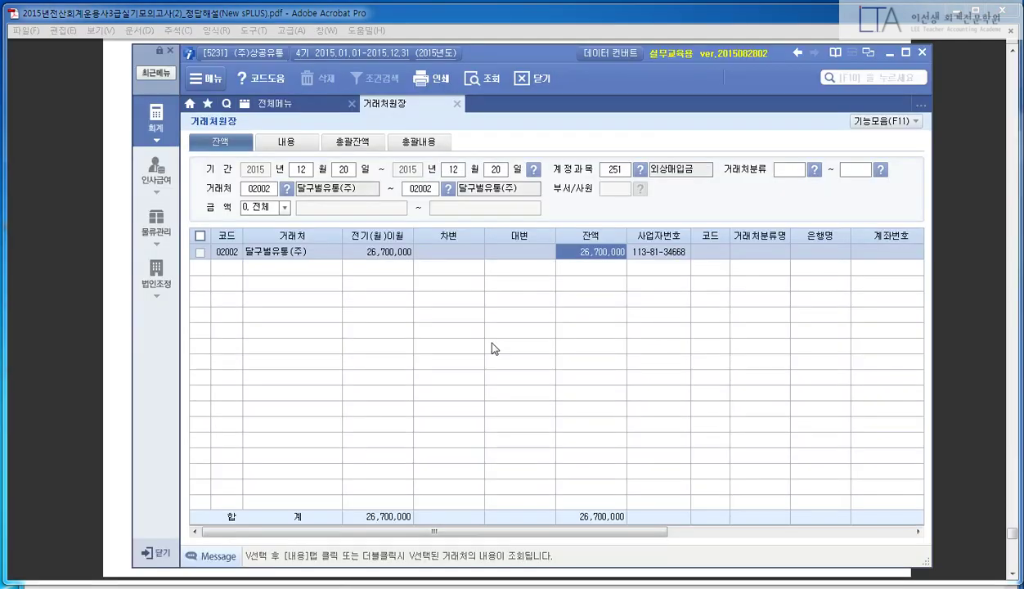
left_click(455, 102)
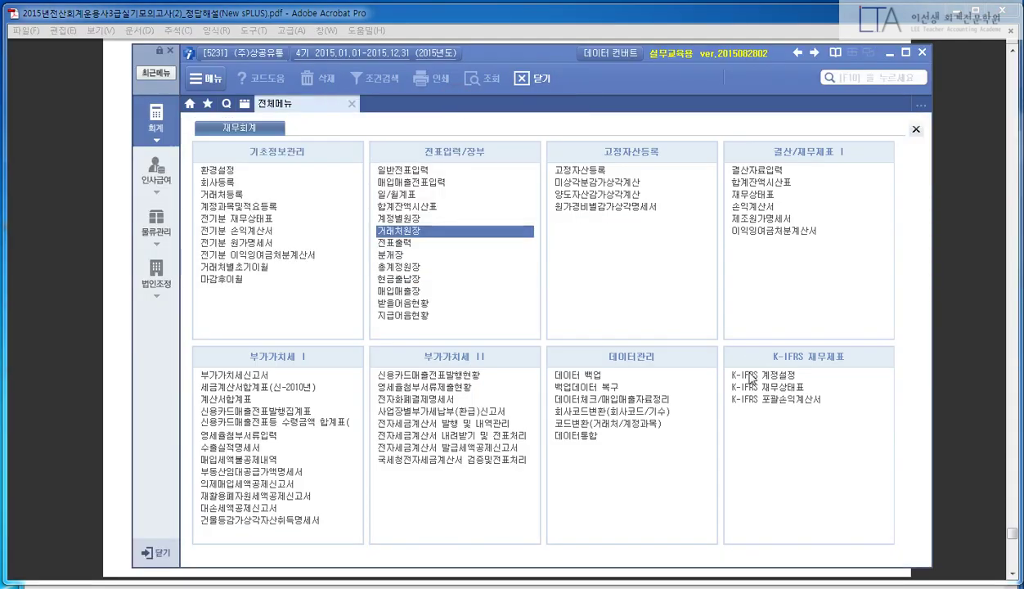
- Bring up the K-IFRS 재무상태표 and dismiss its error notice after checking the PDF
left_click(740, 385)
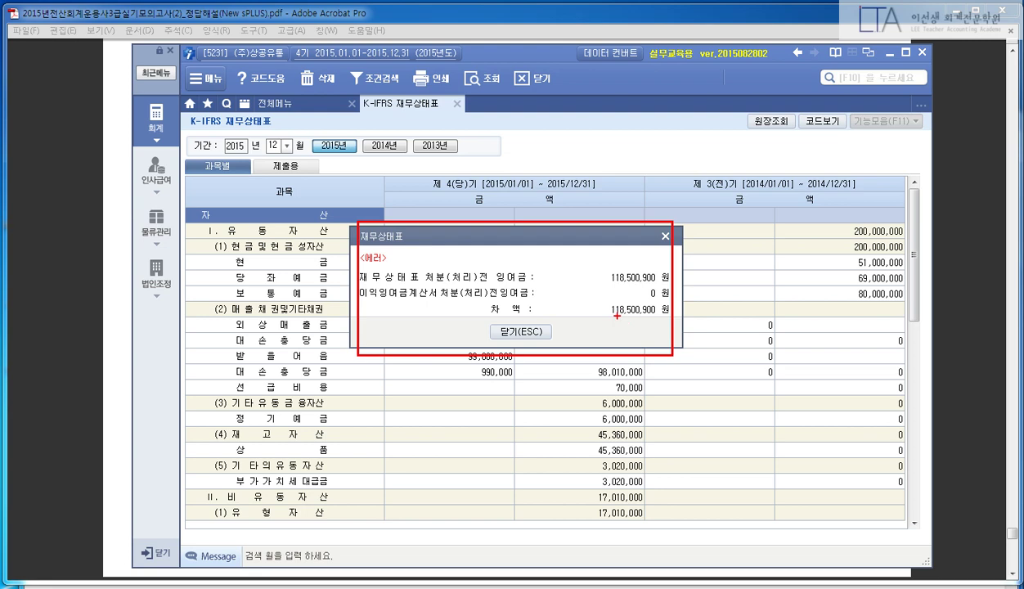
left_click(528, 331)
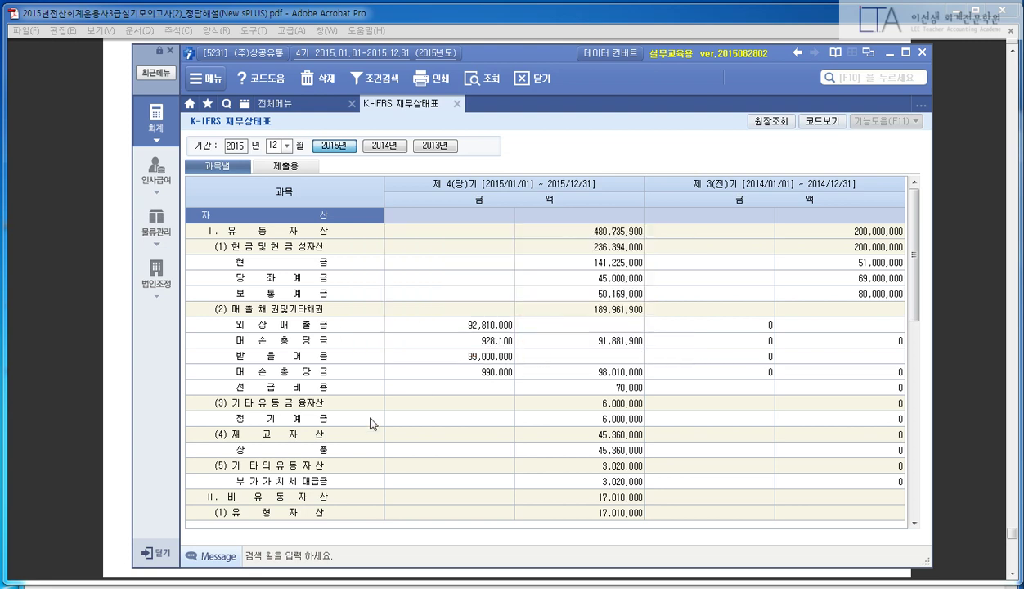
left_click(101, 335)
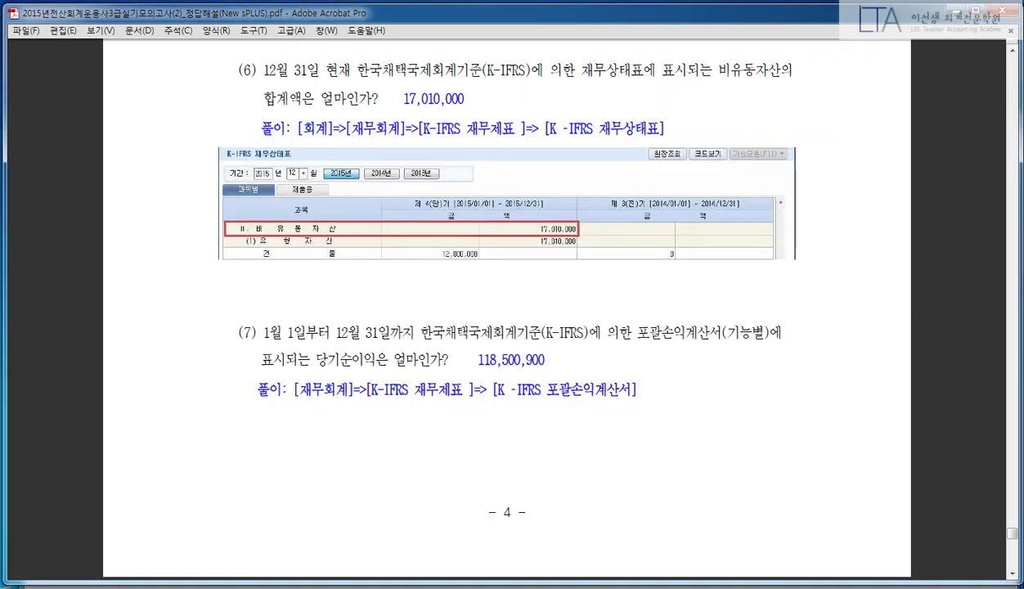
left_click(341, 573)
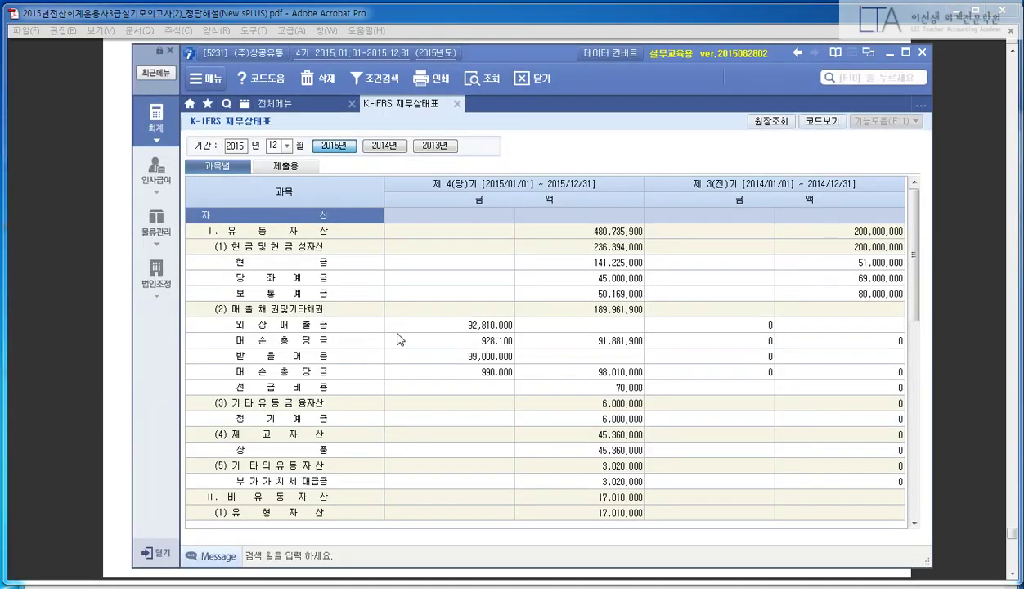
- Select the 17,010,000 non-current asset total and compare it with answer (6) in the PDF
left_click(355, 340)
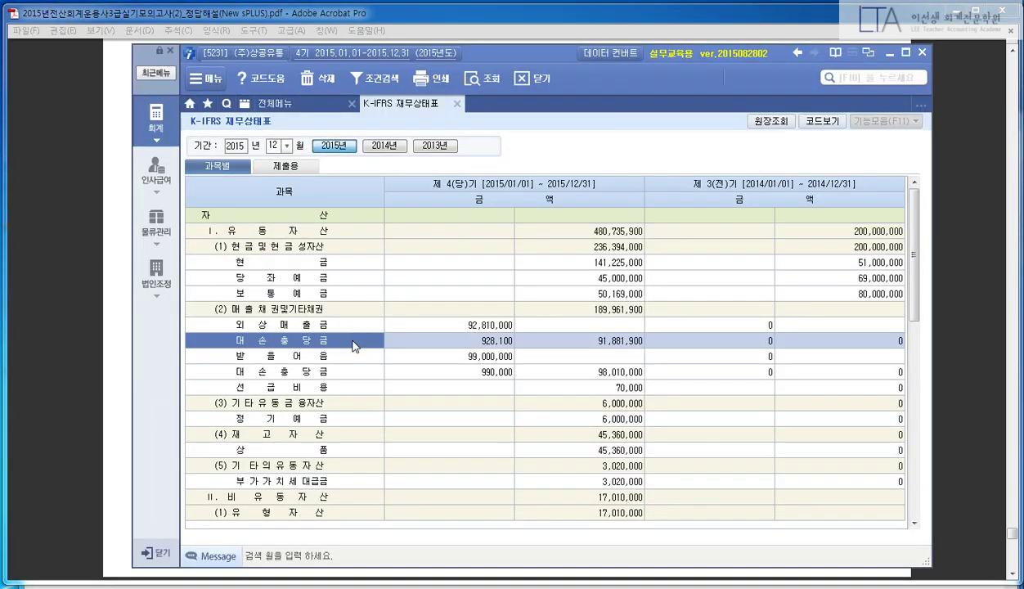
scroll(354, 345, "down", 3)
left_click(326, 354)
left_click(530, 343)
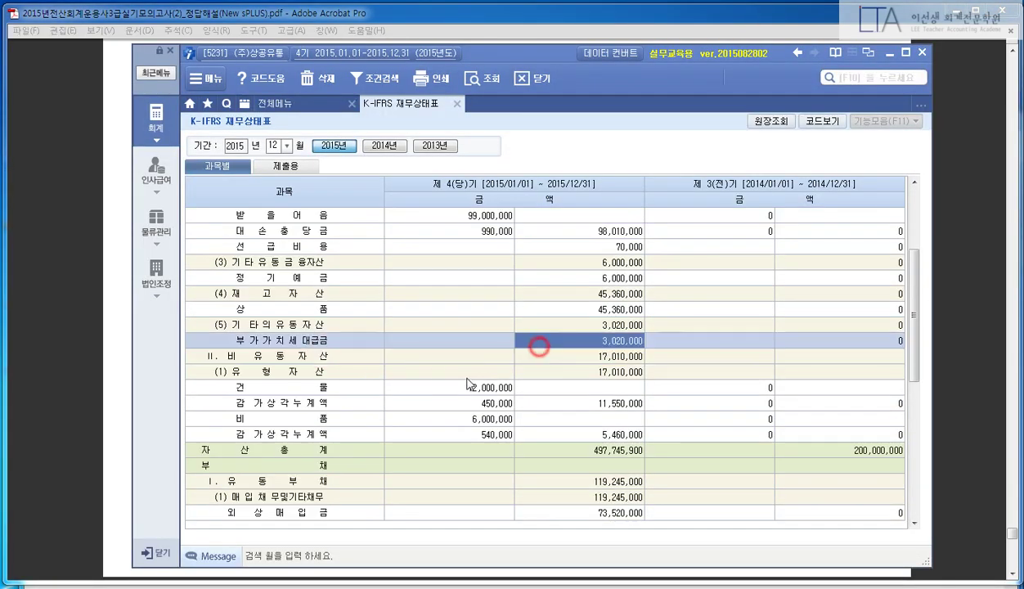
left_click(556, 361)
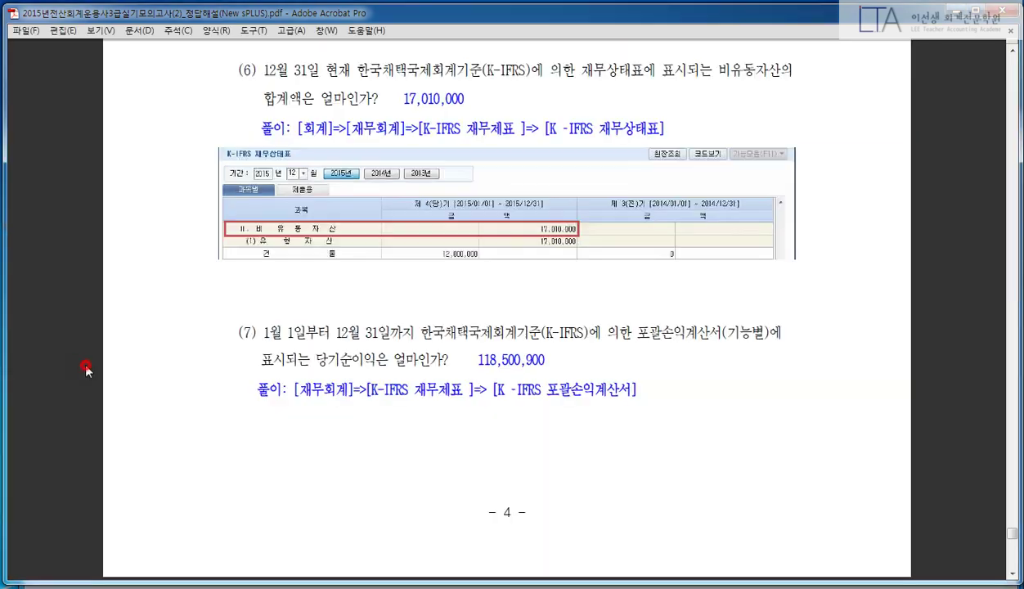
left_click(84, 364)
scroll(128, 382, "down", 10)
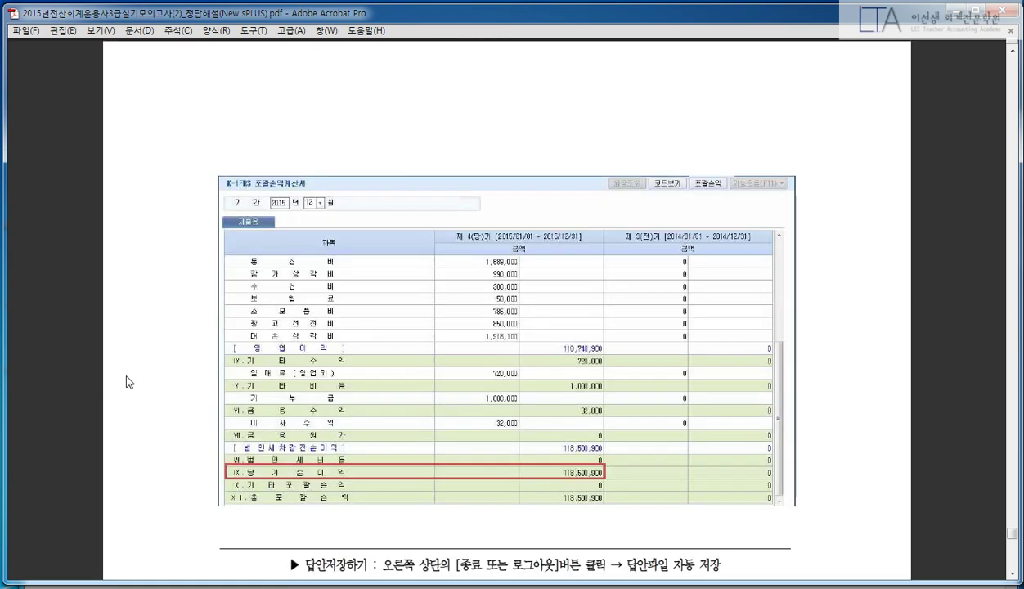
scroll(131, 369, "up", 10)
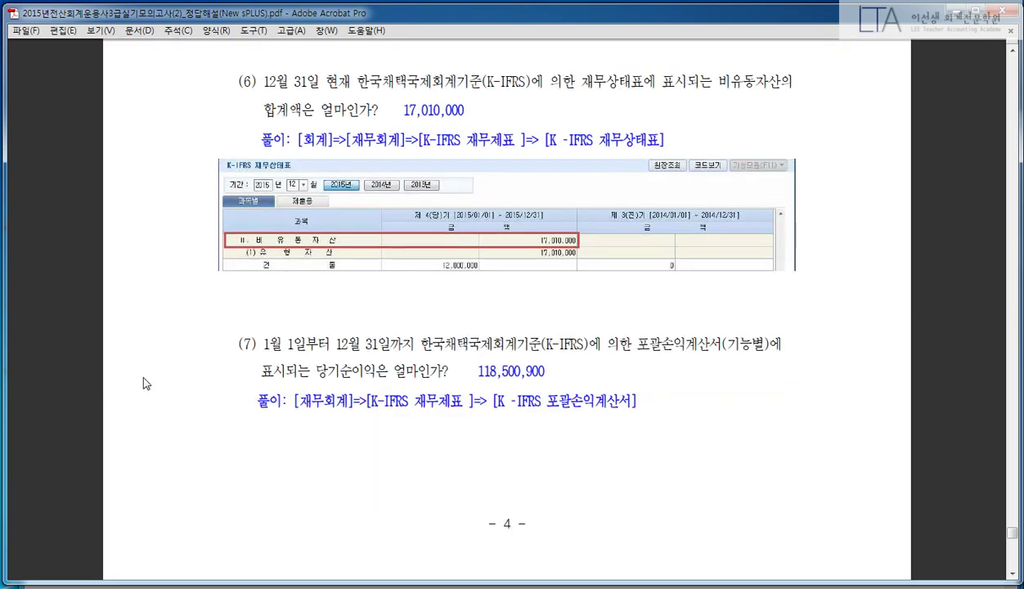
scroll(145, 383, "down", 1)
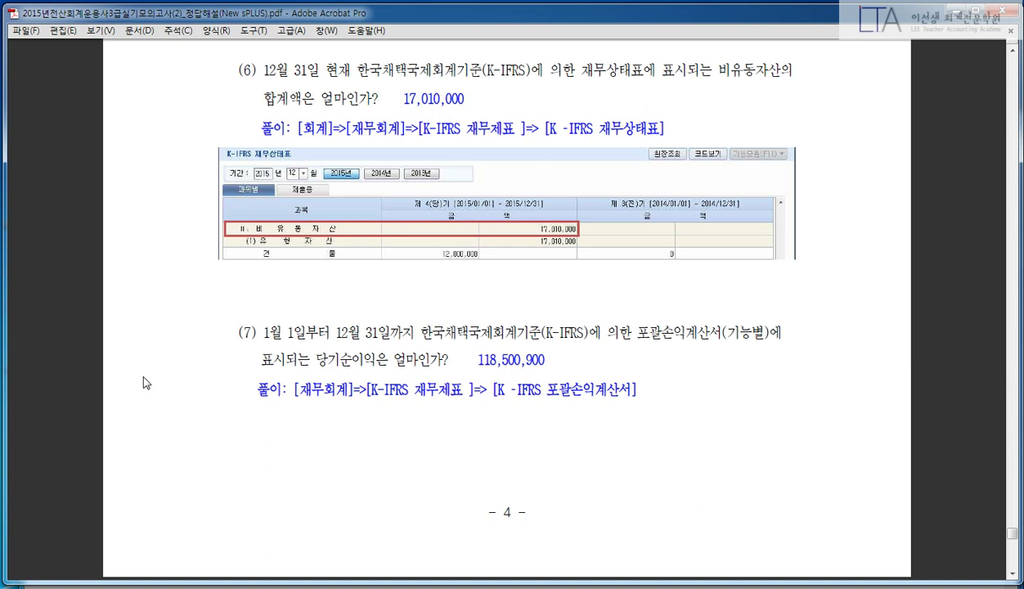
key("alt+Tab")
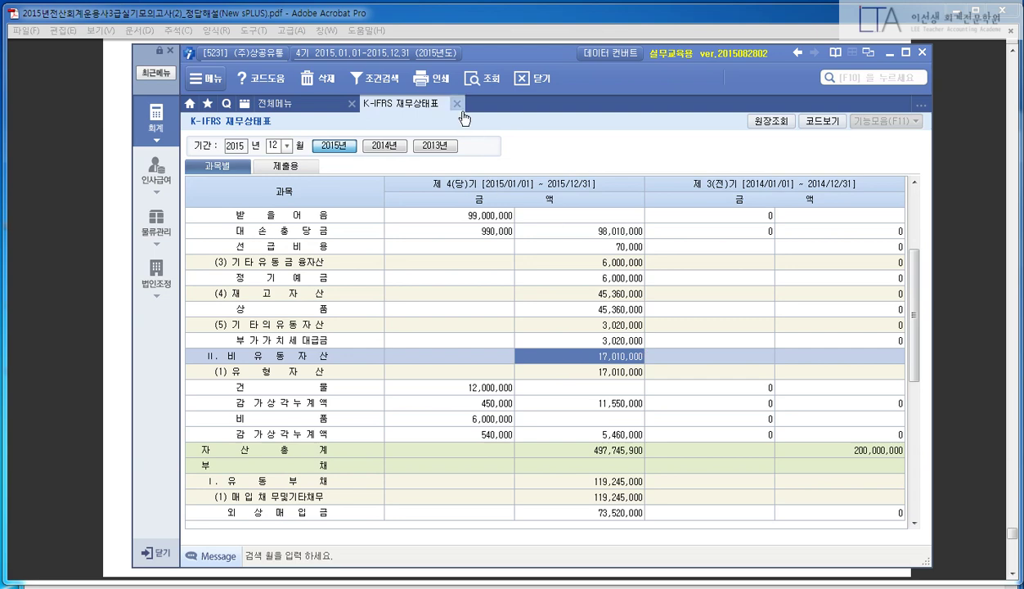
- Replace the balance sheet with the K-IFRS 포괄손익계산서 and mark its 118,500,900 net income rows
left_click(456, 104)
left_click(783, 400)
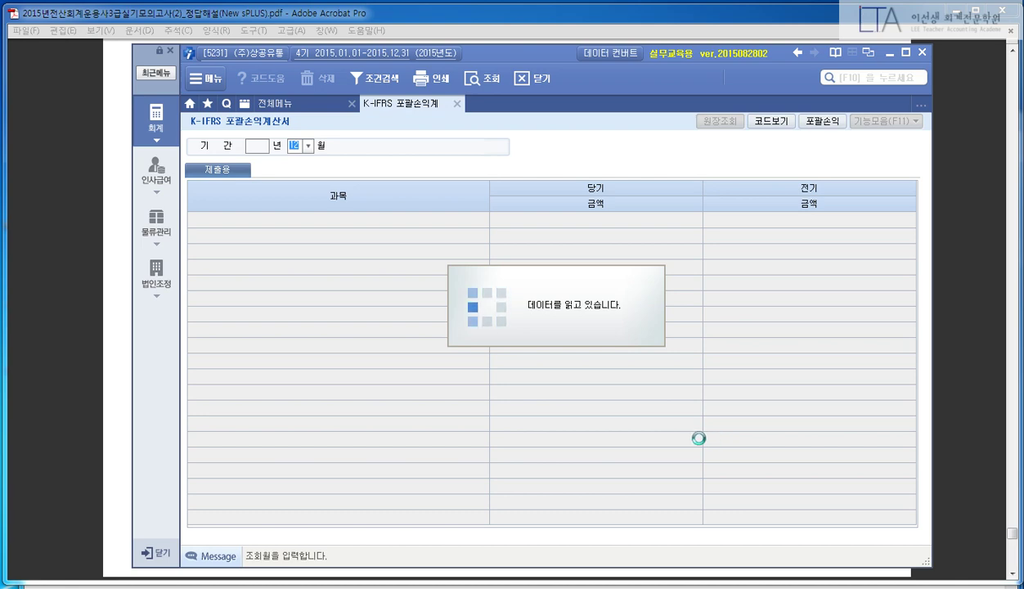
scroll(761, 278, "down", 4)
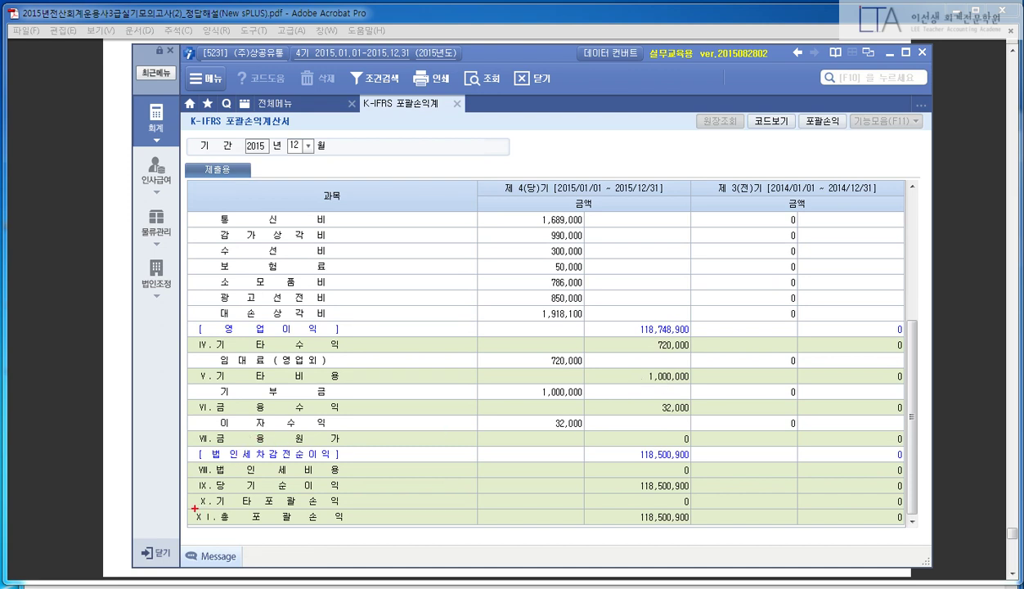
left_click_drag(195, 507, 701, 543)
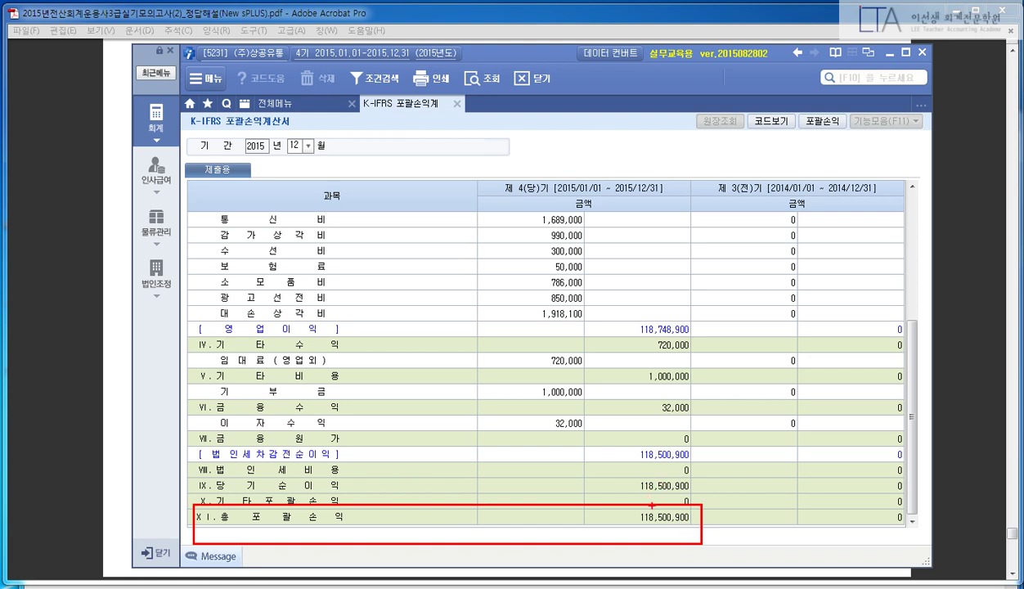
right_click(652, 505)
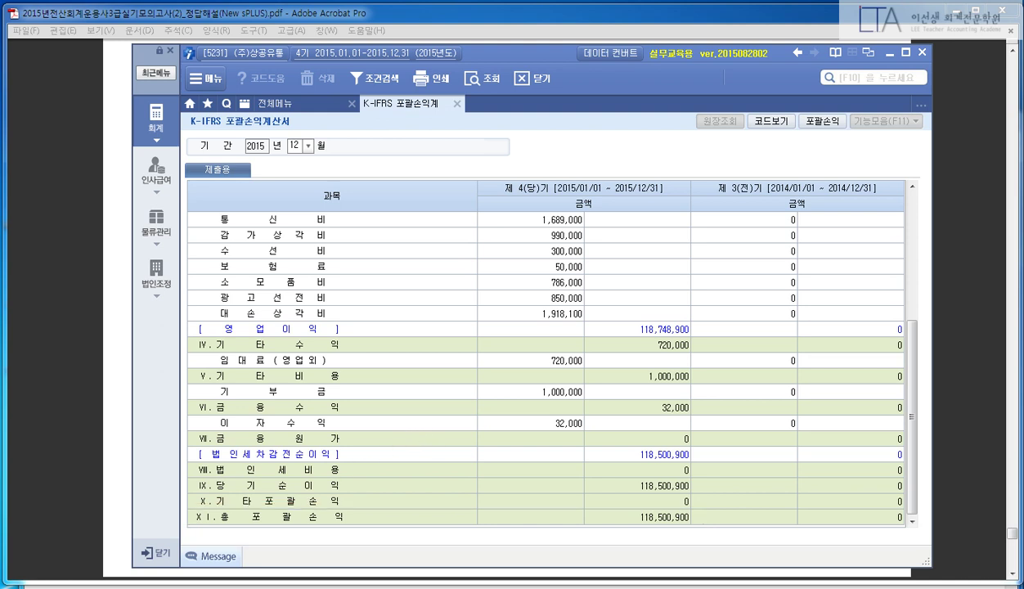
mouse_move(189, 473)
left_mouse_down()
mouse_move(720, 504)
mouse_move(691, 458)
mouse_move(700, 512)
left_mouse_up()
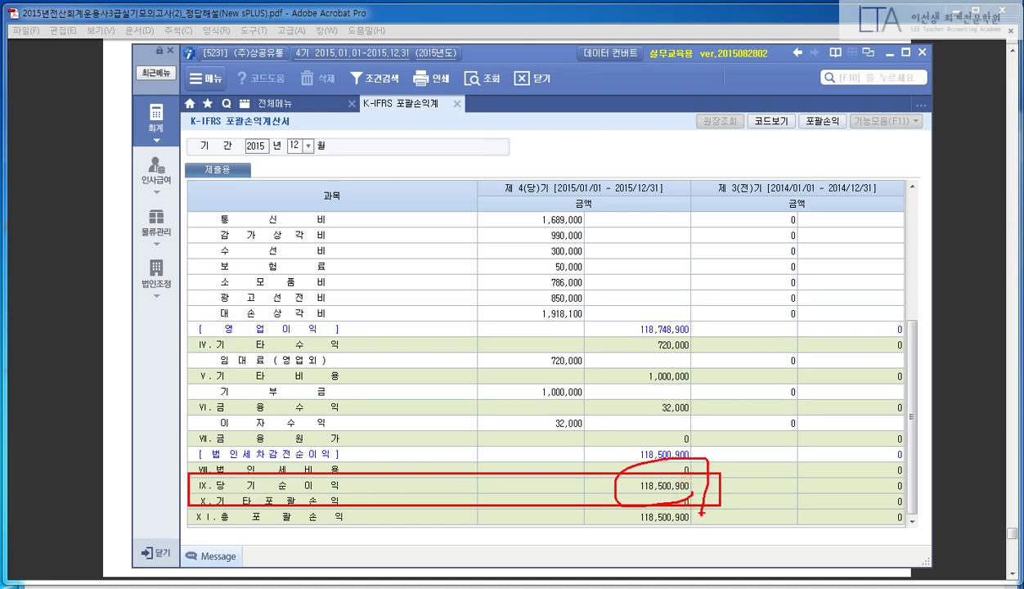
key("Escape")
- Reread question (7), select the 118,500,900 총포괄손익 amount, and minimize New sPLUS
left_click(28, 286)
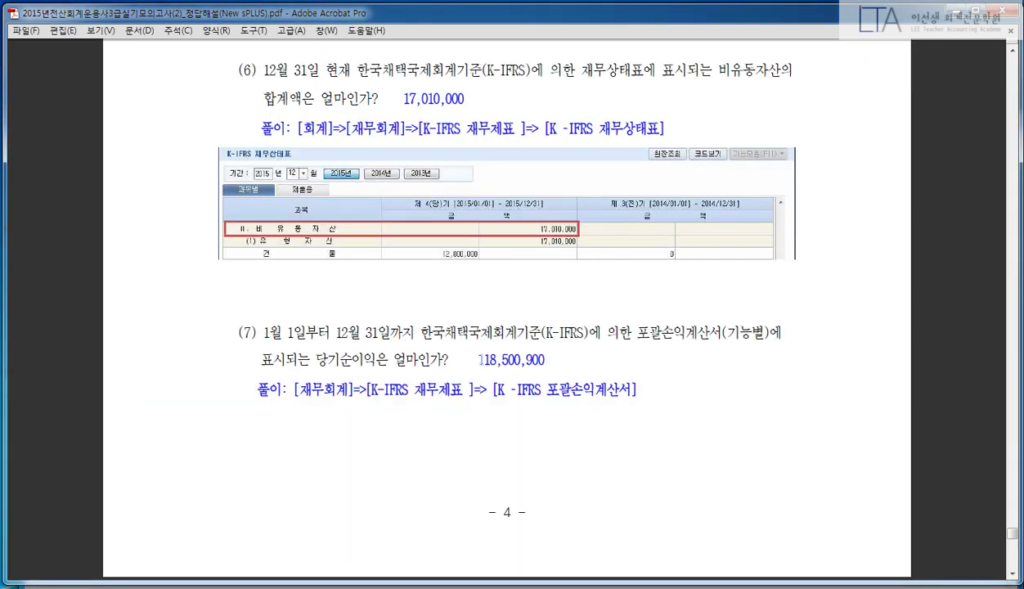
left_click_drag(479, 360, 574, 329)
left_click(572, 360)
left_click(579, 360)
key("alt+Tab")
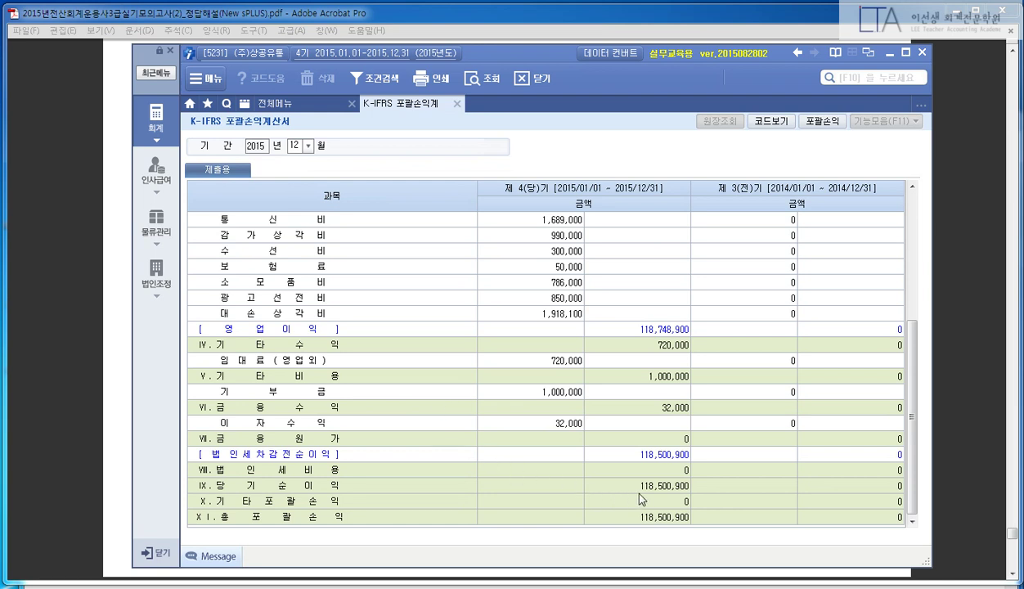
left_click(638, 514)
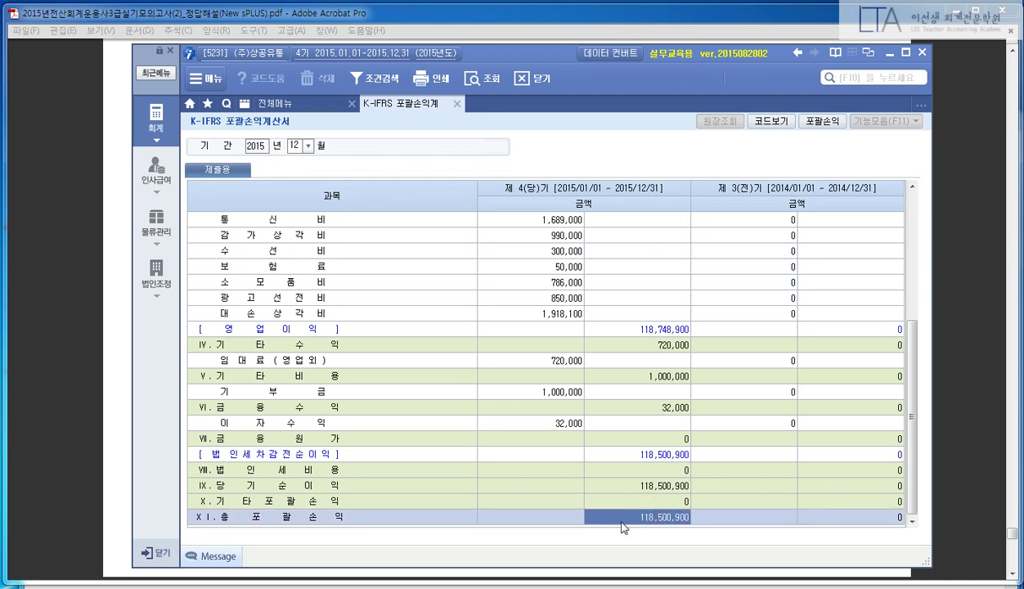
left_click(889, 54)
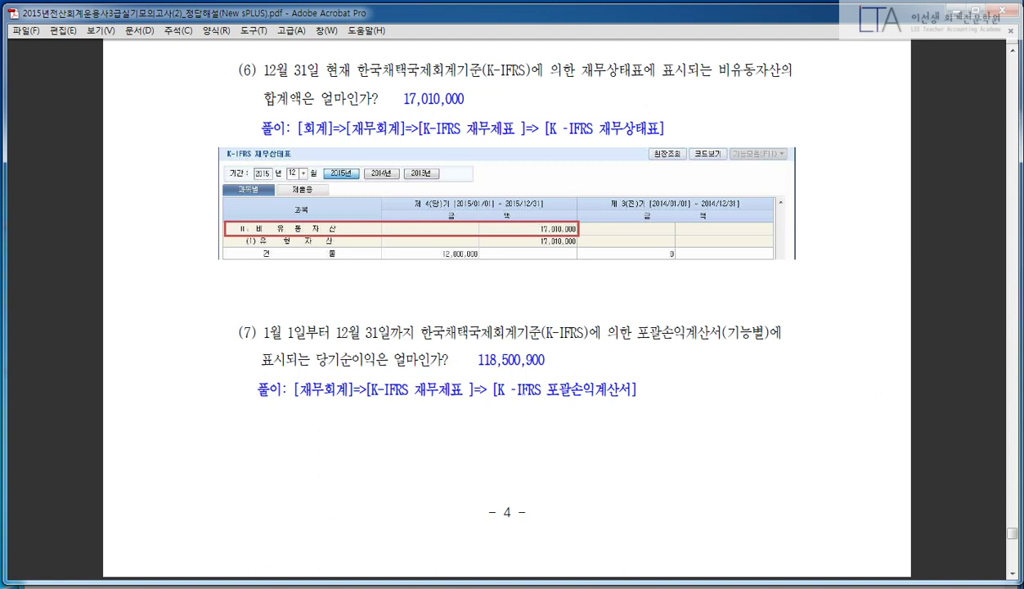
- Launch a blank Notepad note from the Start menu and type a test password string
left_click(6, 584)
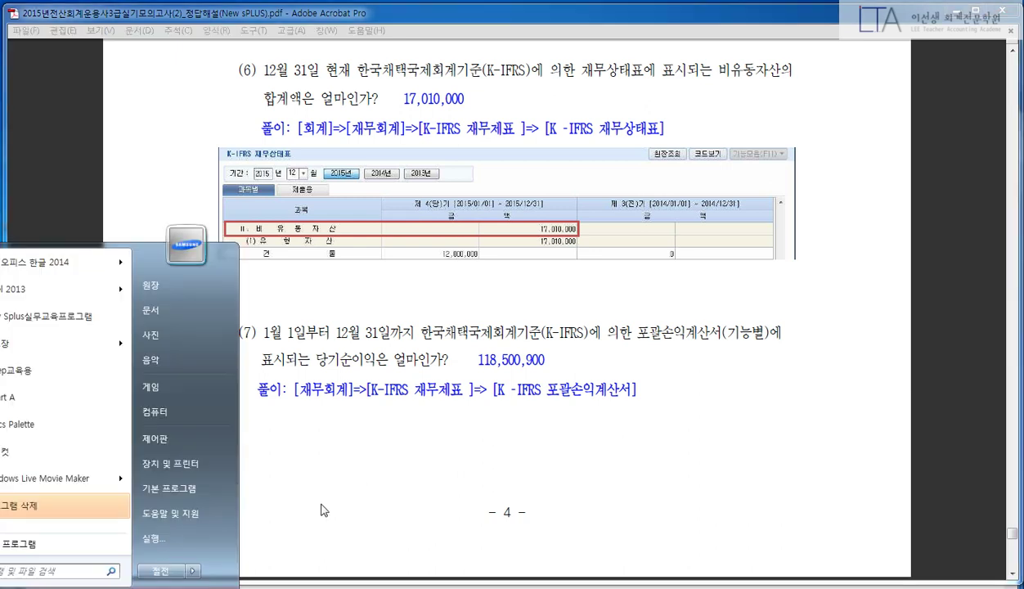
left_click(319, 501)
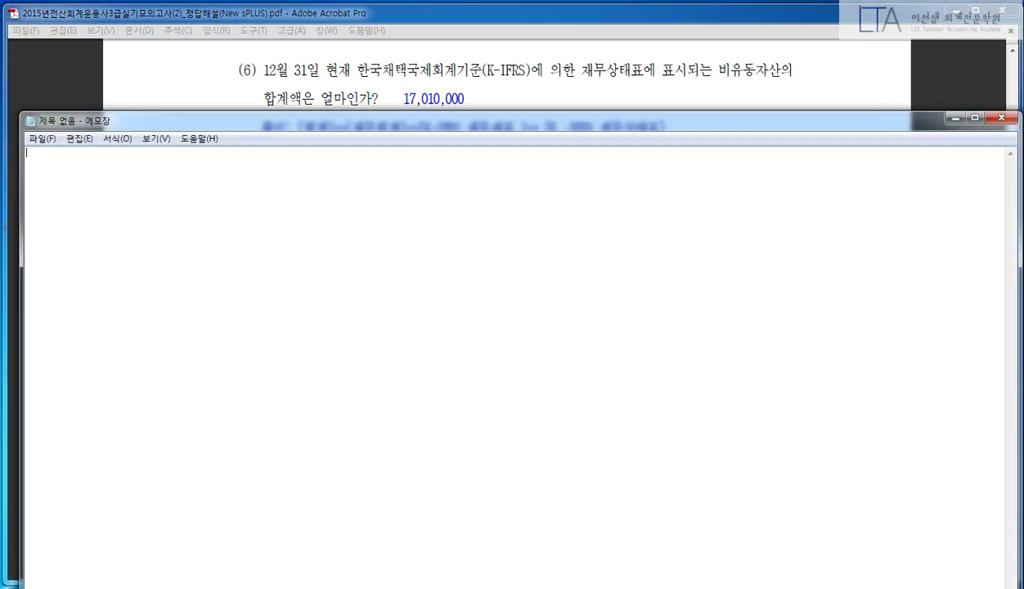
left_click(379, 264)
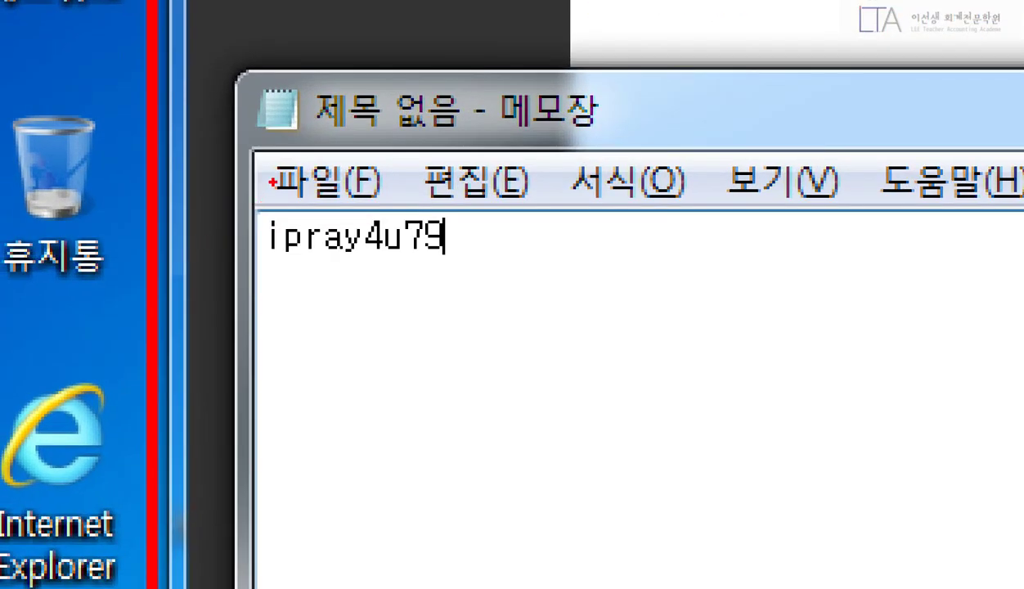
- Select all the note's text and delete it, leaving the note empty
mouse_move(251, 196)
left_mouse_down()
mouse_move(402, 287)
mouse_move(457, 282)
mouse_move(446, 270)
left_mouse_up()
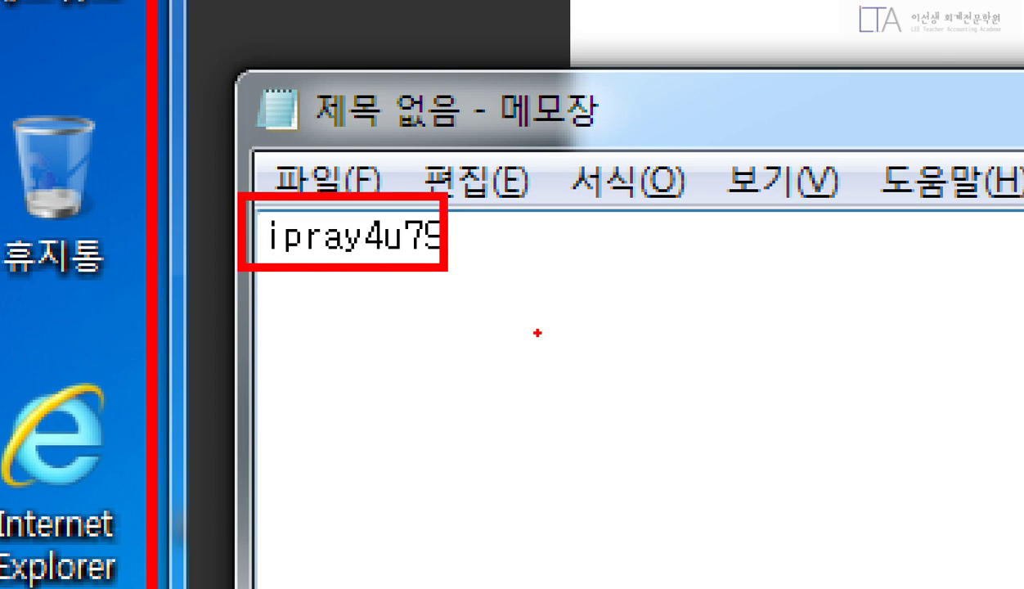
key("Escape")
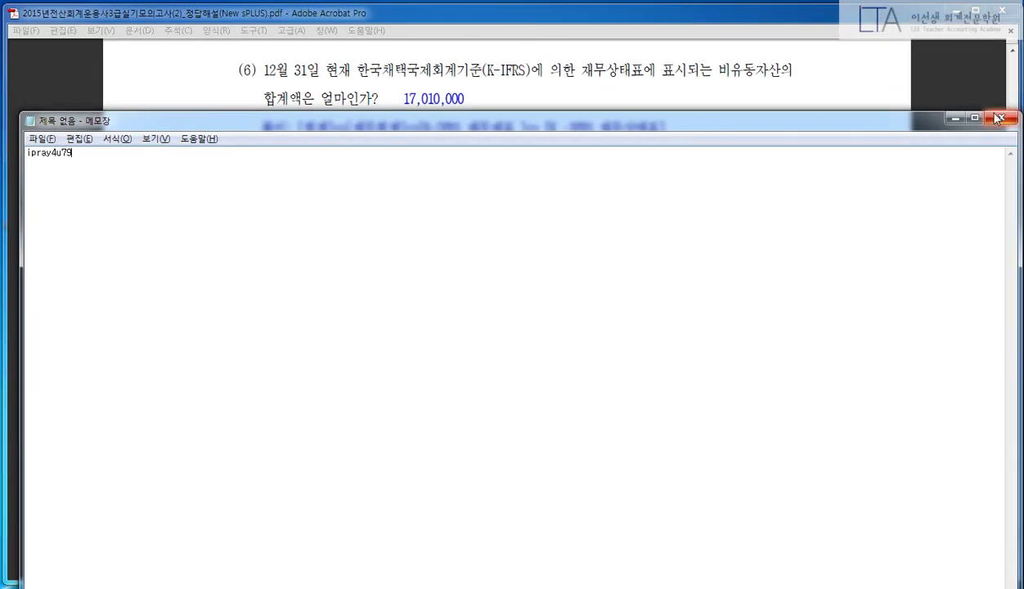
key("ctrl+a")
key("BackSpace")
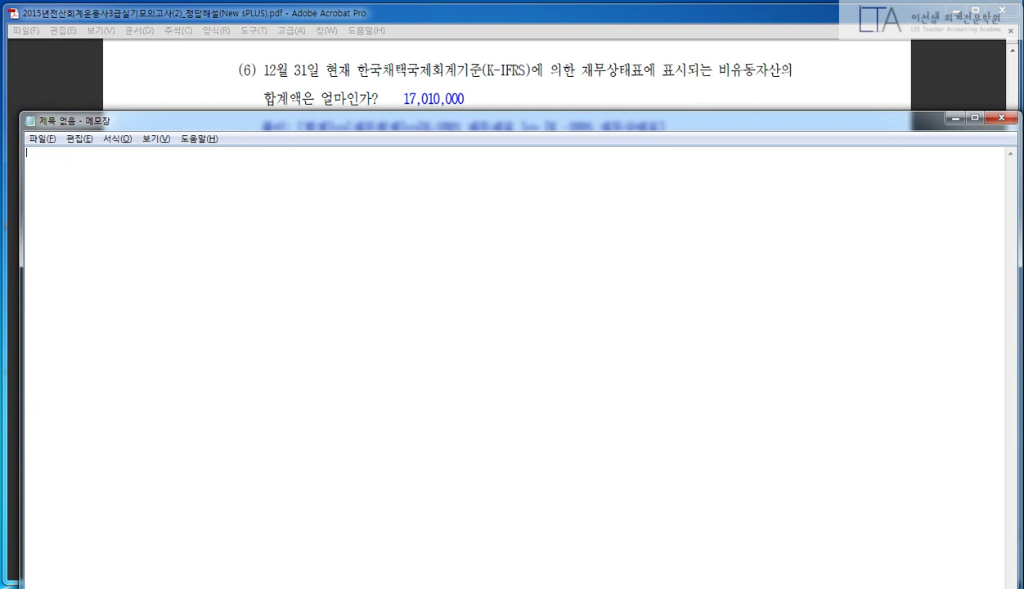
- Close Notepad and bring the answer key's K-IFRS income statement solution (net income 118,500,900) into view
left_click(955, 117)
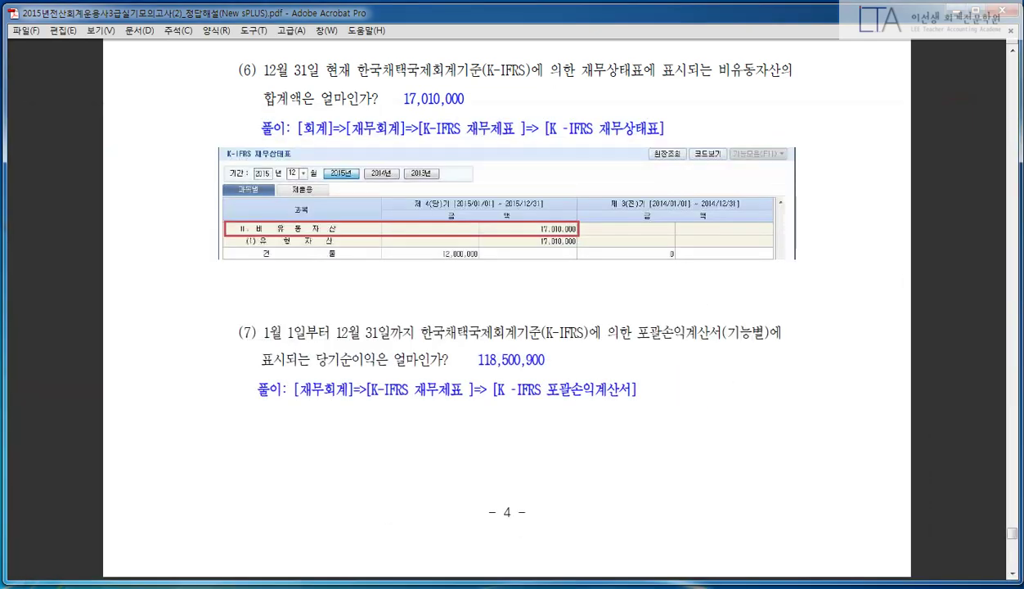
scroll(693, 406, "down", 5)
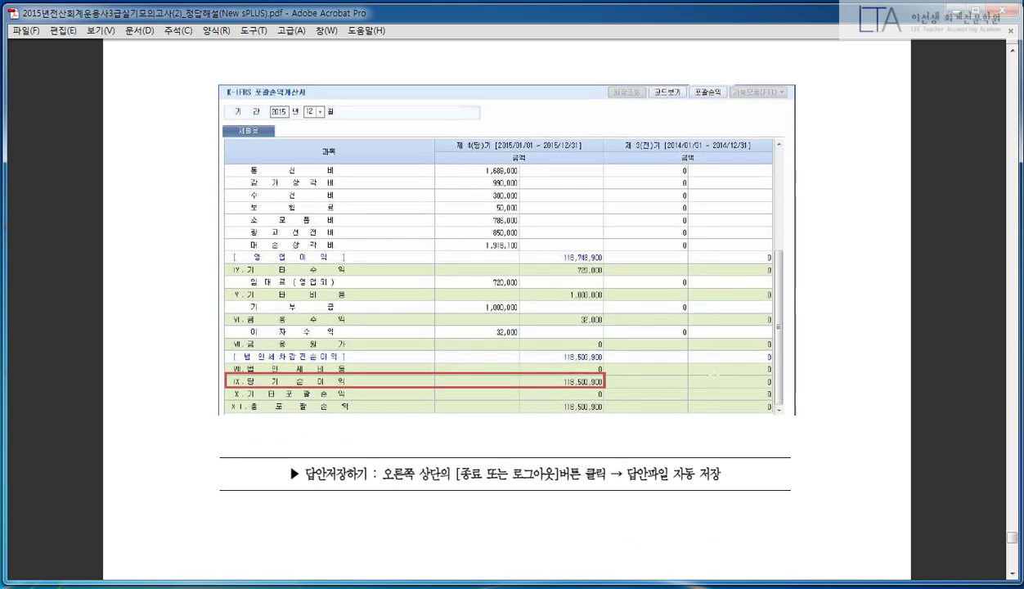
scroll(719, 366, "down", 3)
scroll(725, 361, "down", 1)
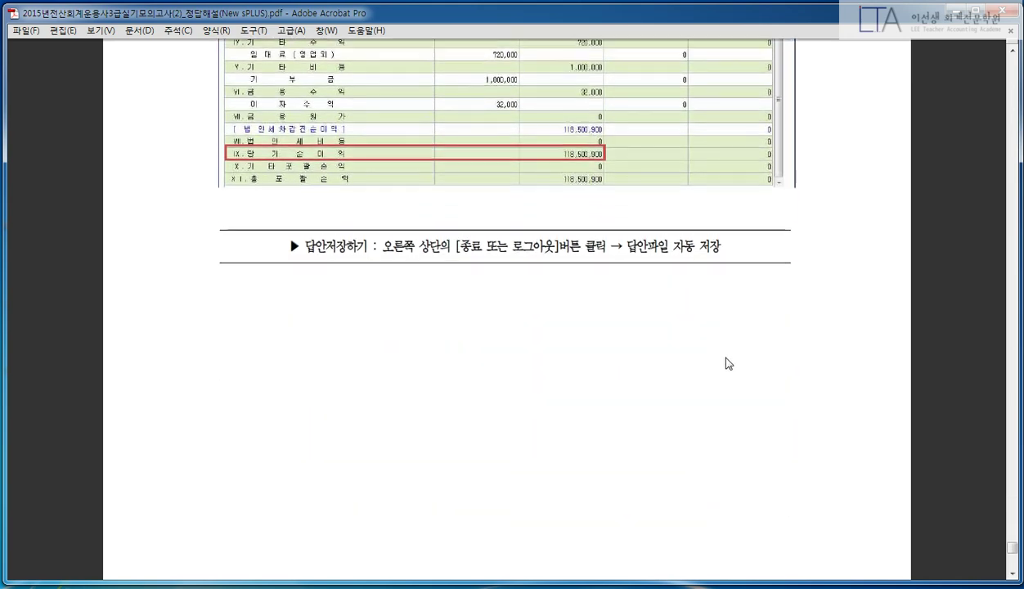
scroll(724, 361, "up", 1)
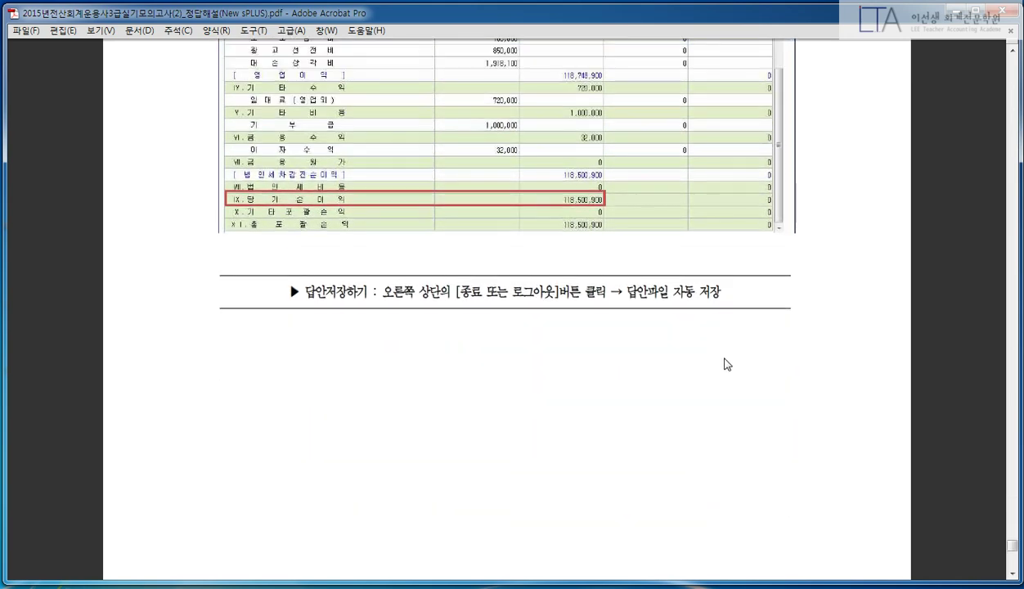